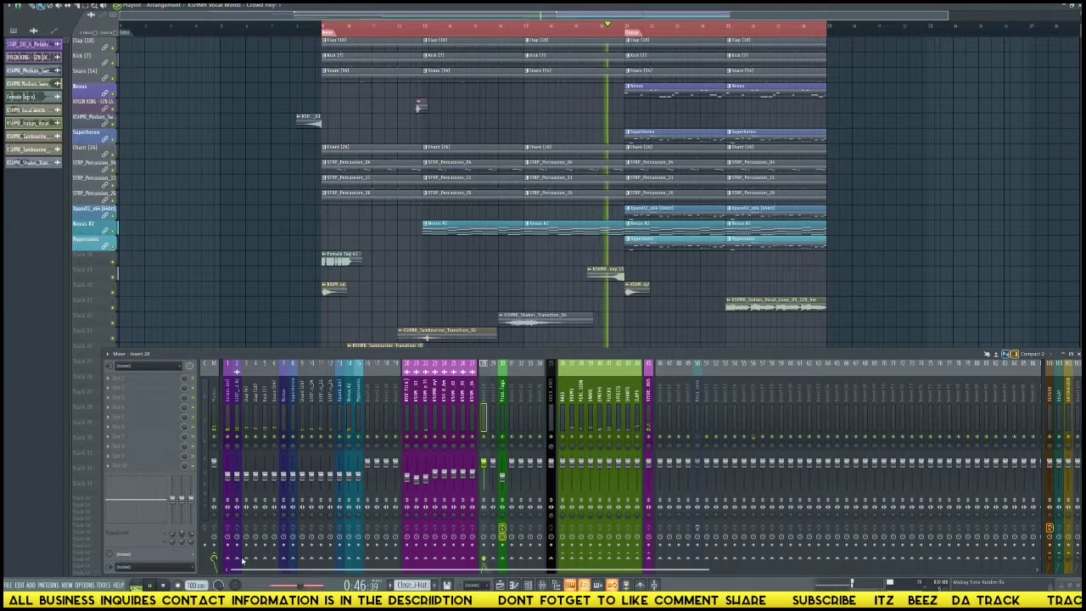
Run the macro that switches smart disable for all plugins.
left_click(93, 585)
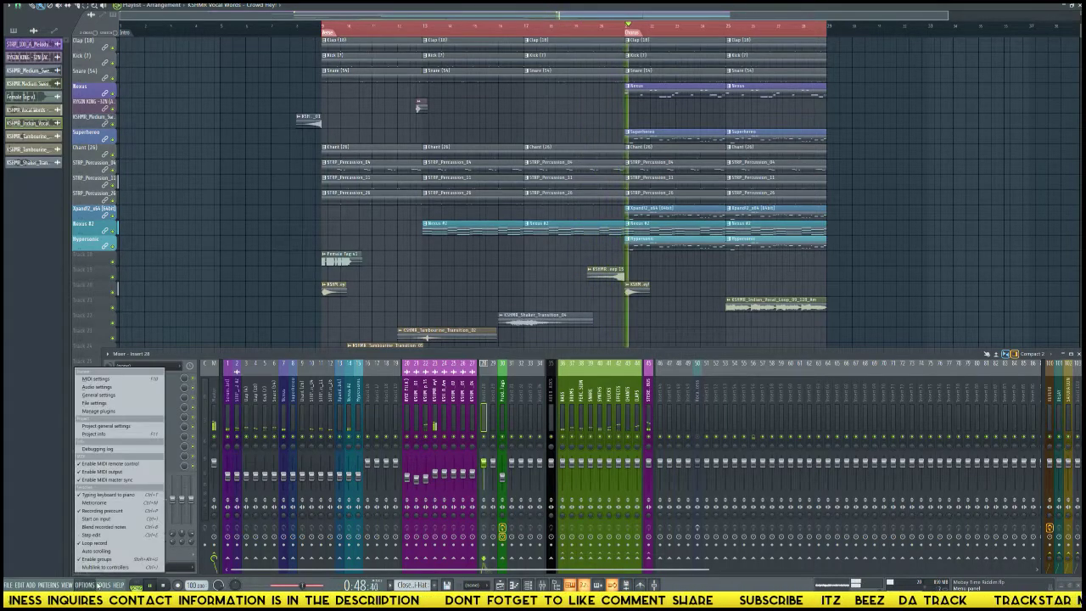
mouse_move(102, 585)
mouse_move(151, 482)
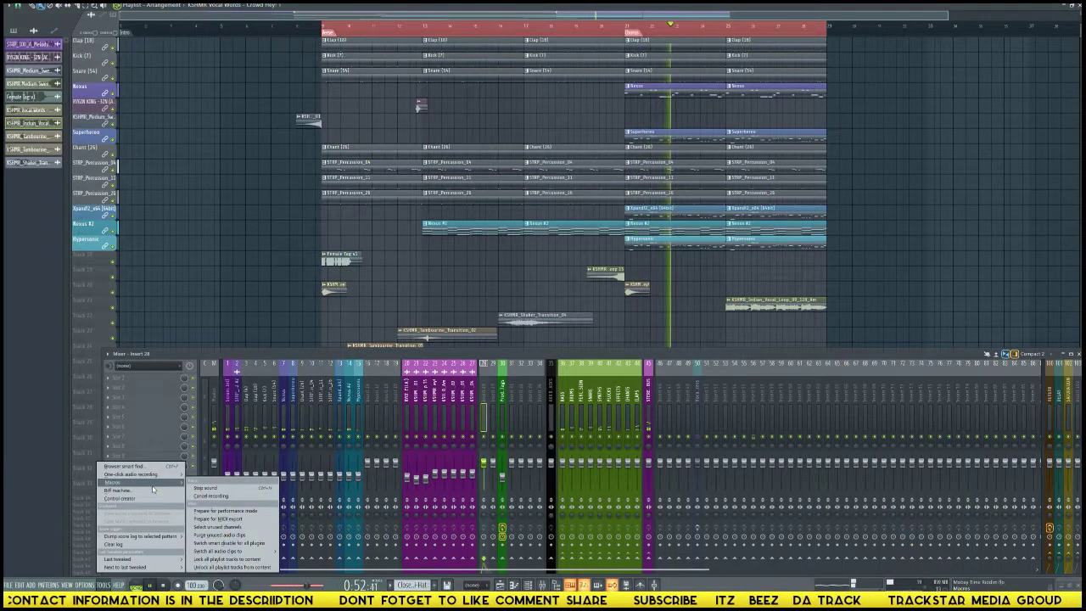
left_click(242, 545)
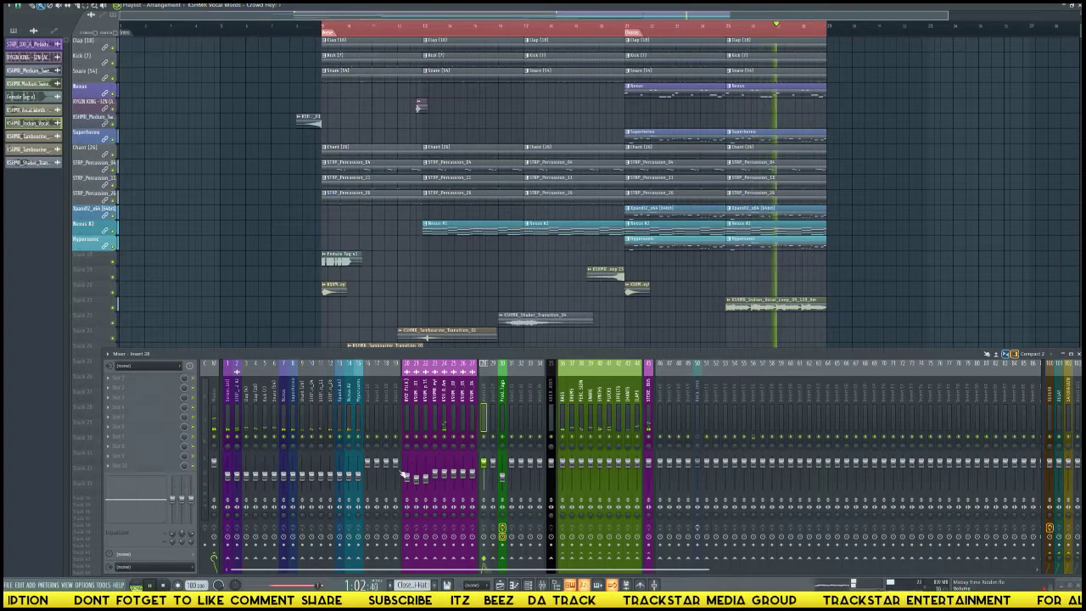
Route the KSHMR_Indian_Vocal_Loop_09_128_Am mixer track only to the bus on insert 43.
left_click(442, 415)
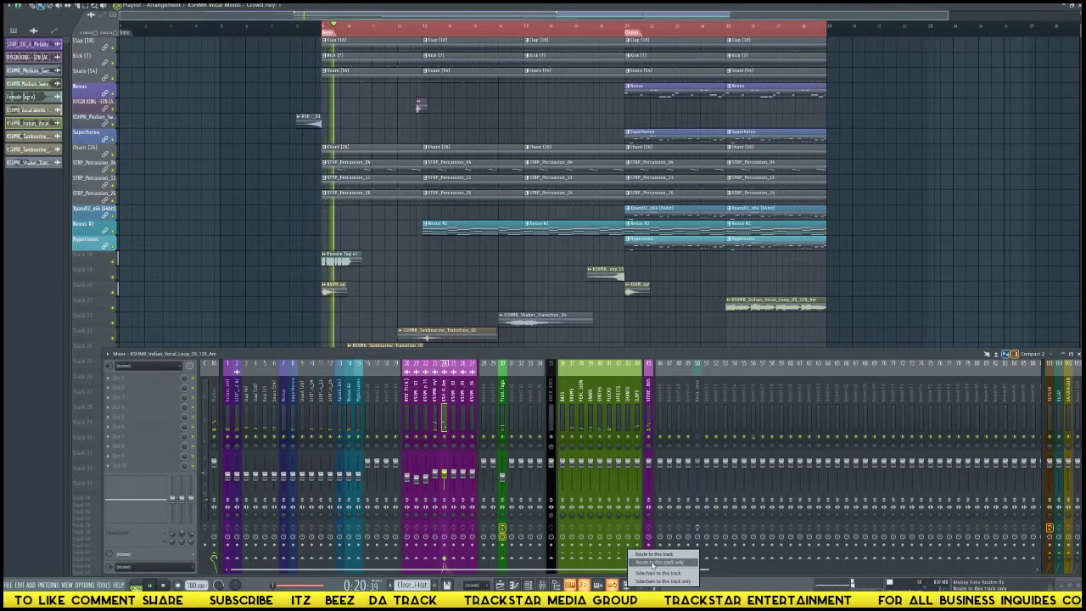
left_click(629, 562)
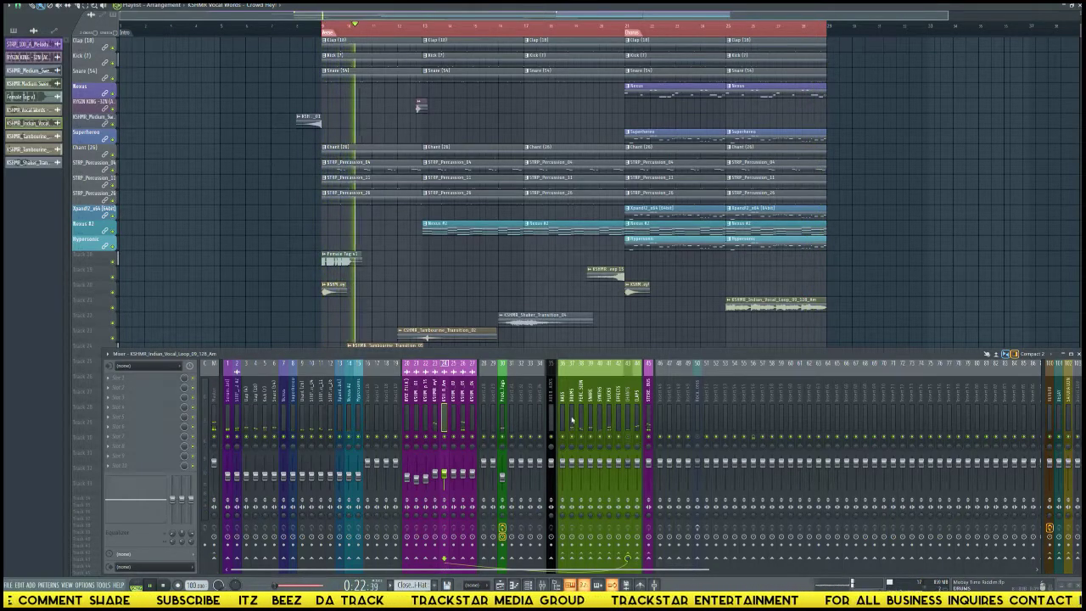
Limit the playback selection to the verse and route the KSHMR Vocal Words Crowd Hey mixer track only to insert 43.
left_click(434, 410)
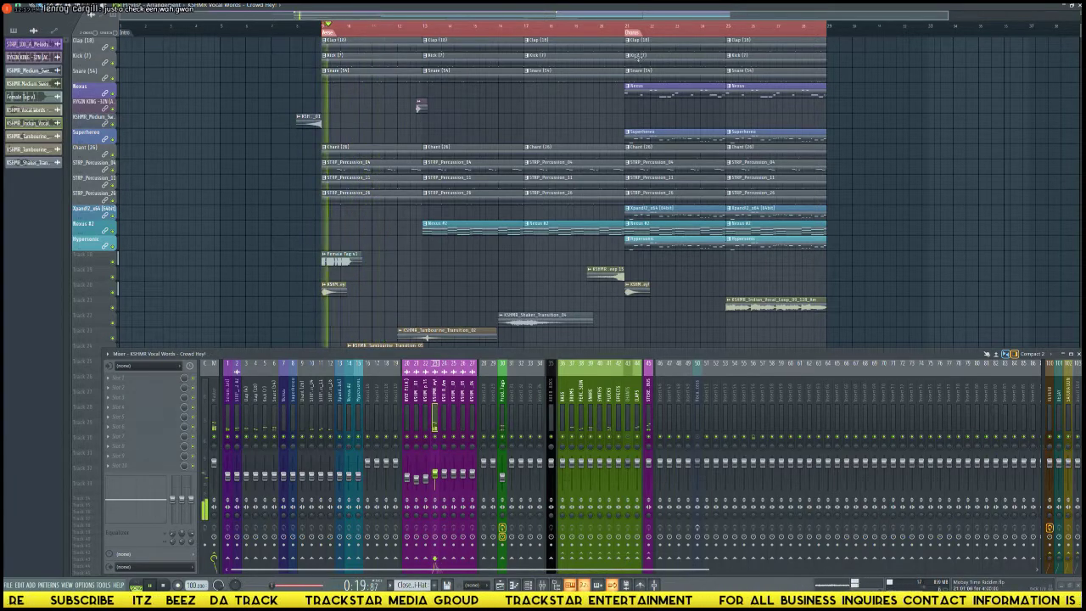
left_click_drag(827, 27, 625, 32)
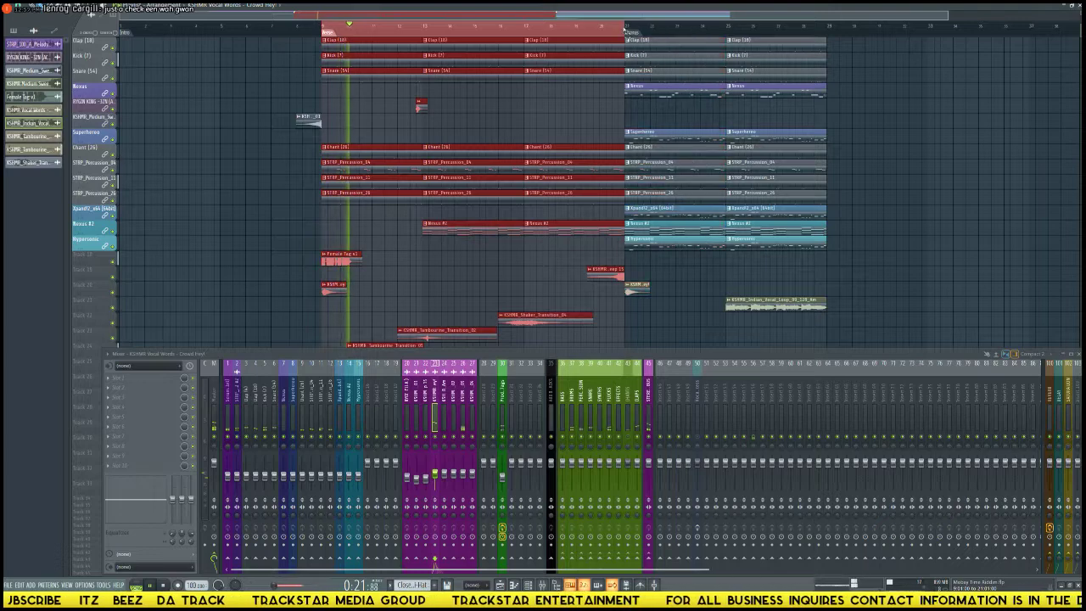
key("space")
key("space")
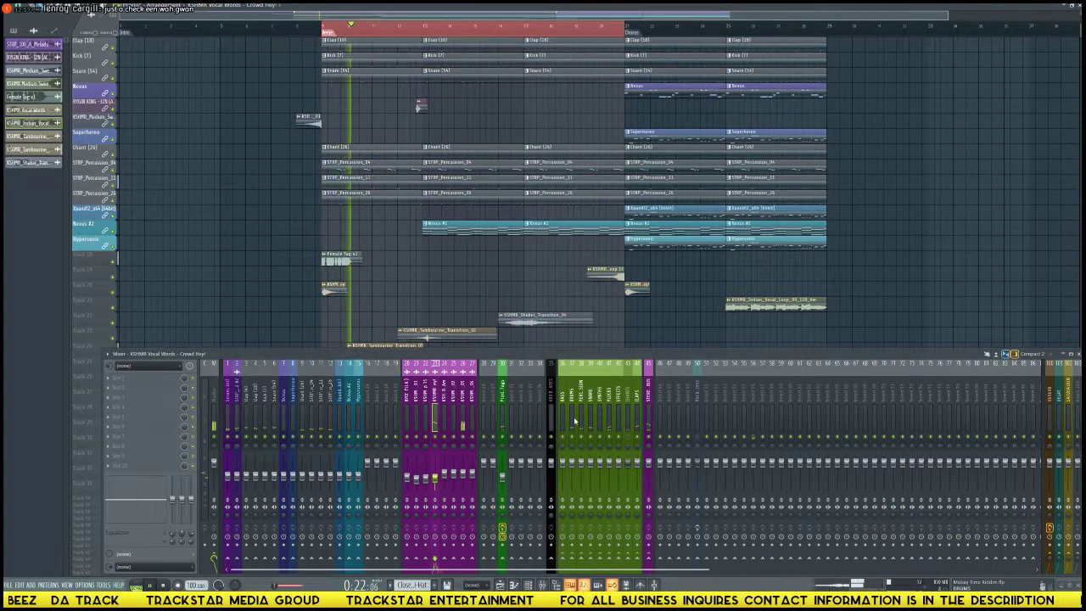
right_click(629, 552)
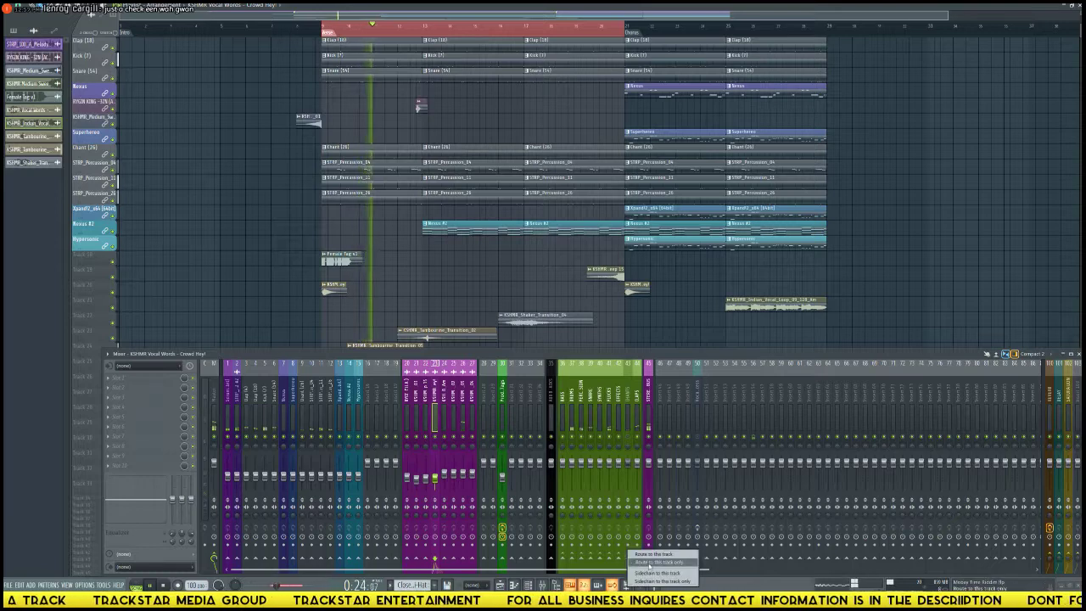
left_click(648, 562)
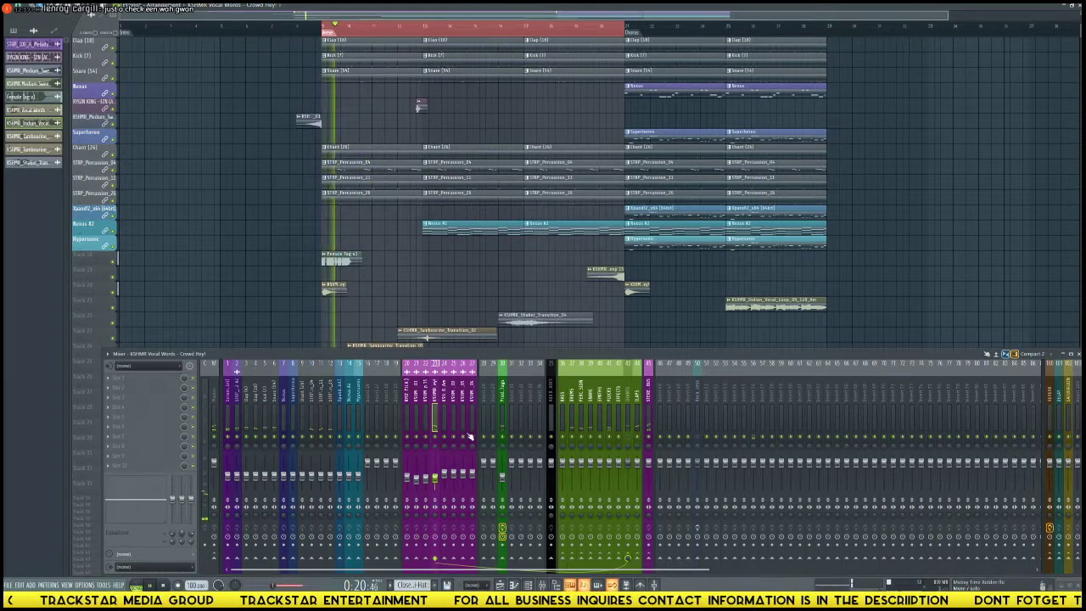
Route the two tambourine transitions and the shaker transition only to insert 38, and KSHMR Medium Sweep 15 to insert 42.
left_click(462, 435)
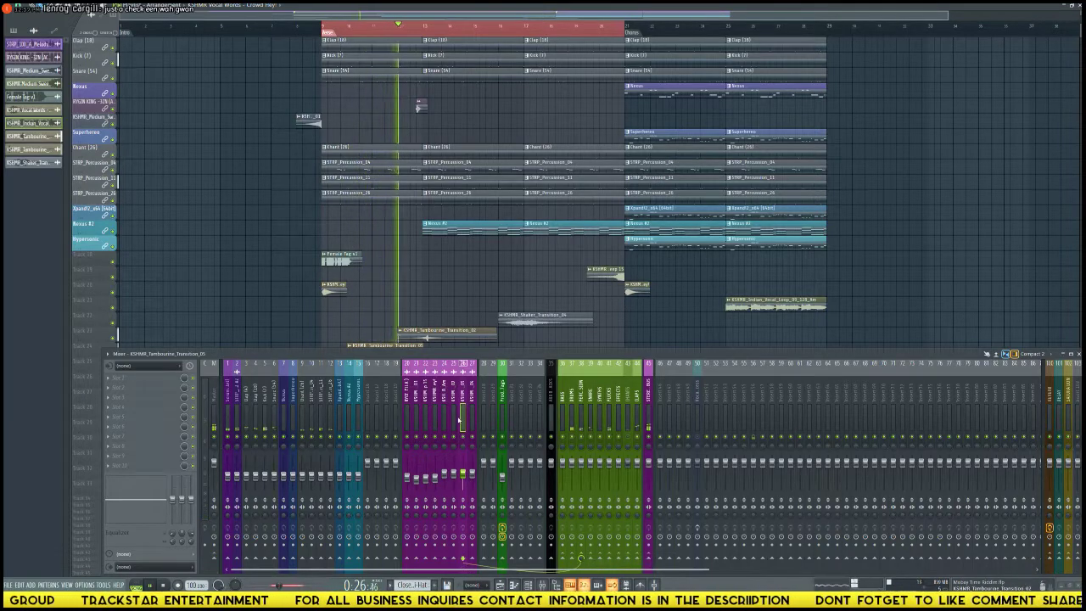
left_click(455, 430)
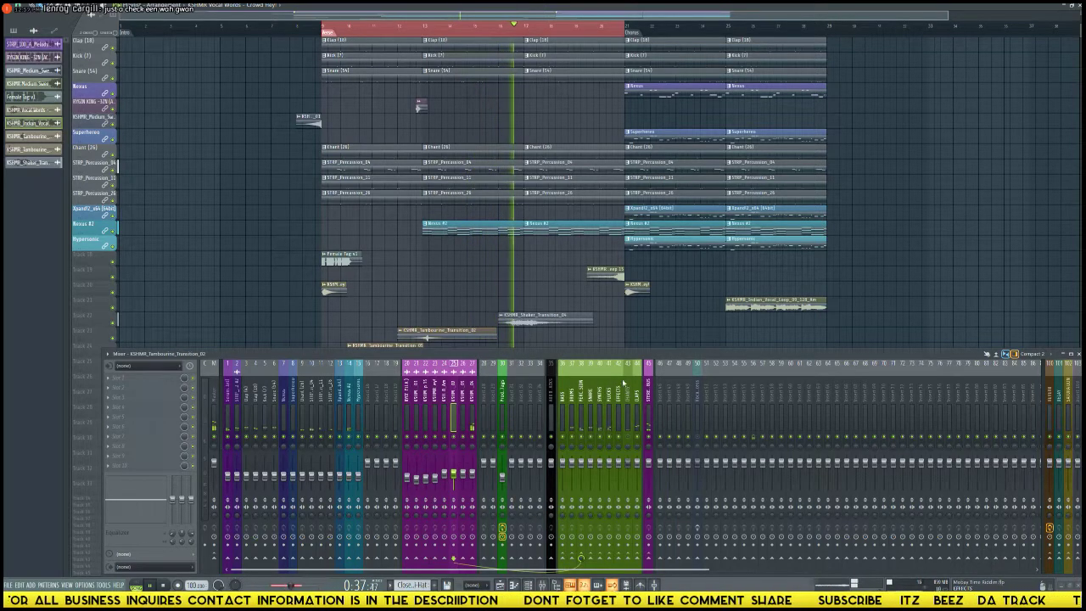
left_click(472, 428)
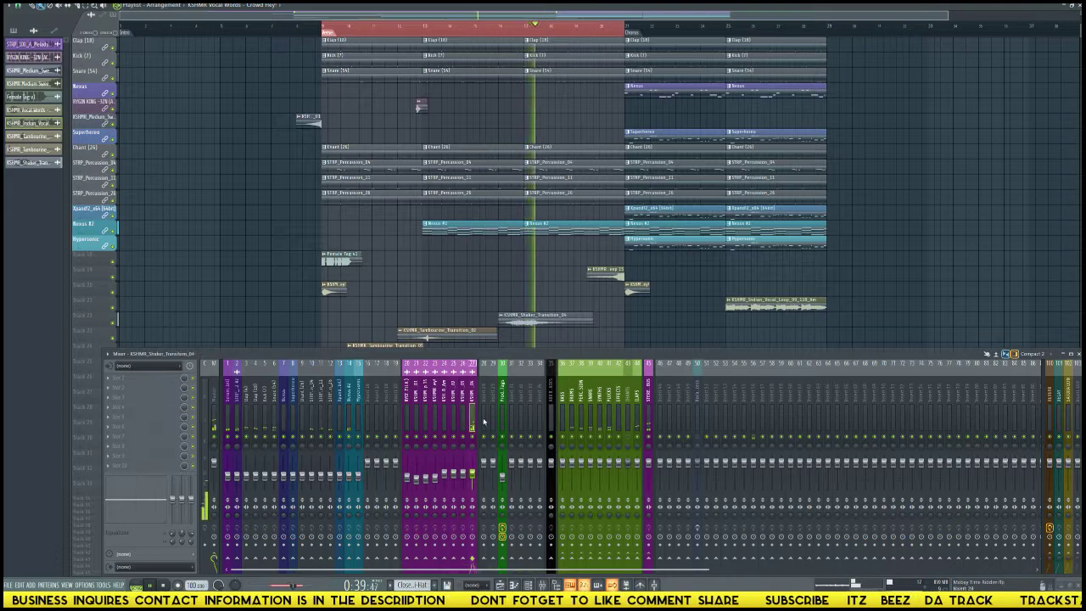
right_click(582, 557)
left_click(585, 562)
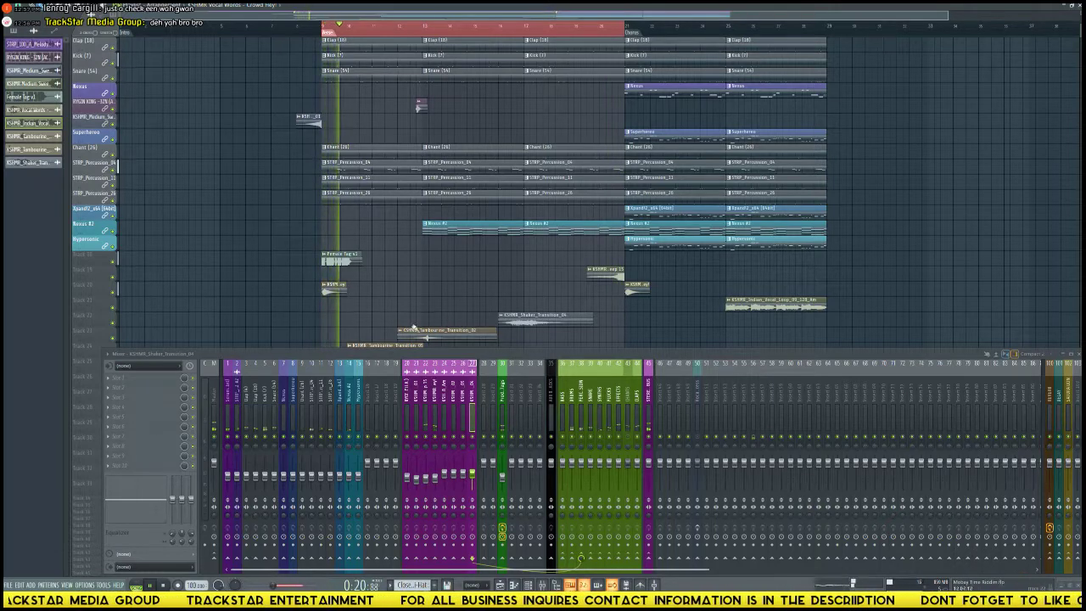
left_click(427, 420)
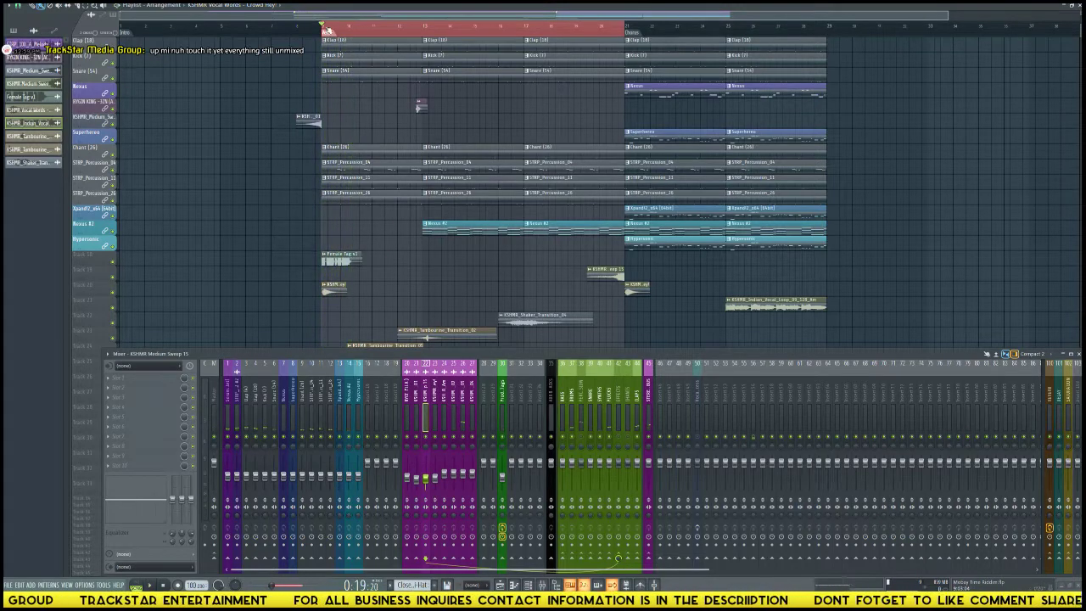
Preview parts of the arrangement by temporarily muting the playlist clips and restoring them.
key("alt+m")
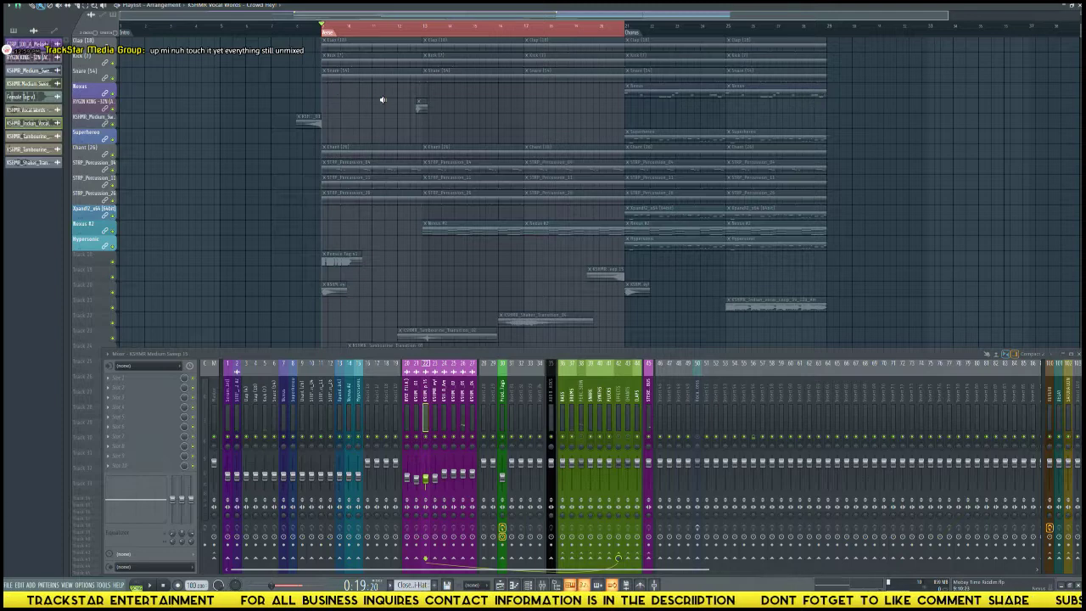
key("alt+shift+m")
key("alt+m")
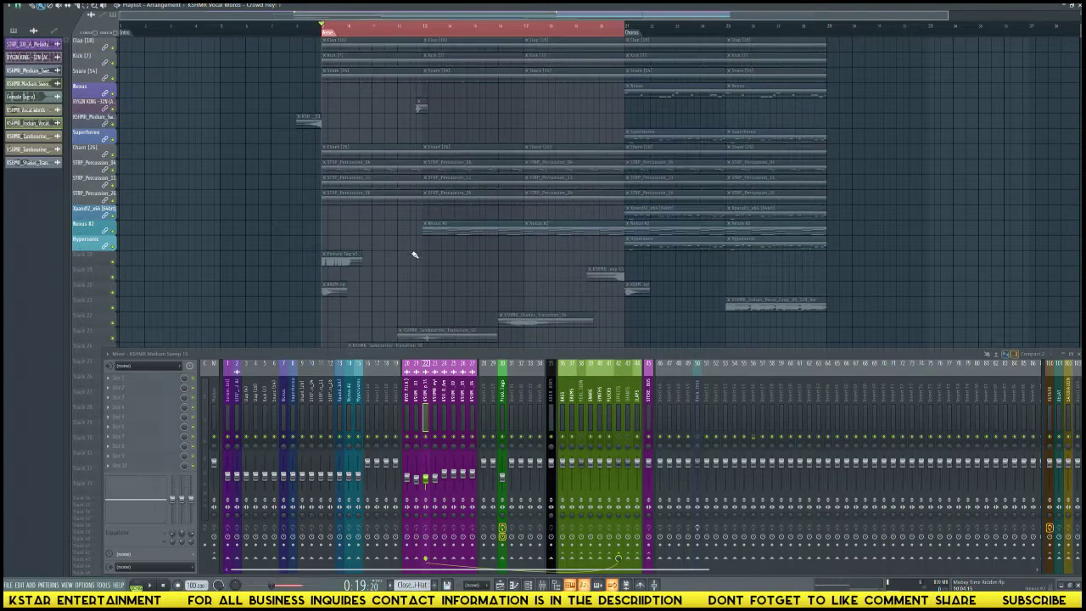
key("alt+shift+m")
key("alt+m")
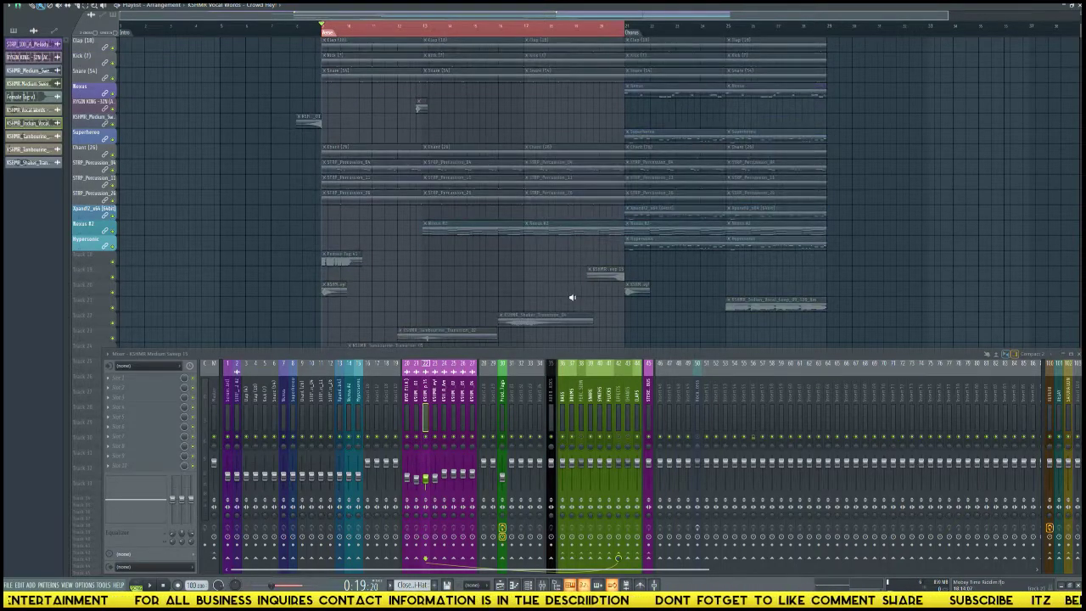
key("alt+shift+m")
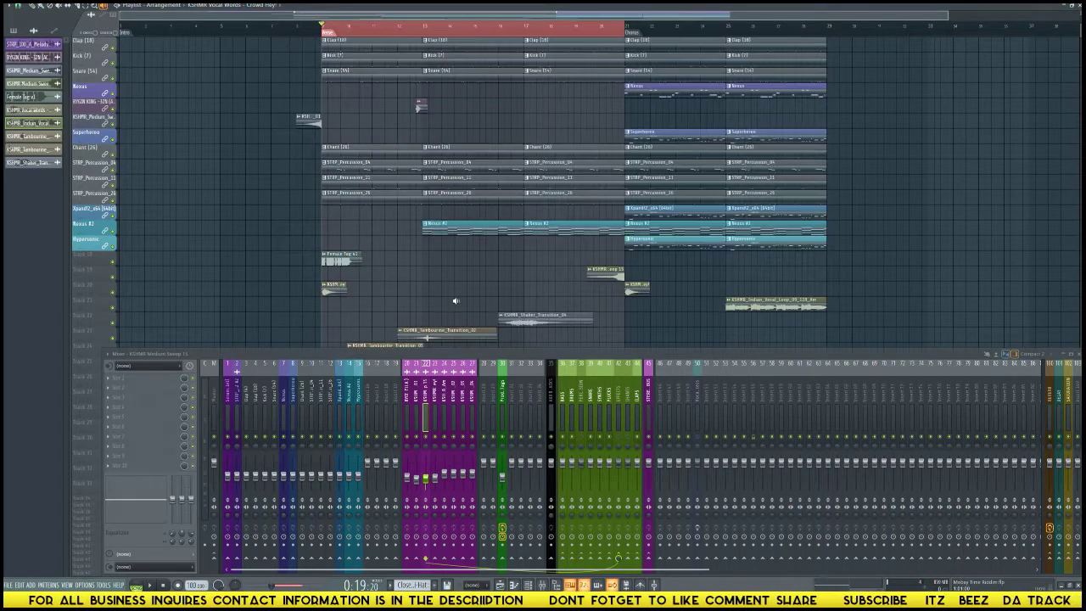
Audition the shaker, tambourine, female tag, sweep and Indian vocal loop clips individually in the playlist.
mouse_move(515, 297)
left_mouse_down()
mouse_move(499, 316)
mouse_move(551, 321)
mouse_move(532, 301)
left_mouse_up()
left_click(523, 316)
left_click(456, 332)
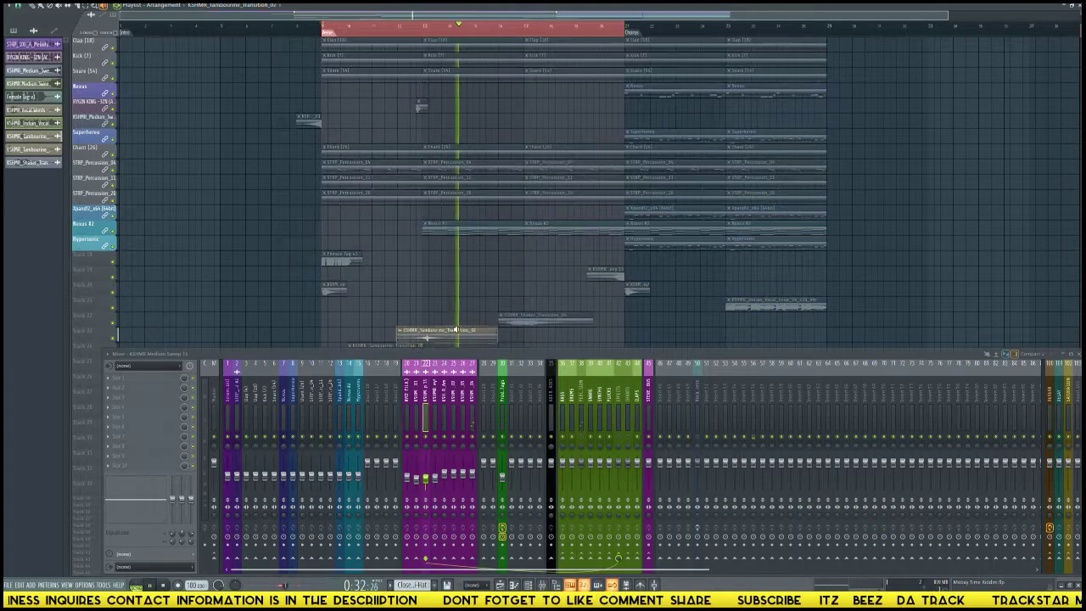
left_click(394, 342)
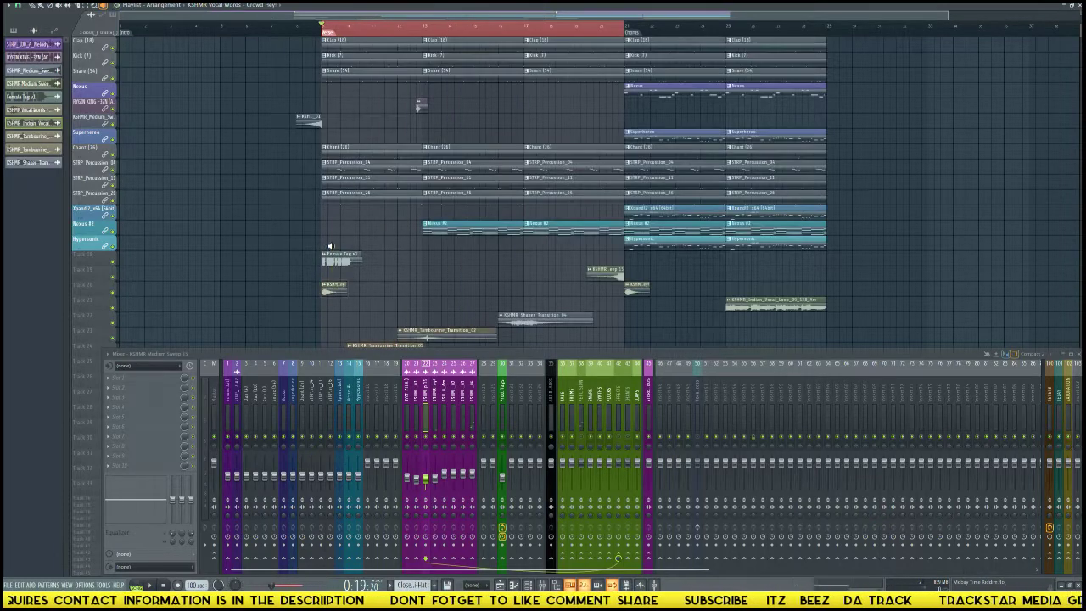
left_click(332, 256)
left_click(597, 274)
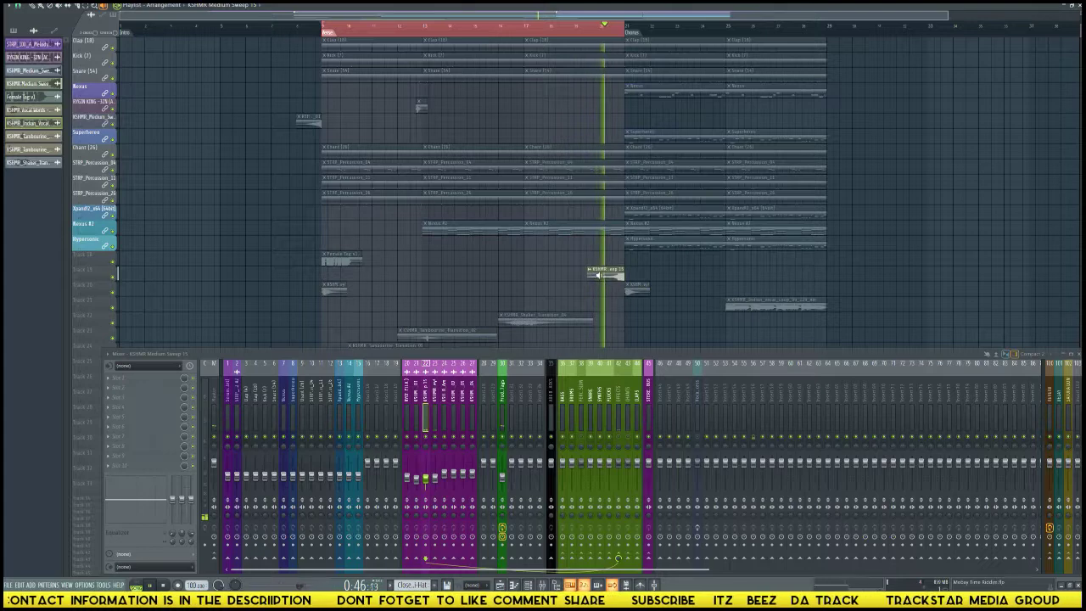
scroll(558, 294, "down", 3)
left_click(768, 223)
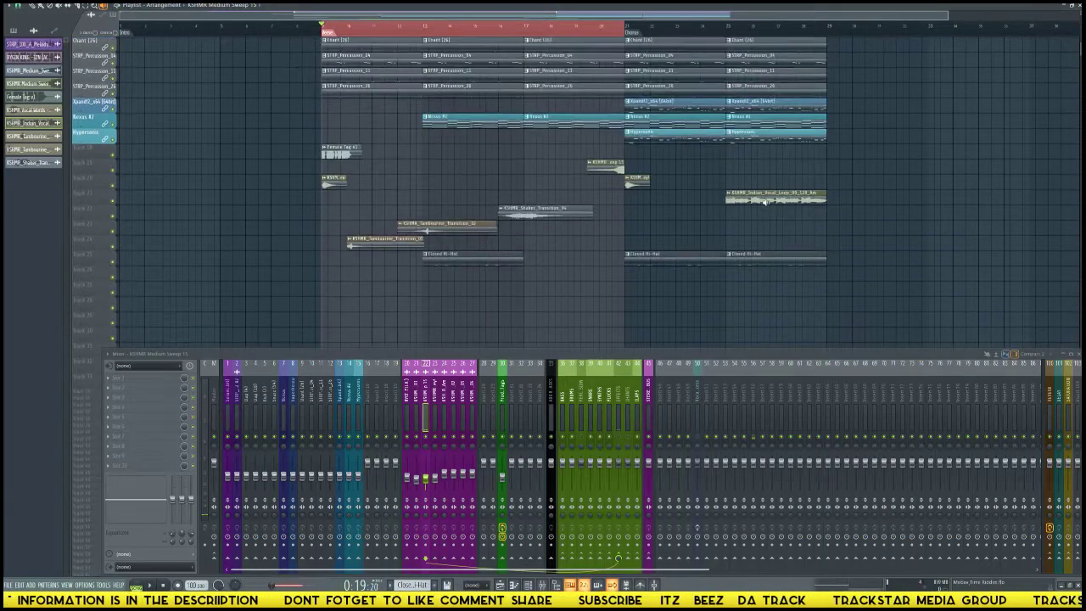
left_click(765, 201)
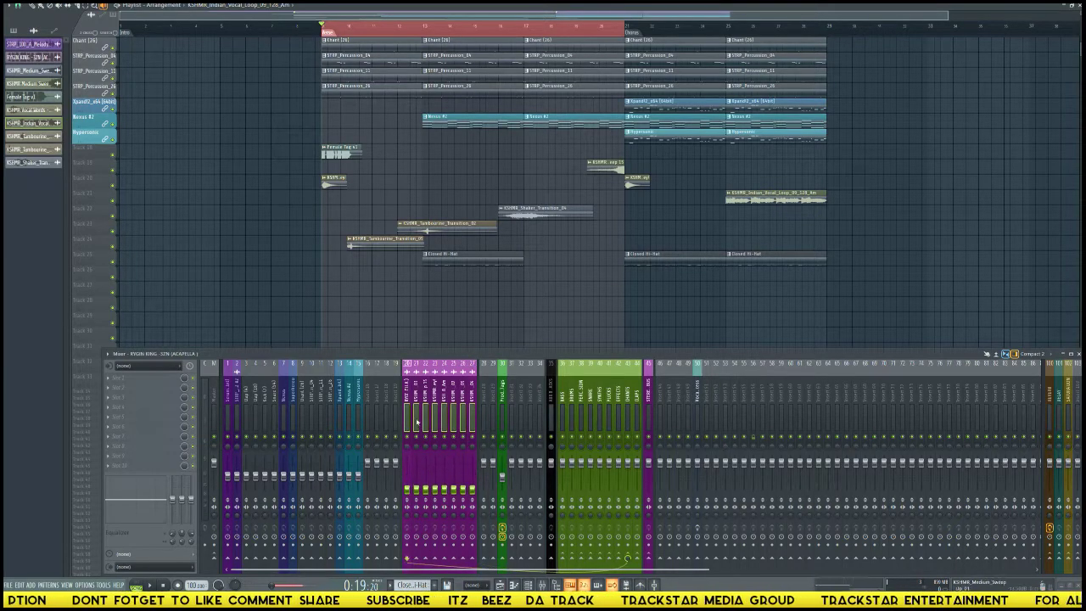
Select the KSHMR_Medium_Sweep_Up_01 mixer track and play the verse.
left_click(416, 422)
key("space")
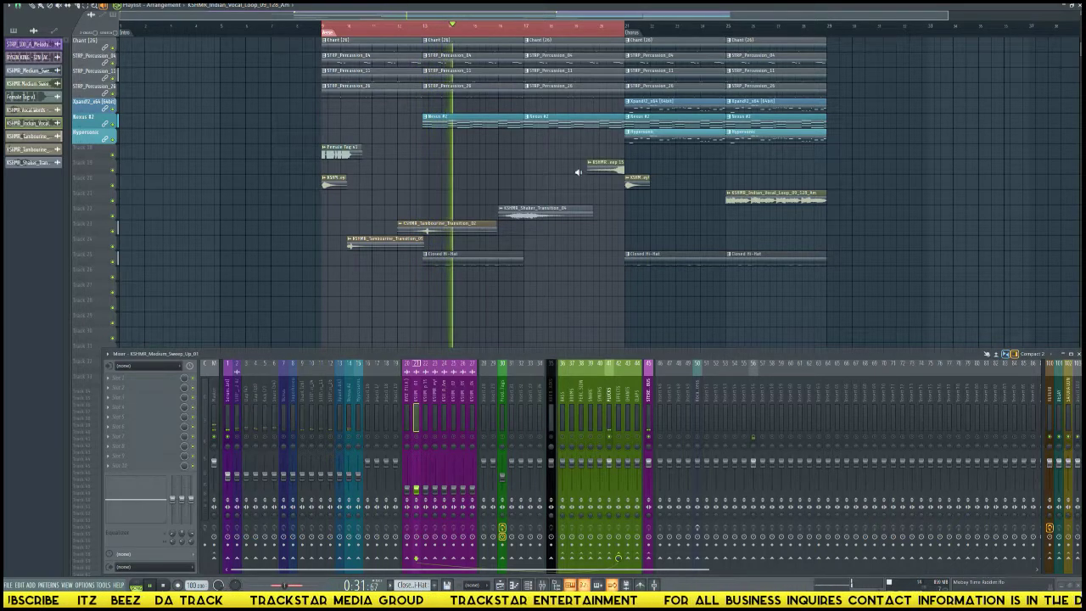
Find the Closed Hi-Hat channel among the unsorted channels and assign it to mixer insert 16.
key("F6")
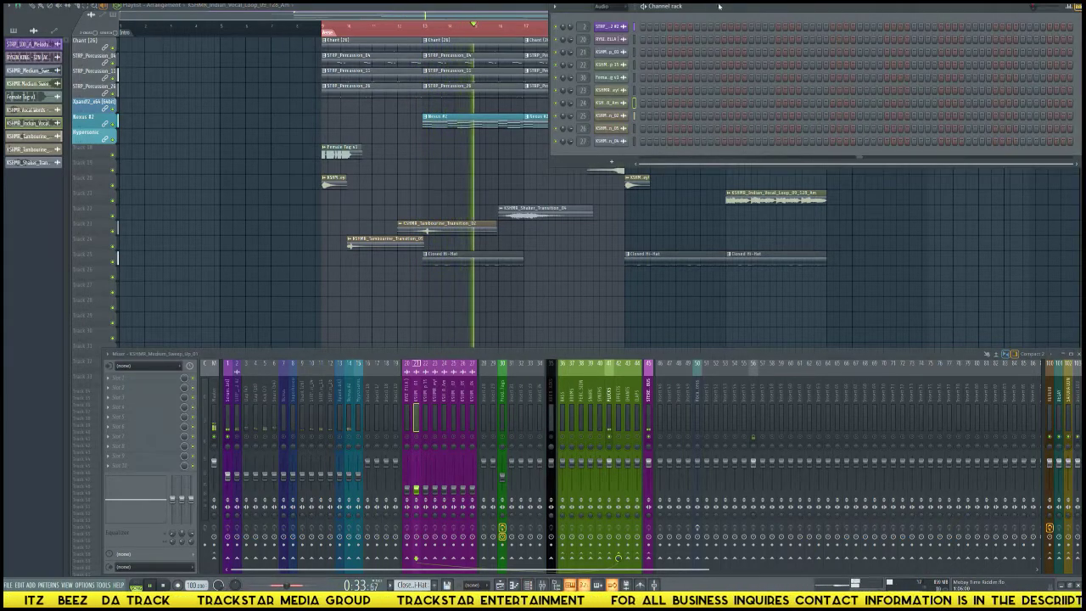
scroll(720, 6, "up", 5)
scroll(720, 6, "down", 3)
scroll(720, 6, "down", 2)
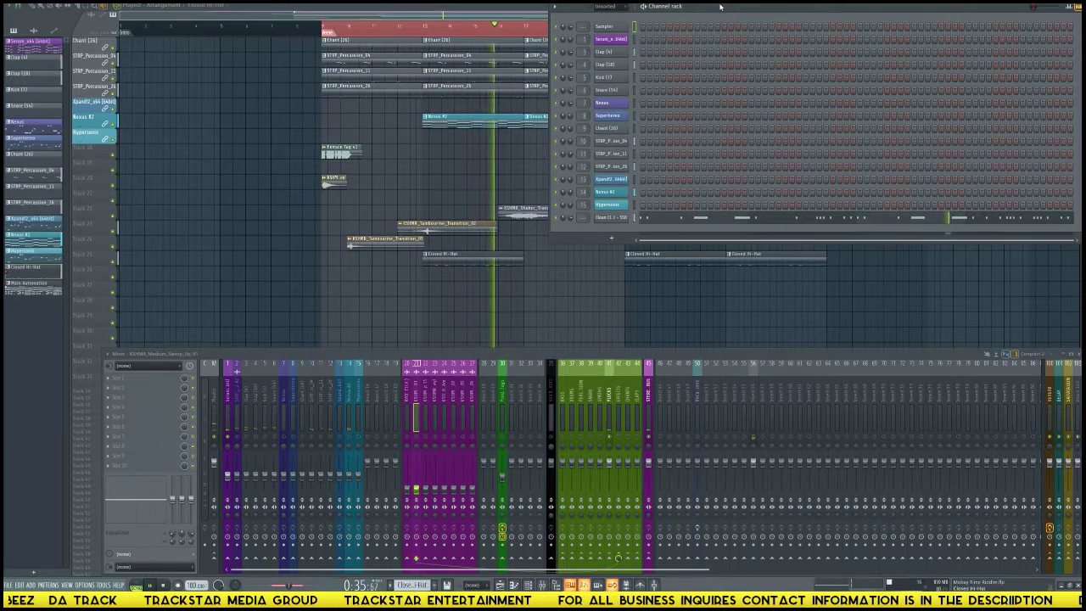
left_click(618, 219)
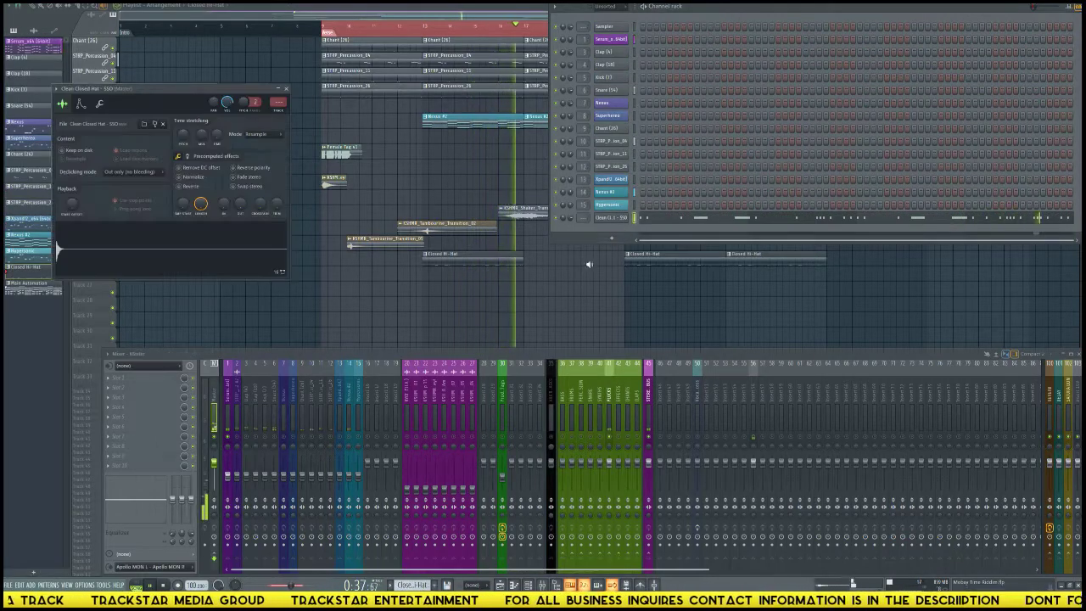
left_click(367, 423)
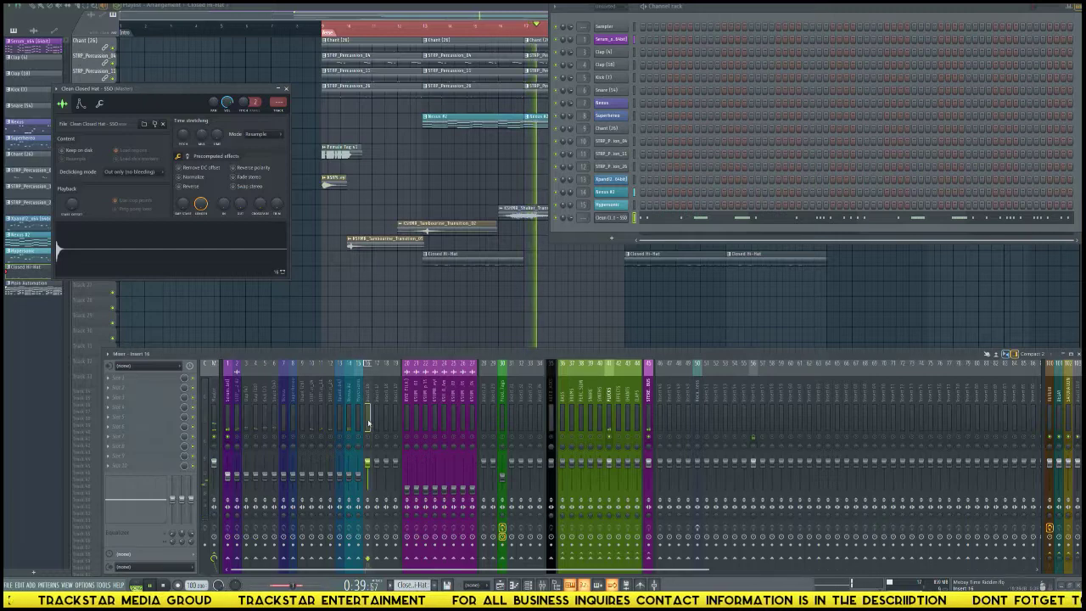
key("ctrl+l")
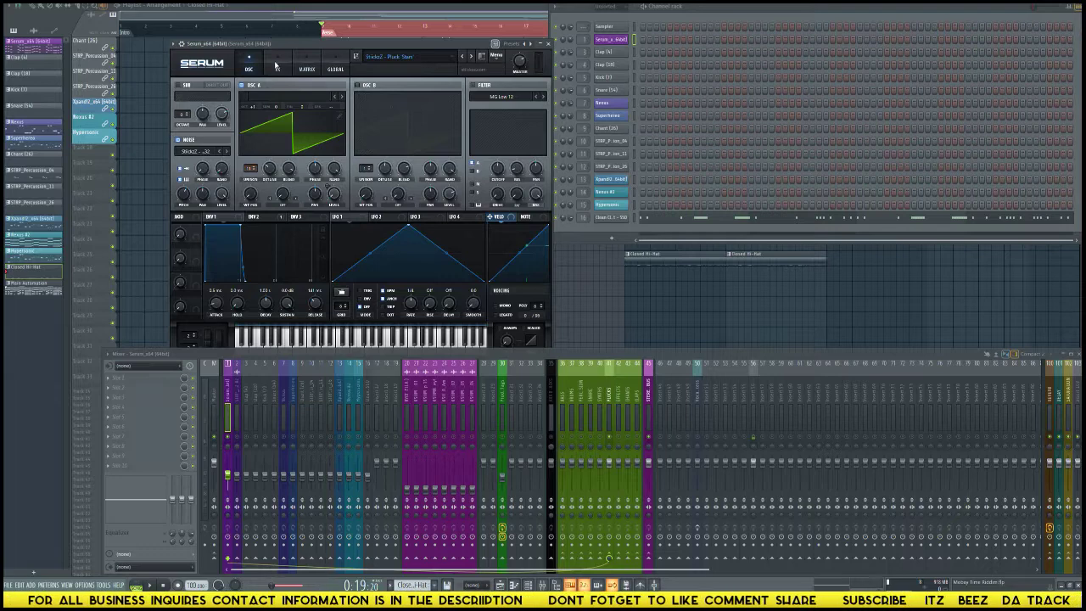
Turn on the reverb in Serum's effects and adjust its wet mix.
left_click(276, 68)
left_click(207, 177)
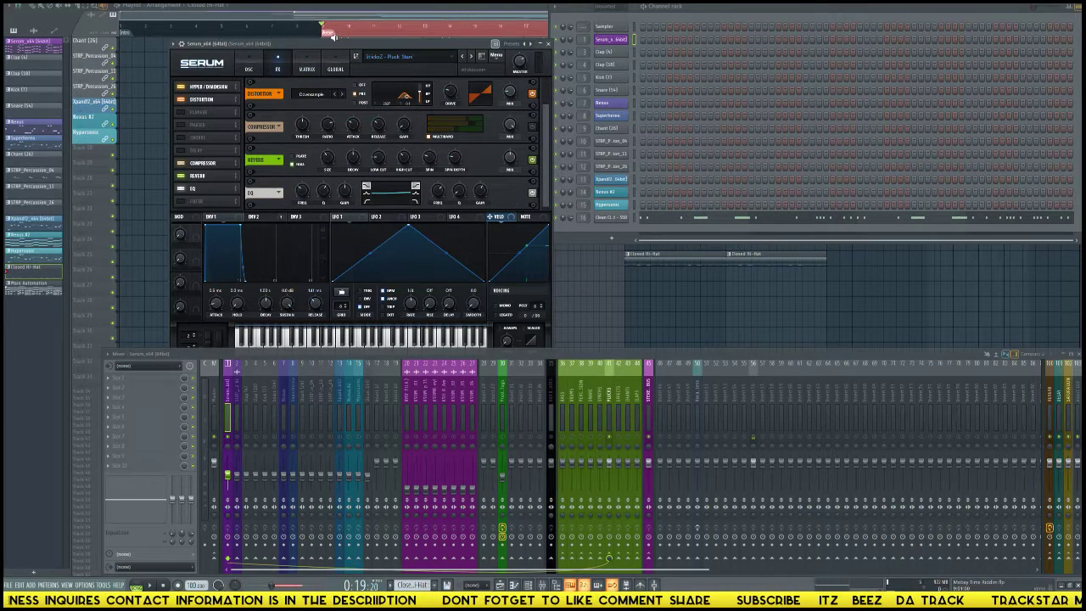
left_click_drag(335, 43, 693, 30)
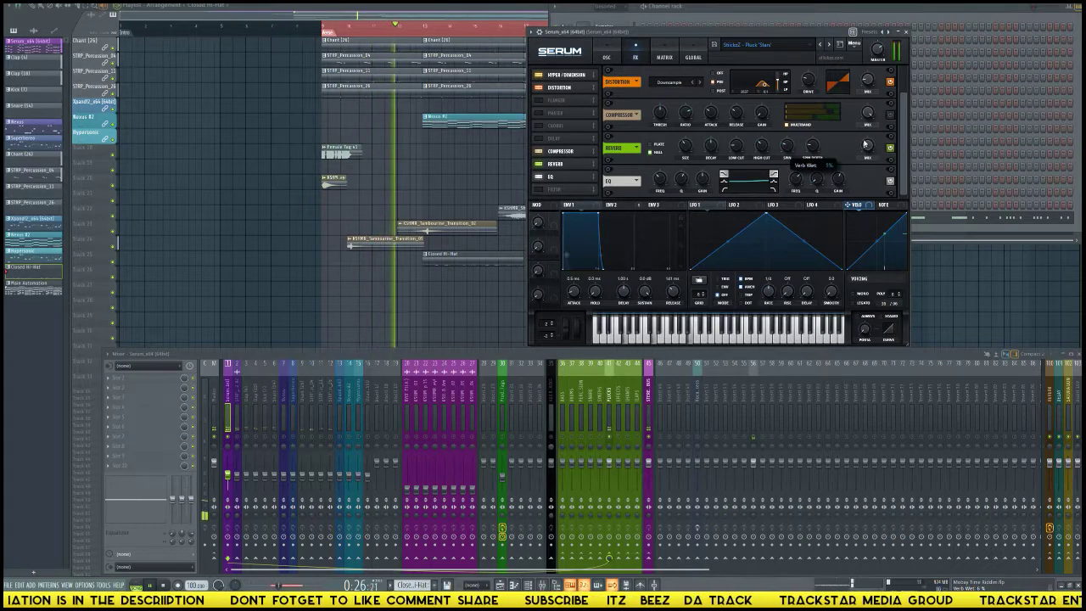
left_click_drag(864, 143, 861, 116)
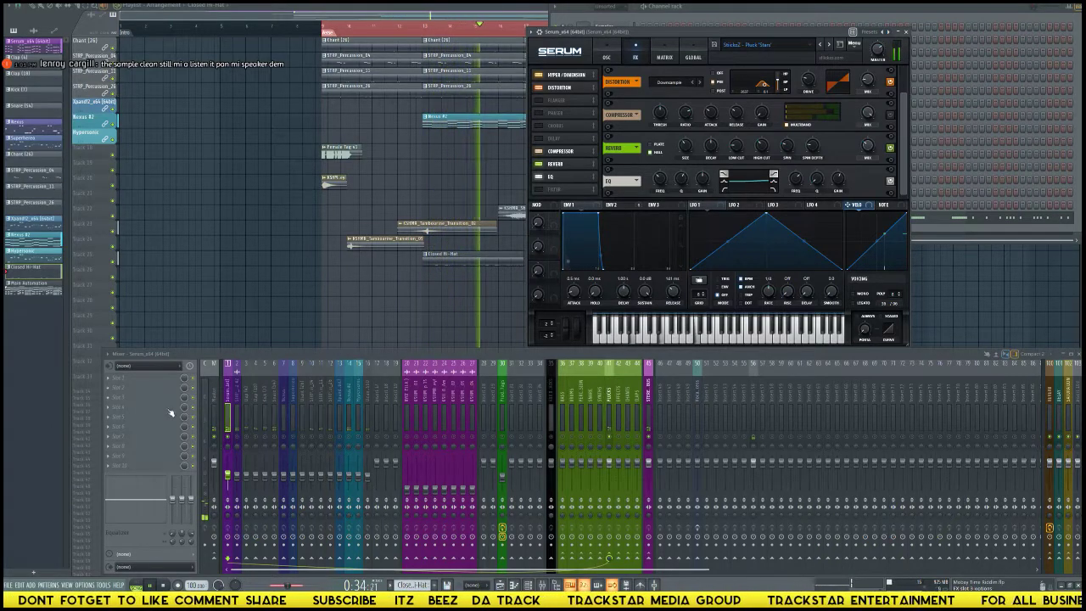
left_click(140, 377)
mouse_move(119, 388)
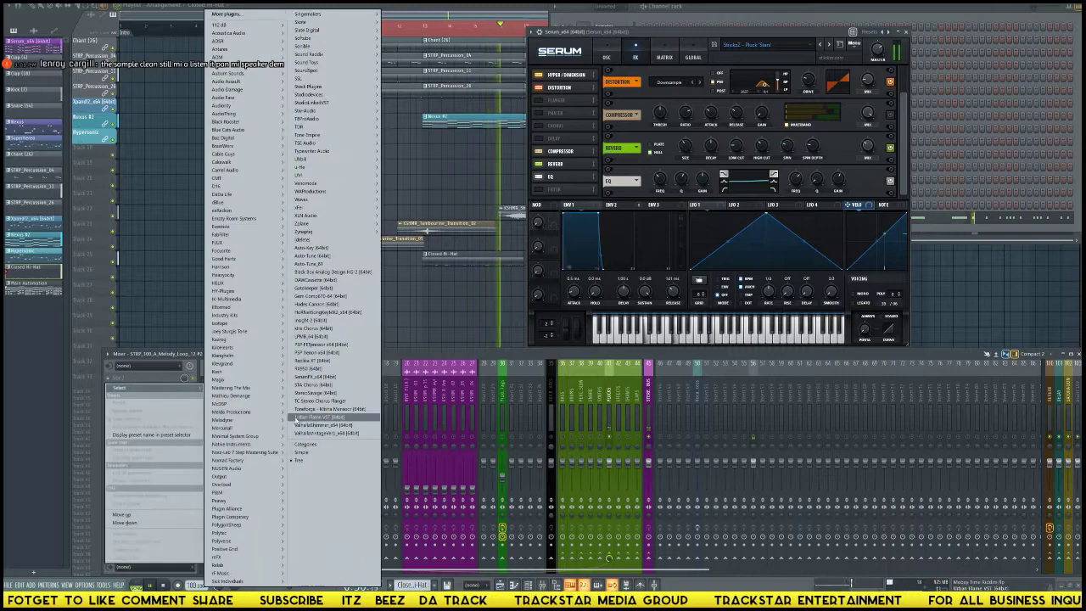
key("Escape")
Insert Fruity Parametric EQ 2 in the first effect slot of the Serum mixer track.
left_click(247, 416)
key("space")
left_click(150, 379)
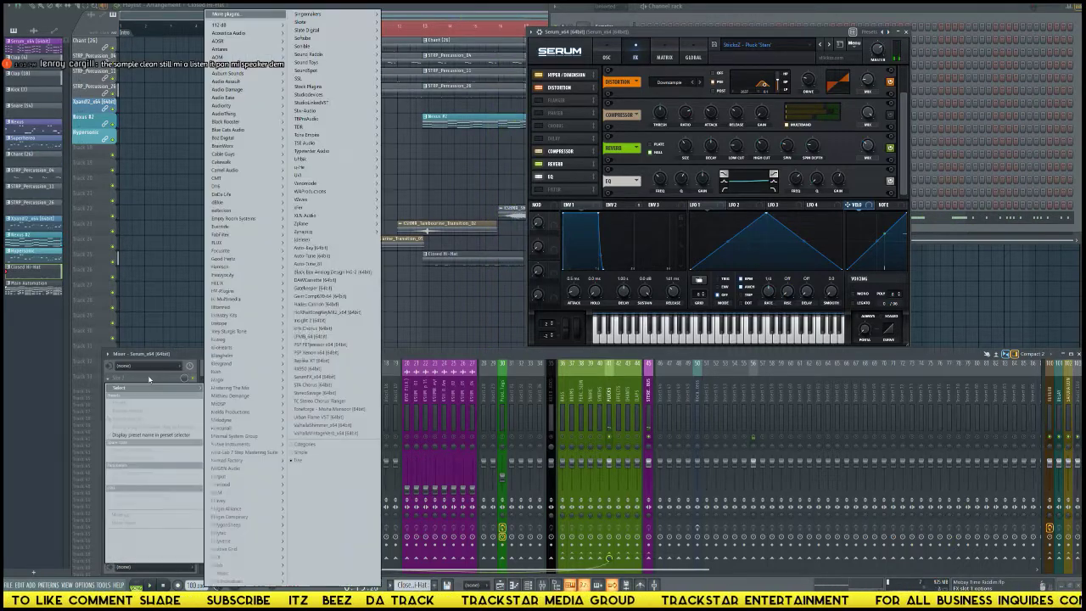
mouse_move(323, 86)
mouse_move(398, 87)
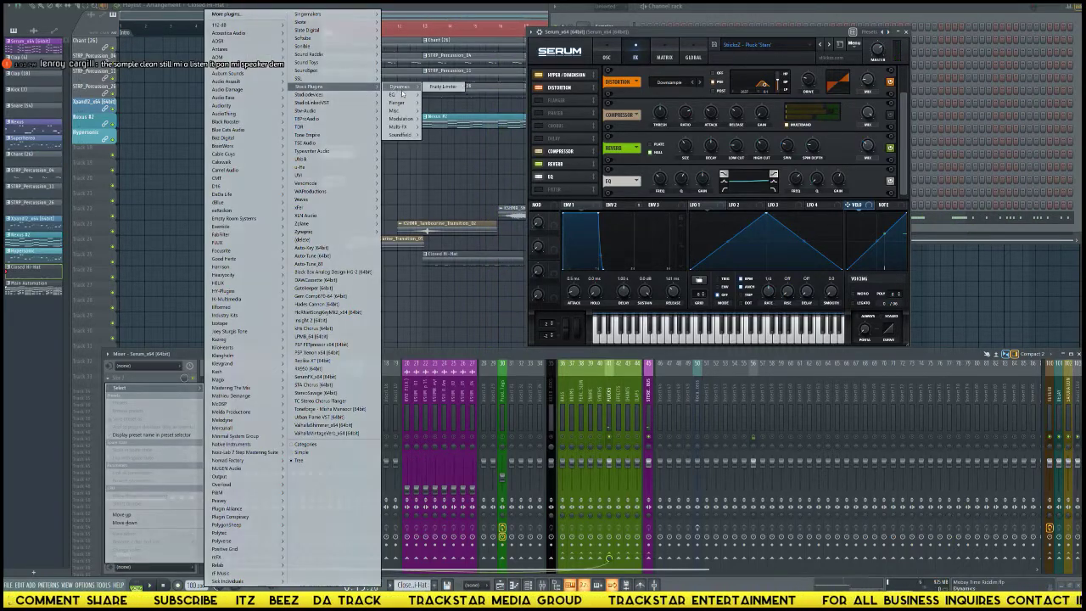
left_click(455, 95)
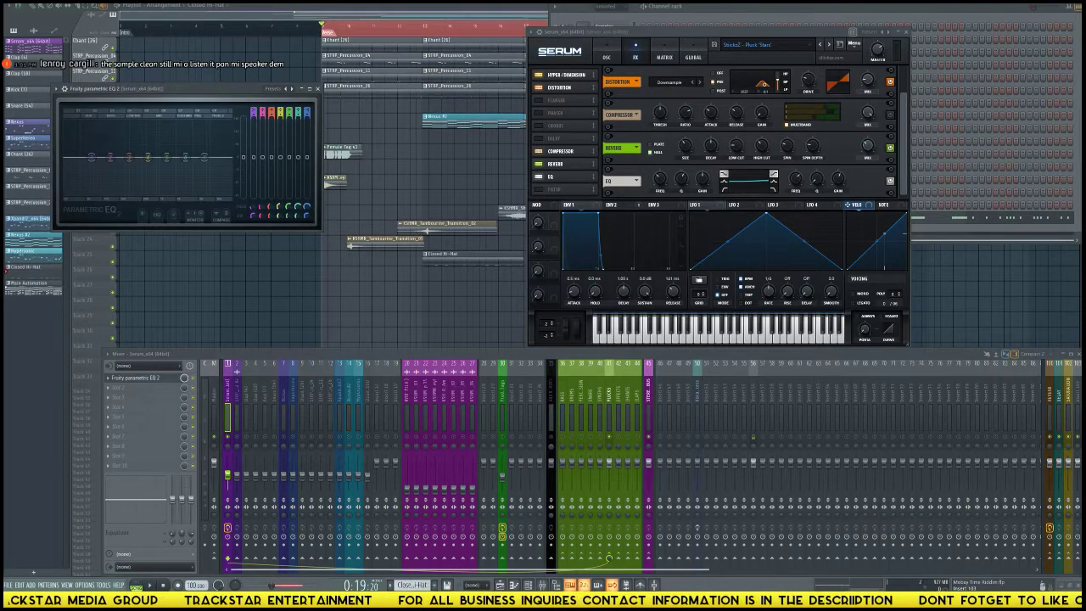
Load the Master Lo + Hi-Pass Filter preset in the Serum EQ, raise its low cut and add a slight high-mid boost.
left_click(291, 90)
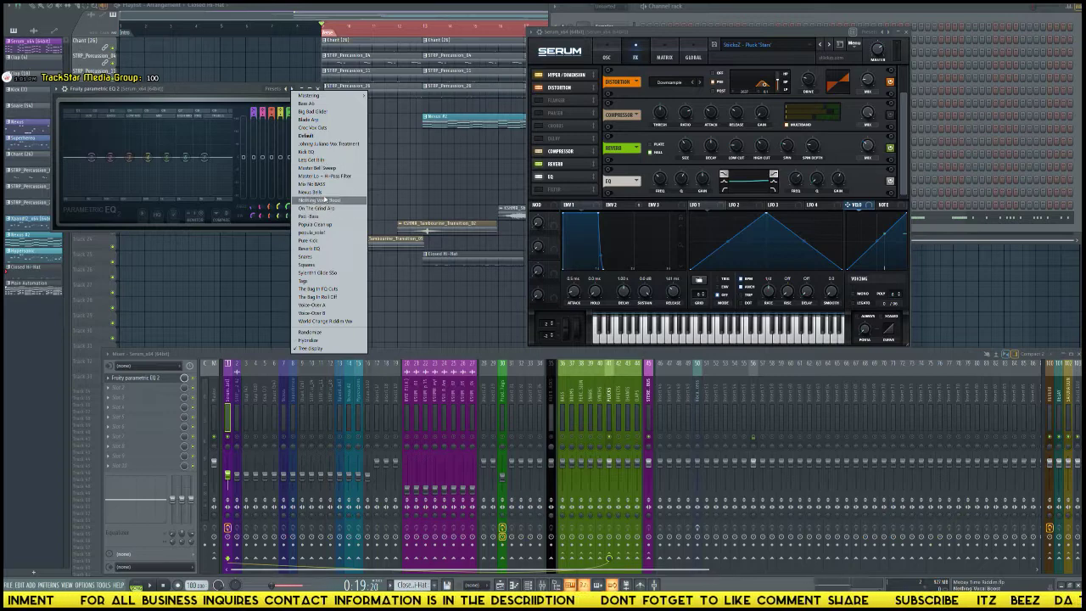
left_click(327, 176)
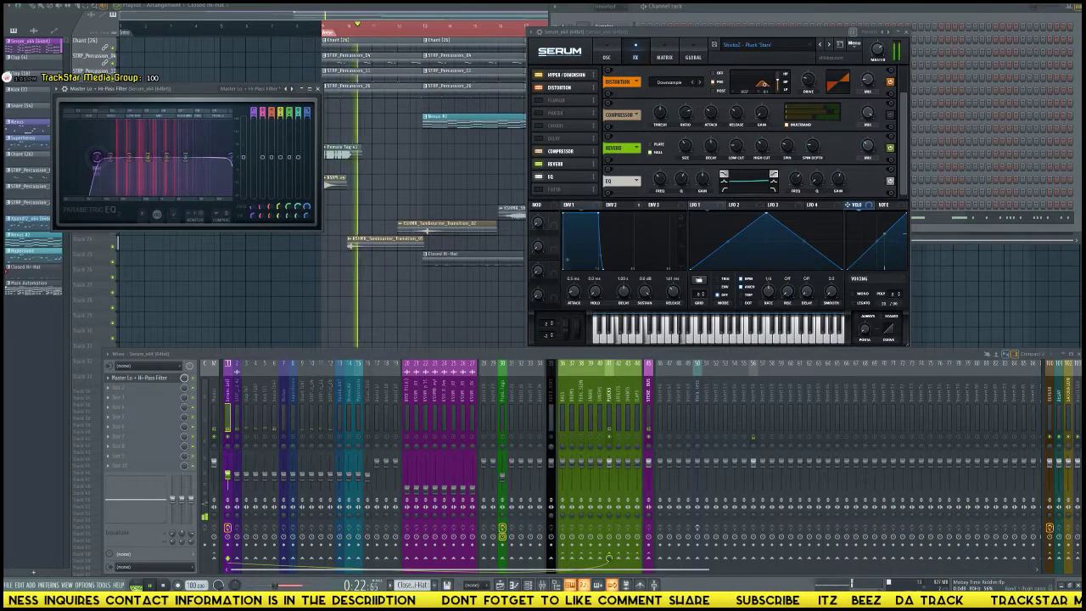
left_click_drag(185, 157, 201, 154)
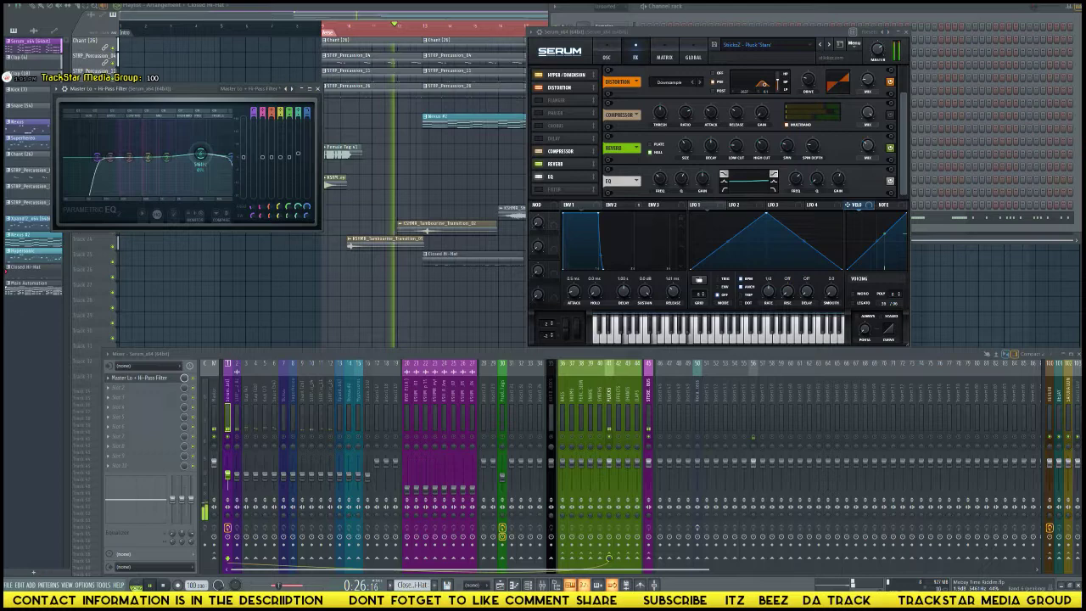
left_click(173, 214)
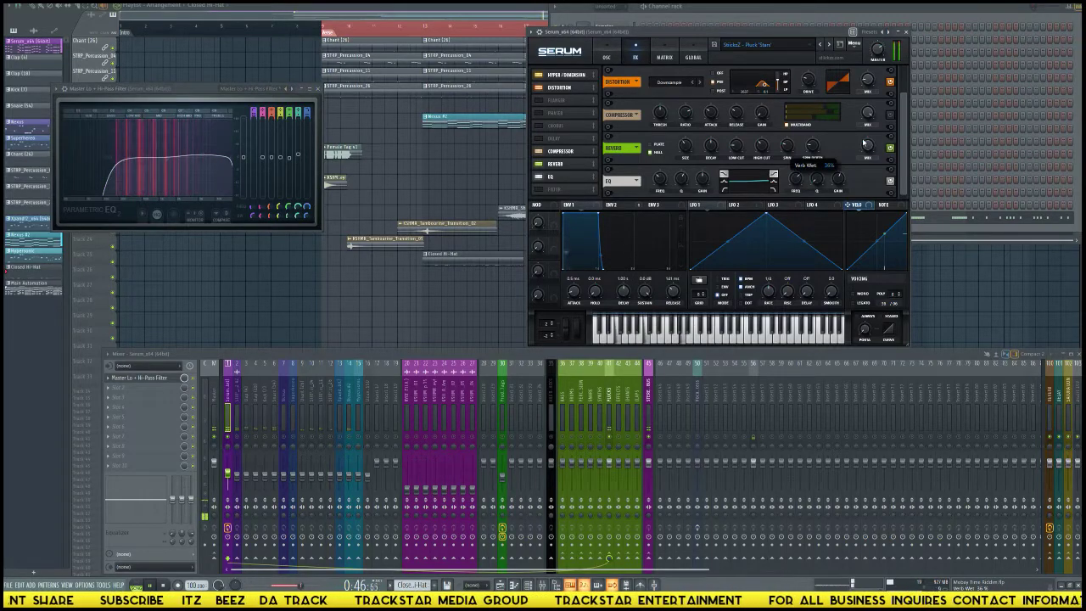
Add Fruity Parametric EQ 2 to the STRP_100_A_Melody_Loop_12 #2 track and shape it with a low cut and slight high boost.
left_click(238, 458)
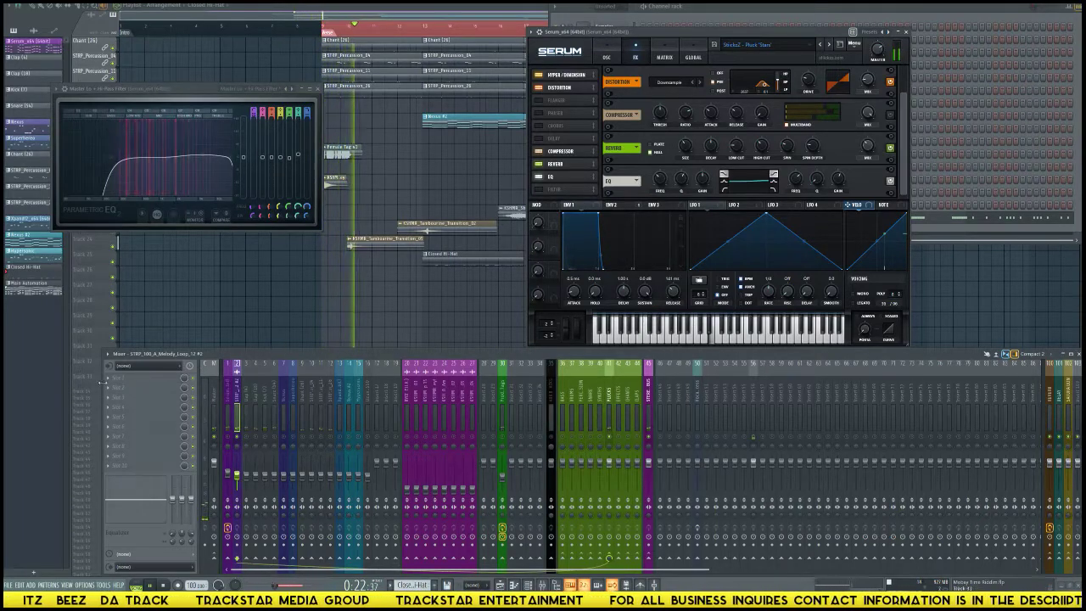
left_click(136, 377)
mouse_move(118, 387)
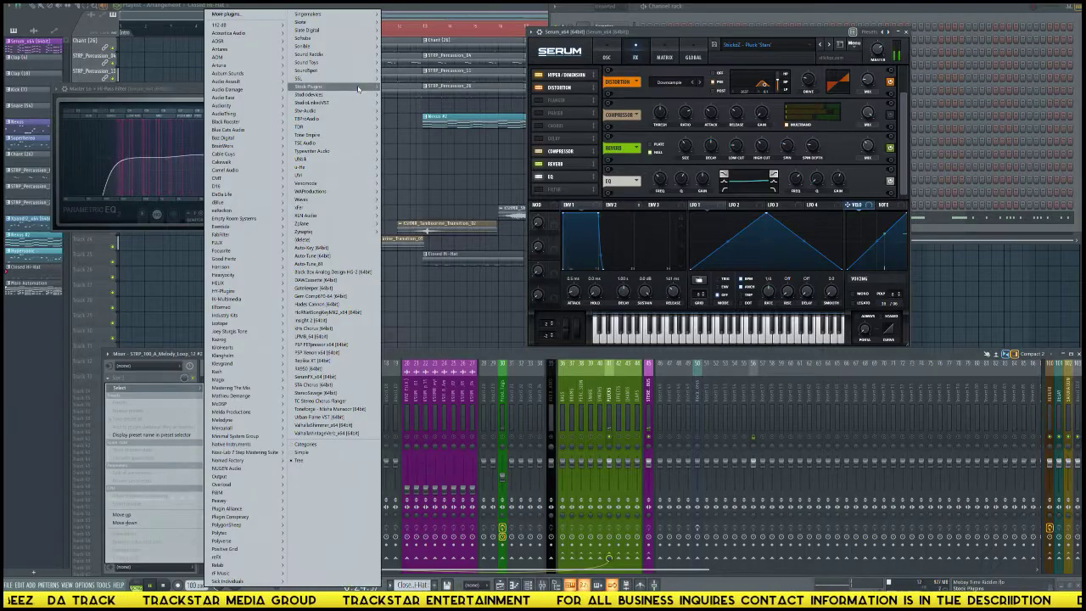
mouse_move(356, 87)
mouse_move(411, 97)
left_click(449, 95)
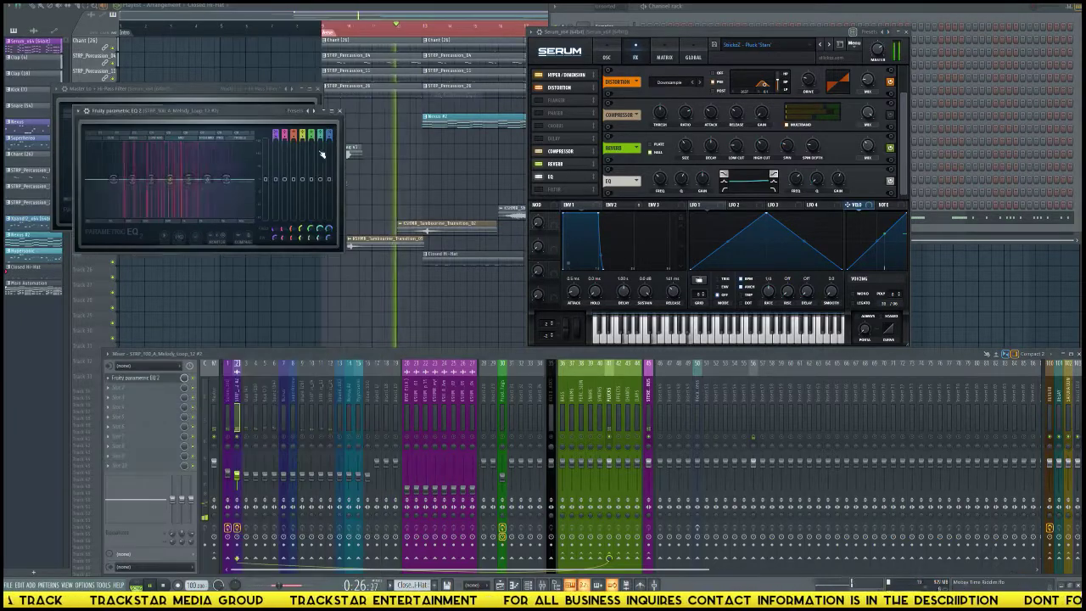
left_click_drag(227, 110, 463, 160)
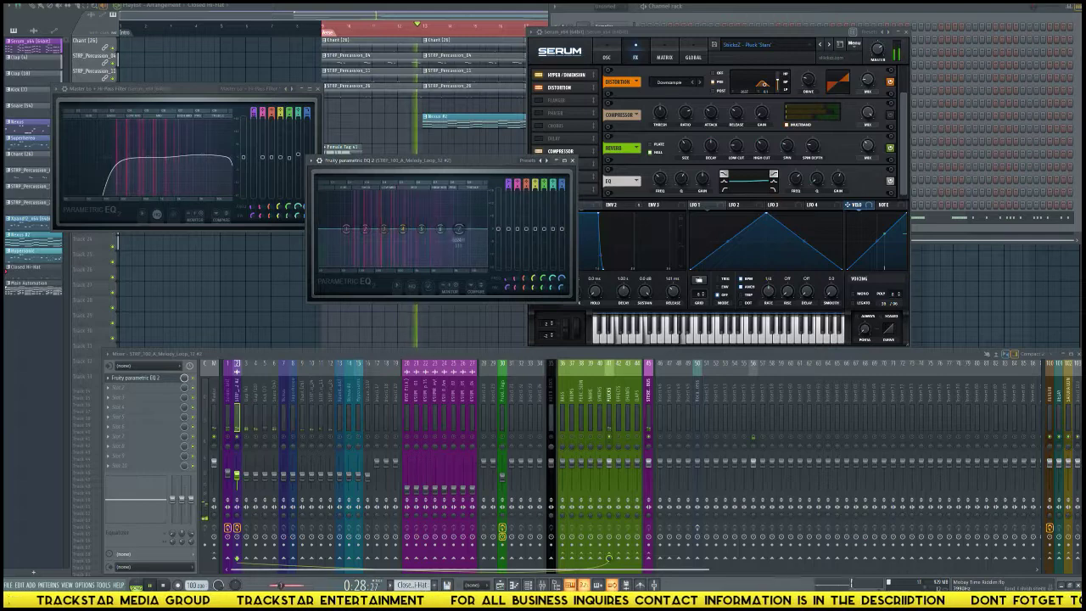
left_click_drag(458, 229, 455, 223)
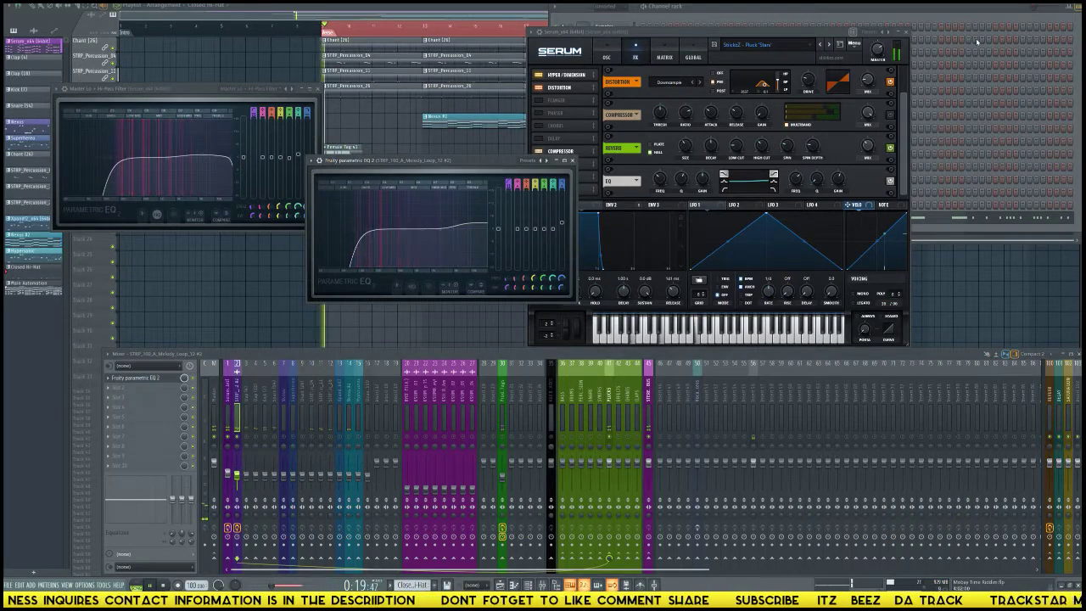
Close the Serum, channel rack and EQ windows to clear the view of the playlist arrangement.
left_click(909, 33)
key("F6")
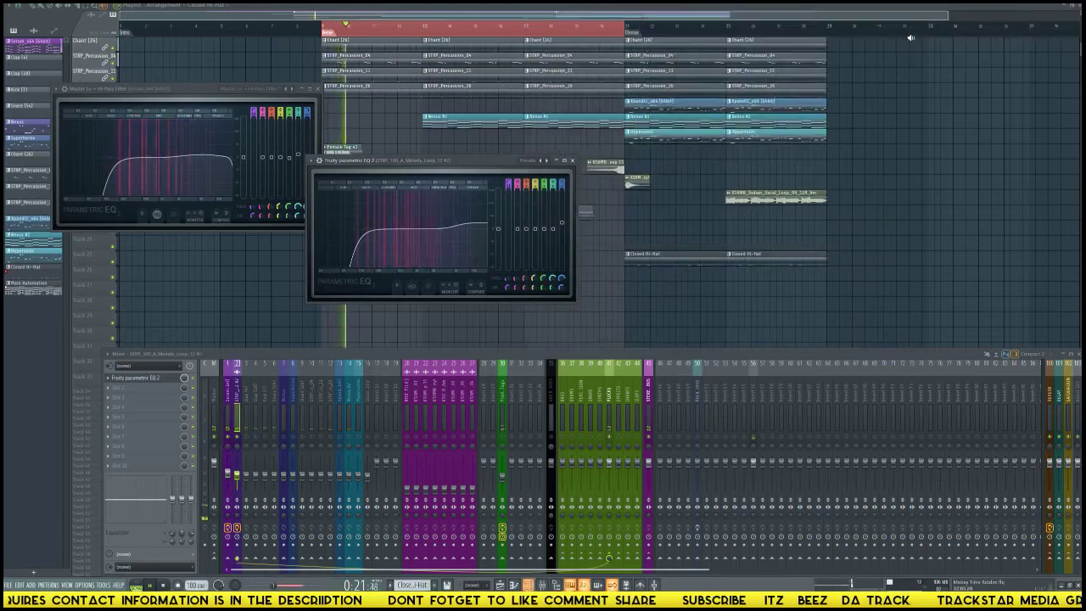
scroll(988, 119, "up", 5)
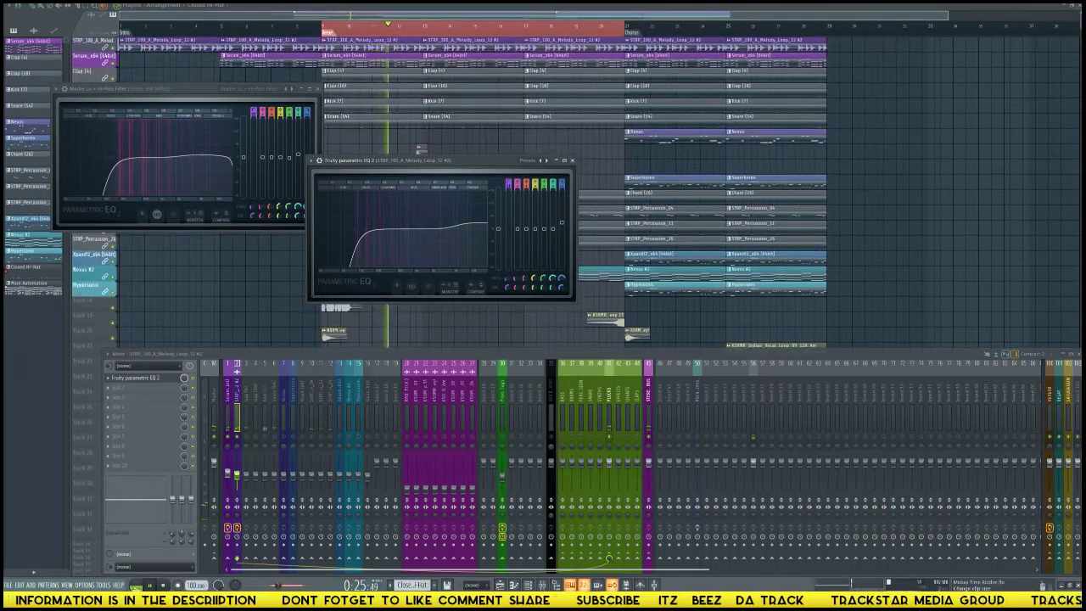
key("F12")
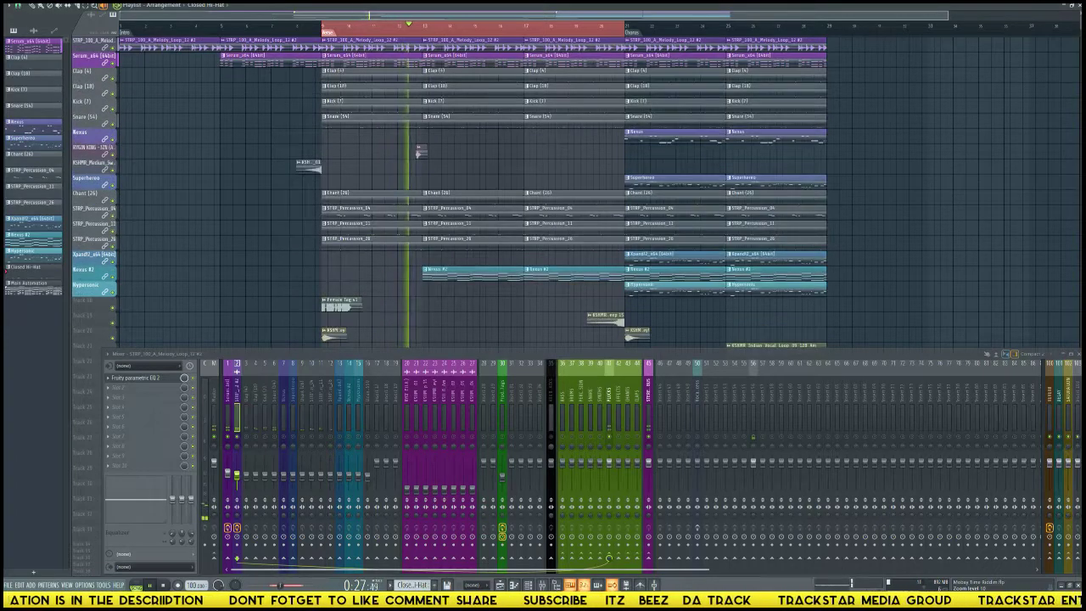
scroll(418, 154, "up", 2)
scroll(418, 157, "down", 5)
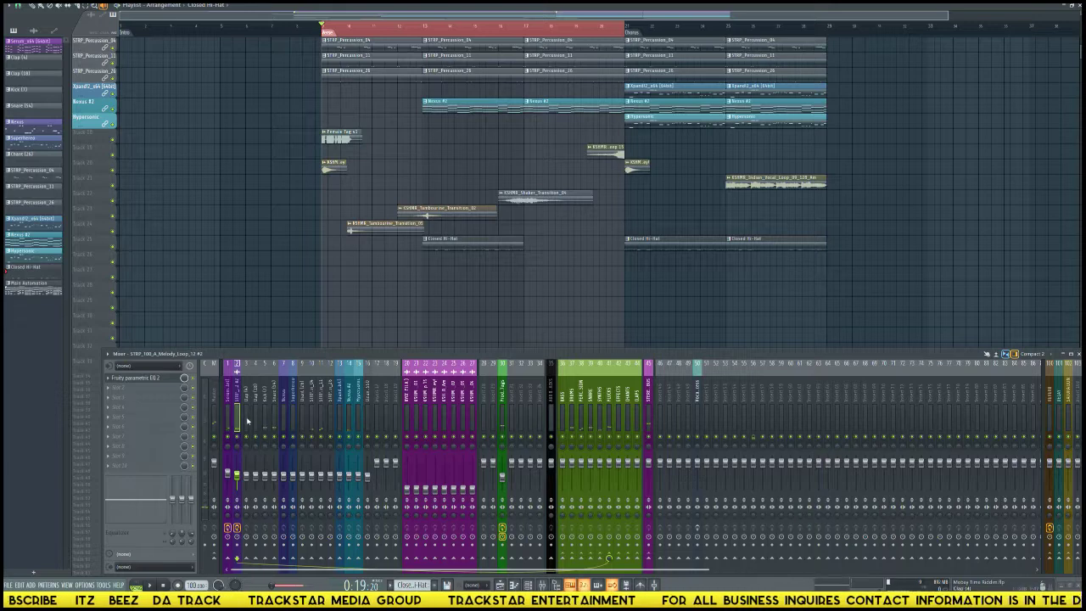
Lower the faders of mixer tracks 3 to 16 together to match the level of the transition effect tracks.
left_click_drag(247, 420, 341, 428)
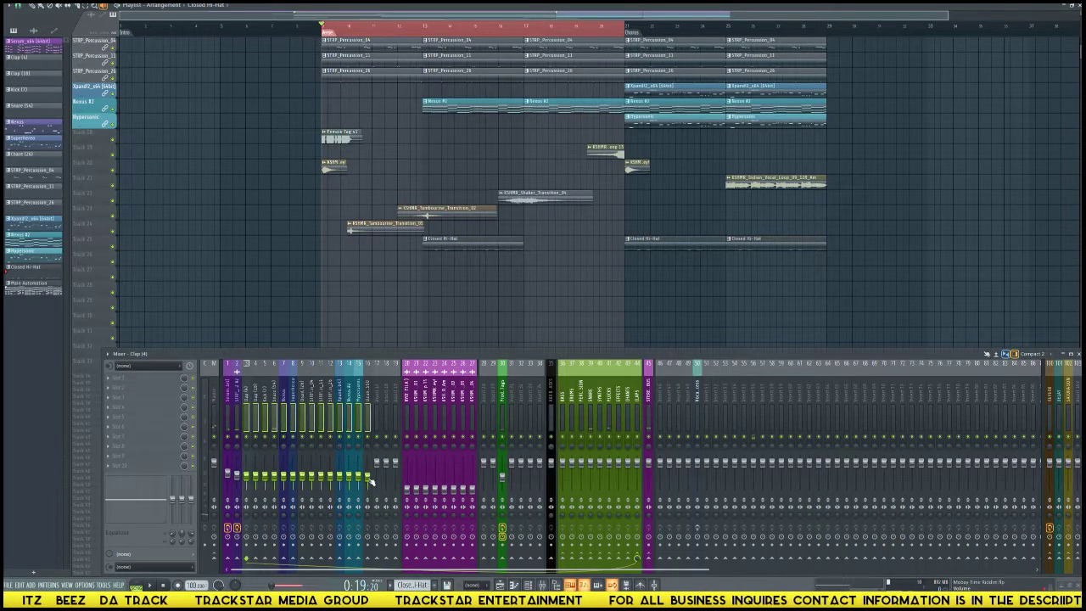
left_click_drag(370, 481, 368, 489)
left_click_drag(408, 410, 475, 417)
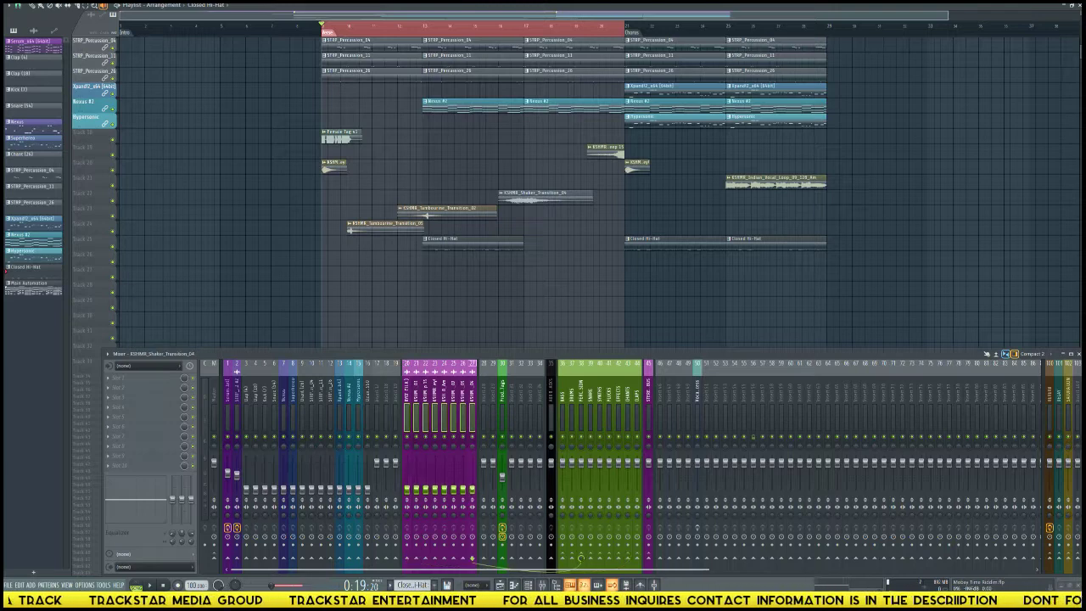
Play the verse briefly, locate the Female Tag v1 clip's Producer Tags mixer track and lower its fader.
key("space")
left_click(246, 426)
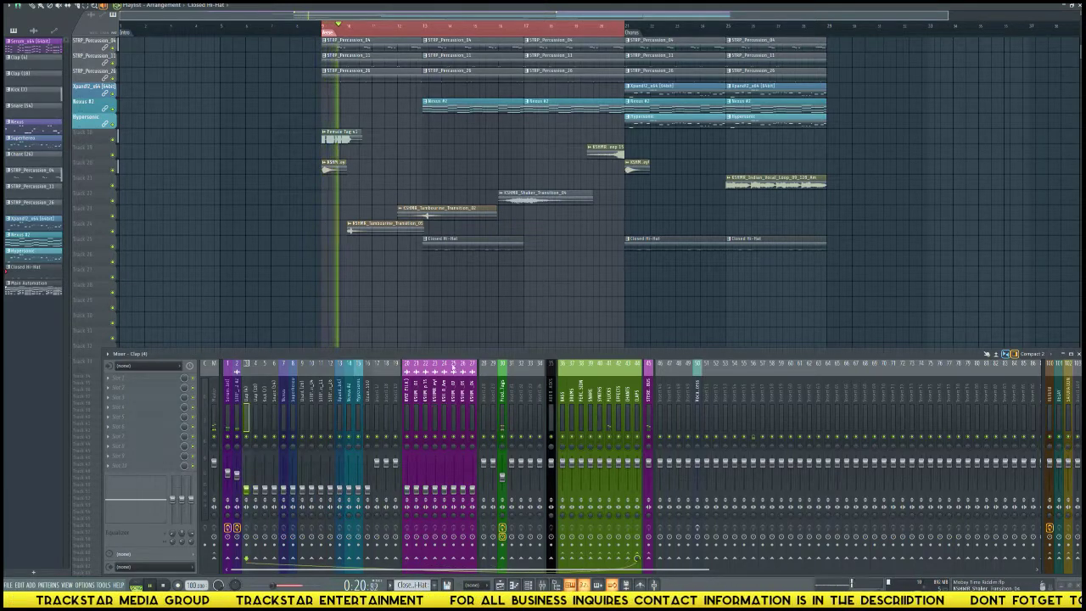
key("space")
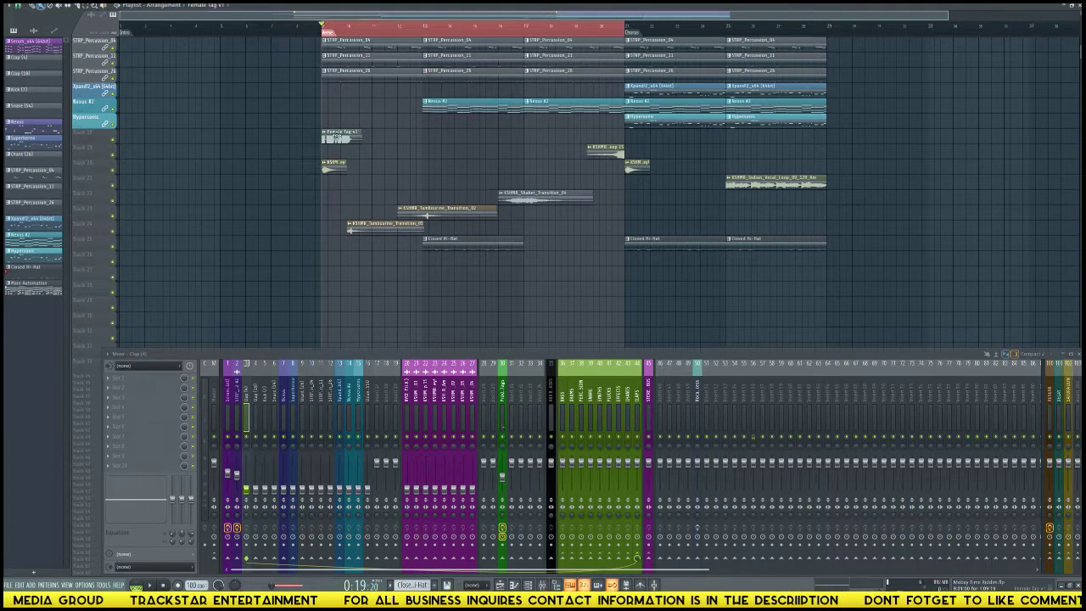
double_click(337, 135)
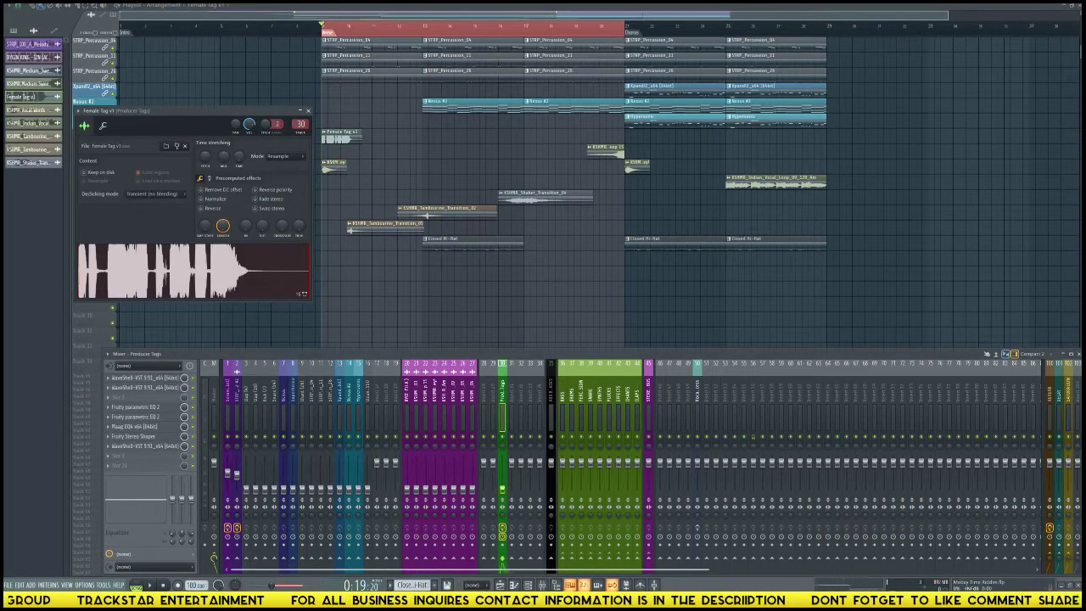
key("Escape")
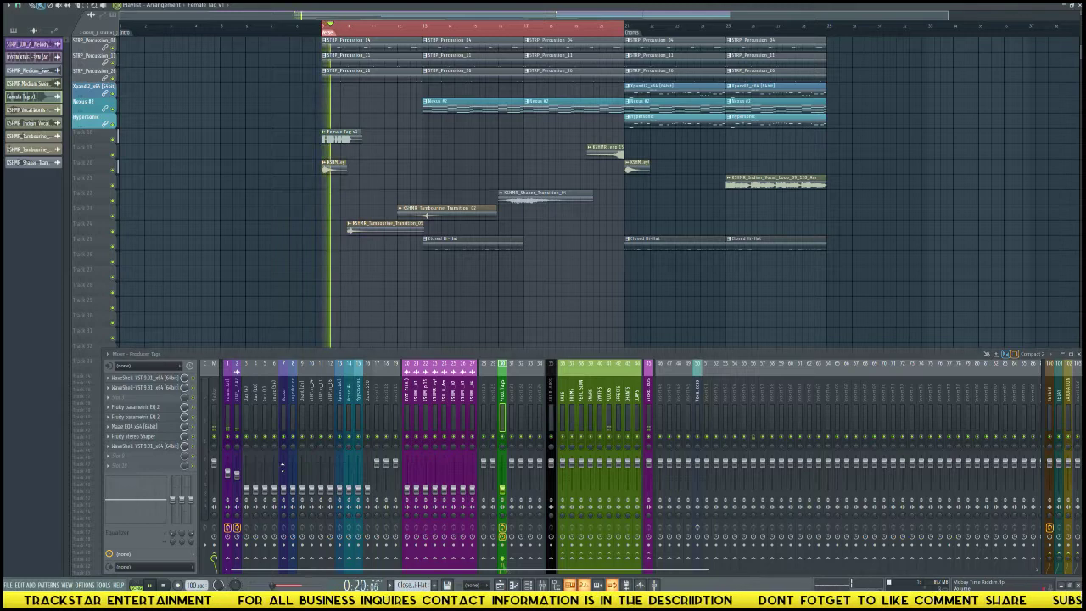
Raise the Clap (4) track's fader while the verse plays and check the REVERB send track.
key("space")
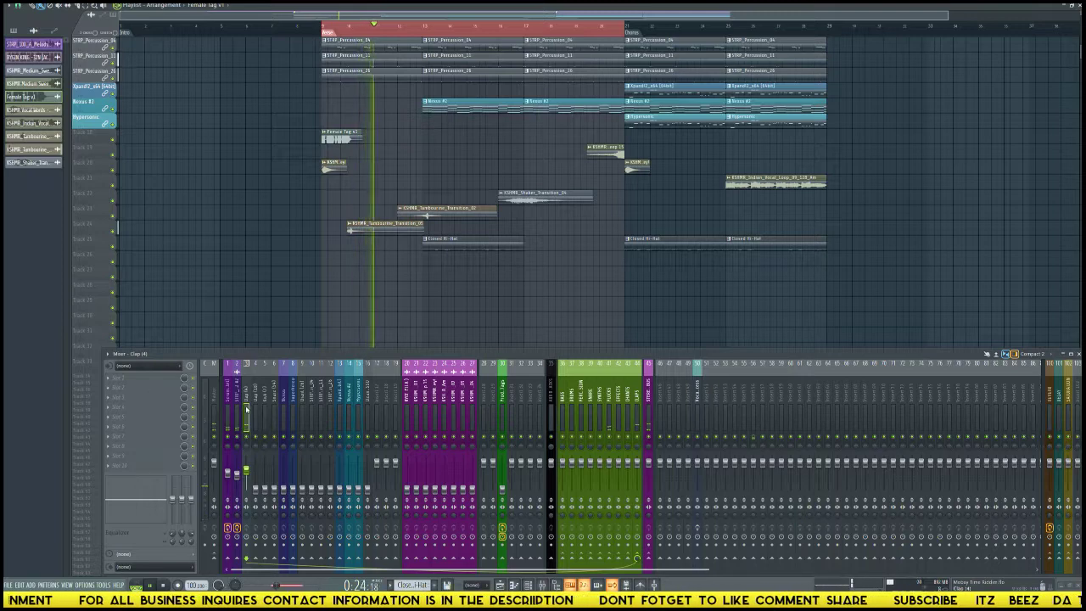
left_click(1049, 407)
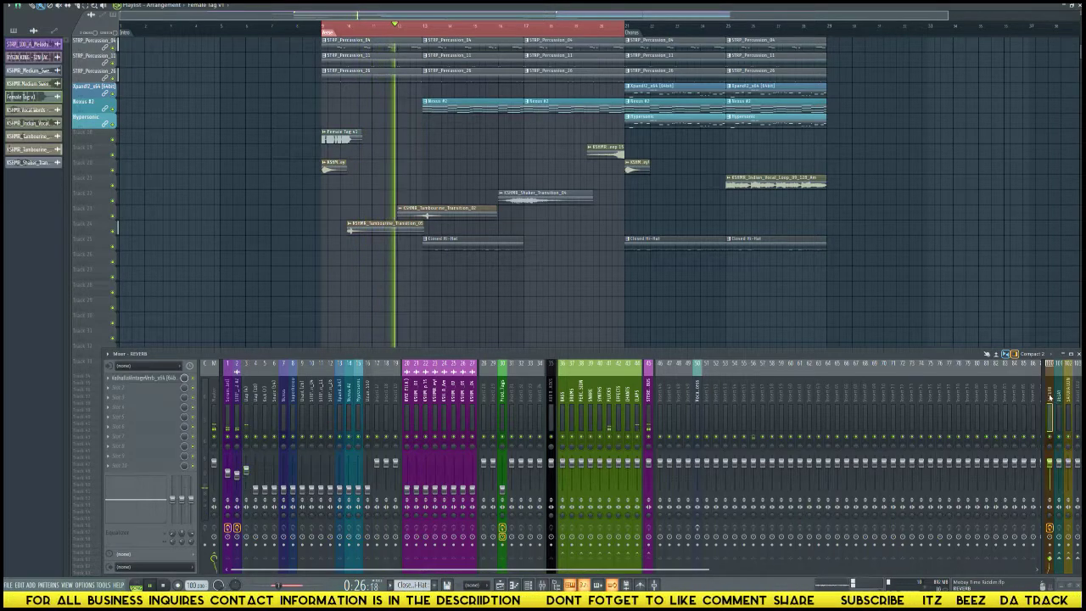
left_click(245, 441)
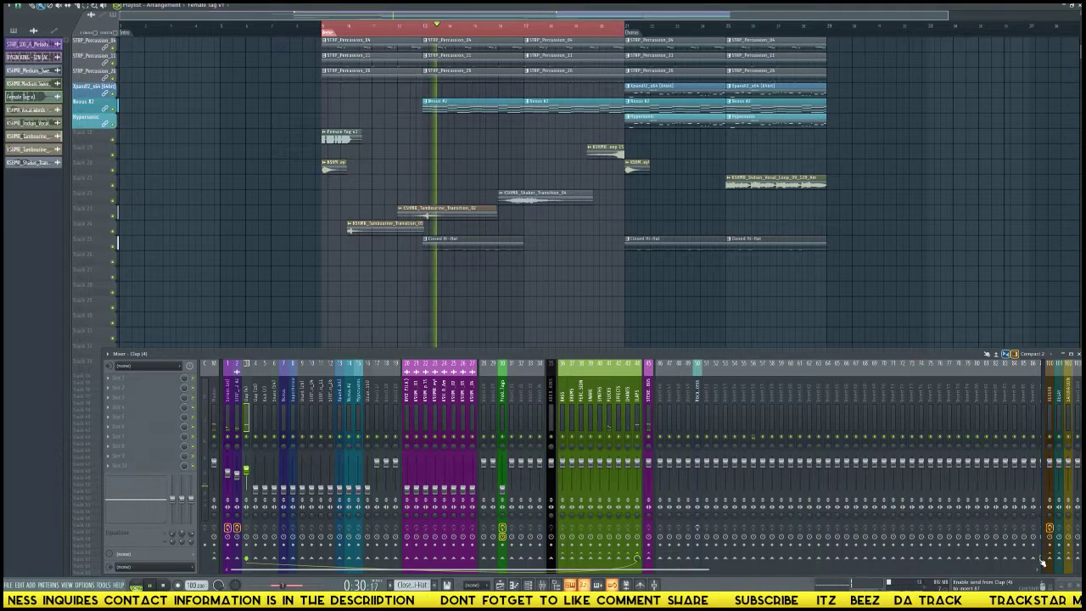
key("space")
key("space")
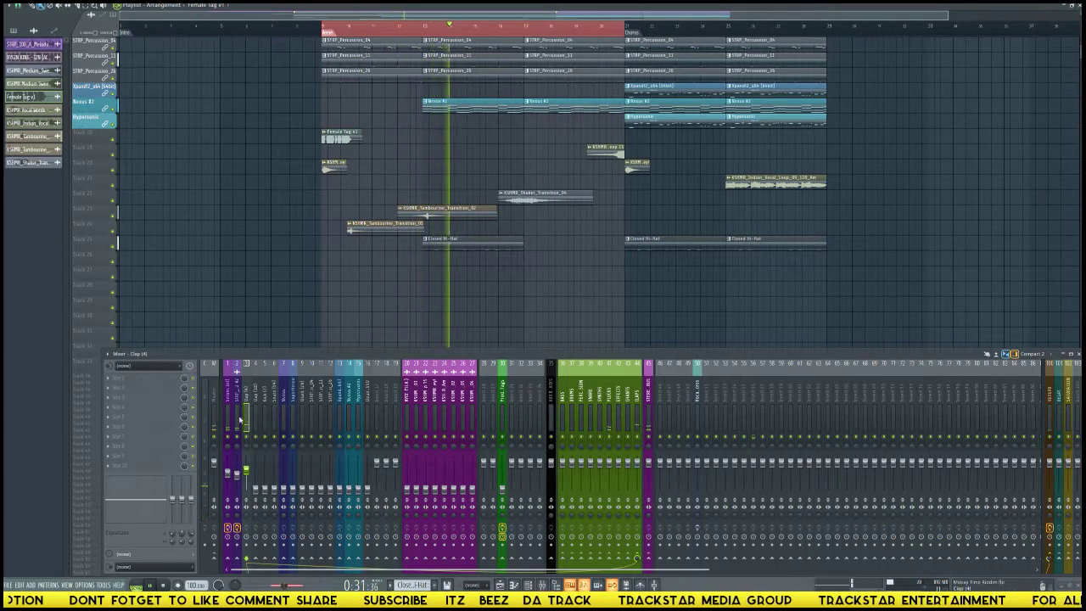
Insert Fruity Parametric EQ 2 on the Clap (4) track and place its window over the middle of the playlist.
left_click(117, 377)
mouse_move(119, 388)
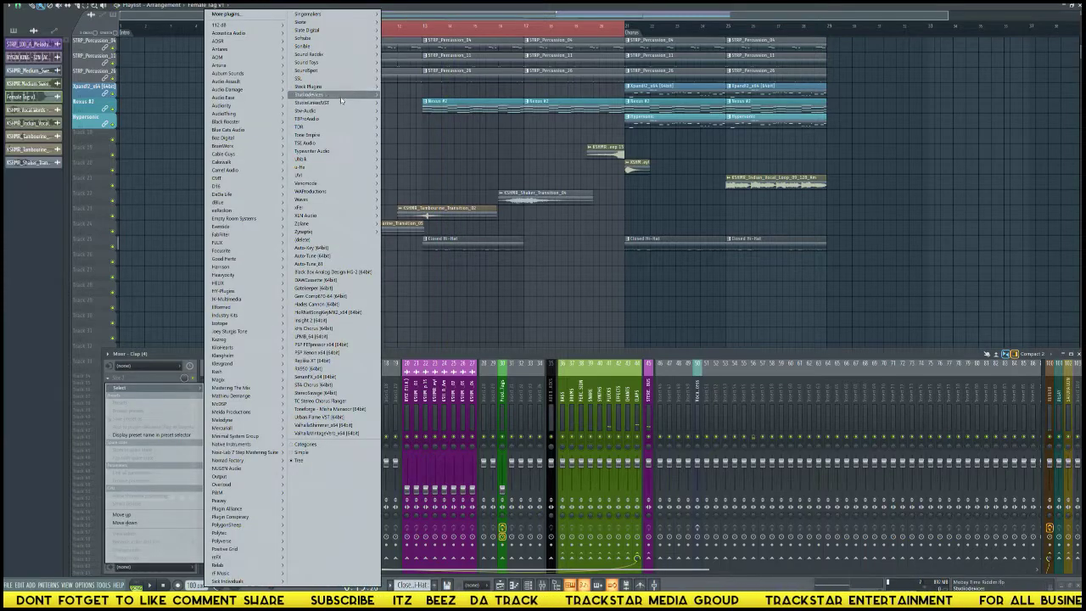
mouse_move(330, 86)
mouse_move(395, 95)
left_click(434, 95)
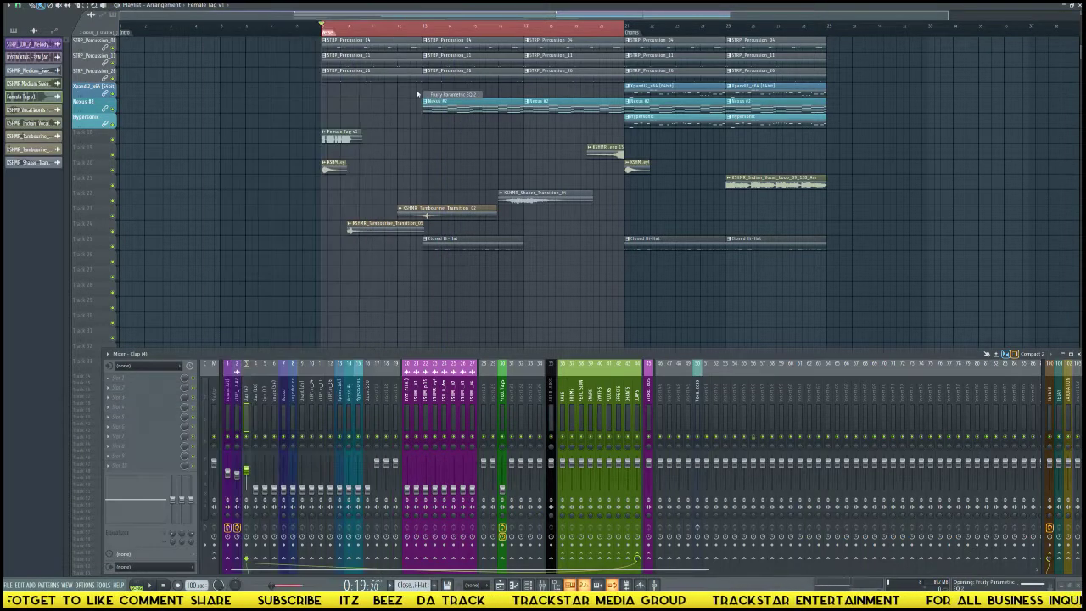
left_click_drag(183, 48, 556, 165)
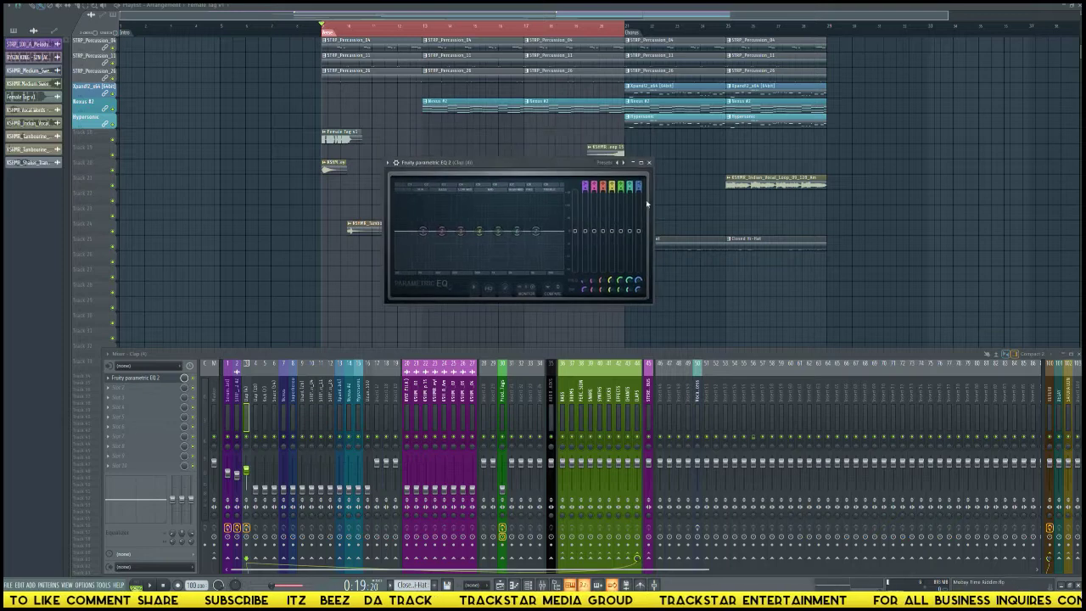
Shape the Clap (4) EQ during playback with a steep low cut, a slight high-mid boost and a small high-shelf reduction.
key("space")
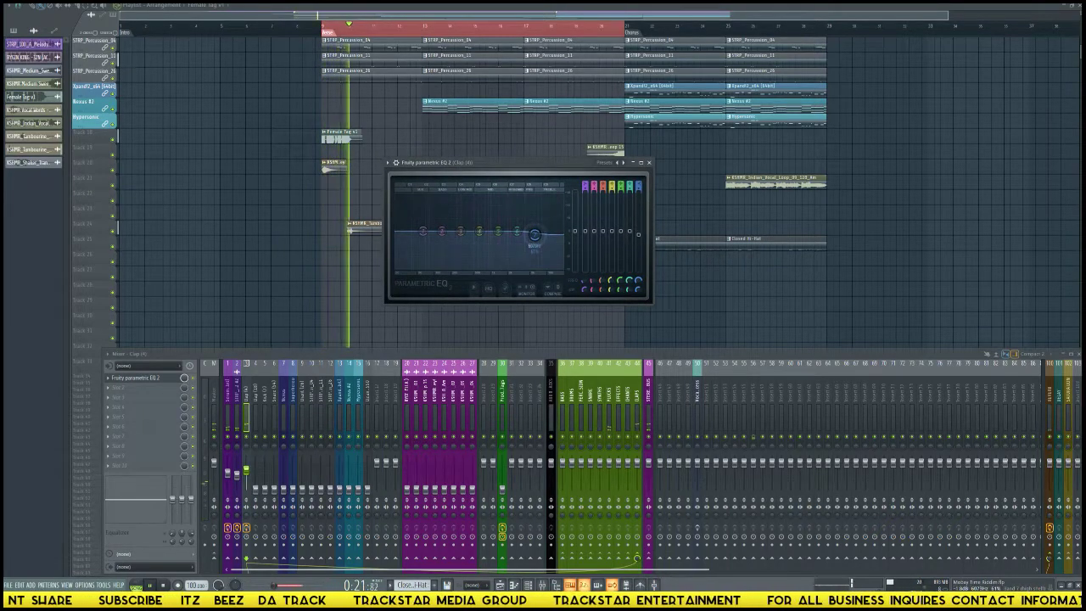
key("space")
key("space")
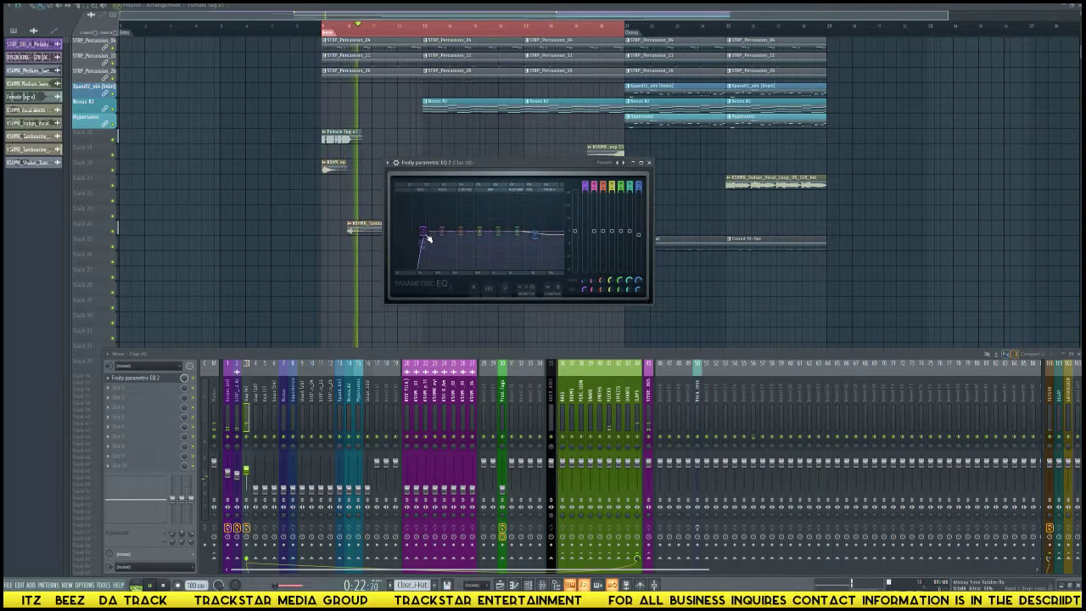
left_click_drag(424, 232, 438, 231)
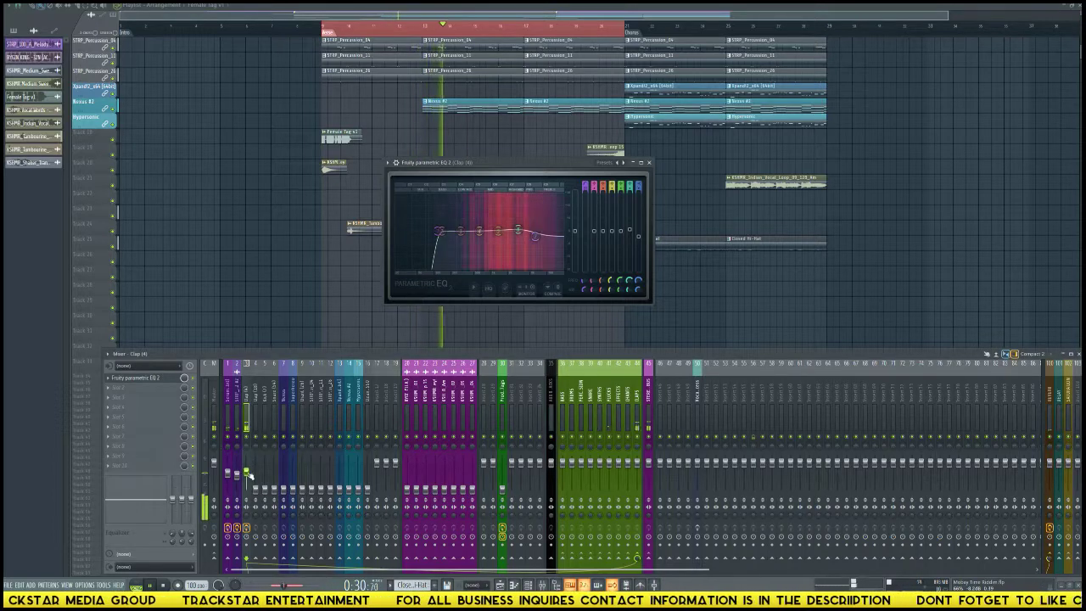
Insert the WaveShell plugin on the STEREO MIX BUS track and load the stereo Dorrough loudness meter in it.
left_click(643, 415)
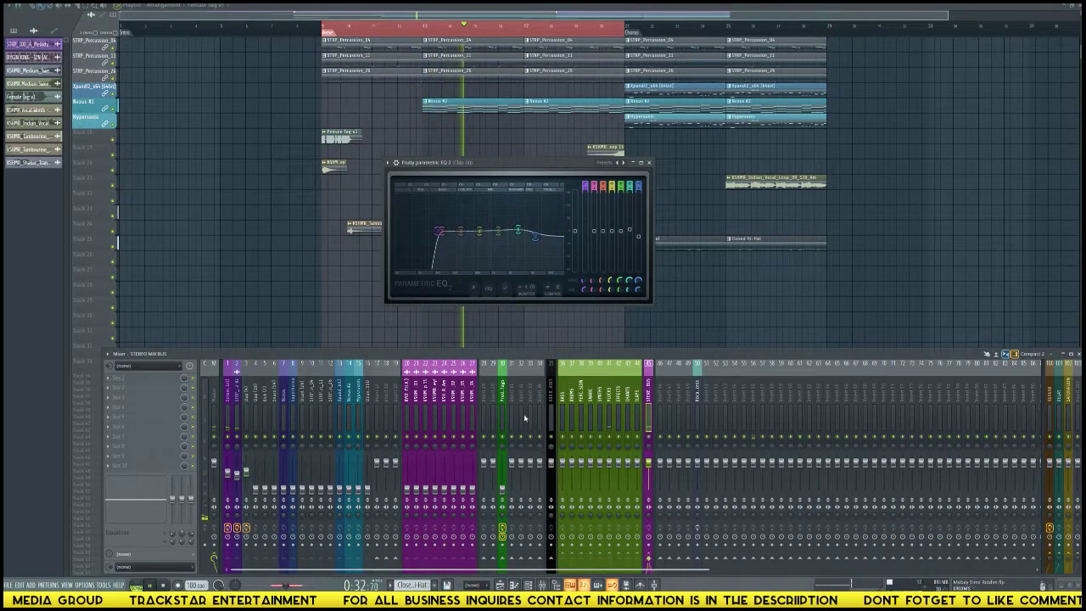
left_click(136, 377)
mouse_move(119, 386)
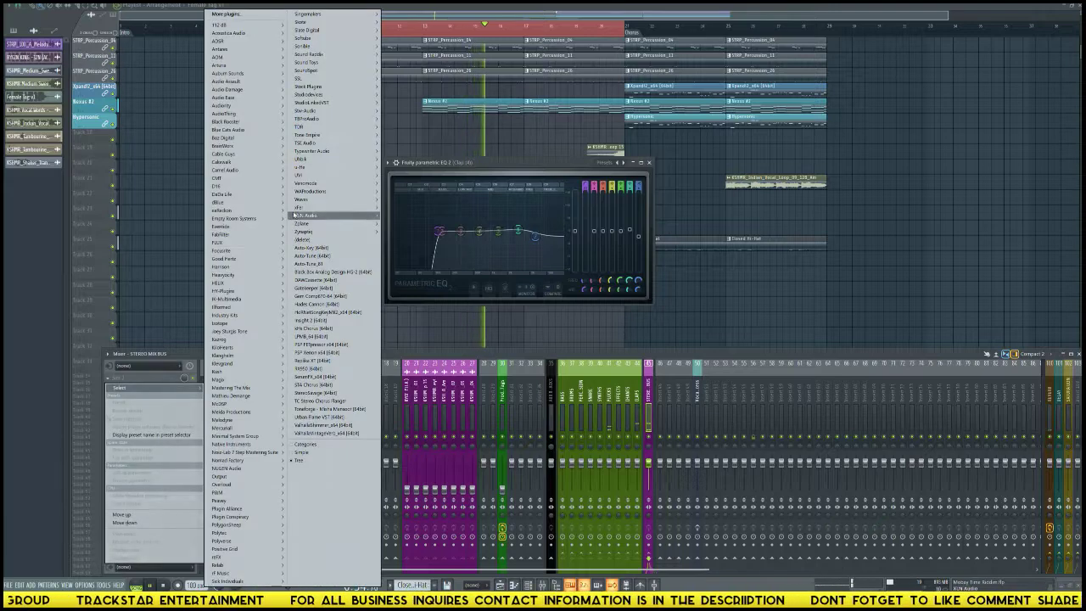
mouse_move(323, 215)
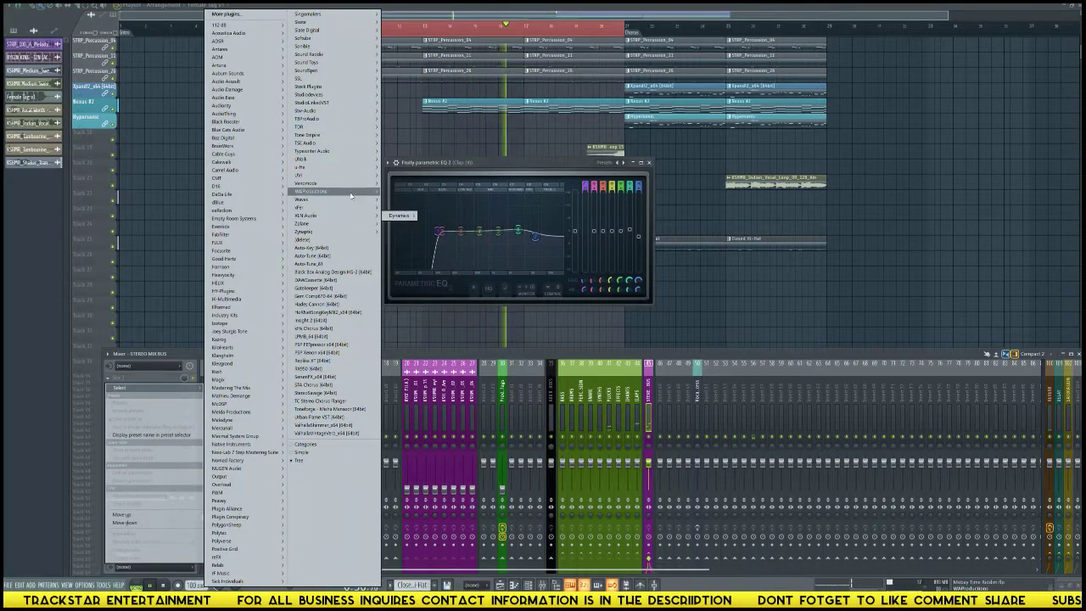
mouse_move(398, 199)
left_click(443, 200)
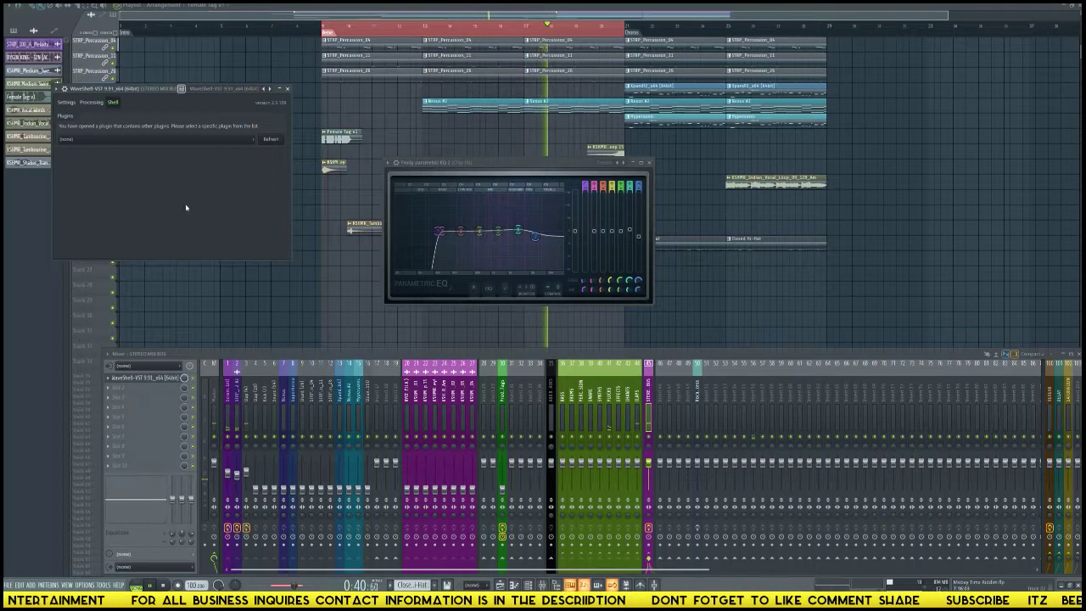
left_click(181, 139)
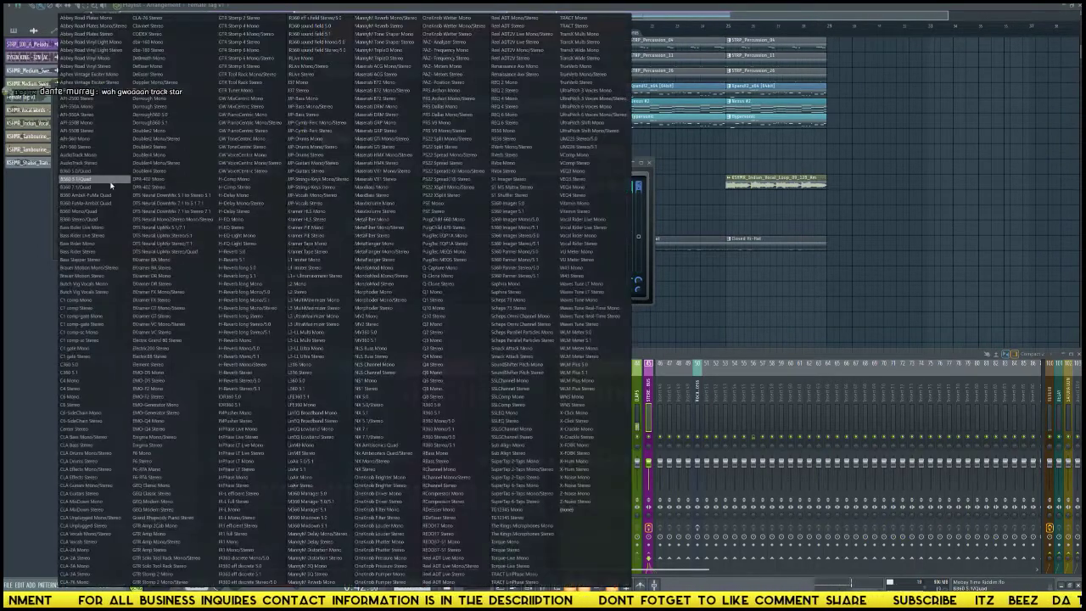
left_click(160, 110)
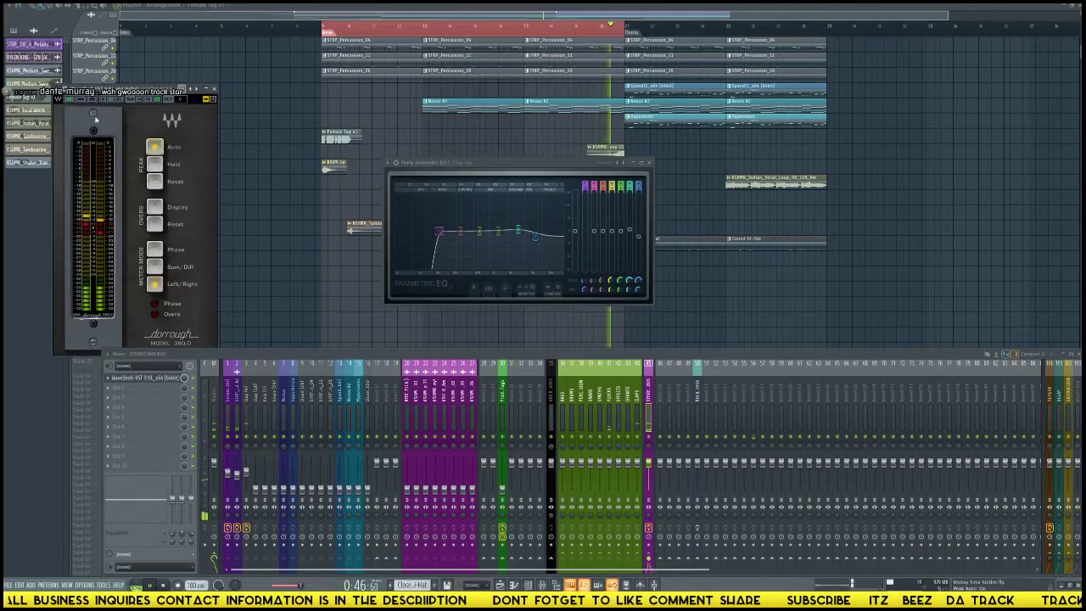
Switch the Dorrough meter to its horizontal display, hide its control section and park its window in the screen's upper corner.
left_click(94, 115)
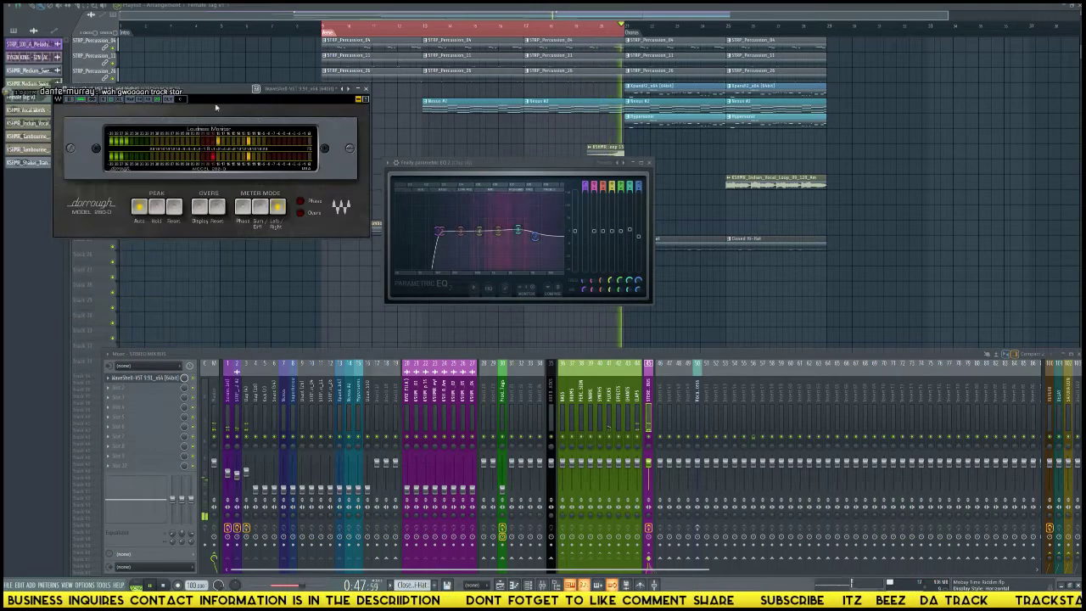
left_click(363, 101)
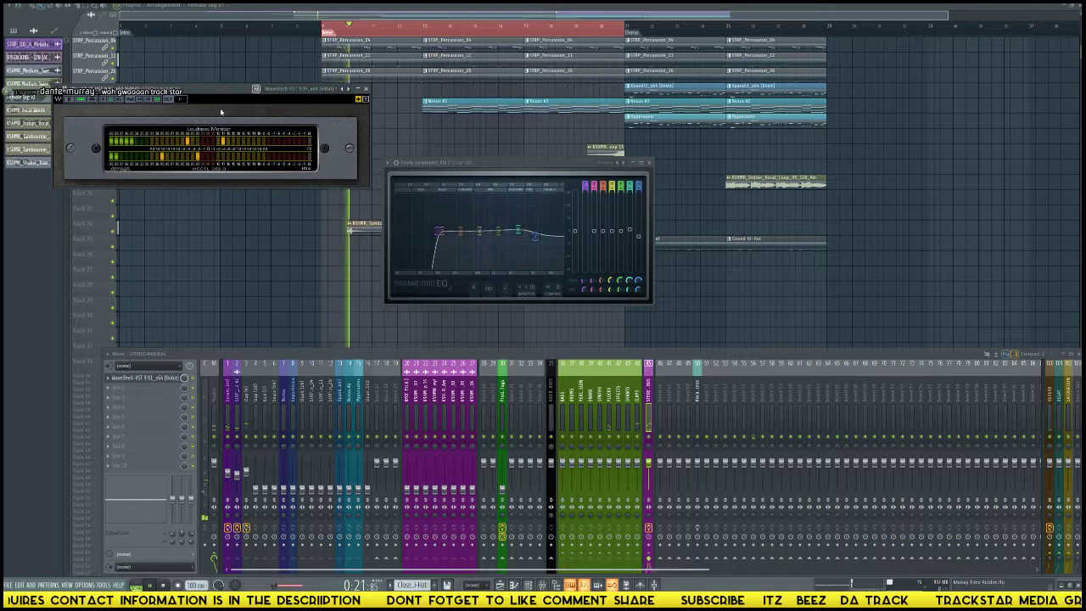
left_click_drag(195, 91, 146, 9)
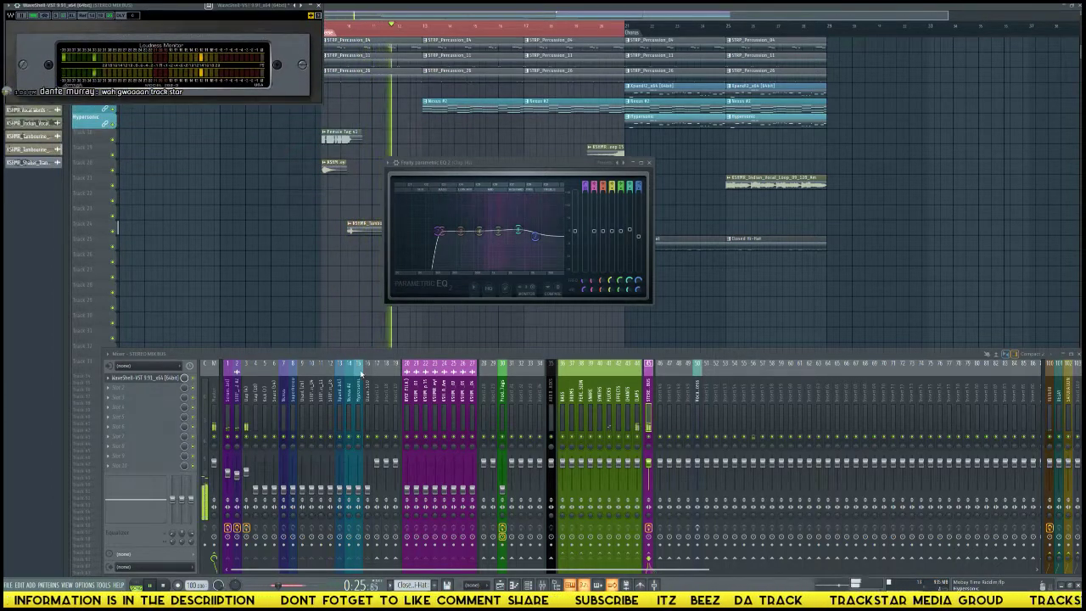
Raise the fader of the clap on mixer track 4 and insert Fruity Parametric EQ 2 on that track.
left_click(246, 472)
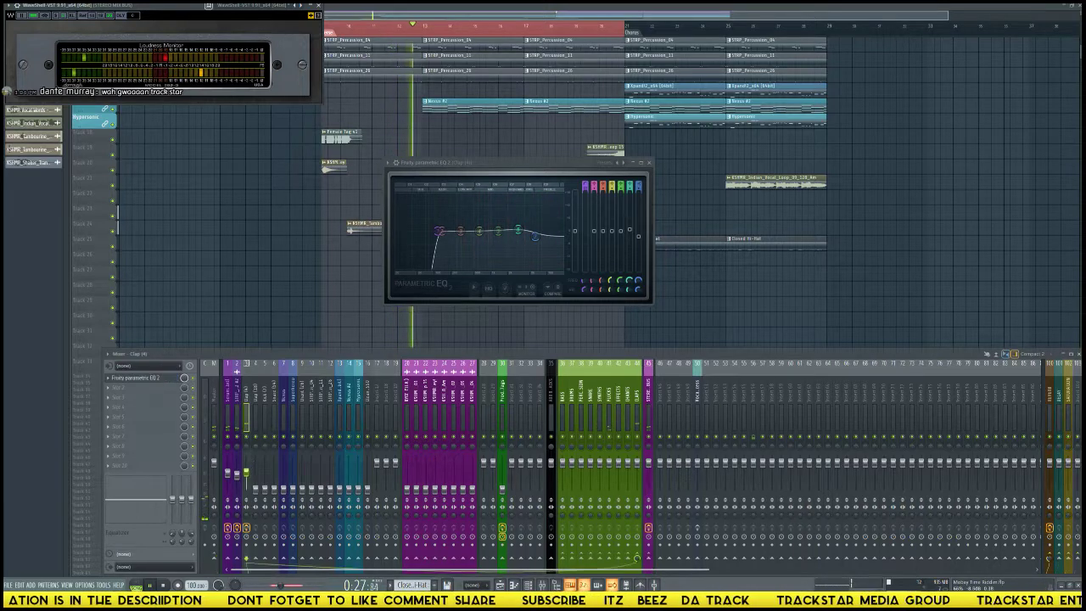
left_click(258, 490)
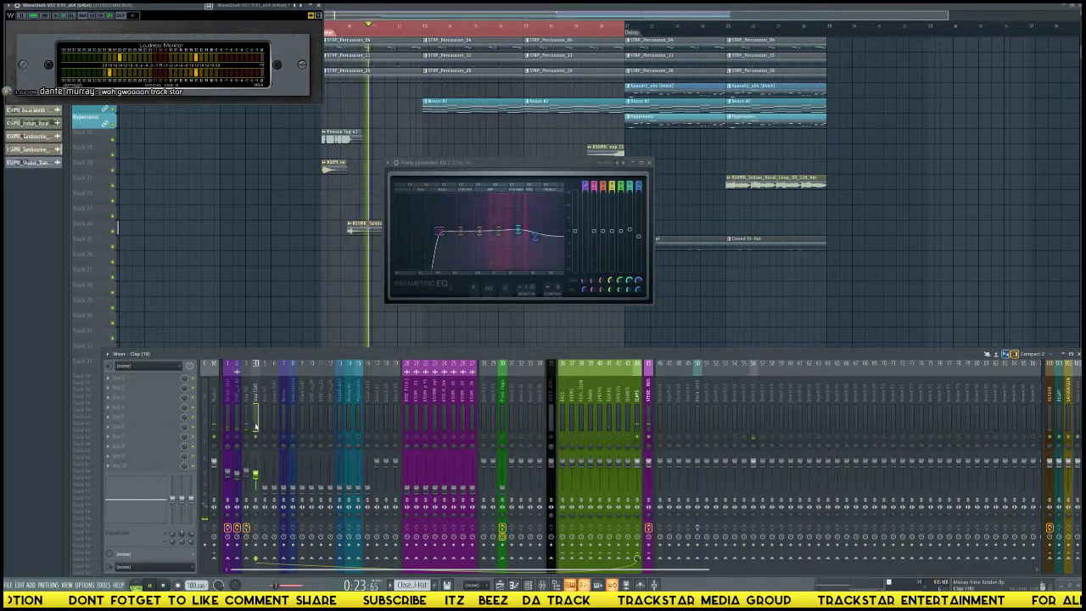
left_click(140, 376)
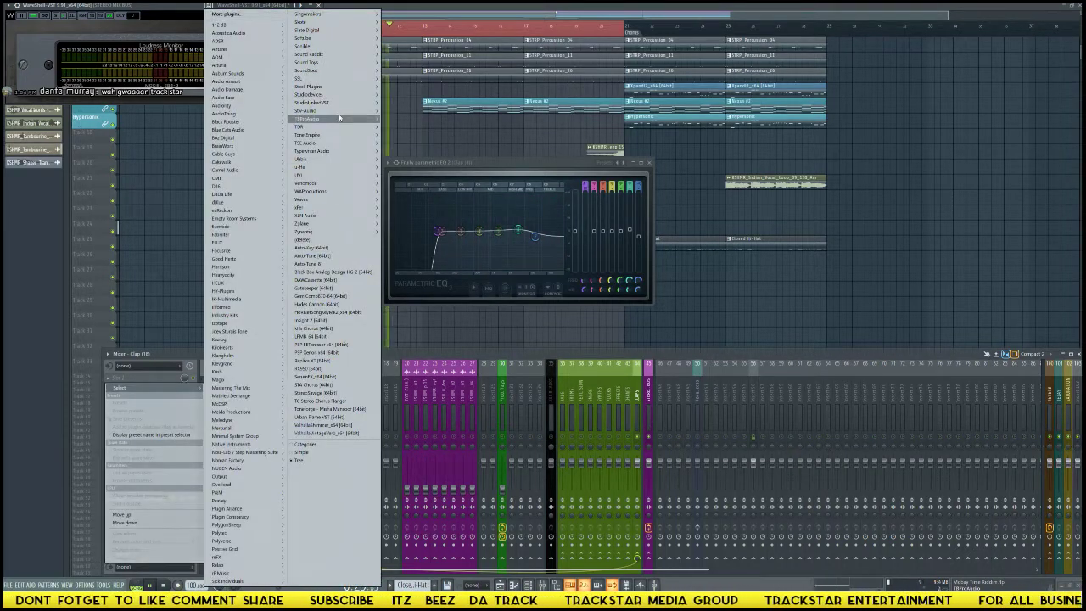
mouse_move(339, 85)
mouse_move(402, 94)
left_click(450, 94)
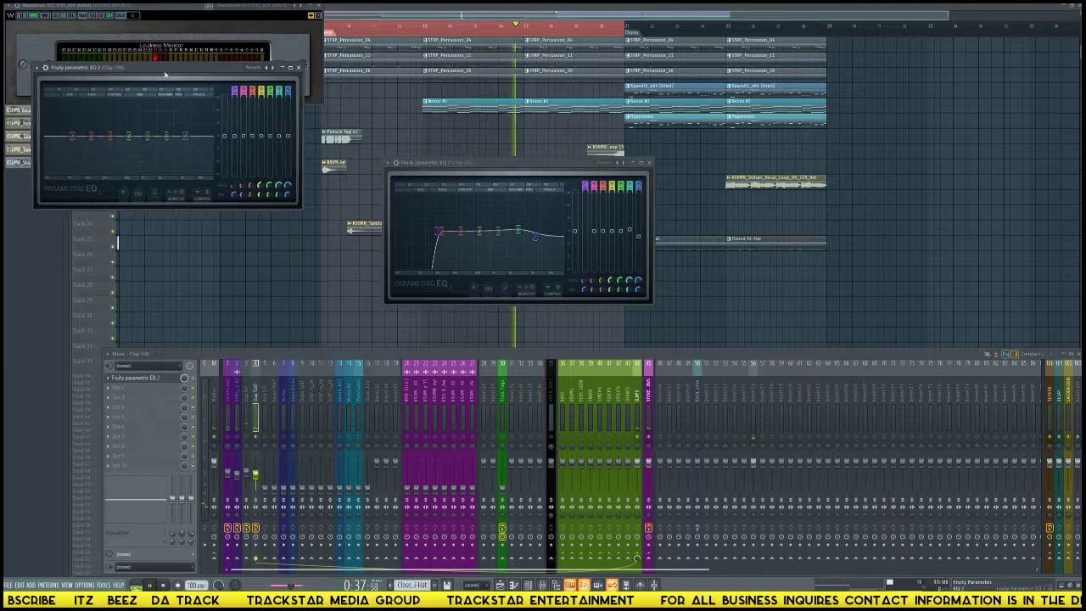
Place the new clap EQ beside the Clap (4) EQ and shape it with a low cut and a slight high-shelf boost.
left_click_drag(156, 70, 831, 184)
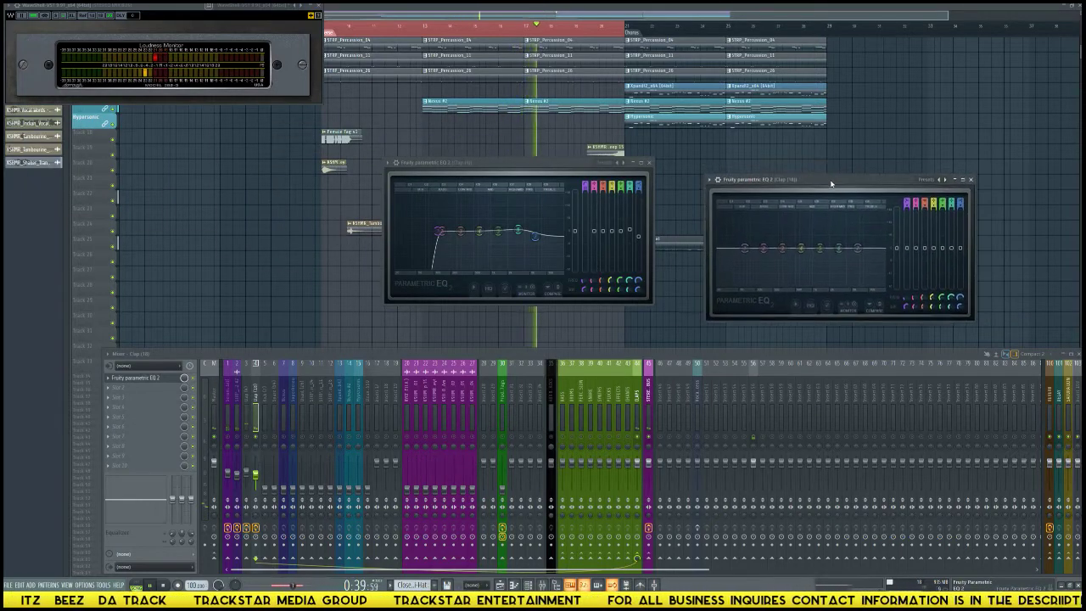
key("space")
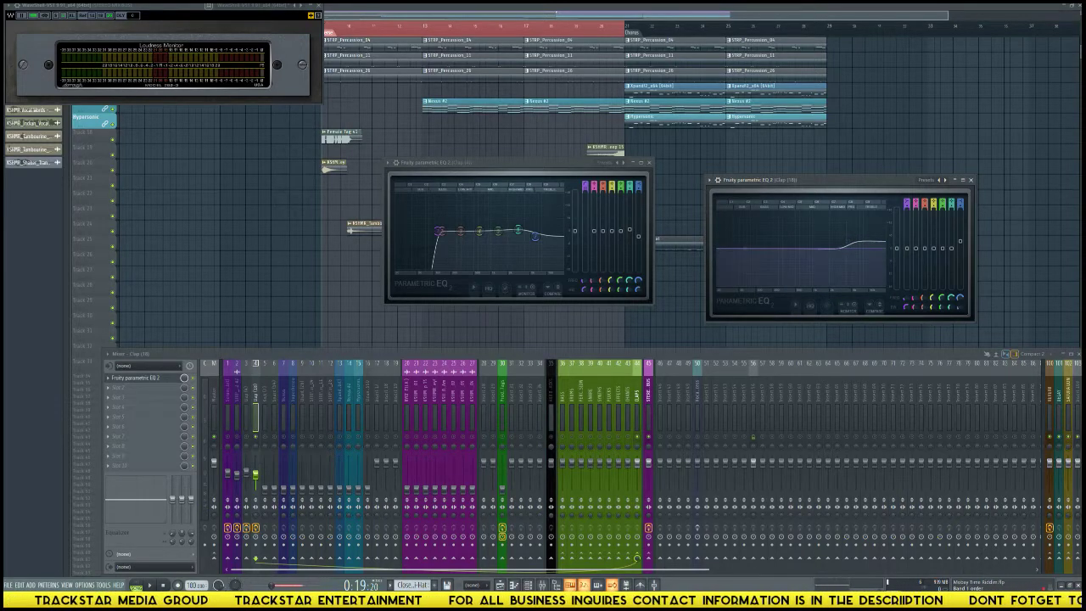
scroll(907, 202, "down", 2)
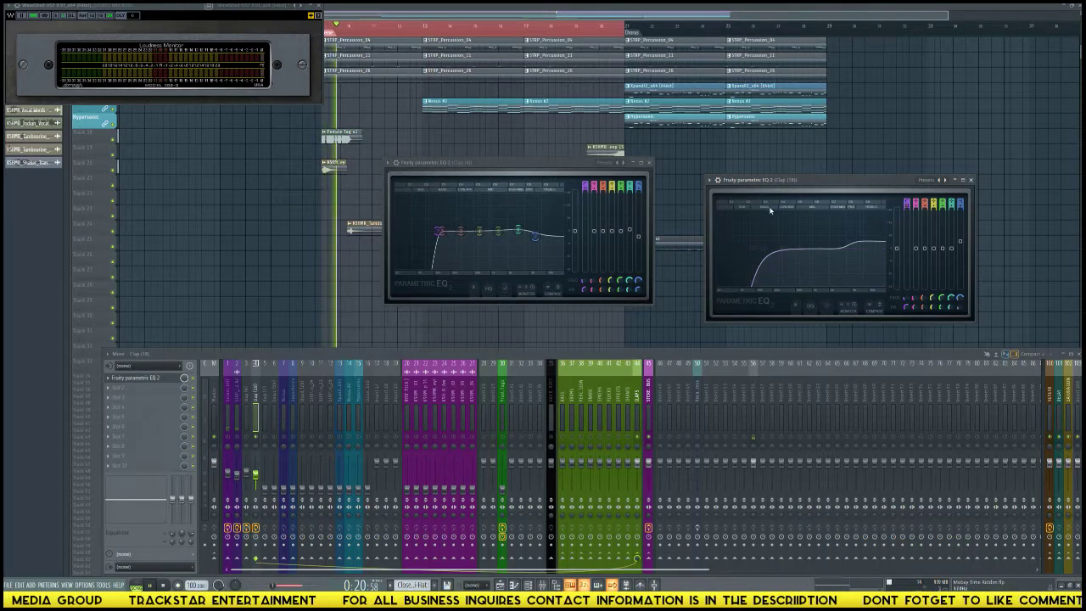
left_click_drag(802, 180, 759, 162)
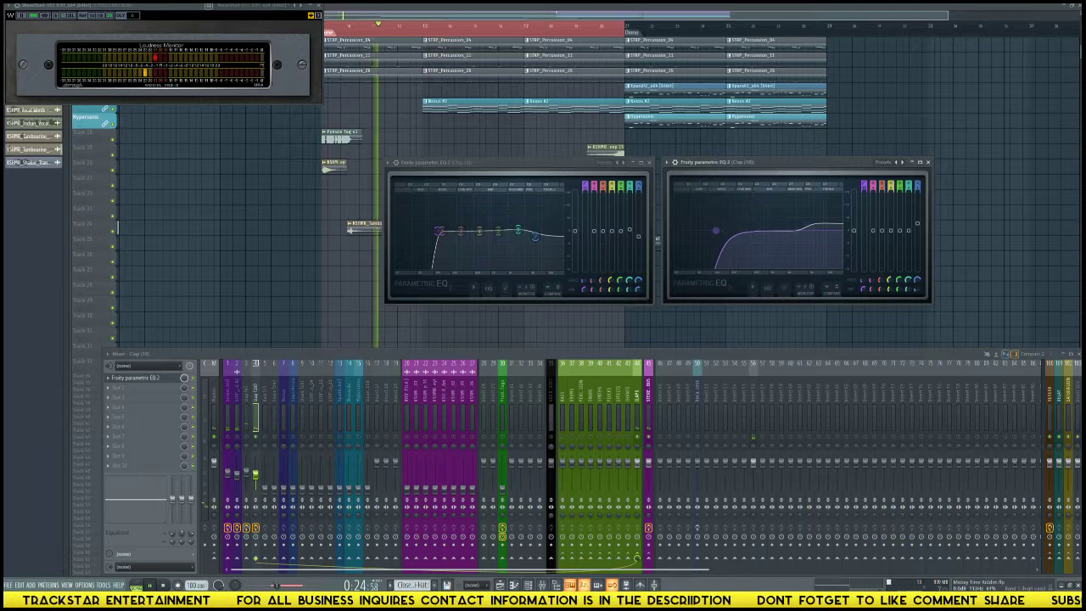
key("space")
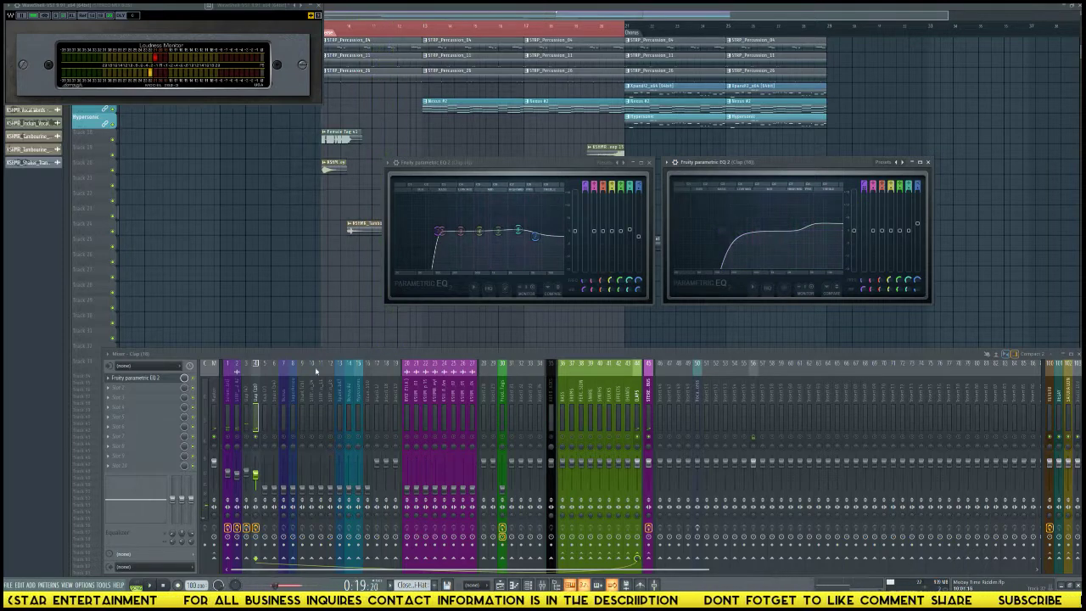
Add Fruity Stereo Shaper after the EQ on the track 4 clap with the Delay preset, placing its window beside the EQs.
left_click(134, 397)
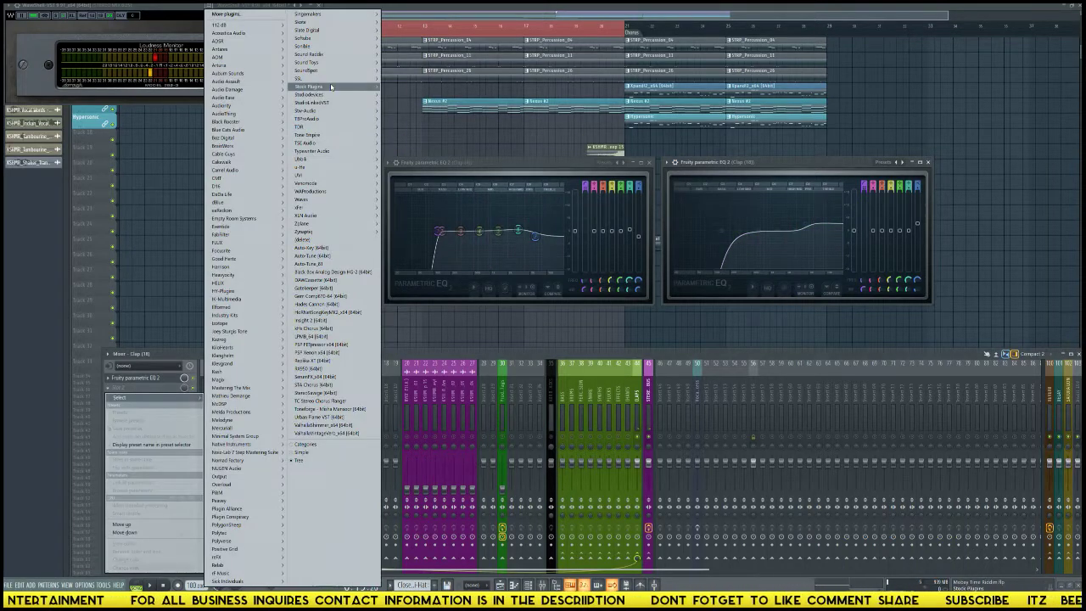
mouse_move(327, 87)
mouse_move(403, 126)
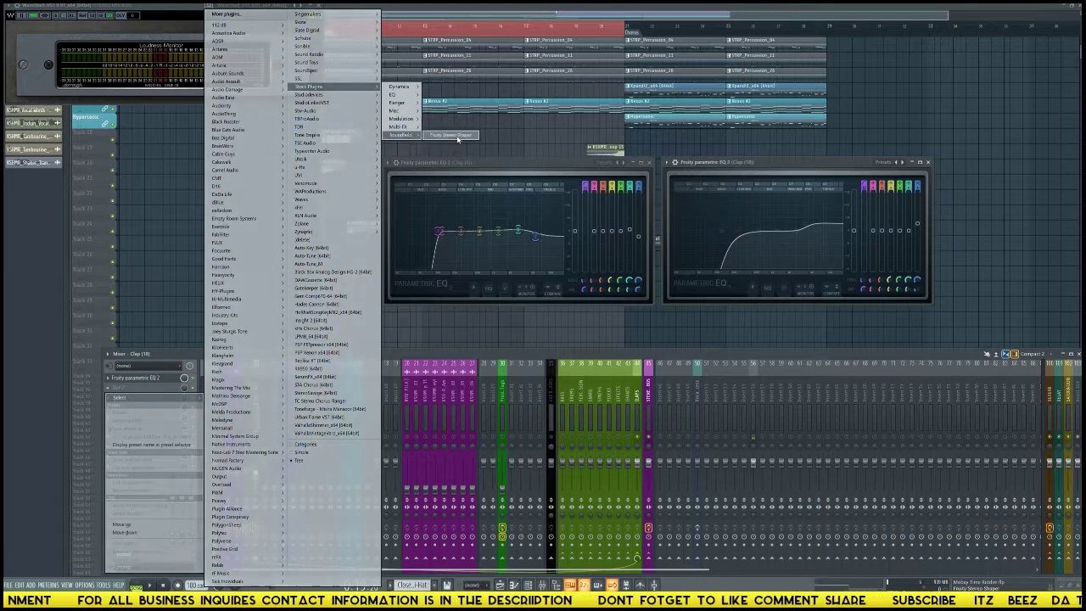
left_click(449, 134)
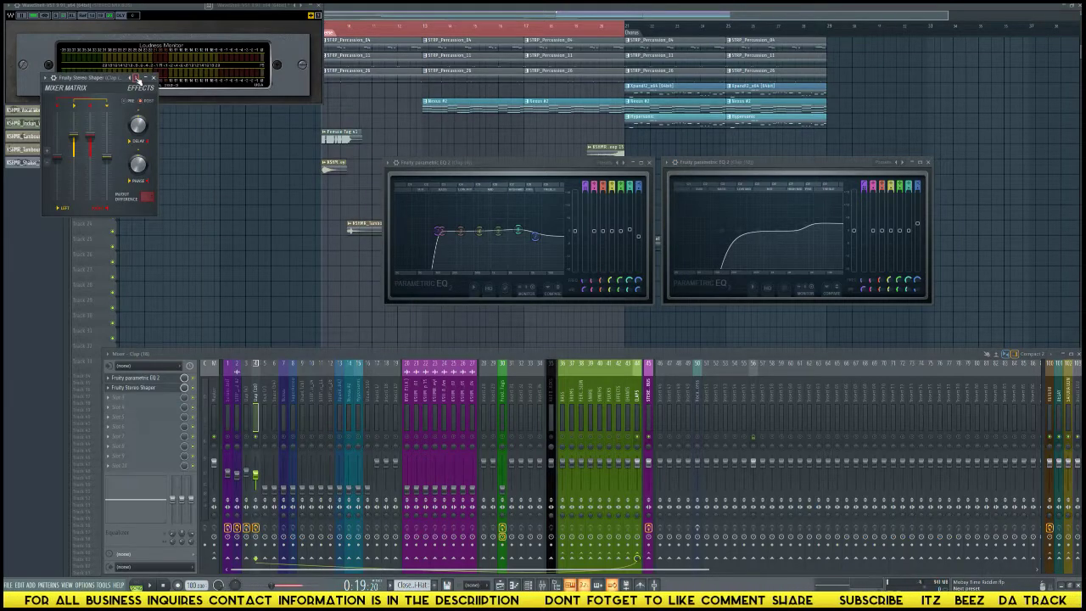
left_click_drag(142, 79, 358, 151)
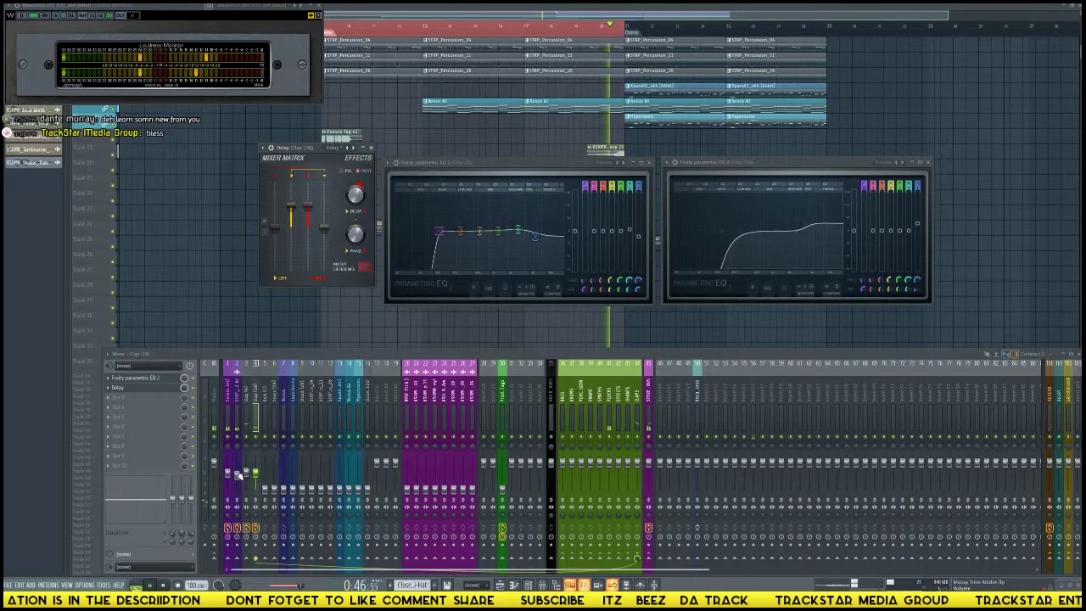
Raise the kick's fader on mixer track 5 and insert Fruity Parametric EQ 2 on the DRUMS bus.
left_click_drag(265, 490, 266, 477)
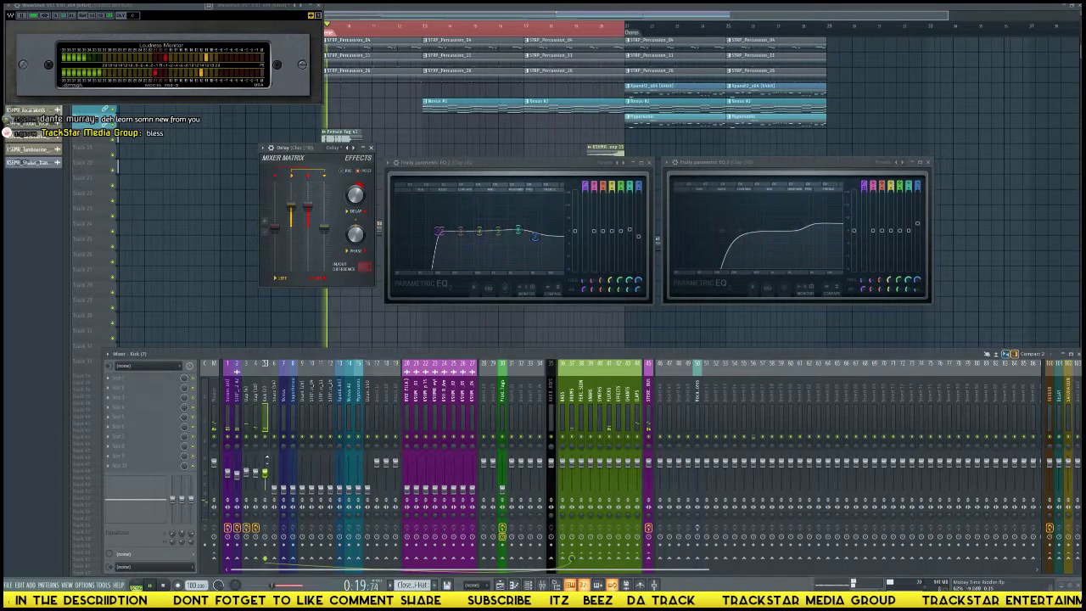
left_click(573, 429)
left_click(144, 384)
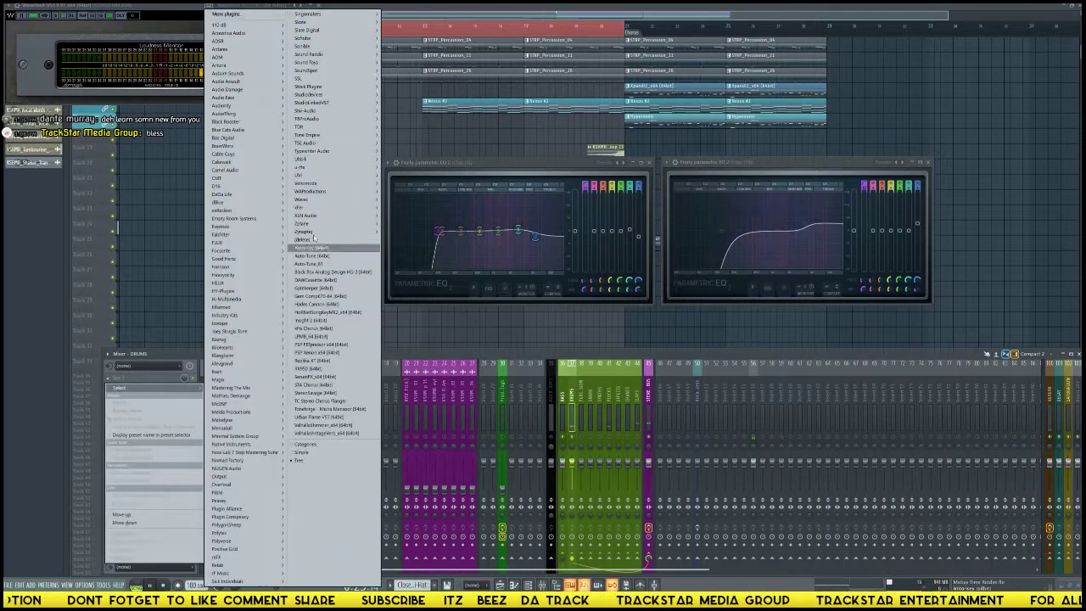
mouse_move(343, 89)
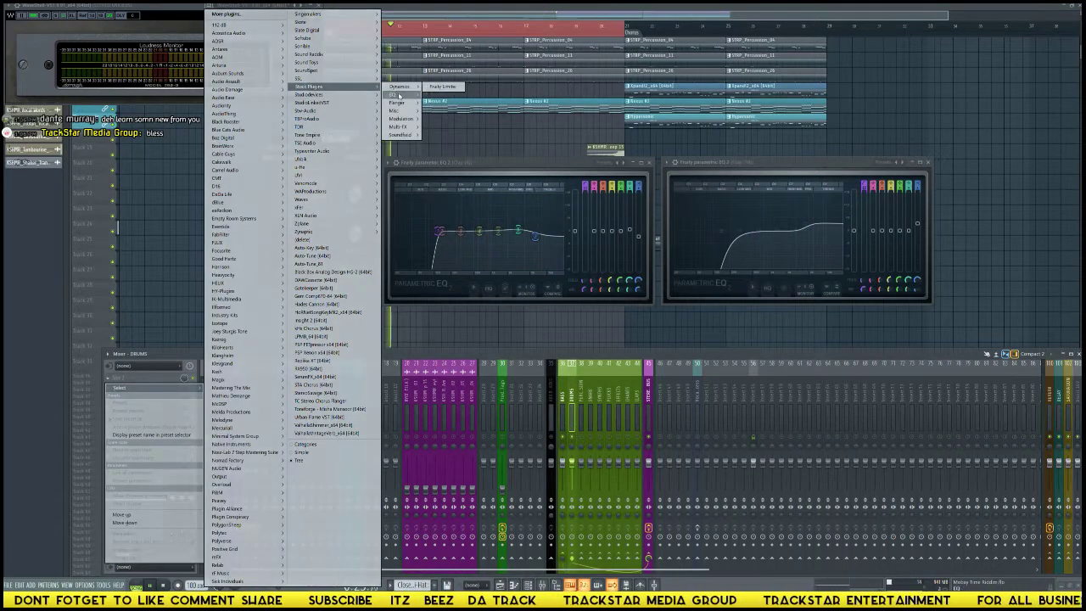
mouse_move(397, 95)
left_click(438, 95)
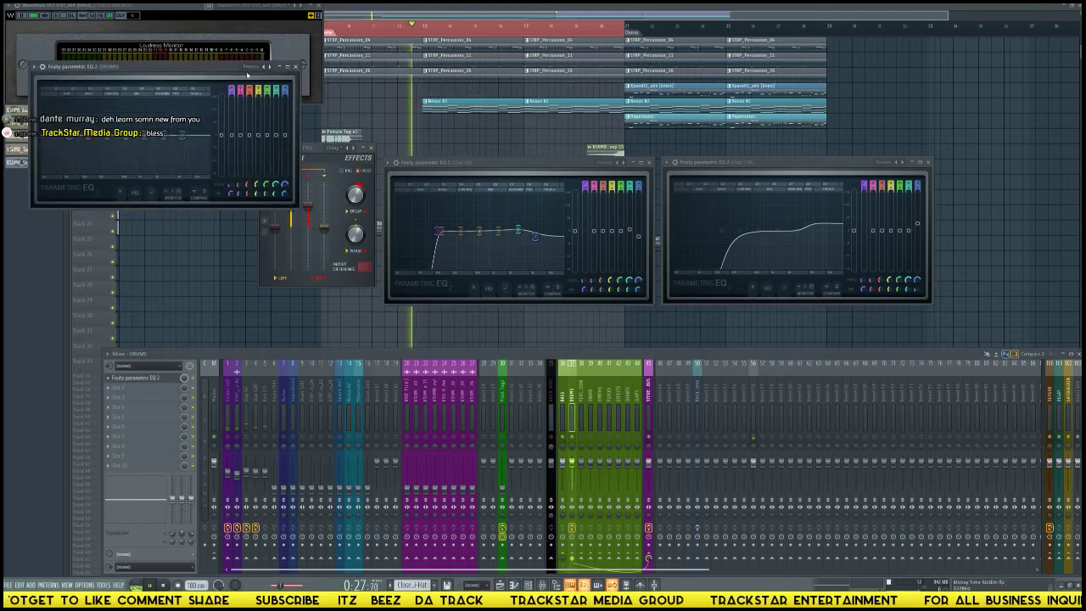
Load the Kick EQ preset in the DRUMS bus equalizer, audition it and stop playback.
left_click(265, 66)
left_click(268, 128)
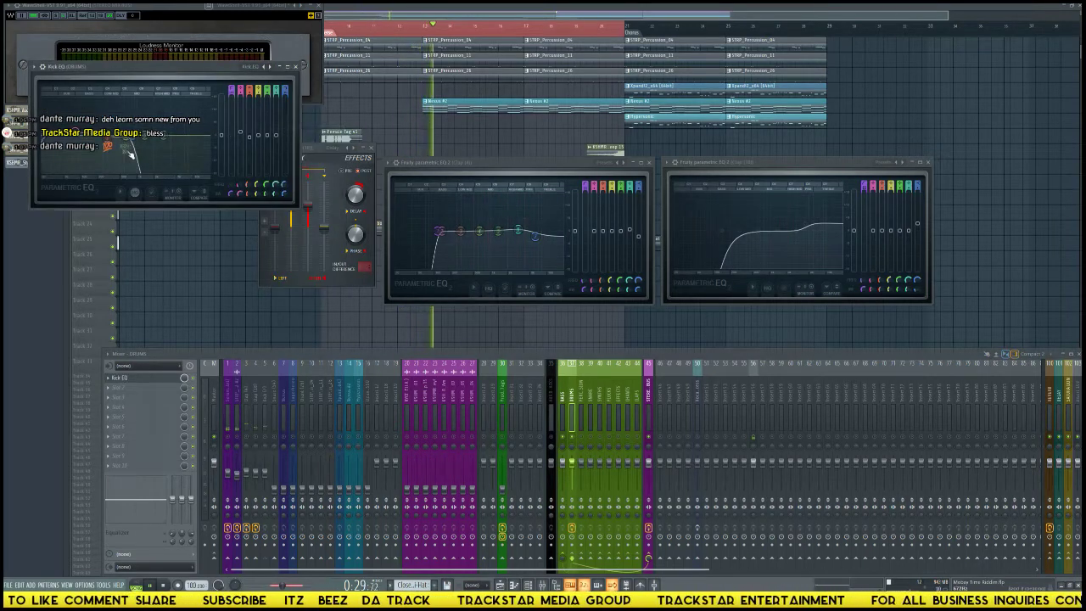
key("space")
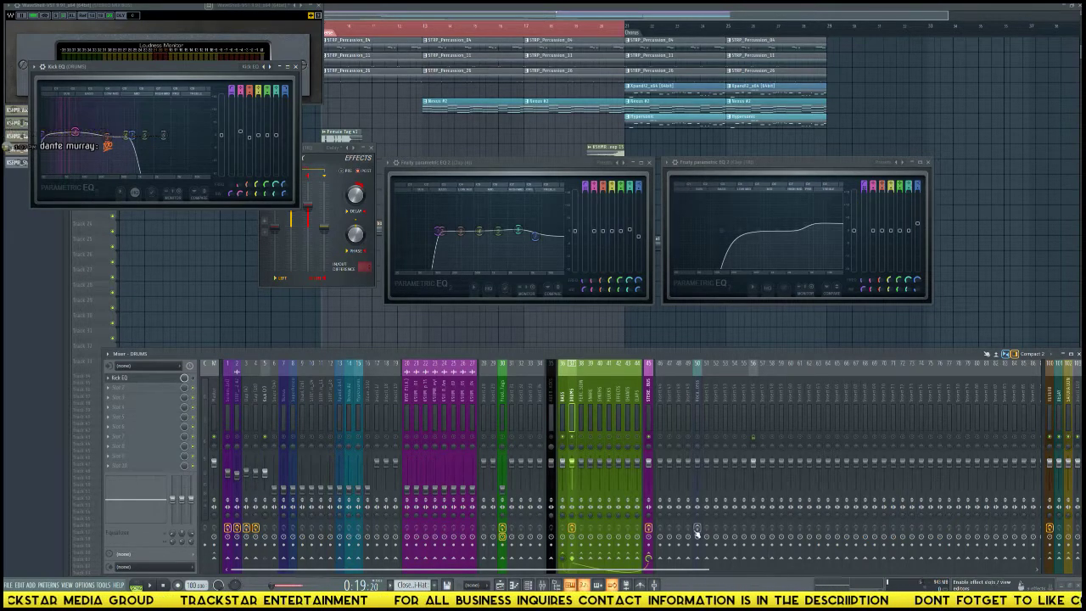
Select the Vocal Process track and move the Kick EQ window over the middle of the playlist.
left_click(701, 412)
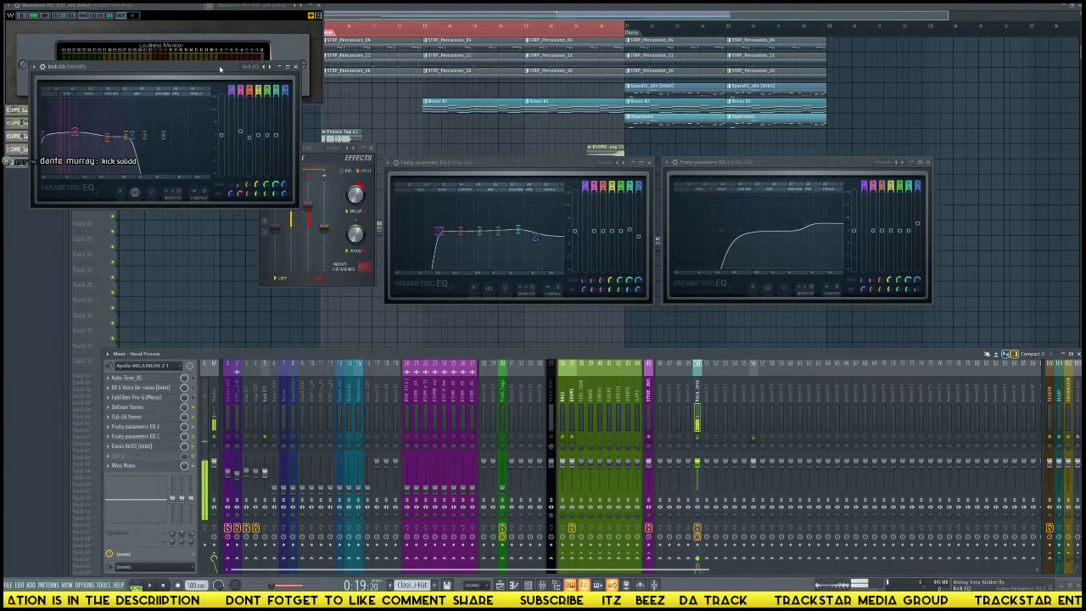
left_click_drag(219, 67, 647, 161)
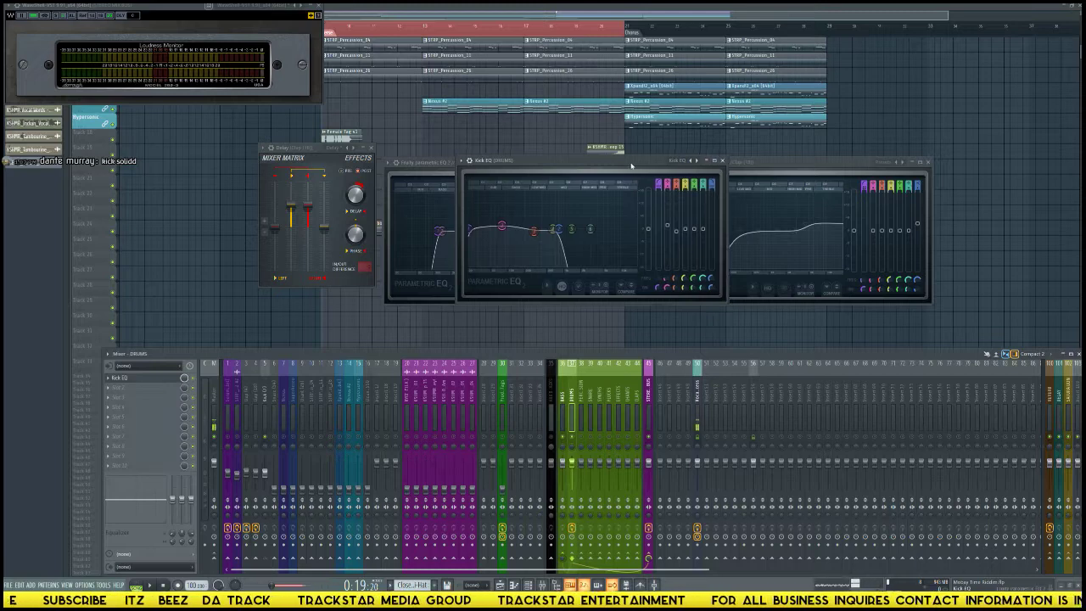
left_click_drag(730, 172, 432, 204)
left_click(425, 193)
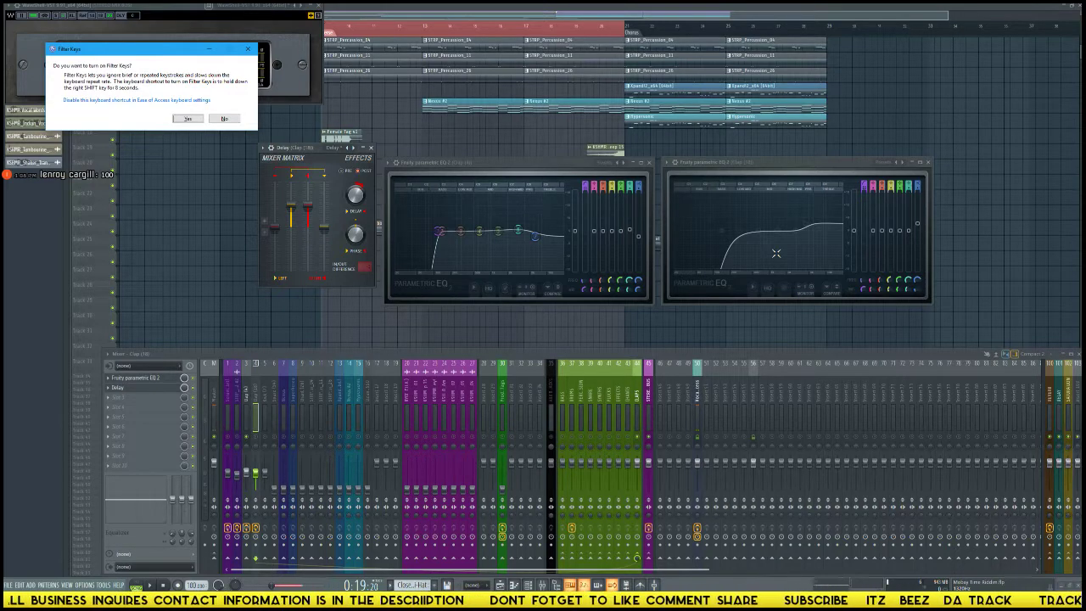
Clear the open plugin windows and the Filter Keys prompt, playing the verse to check the mix.
right_click(568, 336)
key("space")
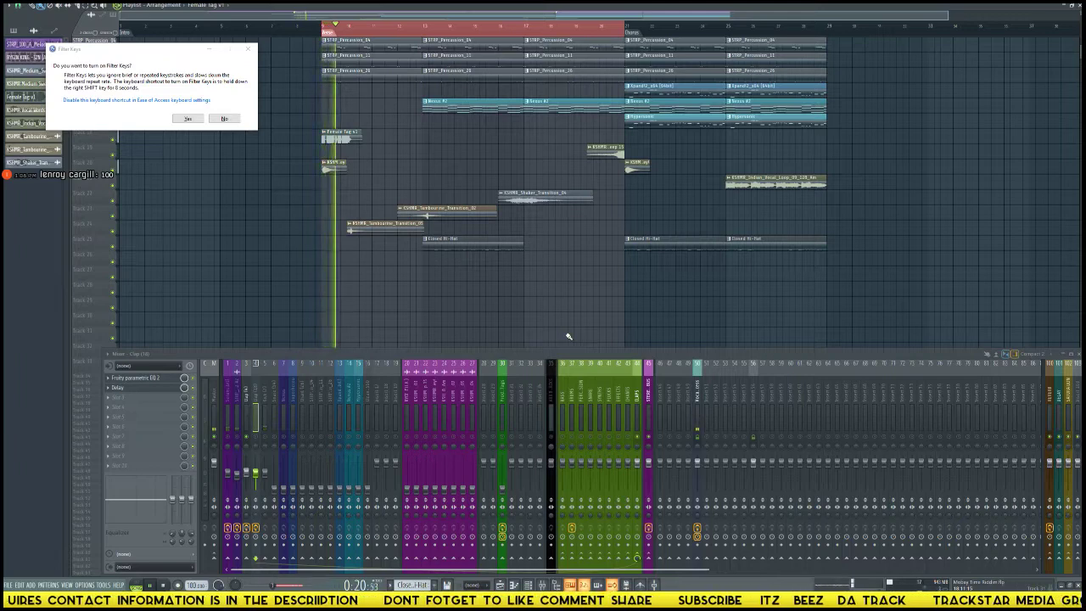
key("Tab")
left_click(249, 51)
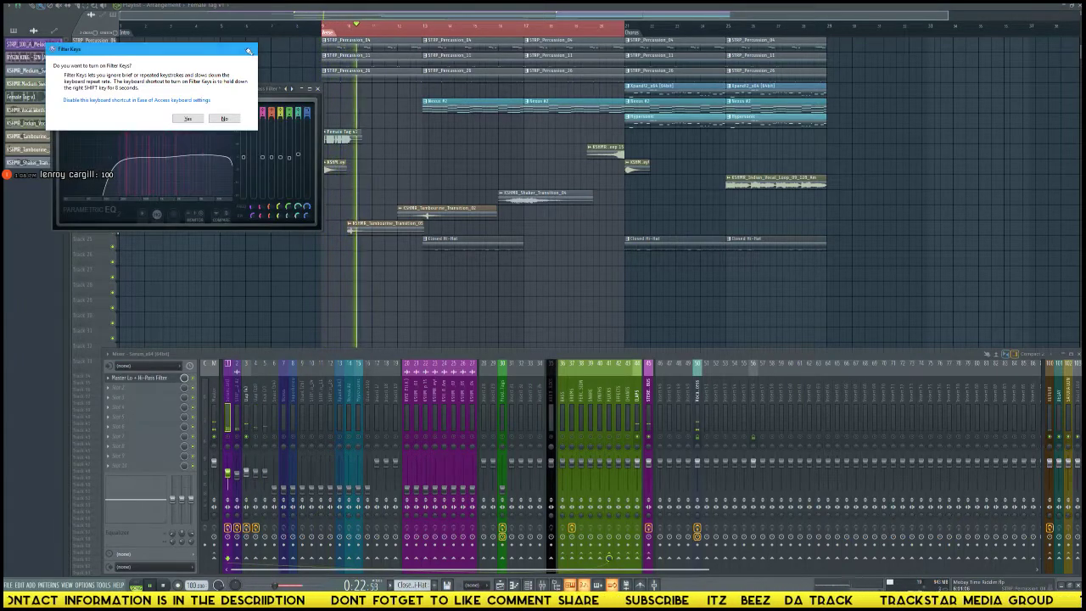
right_click(373, 275)
key("space")
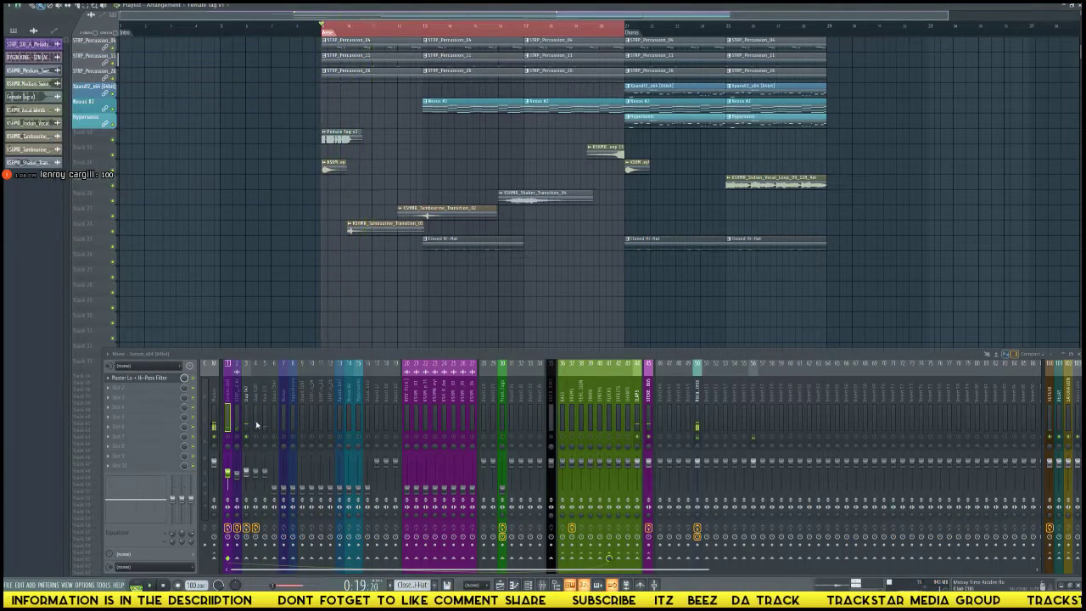
key("space")
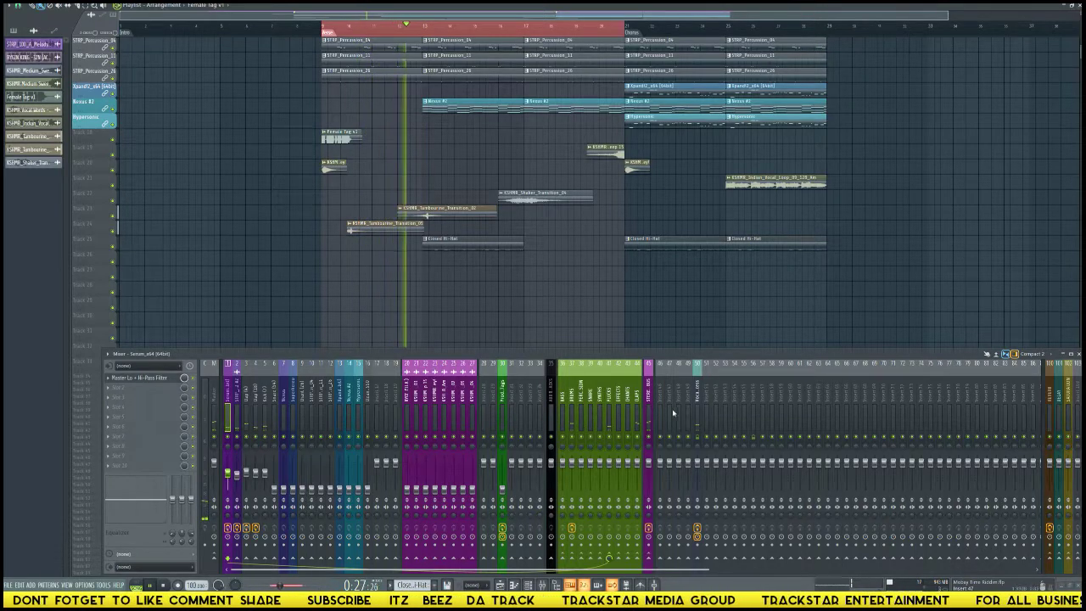
Raise the kick's fader slightly on mixer track 5 and open the loudness meter on the stereo mix bus during playback.
left_click(696, 399)
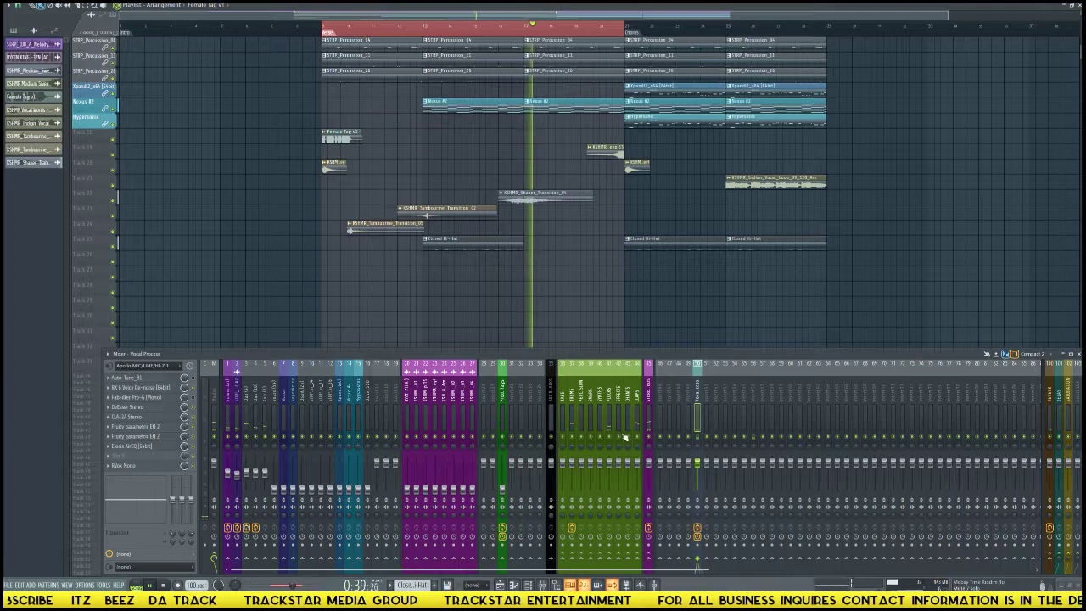
left_click(264, 427)
key("space")
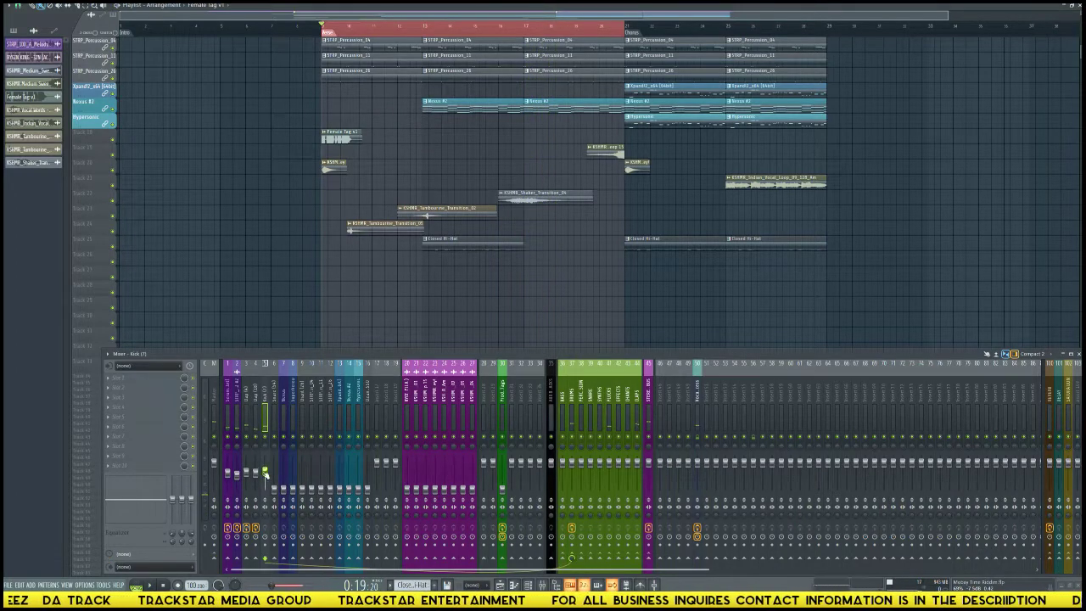
key("space")
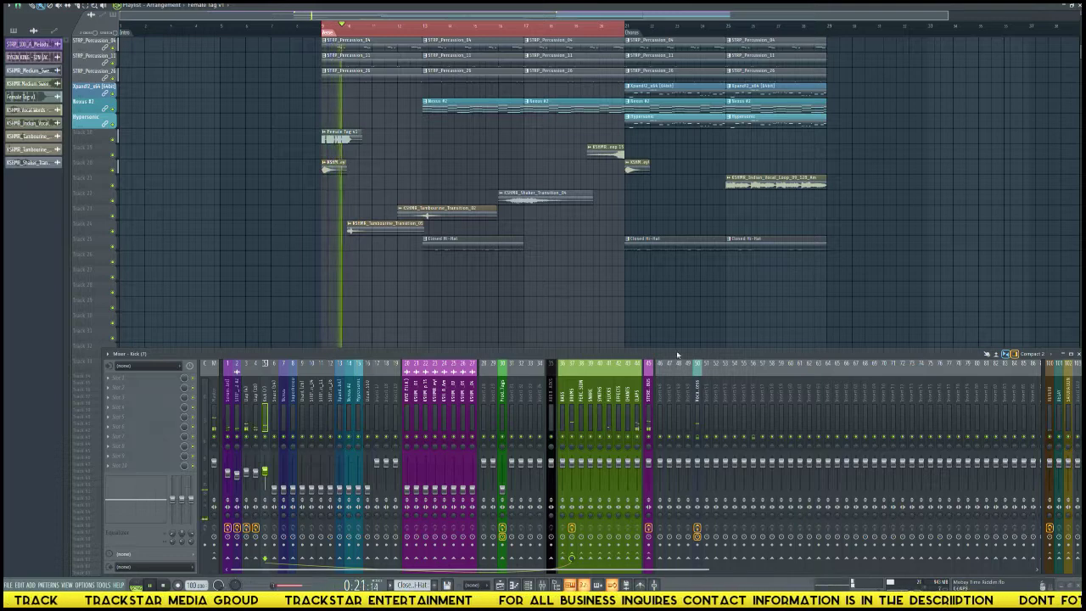
left_click(649, 528)
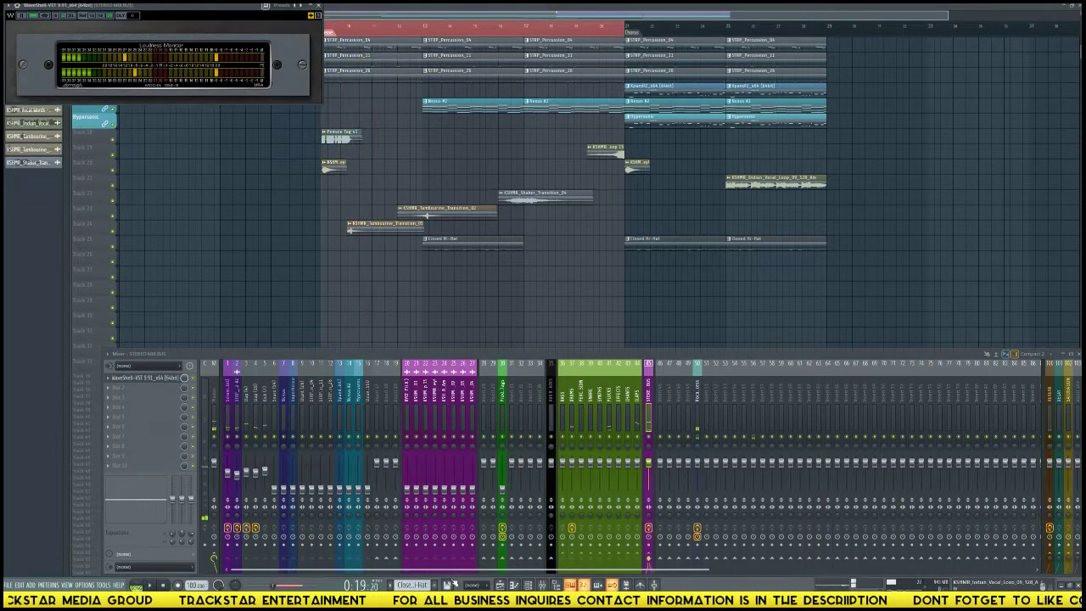
Raise the snare's fader on mixer track 6 and solo the snare with playback stopped.
left_click(276, 497)
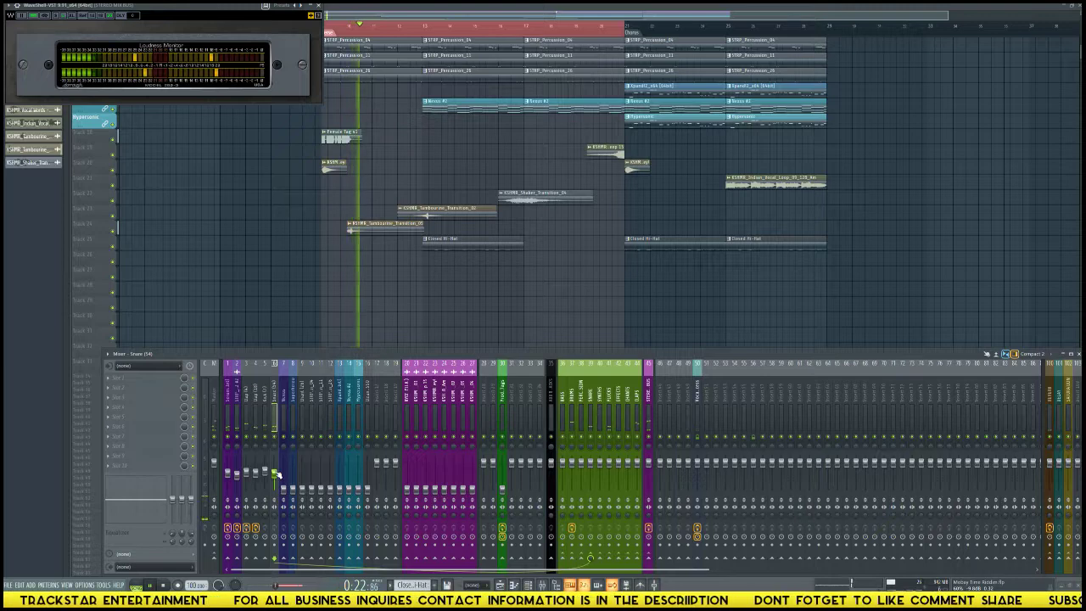
key("space")
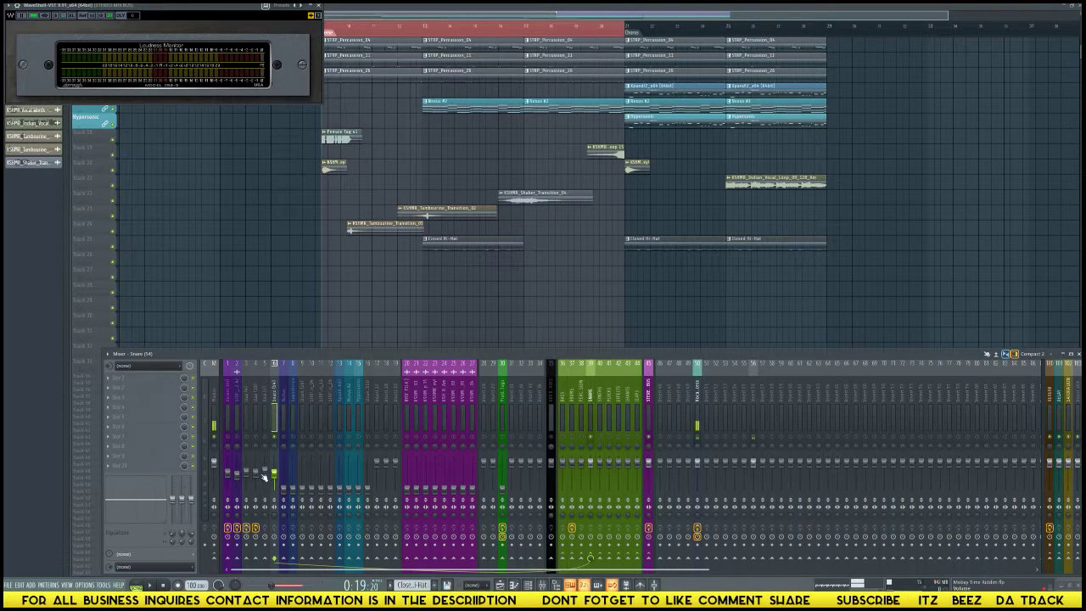
left_click_drag(275, 474, 274, 467)
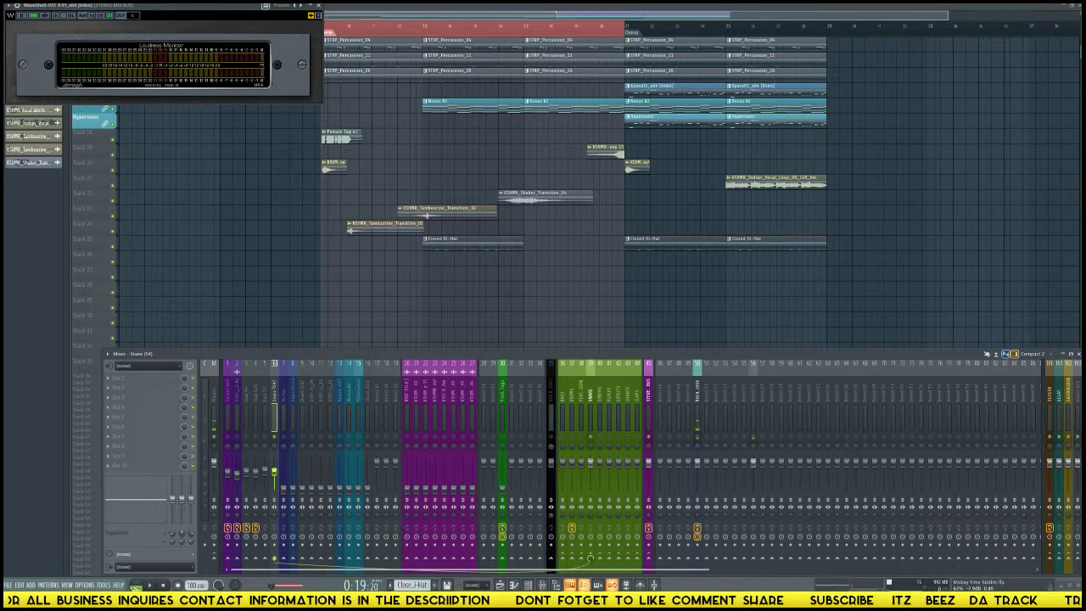
Insert a Waves shell in the snare track's first effect slot and load the stereo SSL G-EQ in it.
left_click(135, 383)
mouse_move(329, 200)
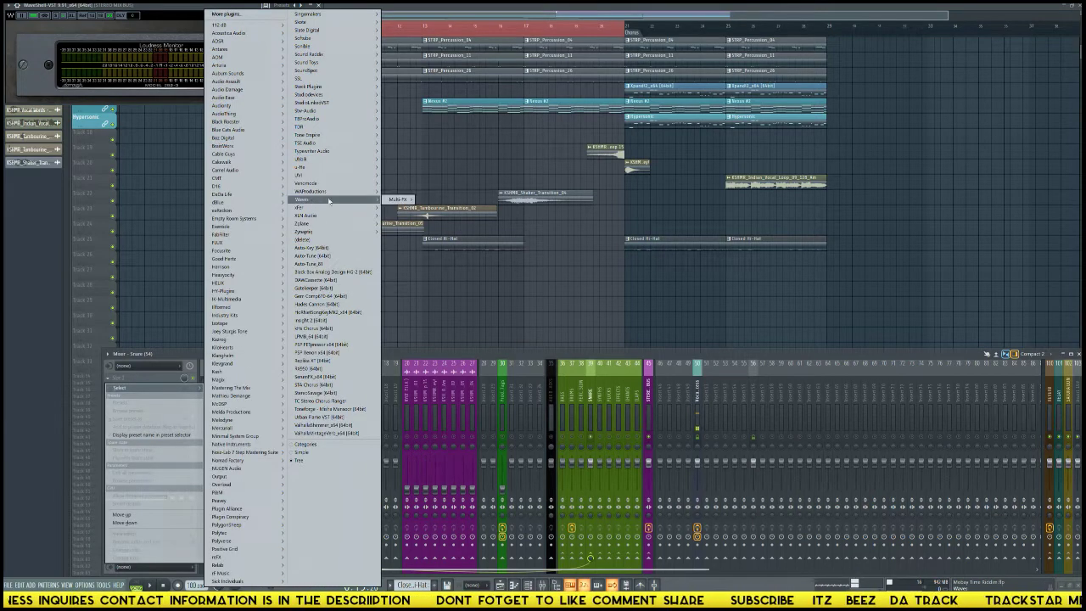
left_click(435, 202)
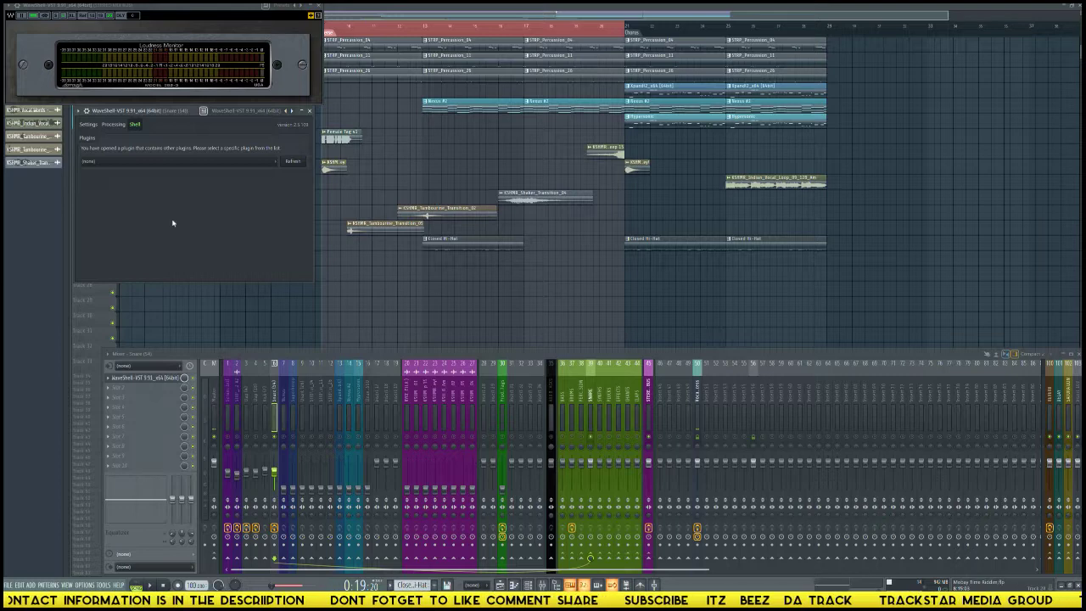
left_click(154, 164)
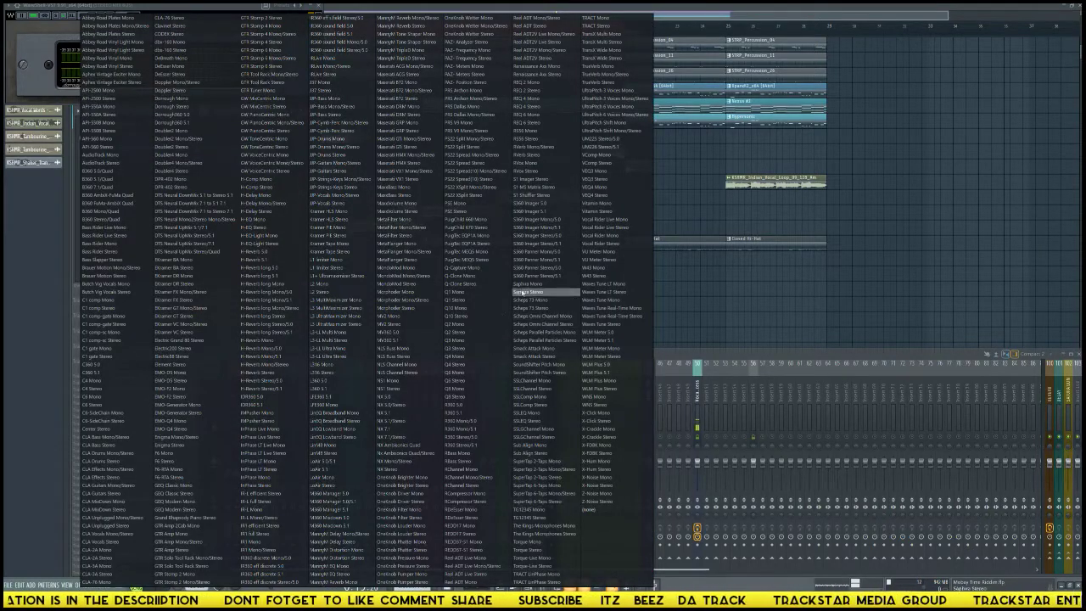
left_click(529, 414)
Move the SSL equalizer window over the middle of the playlist and load the Snare Presence user preset.
left_click_drag(222, 113, 546, 167)
left_click(688, 175)
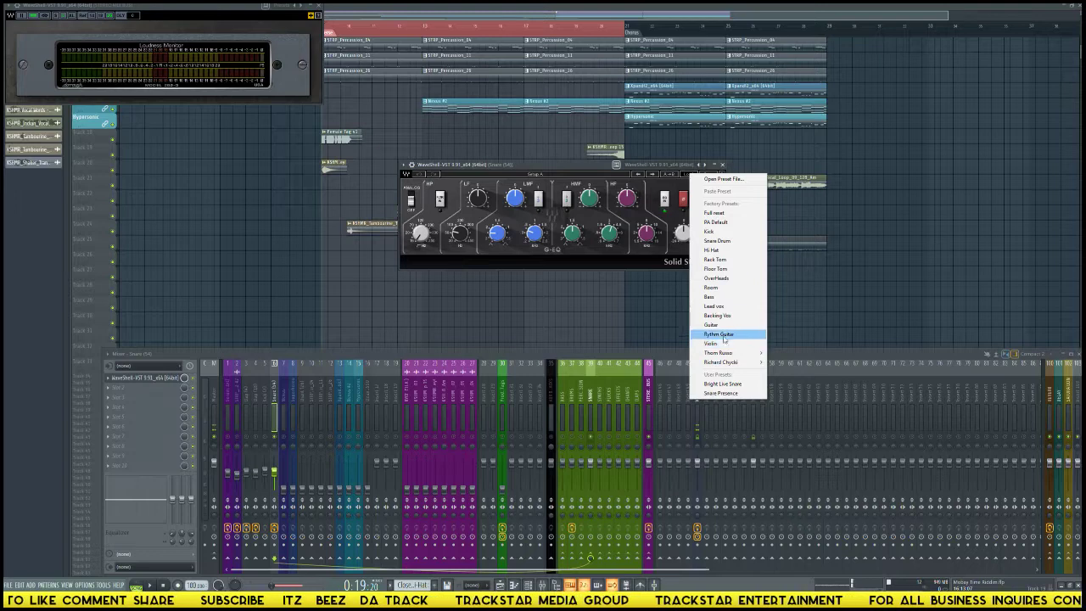
left_click(719, 393)
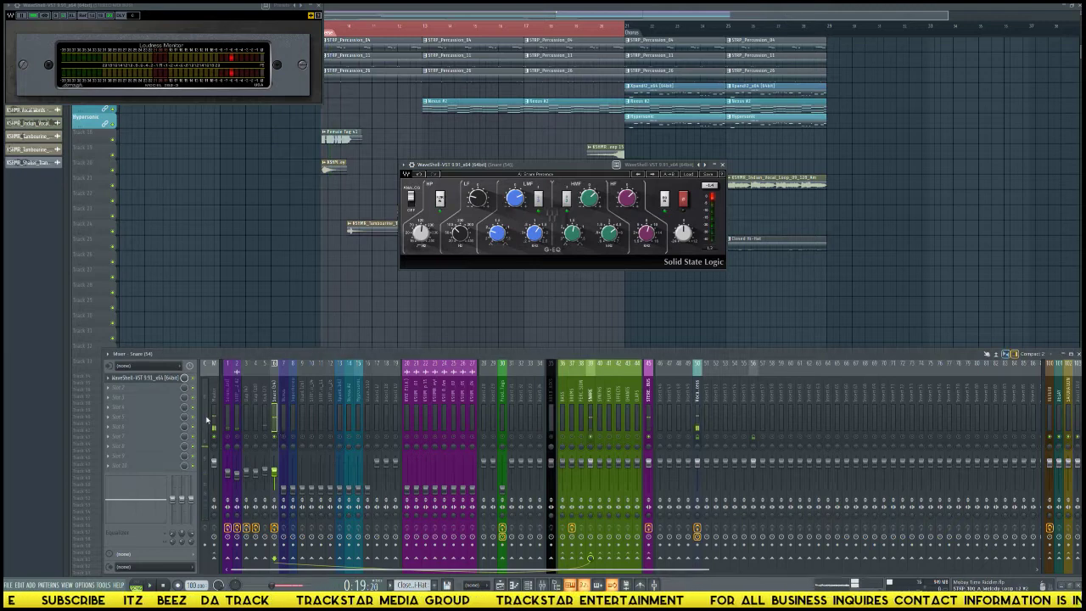
Insert a second Waves shell in the snare track's next effect slot and load the F6 dynamic equalizer.
left_click(140, 389)
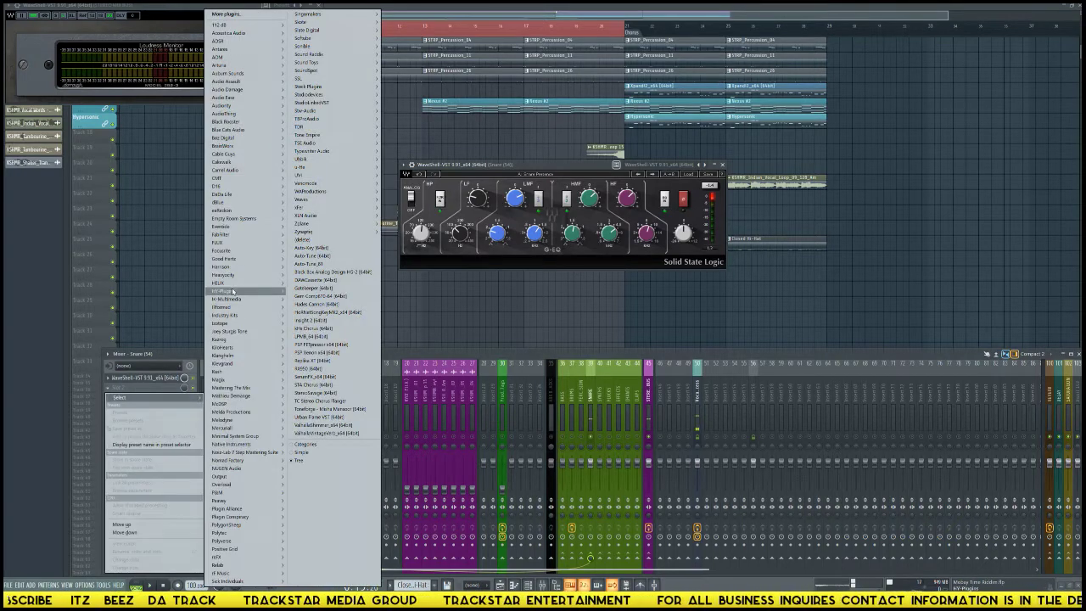
mouse_move(319, 201)
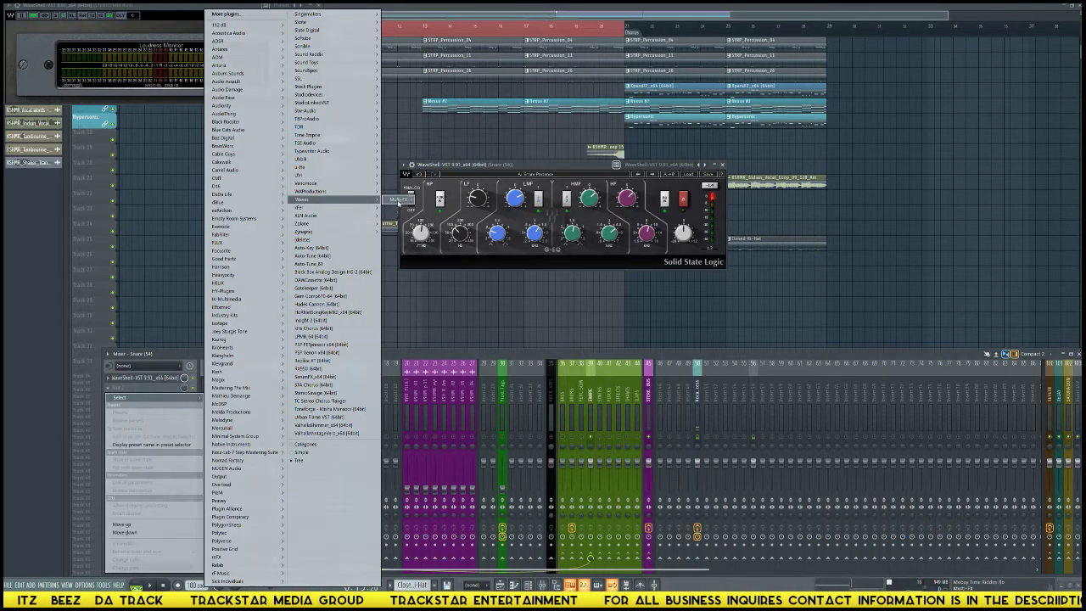
left_click(459, 201)
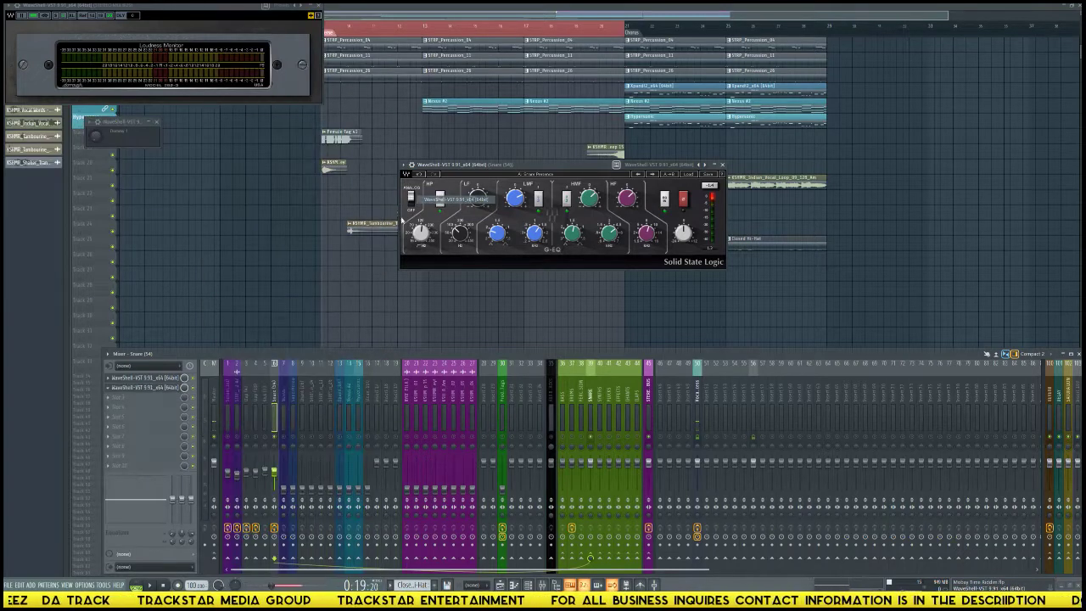
left_click(180, 169)
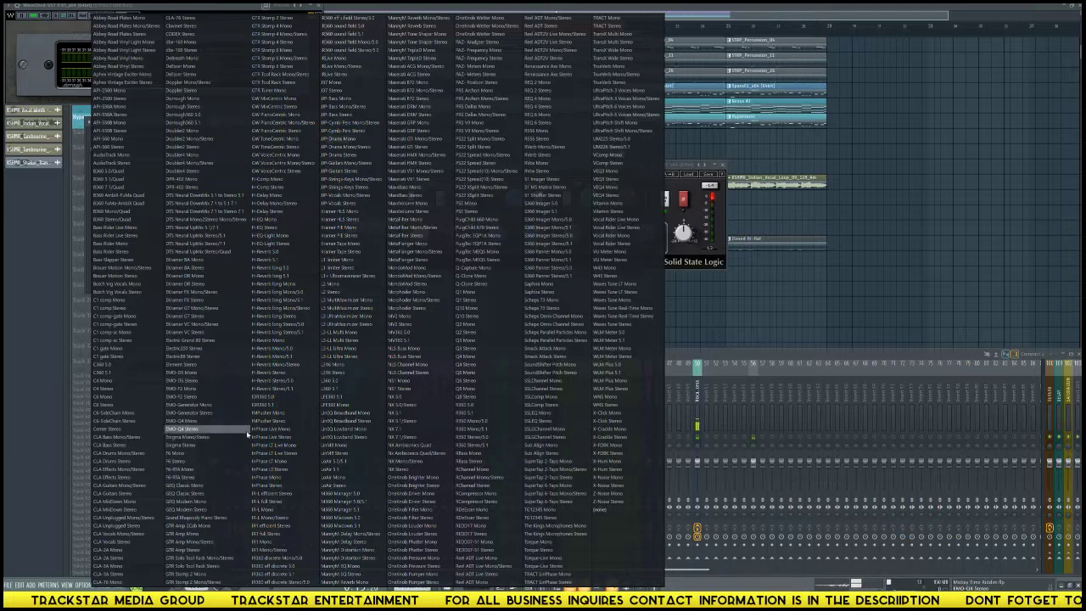
left_click(180, 455)
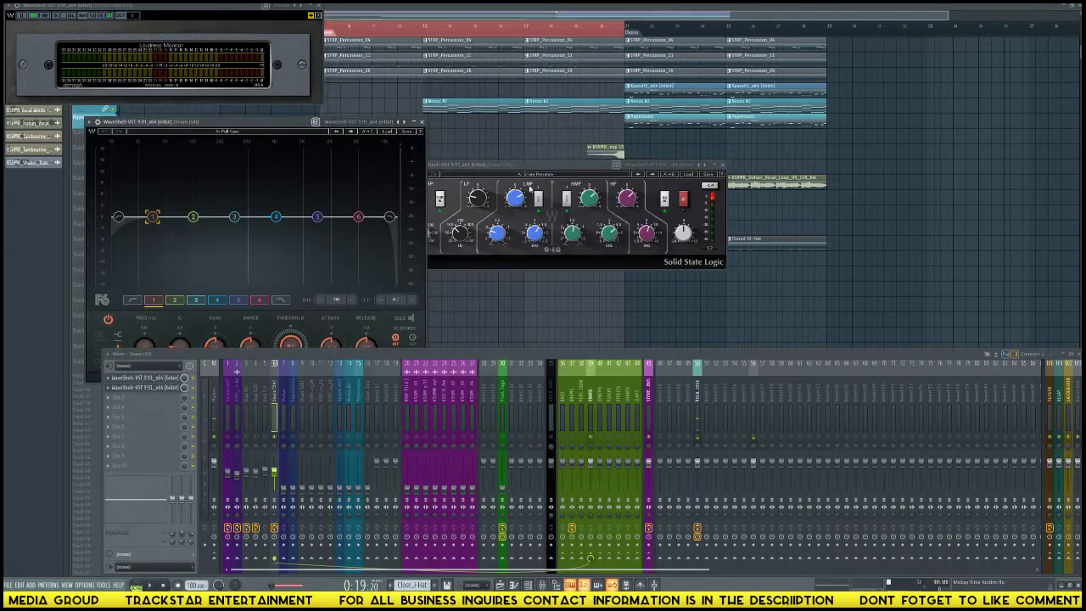
Arrange the SSL equalizer and F6 windows side by side above the mixer.
left_click_drag(554, 167, 457, 159)
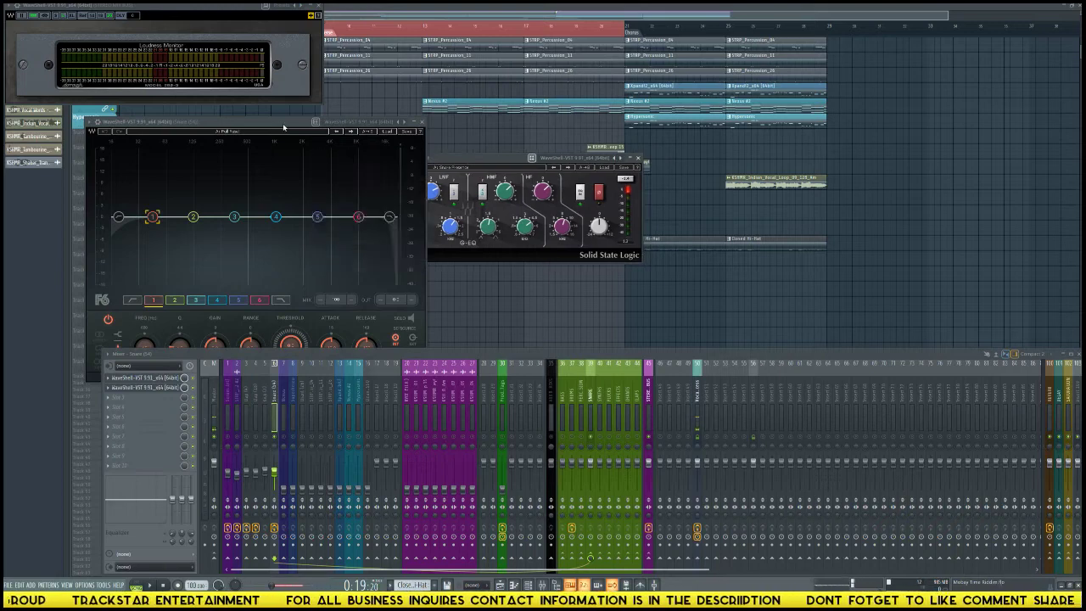
left_click_drag(283, 129, 870, 112)
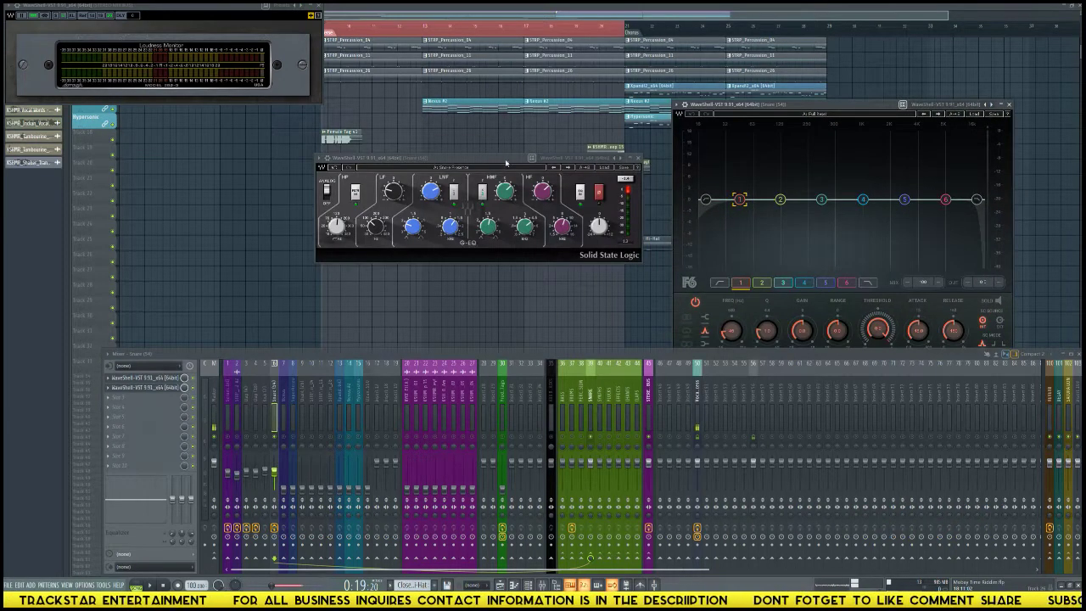
left_click_drag(505, 162, 428, 160)
left_click_drag(753, 109, 637, 69)
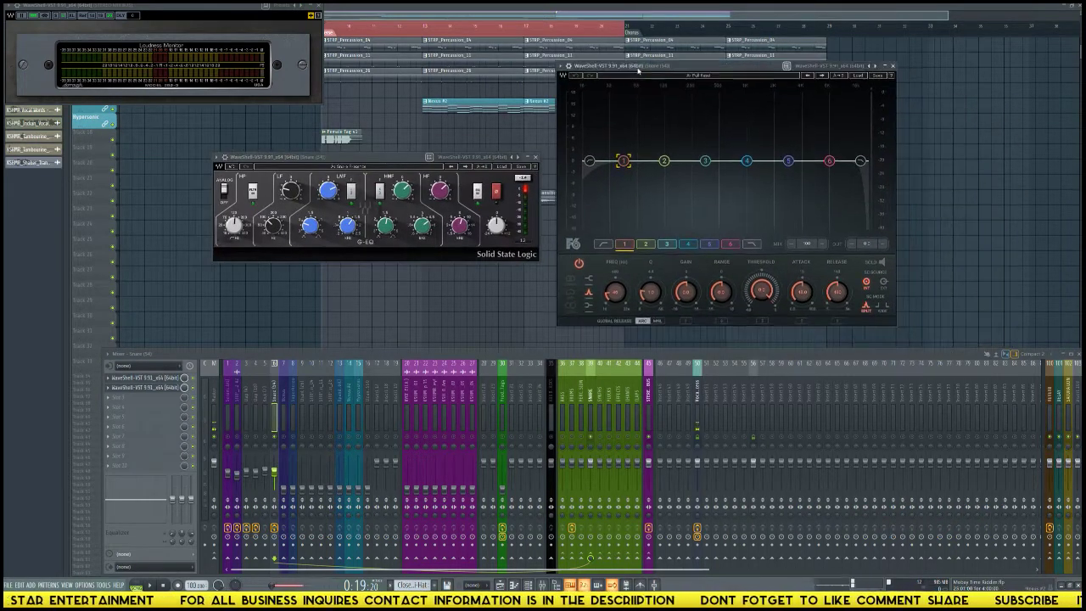
Set band 6 of the snare's F6 equalizer to -1.3 dB gain and a -25 dB threshold, and adjust its range.
left_click_drag(827, 167, 817, 171)
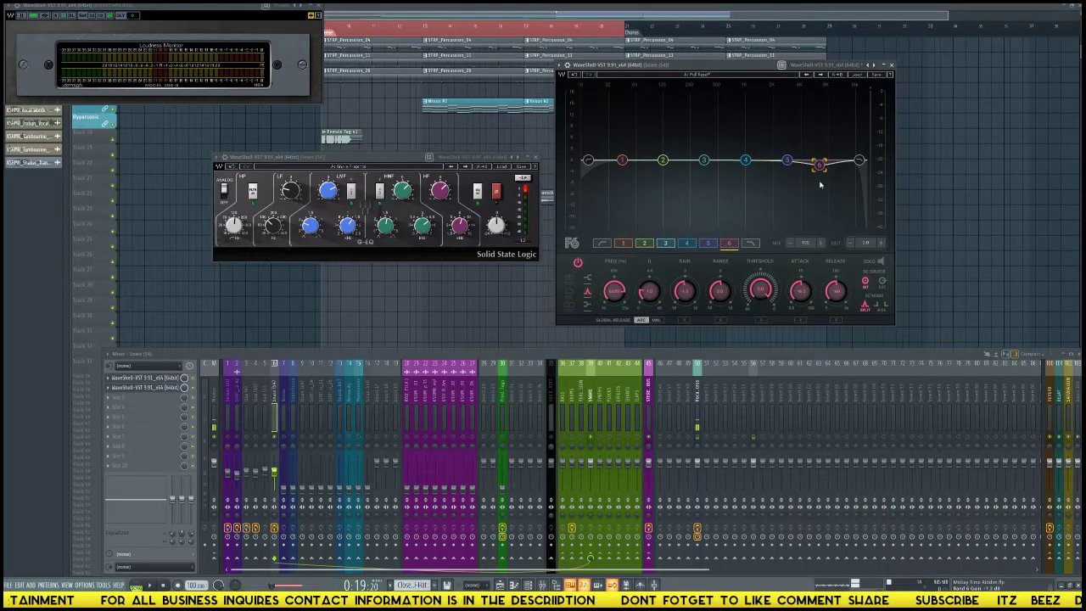
double_click(762, 293)
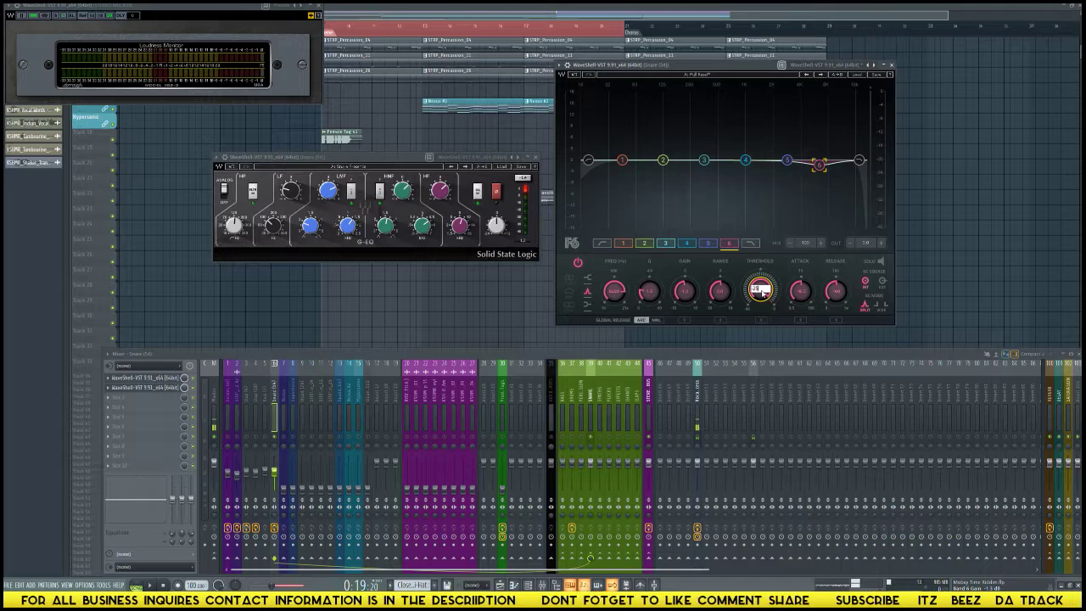
key("Return")
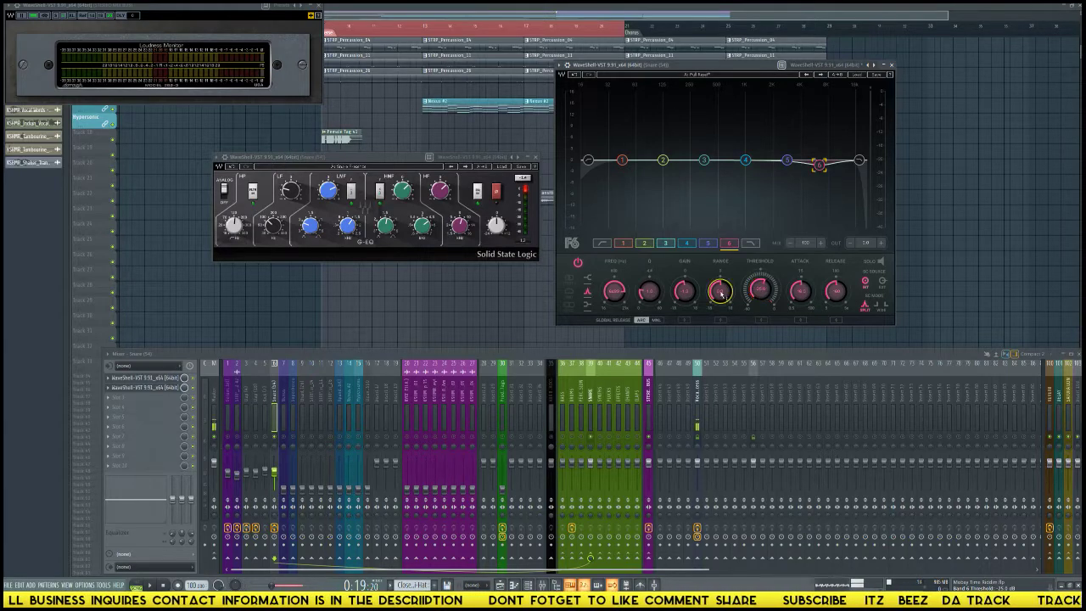
double_click(720, 291)
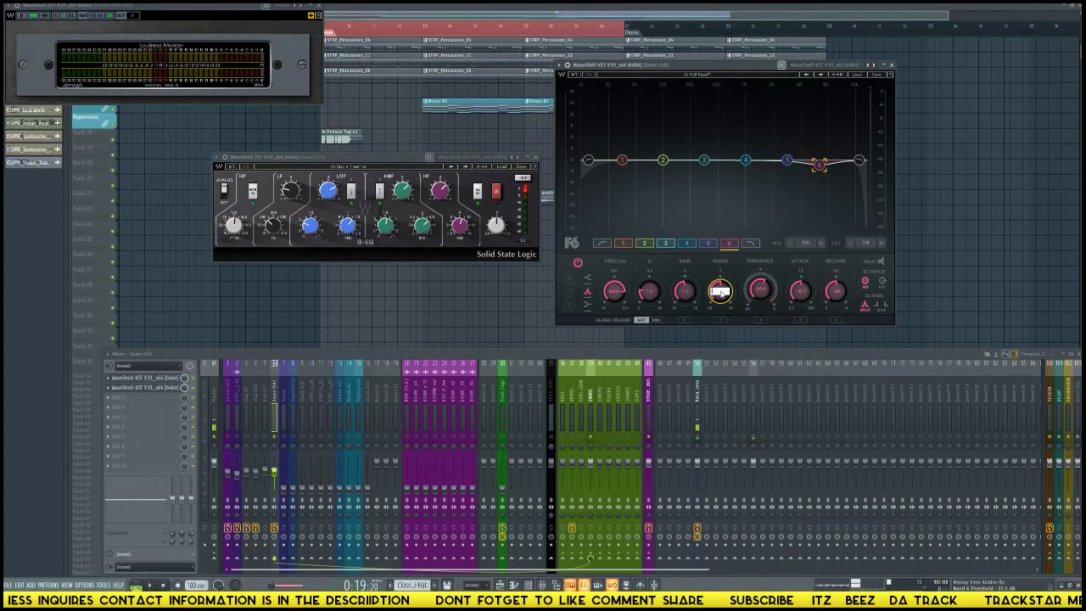
key("Return")
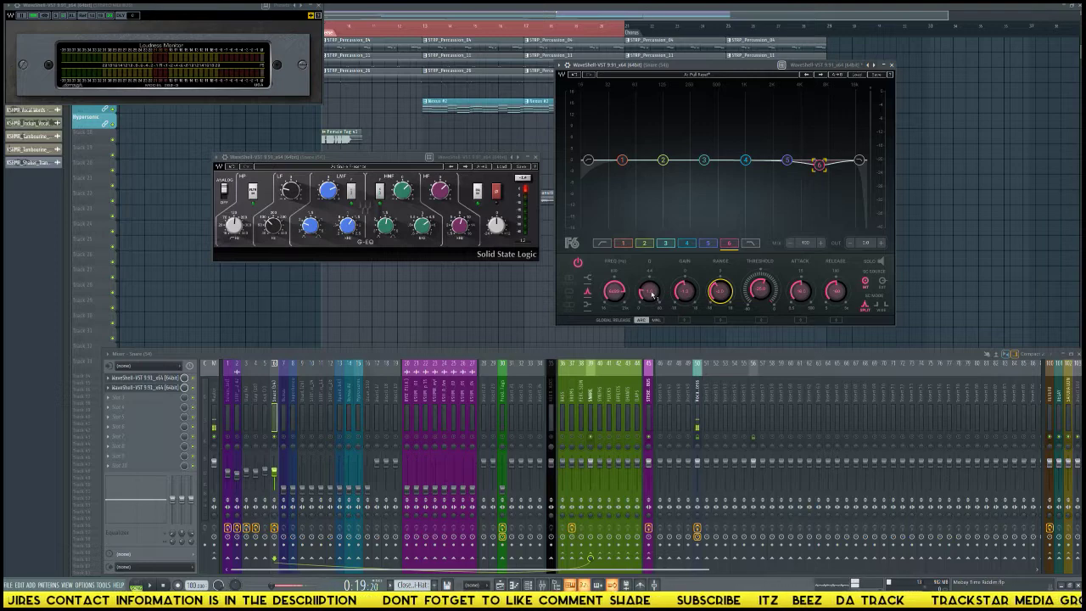
Adjust the Q, attack and release of F6 band 6 and audition the soloed snare.
left_click(646, 292)
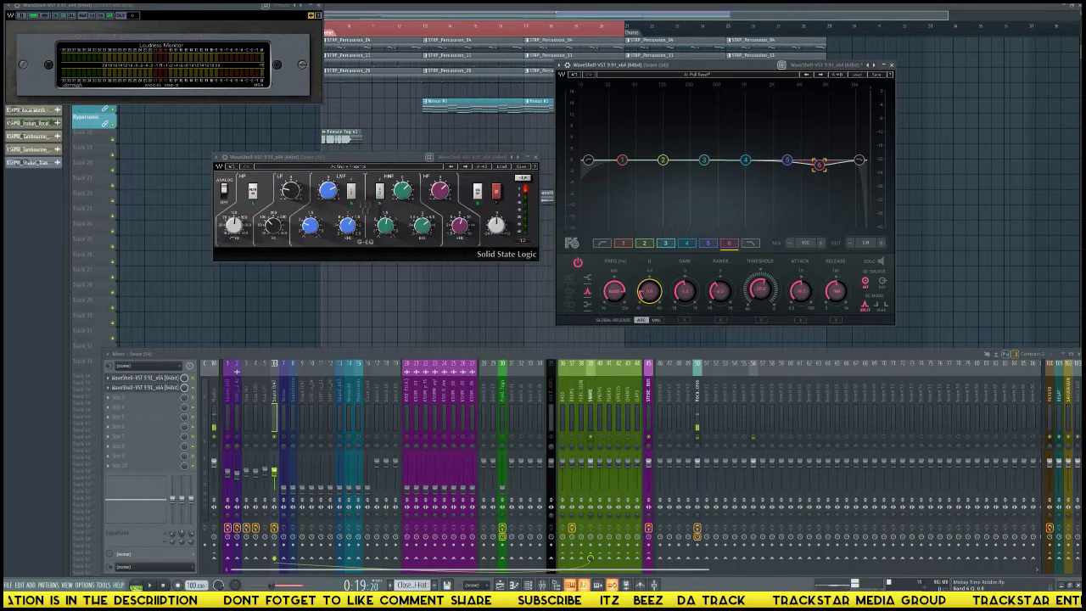
left_click(793, 291)
left_click(835, 292)
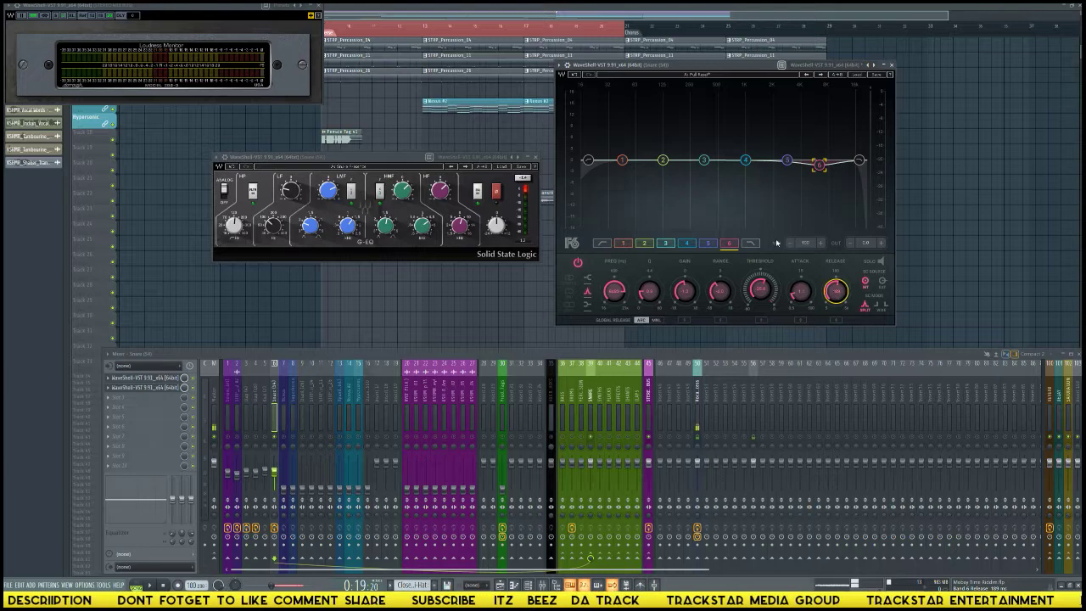
key("space")
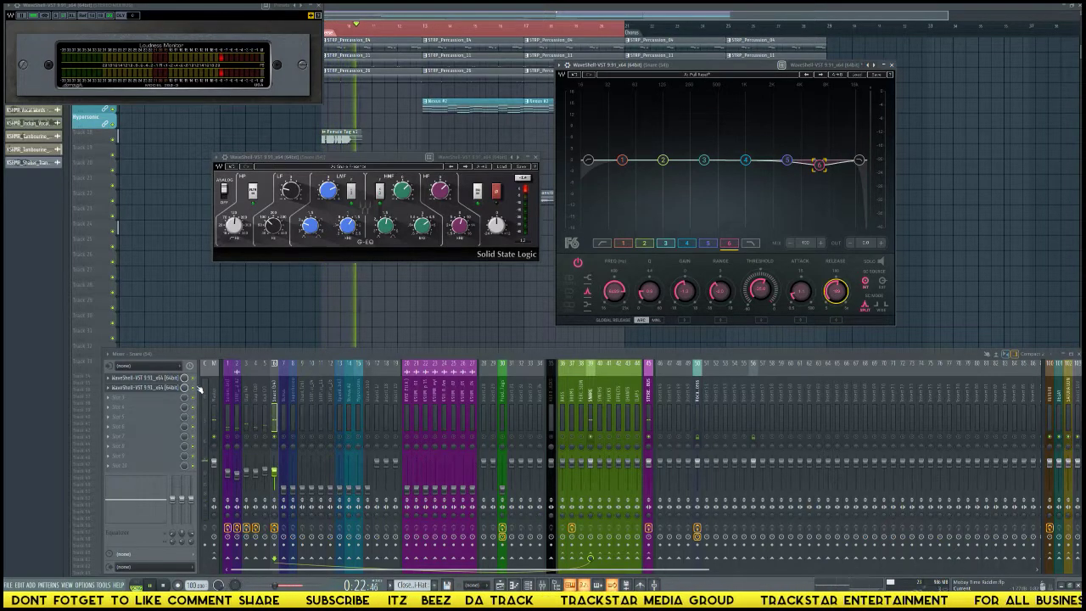
key("space")
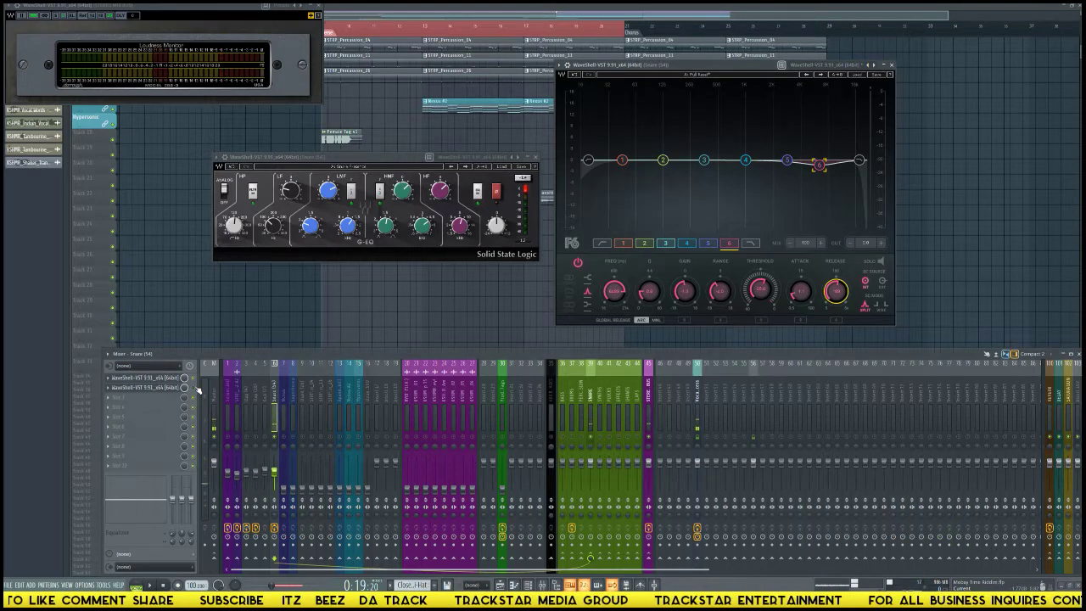
Lower the snare's fader and raise the Nexus fader on track 7 against the full mix, and clear the plugin windows off the playlist.
key("space")
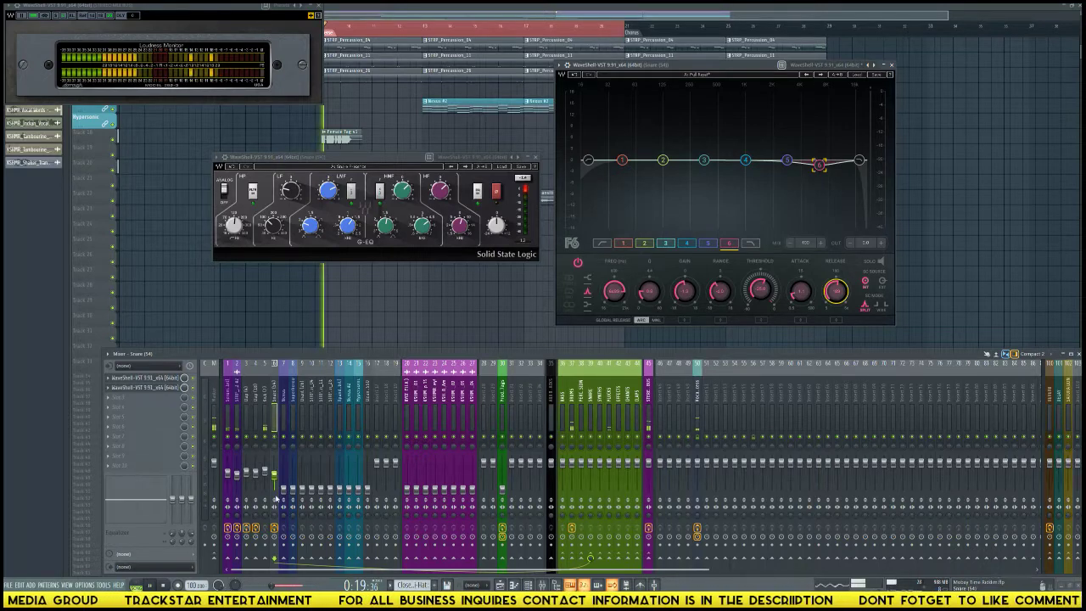
left_click(284, 477)
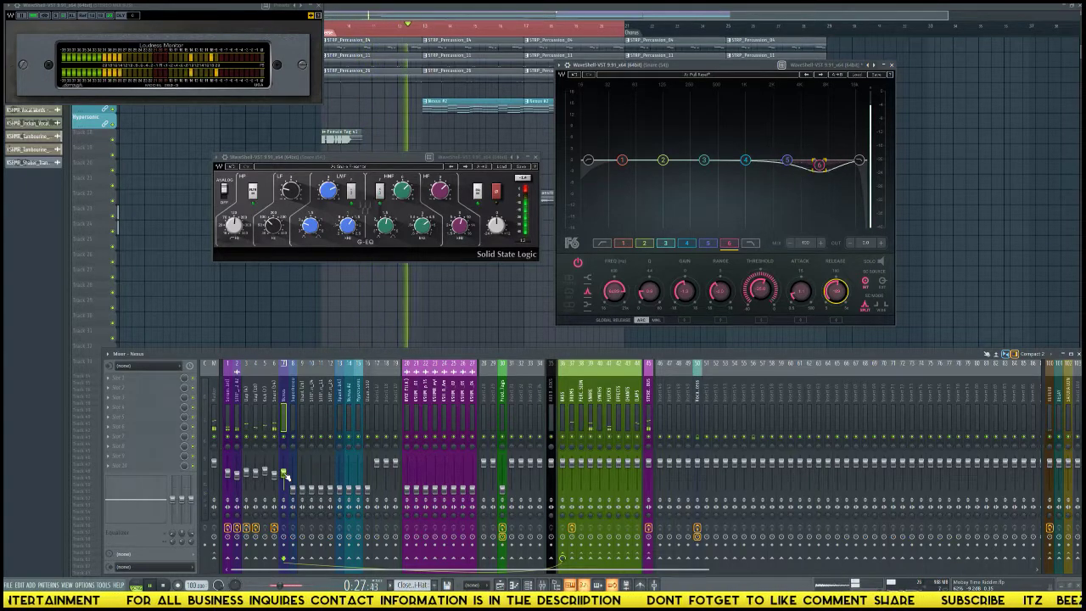
left_click(422, 249)
right_click(408, 283)
scroll(405, 254, "up", 5)
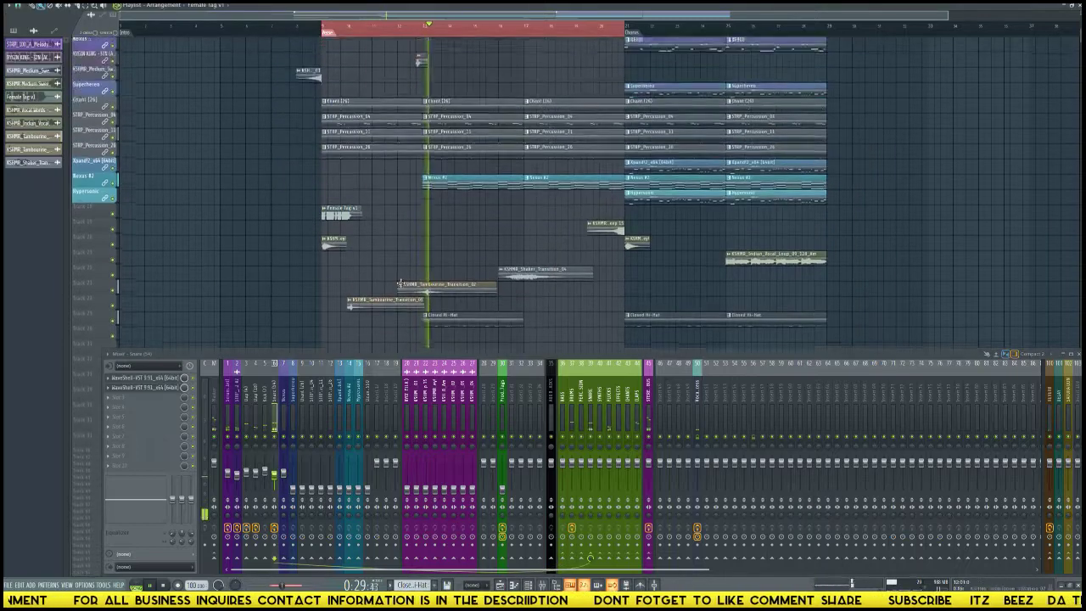
Fill the verse on the Nexus playlist track with three Nexus clips up to the chorus and play the section.
key("space")
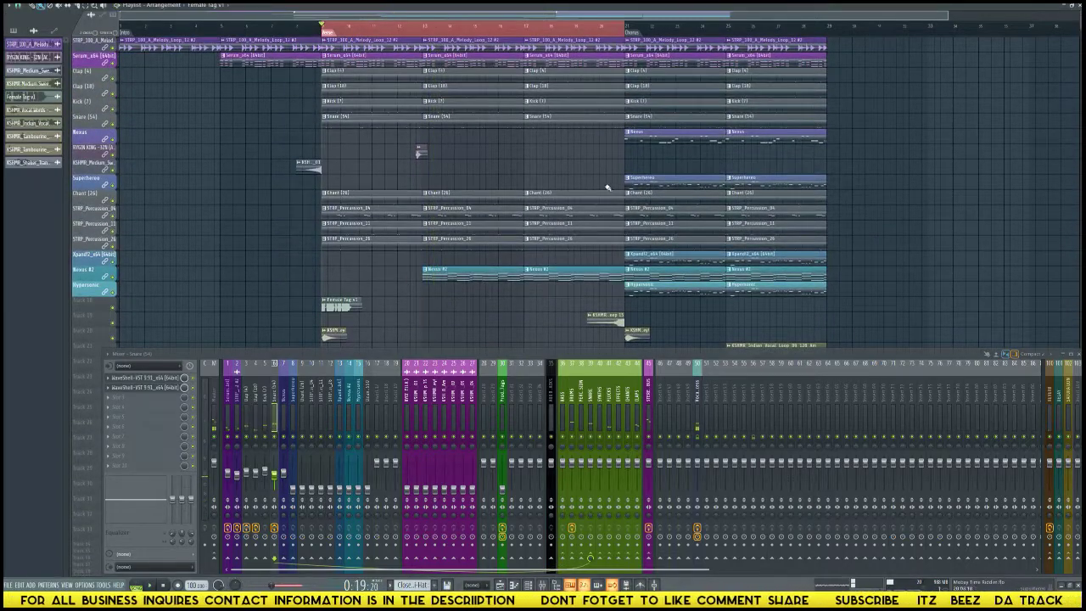
key("ctrl+z")
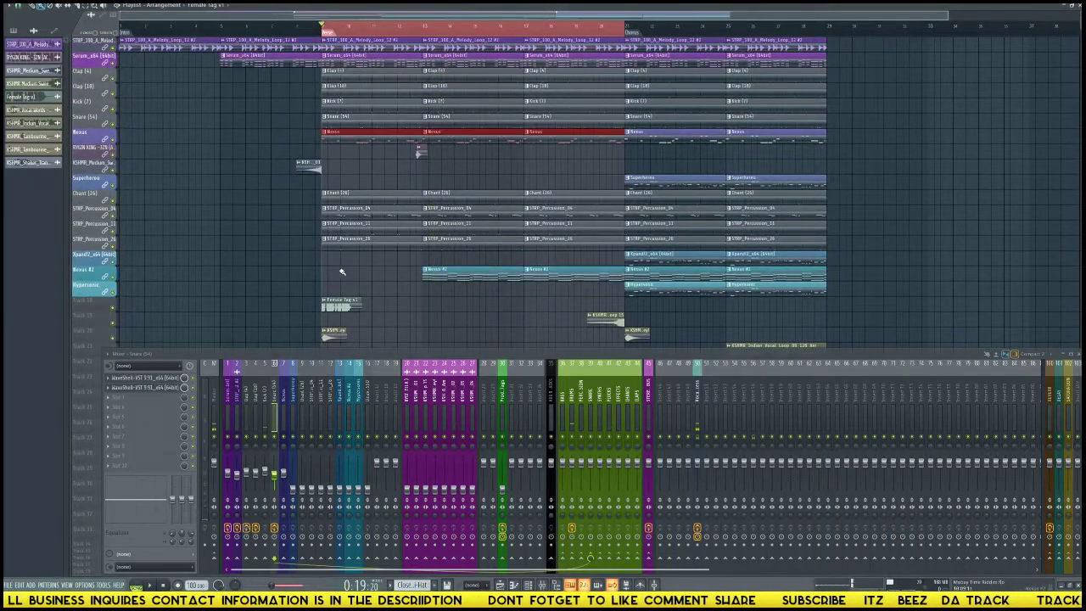
left_click(382, 316, "ctrl")
key("space")
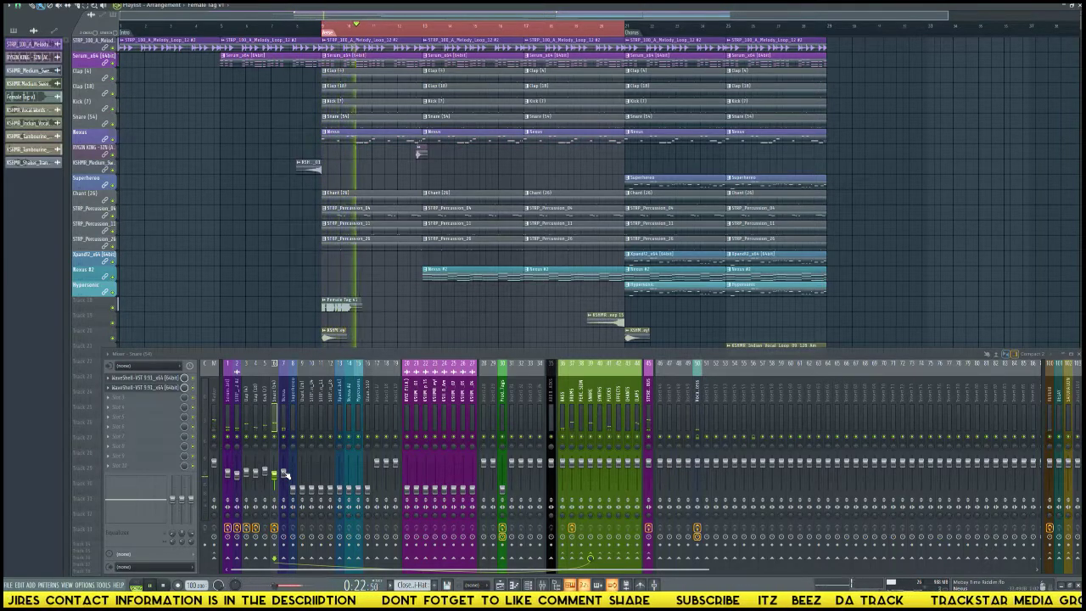
Raise the Nexus fader on mixer track 7 slightly while replaying the verse to balance it against the full mix.
key("space")
left_click(285, 438)
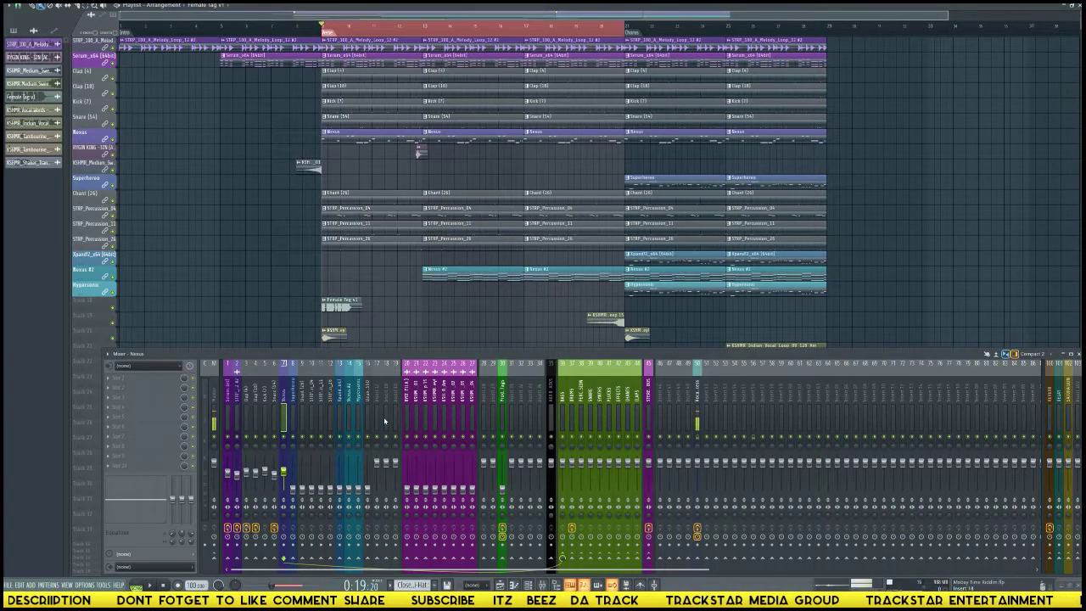
key("space")
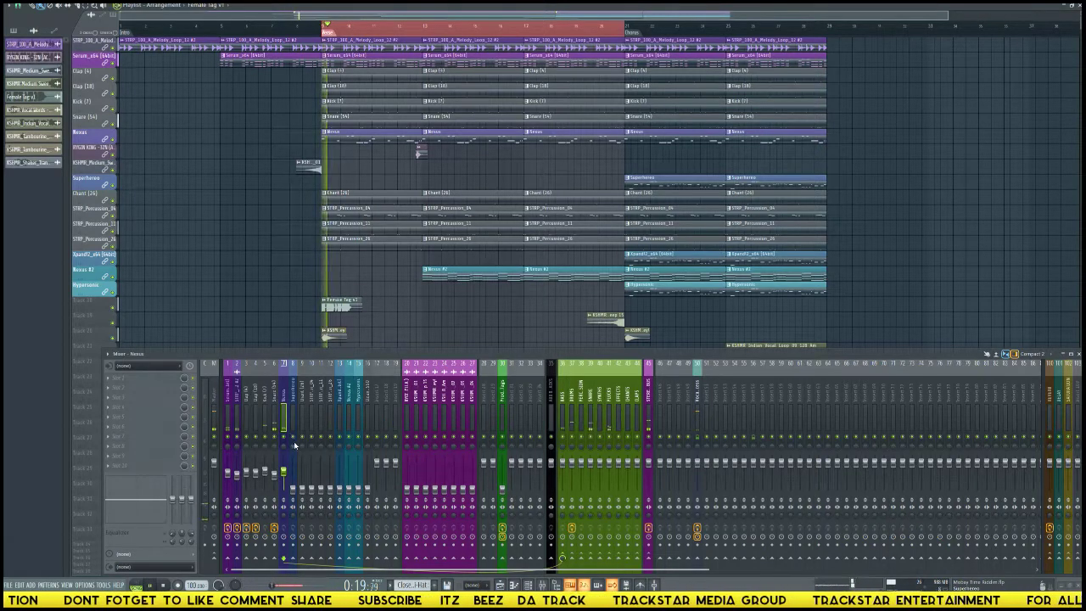
key("space")
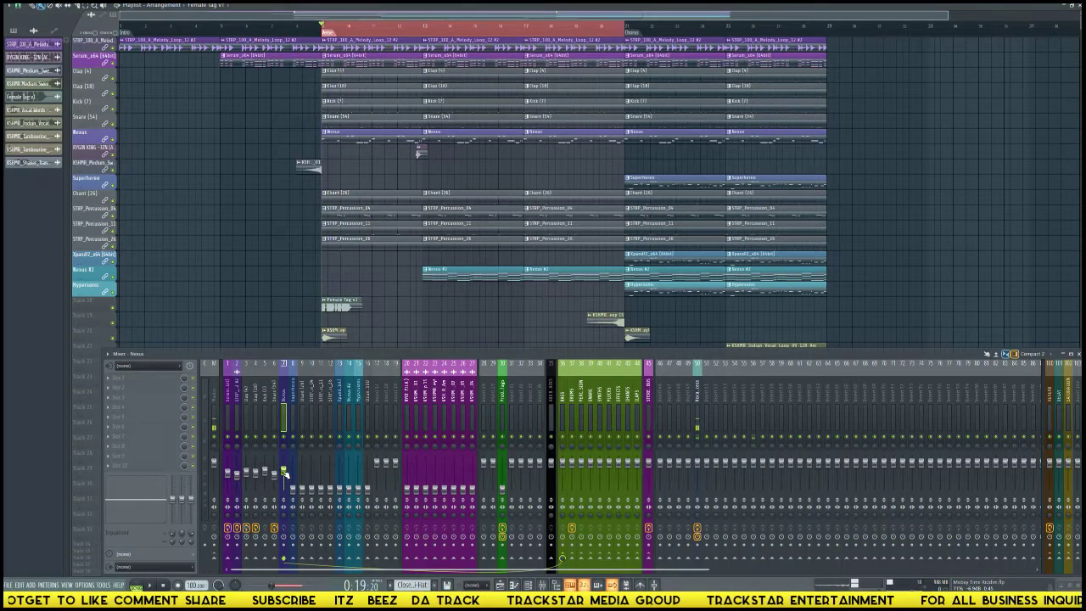
key("space")
key("space")
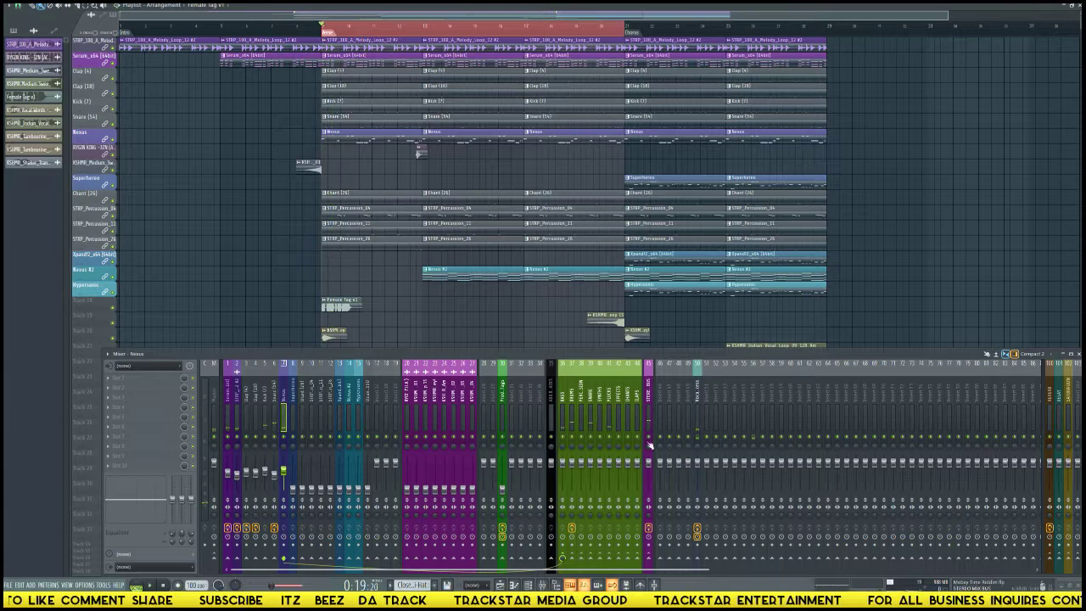
Open the loudness meter on the stereo mix bus as a detached window and play the verse to check the mix level.
left_click(650, 531)
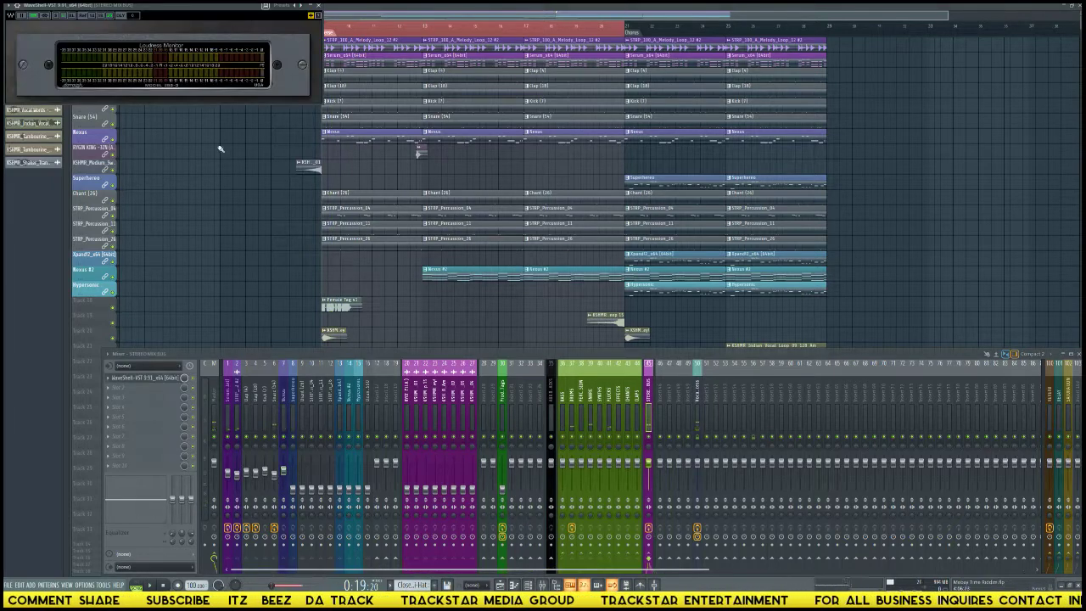
left_click(17, 8)
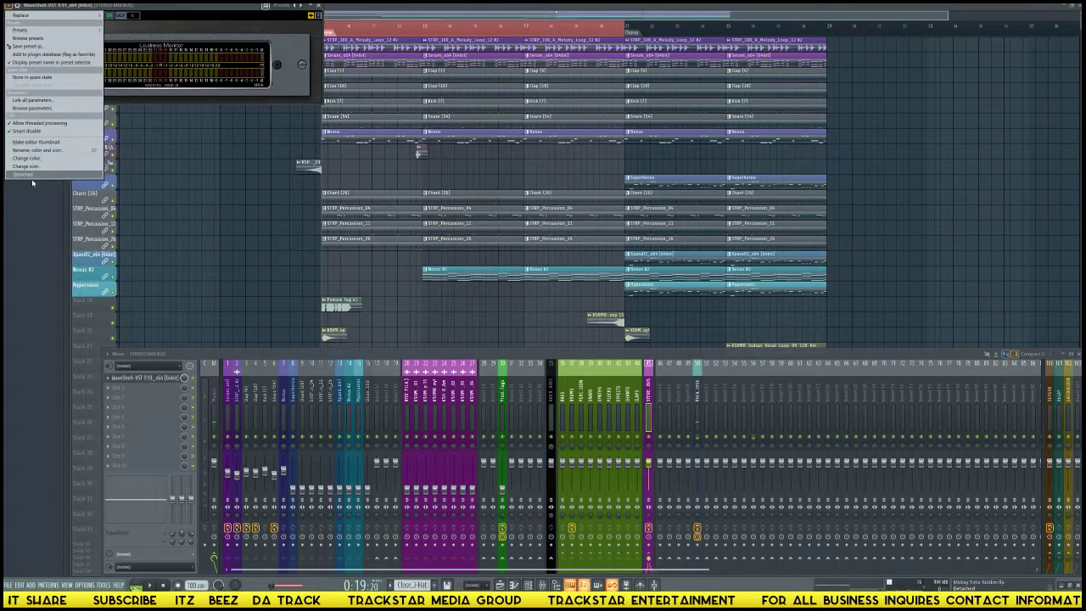
left_click(36, 170)
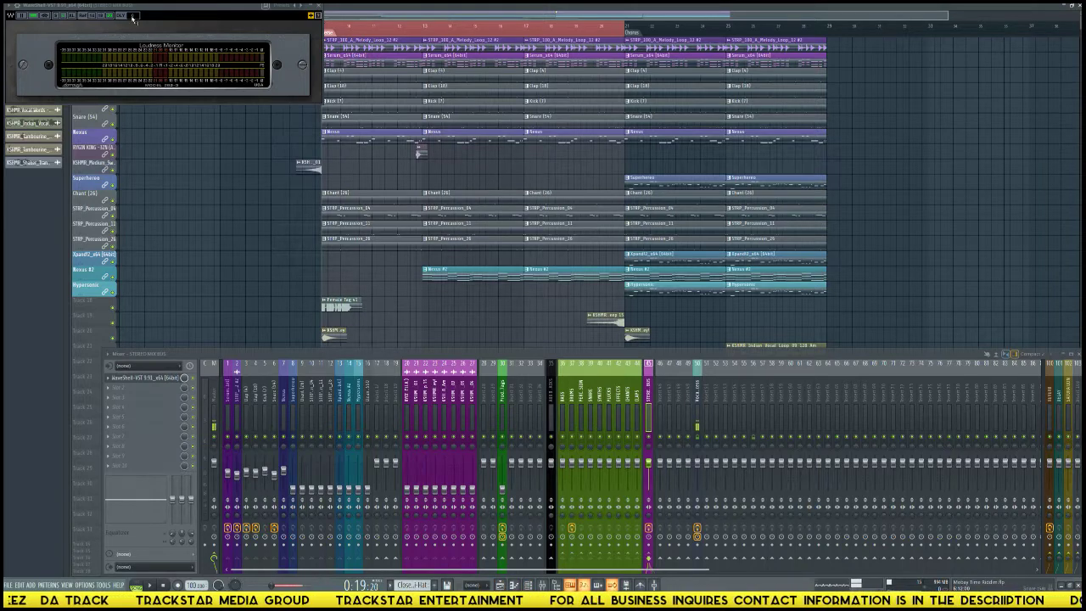
key("space")
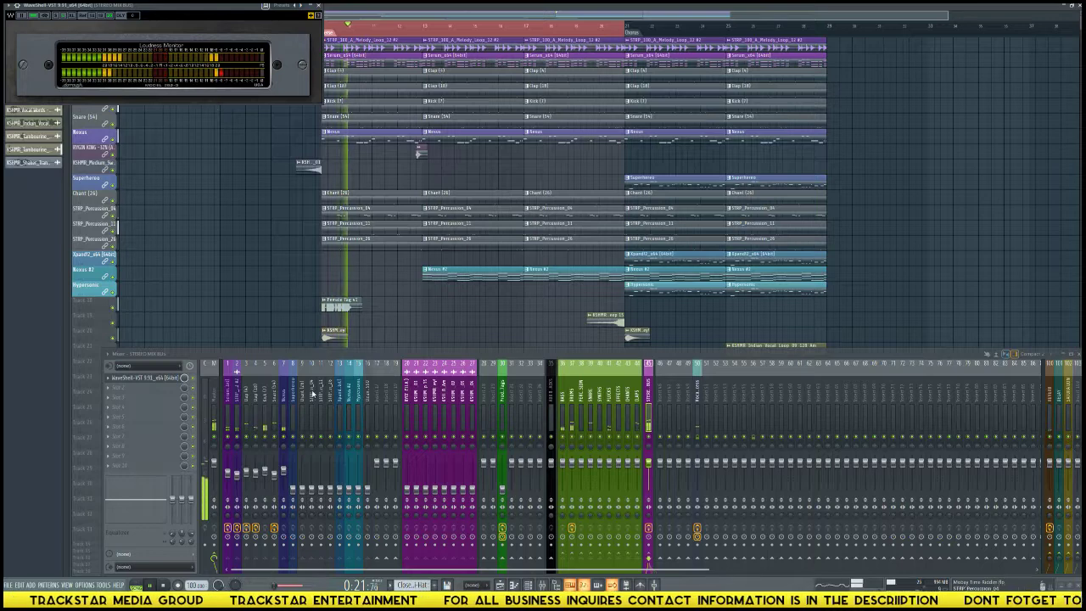
Load Fruity Parametric EQ 2 in the first effect slot of the BASS bus.
left_click(560, 422)
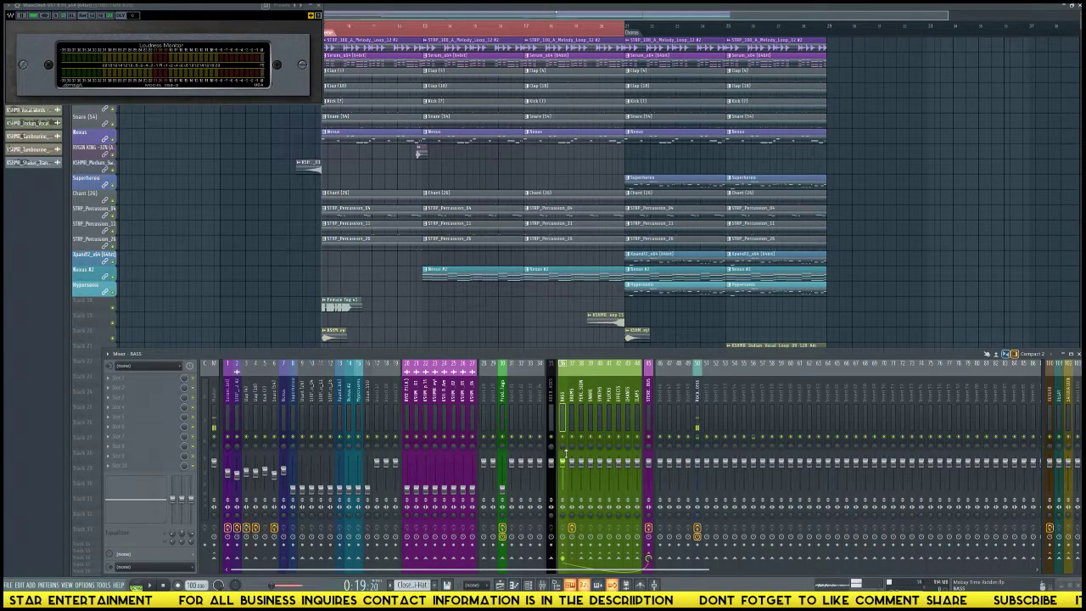
key("space")
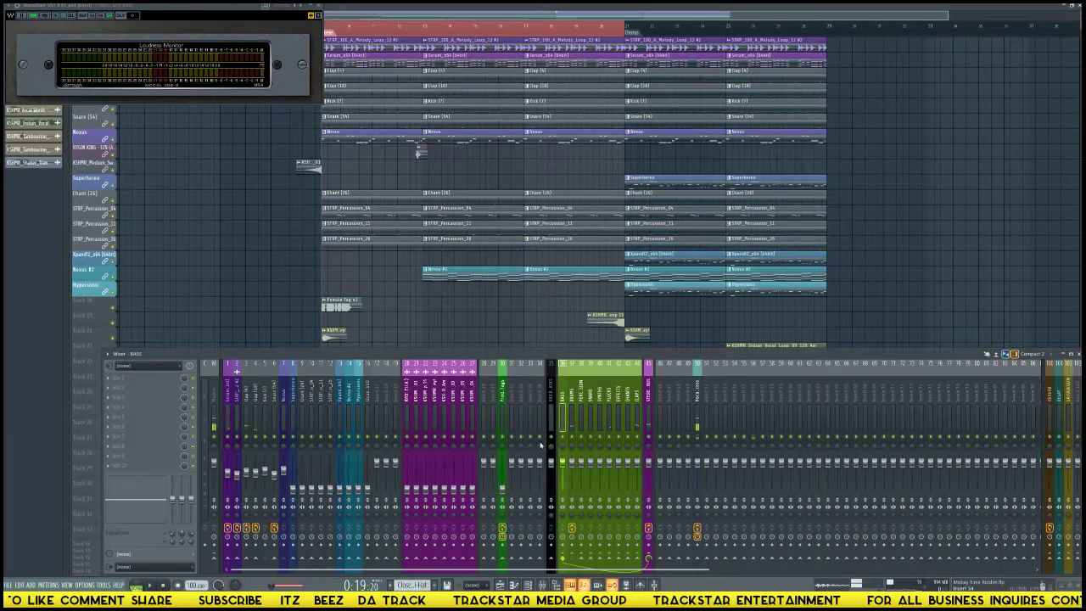
left_click(133, 384)
mouse_move(133, 386)
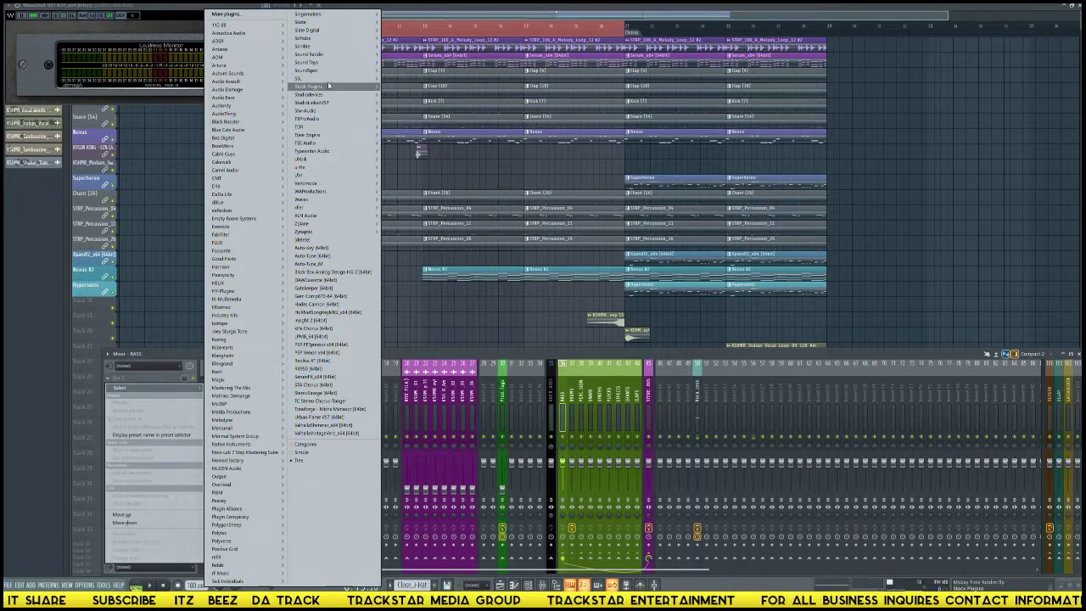
mouse_move(323, 86)
mouse_move(395, 95)
left_click(452, 94)
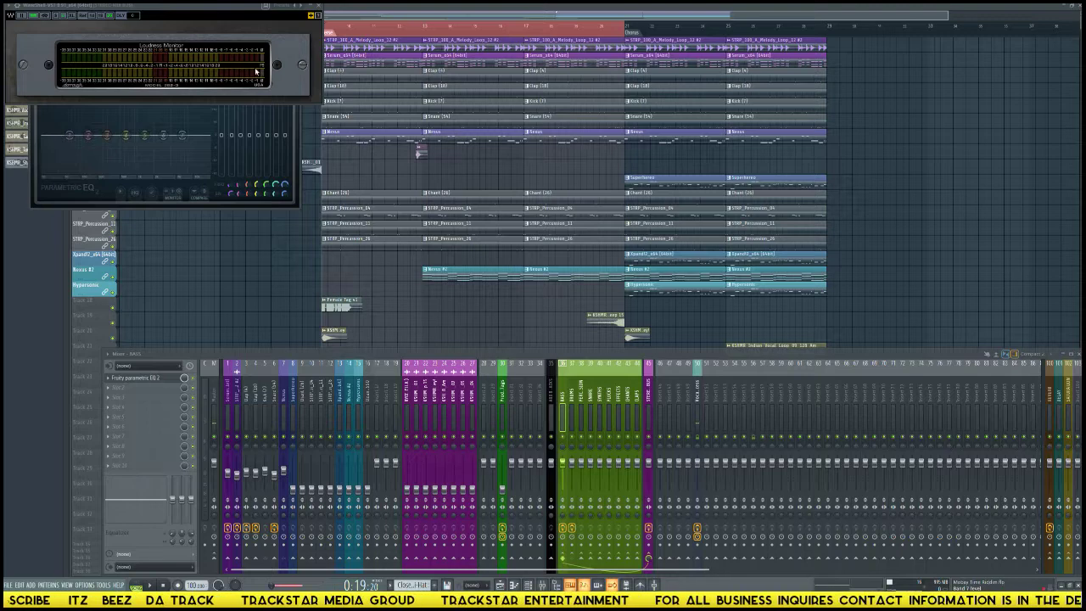
Apply the Master Lo + Hi-Pass Filter preset to the BASS EQ and lower its high-end cutoff, keeping the EQ and loudness meter windows apart.
left_click_drag(226, 8, 935, 7)
left_click_drag(216, 72, 494, 154)
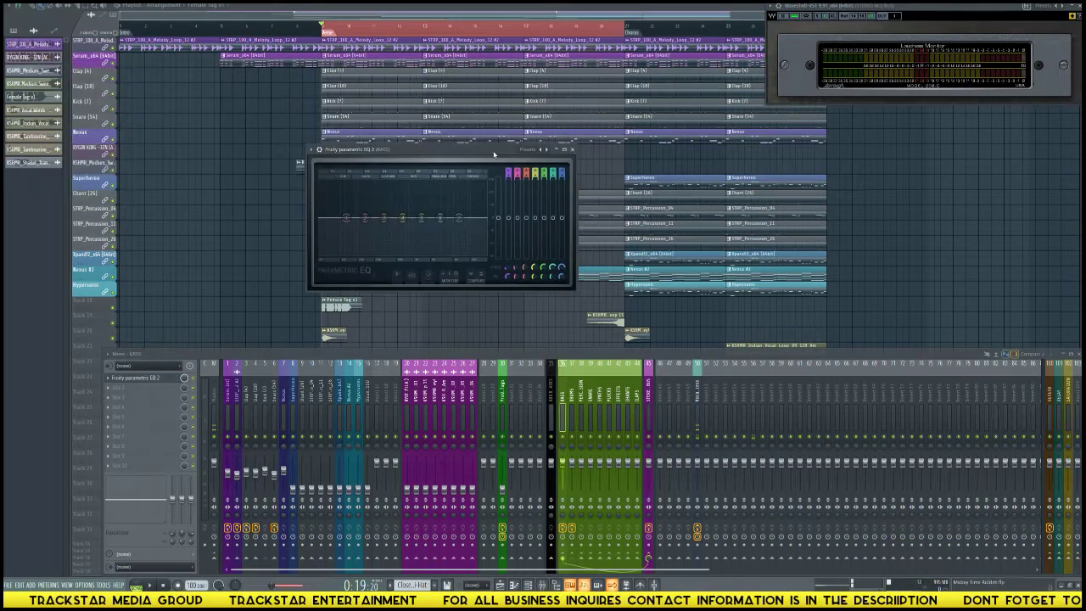
left_click(548, 150)
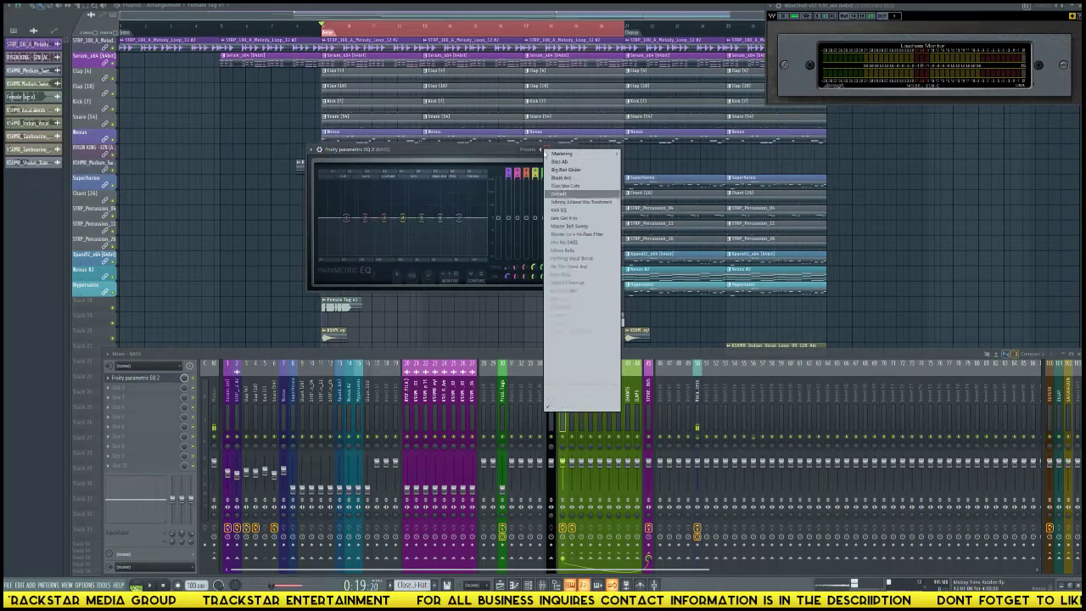
left_click(566, 235)
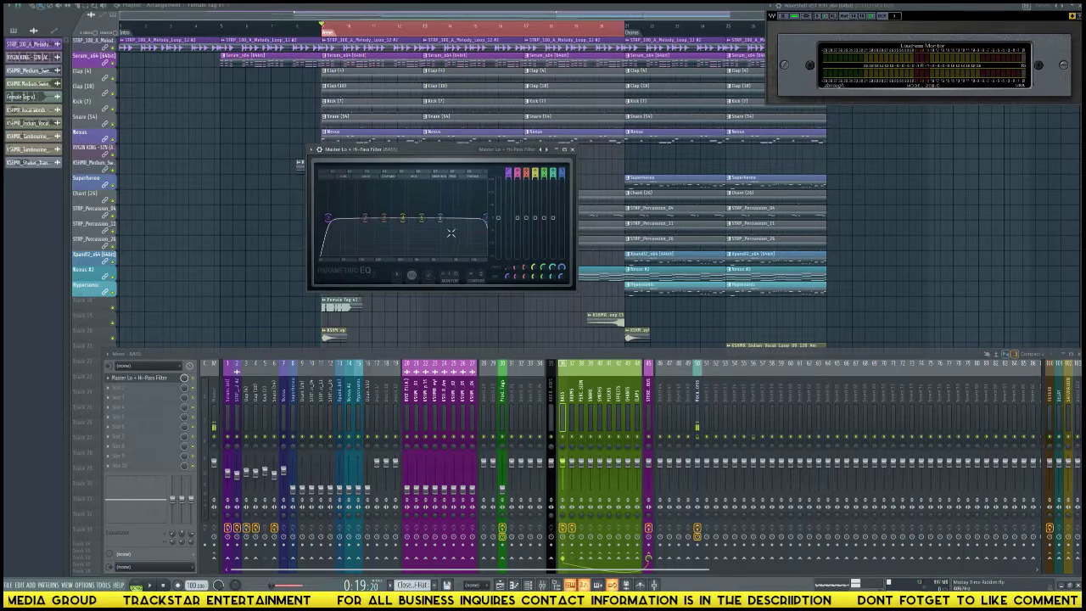
left_click_drag(473, 217, 459, 217)
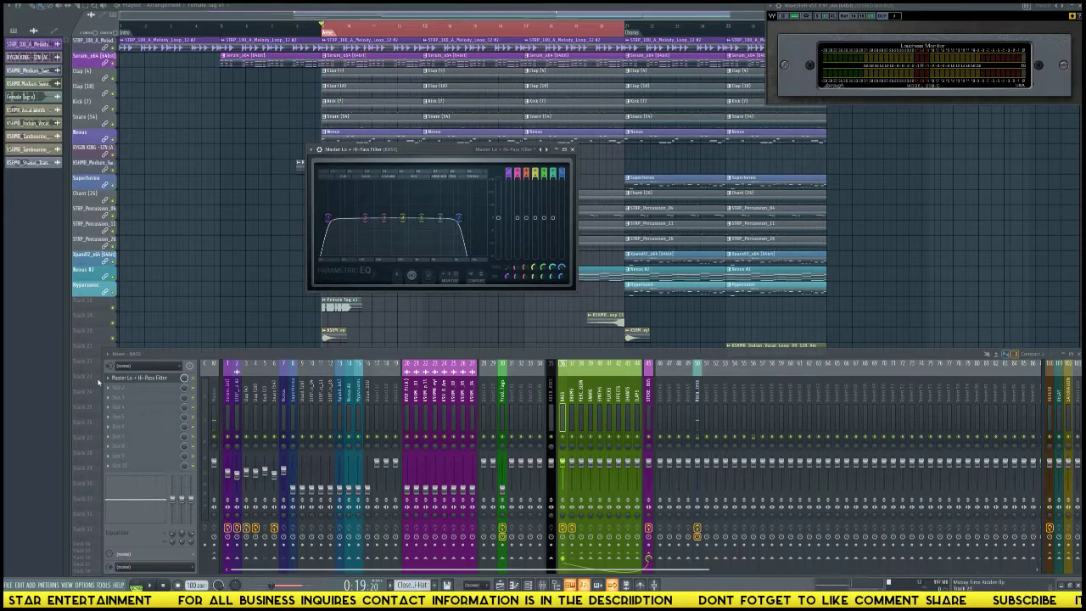
Add the Soundtoys Decapitator to the second effect slot of the BASS bus.
left_click(110, 386)
mouse_move(119, 397)
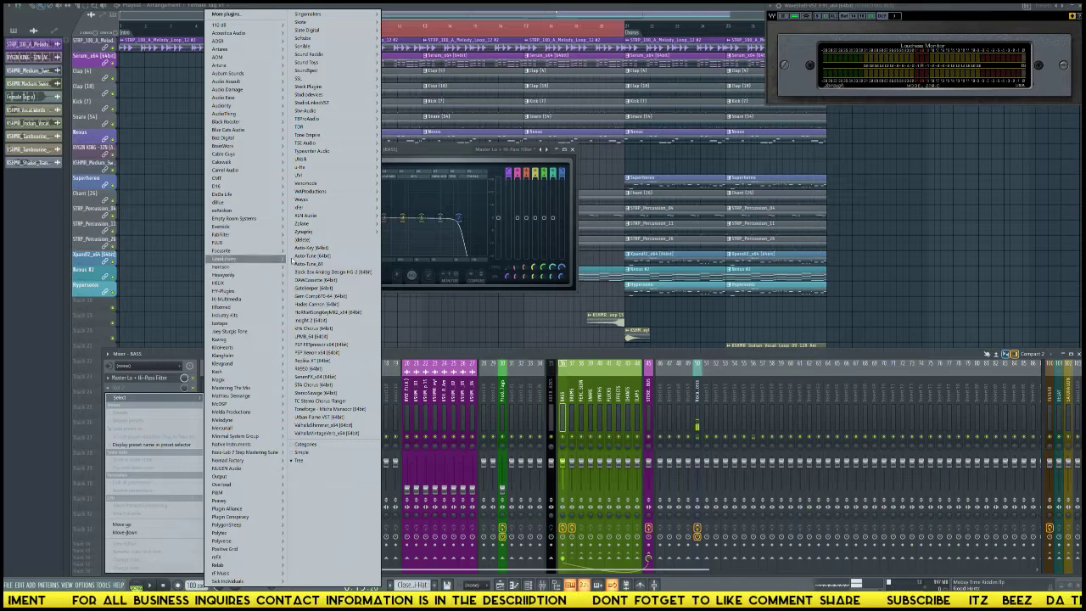
mouse_move(325, 63)
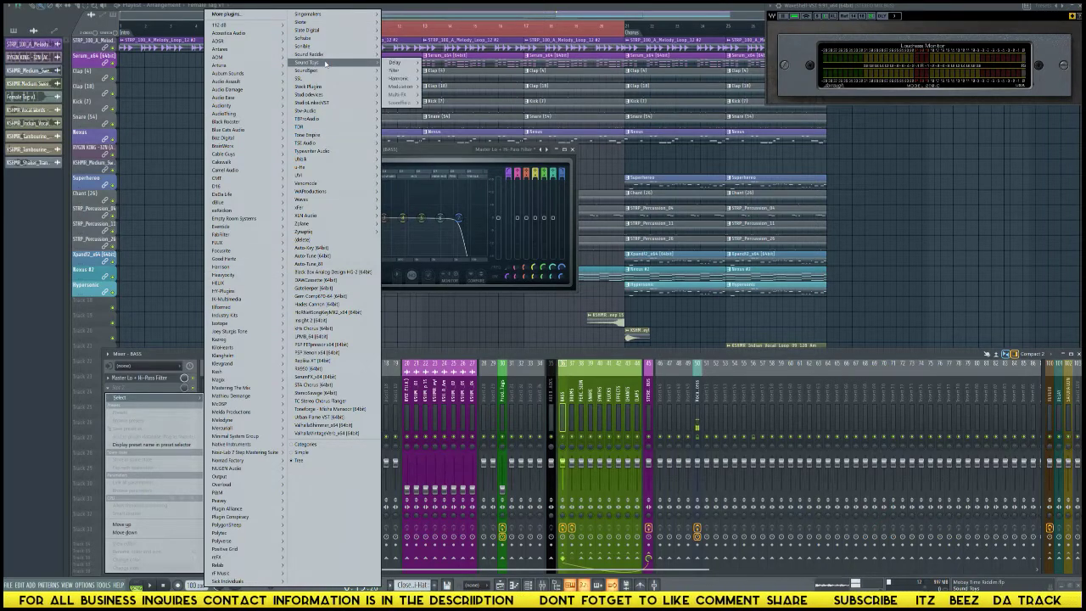
mouse_move(414, 88)
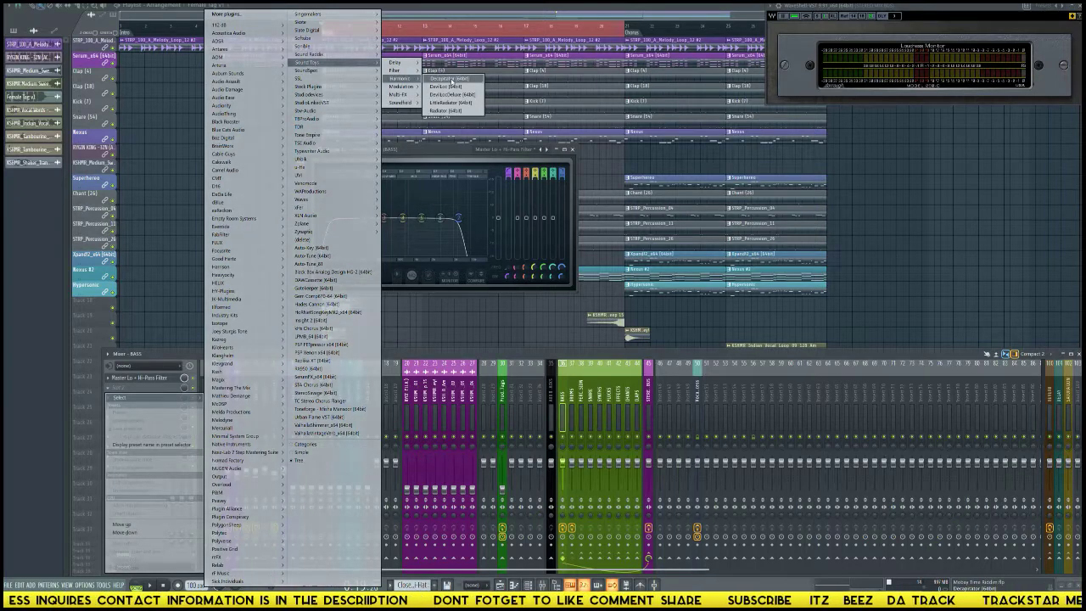
left_click(450, 79)
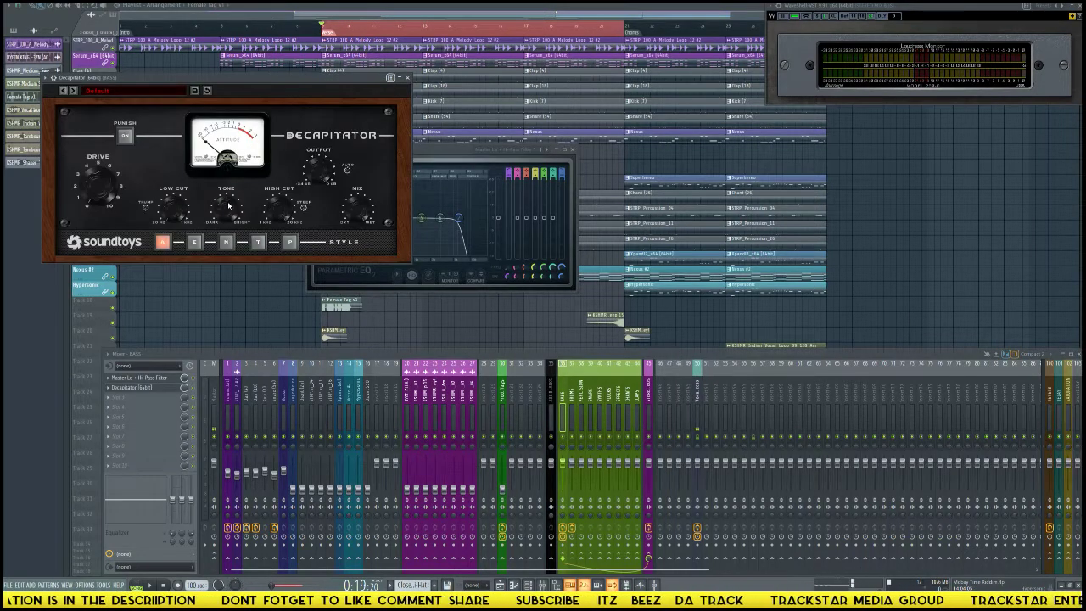
Arrange the EQ and Decapitator windows side by side, play the verse and try Decapitator's Punish switch on the BASS bus.
left_click_drag(286, 86, 677, 151)
left_click_drag(397, 149, 221, 142)
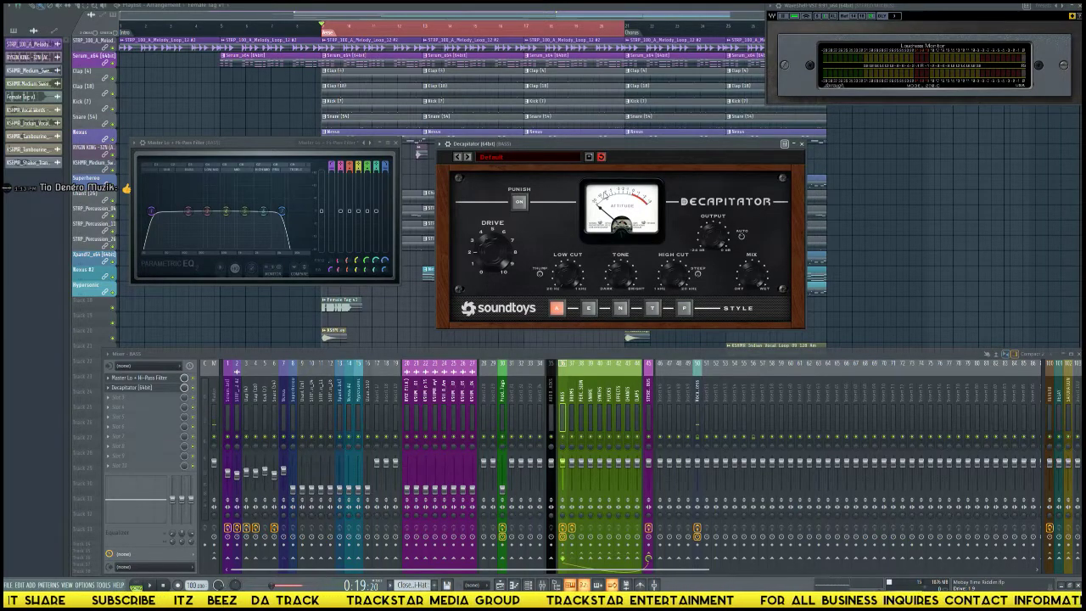
left_click_drag(546, 150, 570, 142)
key("space")
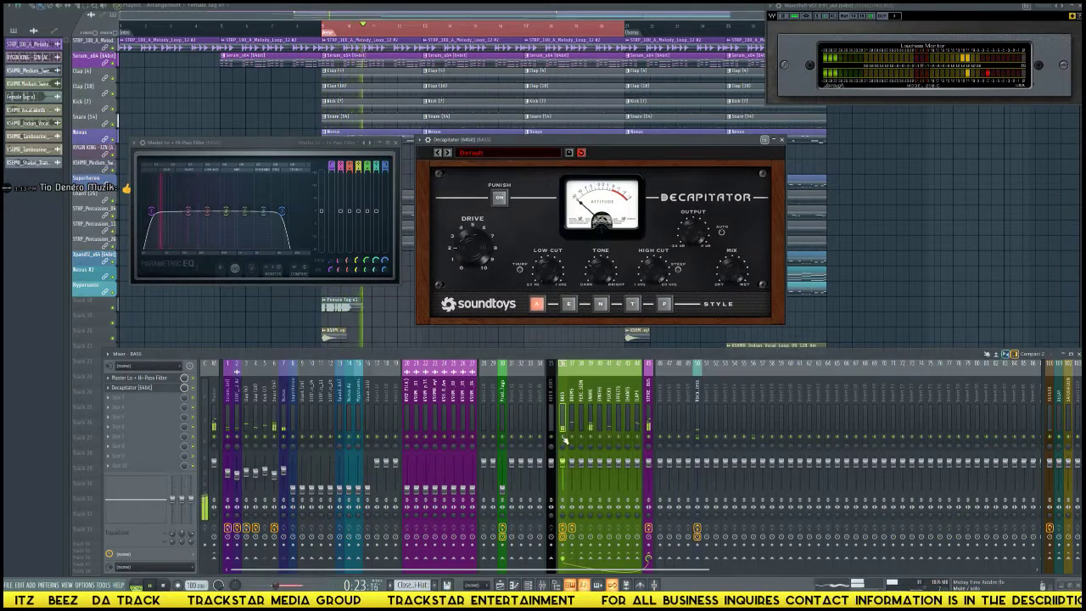
left_click(498, 198)
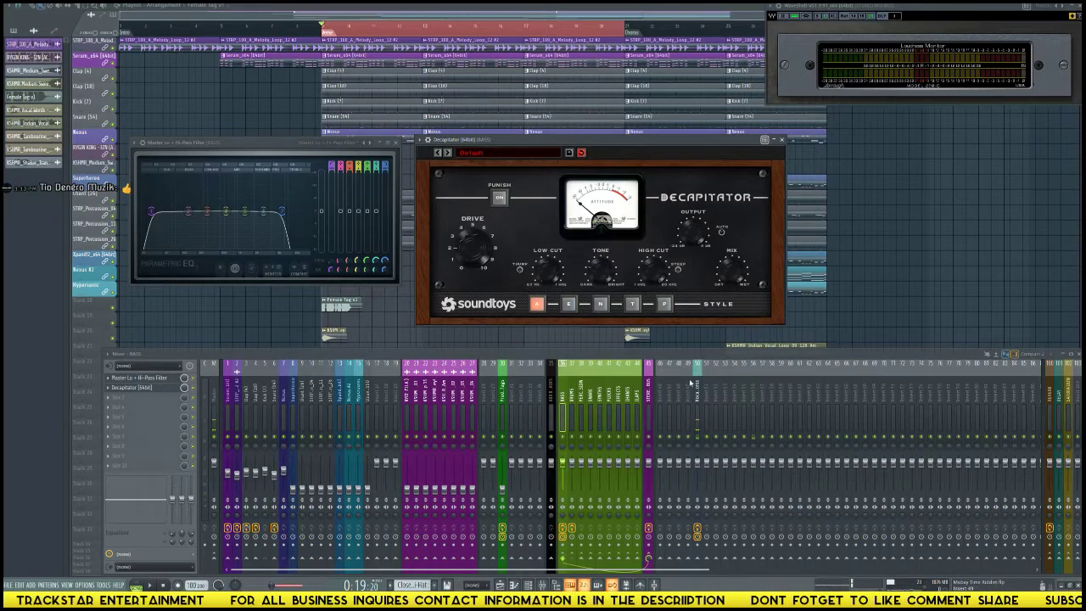
Load the stereo FabFilter Saturn in the first effect slot of the SATURATION track.
left_click(1066, 402)
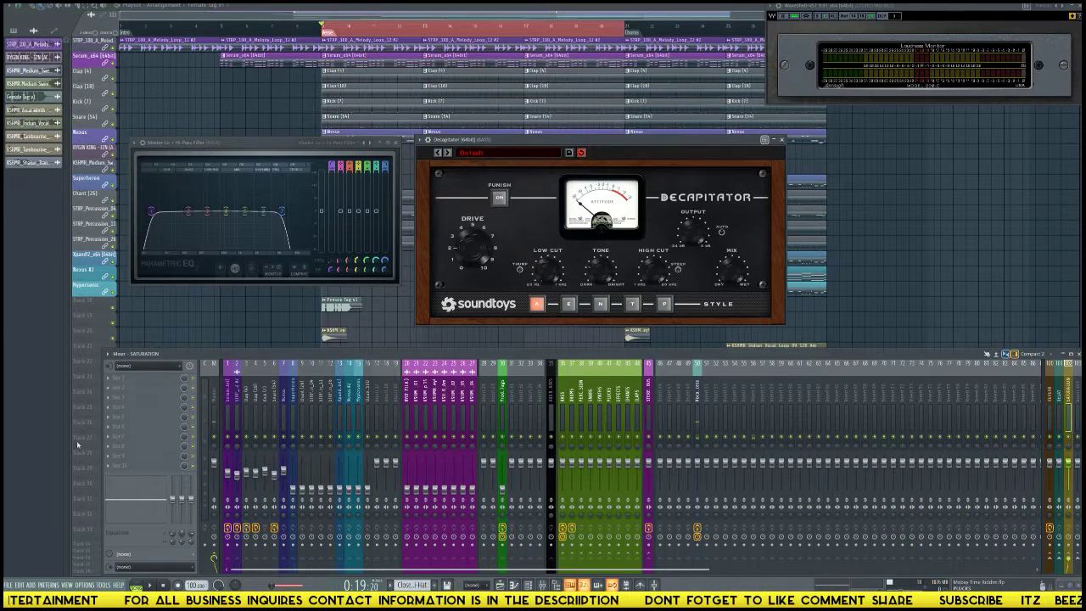
left_click(140, 376)
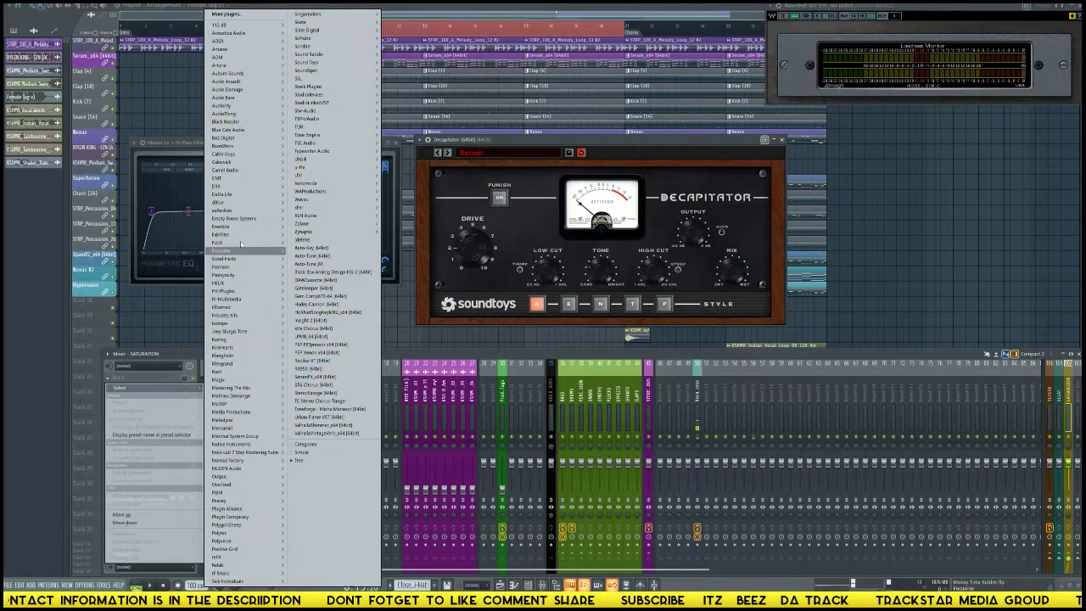
mouse_move(261, 238)
mouse_move(306, 243)
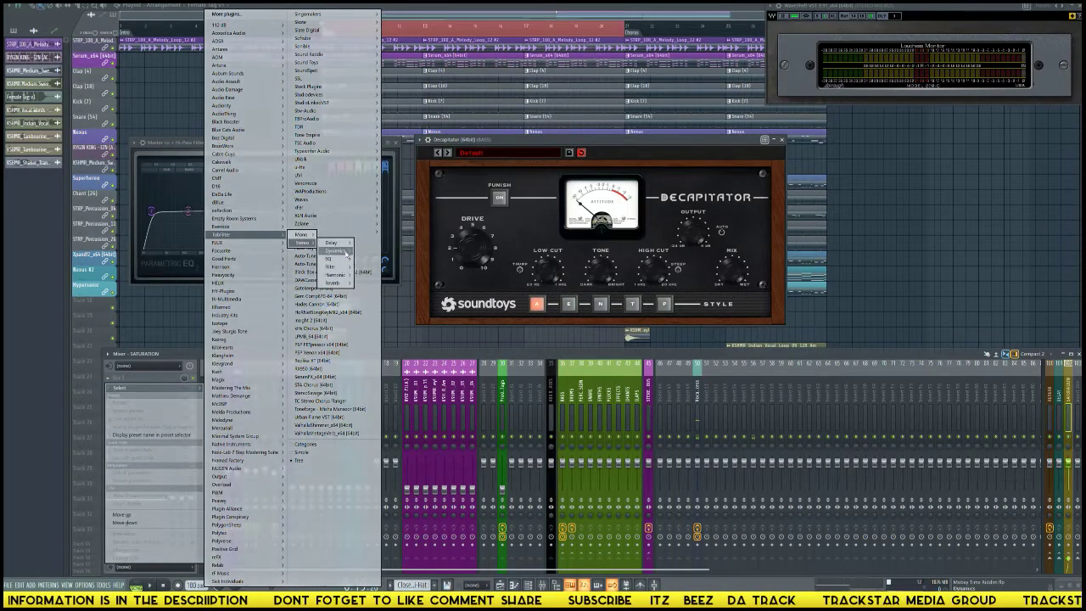
mouse_move(346, 252)
mouse_move(342, 276)
left_click(382, 276)
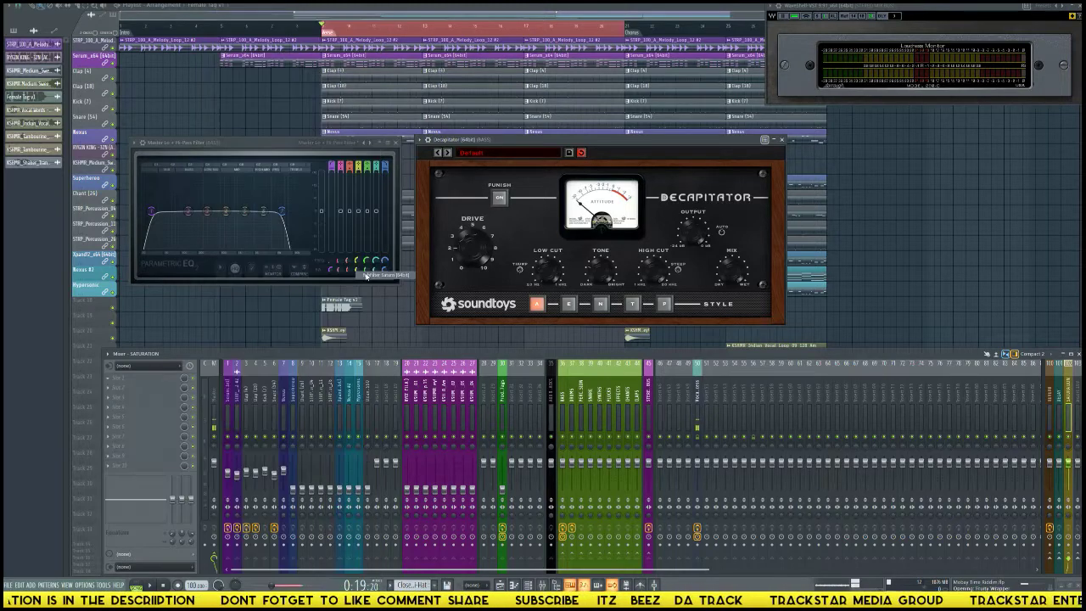
Solo the Nexus track, set Saturn on the SATURATION track to the 808 Designer drums preset and close its window.
left_click(562, 424)
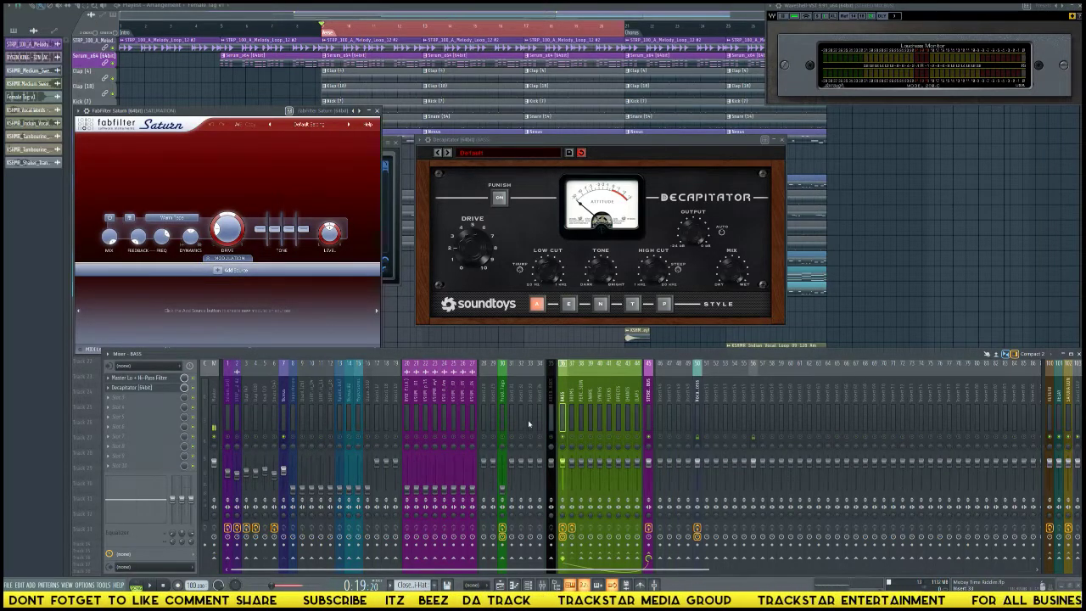
left_click(283, 428)
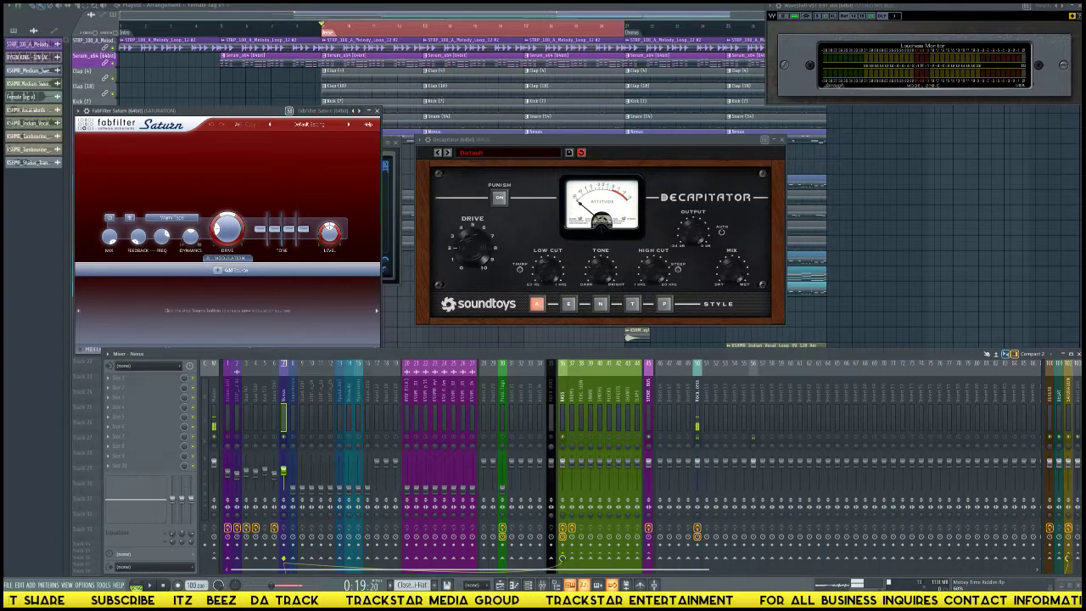
left_click(308, 125)
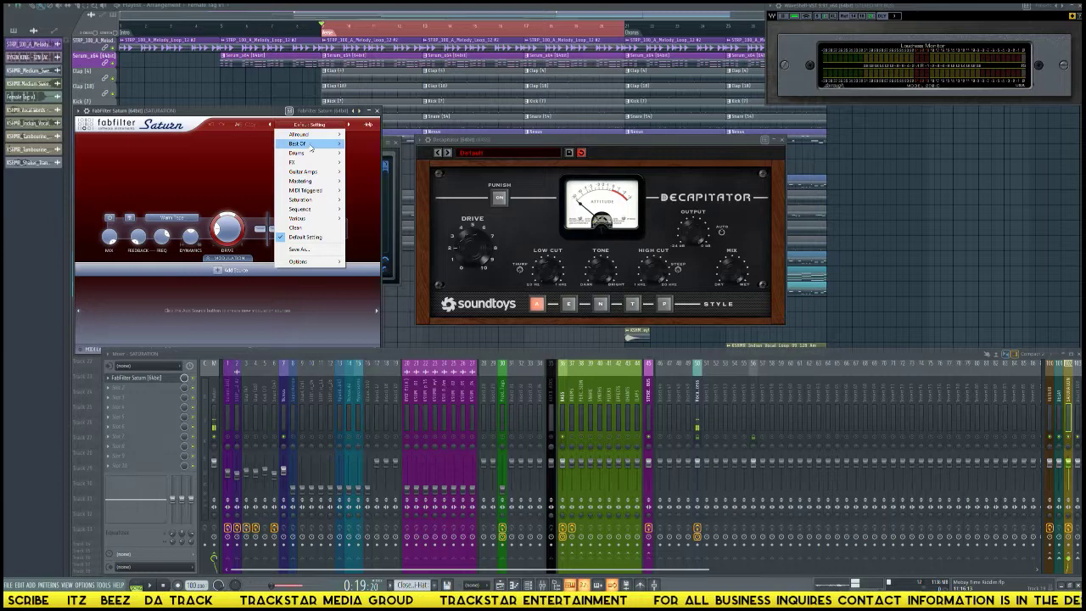
mouse_move(310, 145)
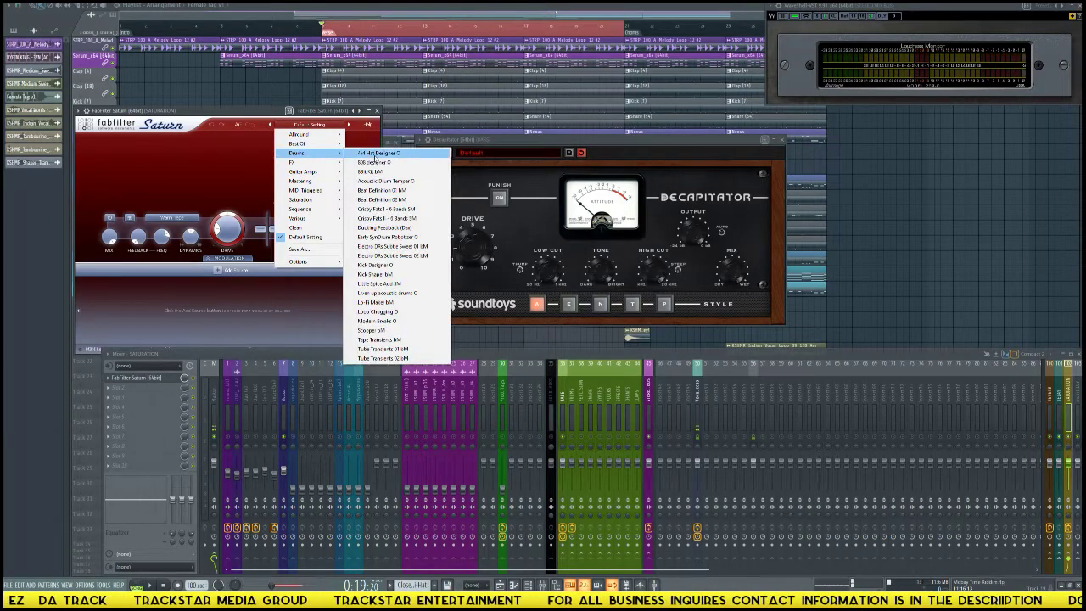
left_click(375, 157)
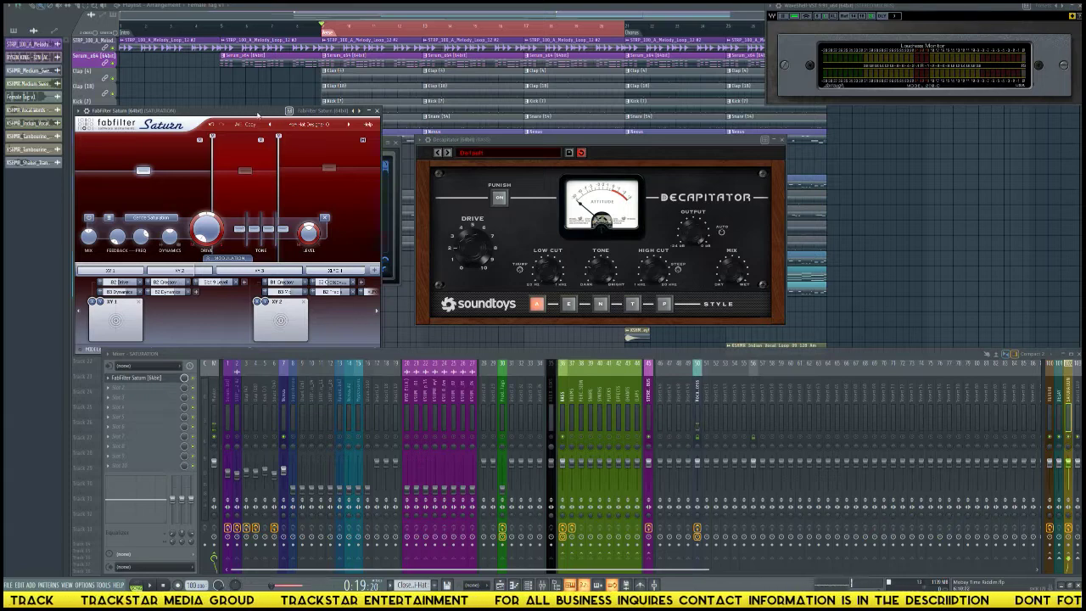
left_click_drag(257, 114, 335, 73)
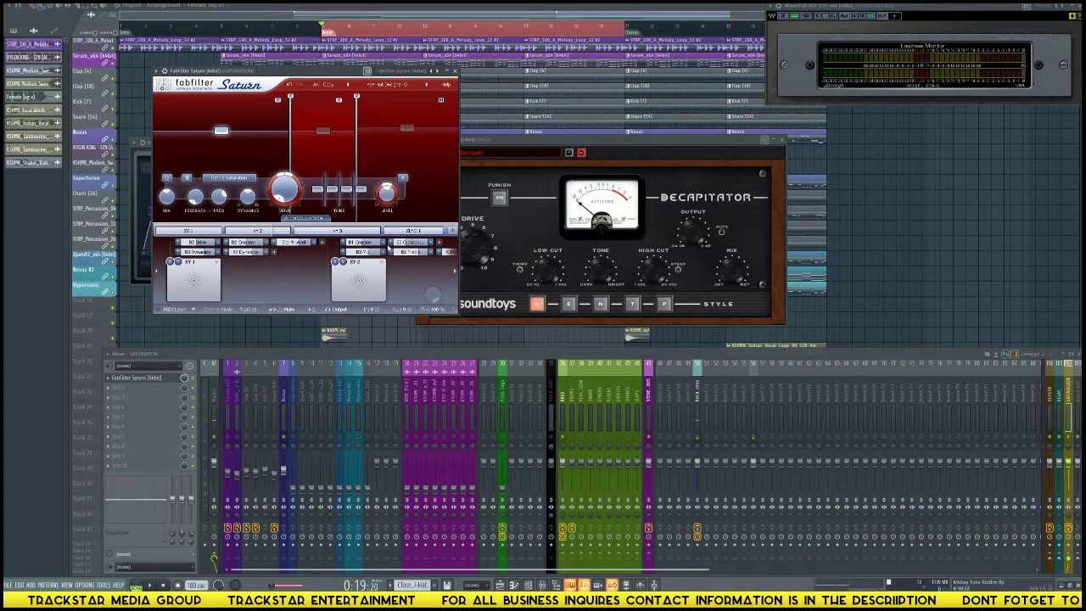
left_click(429, 87)
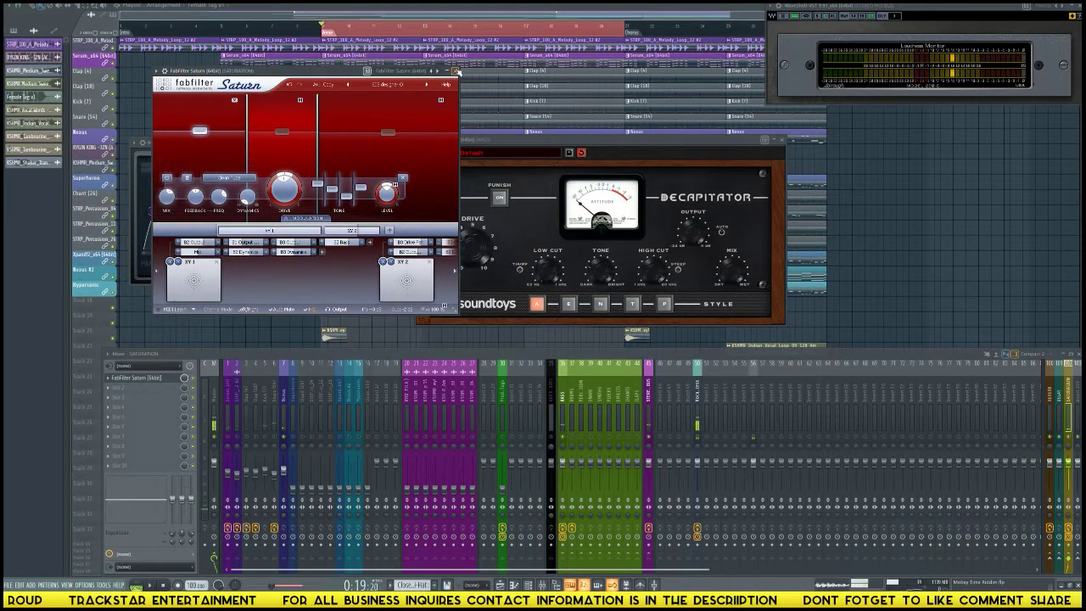
left_click(455, 72)
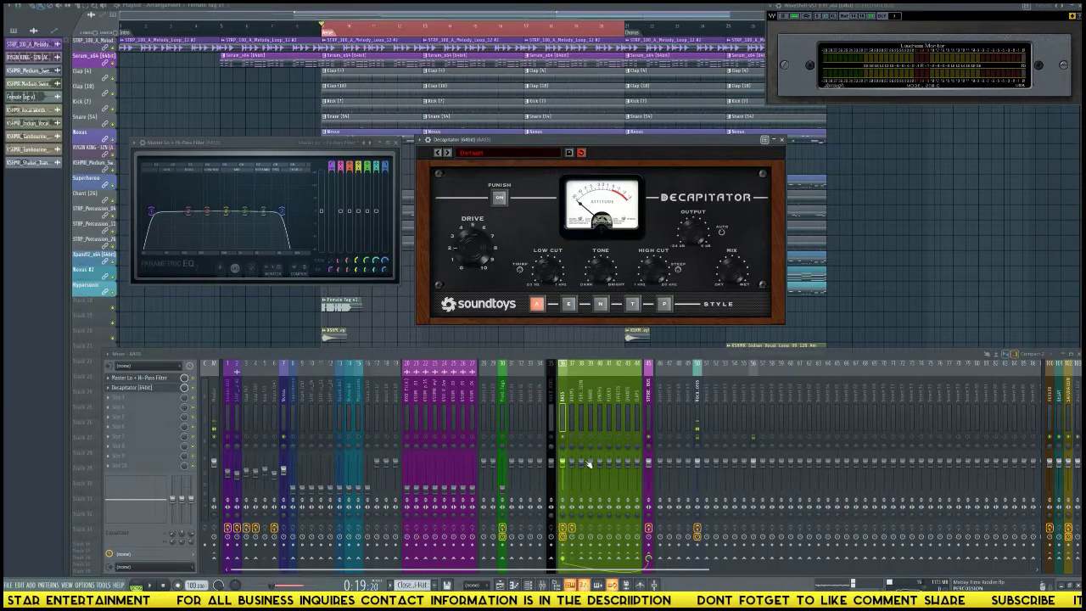
Play the verse with the Nexus track soloed and compare the Nexus track with the processed BASS bus.
left_click(283, 413)
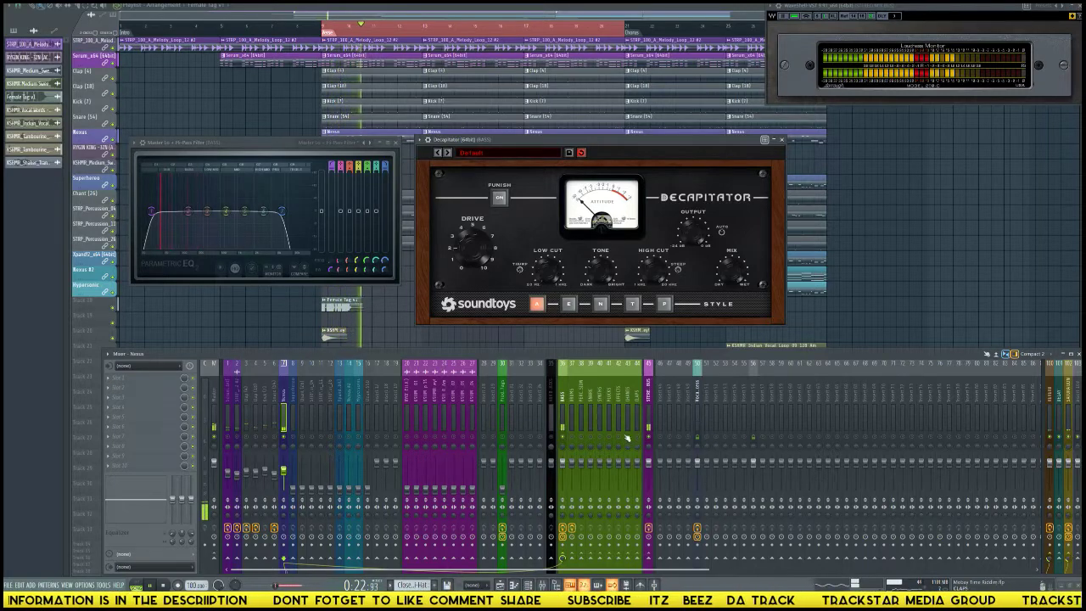
left_click(564, 416)
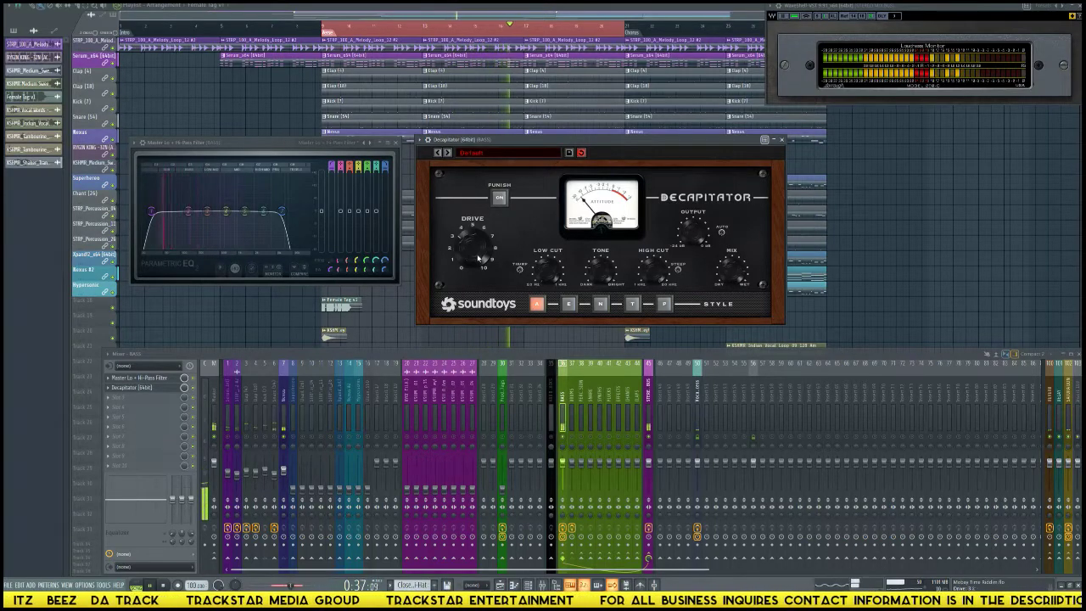
left_click(287, 420)
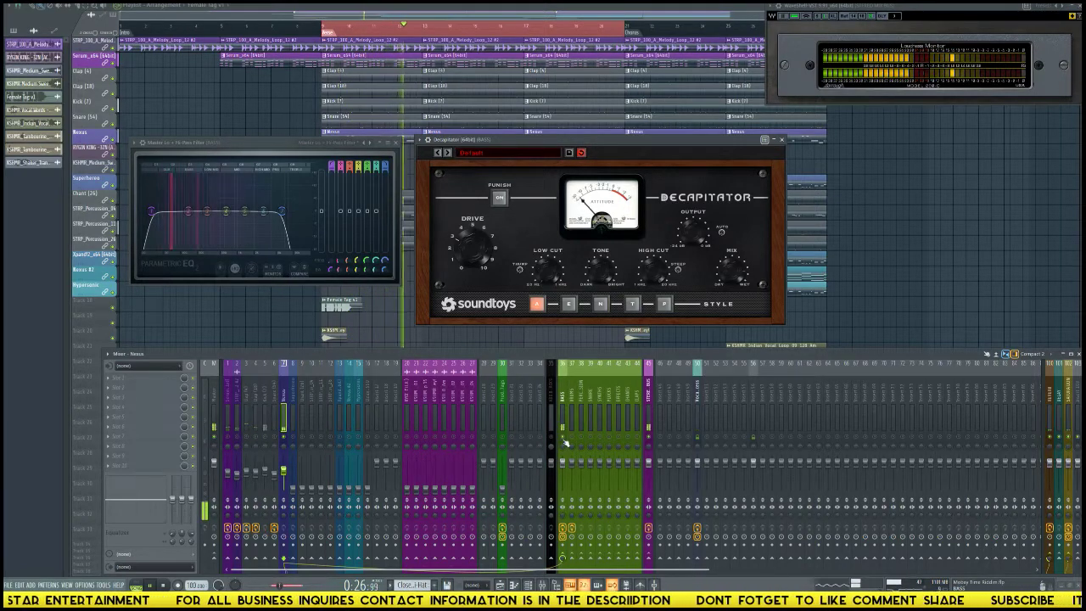
key("space")
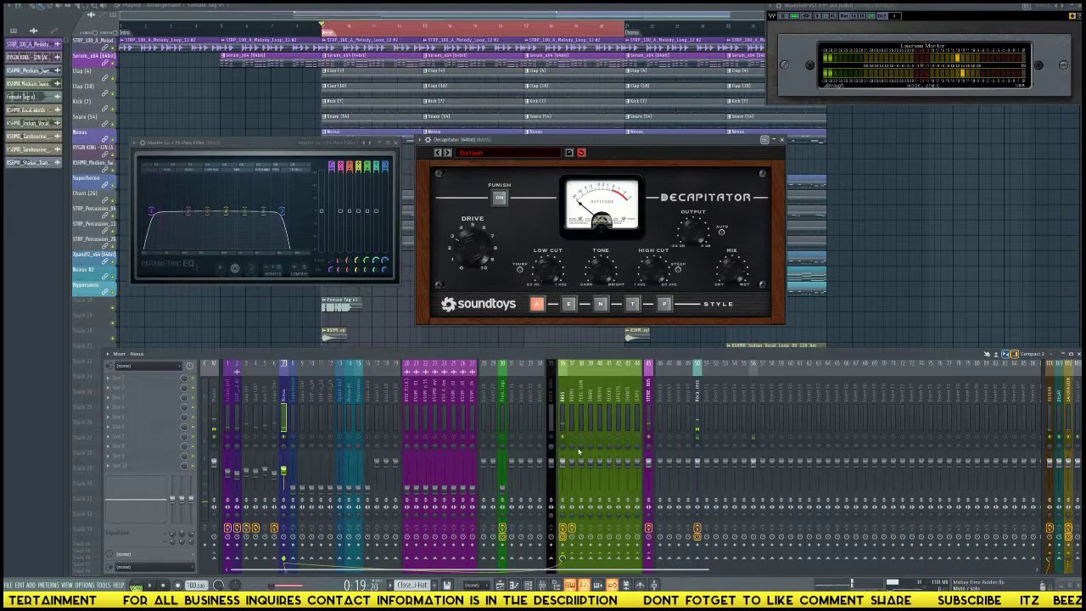
Unsolo the Nexus track, replay the verse in the full mix and check the Nexus track against the BASS and DRUMS buses.
key("space")
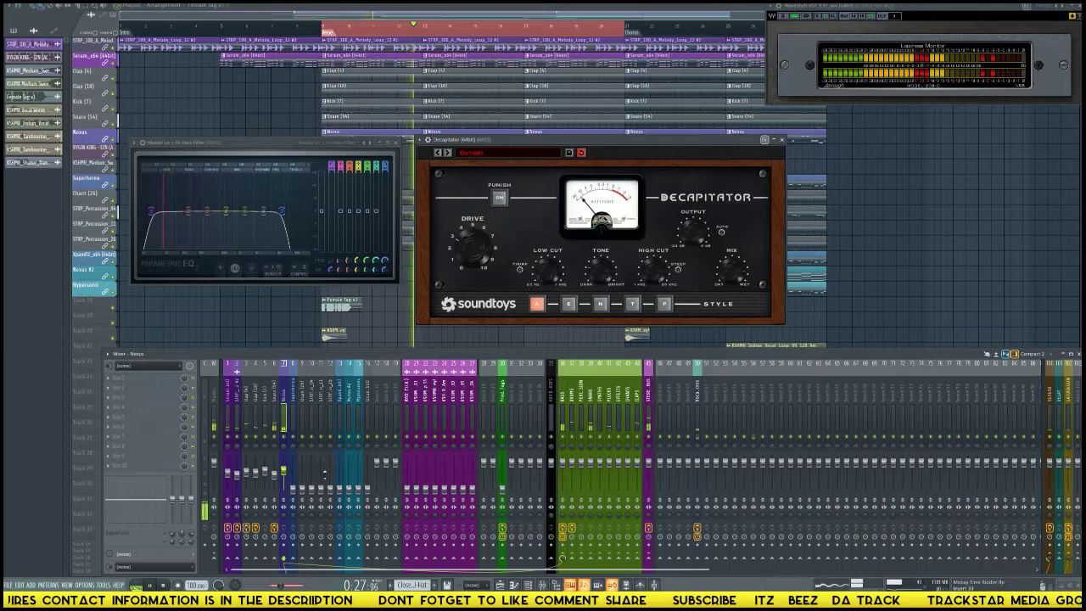
left_click(562, 420)
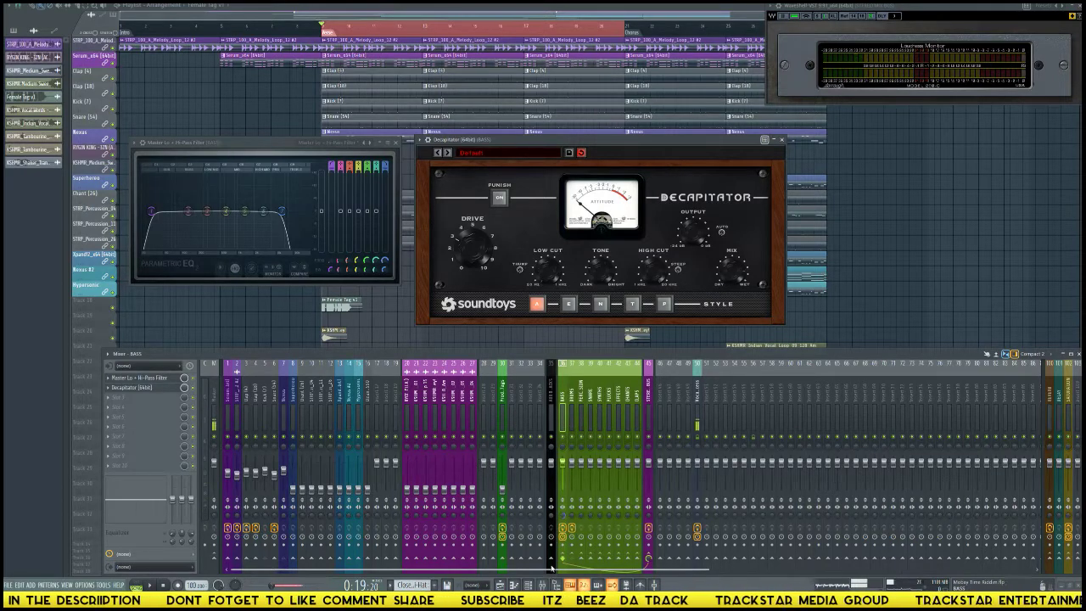
left_click(282, 419)
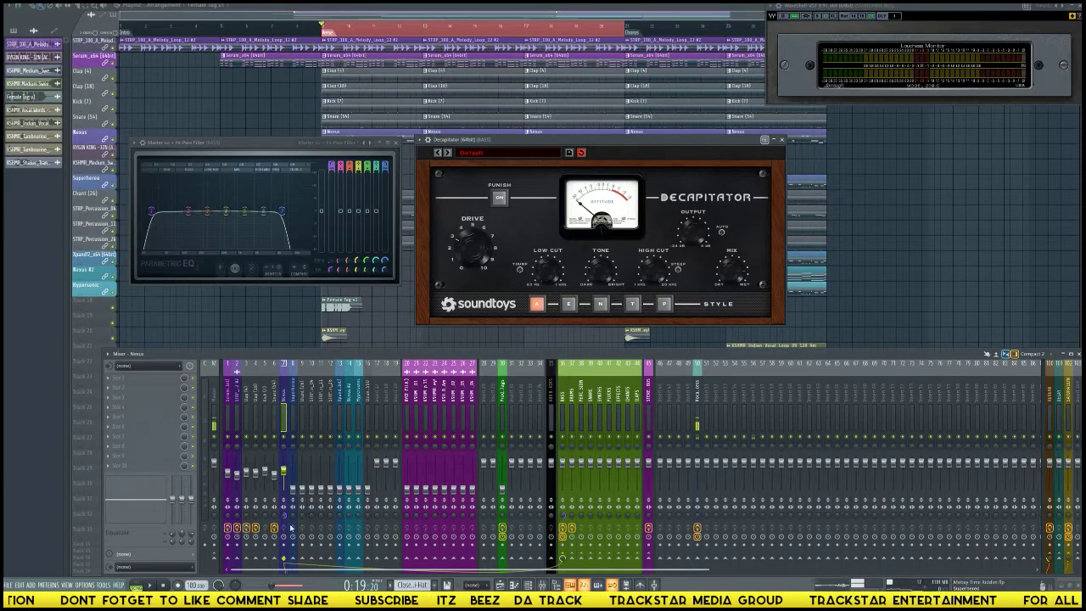
key("space")
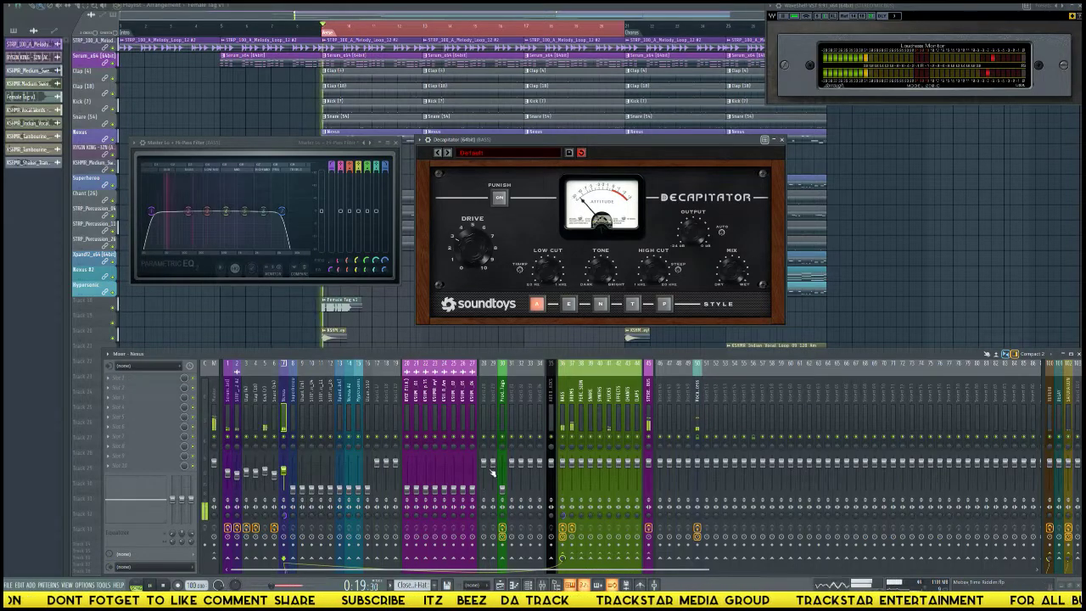
left_click(572, 420)
key("space")
Load the stereo FabFilter Pro-C 2 compressor in the third effect slot of the BASS bus.
left_click(564, 411)
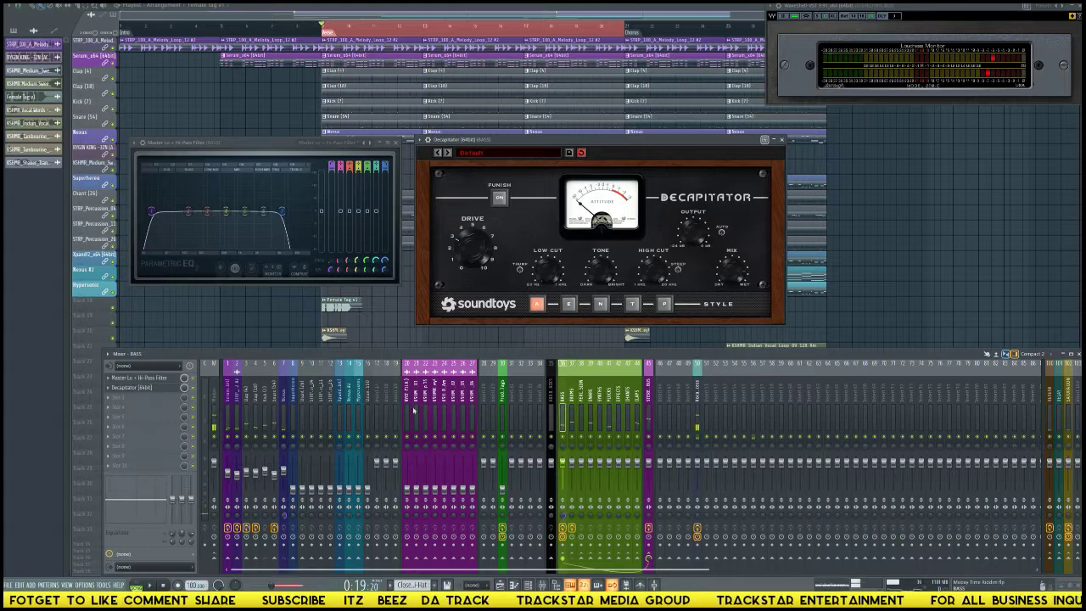
left_click(164, 397)
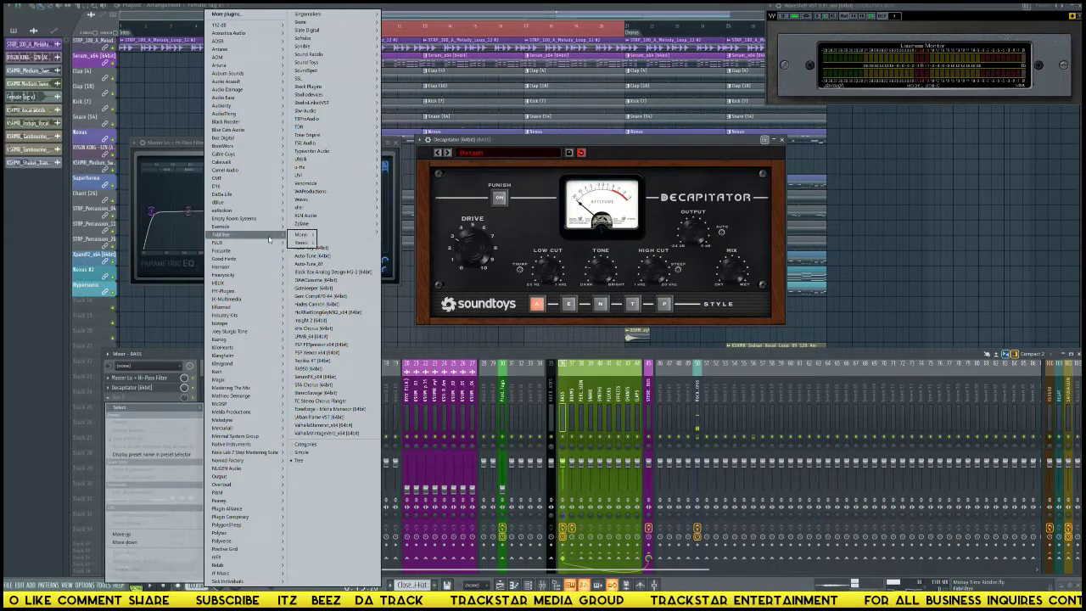
mouse_move(307, 245)
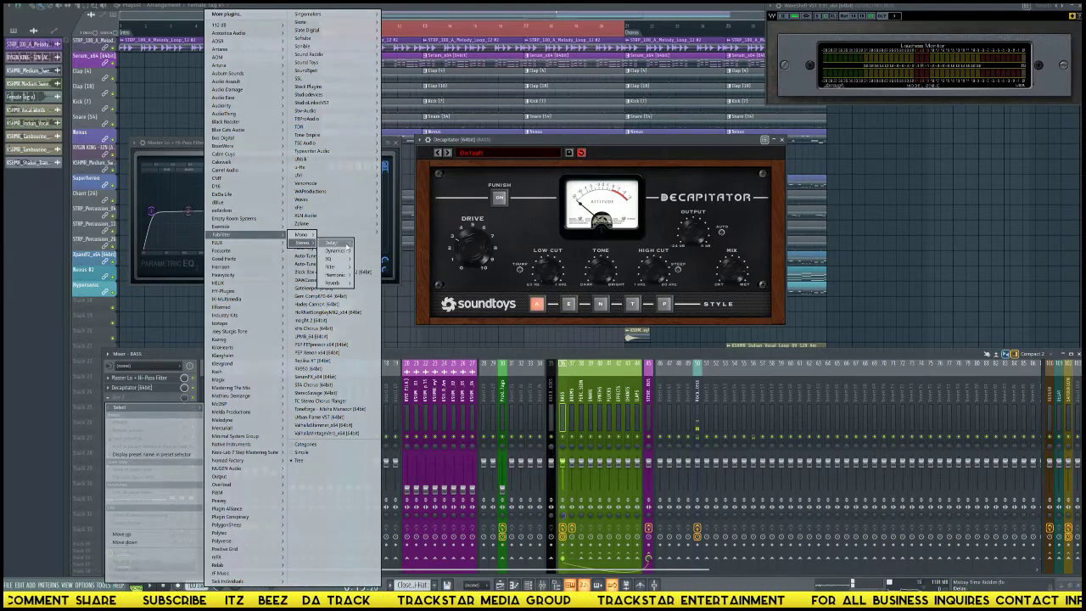
left_click(397, 256)
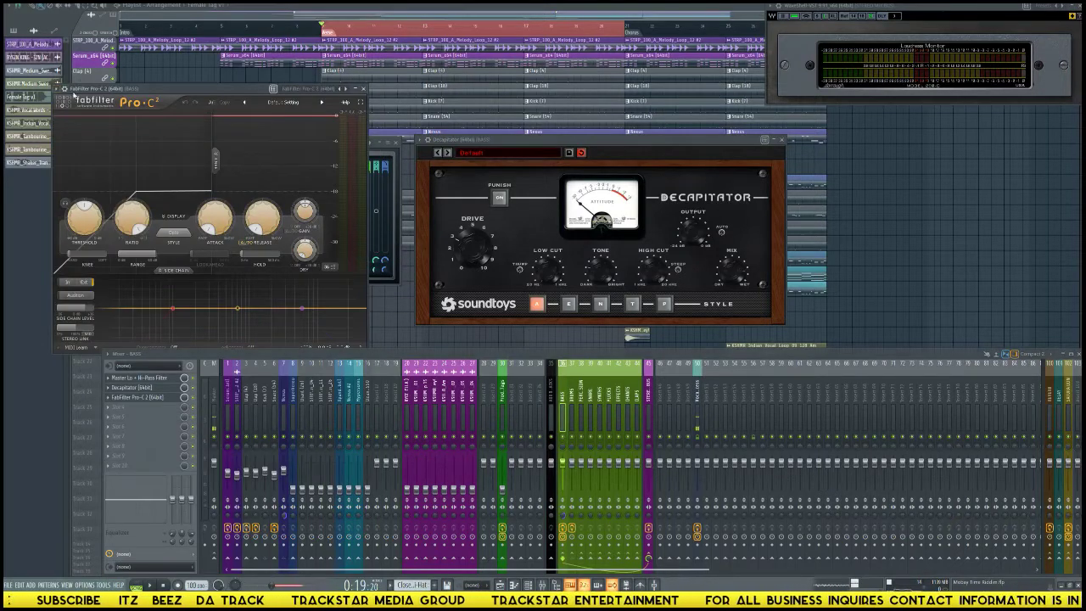
Set up the stereo side chain input in Pro-C 2's processing connections, return to the compressor and bring its window into clear view.
left_click(74, 97)
left_click(80, 101)
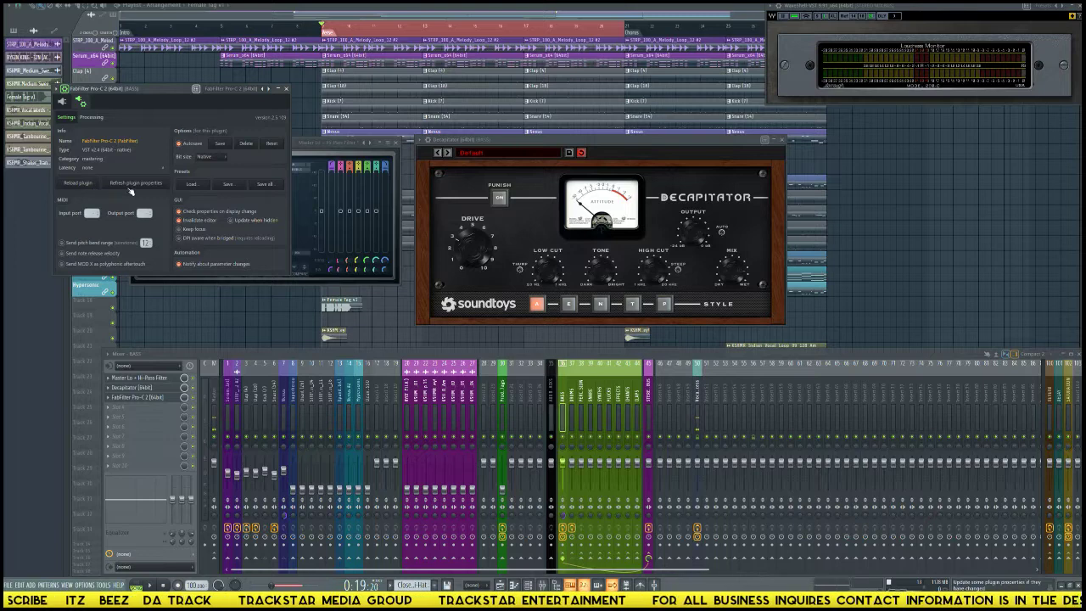
left_click(89, 117)
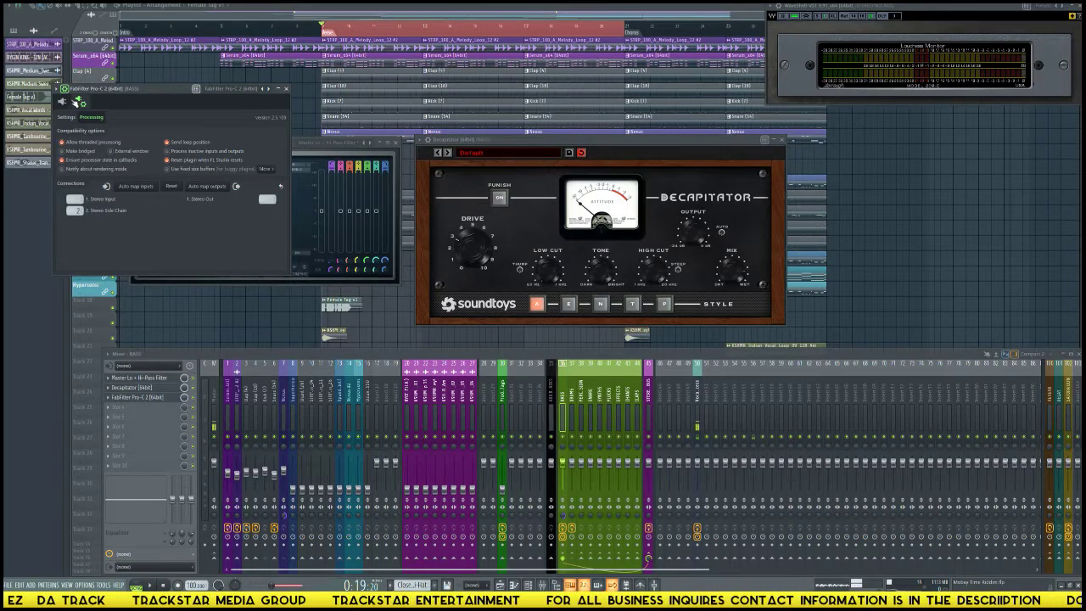
left_click(62, 101)
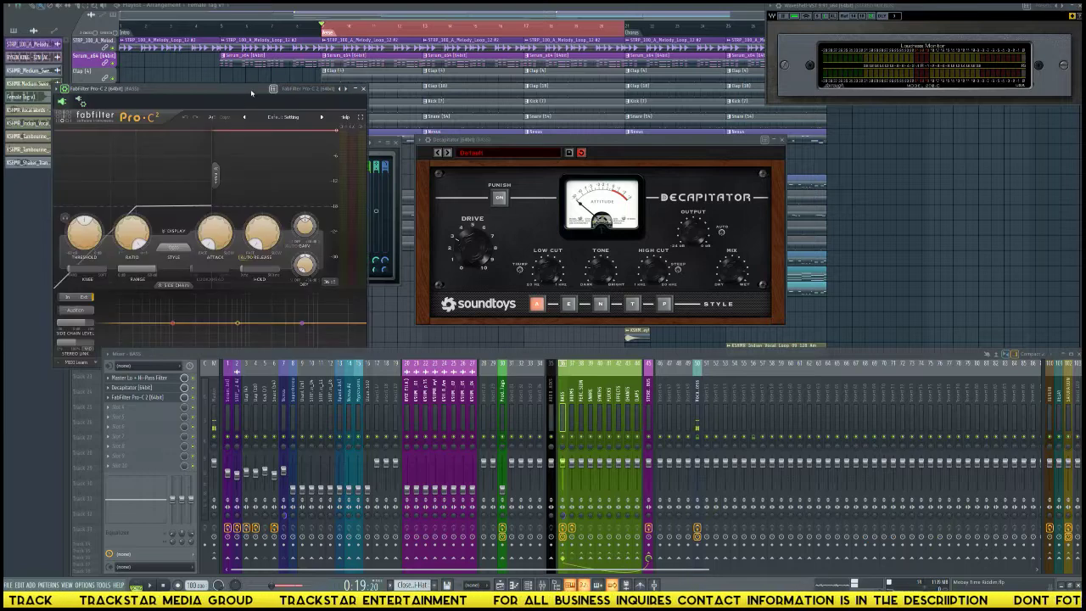
left_click_drag(251, 93, 415, 56)
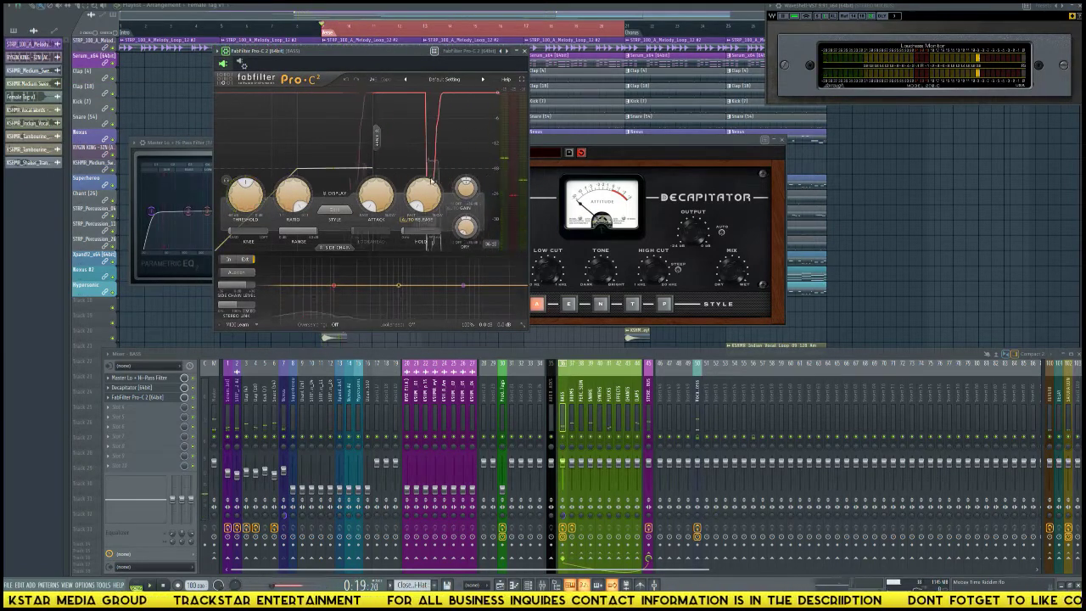
Enlarge Pro-C 2 to full screen and try a side chain level of -12 dB.
left_click(521, 78)
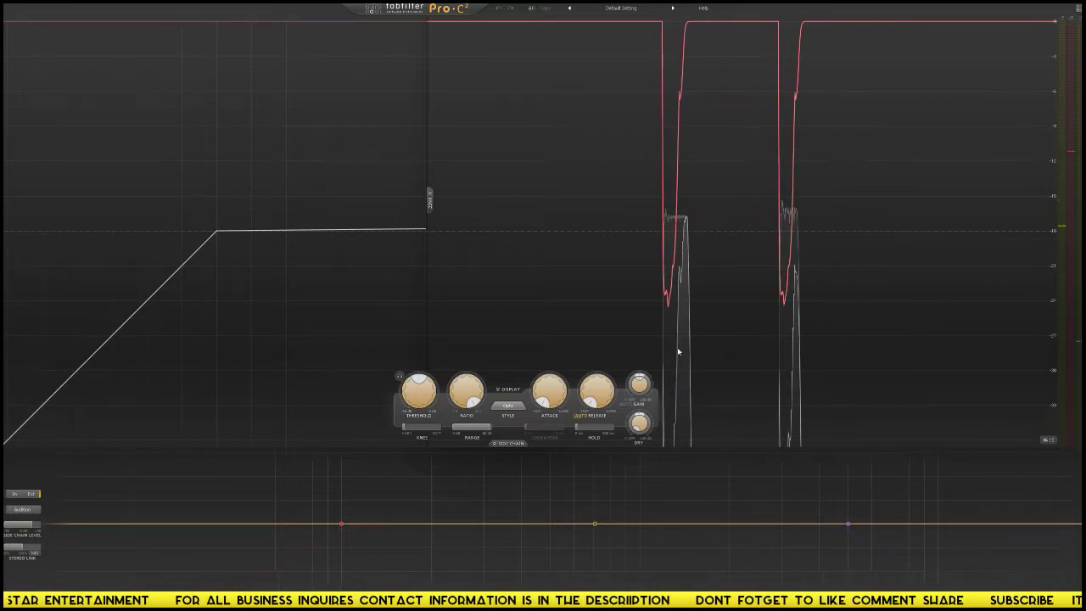
double_click(29, 526)
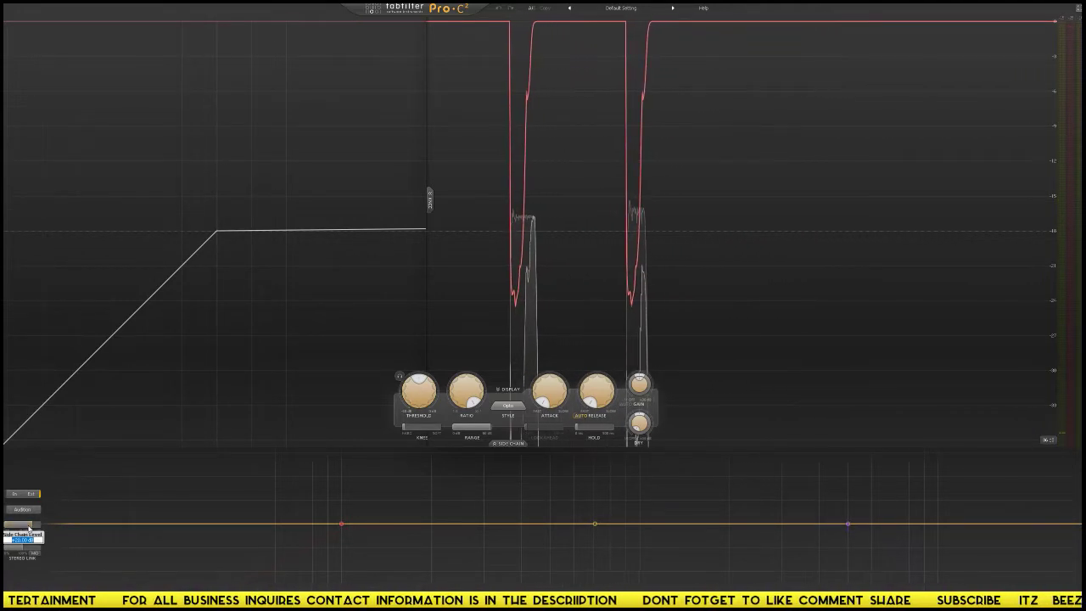
type("-12")
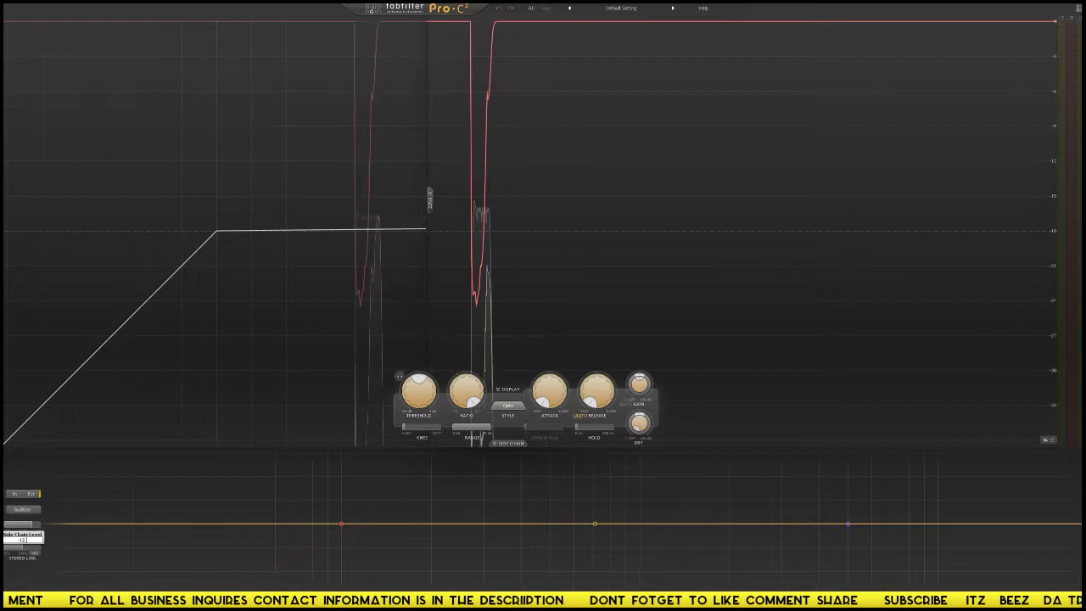
key("Return")
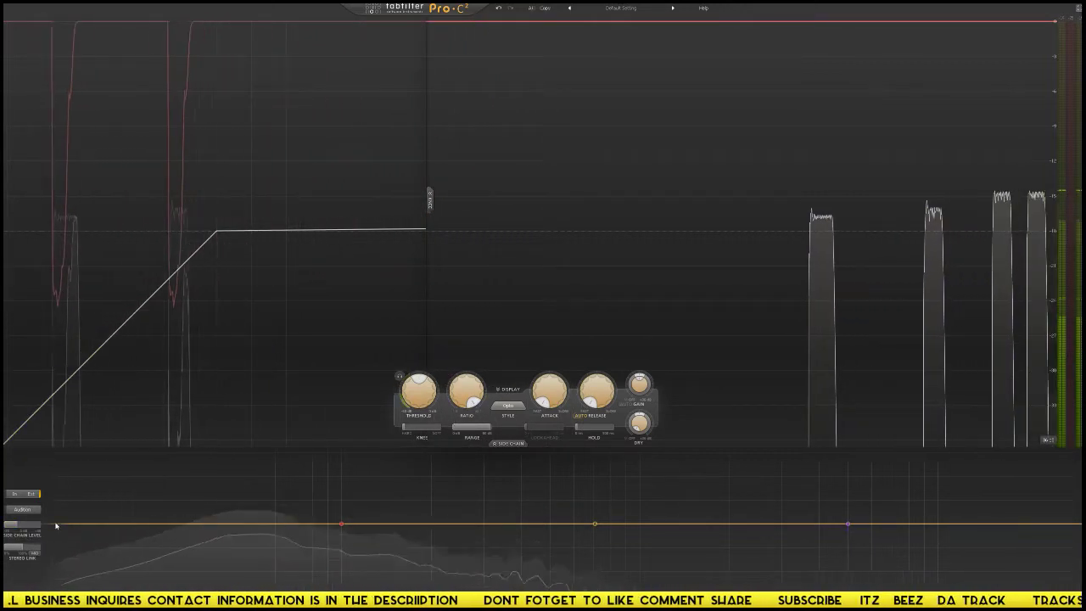
Set Pro-C 2's side chain level to 12.6 dB and restore the plugin window to its normal size.
double_click(24, 526)
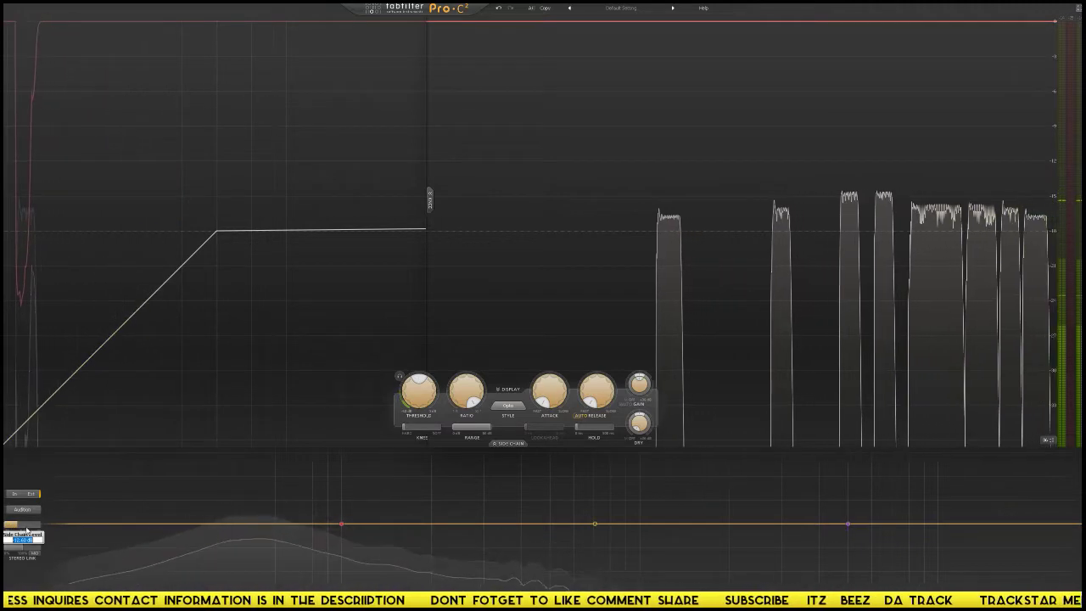
type("12.6")
key("Return")
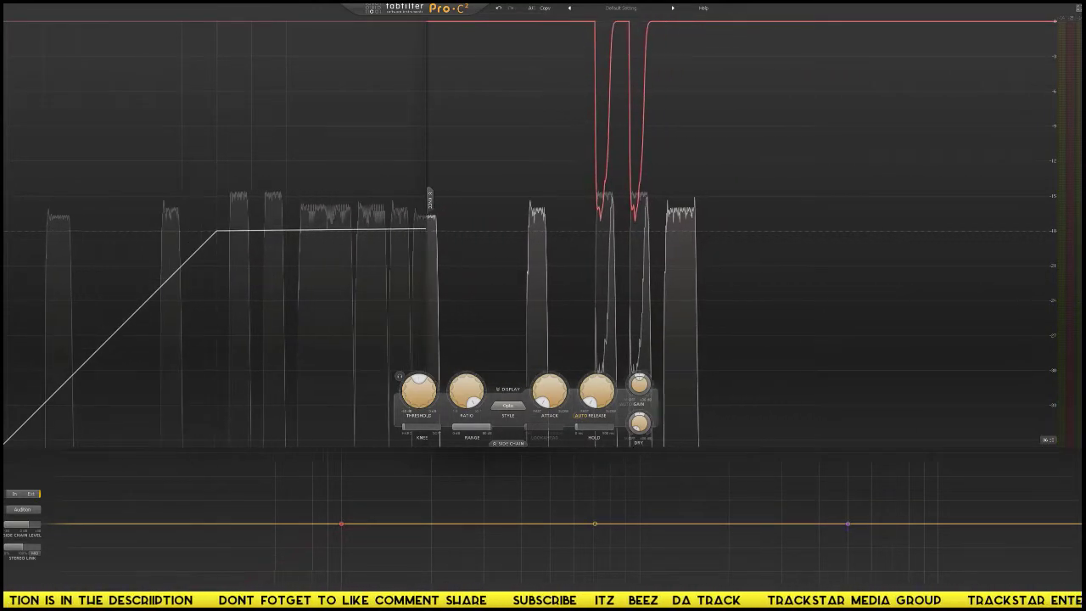
left_click(1070, 16)
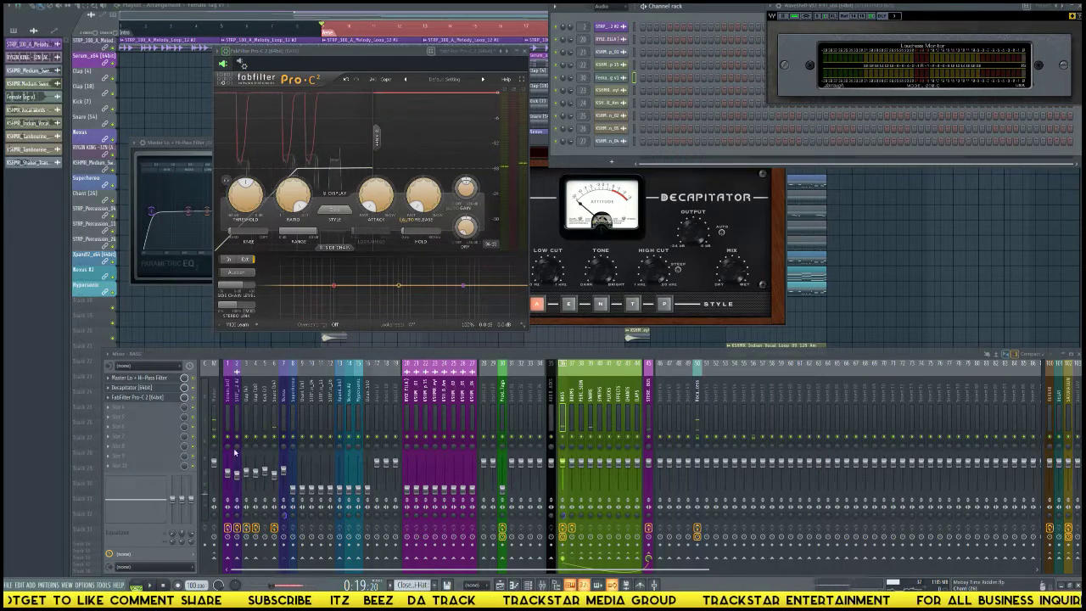
Adjust the Serum and melody loop faders together, then raise the Chant track's fader and solo it.
left_click(237, 424)
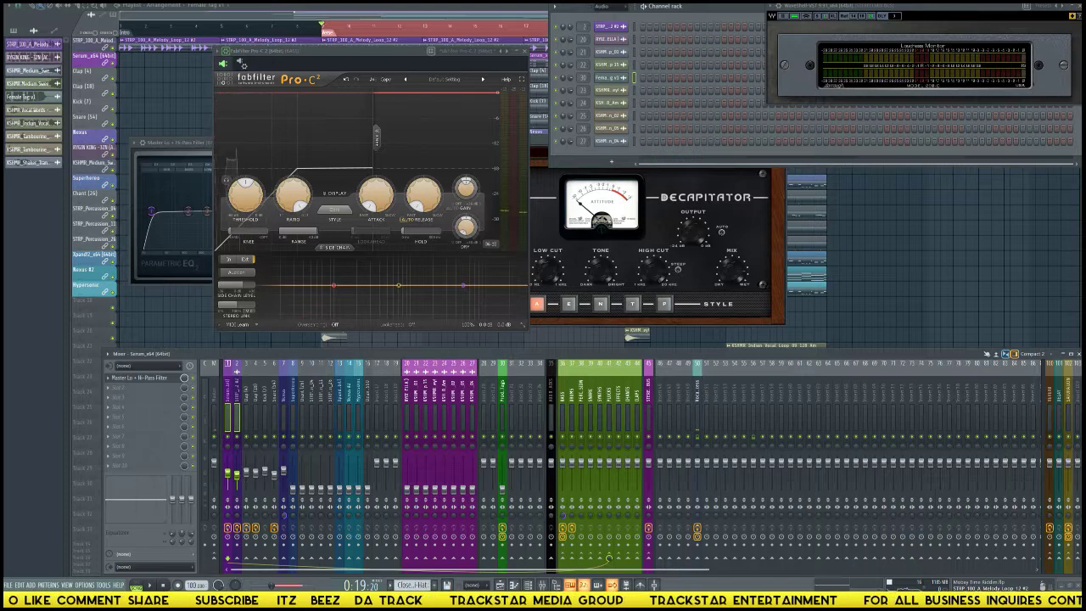
left_click(239, 477)
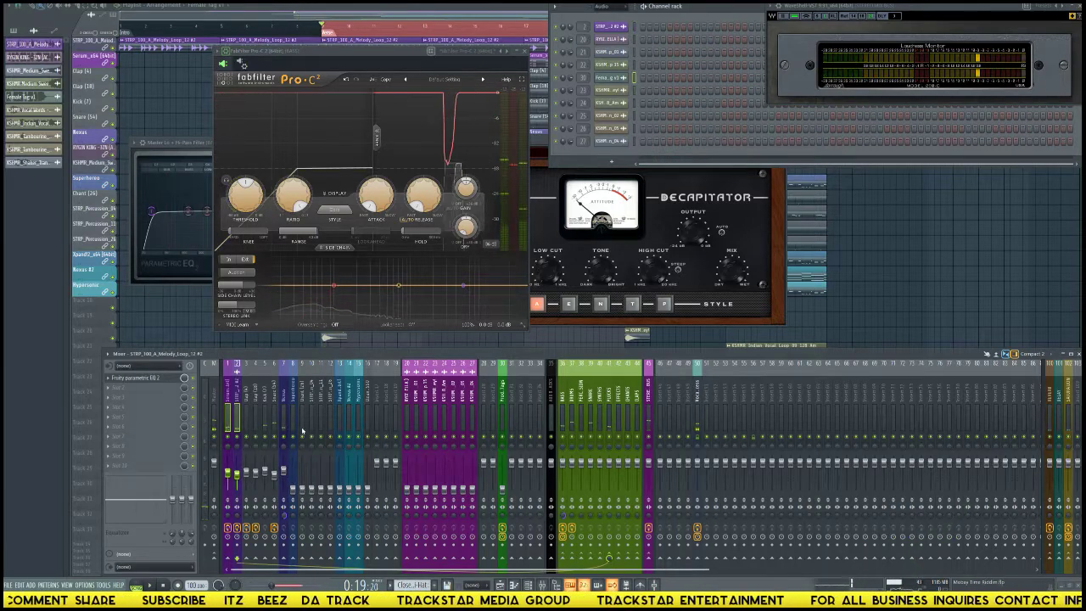
left_click(304, 492)
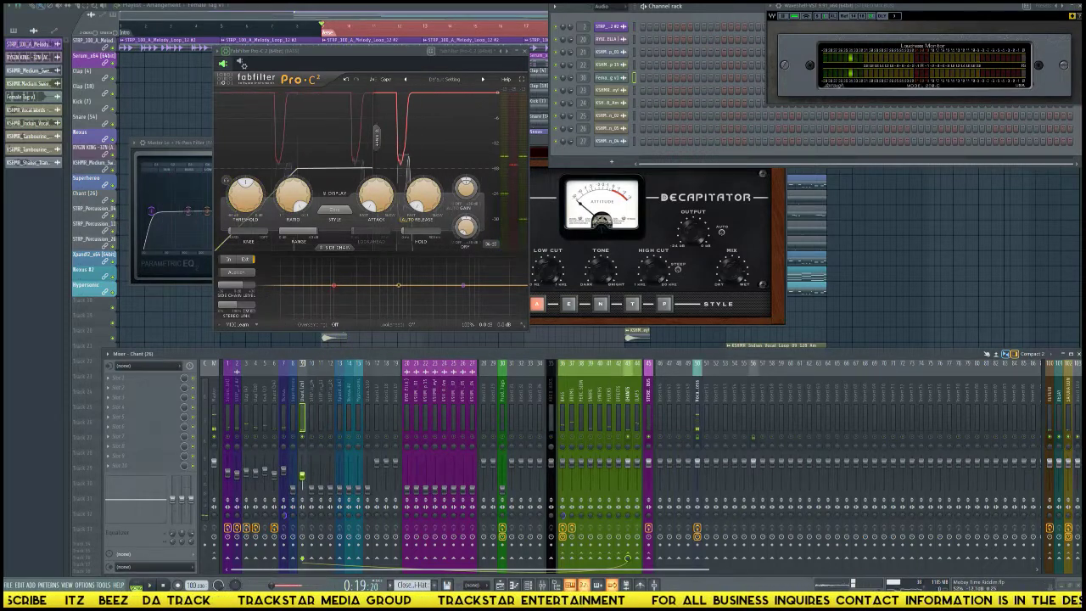
Load Fruity Parametric EQ 2 in the first slot of the Chant track, boost its highest band and place its window beside the compressor.
left_click(144, 392)
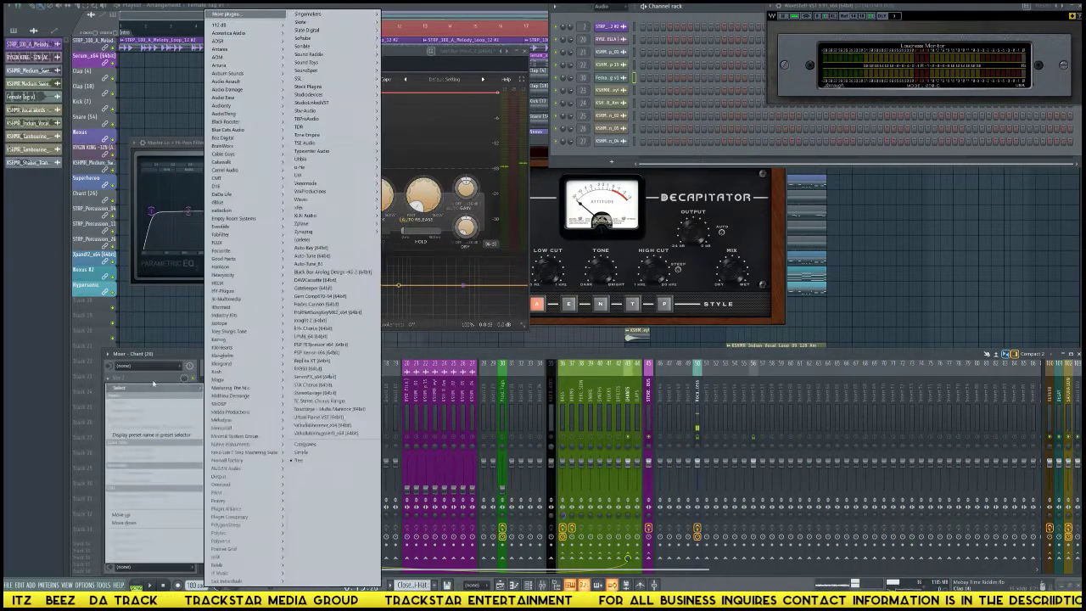
mouse_move(362, 89)
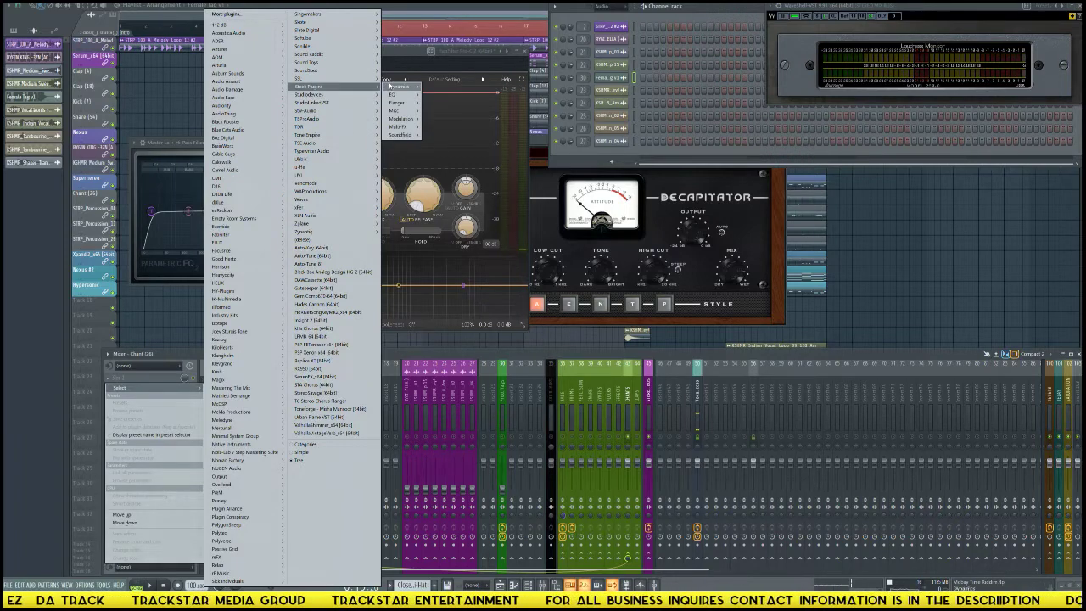
left_click(451, 95)
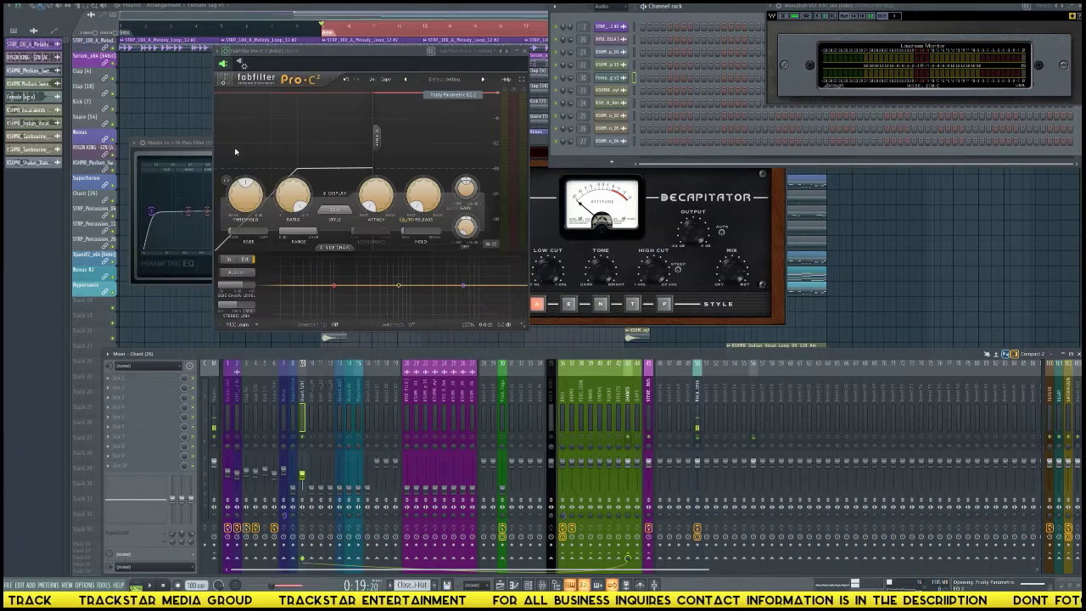
left_click_drag(203, 157, 205, 147)
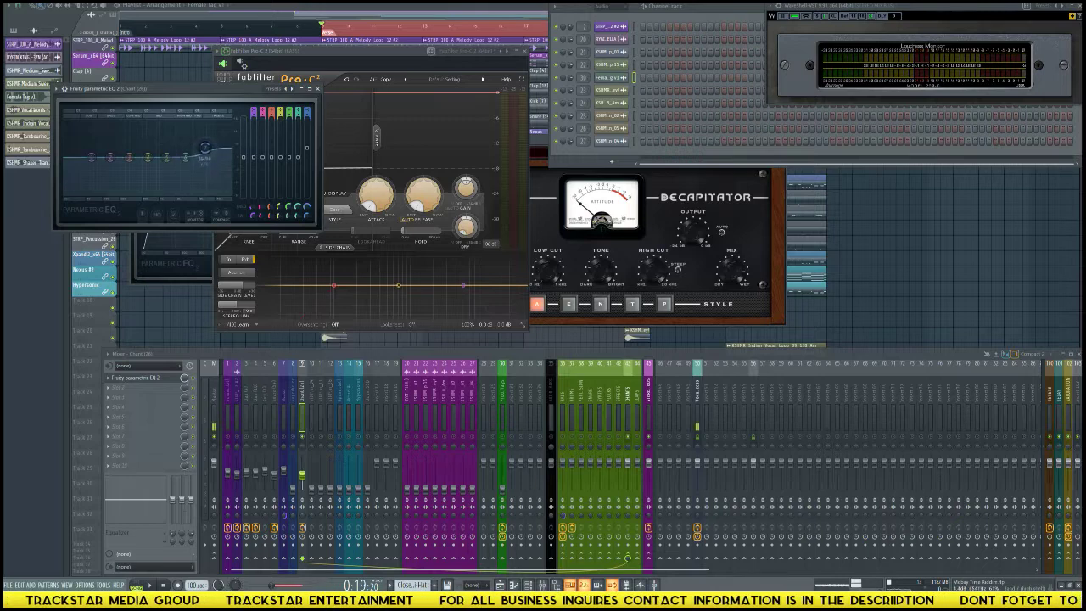
left_click_drag(212, 93, 612, 138)
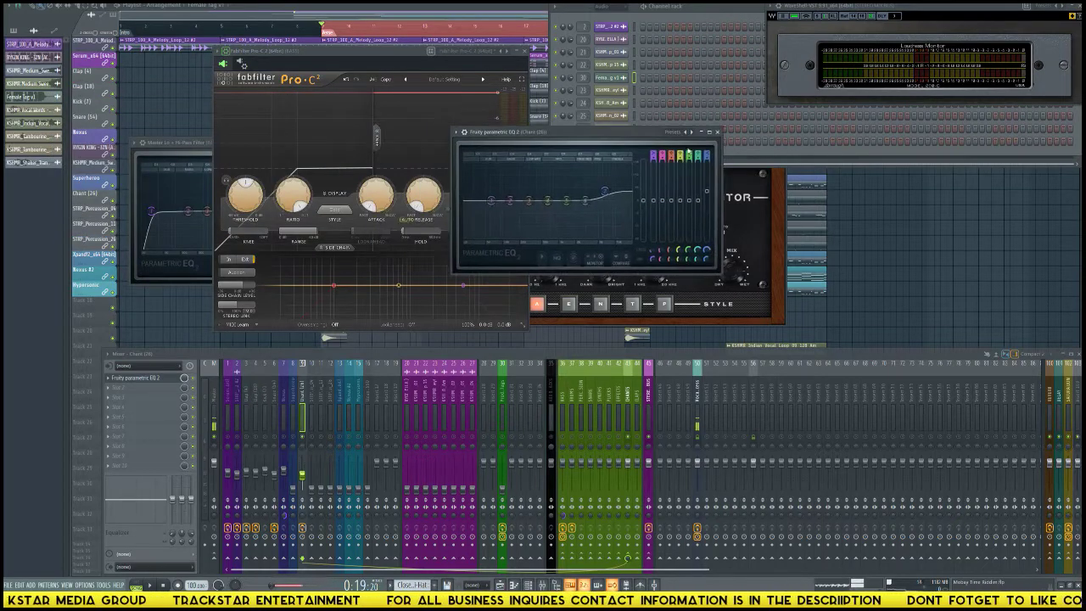
Change band 1 of the Chant track's EQ to a high-pass filter and move its cutoff just above band 3.
right_click(692, 133)
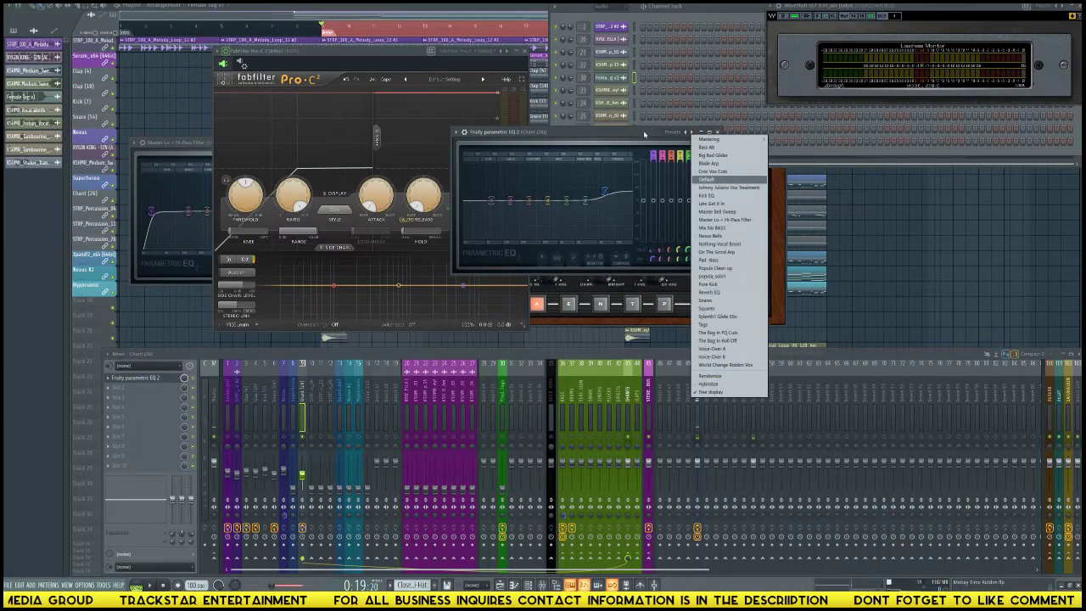
left_click(664, 155)
left_click_drag(653, 155, 653, 172)
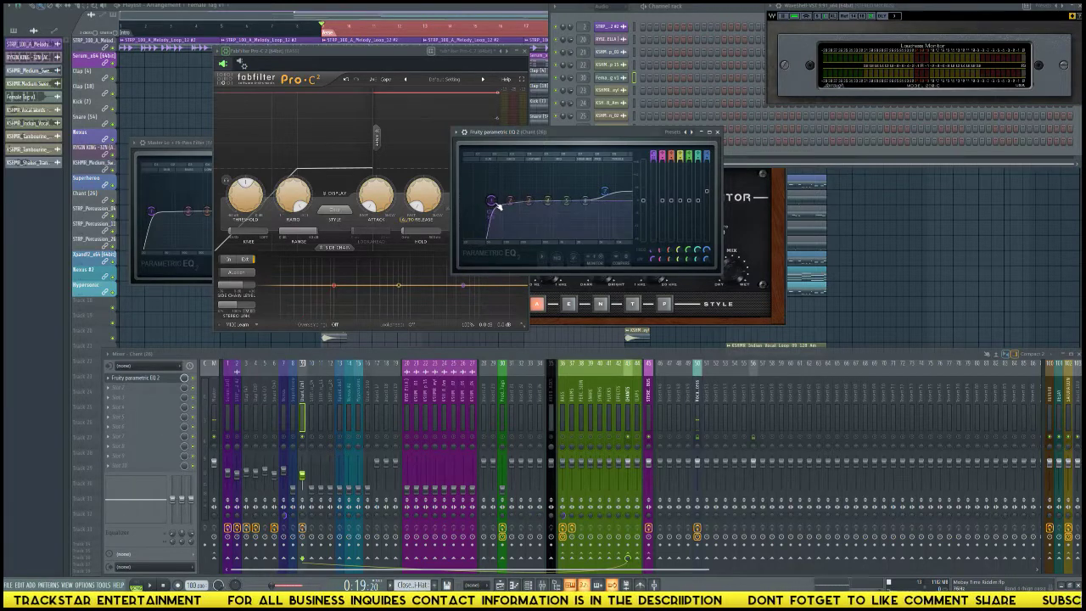
left_click_drag(493, 200, 530, 200)
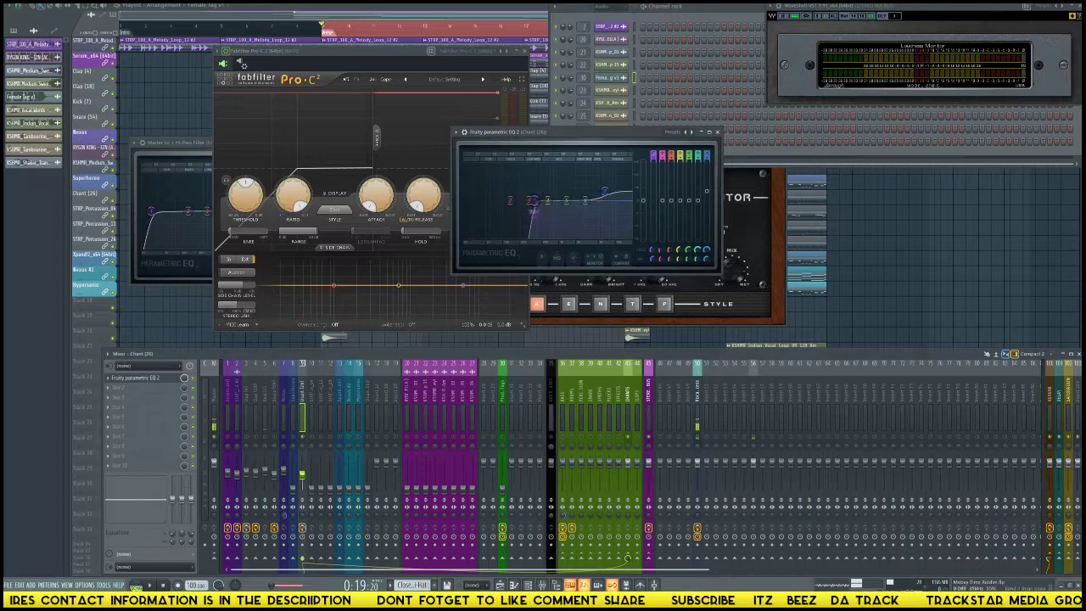
left_click_drag(535, 201, 540, 202)
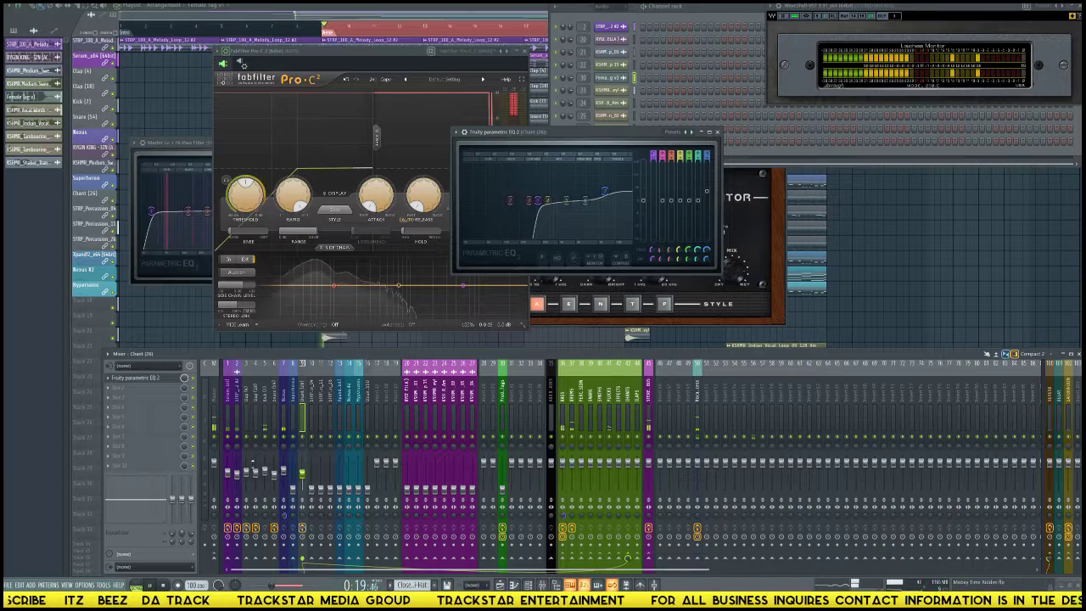
Raise the STRP_Percussion_04 track's fader and load Fruity Parametric EQ 2 in its first effect slot.
left_click(313, 490)
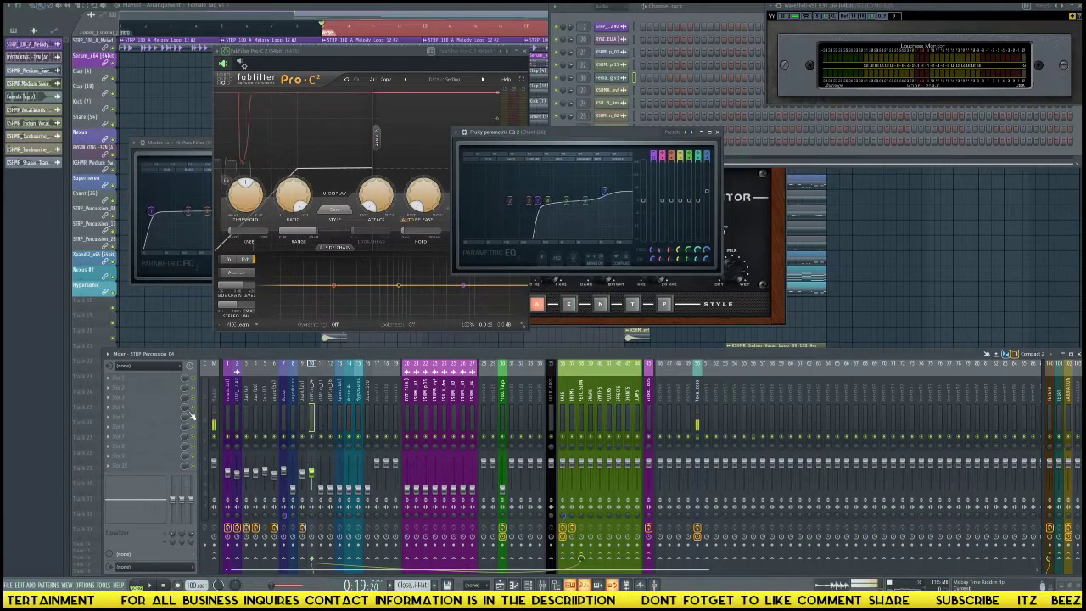
left_click(185, 376)
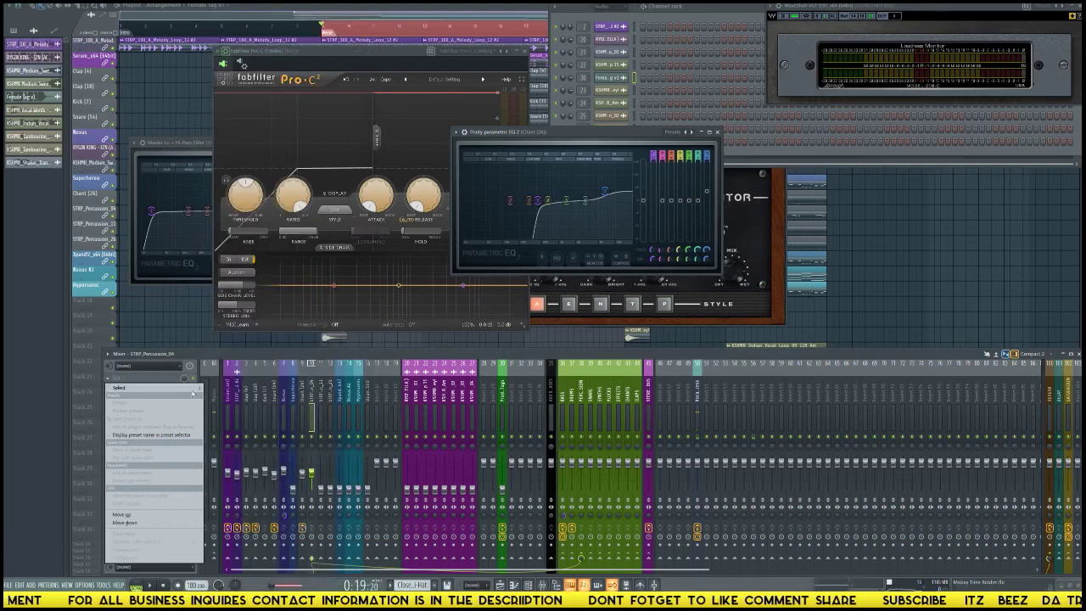
mouse_move(136, 387)
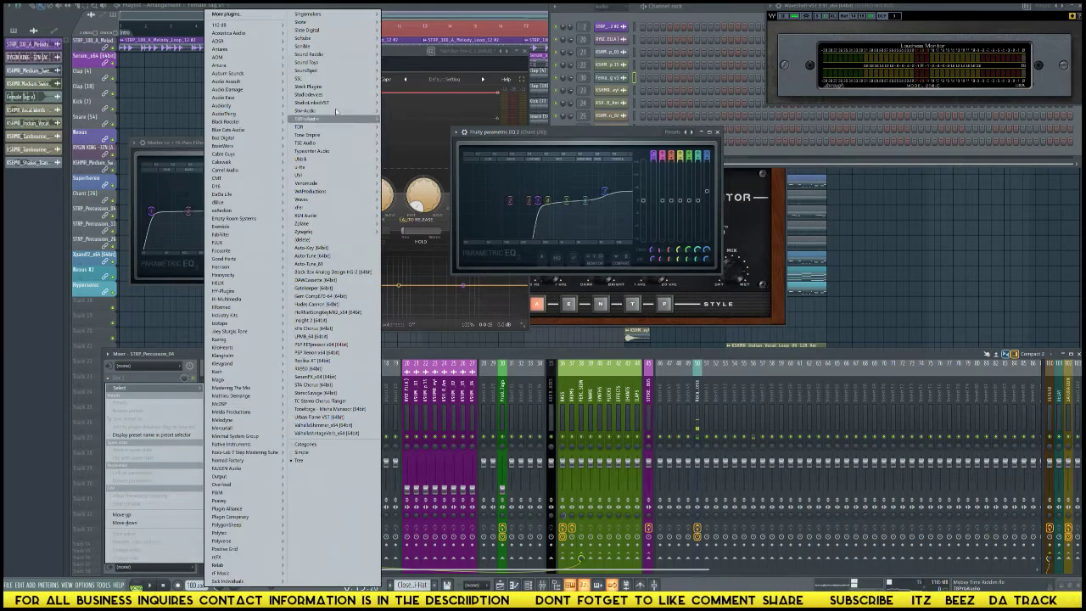
mouse_move(322, 86)
mouse_move(396, 94)
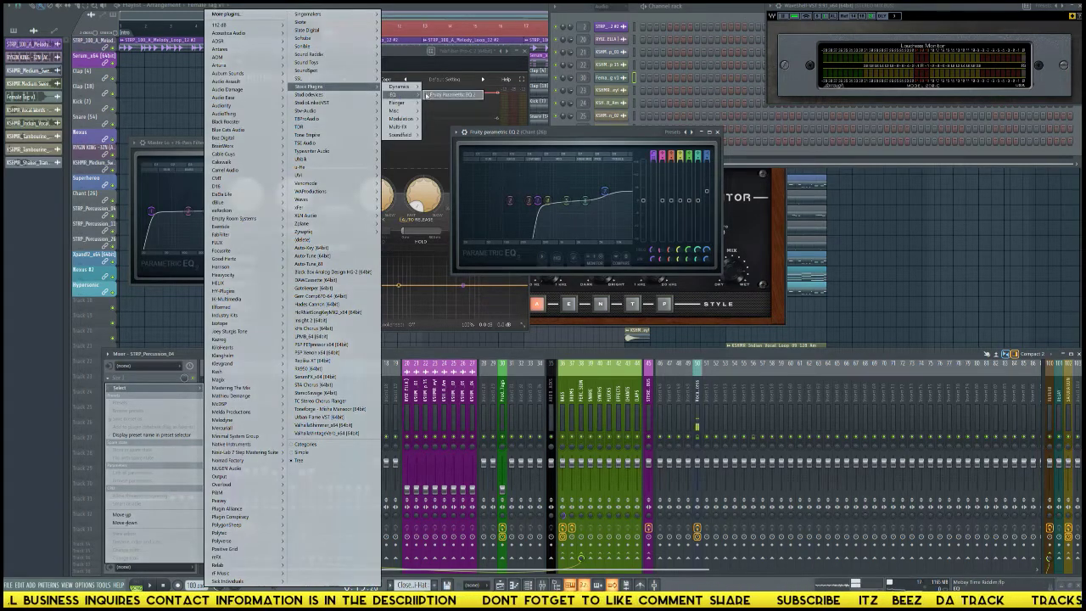
left_click(438, 96)
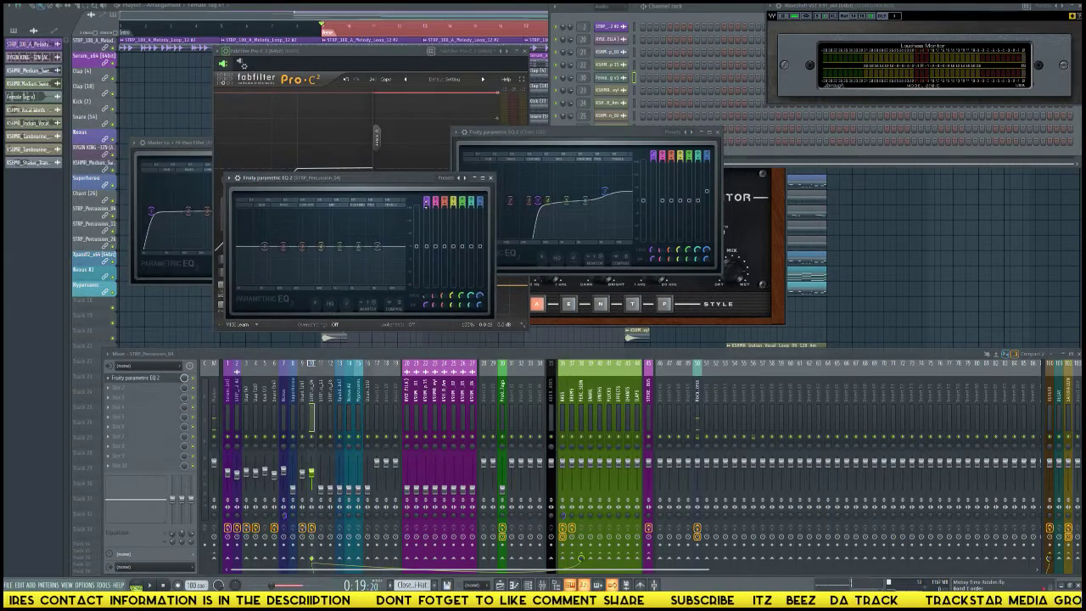
Change band 1 of the STRP_Percussion_04 EQ to a high-pass filter with its cutoff near band 3 and slightly boost the highest band.
scroll(427, 201, "down", 4)
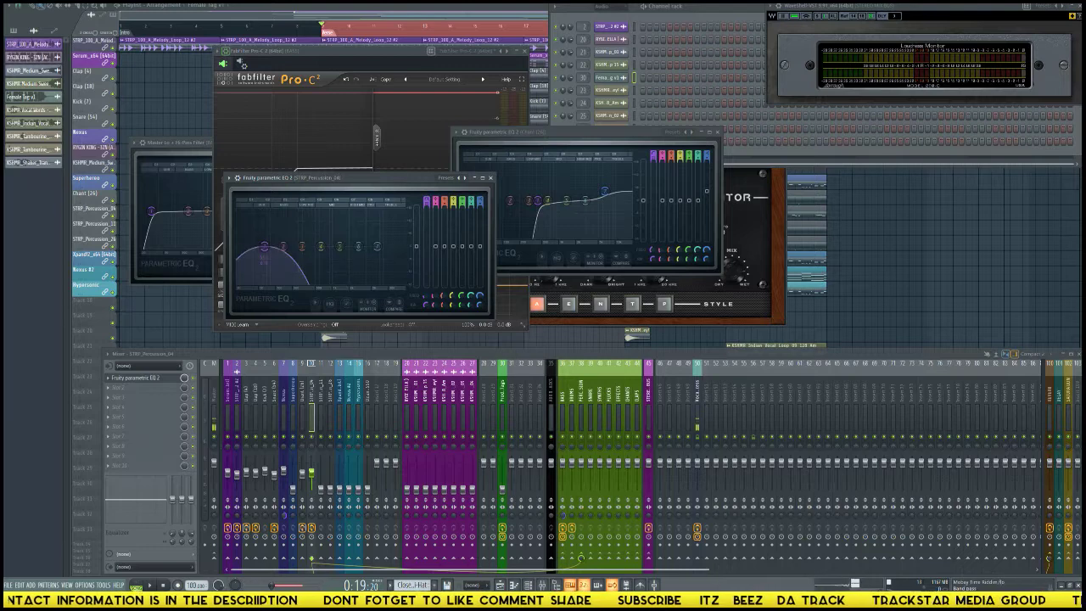
scroll(426, 200, "up", 2)
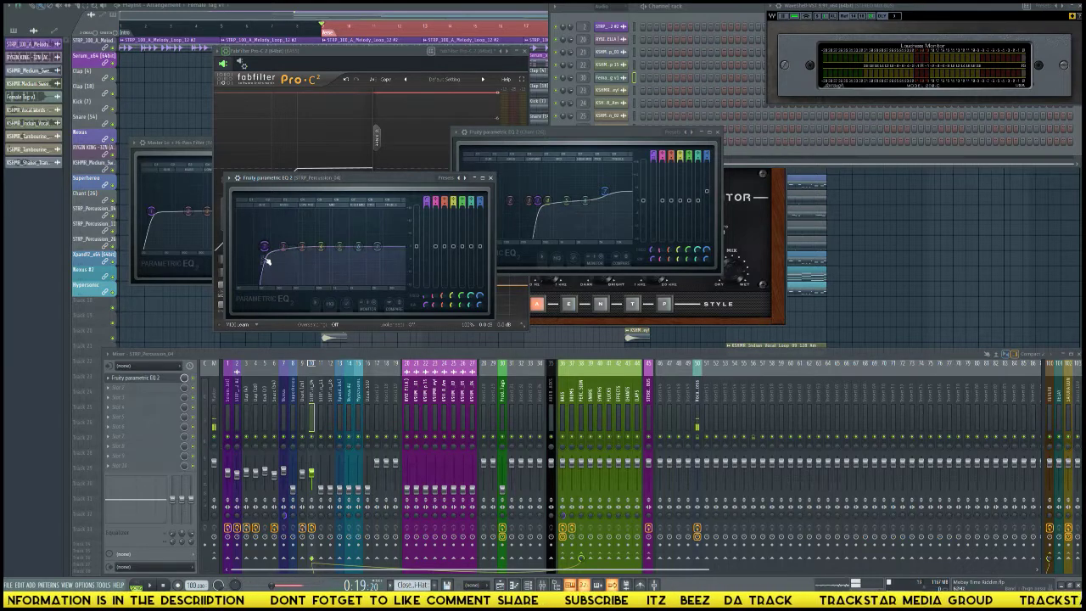
left_click_drag(264, 247, 299, 246)
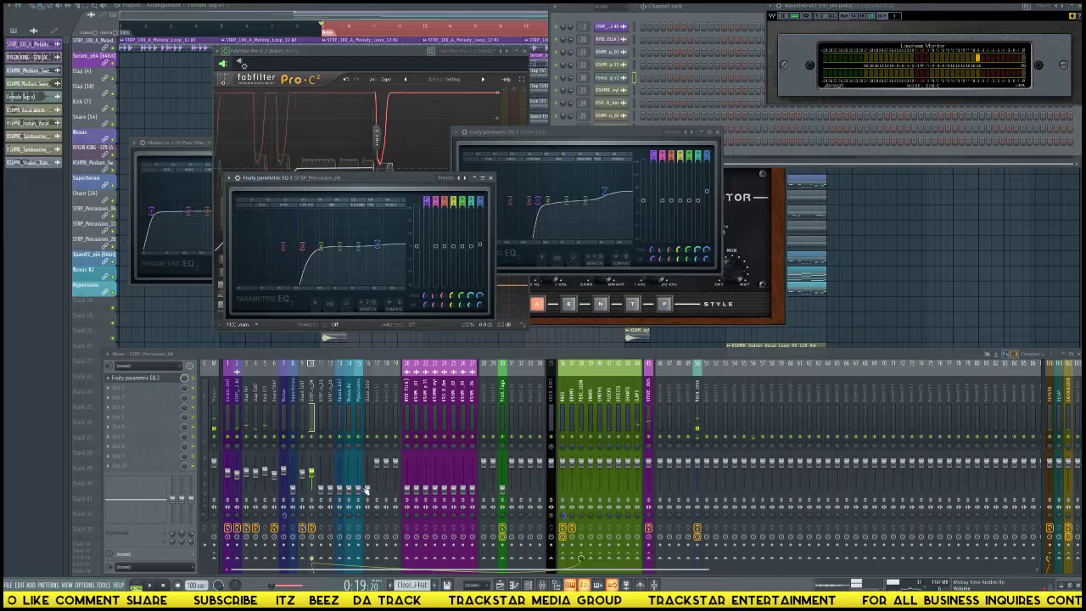
Raise the STRP_Percussion_11 track's fader, solo it and load Fruity Parametric EQ 2 in its first slot.
left_click(330, 420)
left_click(320, 488)
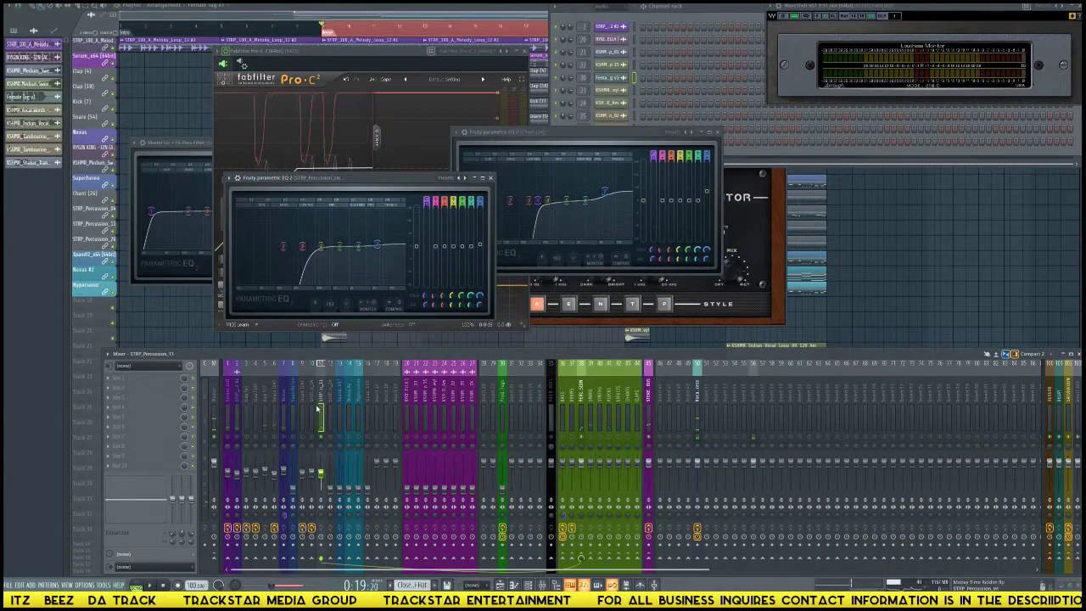
left_click(114, 384)
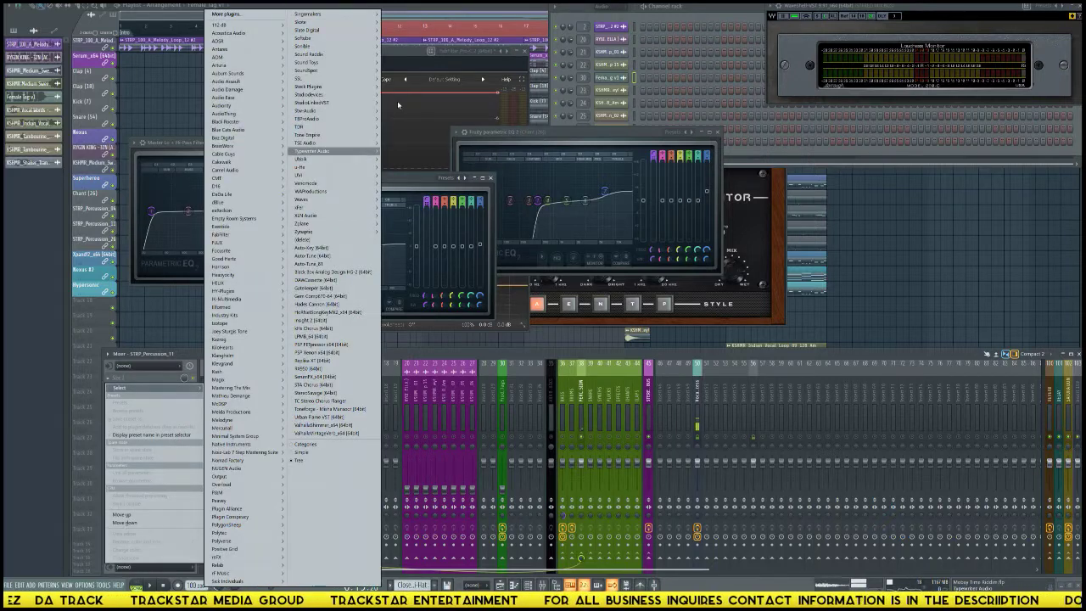
mouse_move(344, 90)
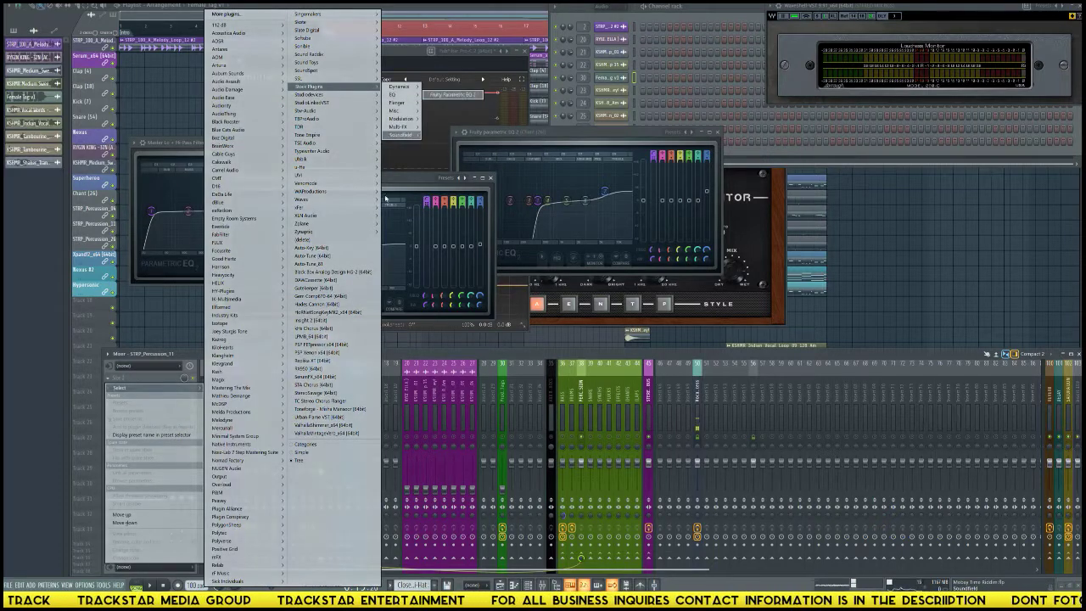
mouse_move(394, 94)
left_click(448, 94)
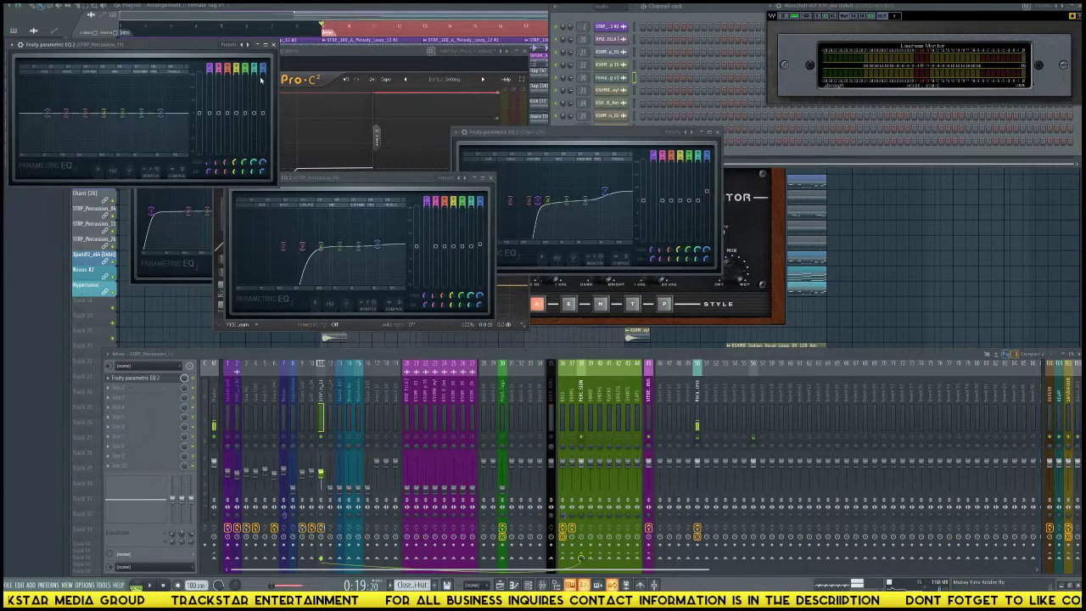
Reposition the STRP_Percussion_11 EQ window, boost its highest band and cut the lows with a band 1 high-pass near band 2.
left_click_drag(181, 48, 334, 106)
left_click_drag(312, 171, 311, 166)
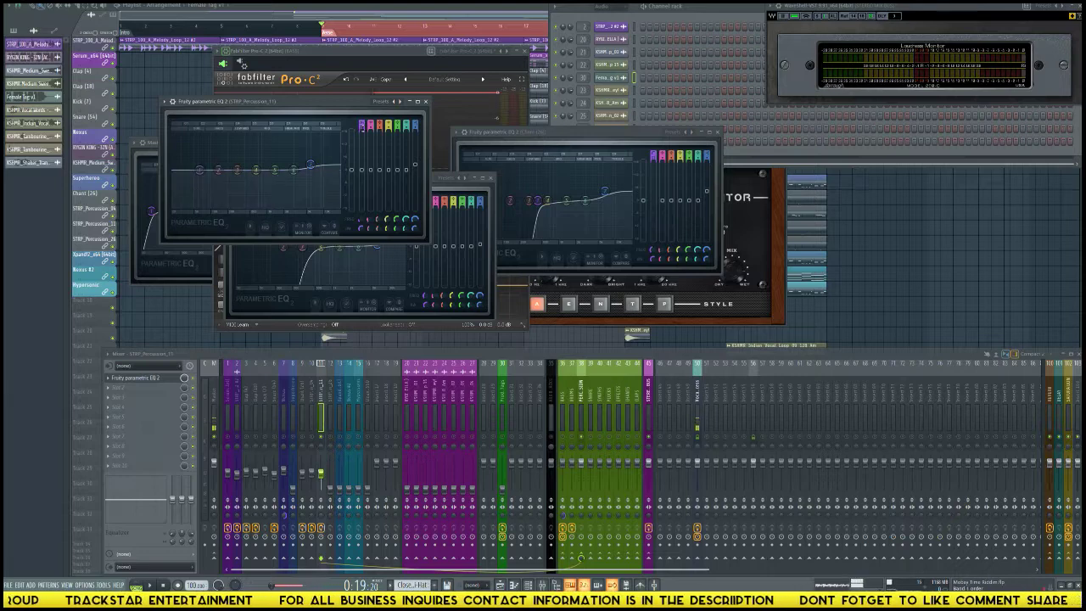
left_click_drag(198, 170, 219, 169)
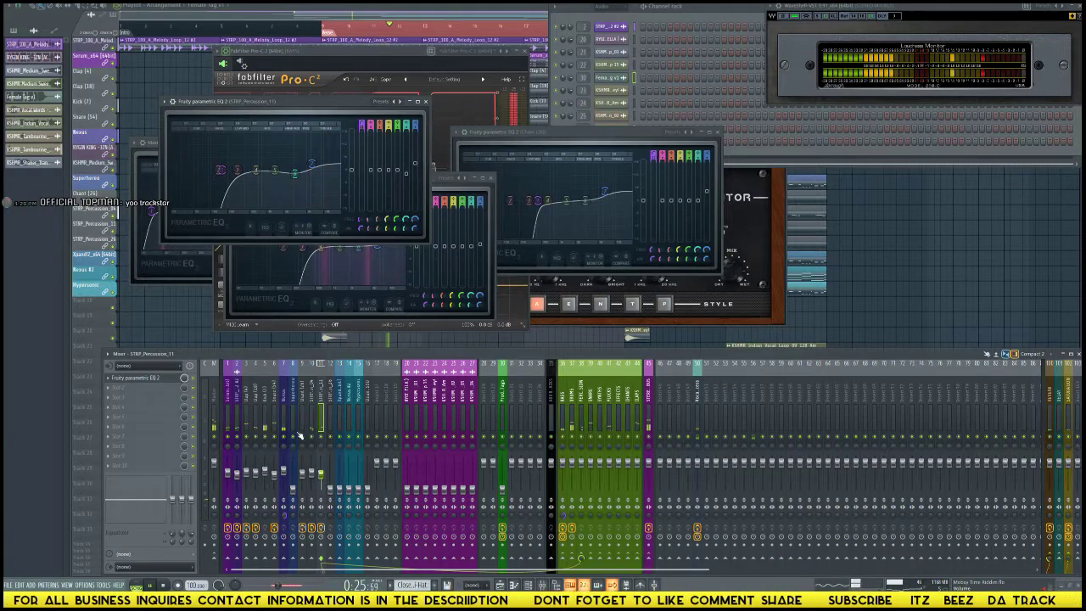
Stop playback, show the unsorted channels in the channel rack, open STRP_Percussion_11 in the piano roll and close the mixer.
key("space")
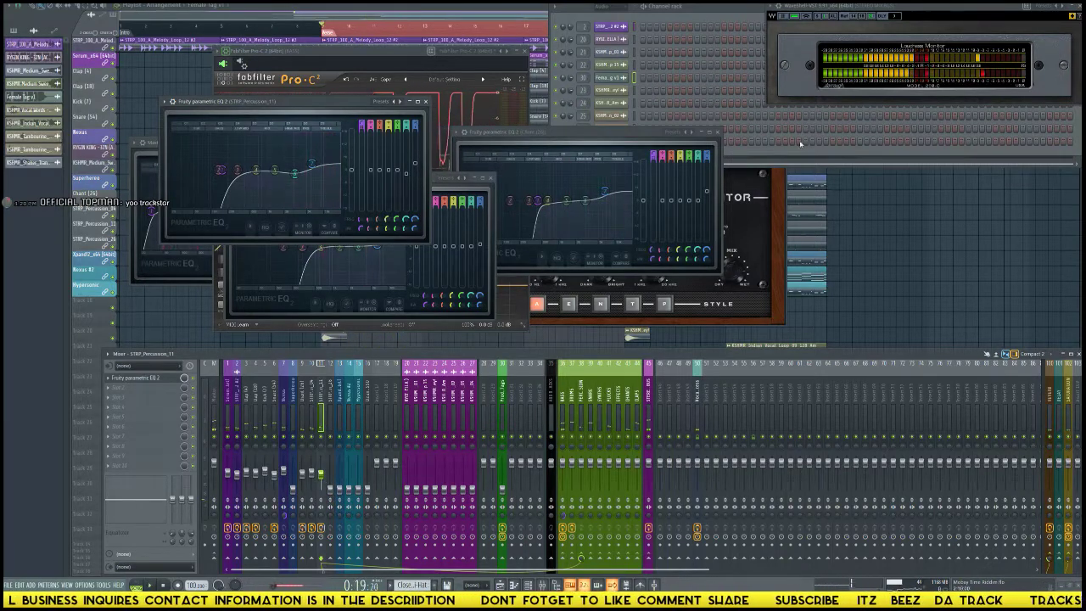
left_click(803, 143)
left_click(802, 141)
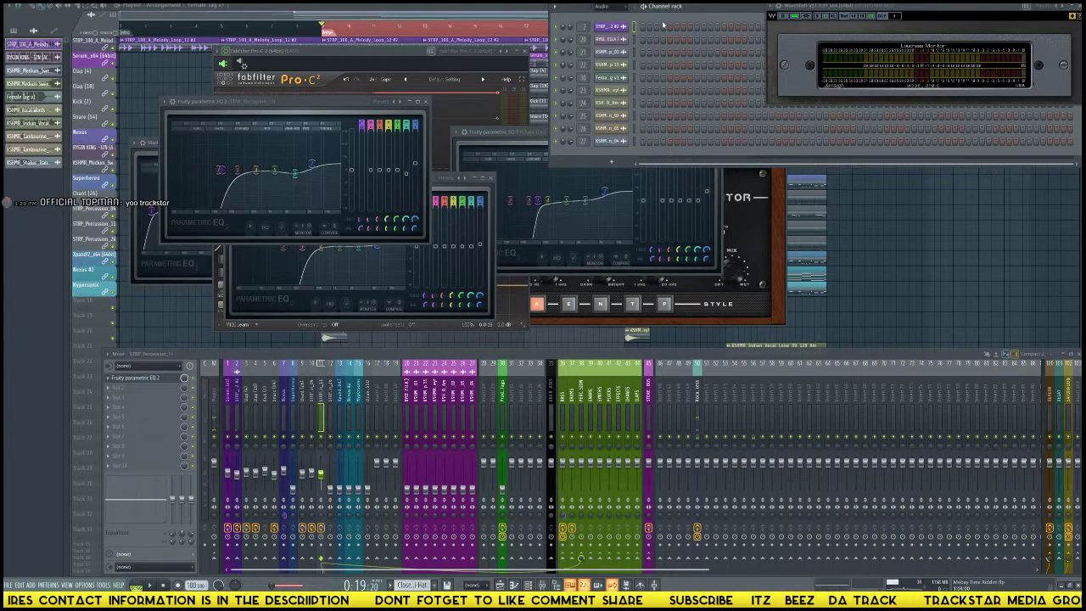
scroll(723, 7, "up", 7)
scroll(722, 8, "down", 3)
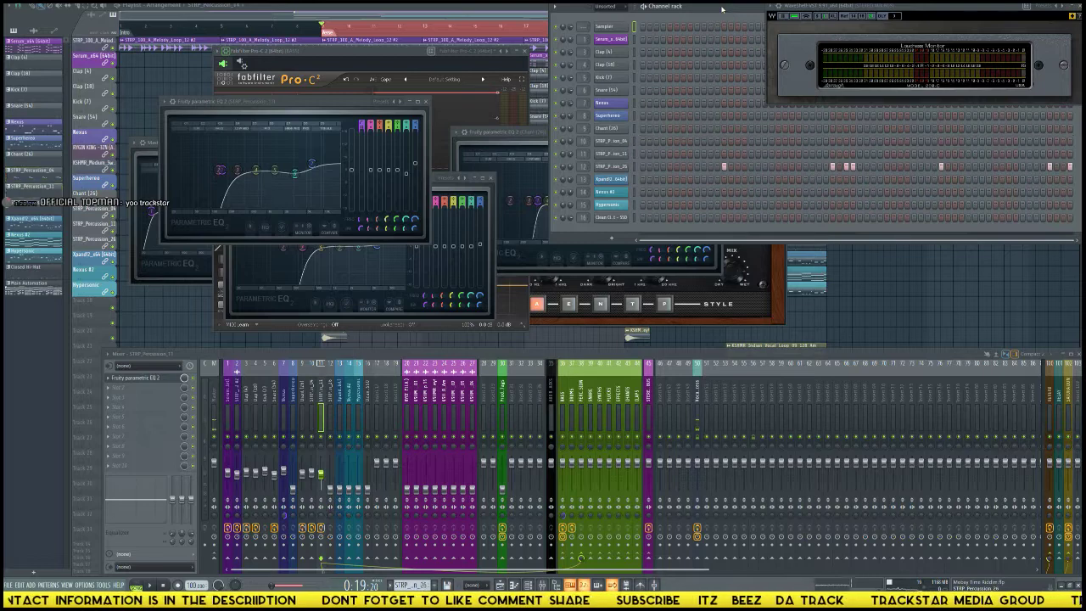
scroll(722, 8, "up", 1)
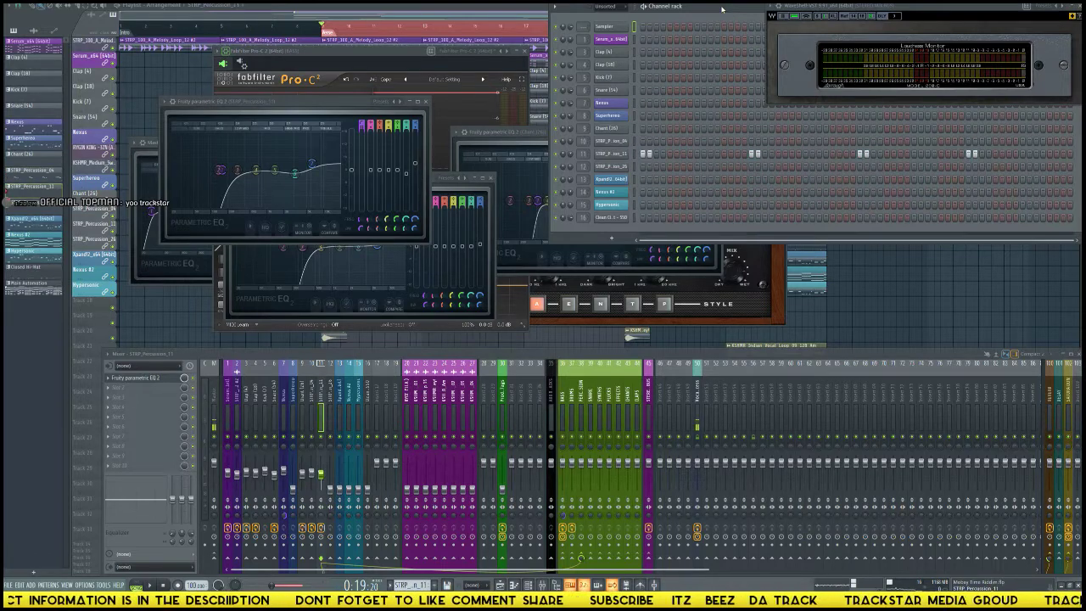
right_click(616, 158)
left_click(647, 152)
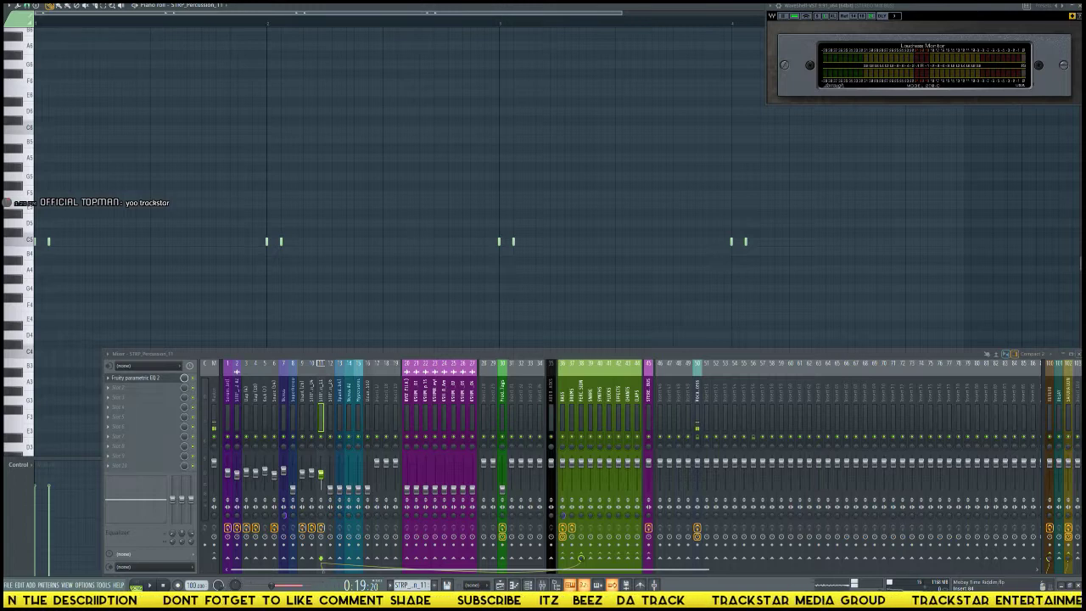
left_click(1073, 353)
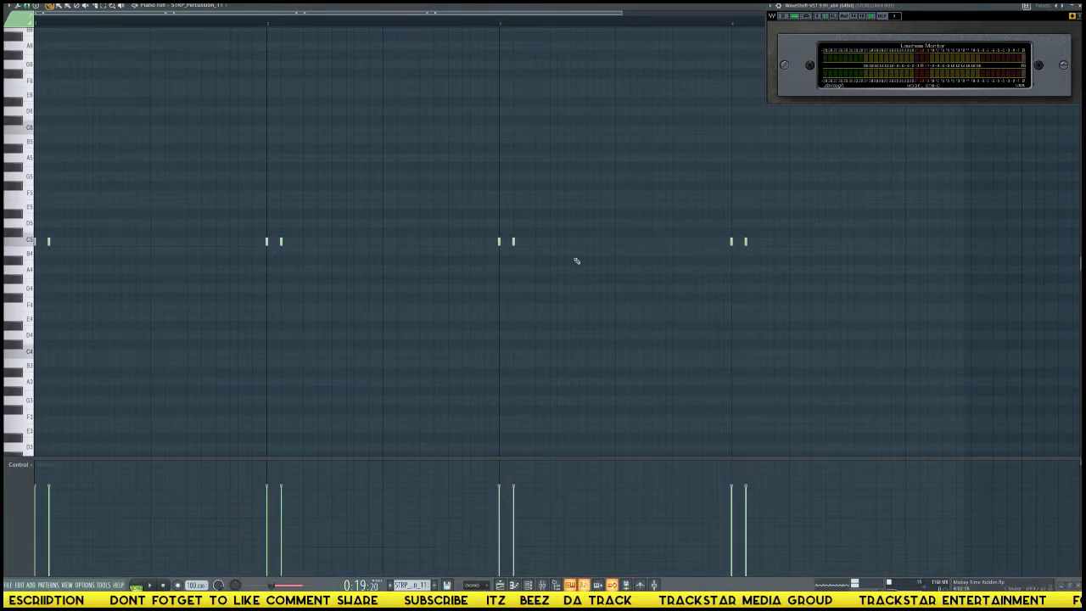
Switch the piano roll's control lane to note panning and pan the successive STRP_Percussion_11 note pairs alternately to opposite sides.
left_click(27, 5)
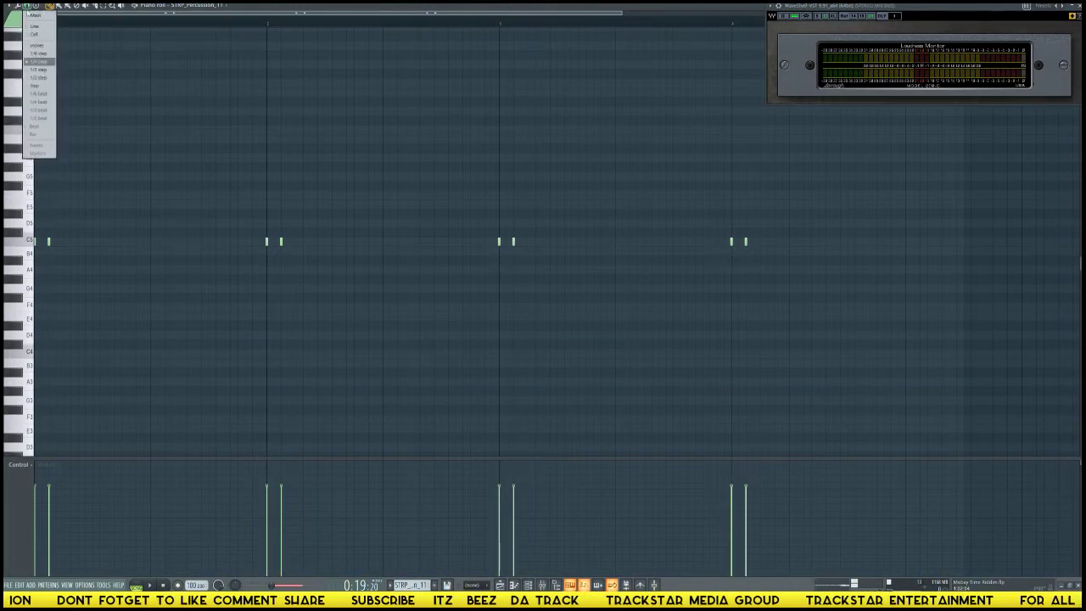
left_click(32, 468)
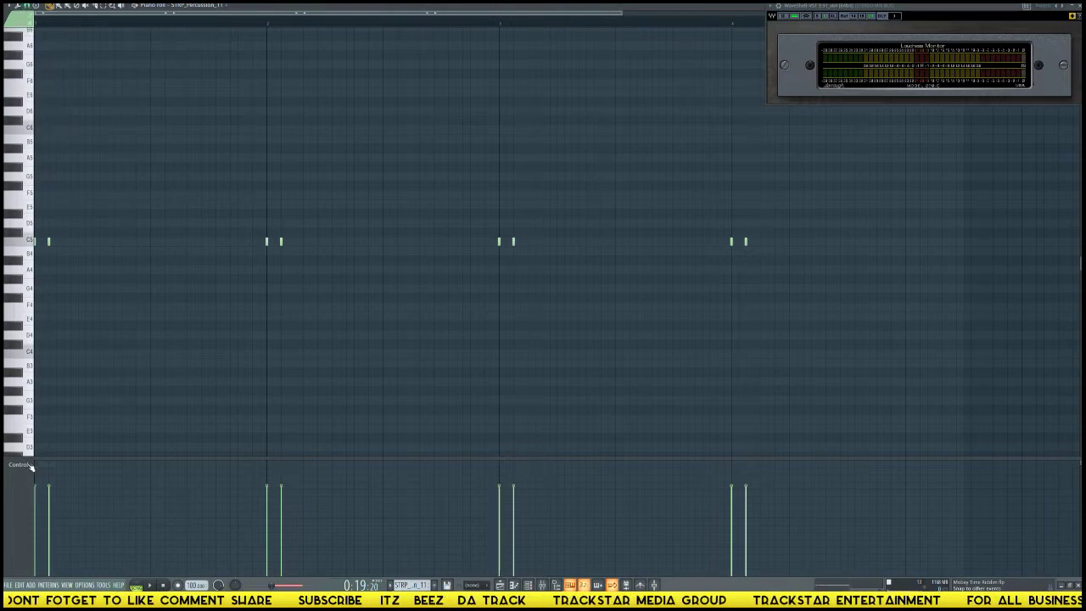
left_click(25, 466)
left_click(28, 482)
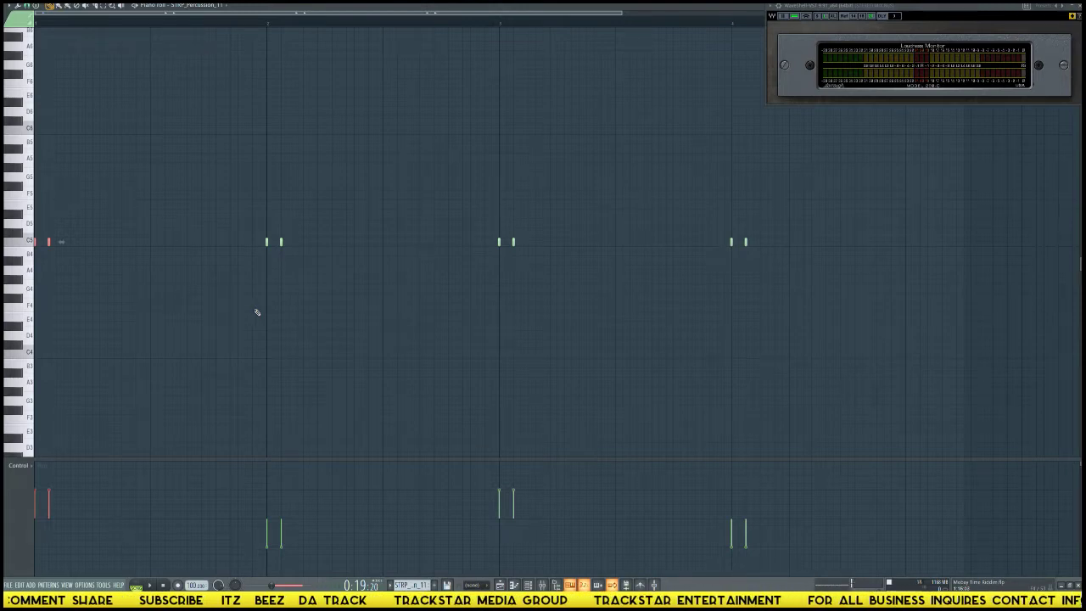
Return from the piano roll to the playlist and reopen the mixer.
key("F6")
key("F5")
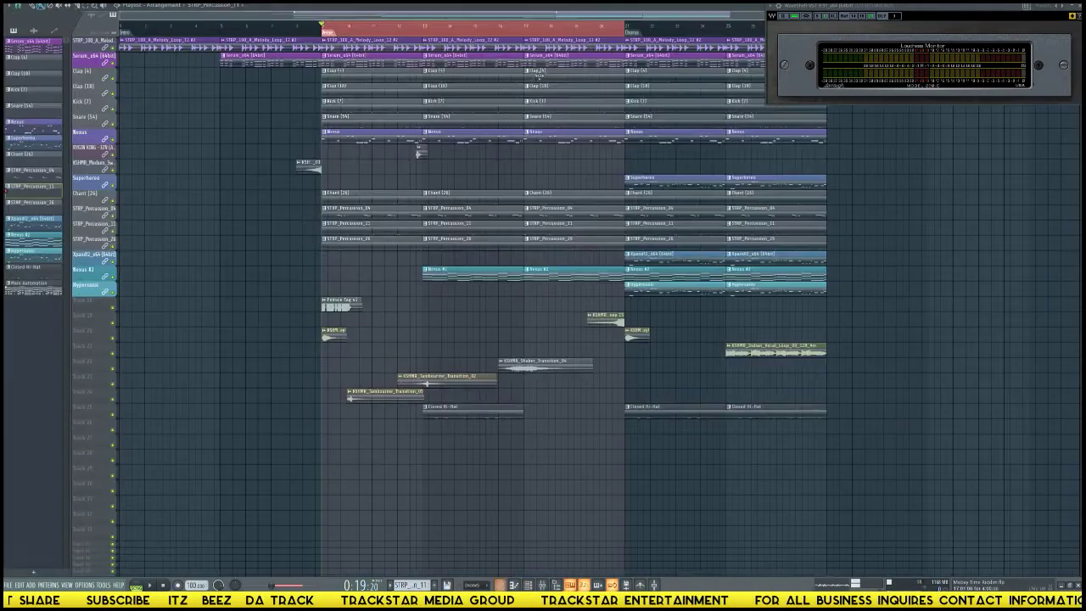
key("F9")
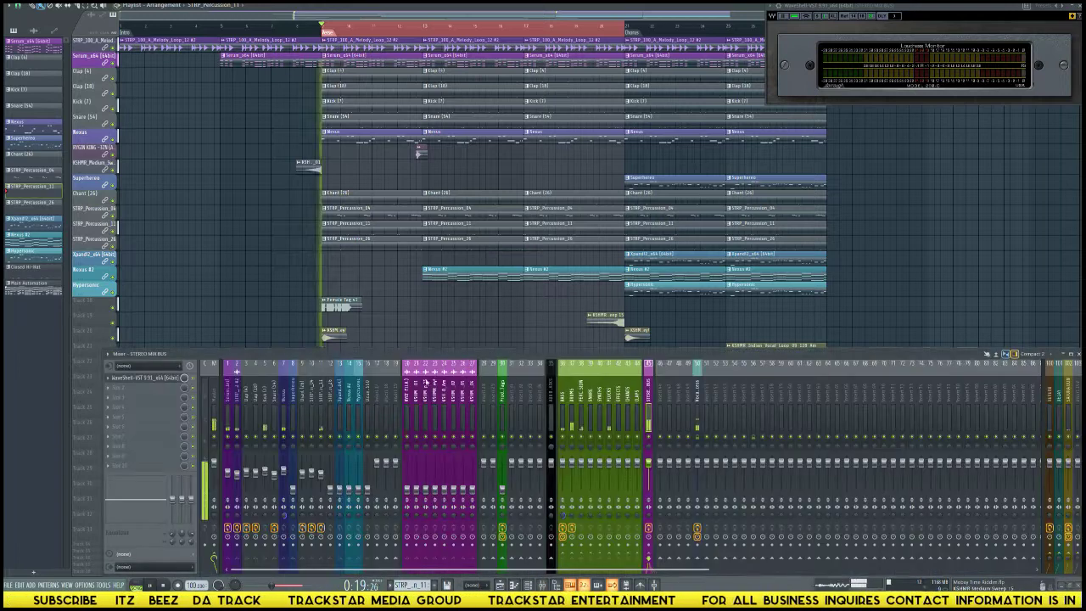
Play back the selected section, then raise the STRP_Percussion_26 track's fader and solo it.
key("space")
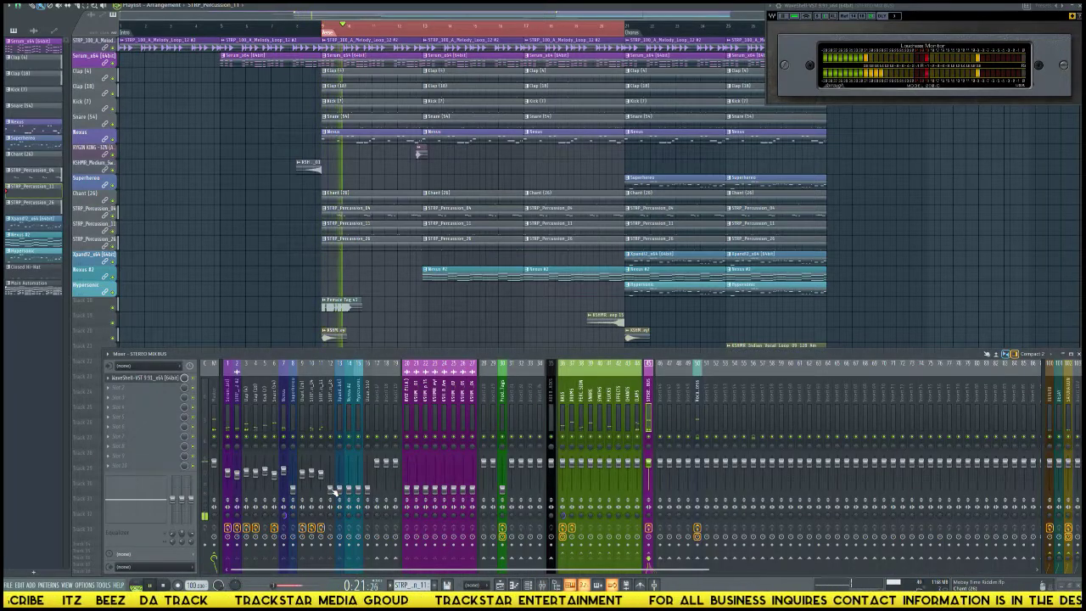
key("space")
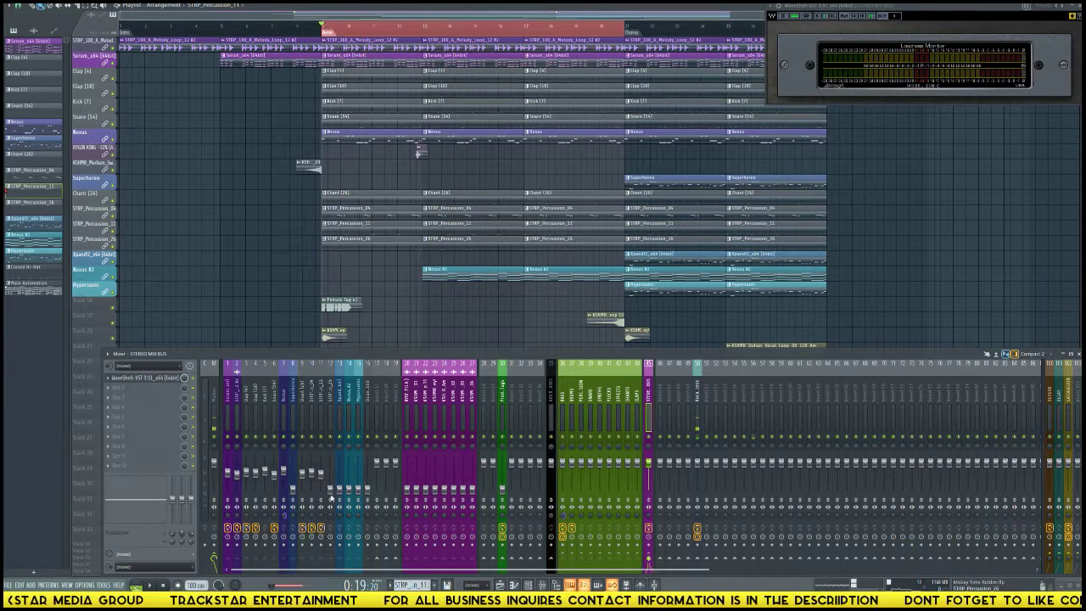
left_click(333, 490)
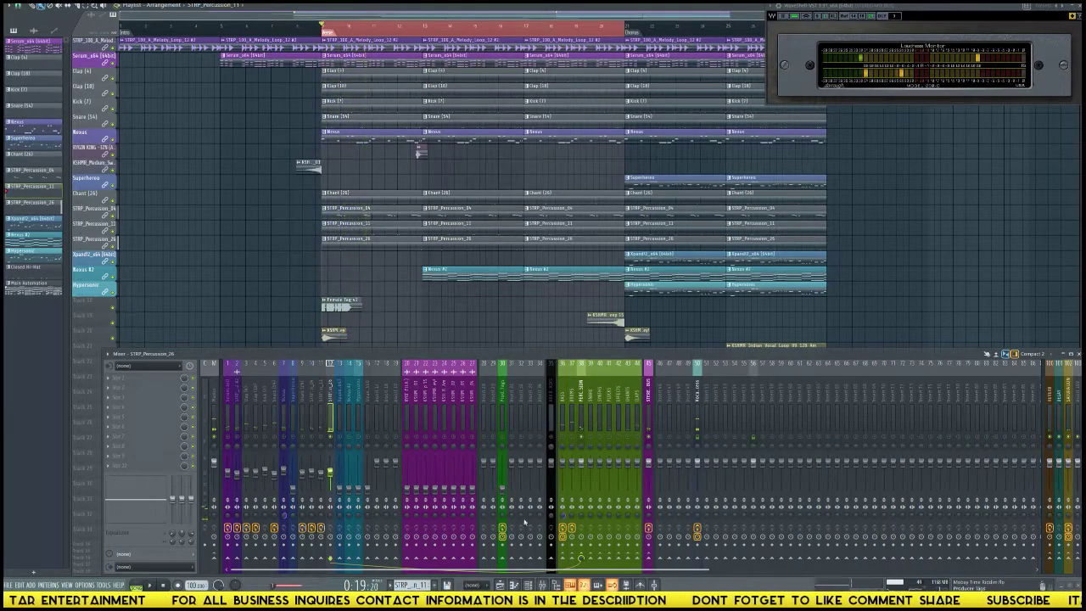
key("space")
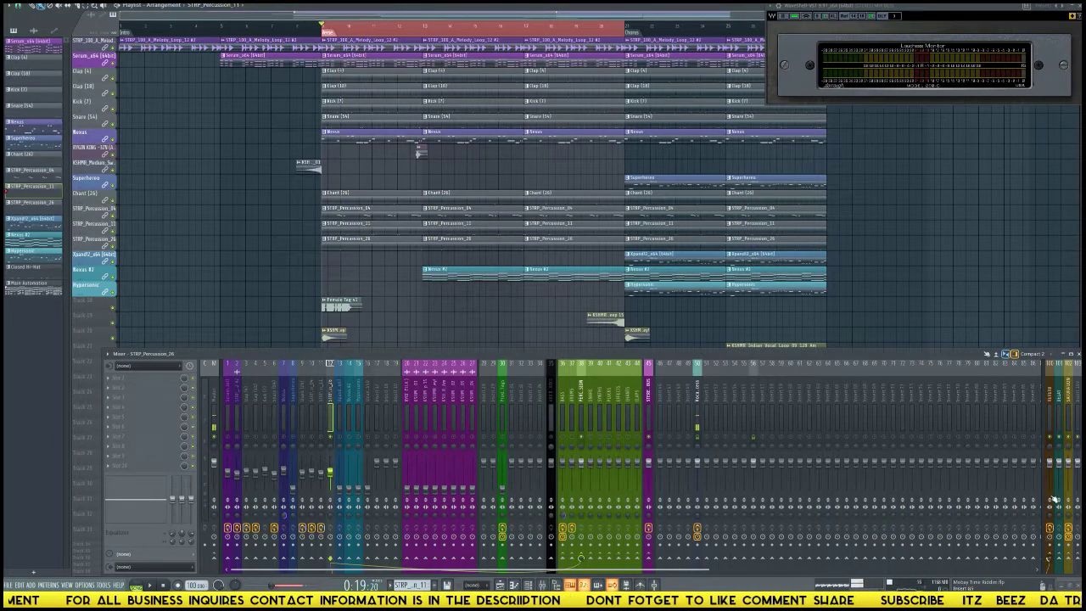
Try to load the Sound Toys Repeater delay in the first slot of the DELAY track.
left_click(1058, 395)
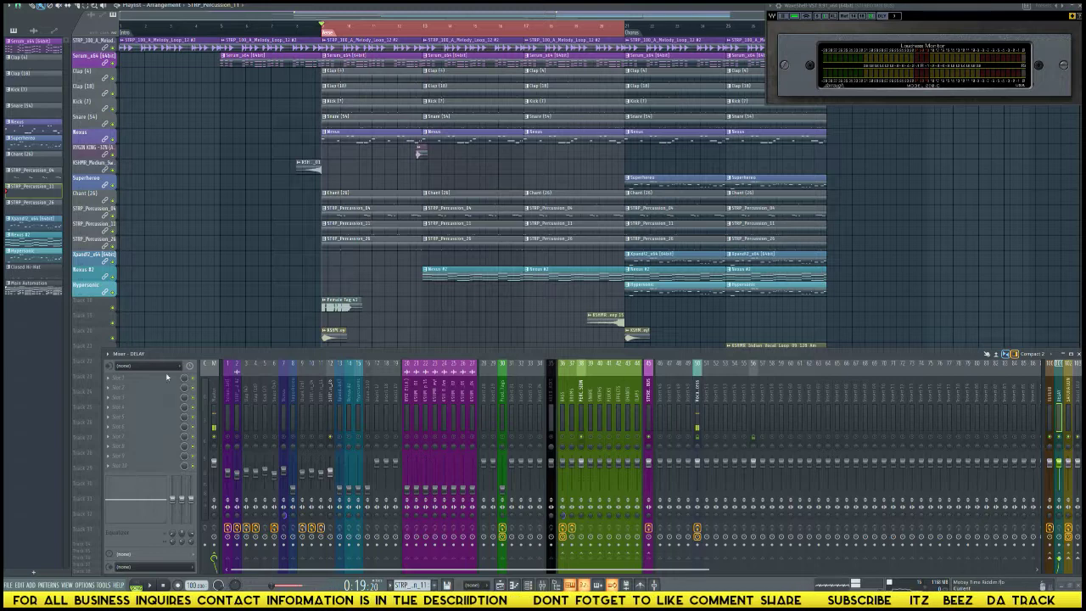
left_click(166, 376)
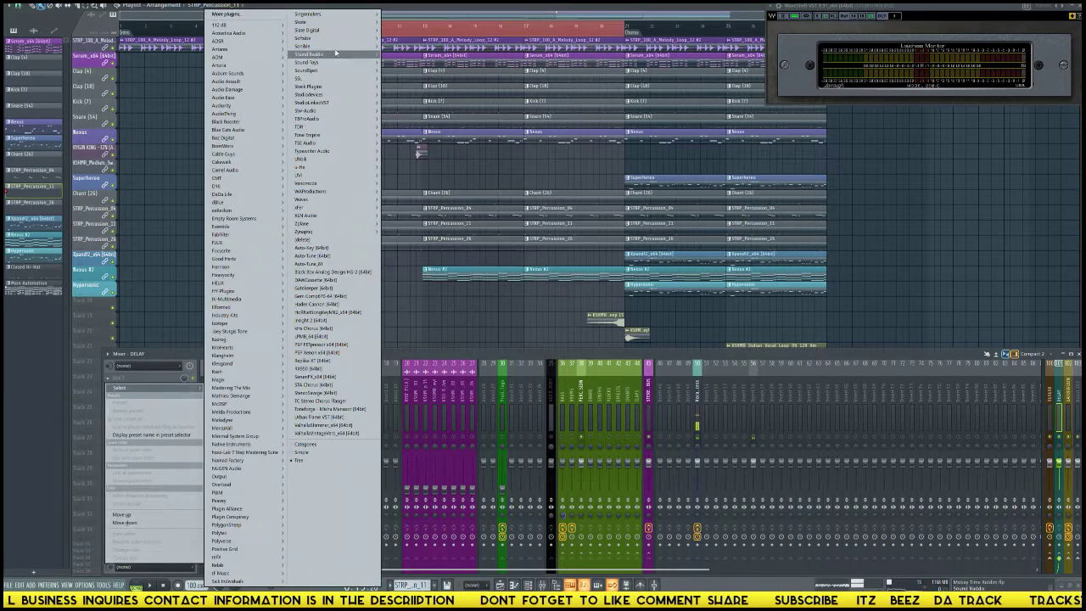
mouse_move(363, 32)
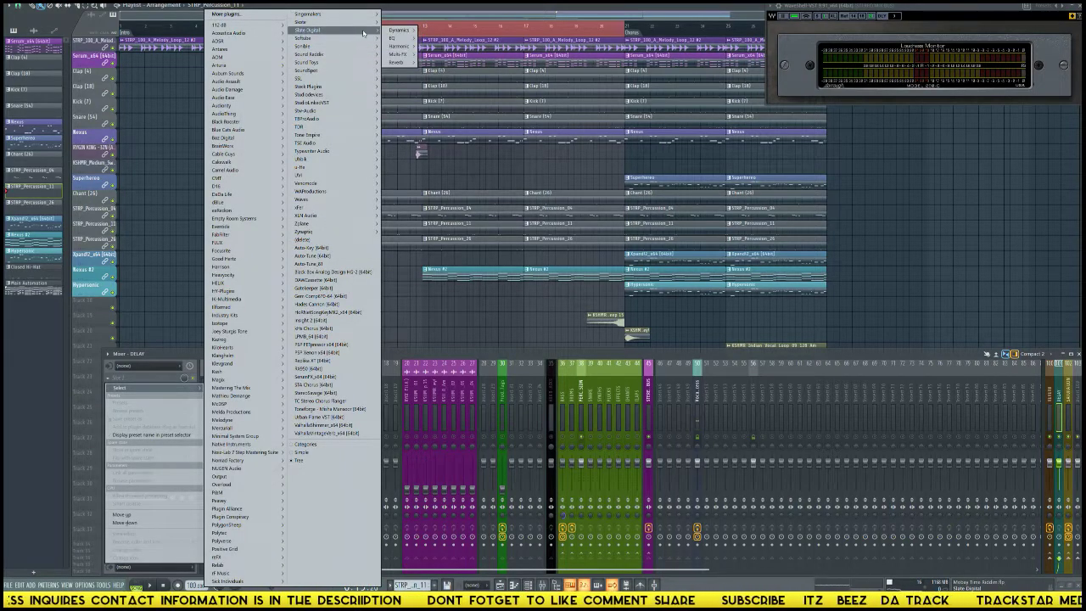
mouse_move(416, 62)
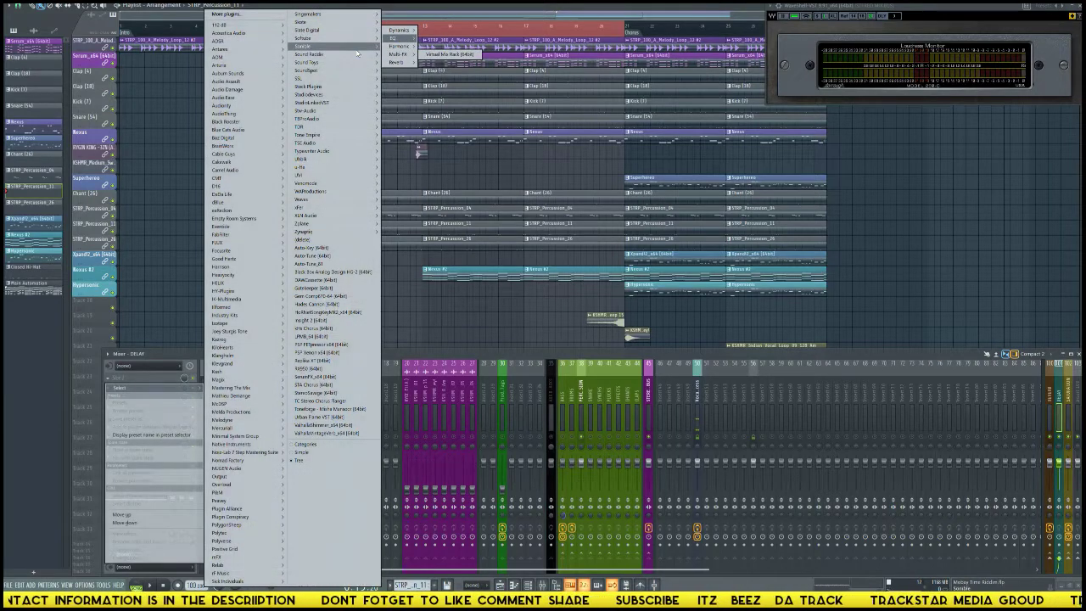
mouse_move(365, 63)
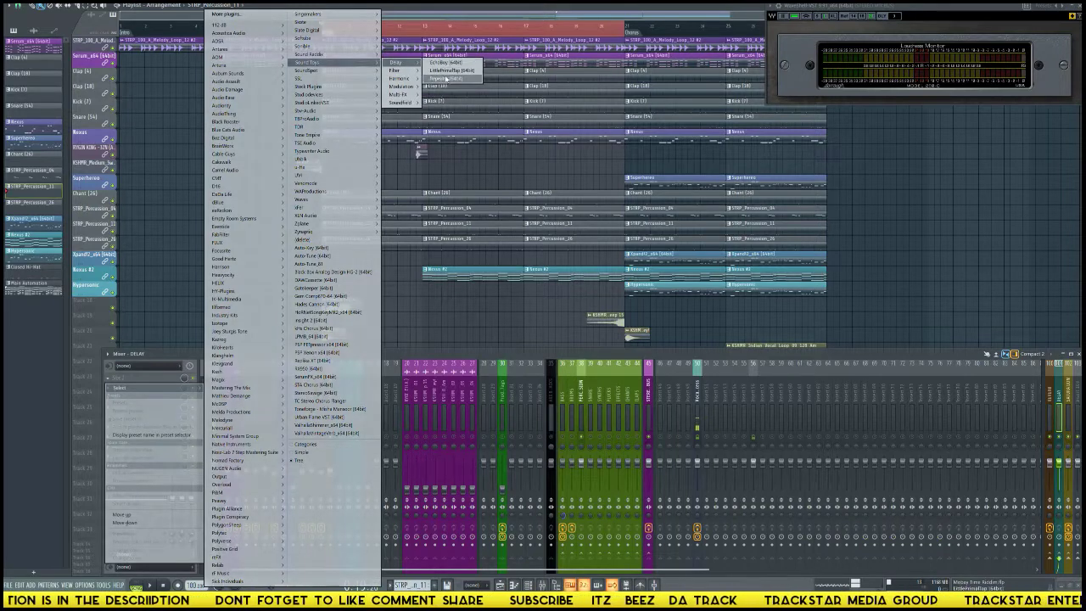
left_click(446, 78)
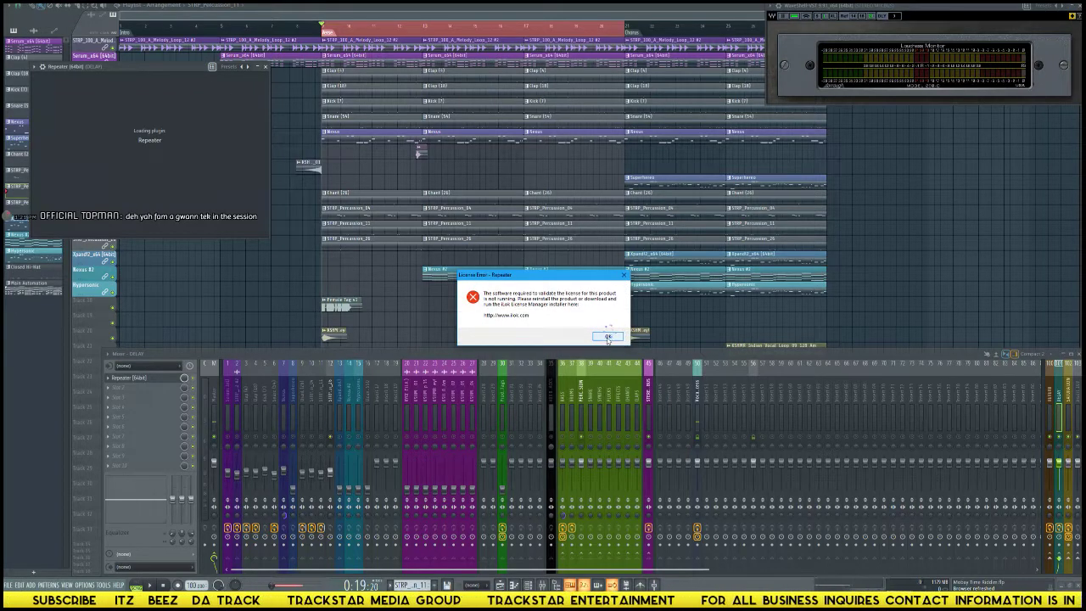
Dismiss the Repeater license error and try to launch iLok License Manager from the Windows search.
left_click(608, 337)
left_click(620, 330)
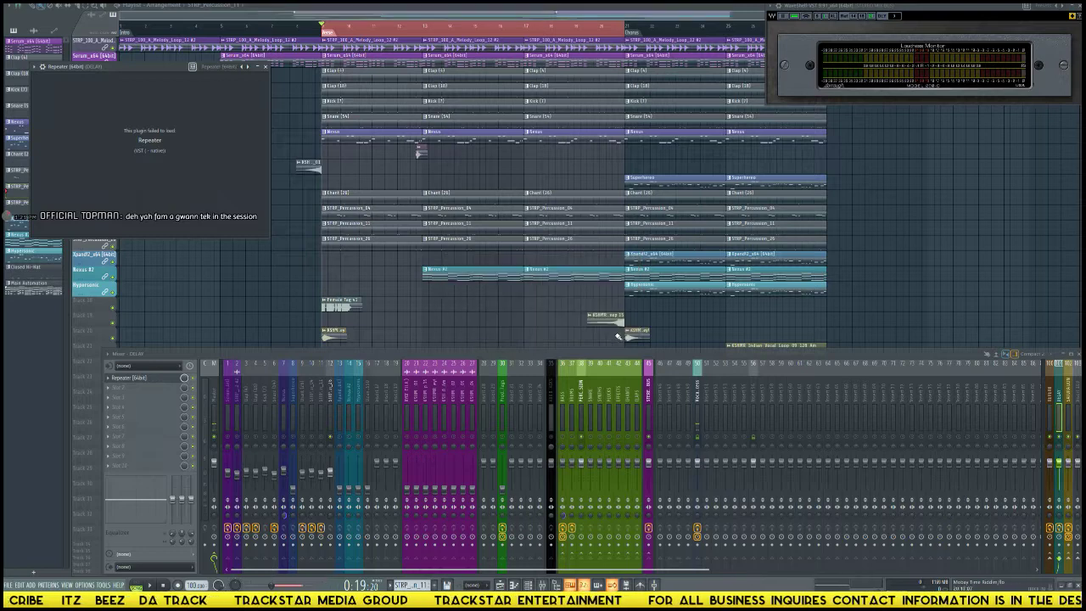
left_click(93, 600)
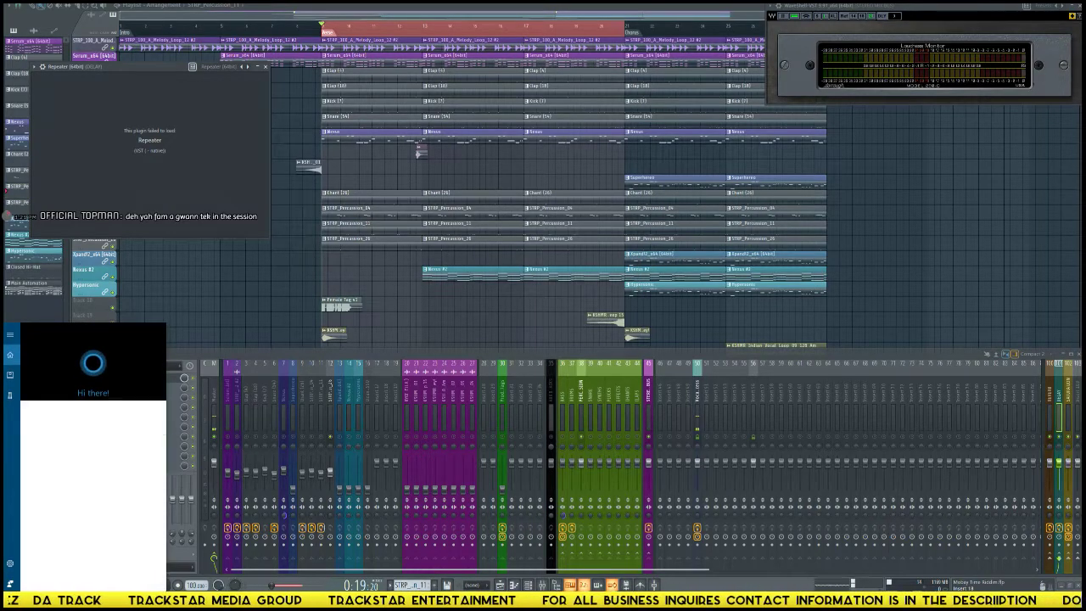
type("ilok")
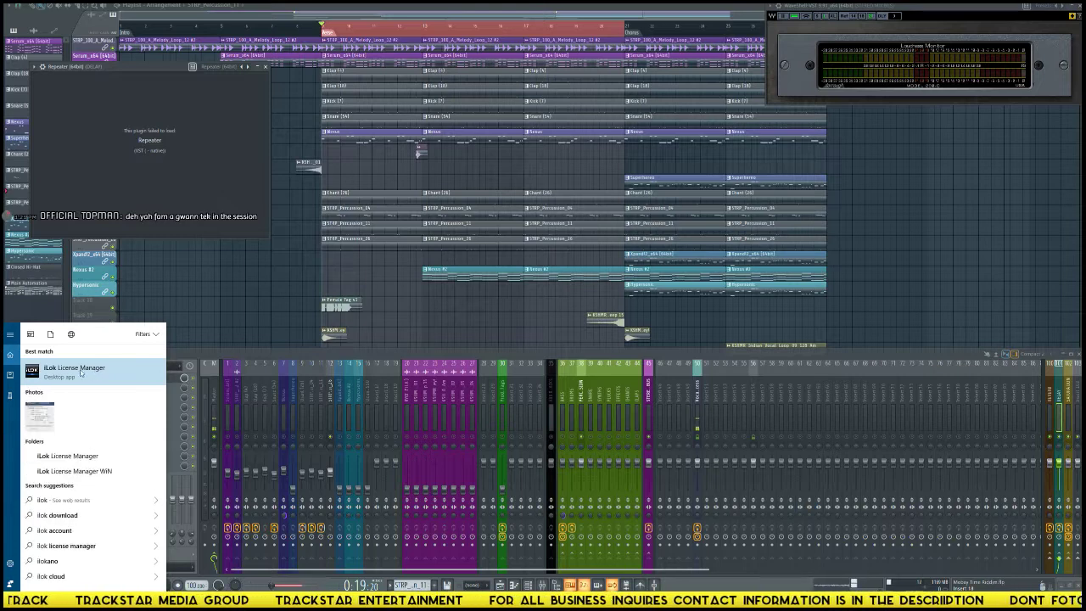
left_click(80, 371)
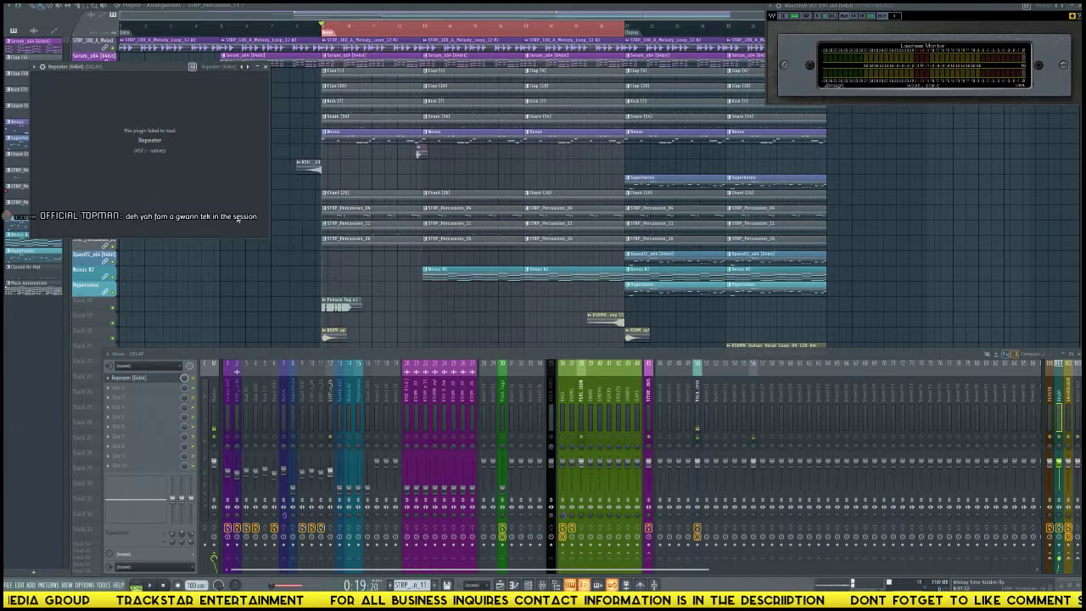
Load the Sound Toys EchoBoy delay in the DELAY track's second slot and dismiss the iLok License Manager alert.
left_click_drag(150, 70, 190, 128)
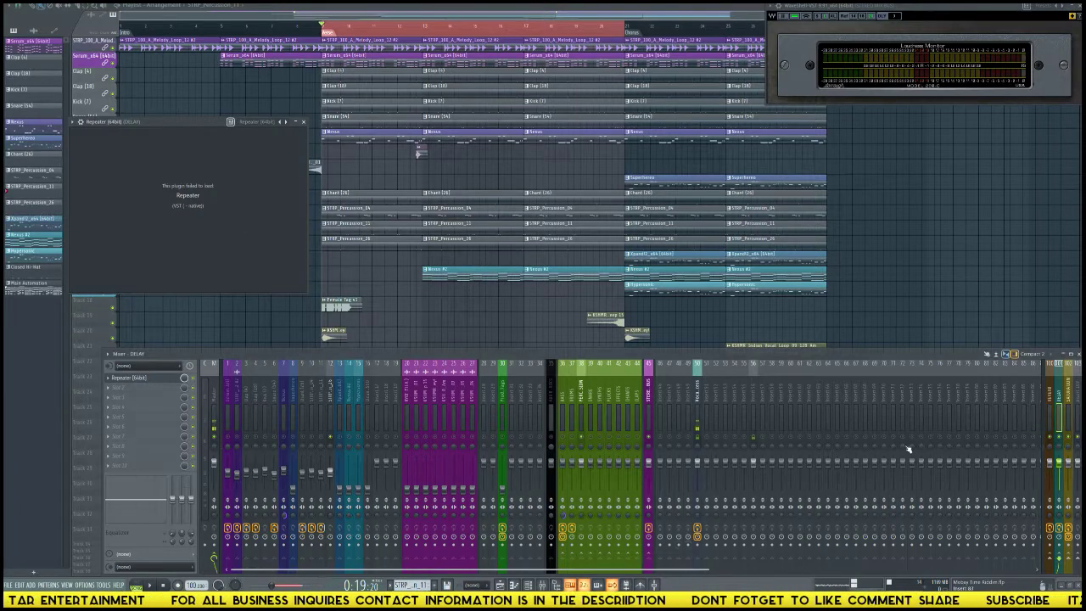
left_click(166, 392)
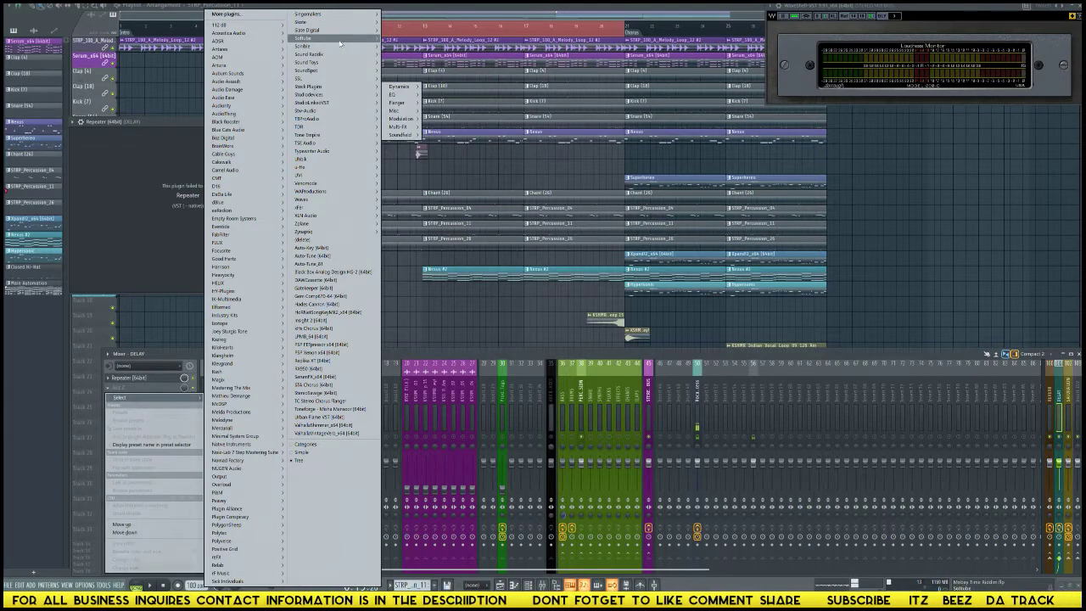
mouse_move(377, 62)
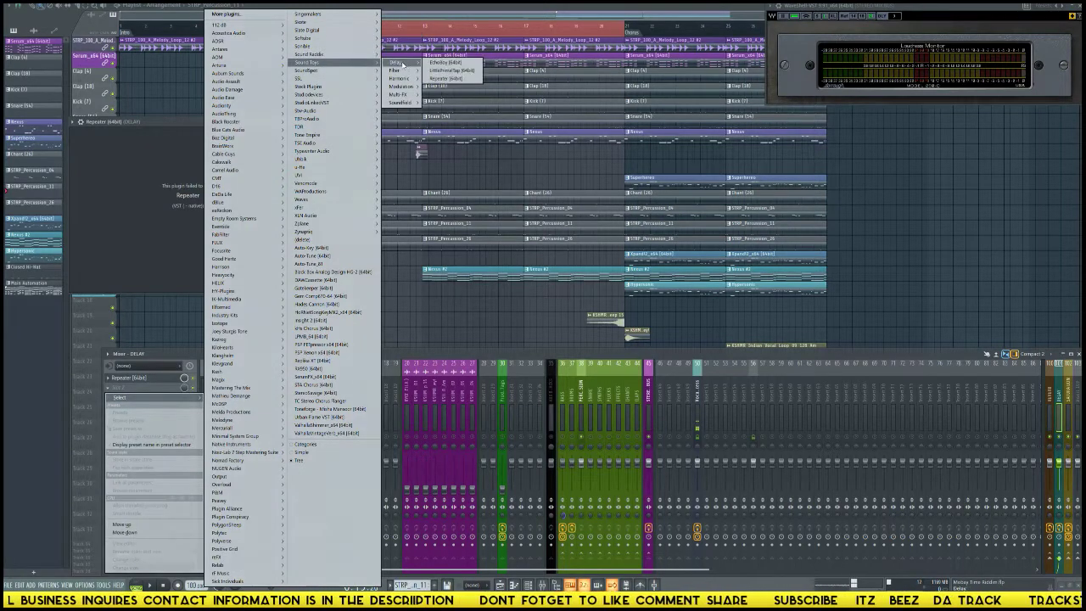
left_click(443, 62)
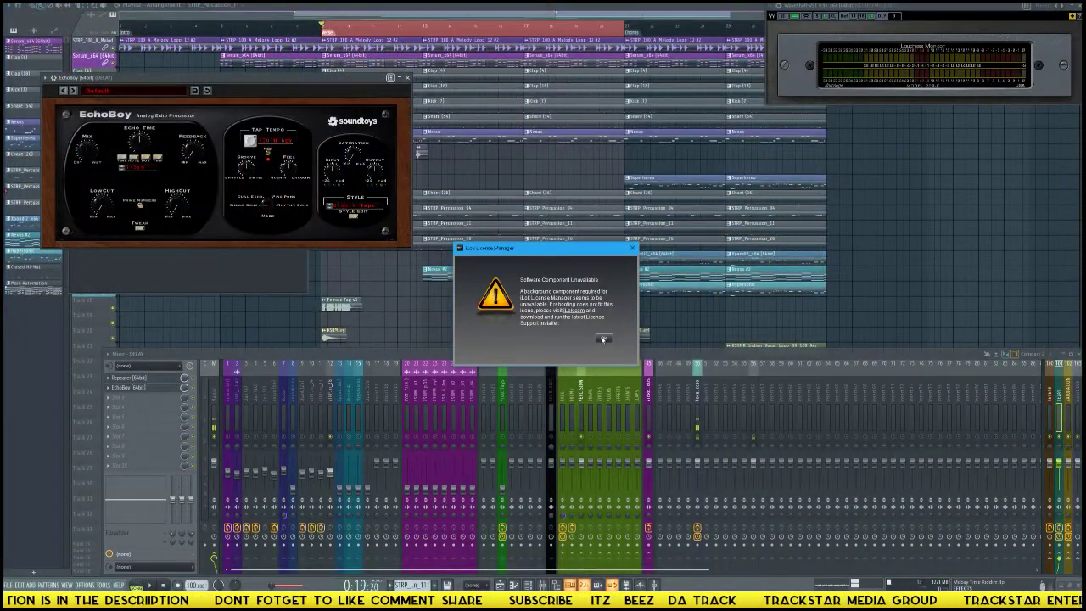
left_click(603, 339)
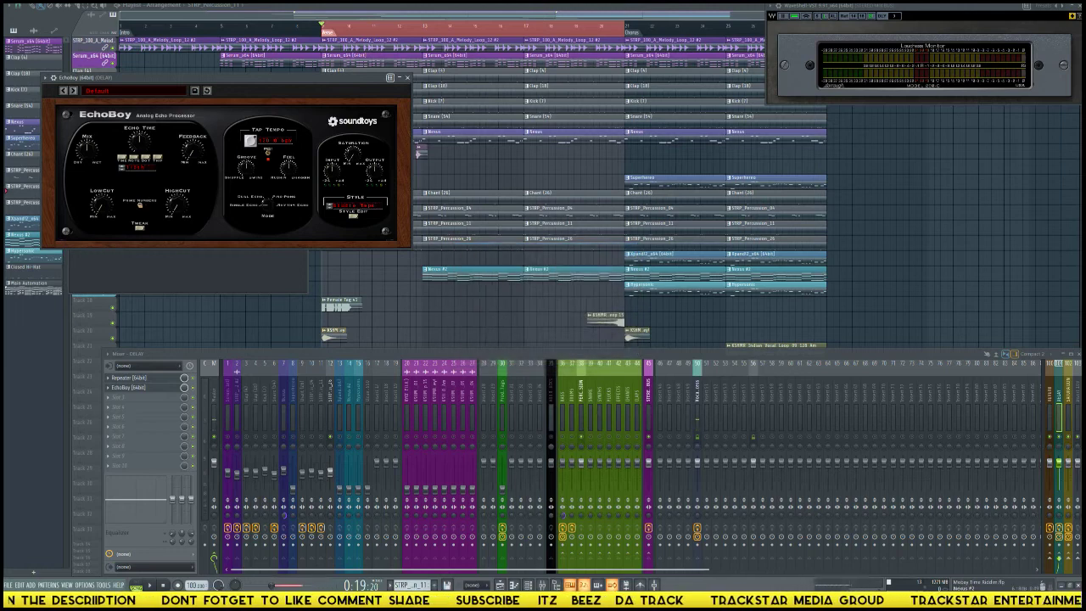
Switch to the Windows Services console from the Windows Administrative Tools.
key("super")
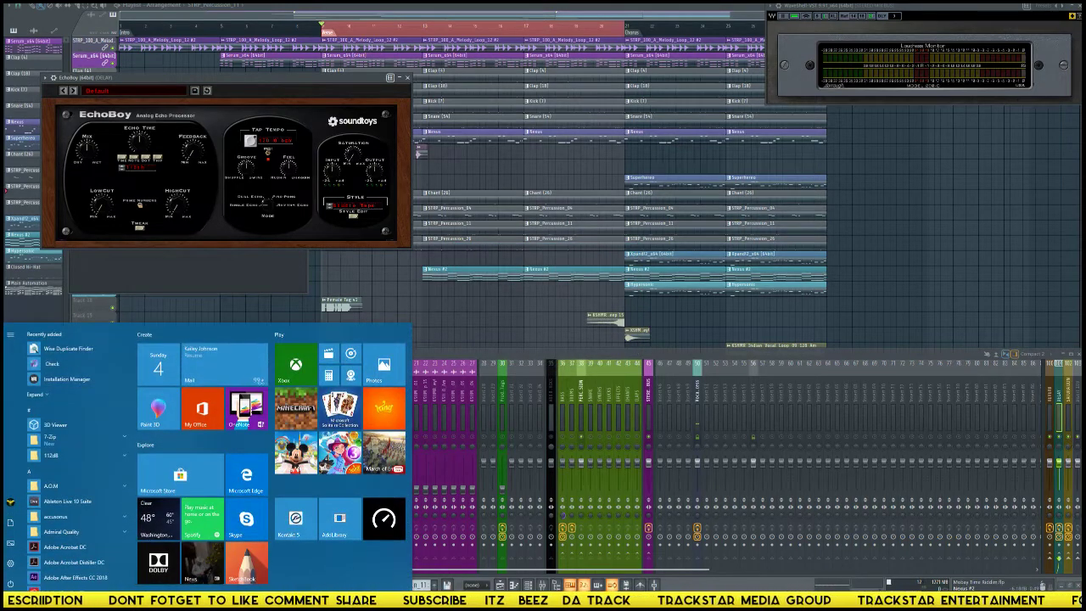
scroll(85, 501, "down", 5)
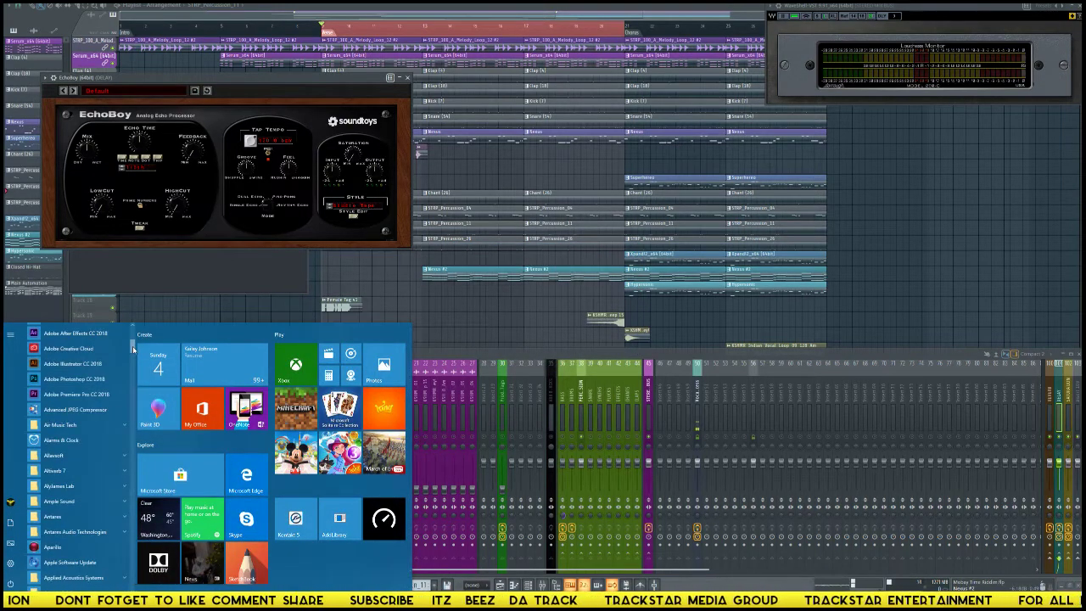
left_click_drag(131, 347, 115, 582)
scroll(82, 460, "up", 3)
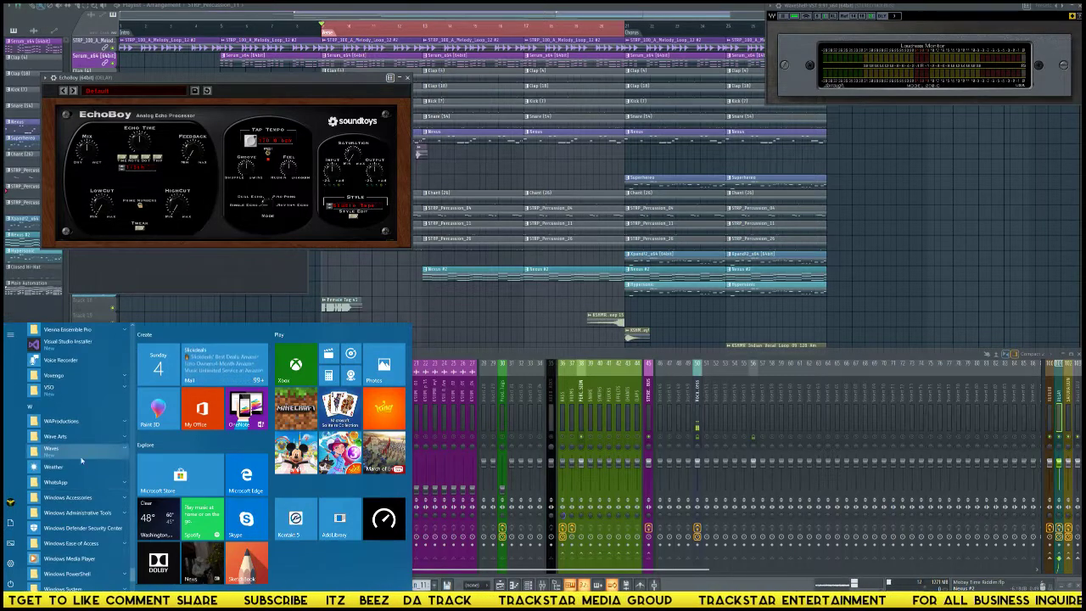
left_click(78, 512)
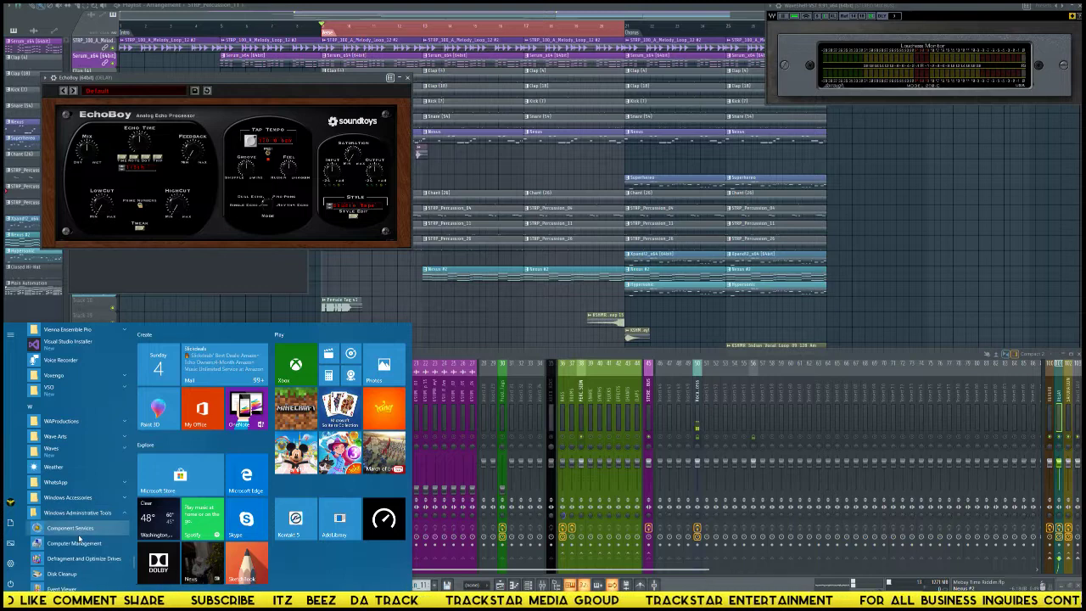
scroll(79, 534, "down", 2)
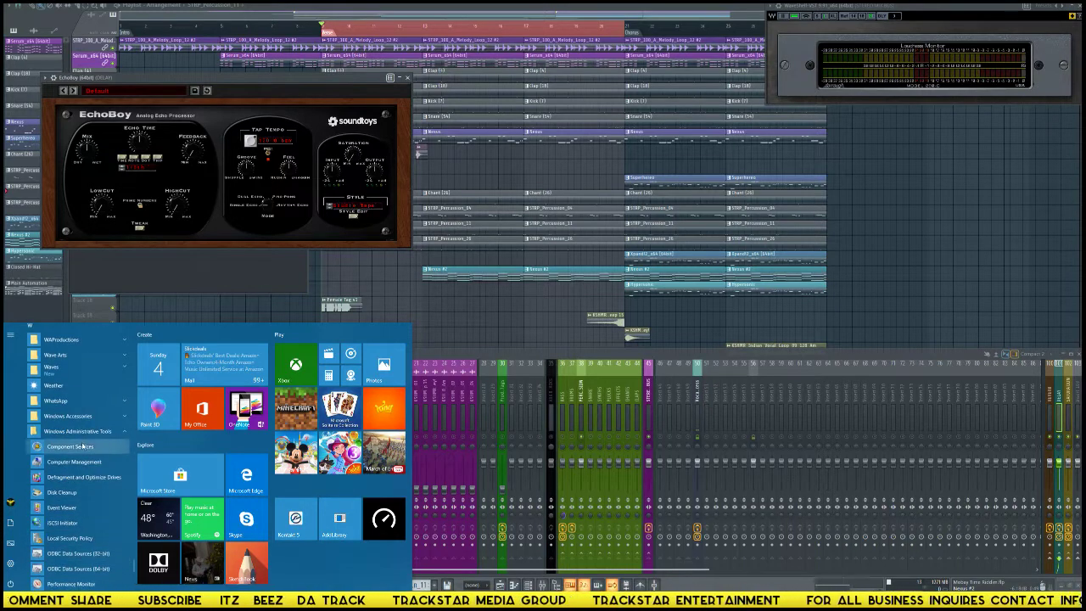
scroll(63, 508, "down", 2)
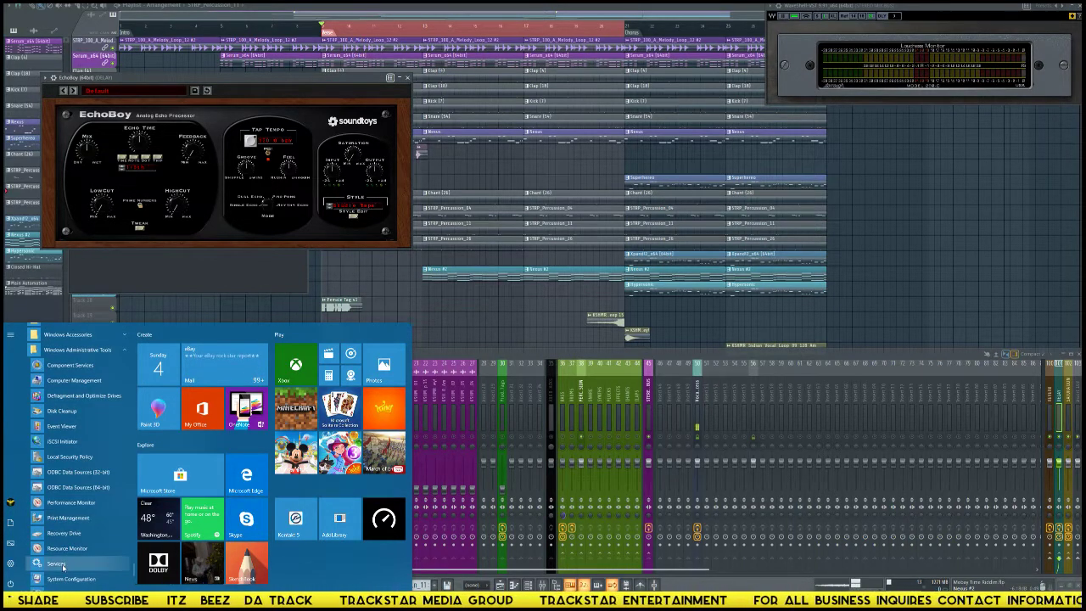
left_click(339, 403)
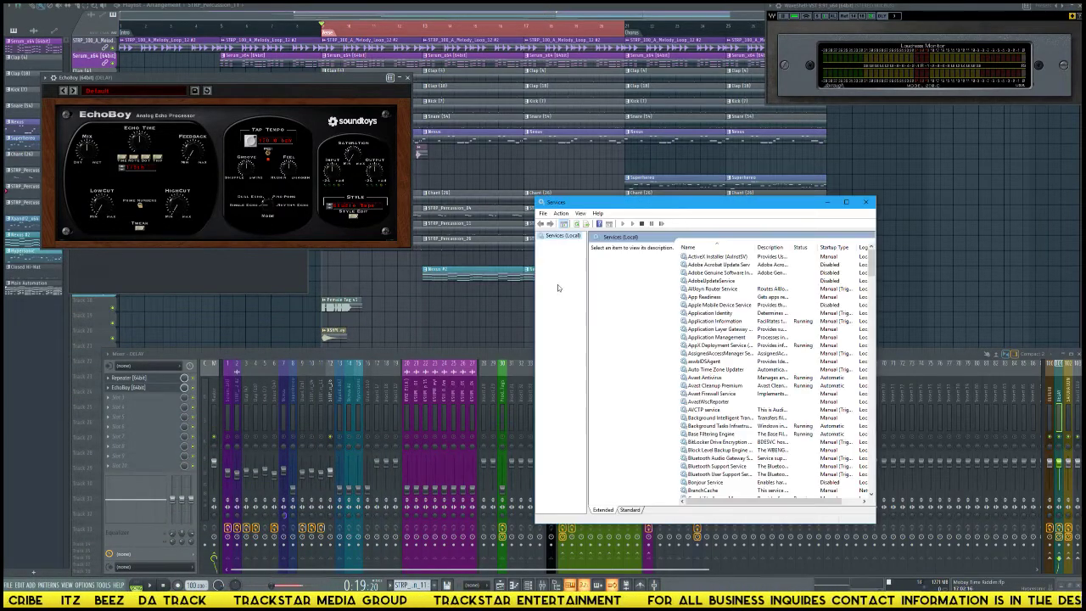
Find PACE License Services in the list of services and open its properties.
scroll(702, 328, "down", 5)
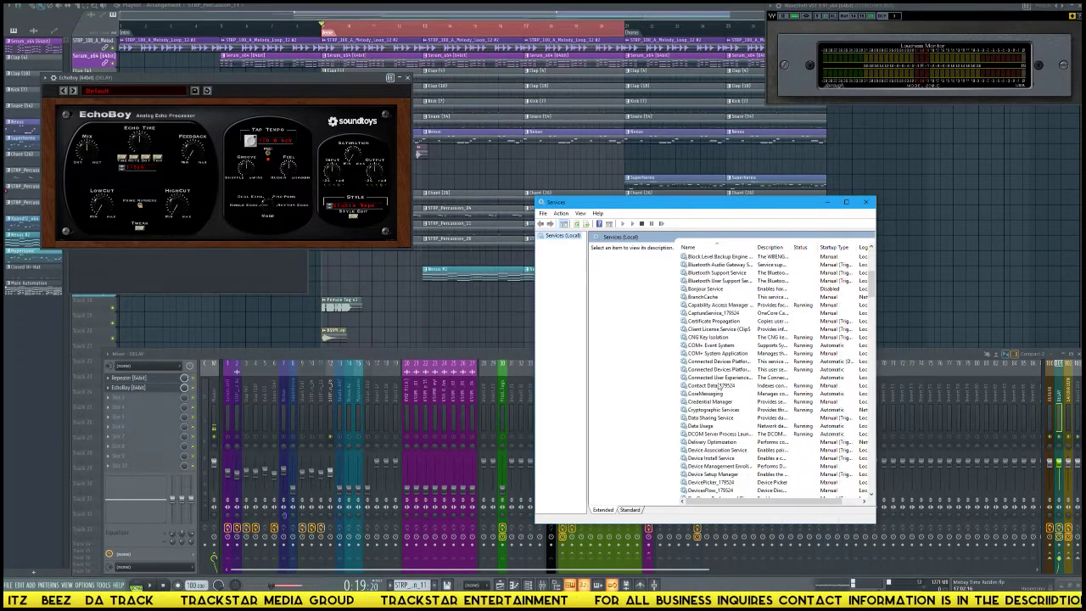
scroll(720, 386, "down", 12)
left_click(709, 371)
key("p")
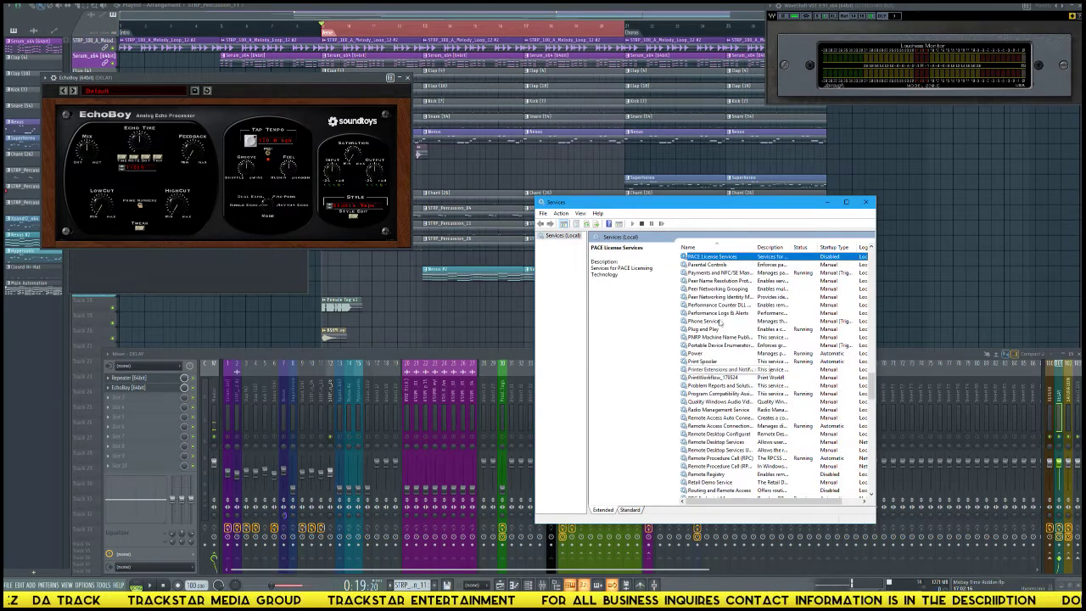
right_click(747, 261)
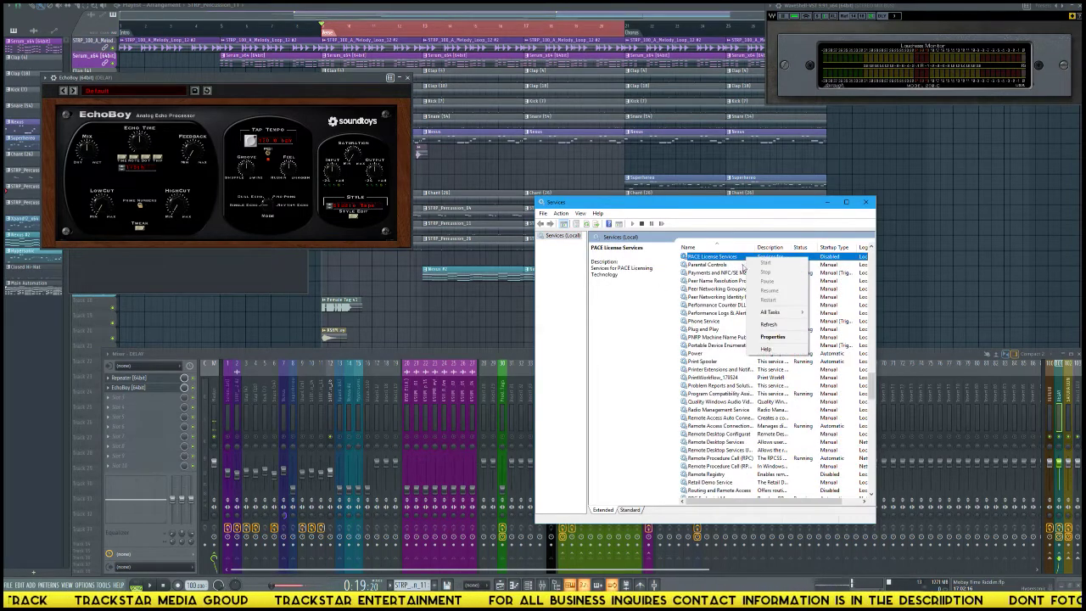
left_click(768, 336)
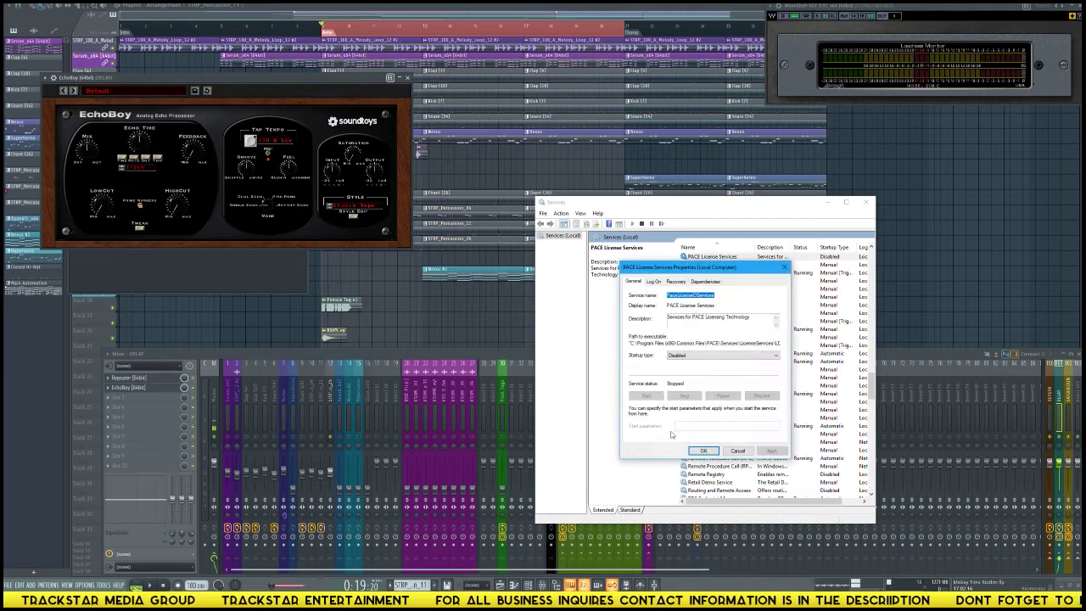
Set the PACE License Services startup type to Automatic, start the service and close the Services console.
left_click(682, 357)
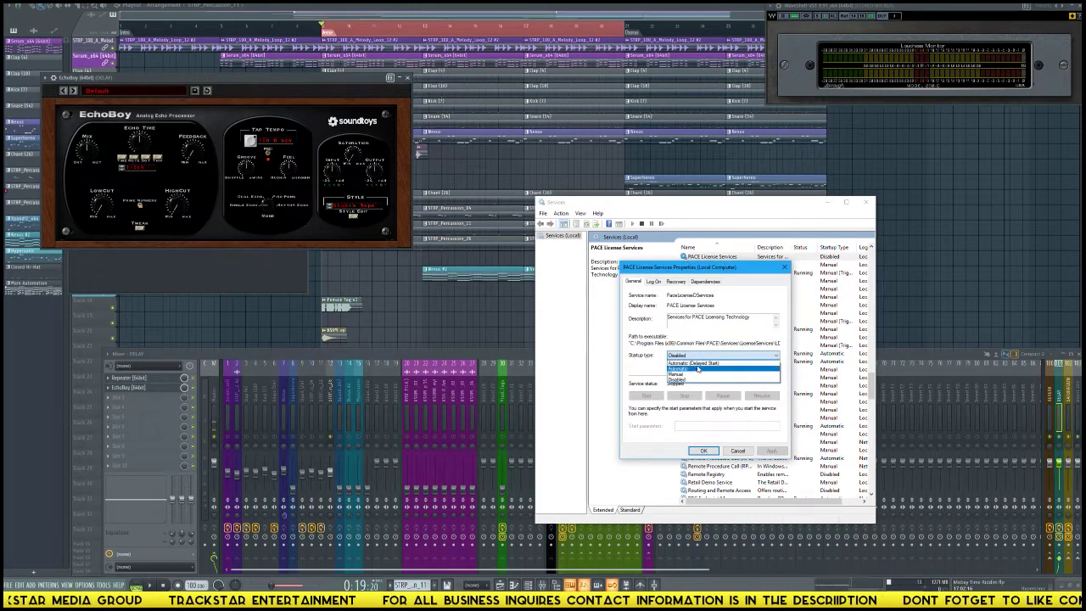
left_click(688, 368)
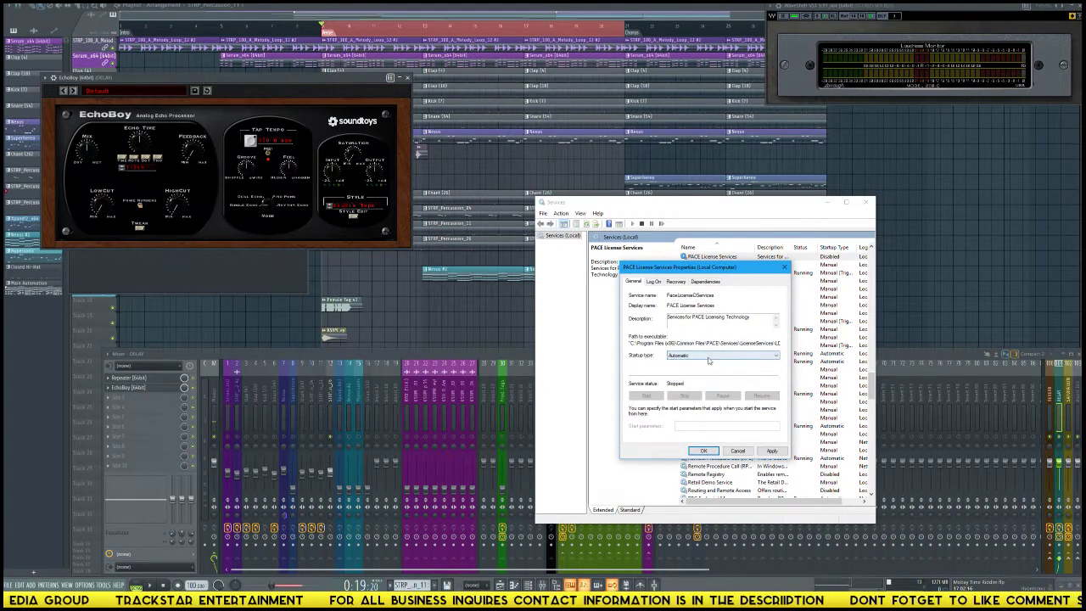
left_click(768, 451)
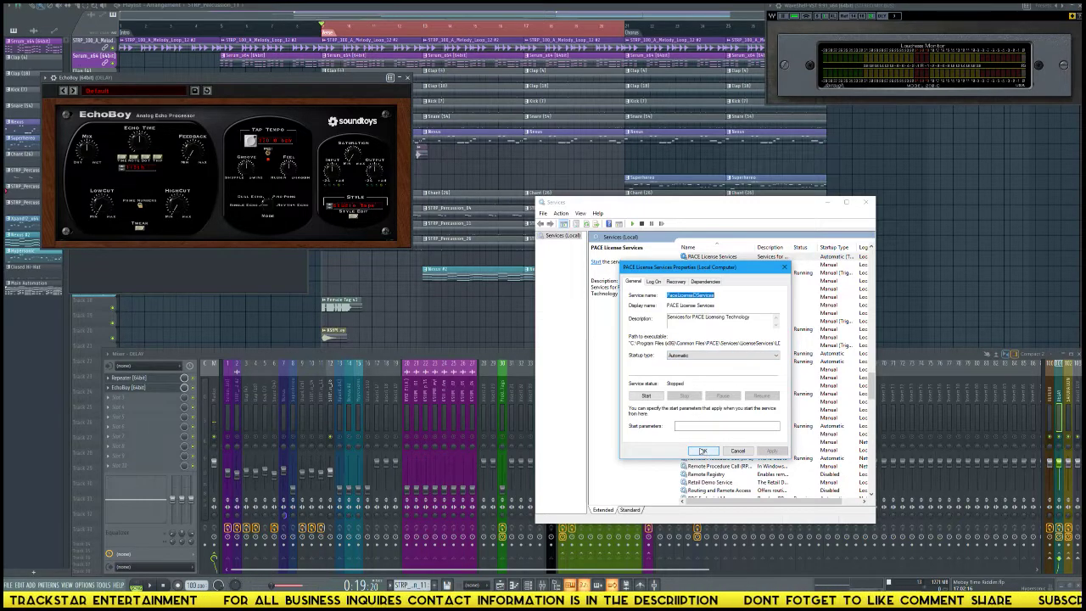
left_click(646, 395)
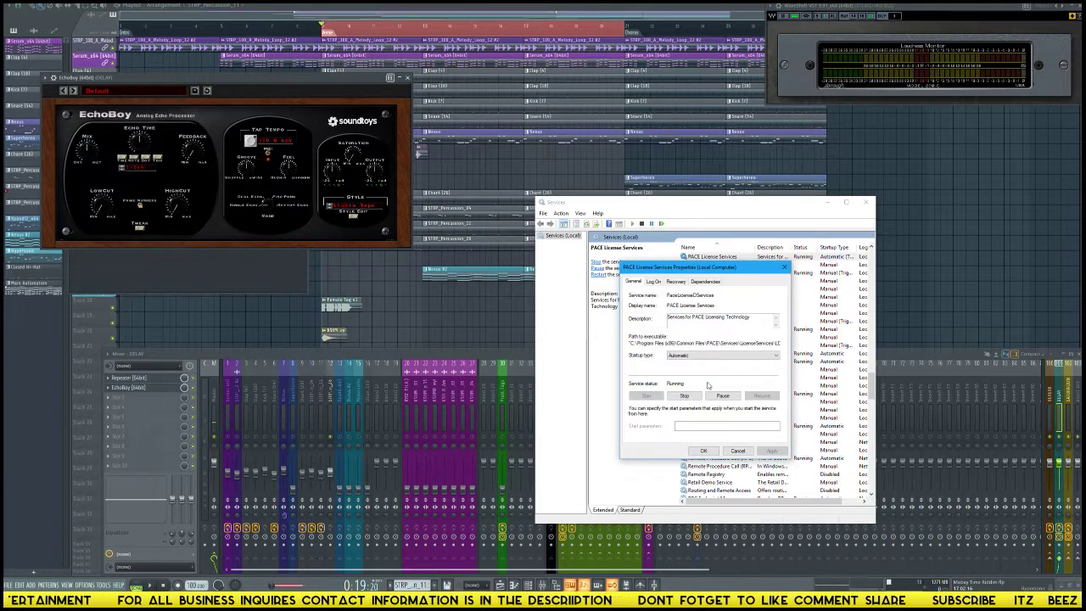
left_click(678, 355)
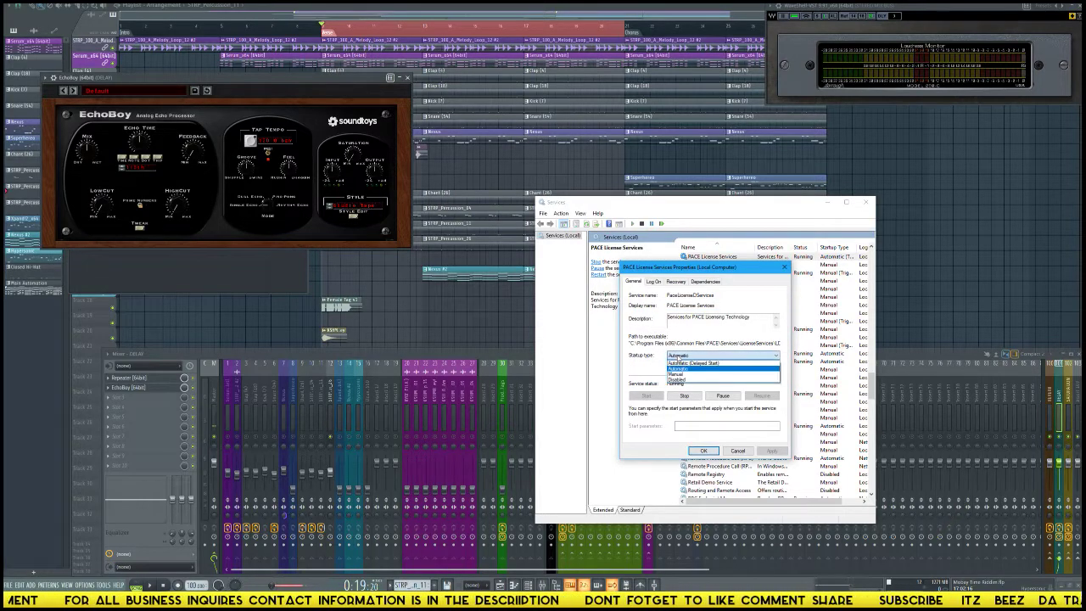
left_click(678, 368)
left_click(703, 450)
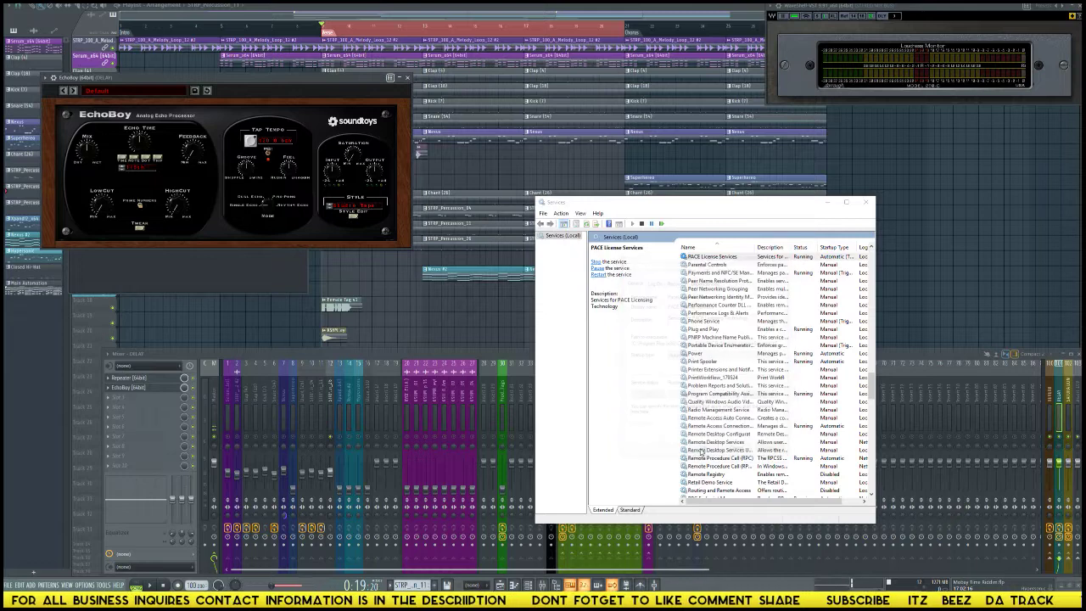
left_click(865, 202)
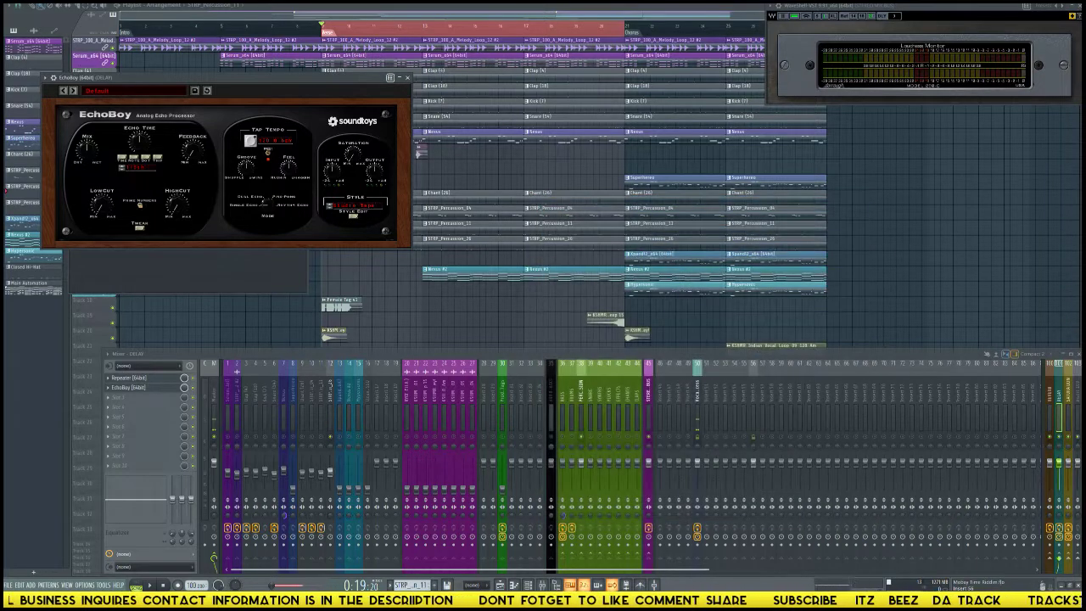
Move the EchoBoy window aside and reload the Sound Toys Repeater delay in the DELAY track's first slot.
left_click_drag(248, 81, 588, 140)
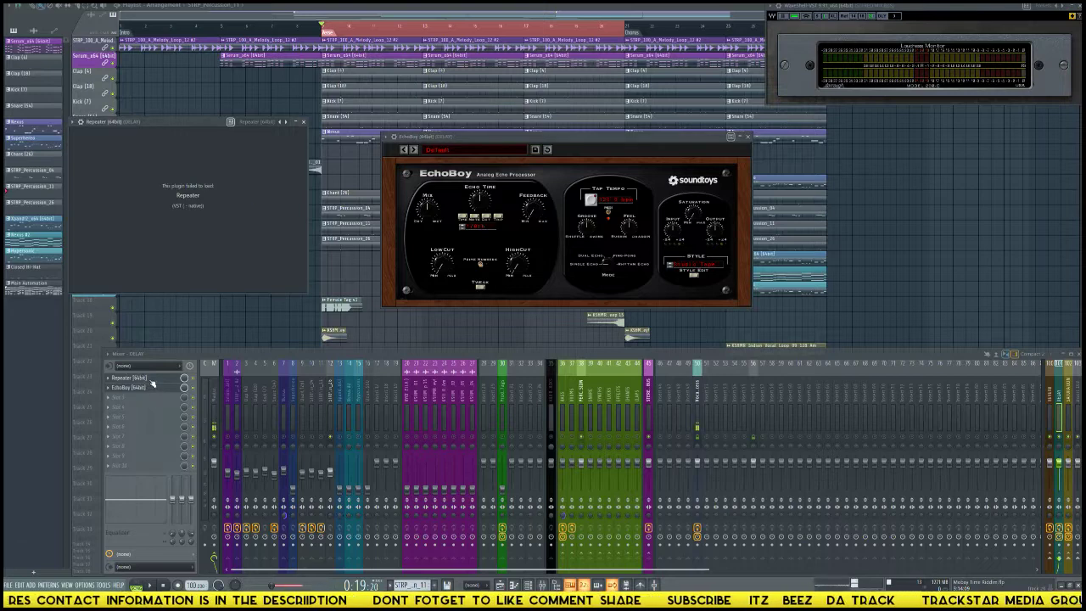
left_click(151, 379)
left_click(151, 379)
left_click(82, 122)
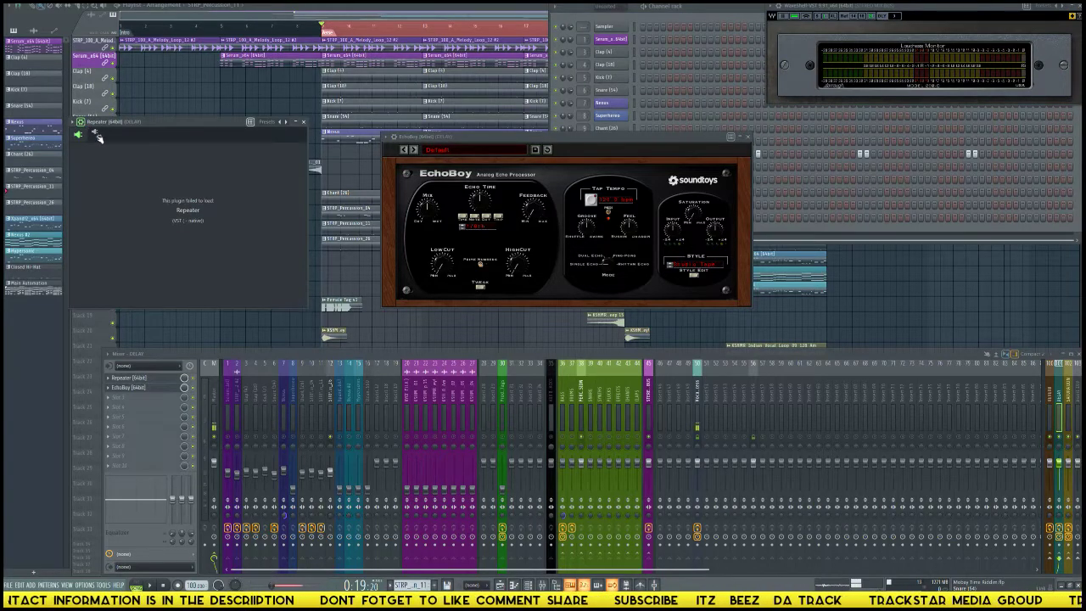
left_click(98, 137)
left_click(81, 121)
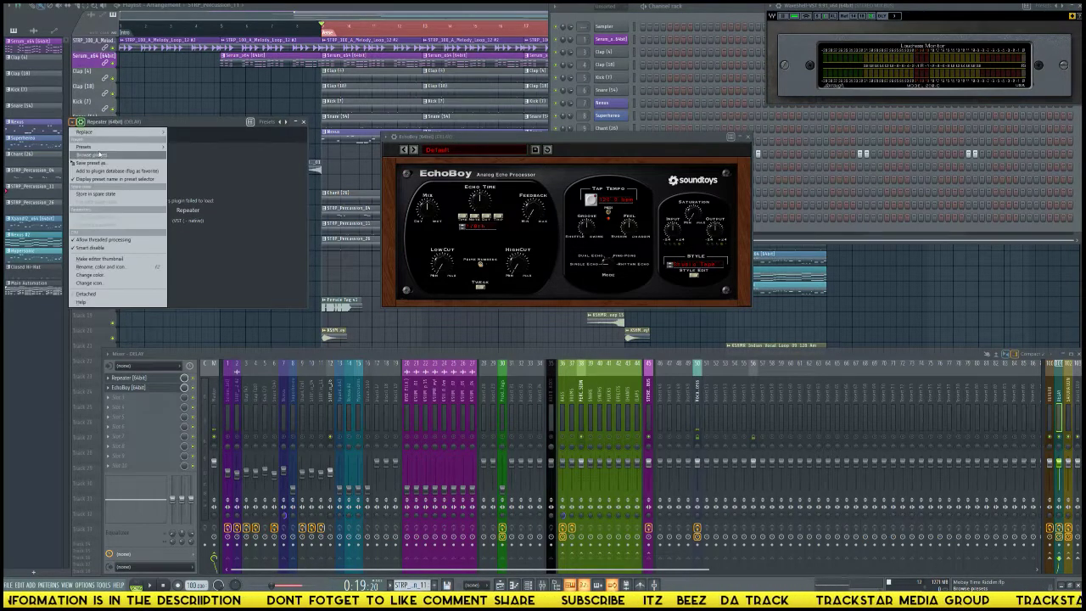
mouse_move(93, 132)
mouse_move(271, 62)
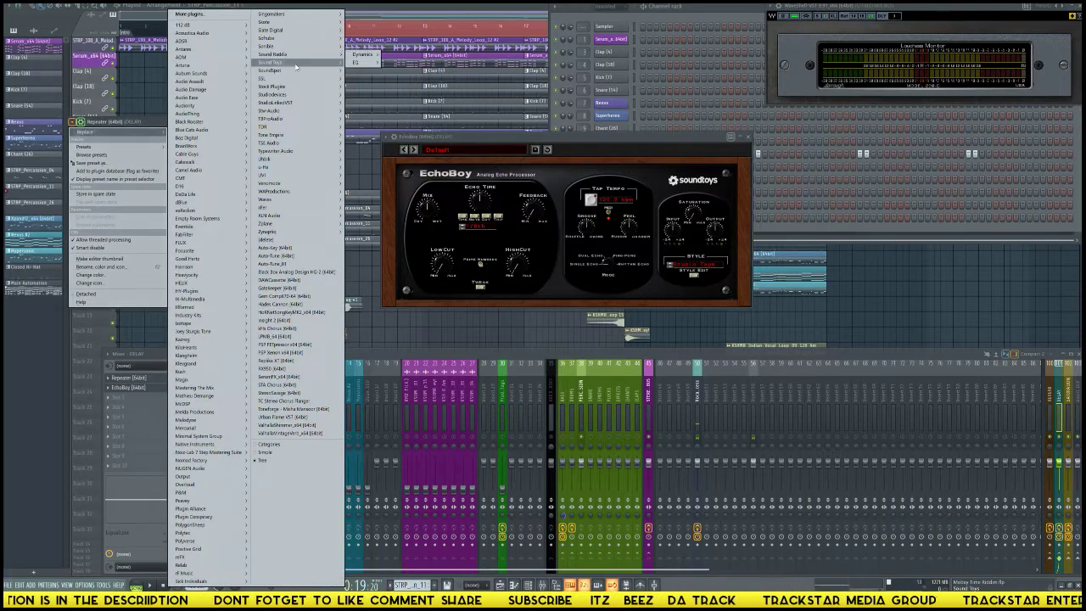
mouse_move(363, 64)
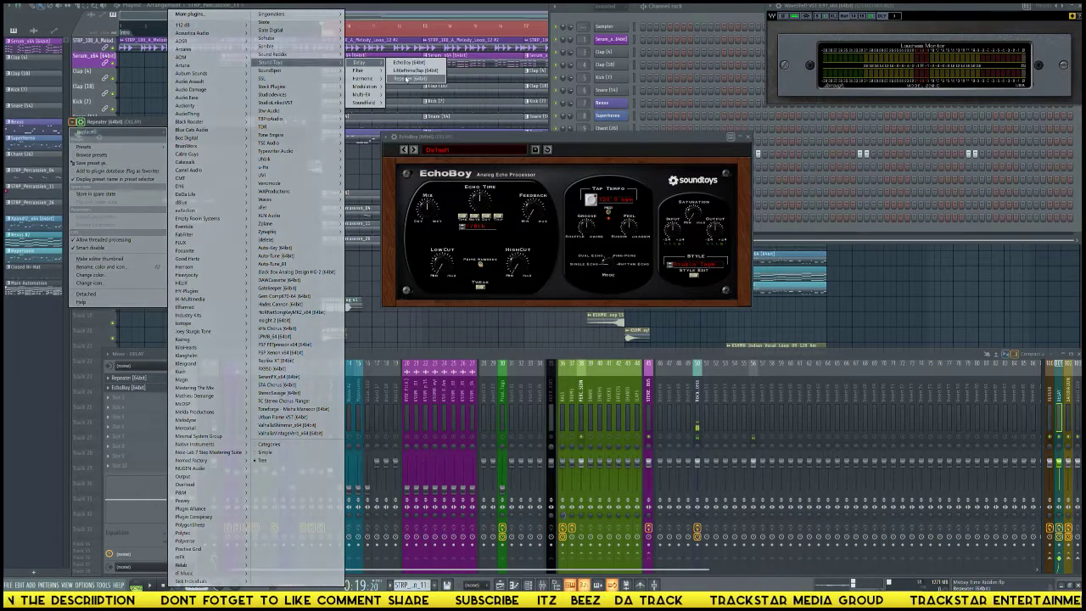
left_click(407, 78)
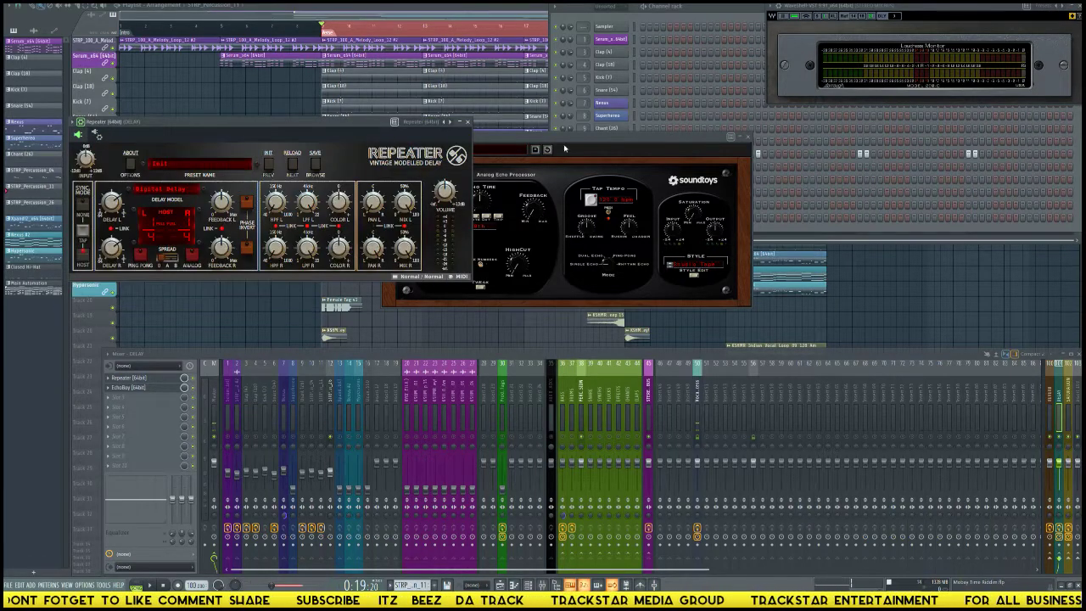
Delete EchoBoy from the DELAY track's second slot and move the Repeater window clear of the mixer and playlist edge.
left_click(463, 146)
left_click(395, 137)
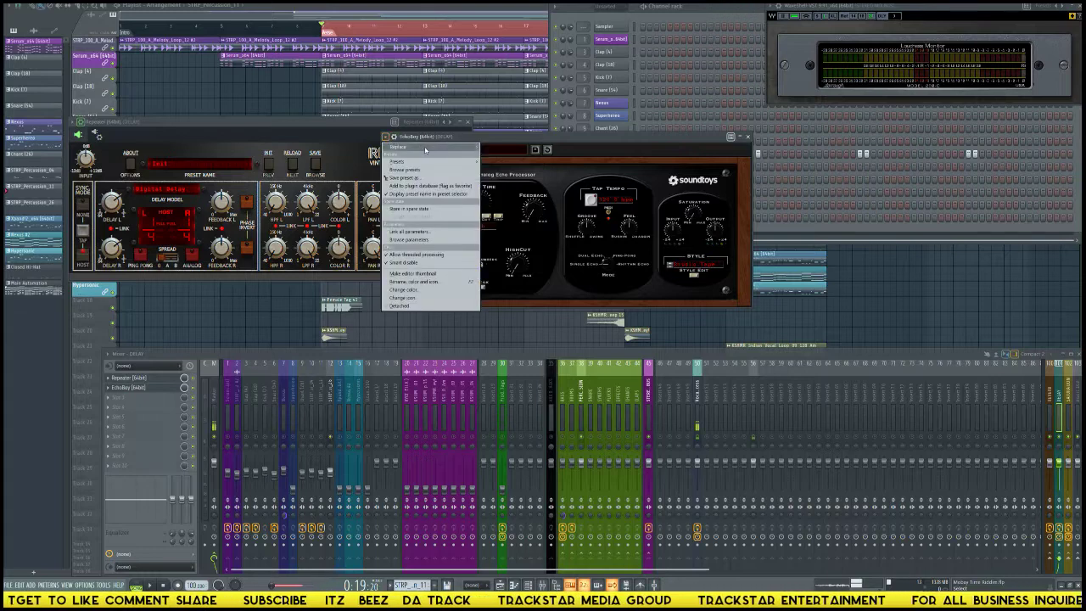
mouse_move(403, 146)
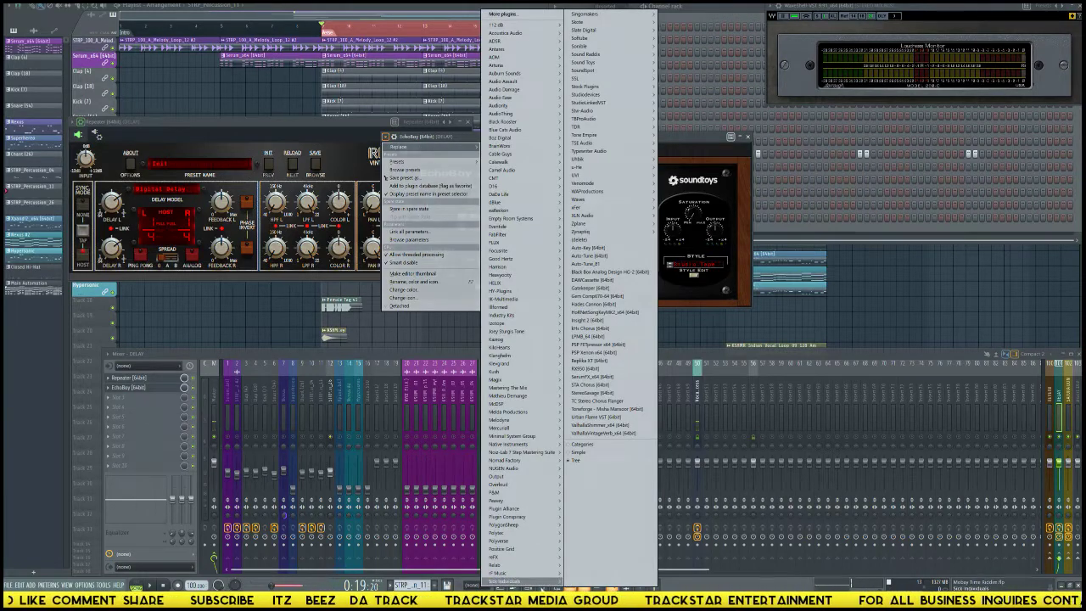
left_click(595, 241)
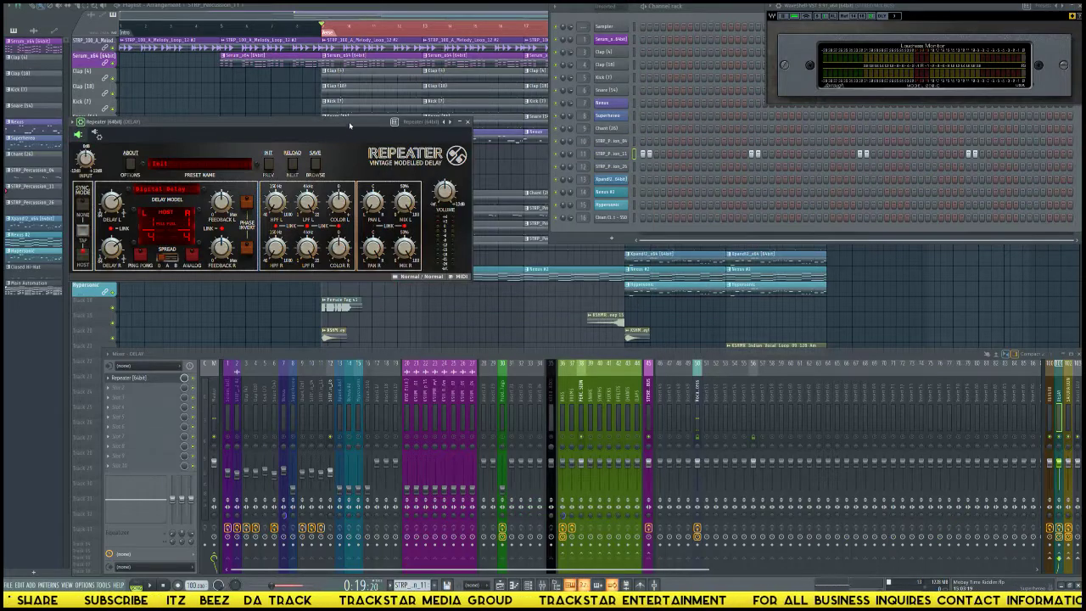
left_click_drag(349, 125, 485, 163)
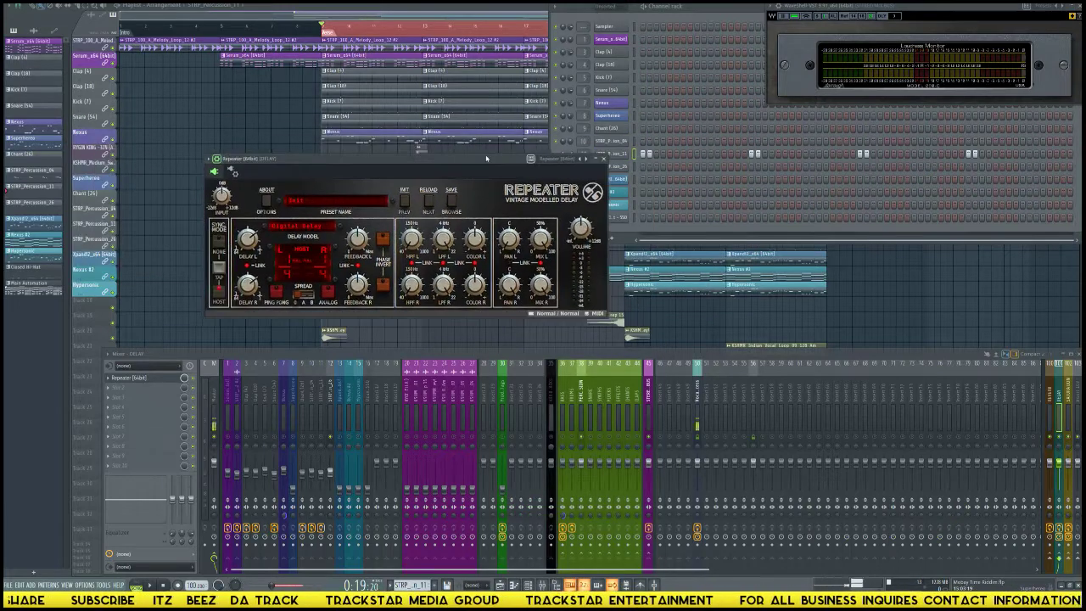
Audition STRP_Percussion_26 through Repeater with right feedback at 44% and left high-pass at 90 Hz, and unsolo the percussion track.
left_click(336, 417)
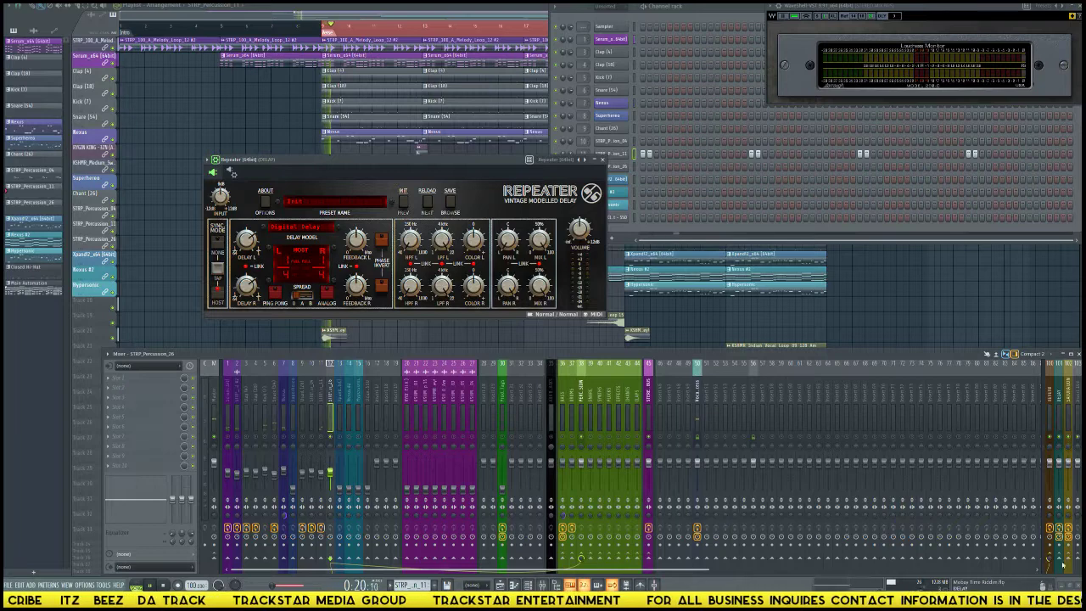
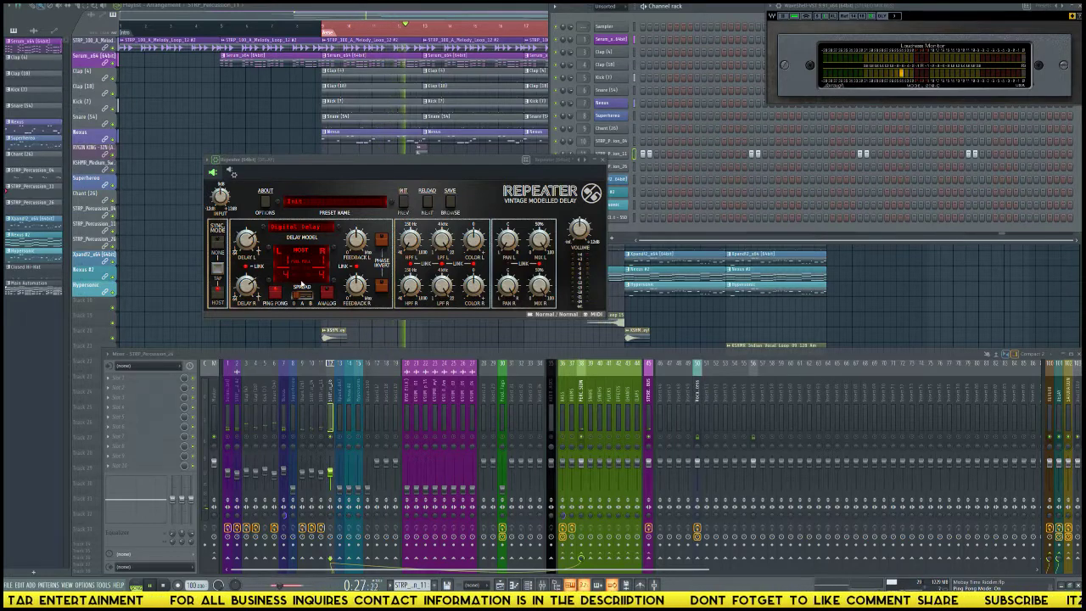
left_click(354, 296)
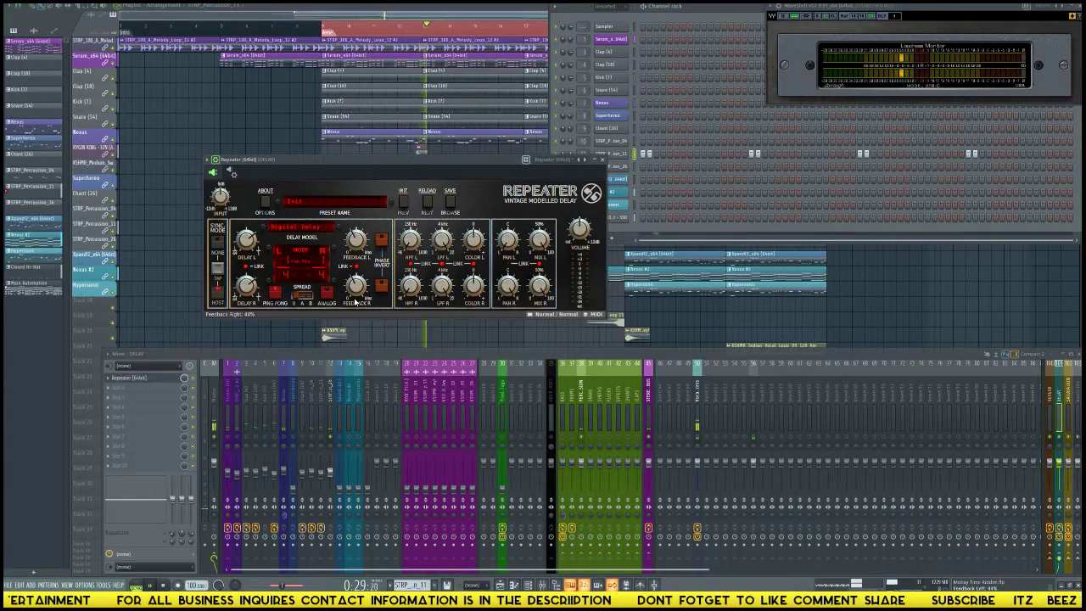
left_click(653, 227)
left_click(614, 168)
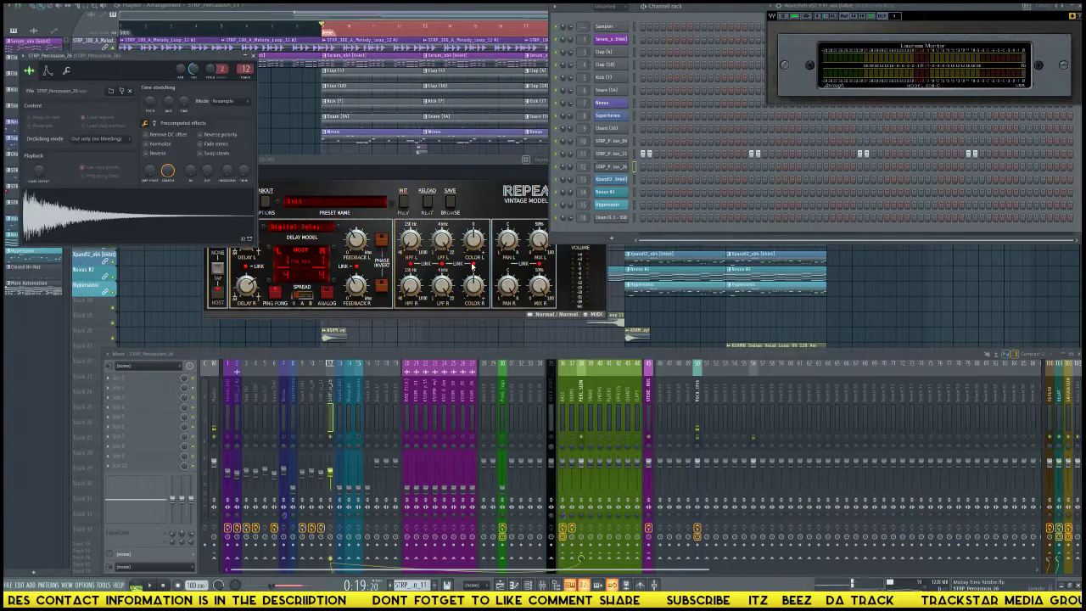
left_click(331, 435)
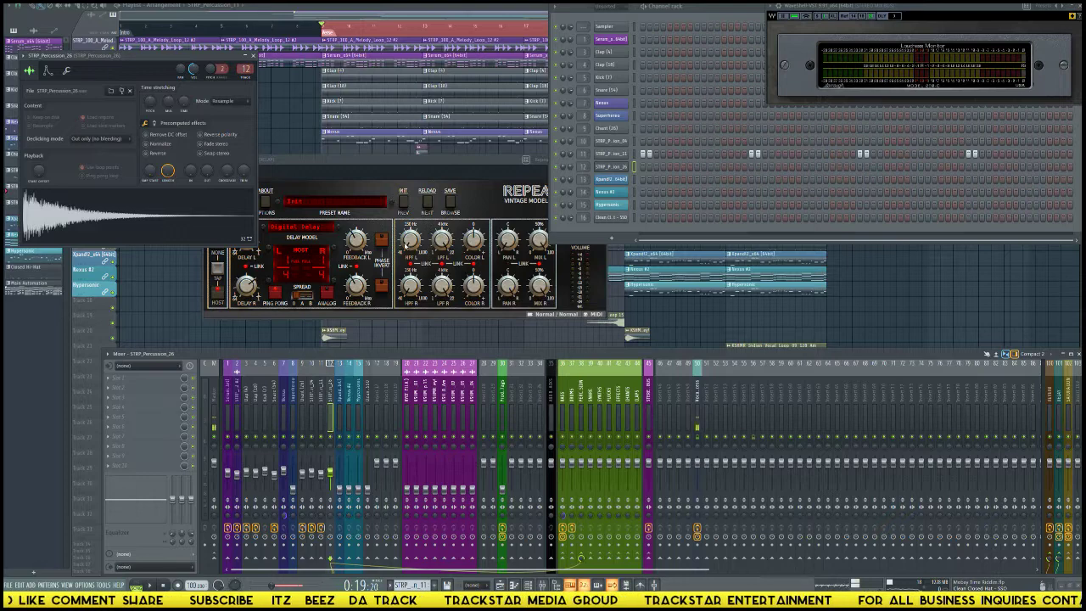
left_click(406, 243)
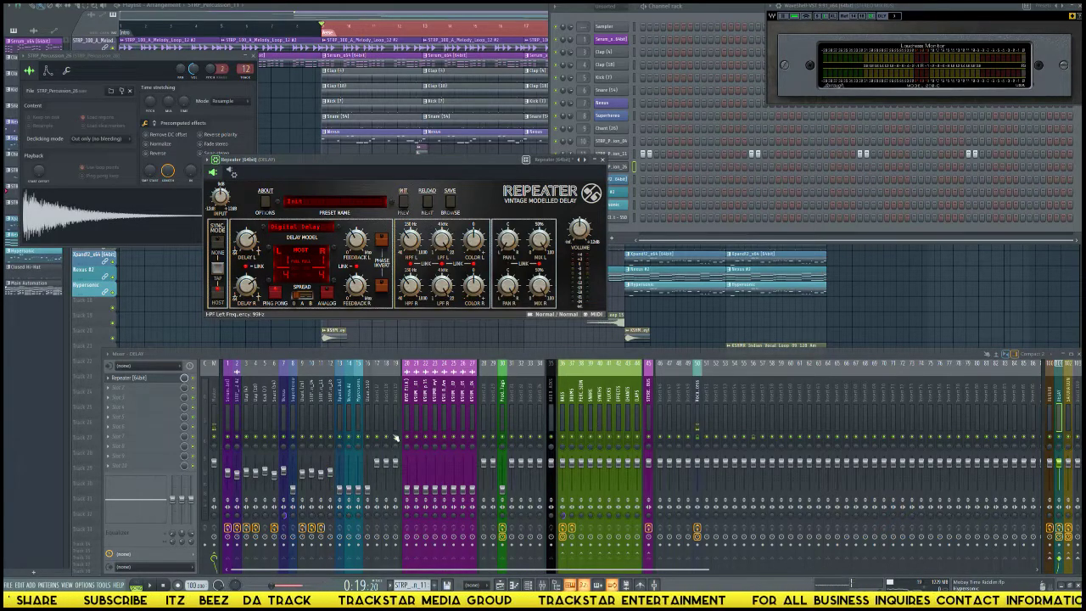
Hide the plugin windows, lower the Xpand!2 fader and raise the Nexus #2 fader to balance them during playback.
left_click(339, 426)
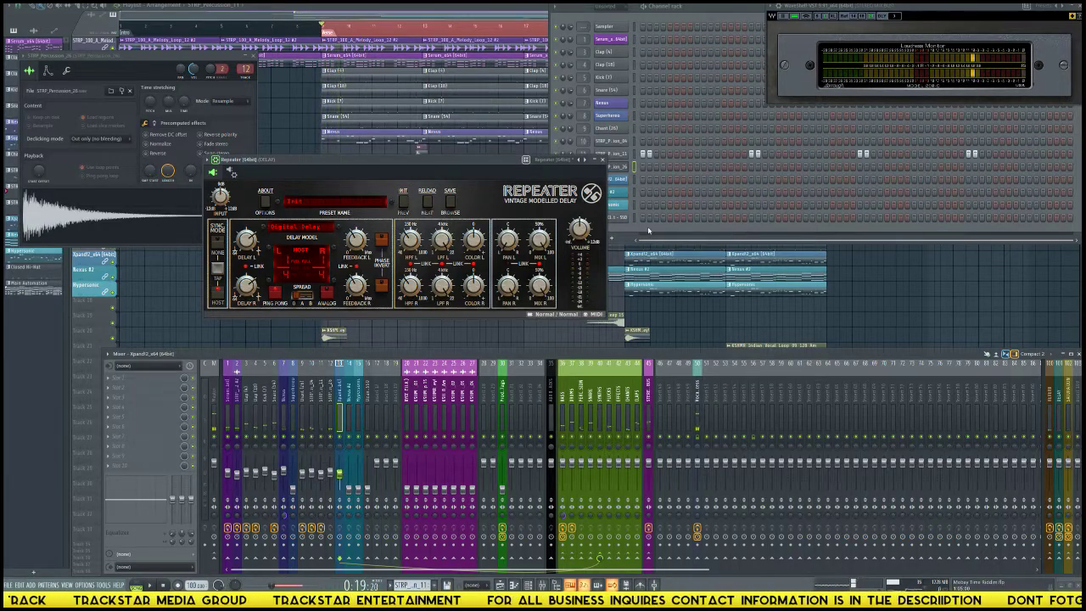
left_click(690, 316)
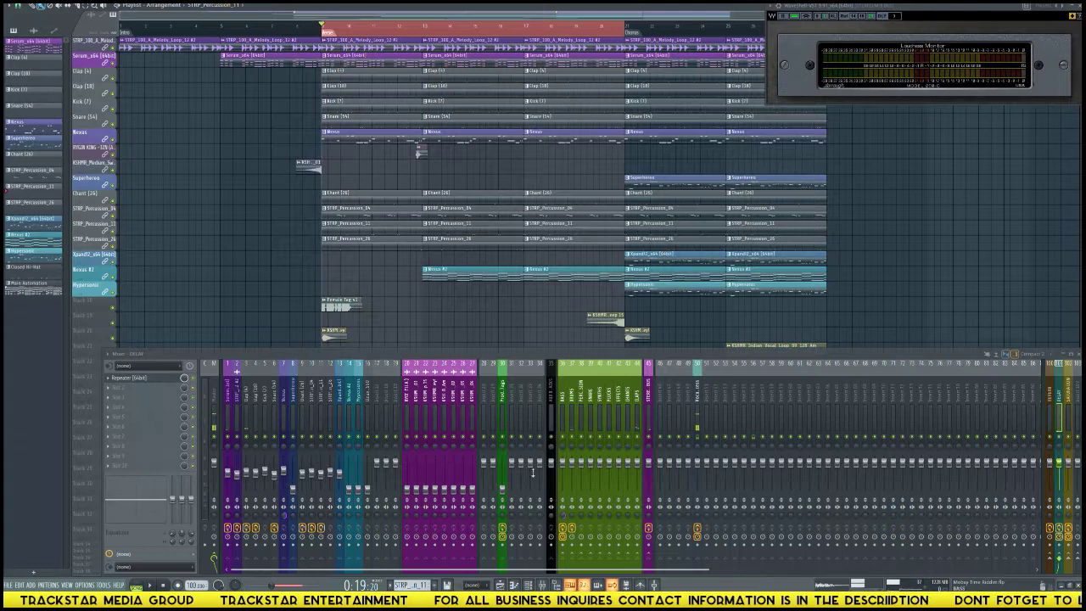
left_click(344, 475)
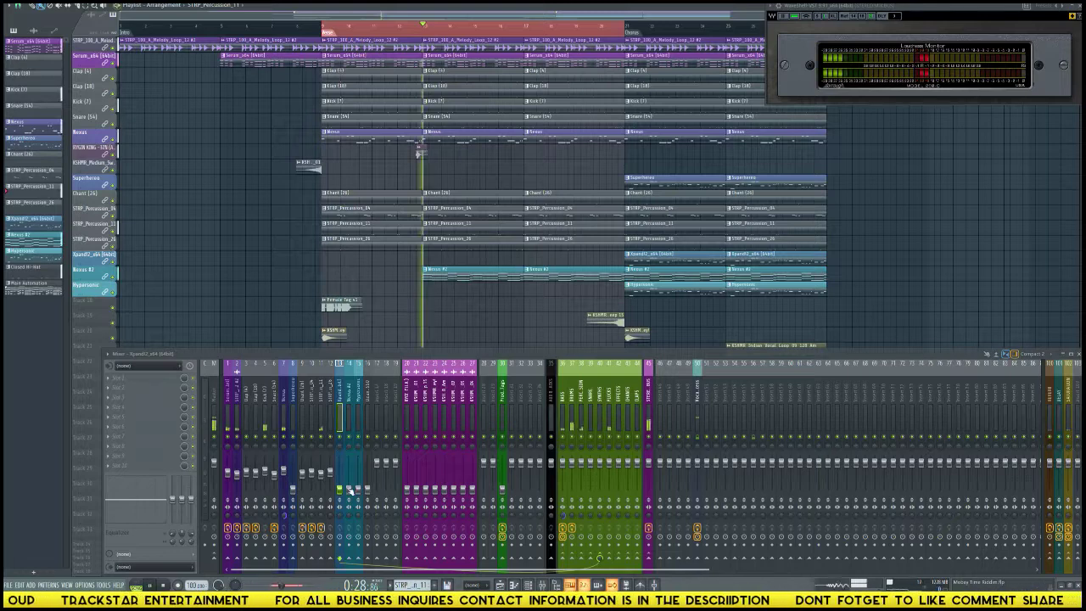
left_click(349, 458)
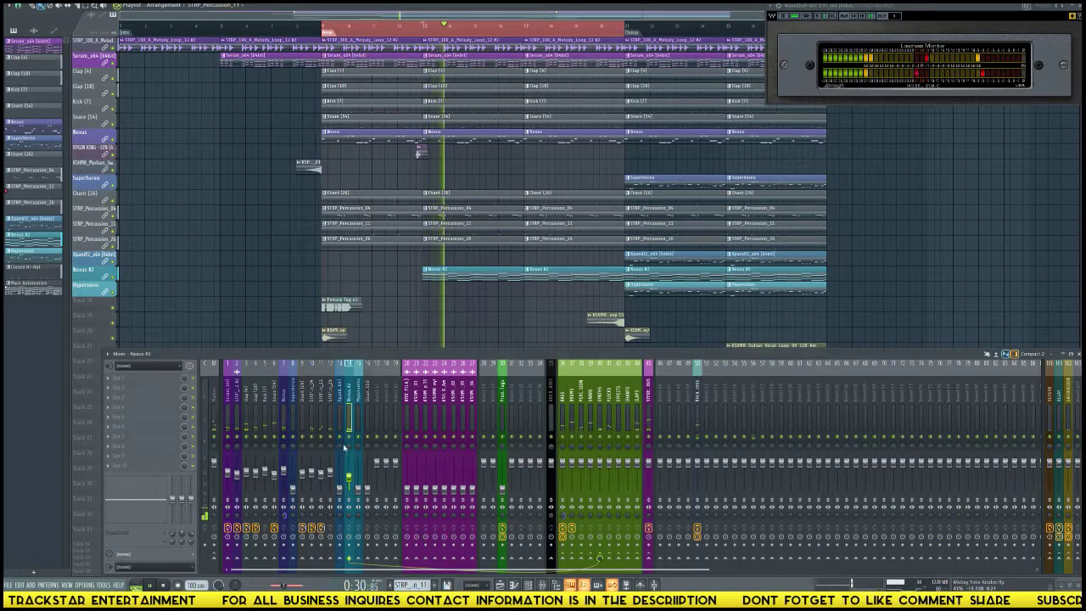
key("space")
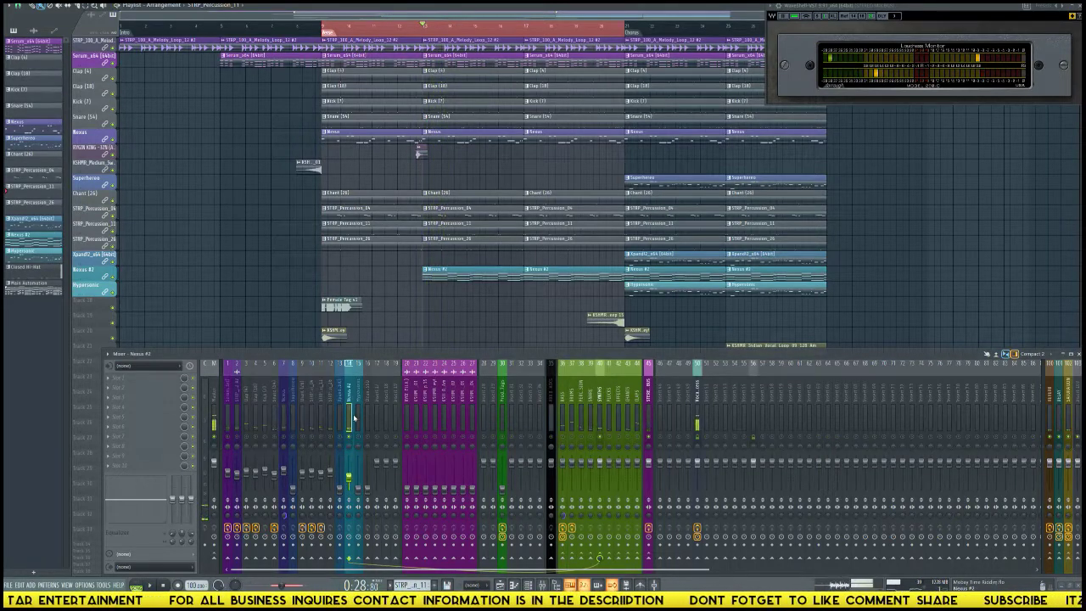
Open the Nexus #2 instrument from the channel rack to inspect its preset and effects, and close it.
key("F6")
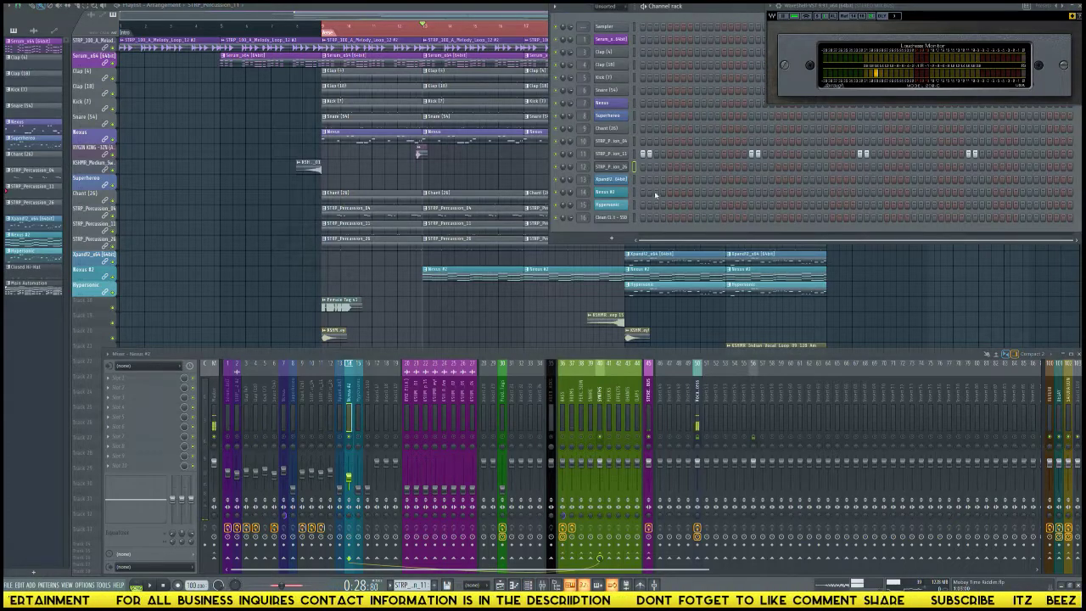
left_click(611, 194)
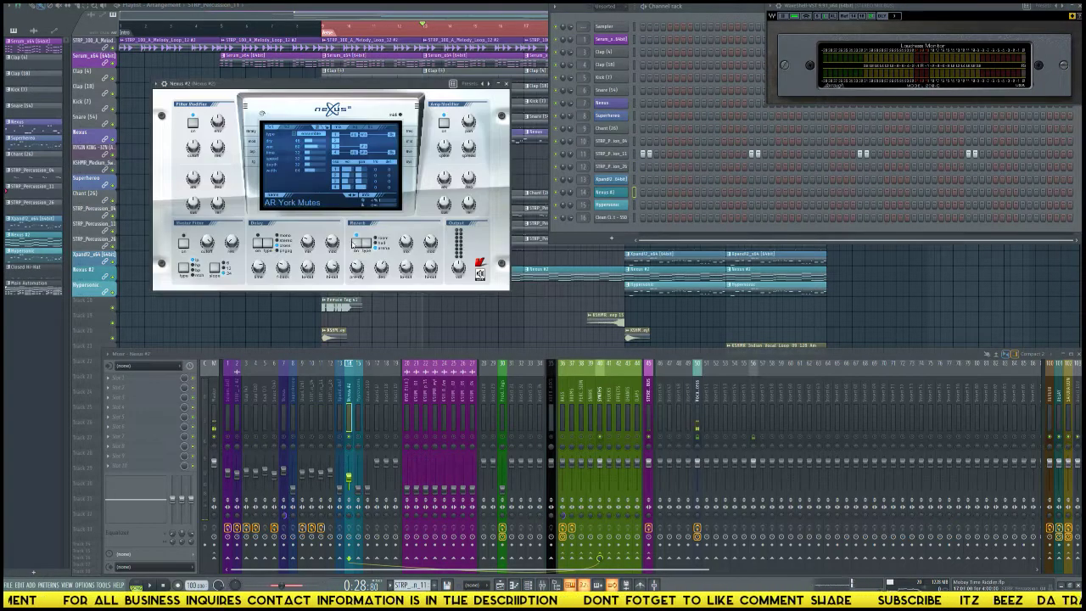
left_click(507, 84)
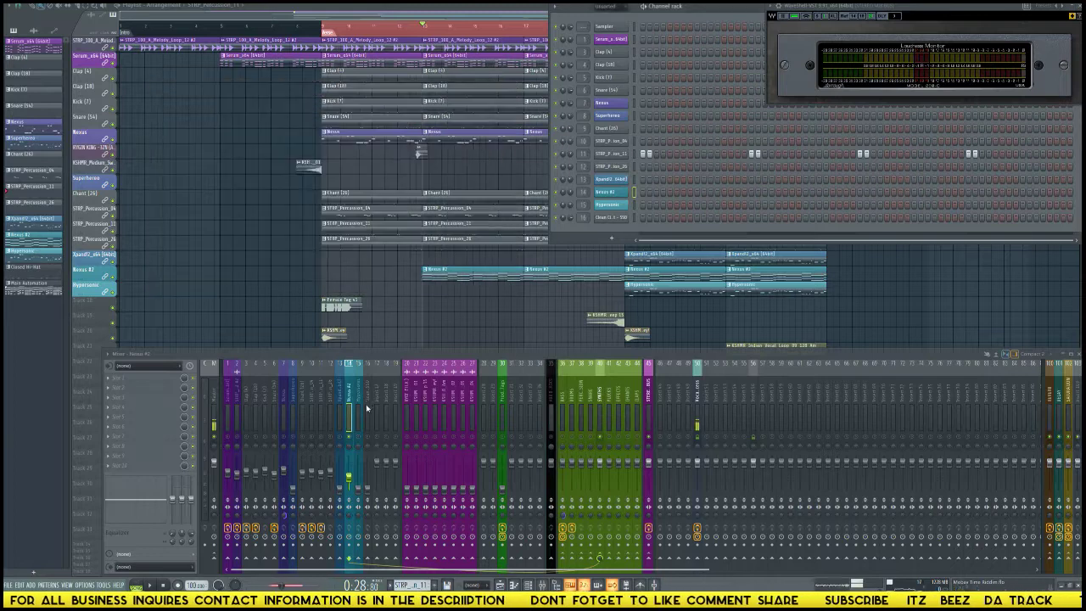
Load the stock Fruity Parametric EQ 2 in the Nexus #2 track's first slot and move its window to the centre.
left_click(145, 384)
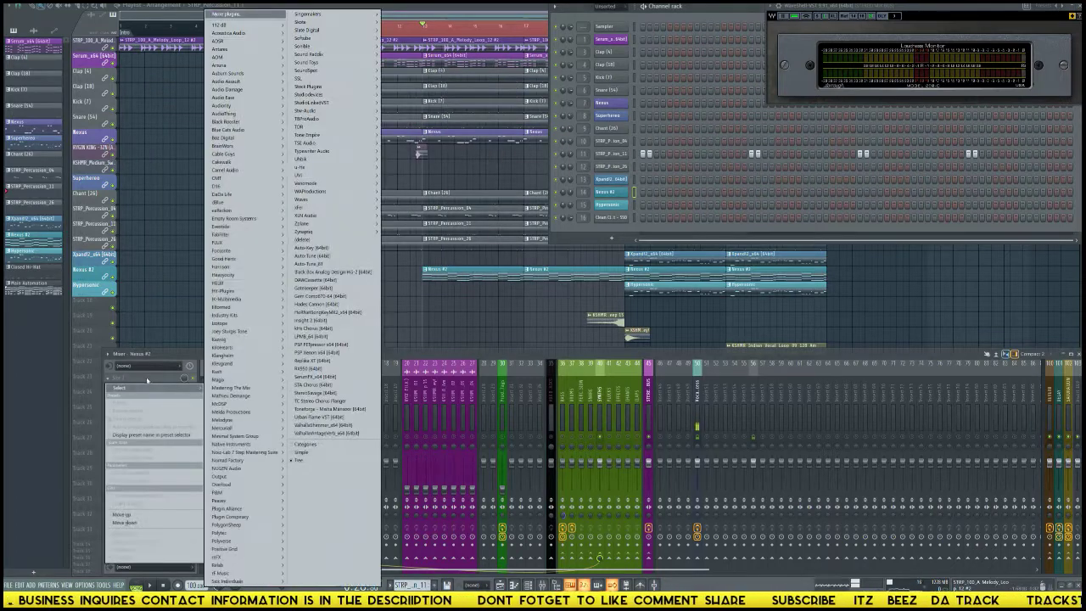
mouse_move(345, 91)
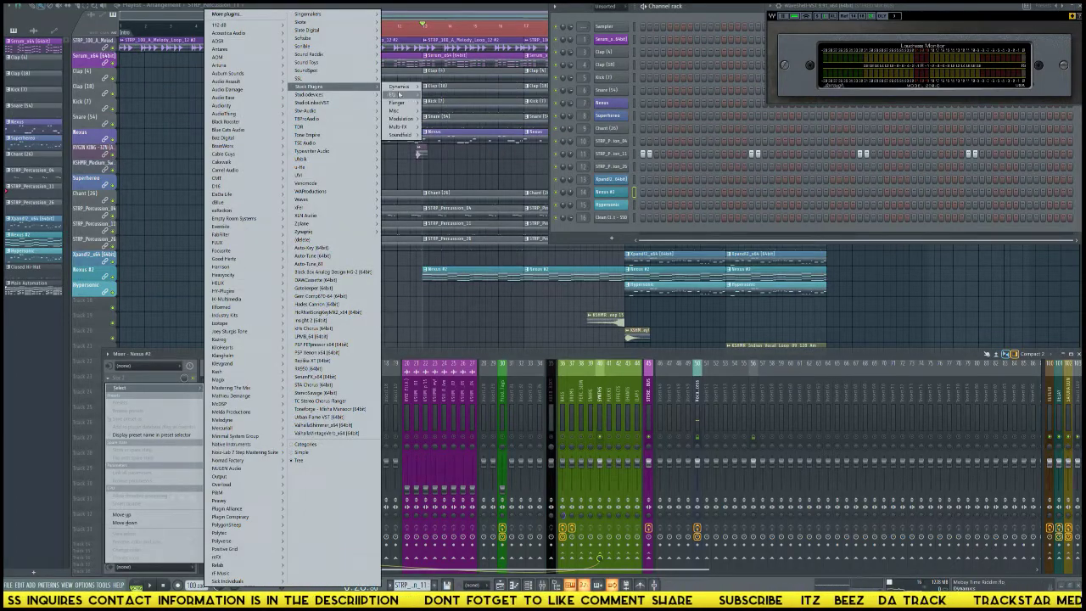
mouse_move(416, 102)
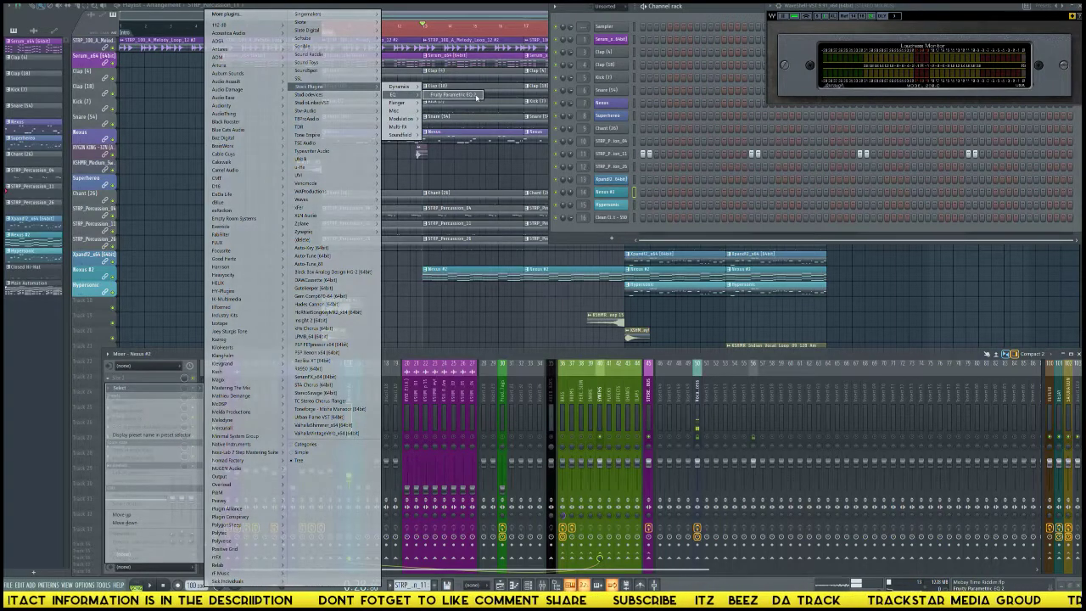
left_click(476, 97)
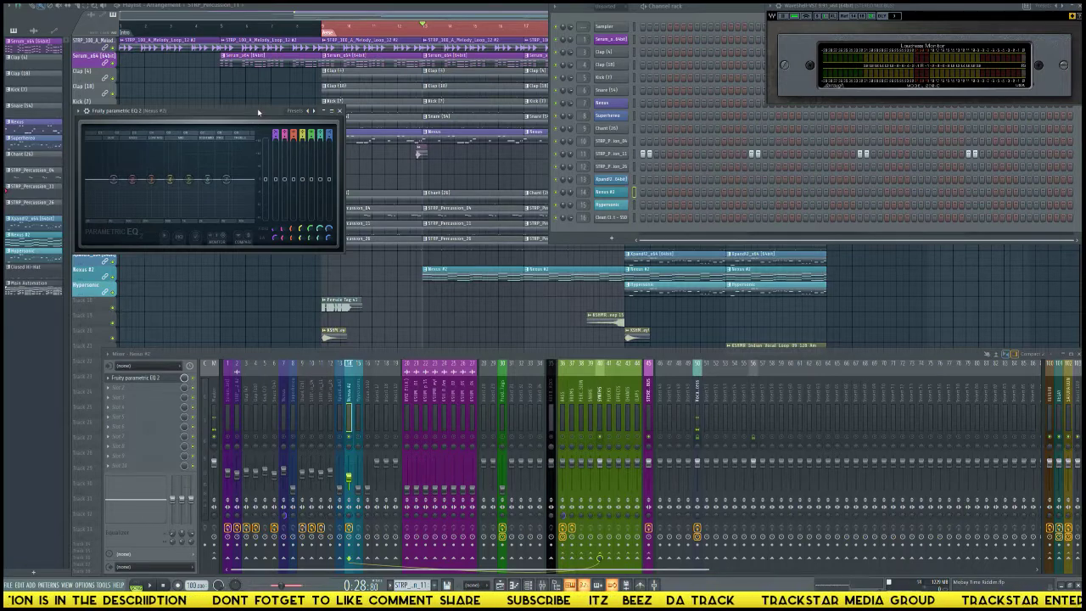
left_click_drag(259, 111, 457, 183)
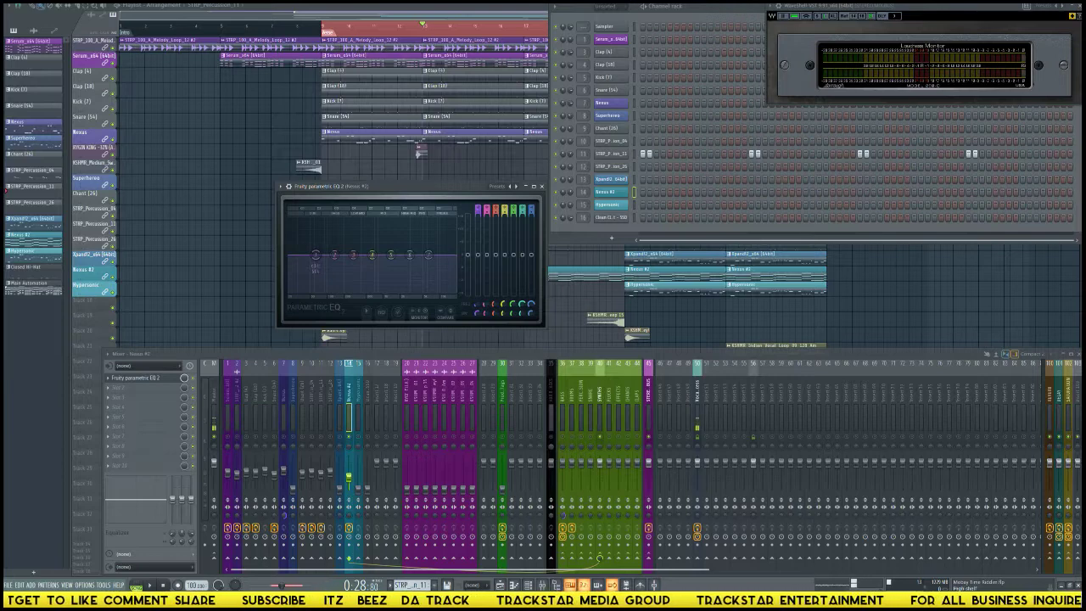
Give the Nexus #2 EQ a high-pass on band 1 and a low-pass on band 7, and raise the low-pass cutoff.
scroll(315, 254, "down", 2)
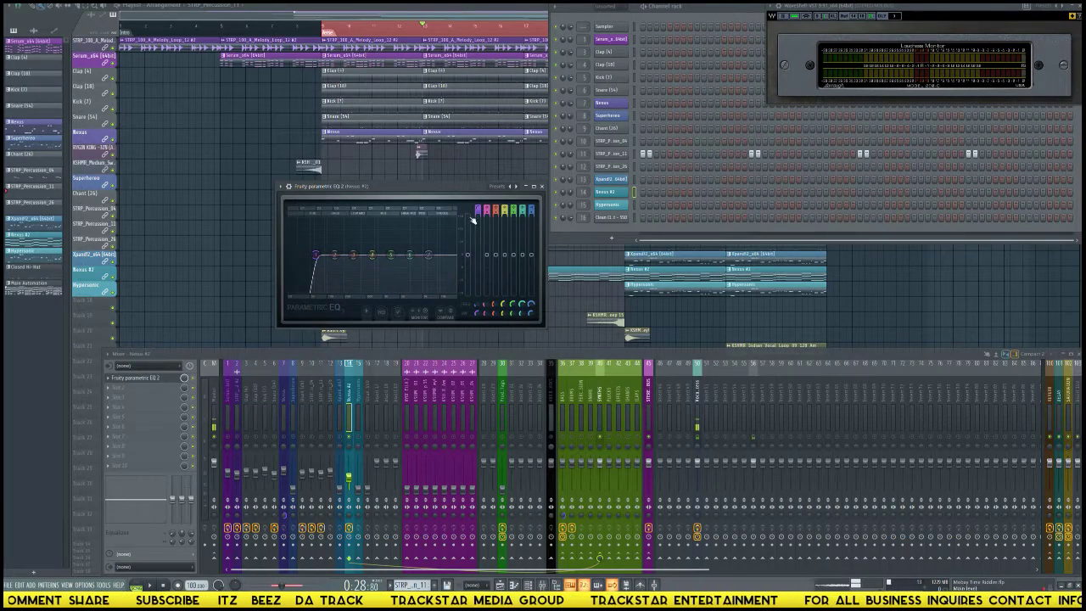
left_click_drag(480, 210, 477, 240)
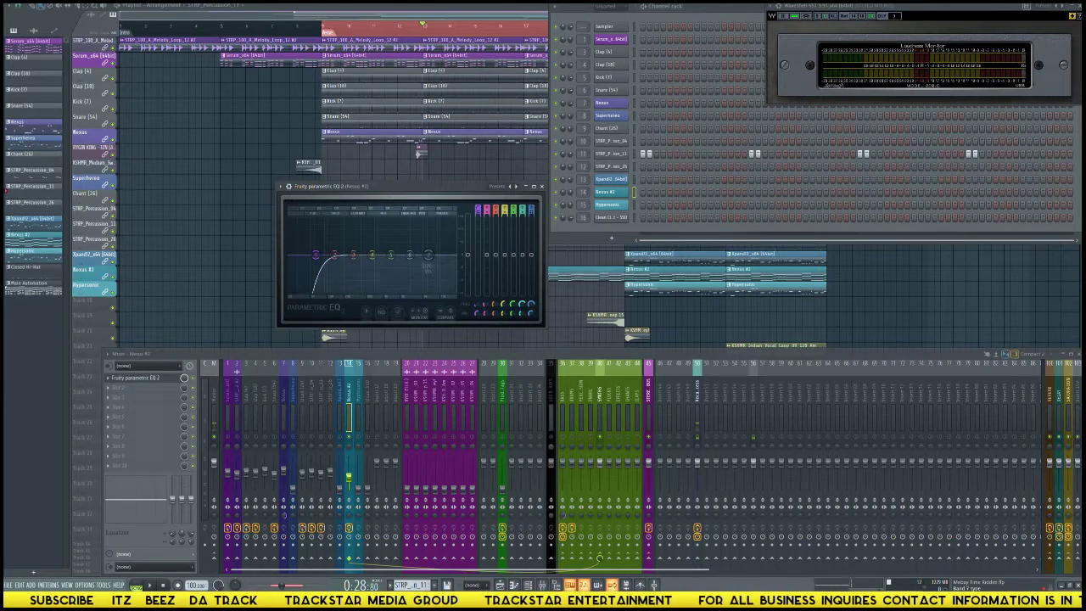
left_click_drag(531, 210, 531, 238)
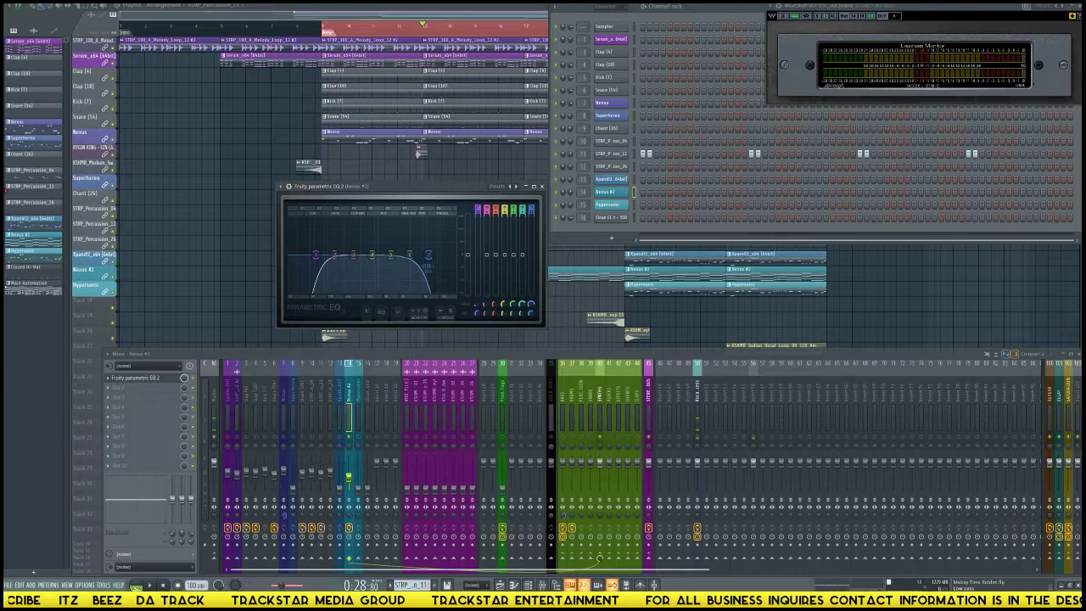
left_click_drag(430, 261, 445, 261)
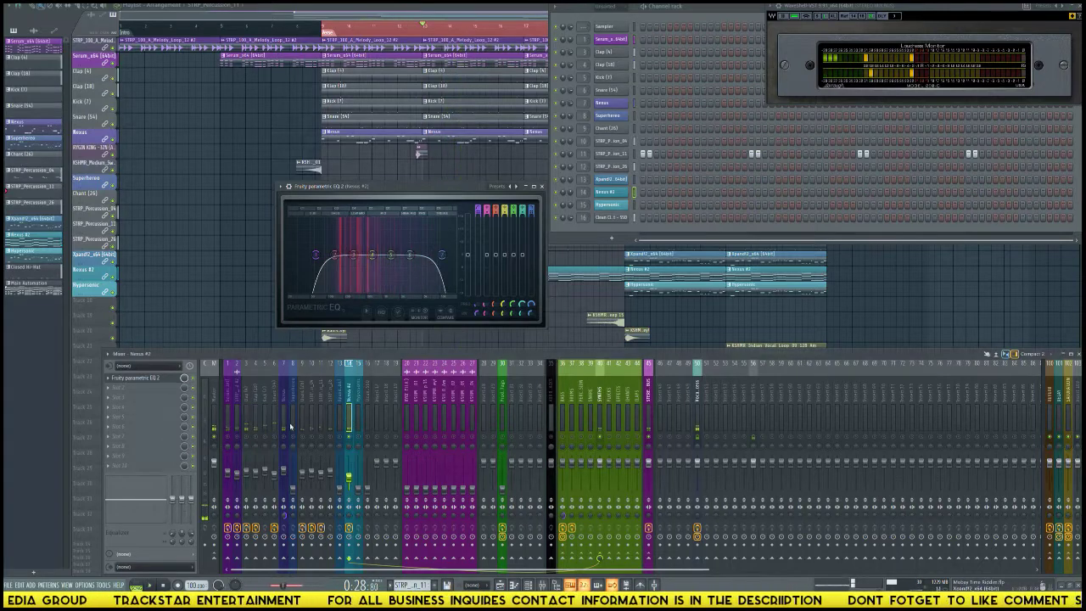
Load the stock Fruity Stereo Shaper in the Nexus #2 track's second slot.
left_click(119, 387)
mouse_move(123, 397)
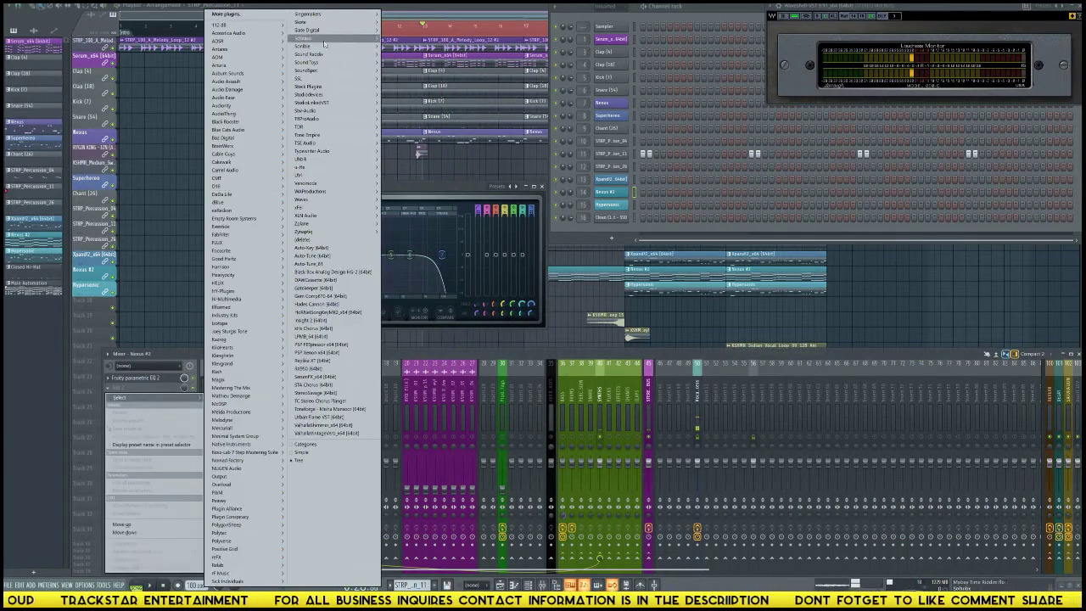
mouse_move(323, 71)
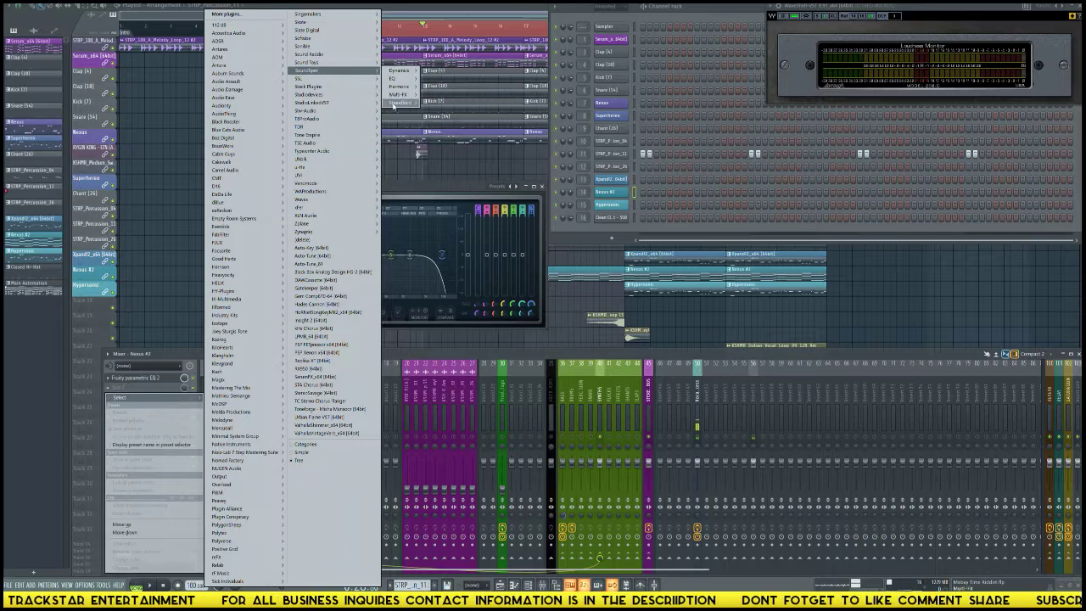
mouse_move(349, 87)
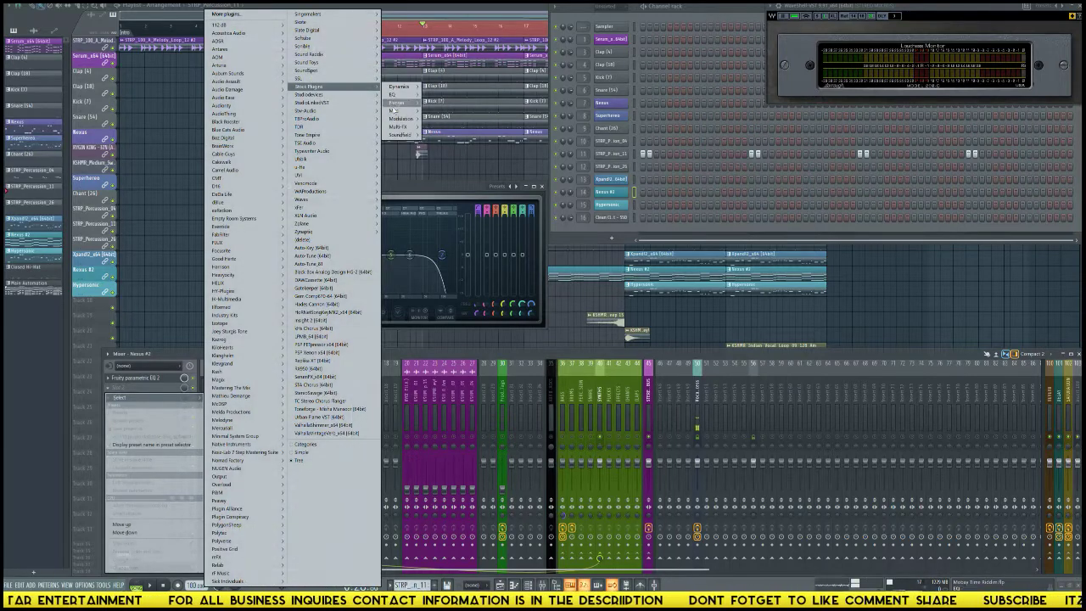
mouse_move(401, 135)
left_click(436, 136)
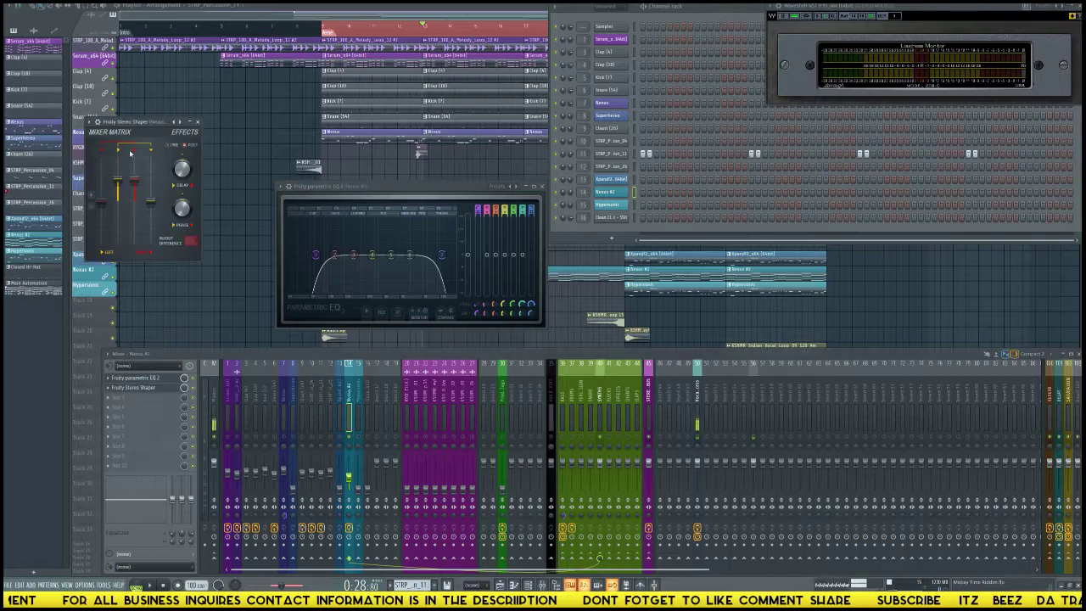
Apply the Delay effects preset to the Nexus #2 Stereo Shaper and reposition its window over the EQ.
left_click_drag(139, 130, 444, 191)
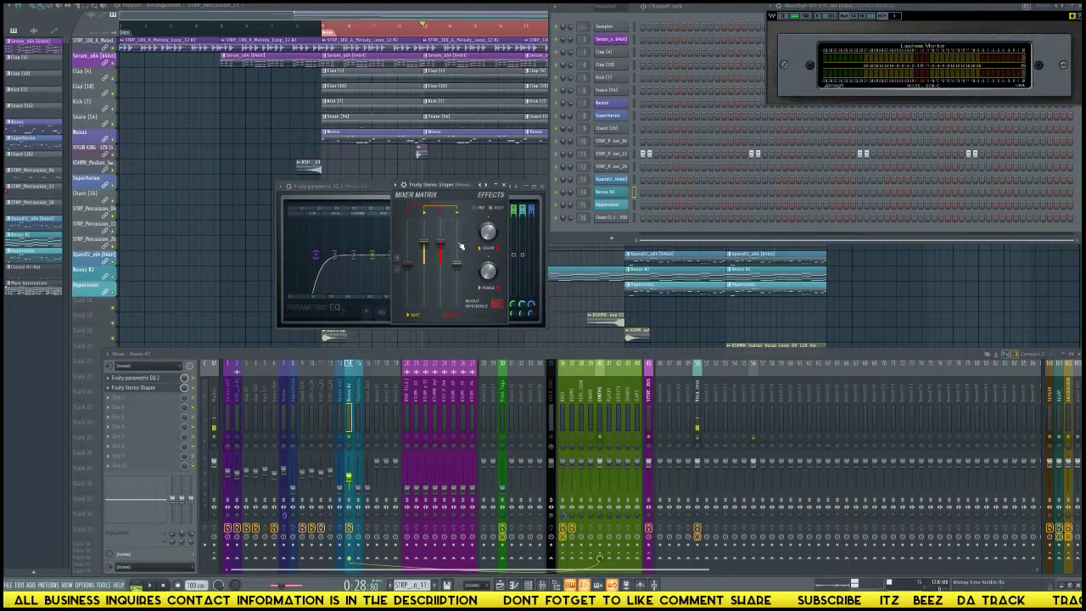
left_click(482, 185)
mouse_move(511, 193)
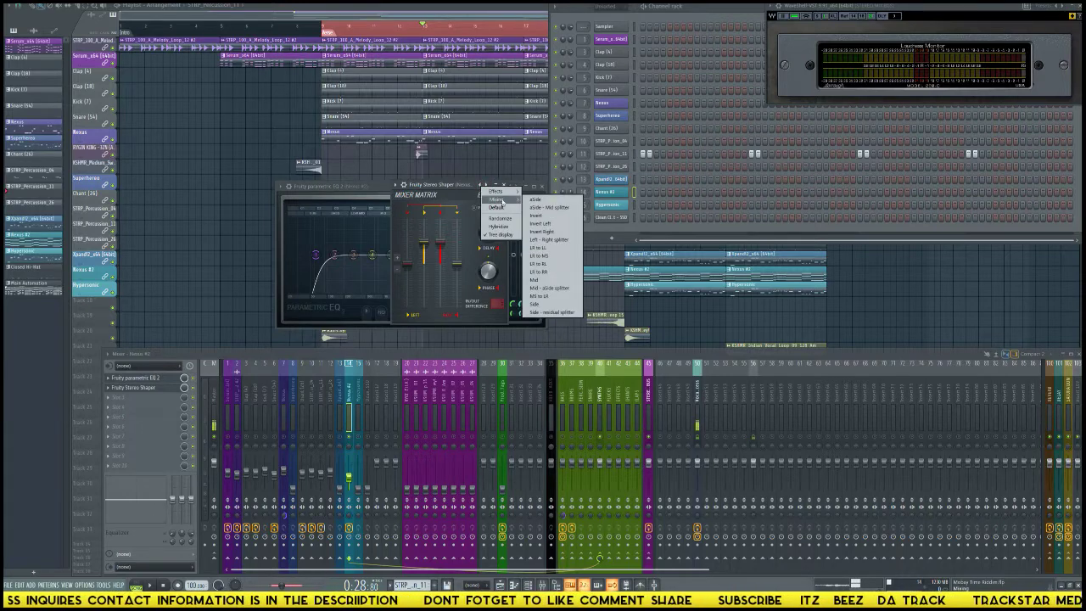
left_click(538, 192)
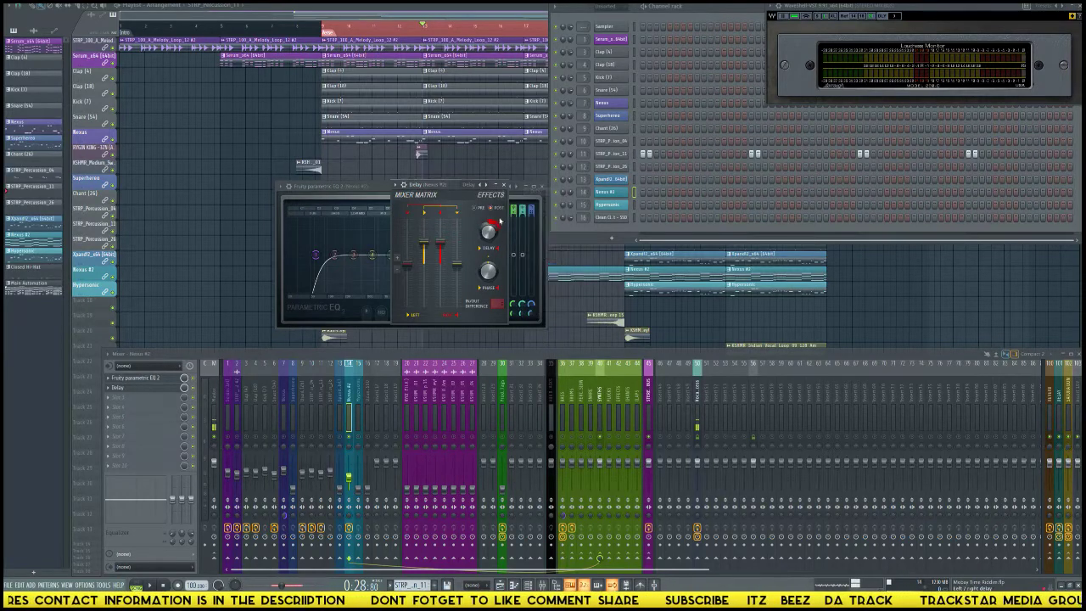
left_click_drag(442, 187, 445, 169)
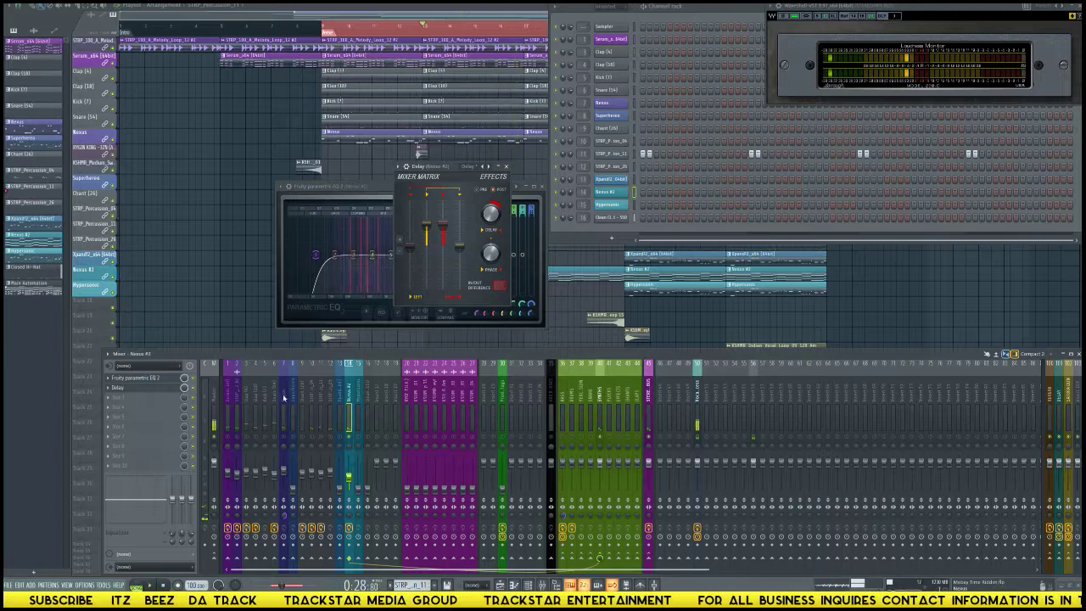
Reorder the Nexus #2 effects so that the Delay Stereo Shaper sits above the Fruity Parametric EQ 2.
left_click_drag(156, 378, 159, 390)
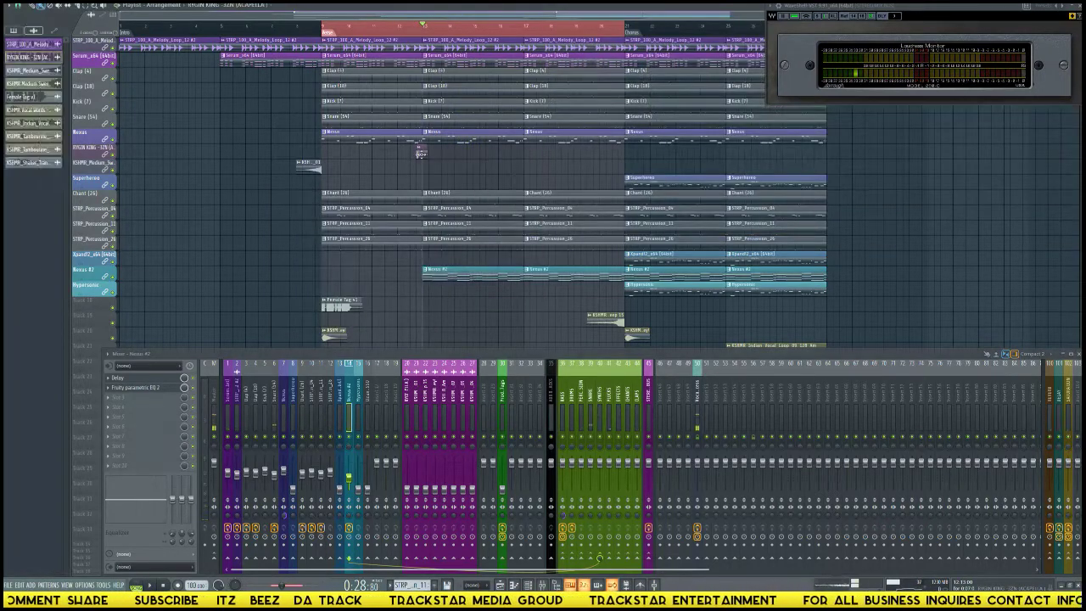
Load the stock Fruity Parametric EQ 2 in the first slot of the acapella clip's mixer track.
left_click(419, 152)
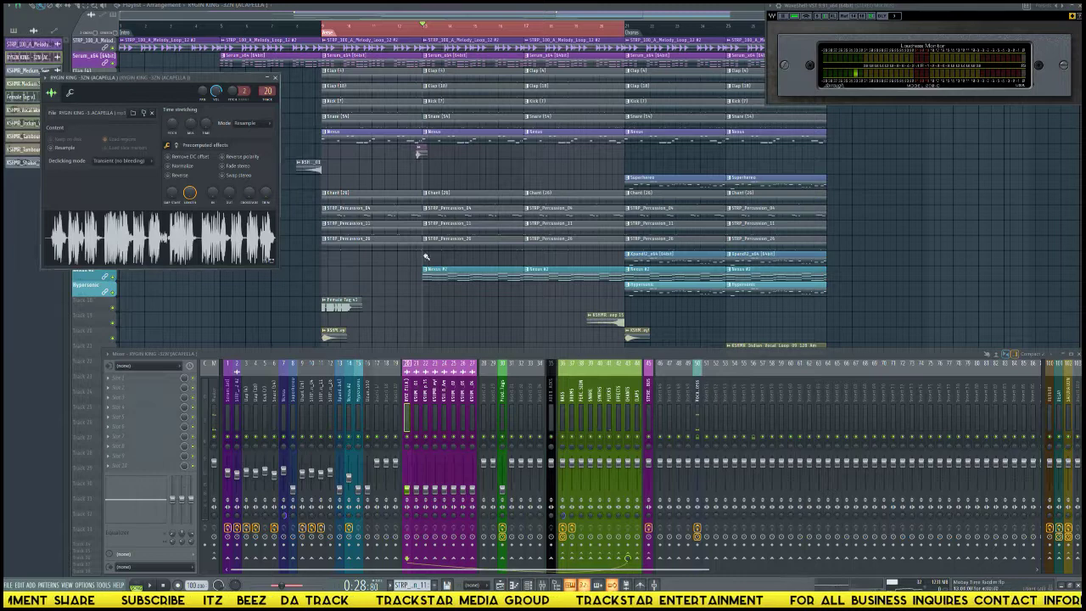
left_click(275, 77)
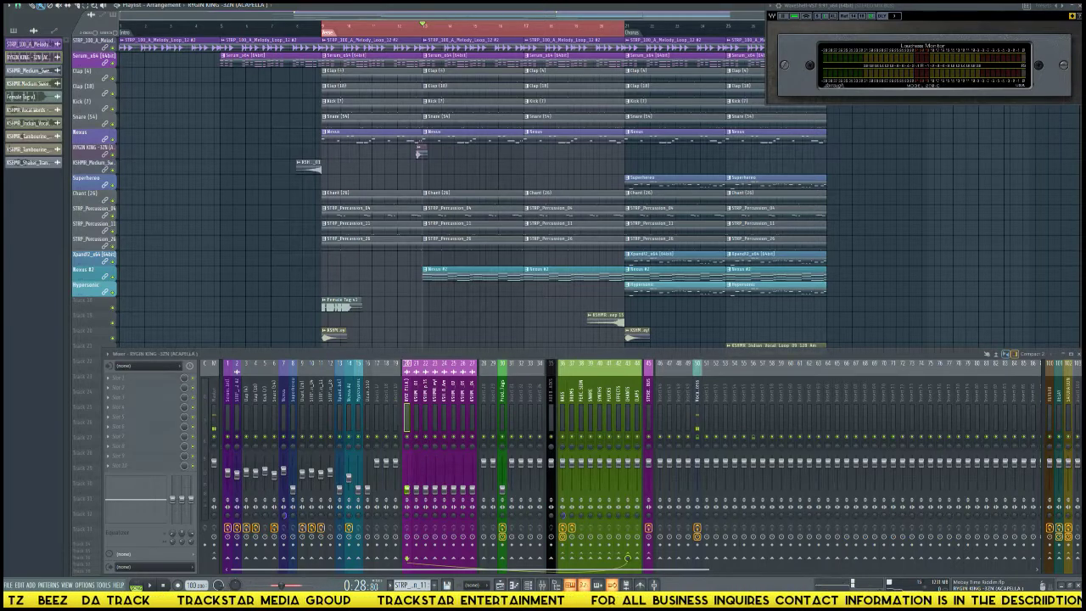
left_click(139, 378)
mouse_move(119, 386)
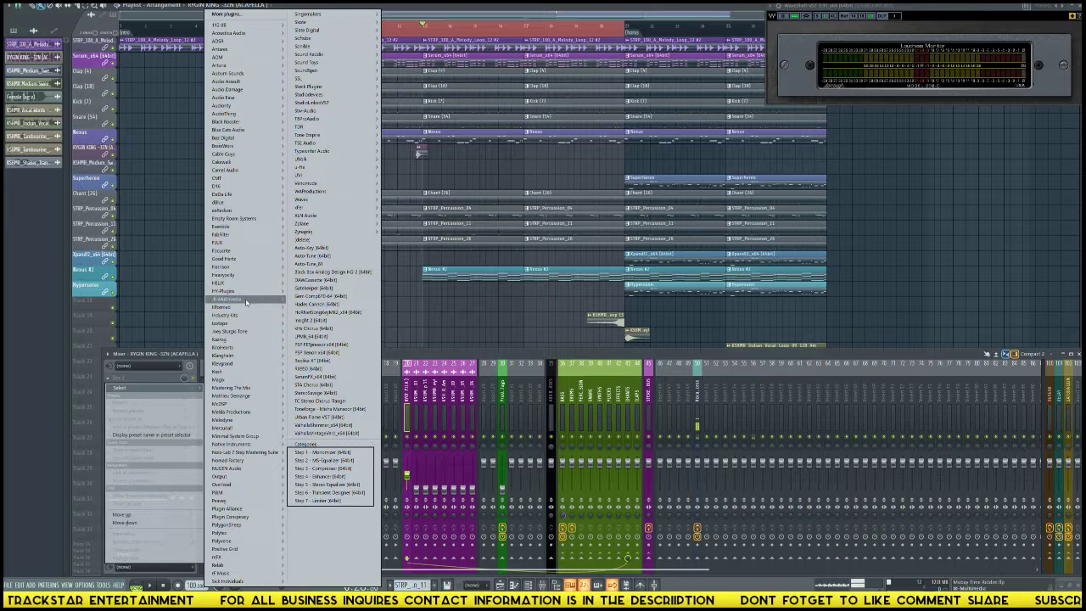
mouse_move(272, 307)
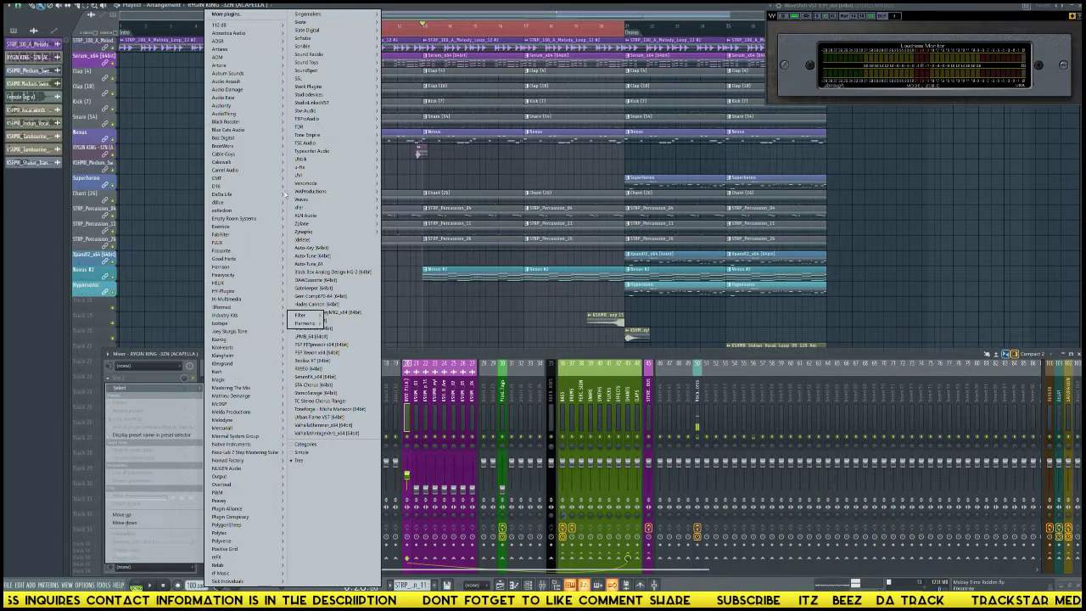
mouse_move(335, 86)
mouse_move(394, 95)
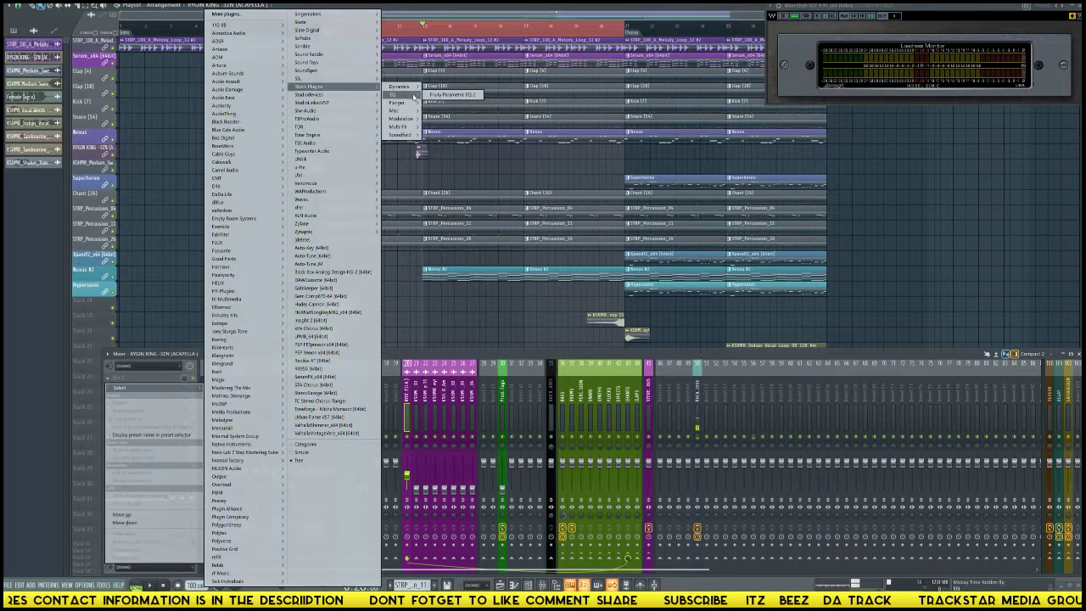
left_click(446, 96)
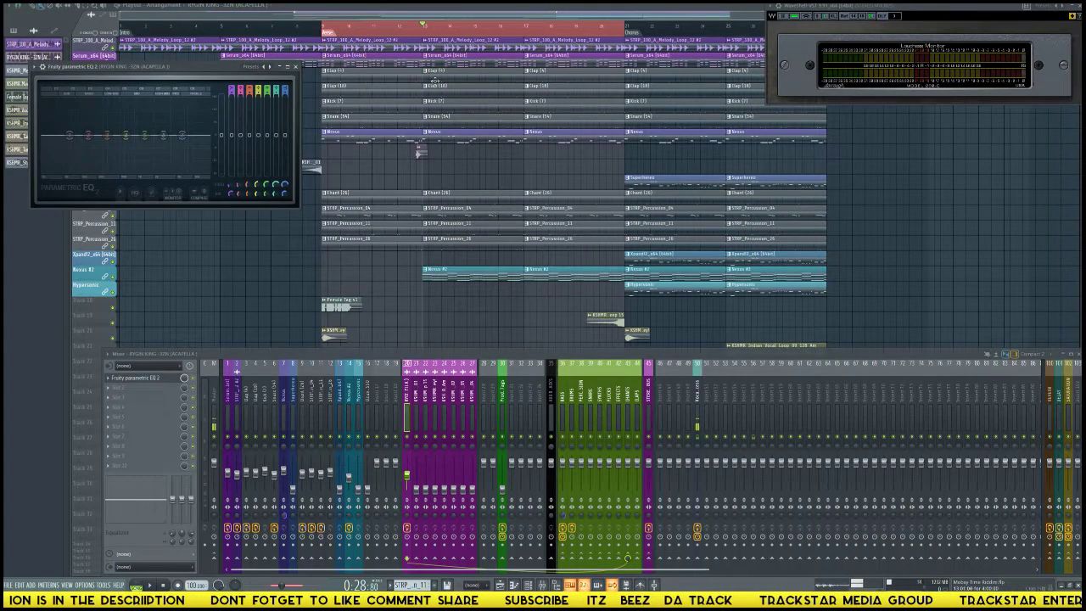
Apply the Reverb EQ preset to the acapella track's EQ and flatten its boosted high bands 6 and 7.
left_click(417, 31)
scroll(419, 34, "up", 5)
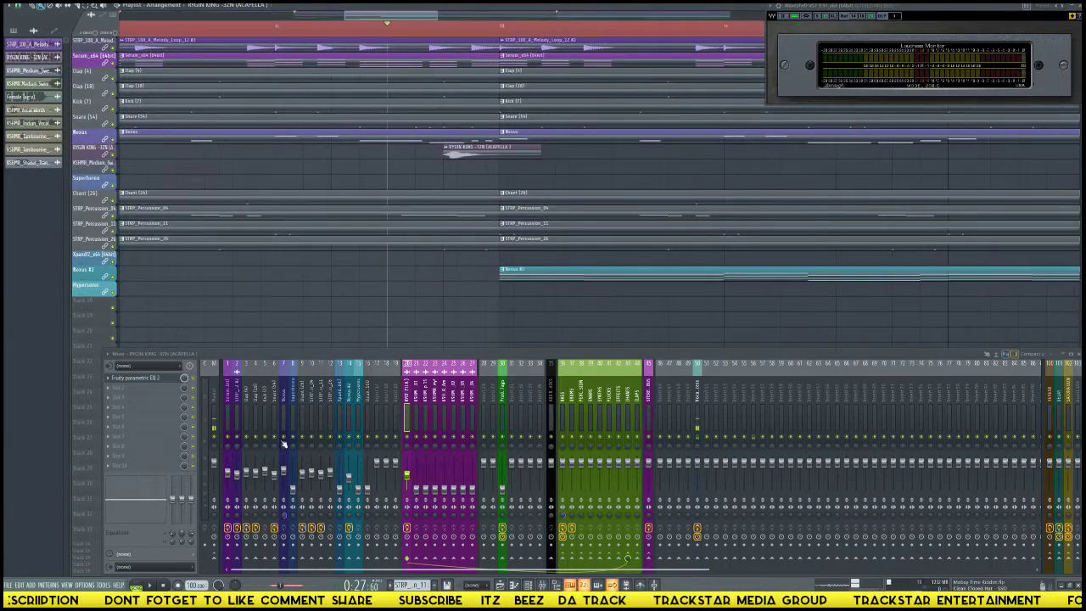
left_click(142, 377)
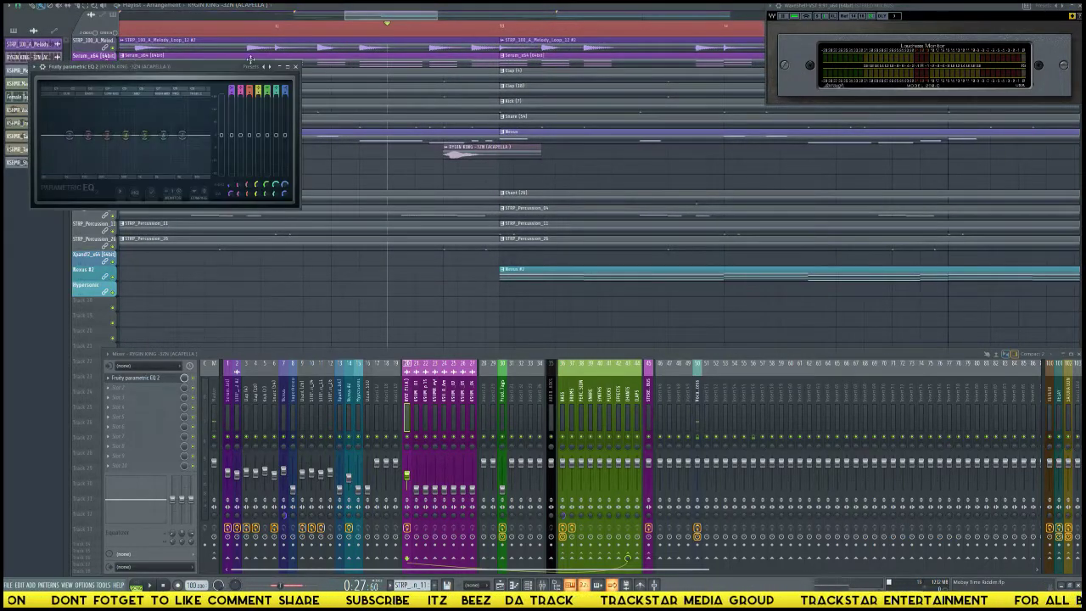
left_click(272, 69)
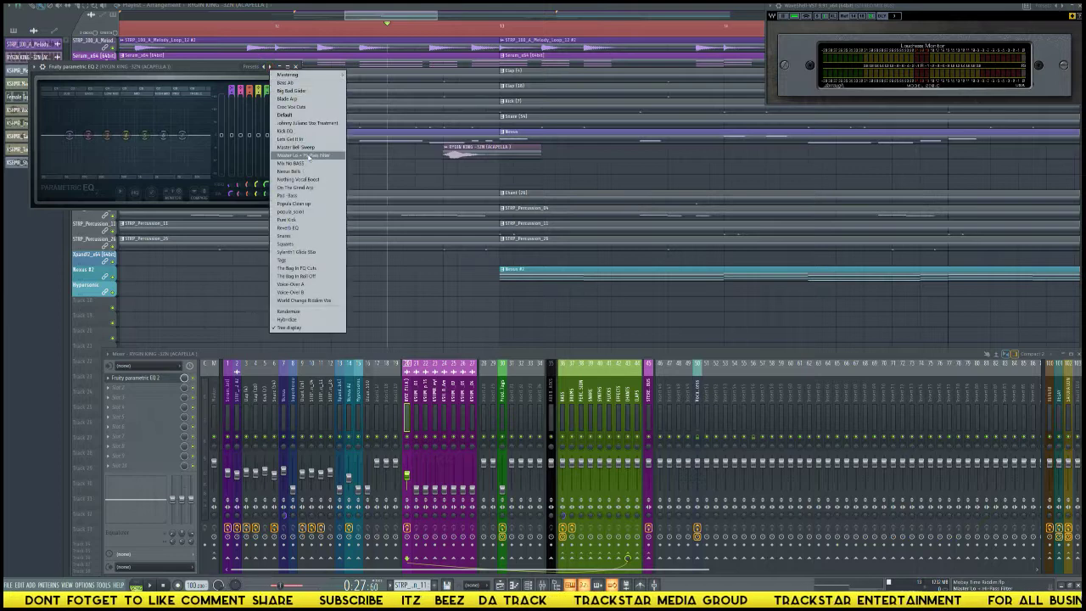
left_click(301, 229)
left_click_drag(70, 134, 88, 135)
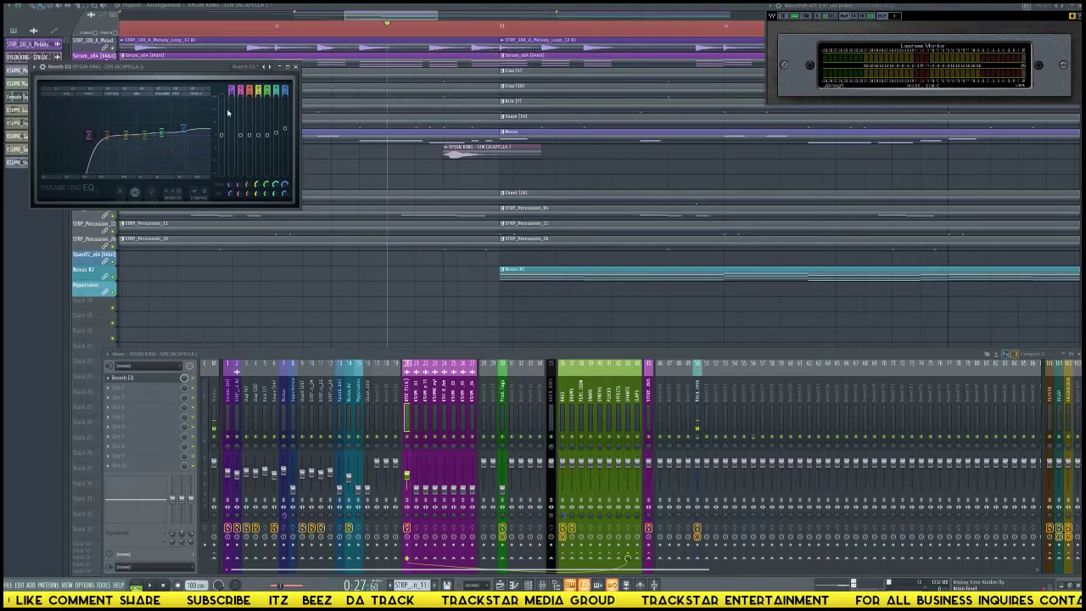
left_click_drag(183, 128, 161, 134)
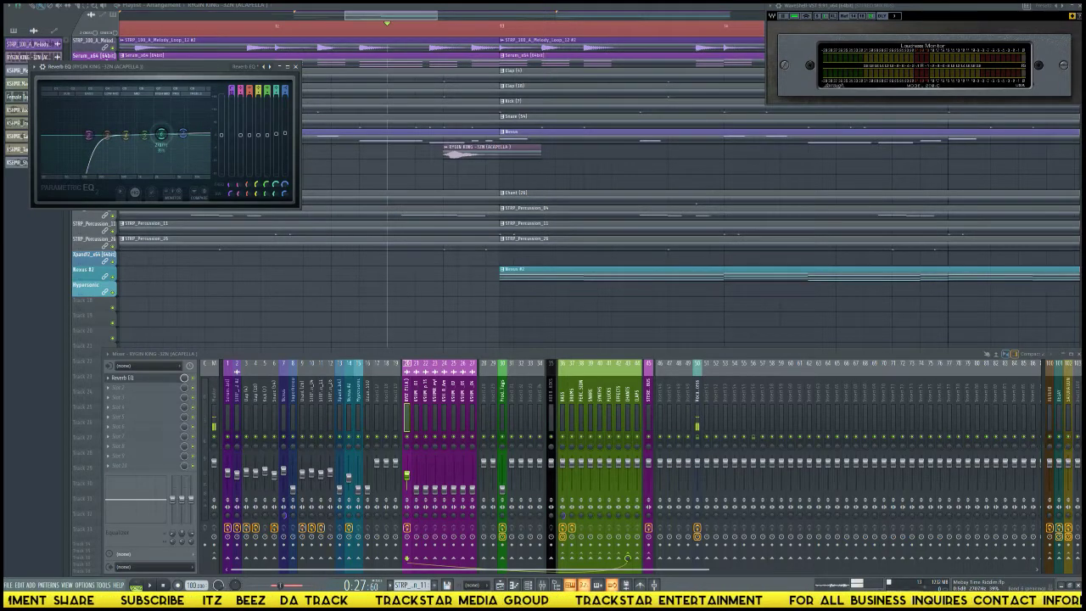
Play back the passage around the acapella clip, starting just ahead of it, and examine the clip's placement.
double_click(496, 155)
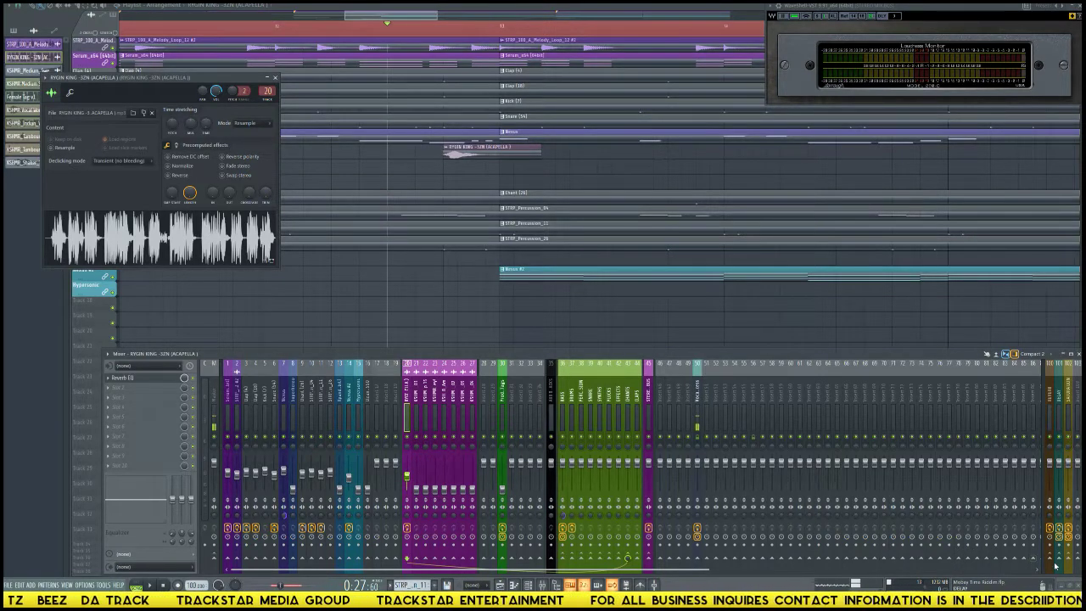
key("space")
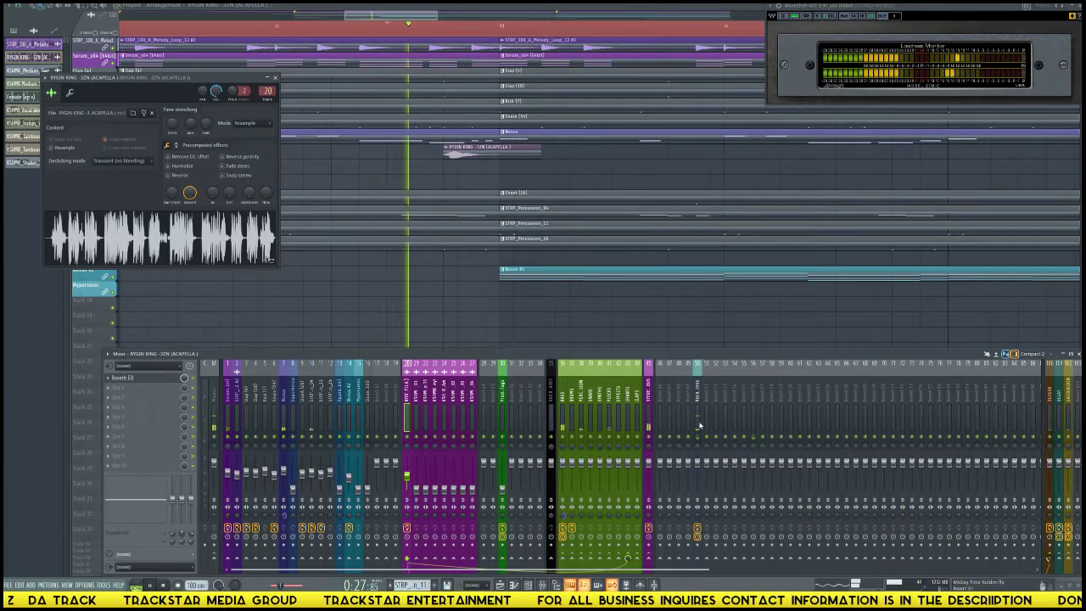
scroll(473, 31, "up", 5)
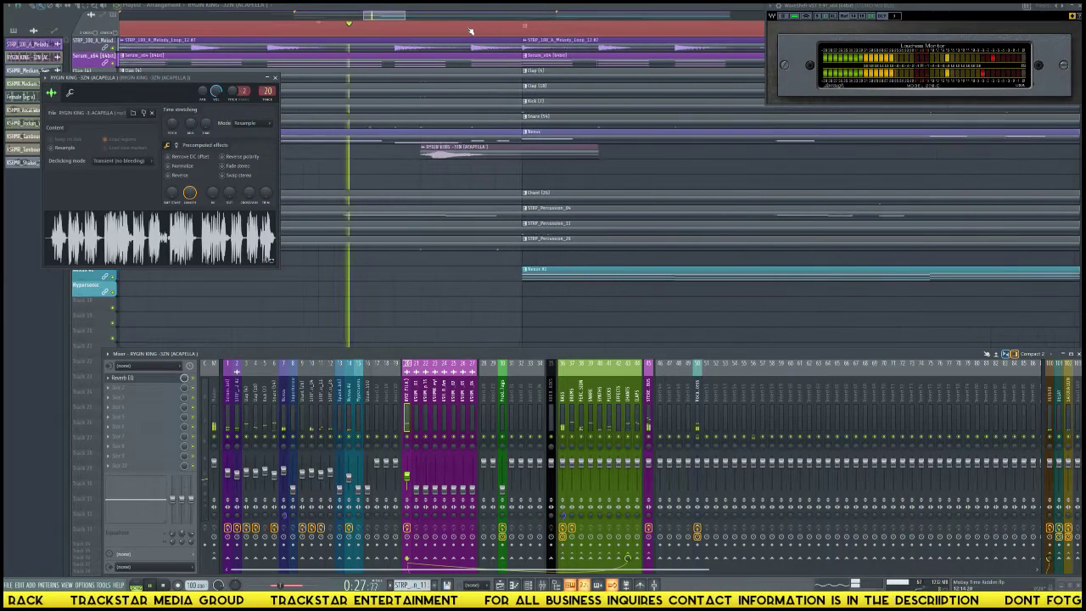
key("space")
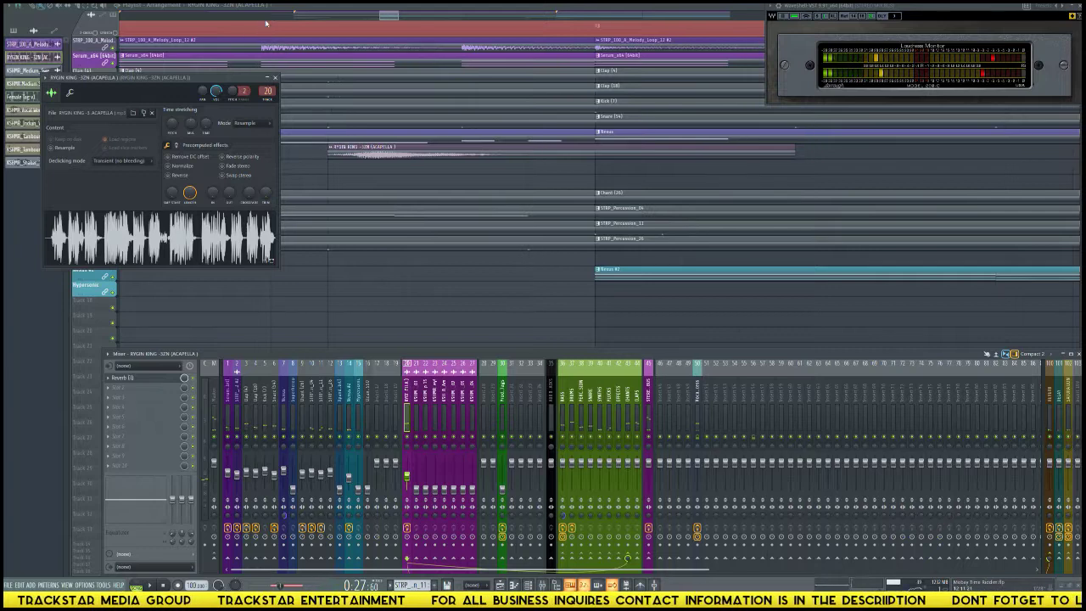
scroll(297, 38, "down", 5)
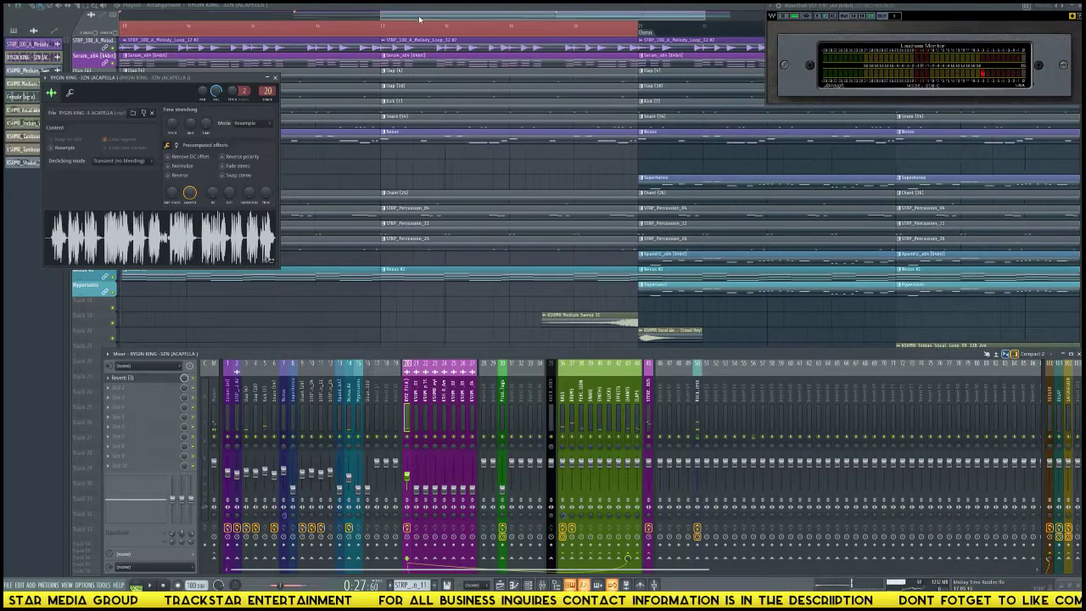
left_click_drag(419, 16, 288, 14)
left_click(448, 28)
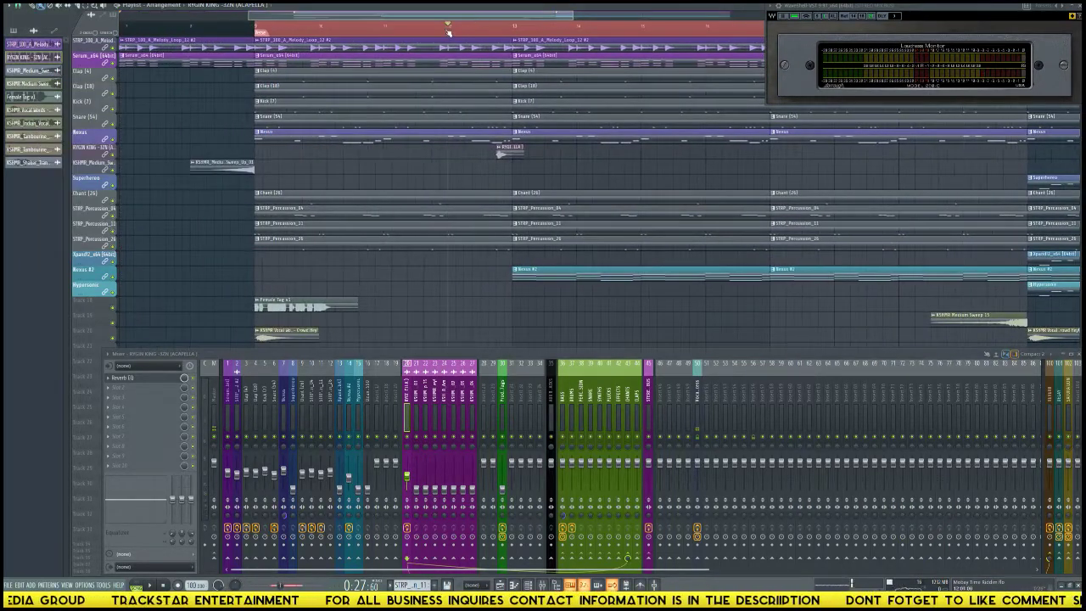
key("space")
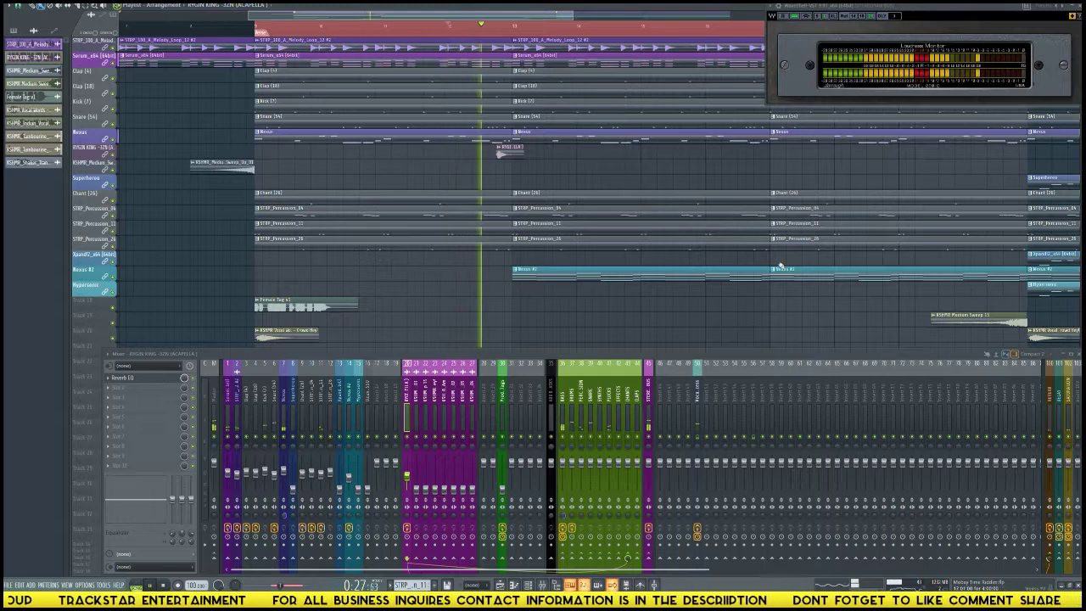
key("space")
scroll(502, 32, "up", 4)
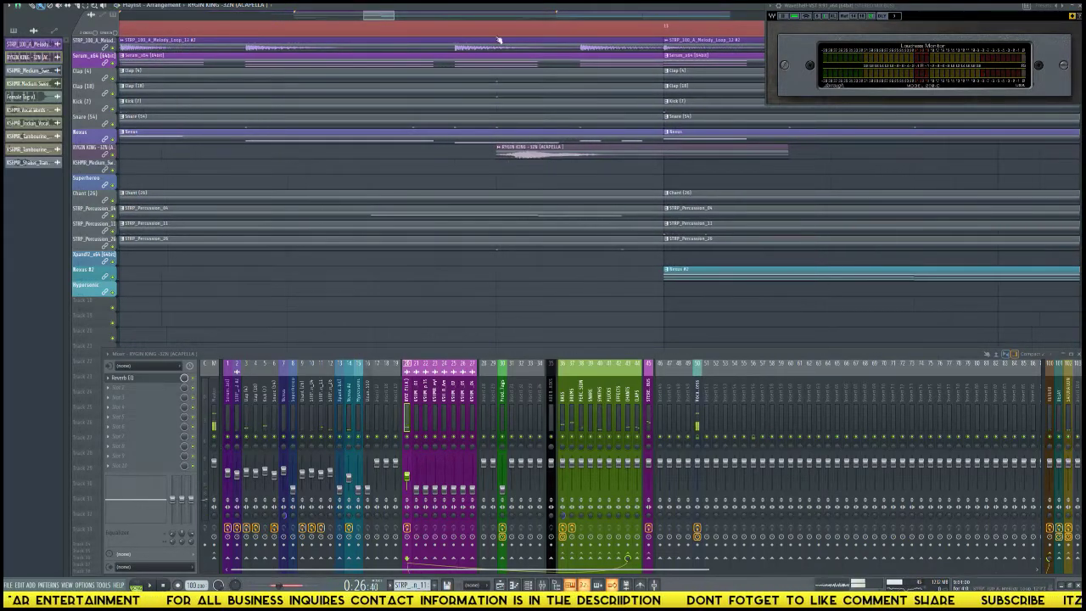
scroll(502, 36, "up", 3)
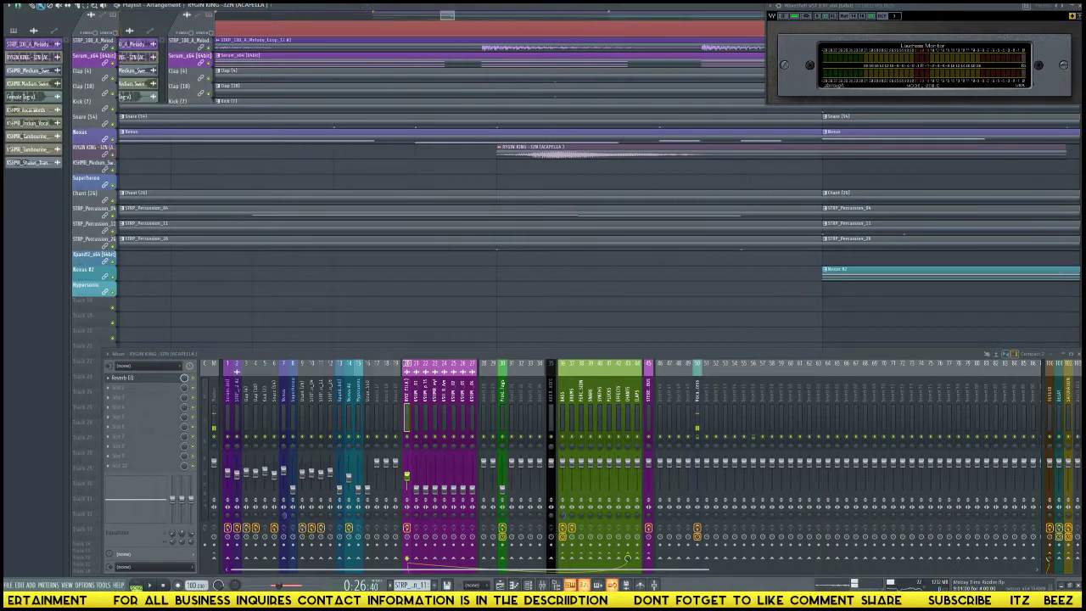
key("alt+F8")
key("alt+F8")
key("alt+F8")
key("alt+F8")
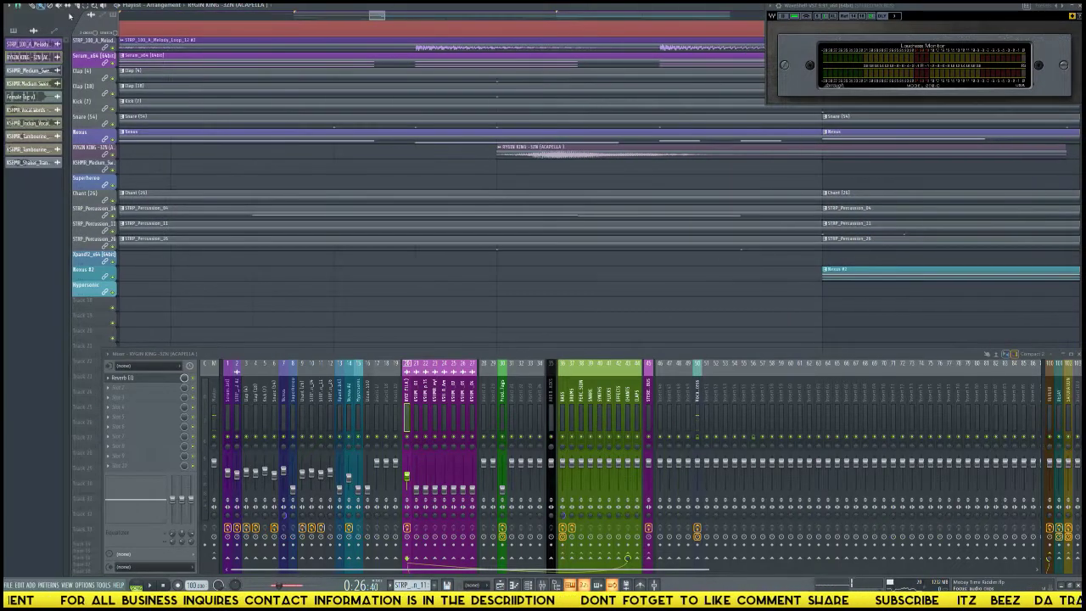
left_click(29, 7)
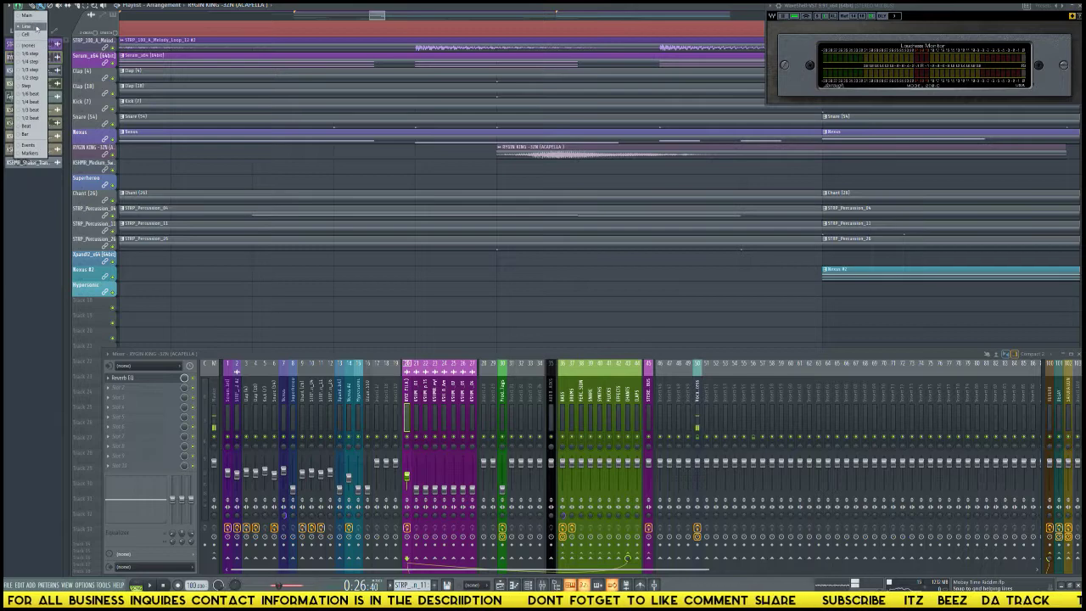
key("Escape")
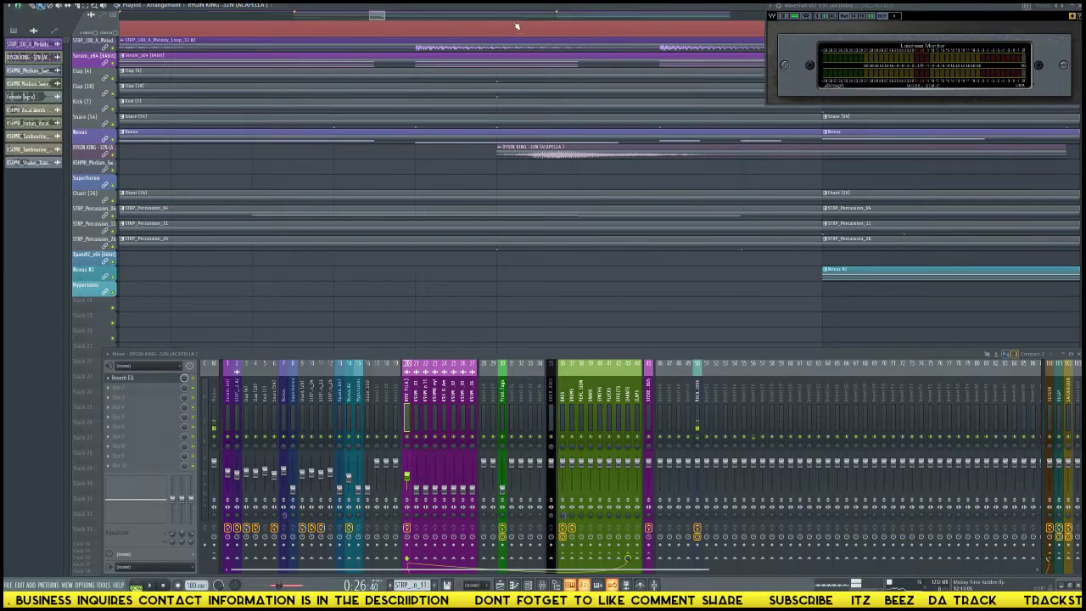
Nudge the acapella clip slightly earlier in the playlist, off its grid line before bar 13, and play back the passage.
scroll(555, 32, "down", 3)
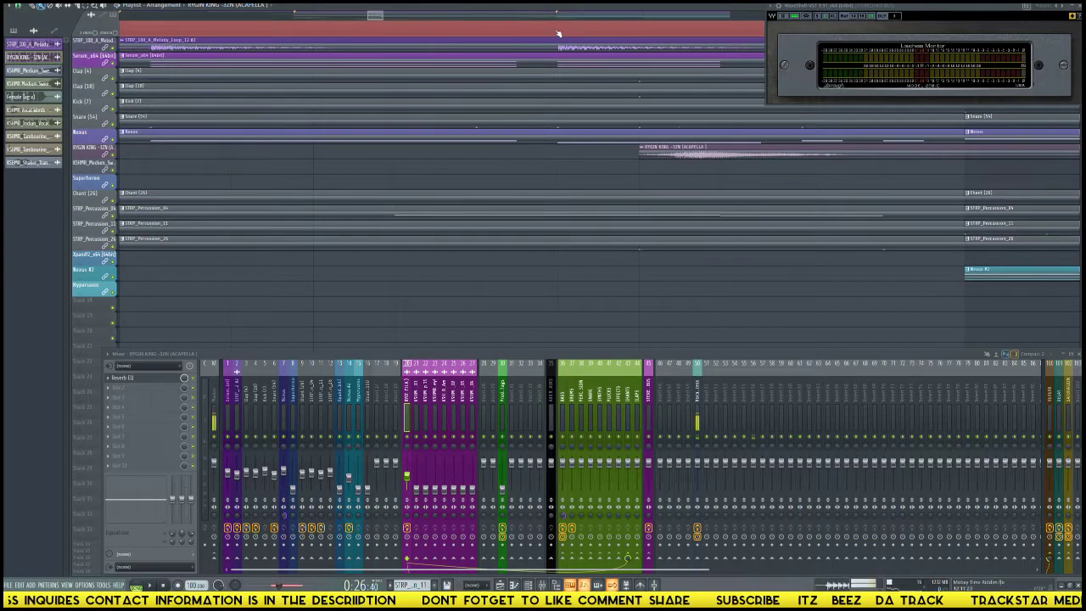
scroll(552, 30, "up", 3)
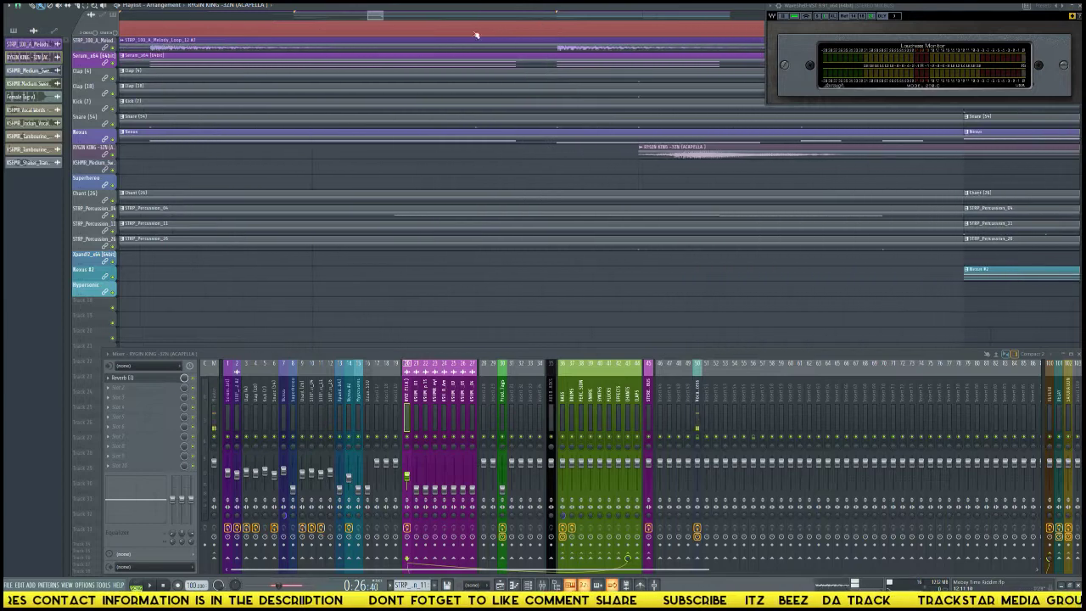
scroll(374, 17, "down", 3)
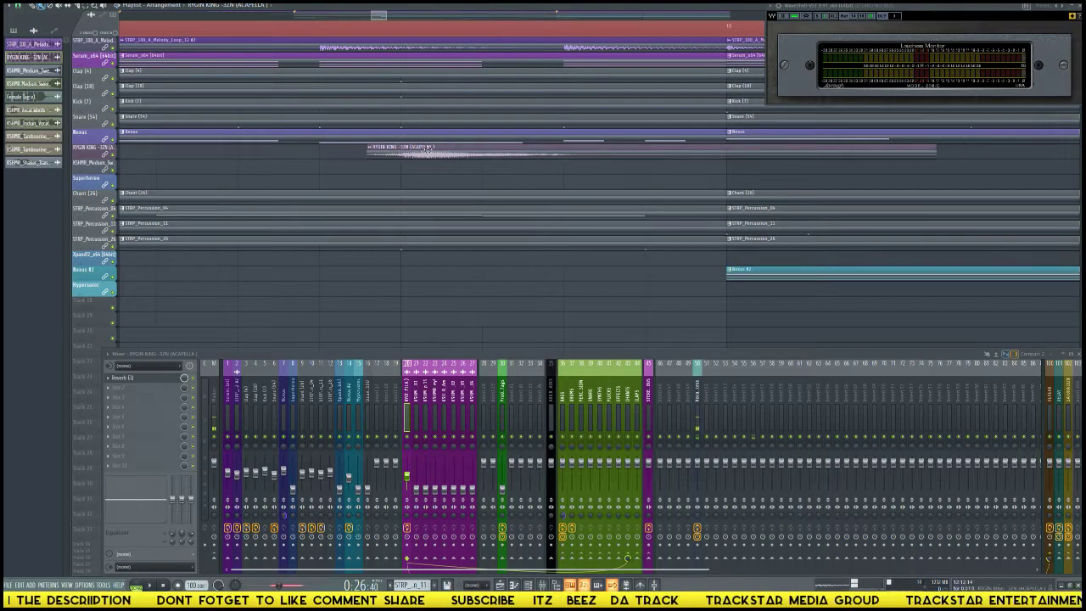
mouse_move(450, 146)
left_mouse_down()
mouse_move(373, 147)
mouse_move(437, 149)
left_mouse_up()
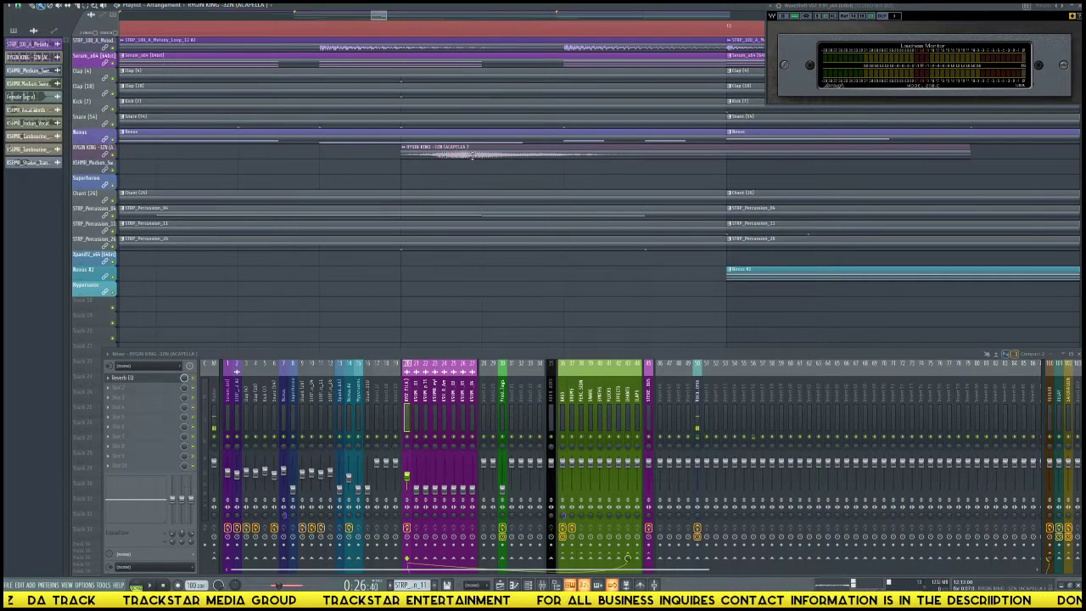
left_click_drag(463, 156, 408, 135)
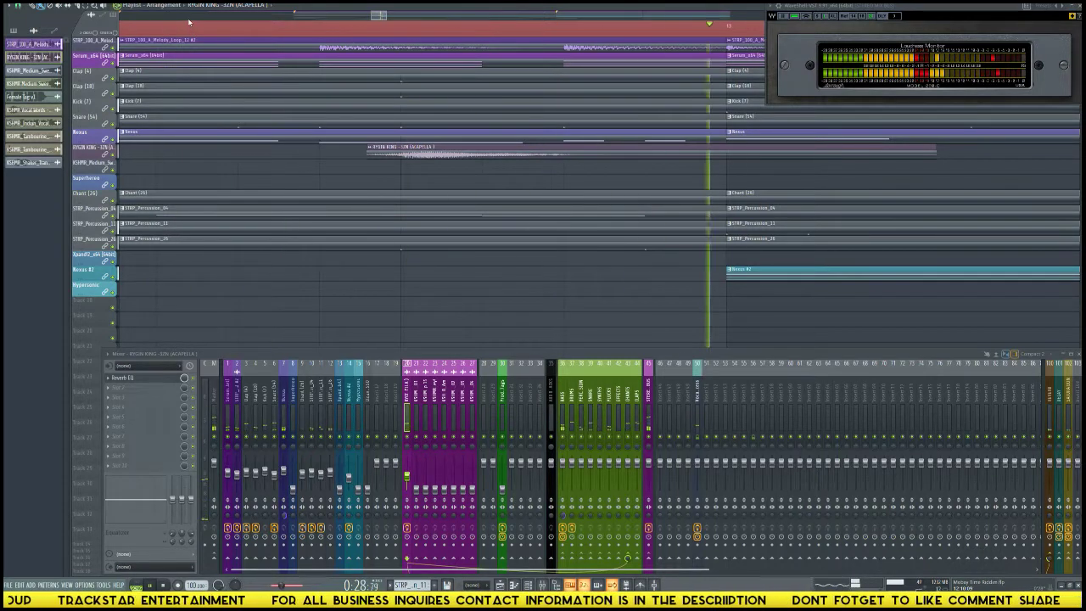
key("space")
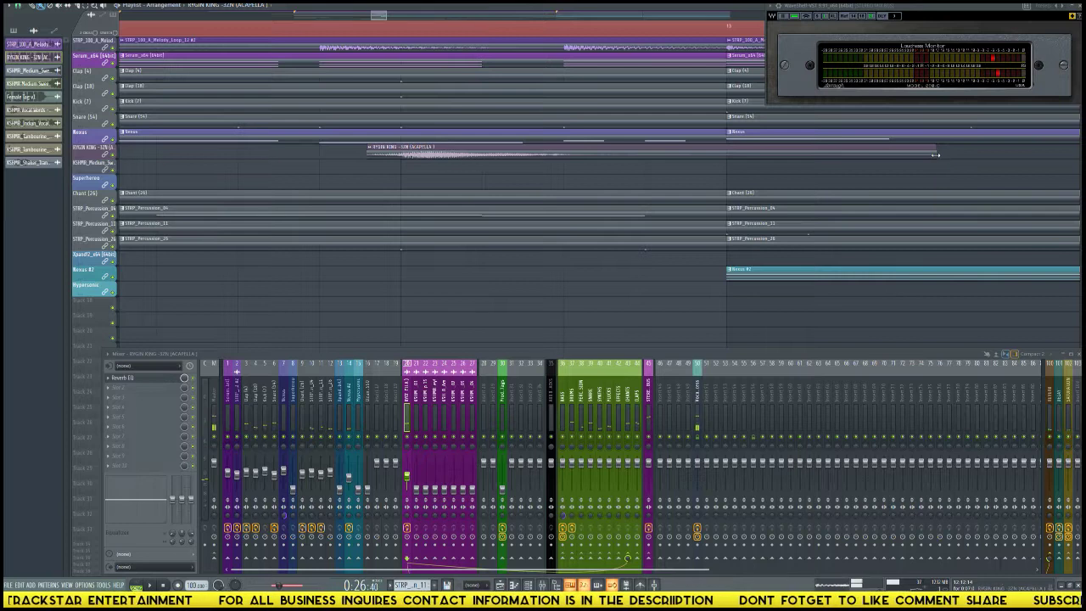
Trim the end of the acapella clip to bar 13 and extend its start earlier to the preceding grid line.
left_click_drag(937, 147, 832, 149)
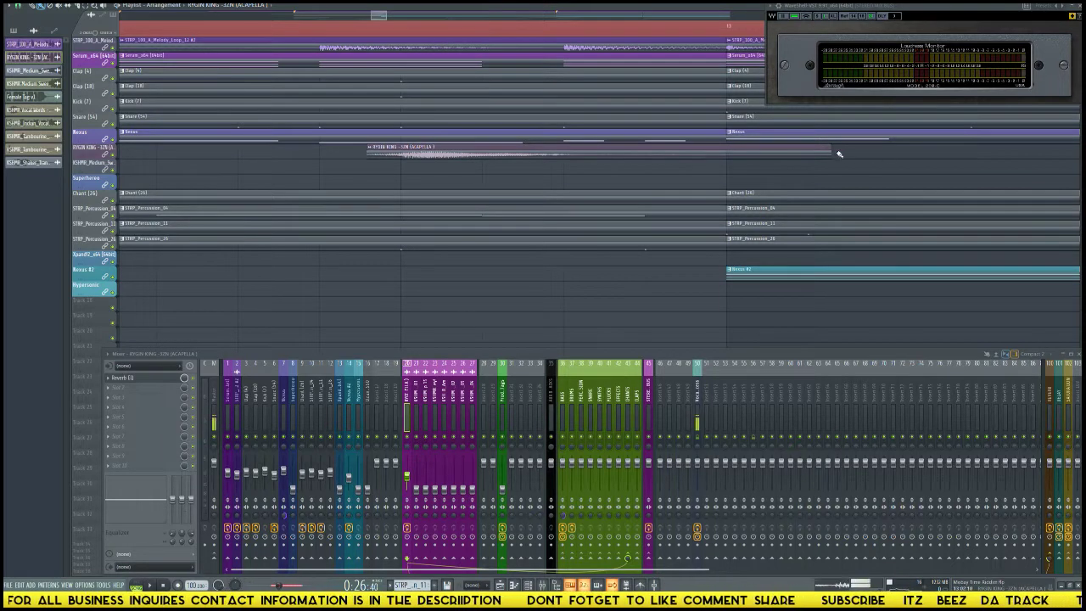
left_click_drag(839, 154, 709, 163)
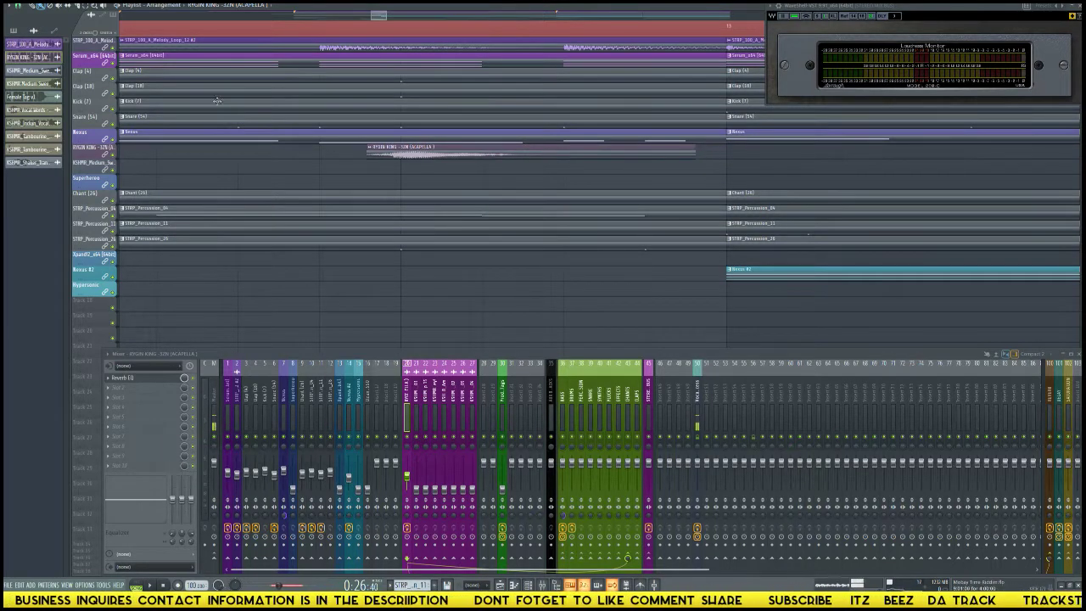
key("ctrl+z")
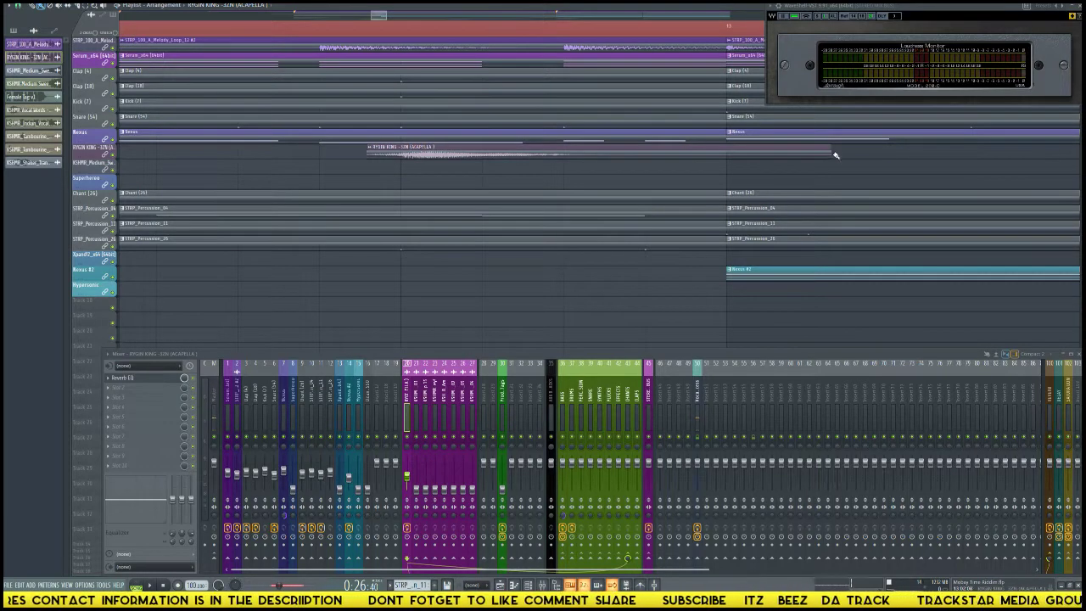
left_click_drag(829, 155, 727, 153)
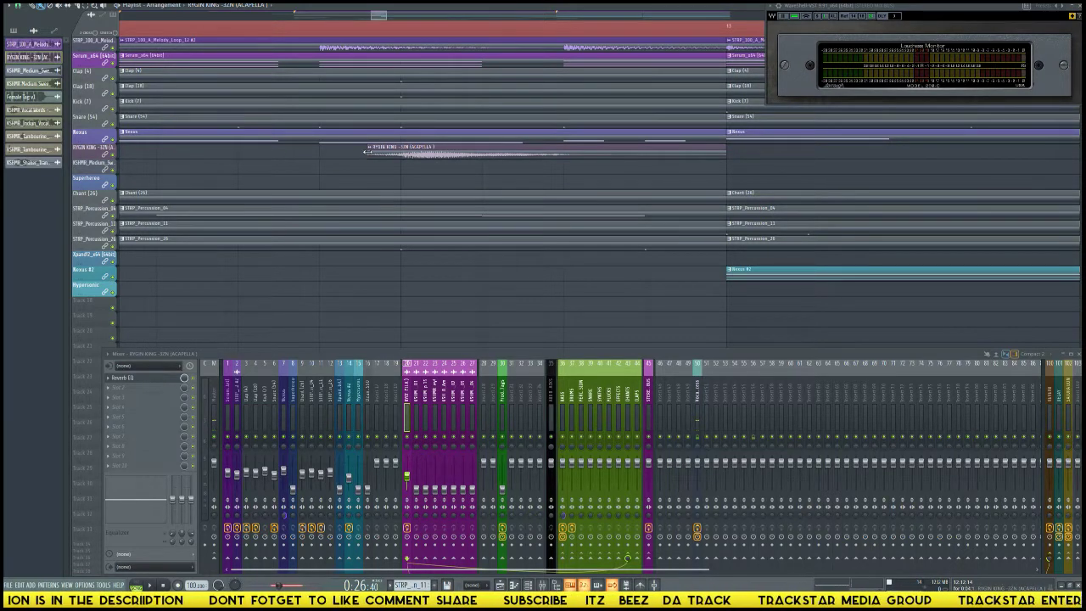
left_click_drag(380, 154, 319, 148)
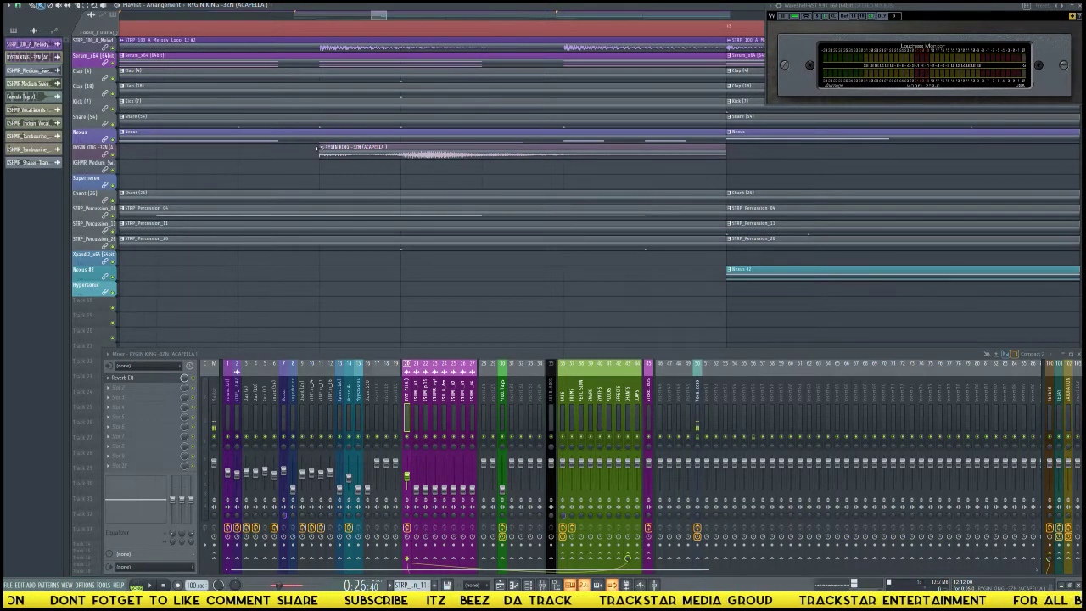
Select the time range spanned by the acapella clip and create an automation clip for the acapella mixer track's volume.
double_click(352, 154)
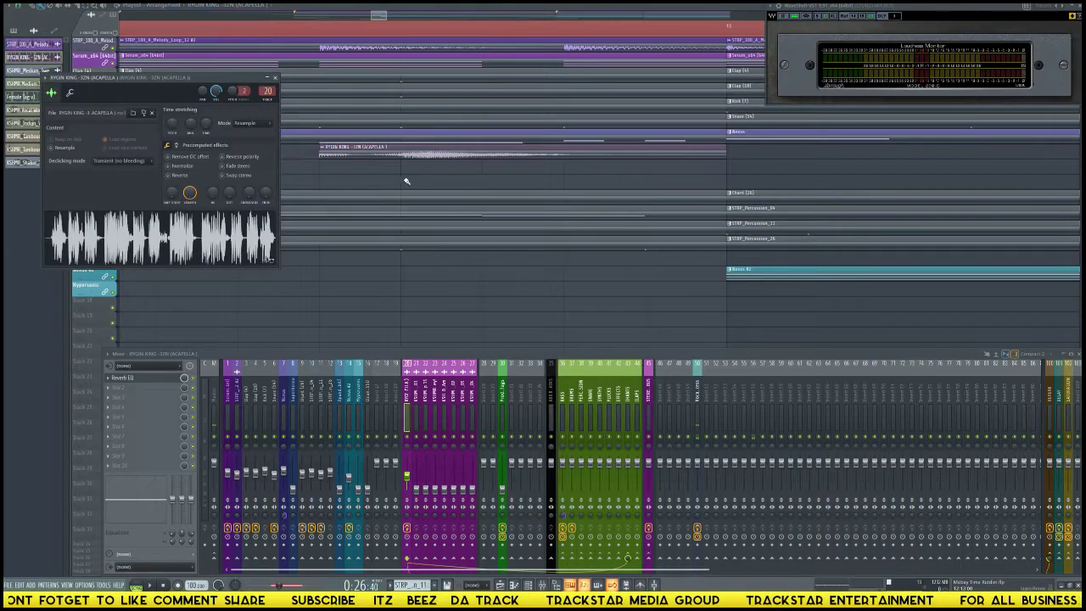
key("Escape")
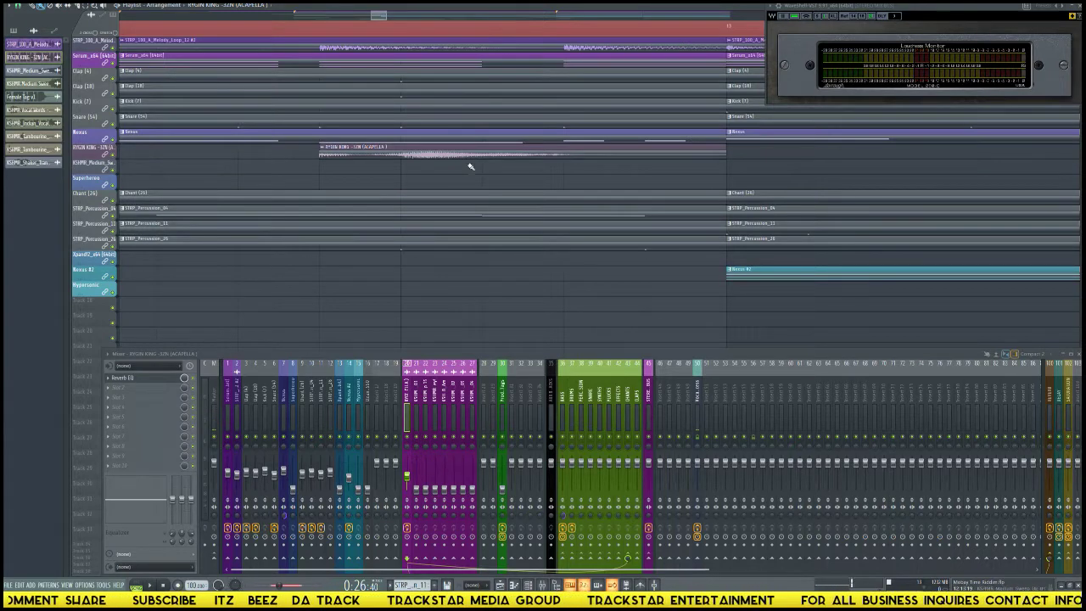
key("ctrl+d")
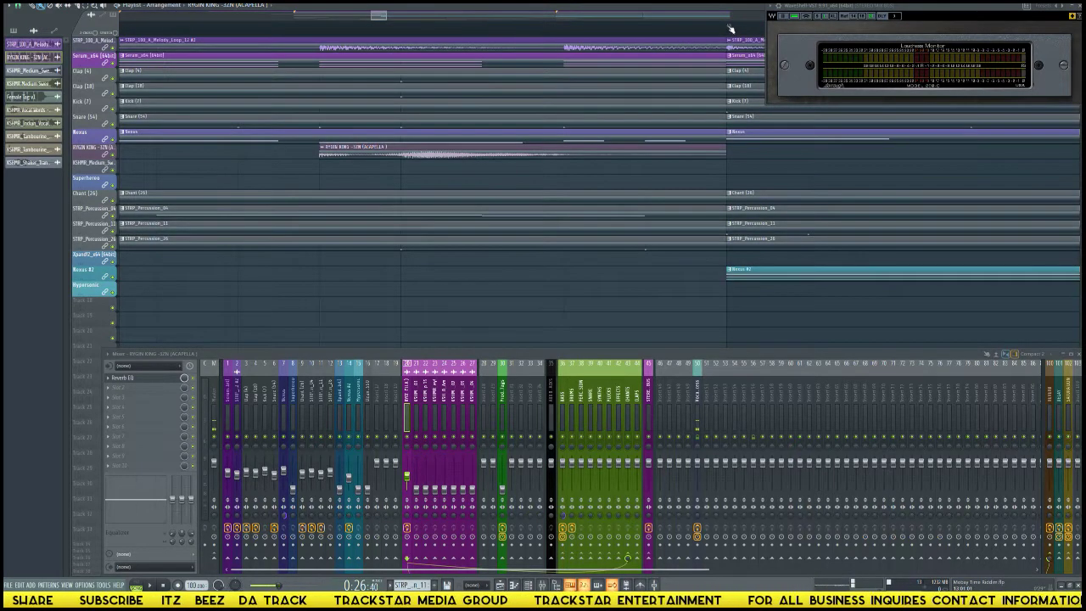
left_click_drag(715, 30, 319, 24)
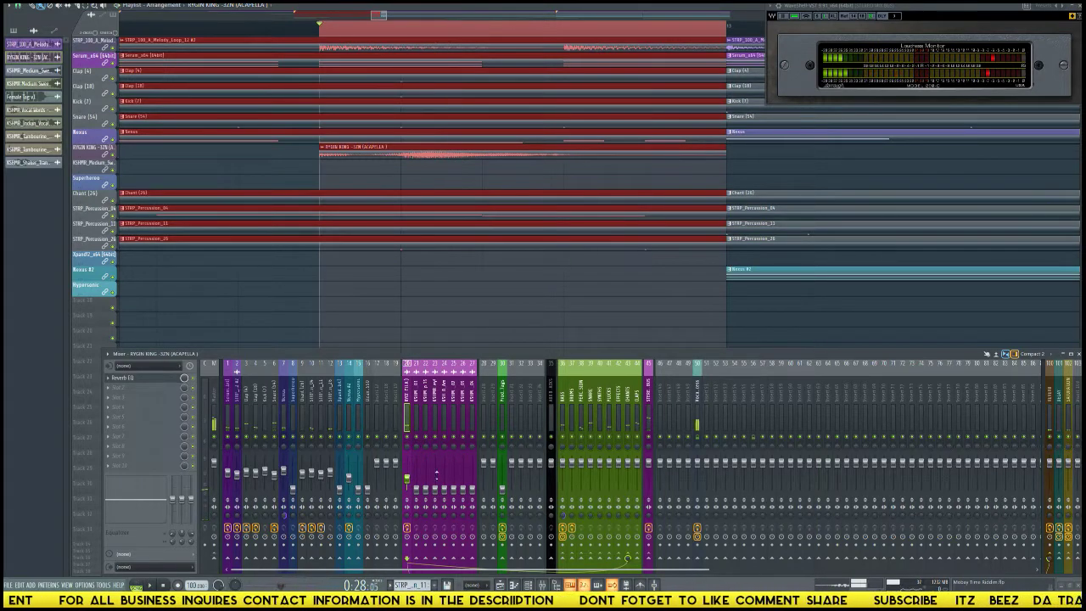
right_click(407, 480)
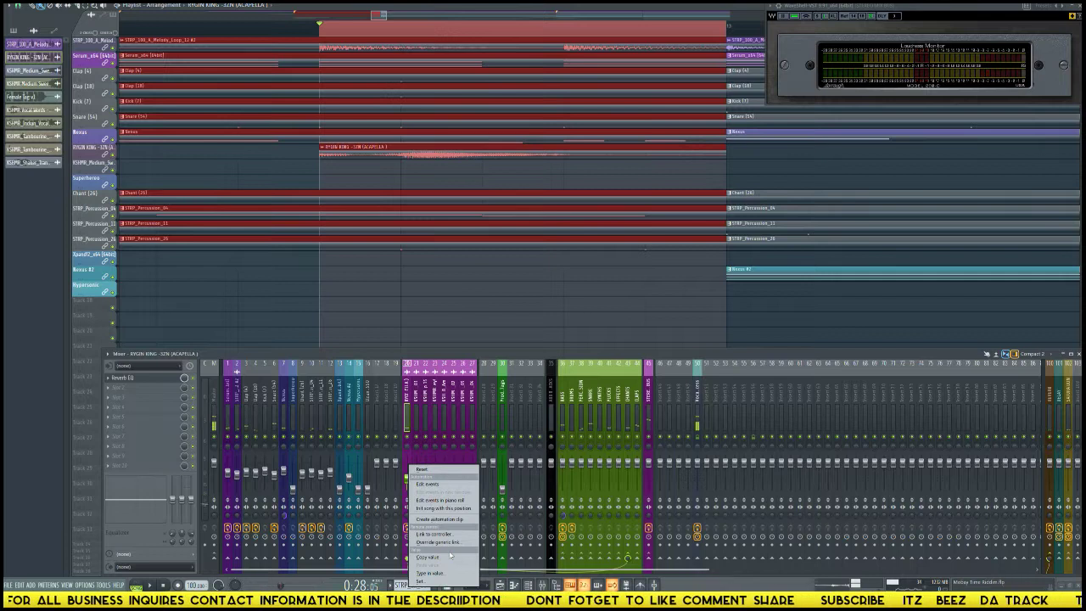
left_click(440, 518)
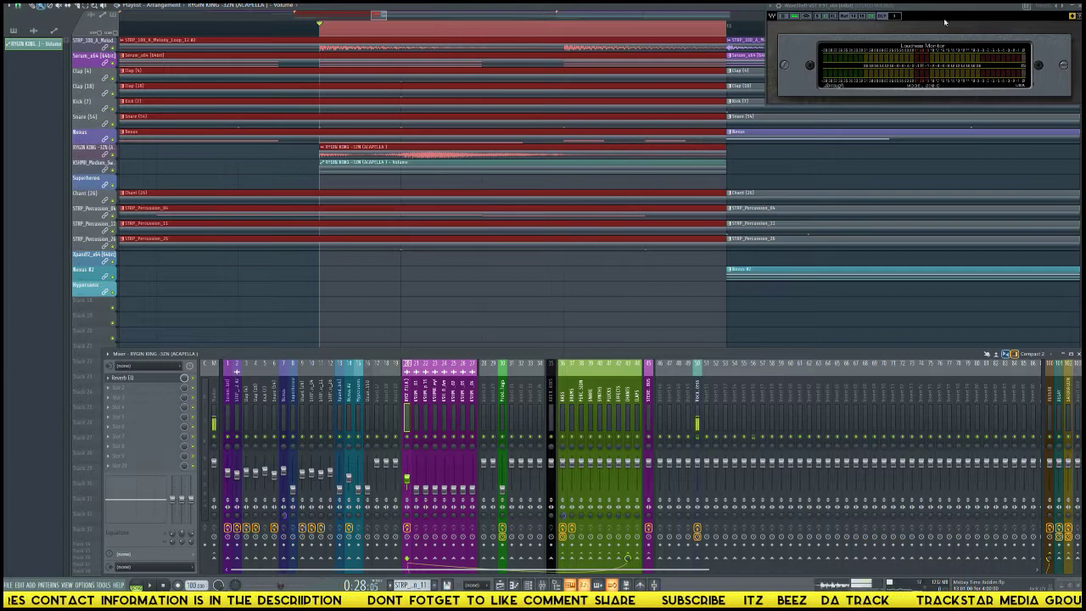
Copy the value of the starting point in the acapella volume automation clip and lower that point to zero.
left_click_drag(986, 11, 957, 11)
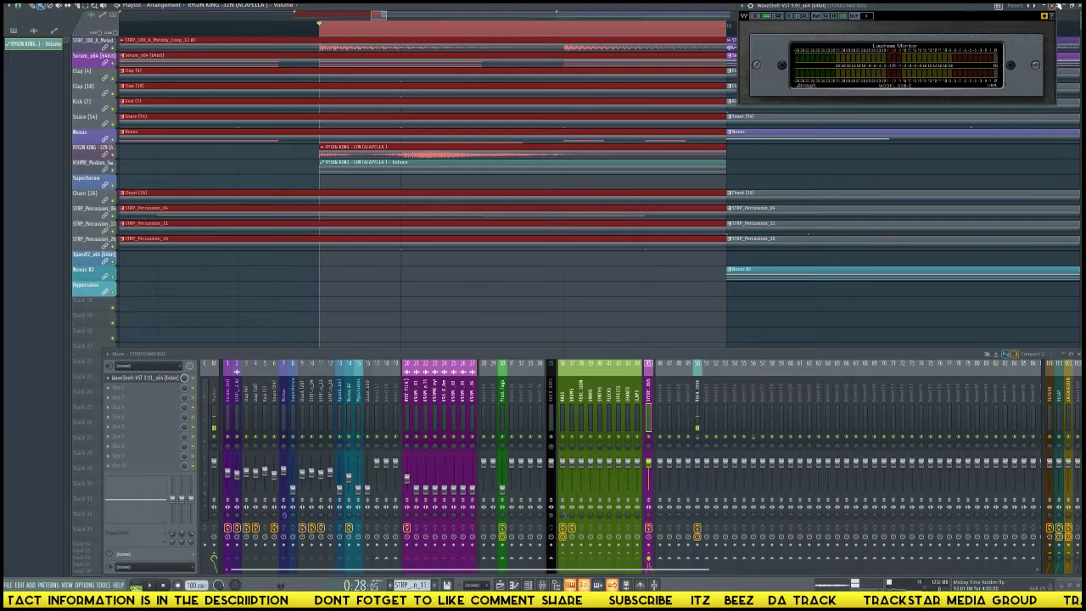
scroll(822, 152, "up", 4)
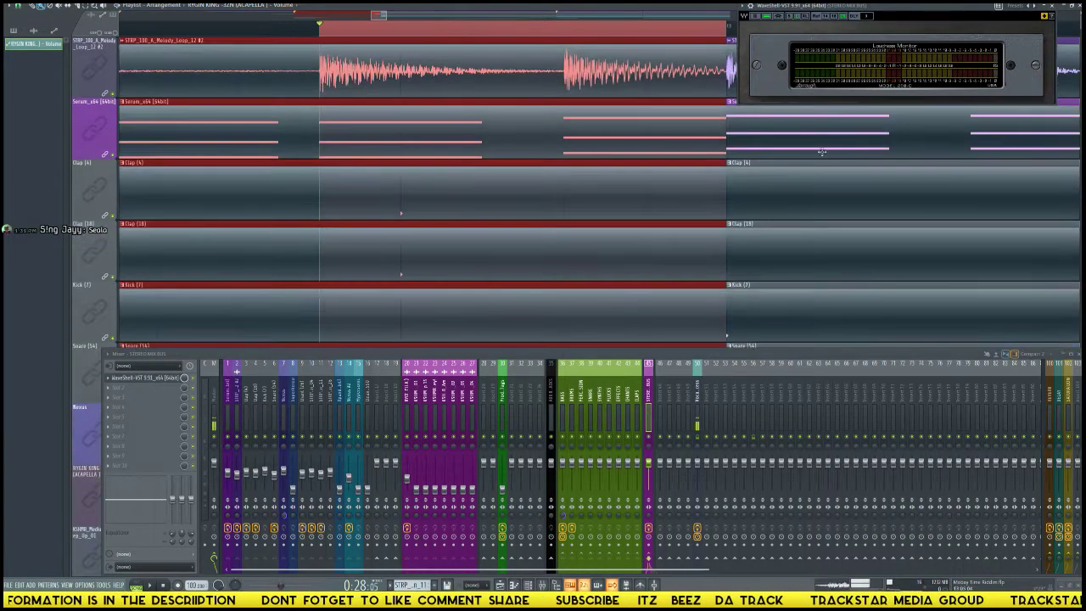
scroll(597, 176, "down", 3)
scroll(597, 176, "down", 5)
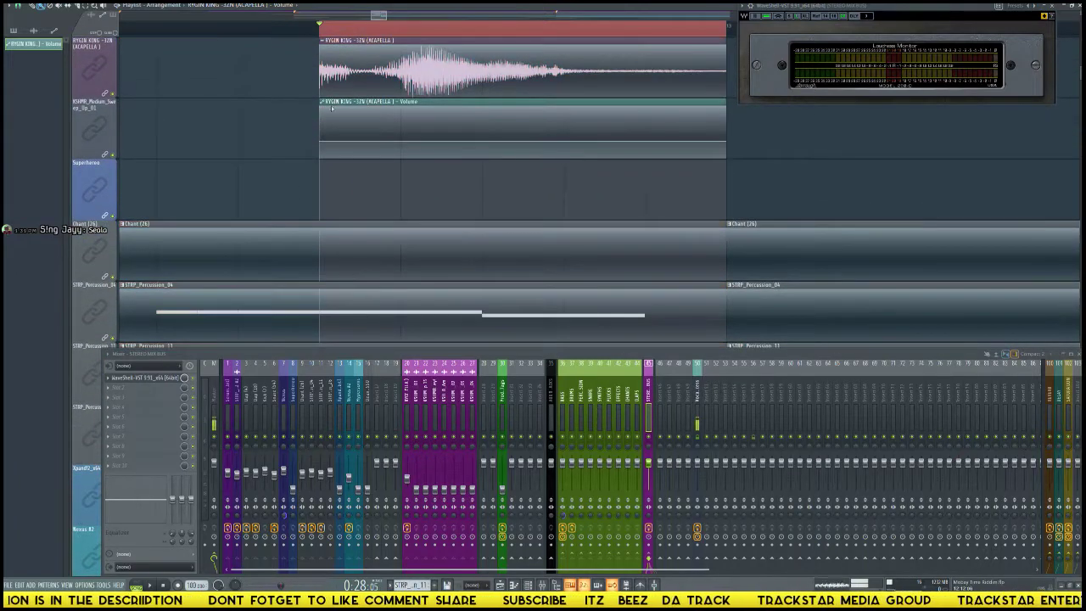
left_click(400, 30)
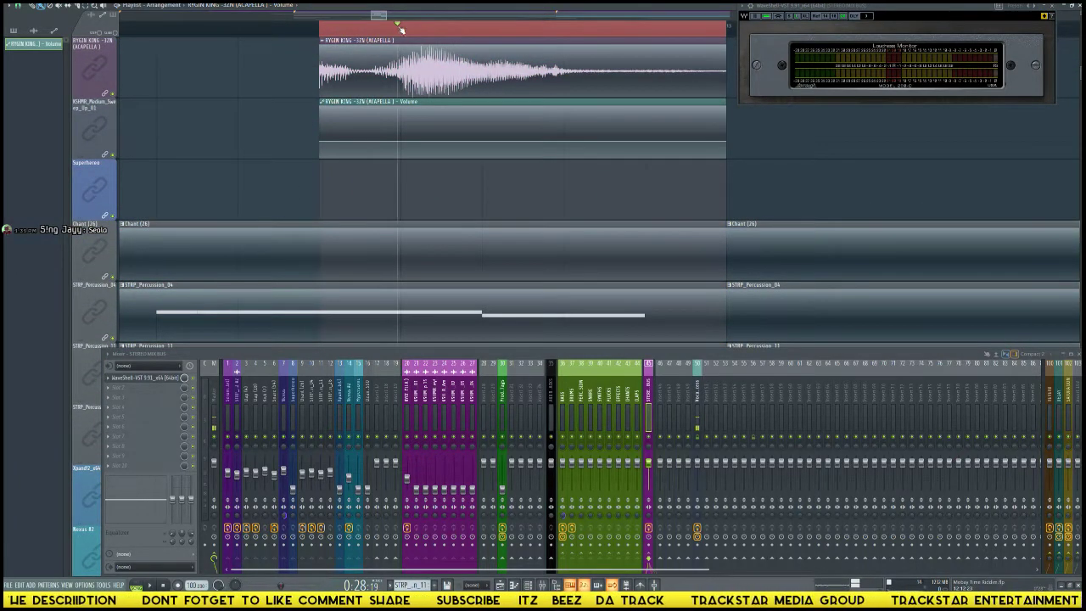
right_click(323, 143)
left_click(342, 279)
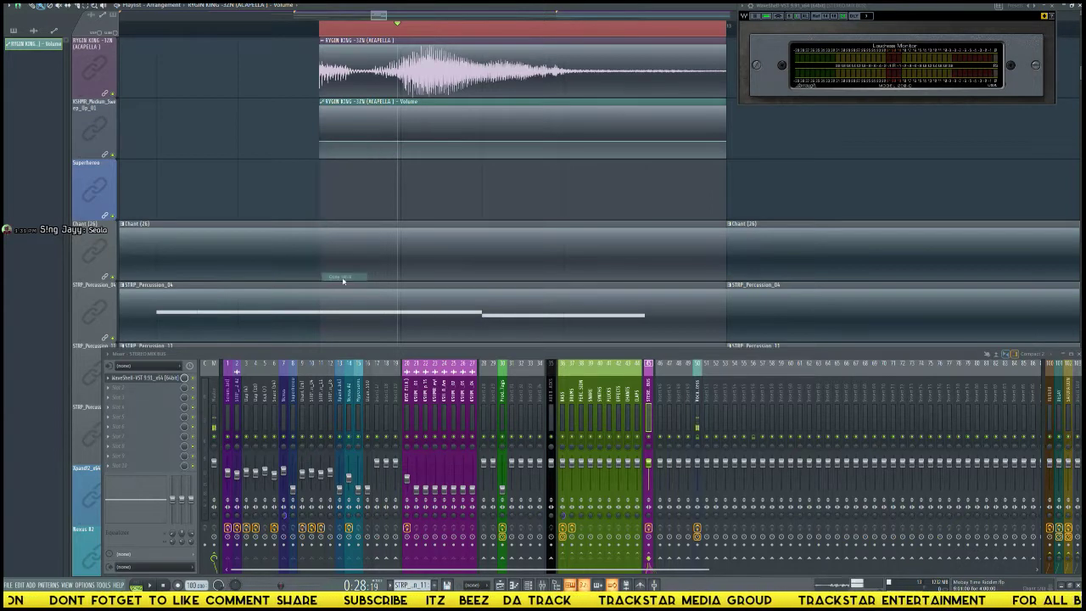
left_click_drag(321, 141, 313, 175)
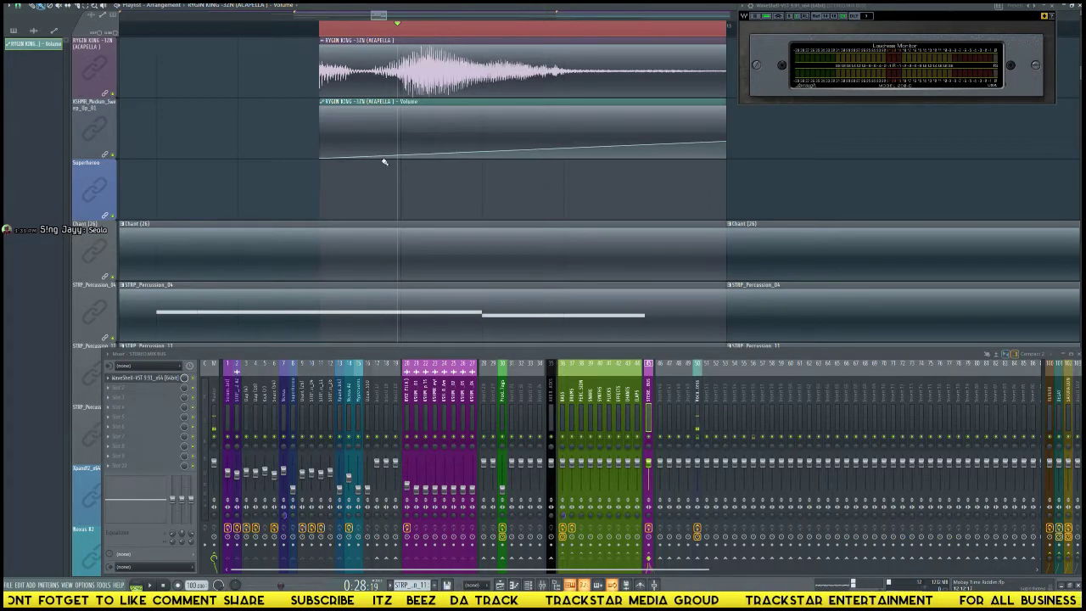
Add an automation point at the vocal's swell using the copied value, with a curved fade-in before it and a slightly bowed fade-out to zero.
right_click(403, 142)
right_click(402, 140)
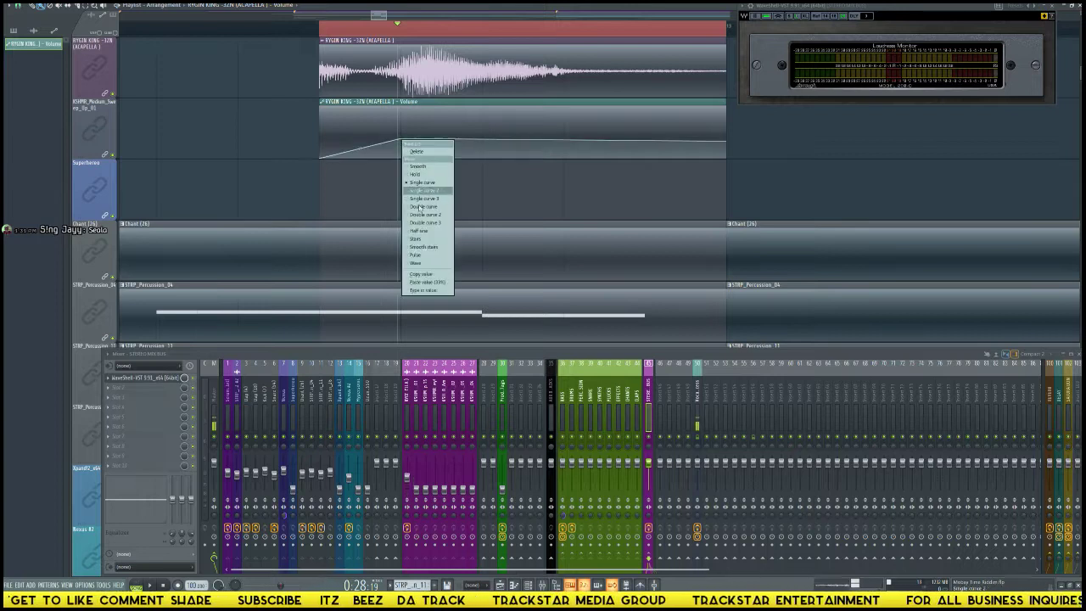
left_click(438, 283)
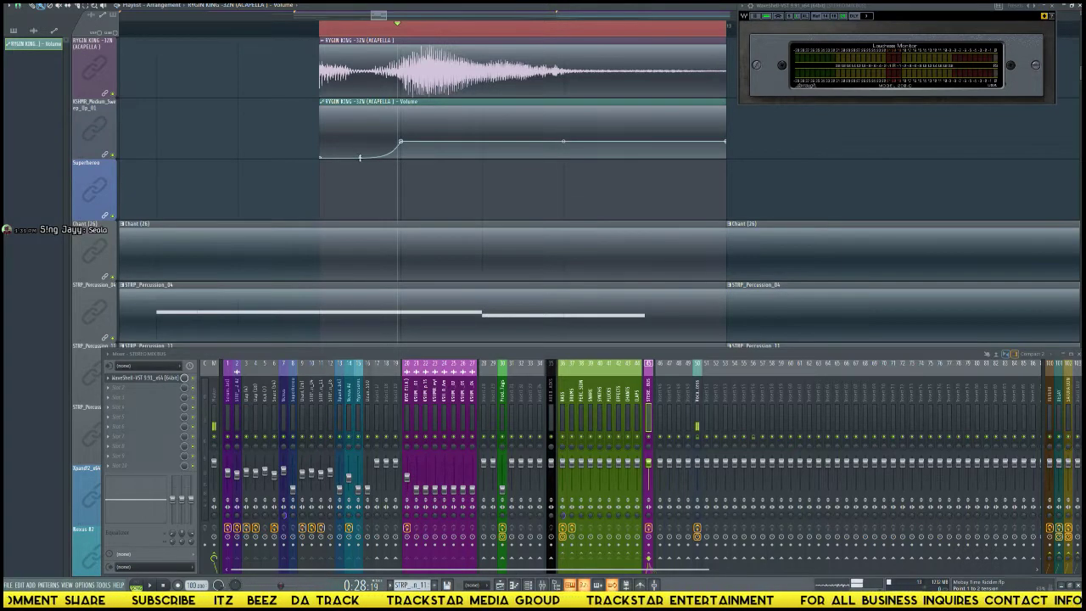
left_click_drag(727, 143, 727, 166)
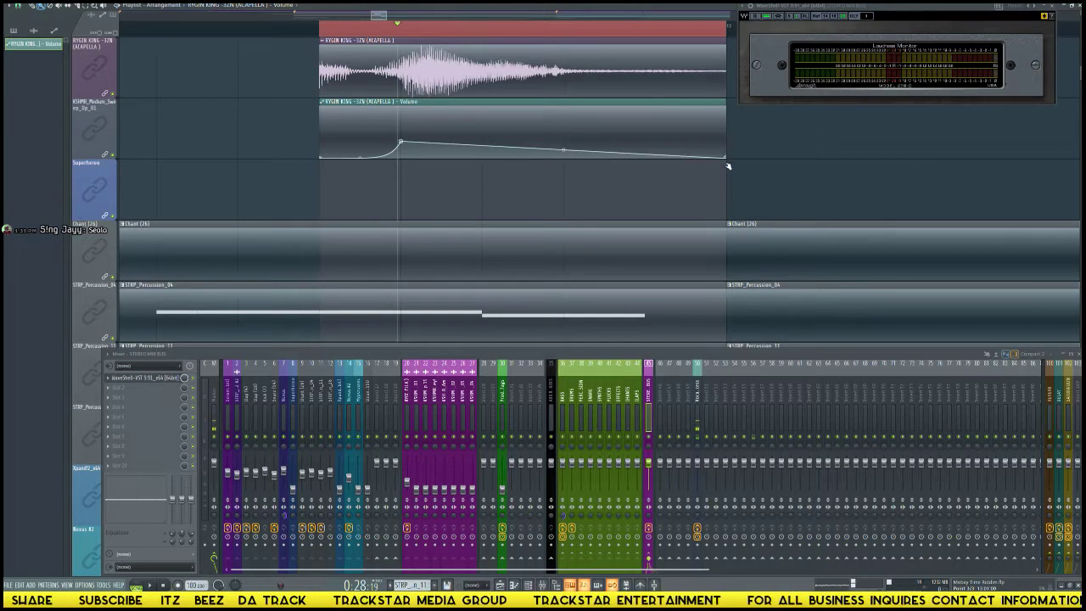
left_click_drag(562, 151, 562, 147)
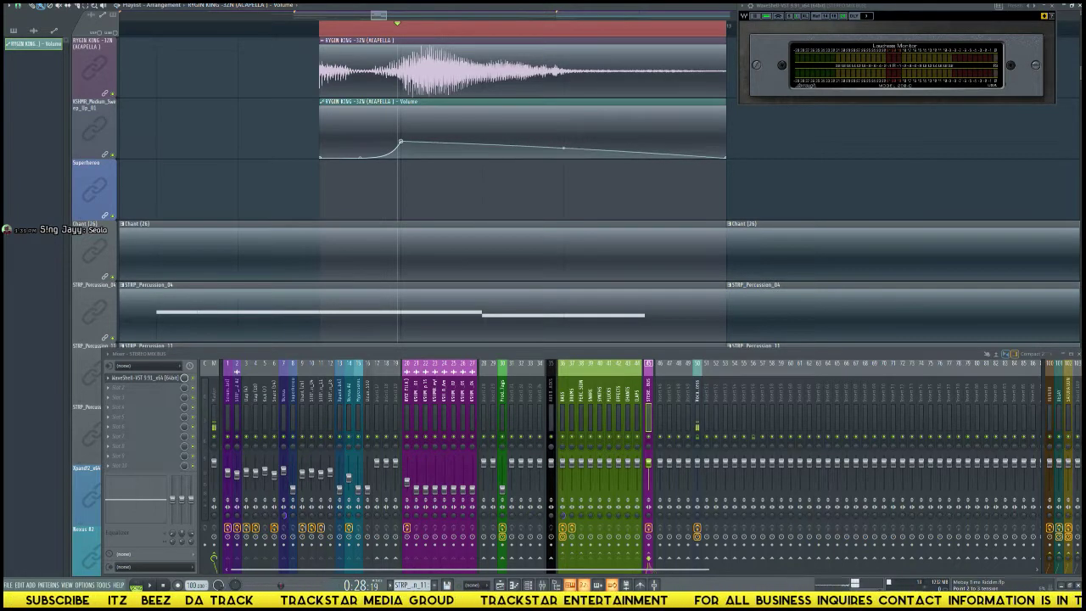
Play back the passage leading into the acapella clip and examine how the volume fade sits in the mix.
scroll(461, 33, "down", 5)
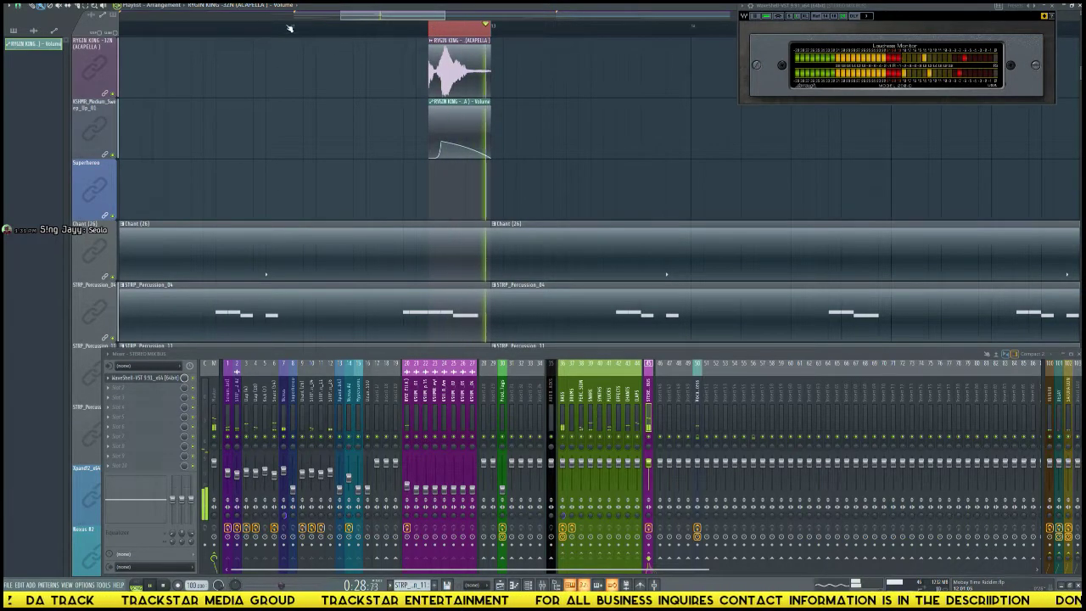
left_click(291, 31)
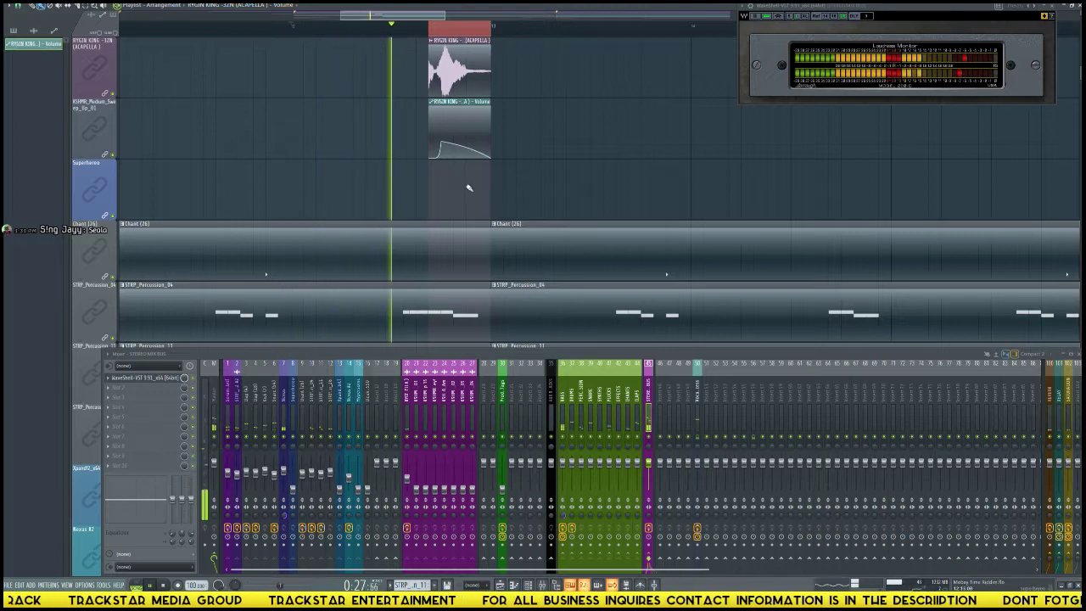
key("space")
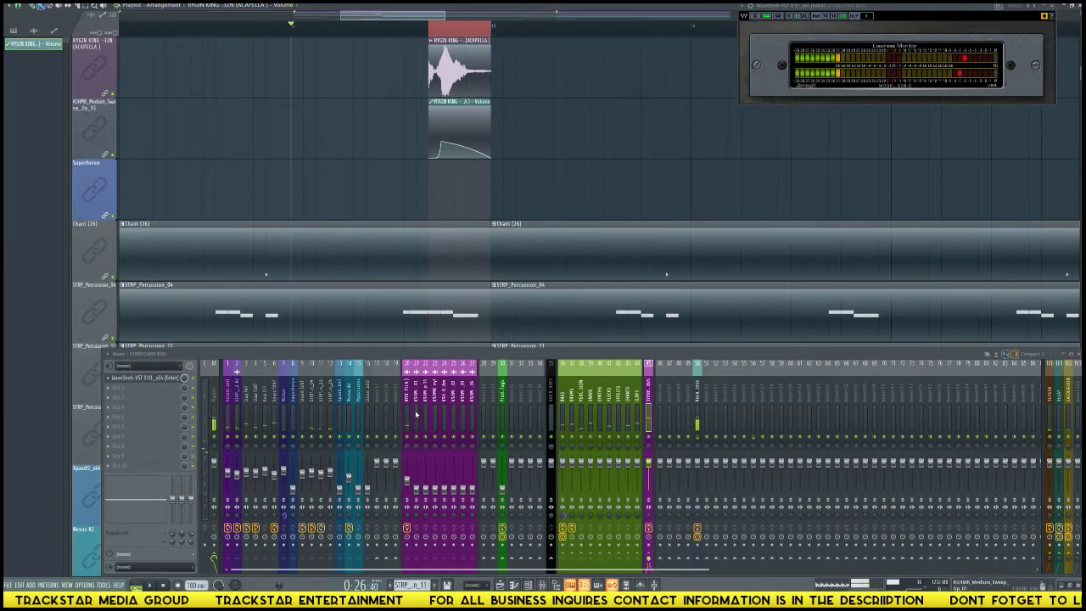
Insert Fruity Limiter in the acapella track's second effect slot, after the Reverb EQ.
left_click(408, 411)
key("space")
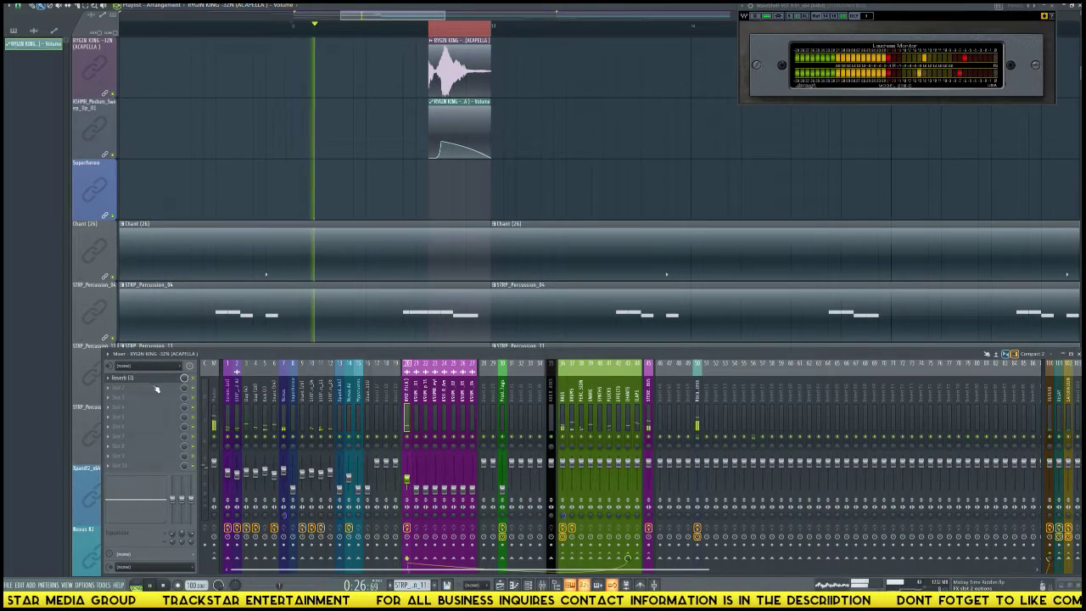
key("space")
left_click(148, 388)
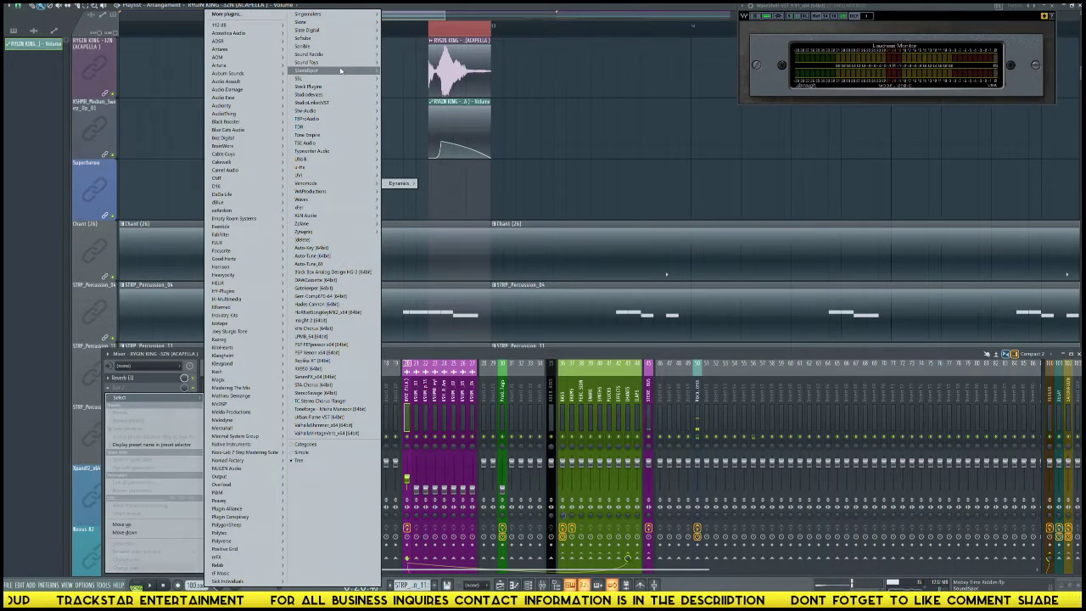
mouse_move(340, 69)
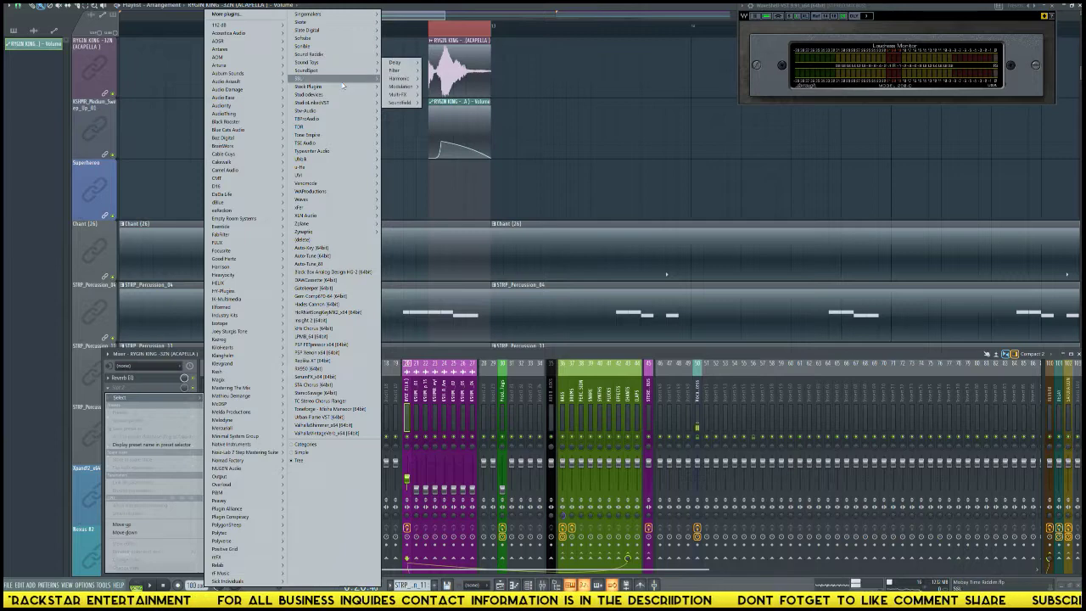
mouse_move(392, 90)
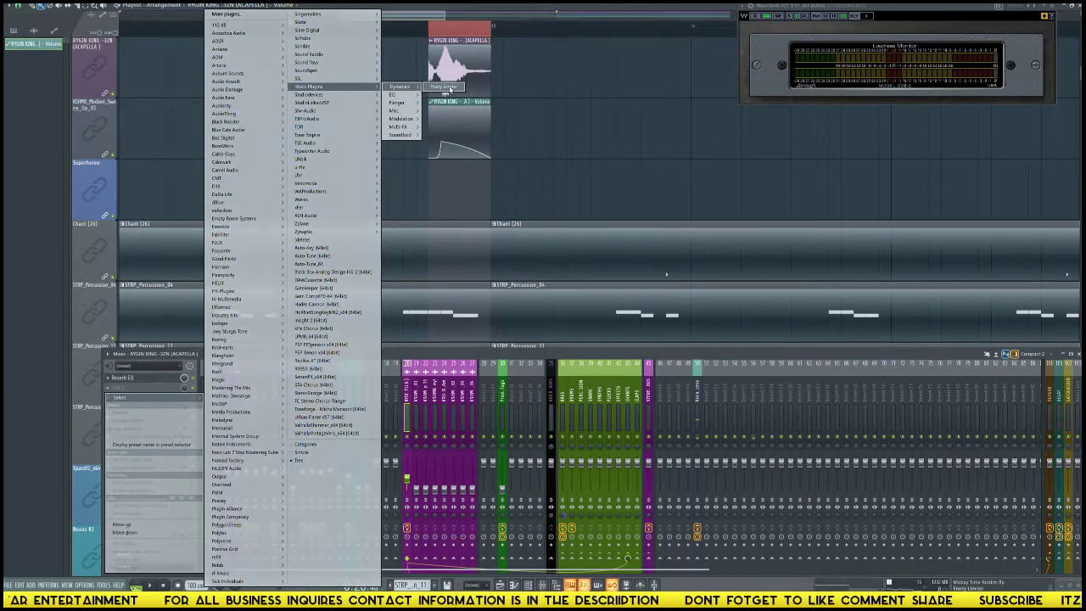
left_click(442, 90)
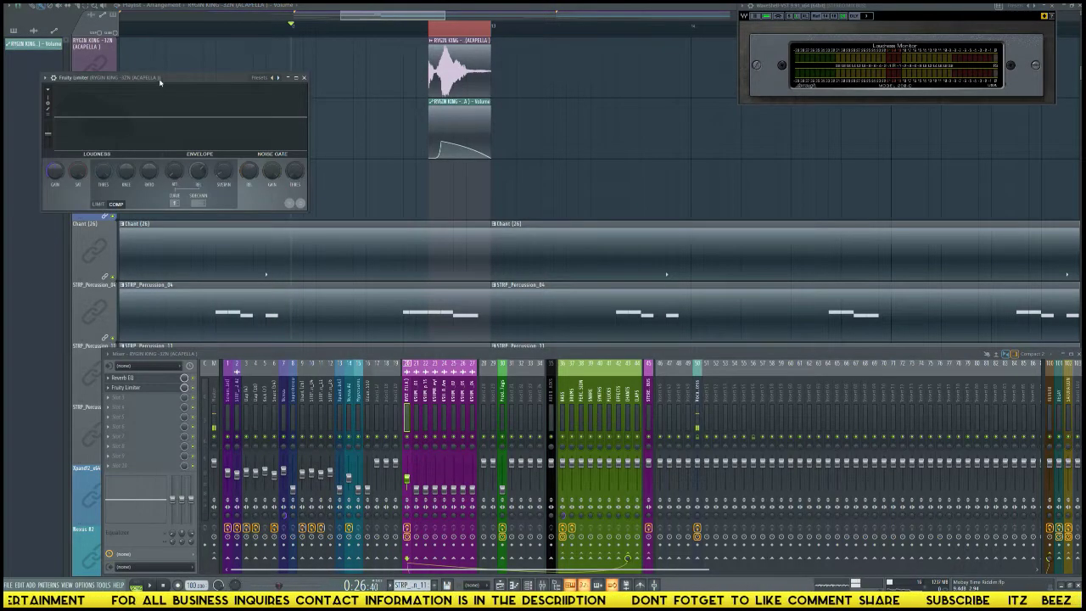
Put the acapella's limiter in compressor mode, lower its threshold and adjust the knee, ratio and attack during playback.
left_click_drag(159, 81, 221, 133)
left_click(206, 231)
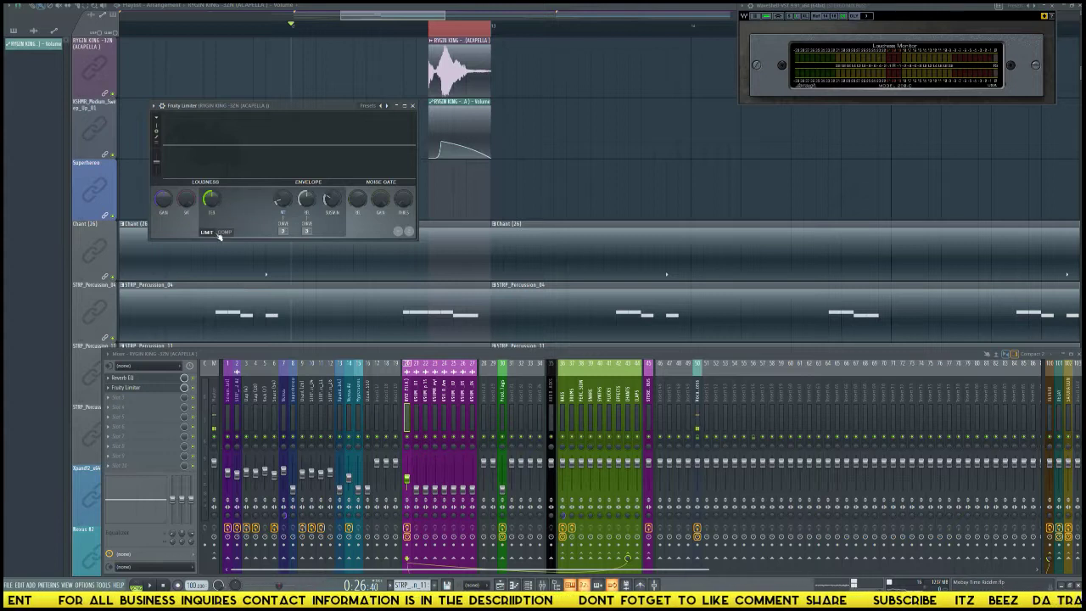
left_click(225, 231)
key("space")
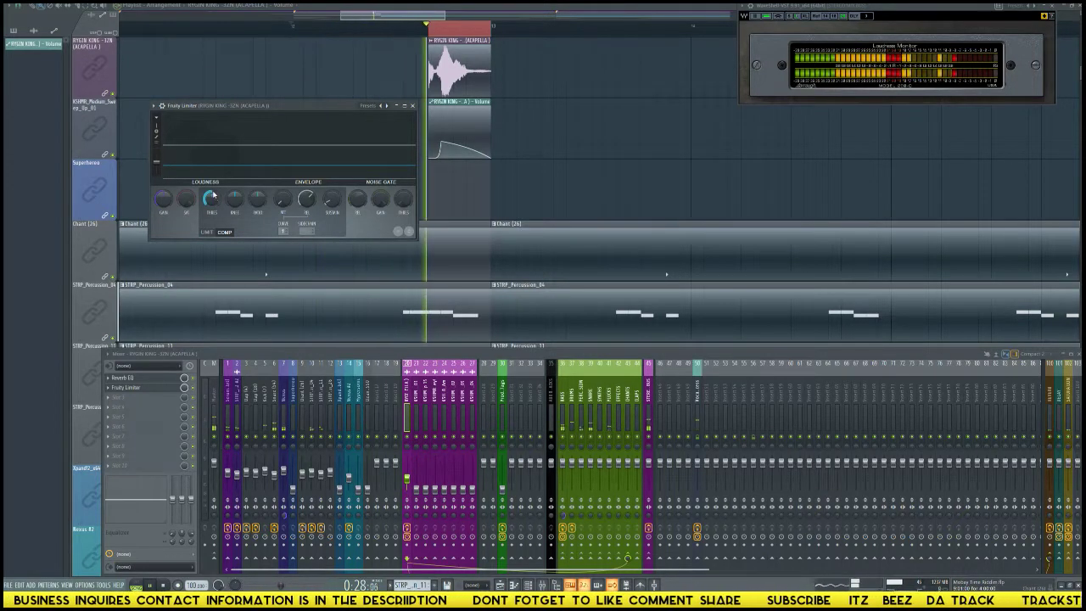
left_click_drag(212, 197, 212, 198)
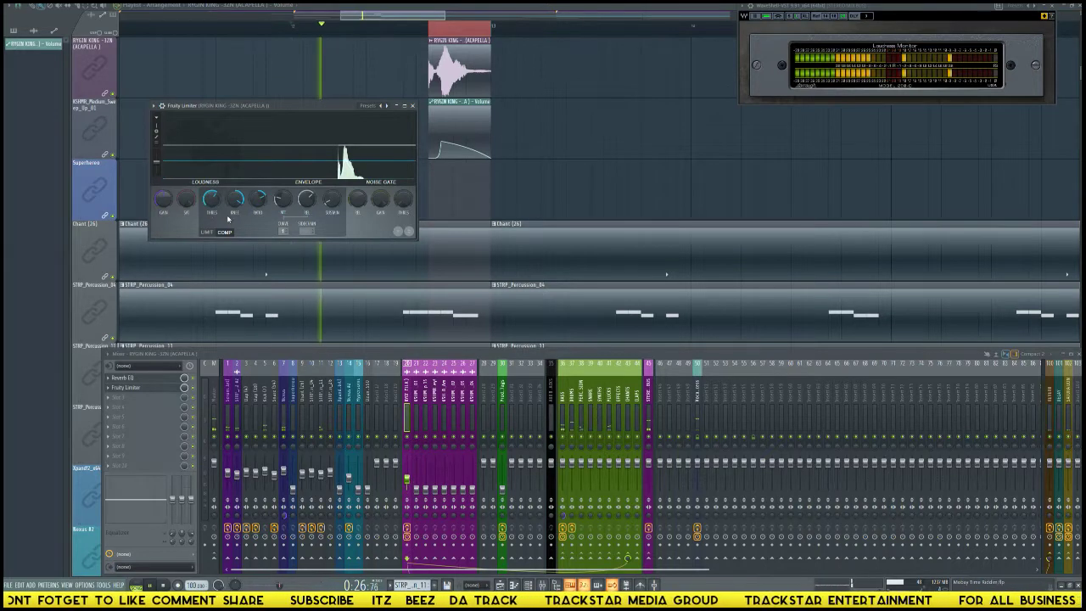
Replay the acapella passage repeatedly while fine-tuning the compressor's threshold.
key("space")
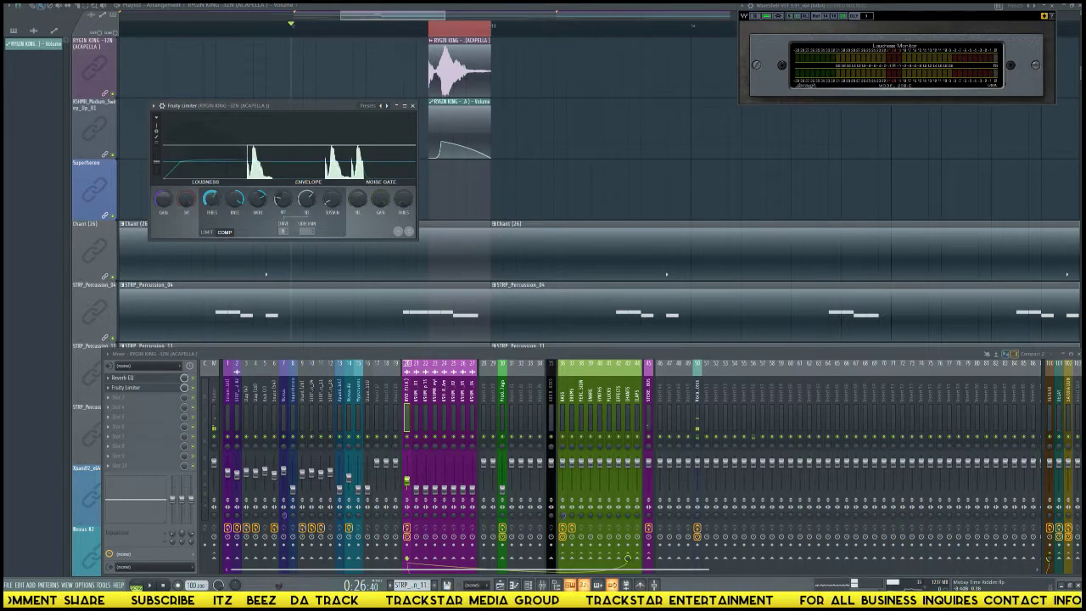
key("space")
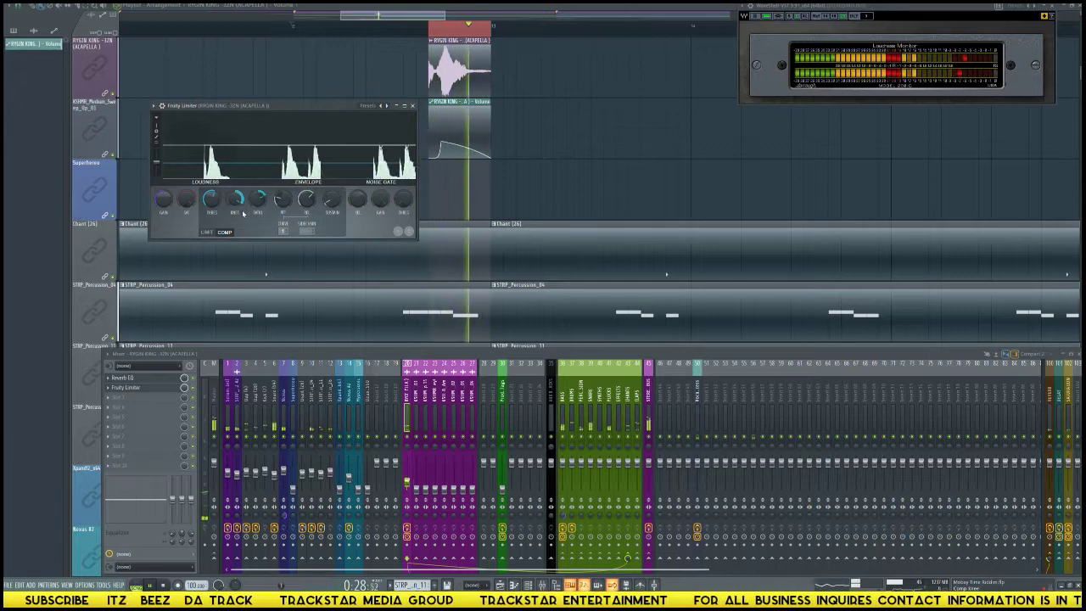
key("space")
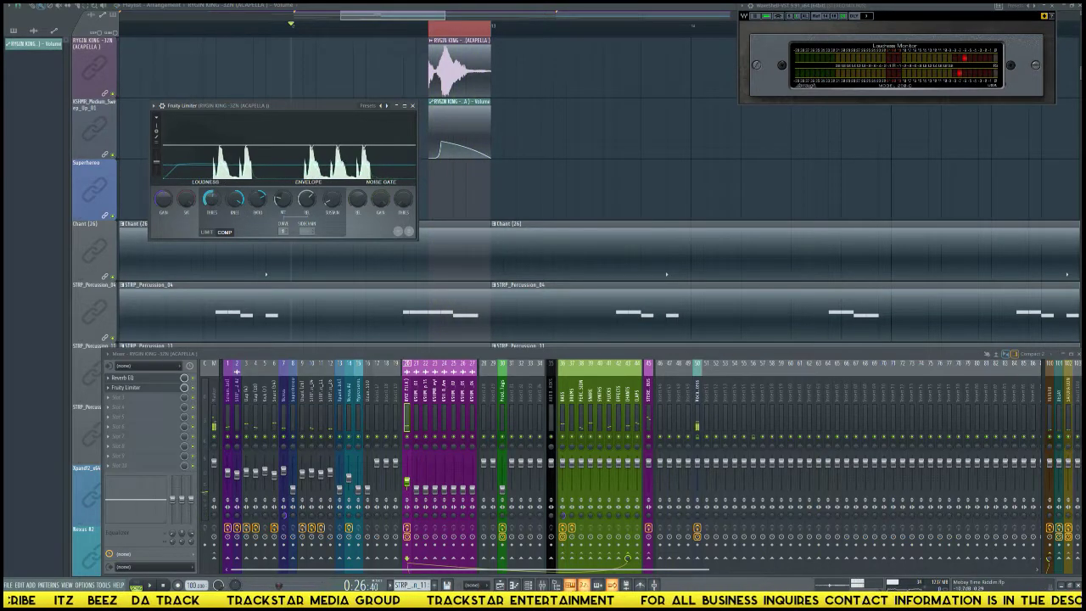
key("space")
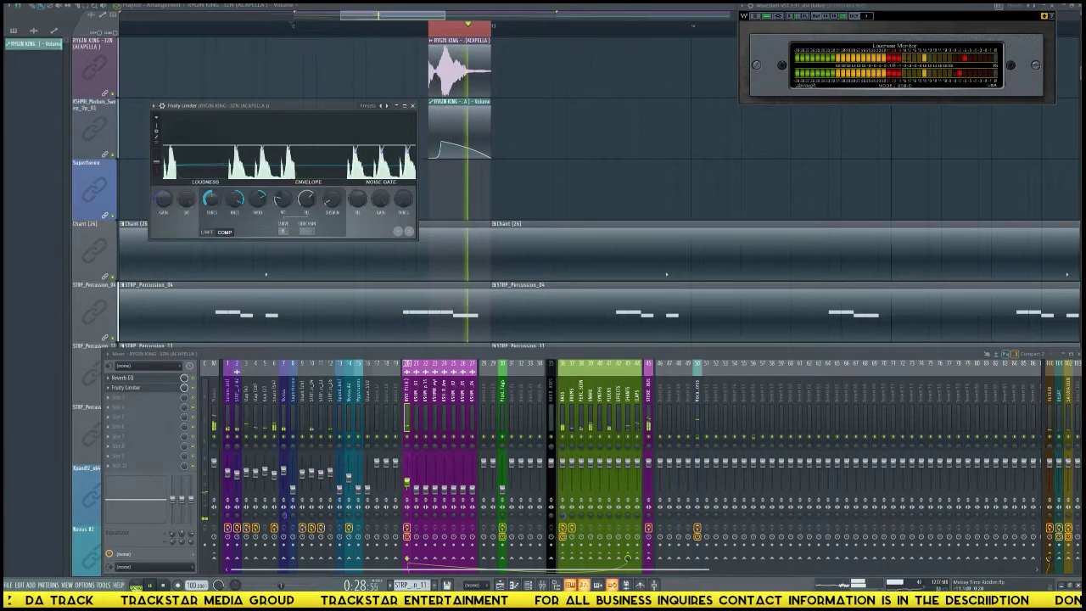
key("space")
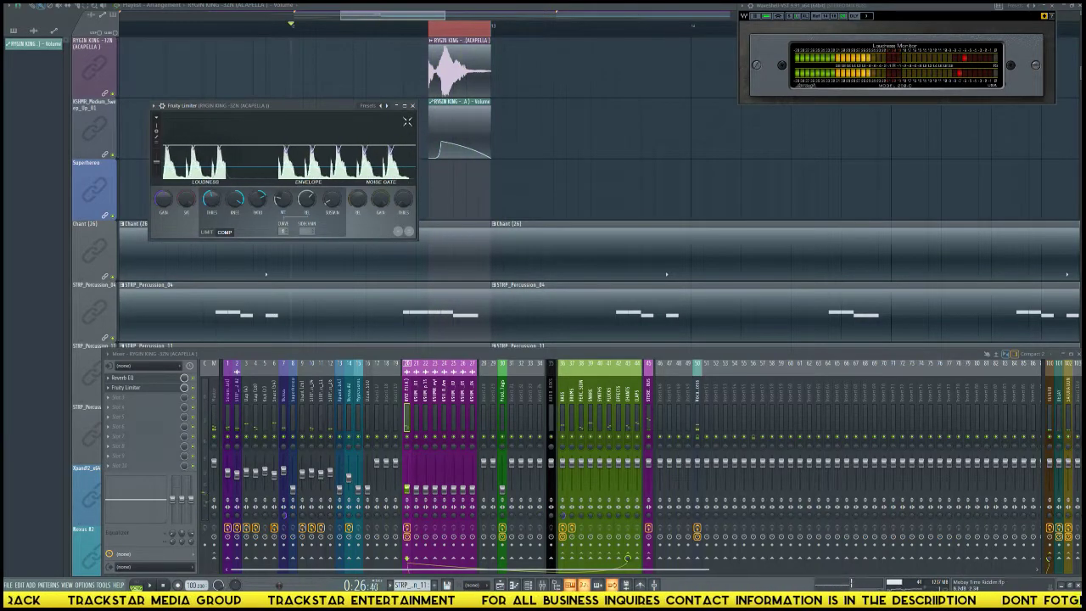
Reopen the acapella's Fruity Limiter, fine-tune its gain during playback, and clear the time selection over the clip.
left_click(413, 106)
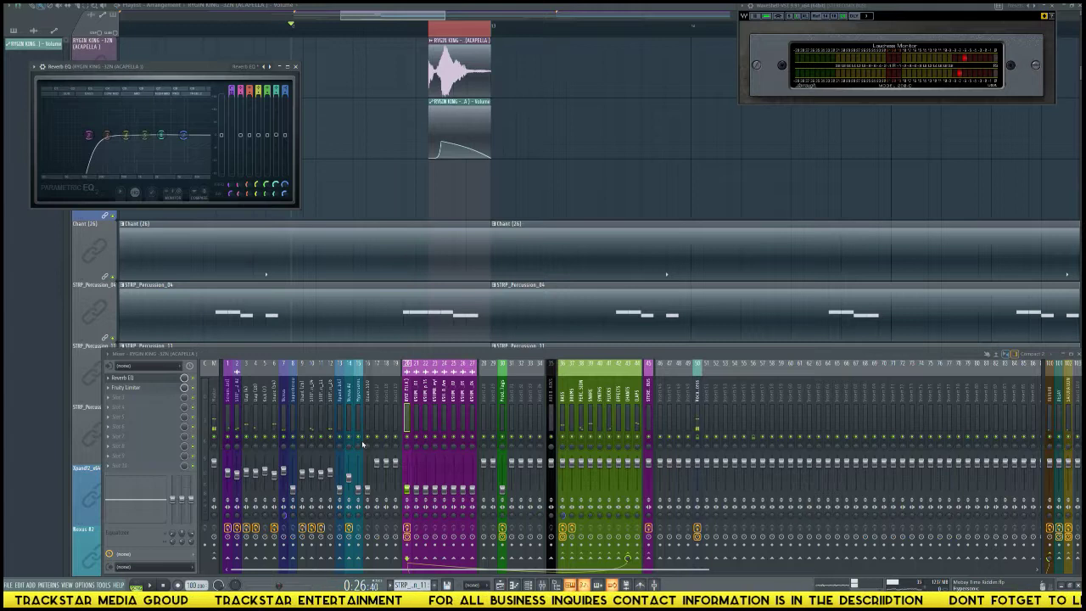
left_click(168, 388)
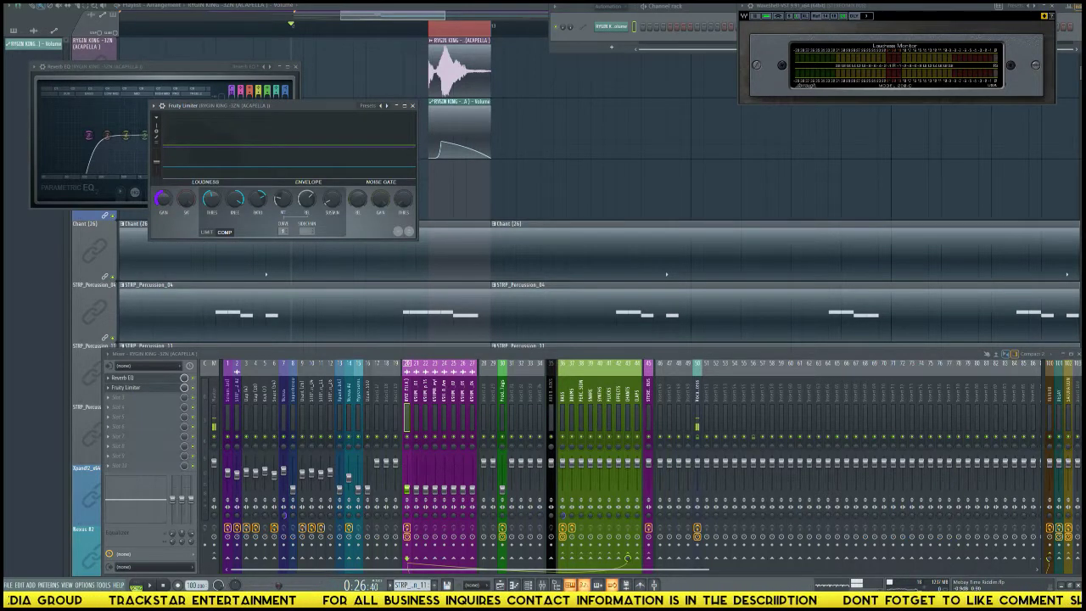
key("space")
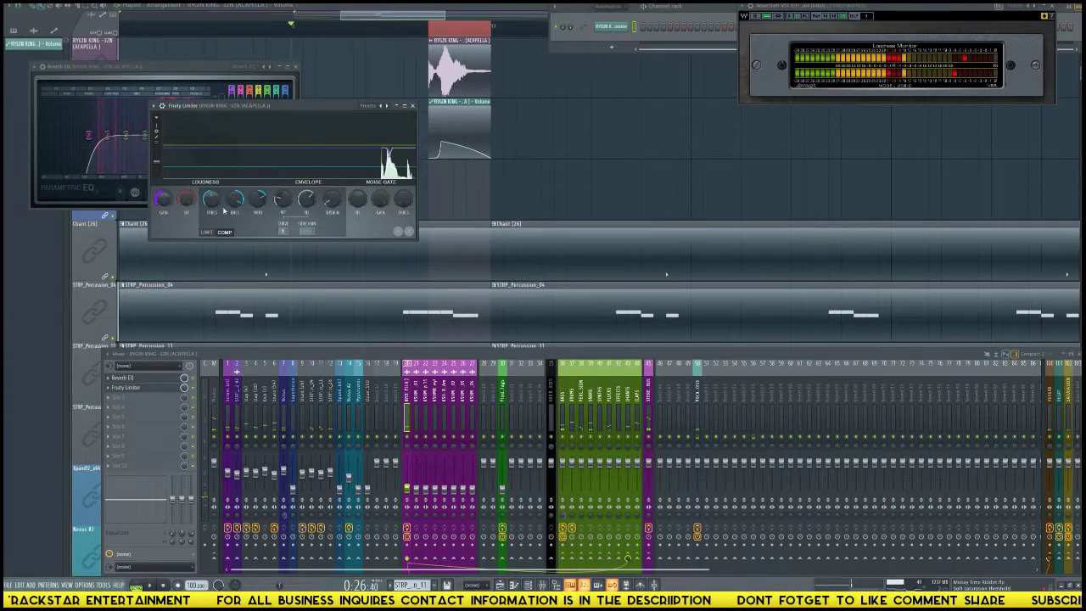
key("space")
left_click(496, 193)
left_click(499, 195)
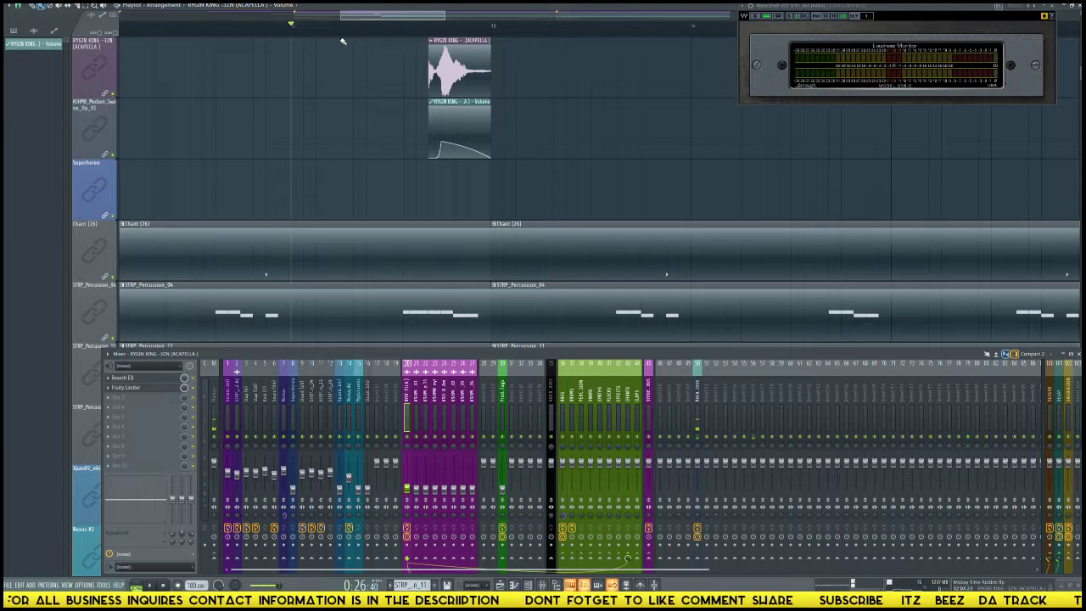
Play back the passage around the acapella clip and examine how the compressed vocal sits in the mix.
key("space")
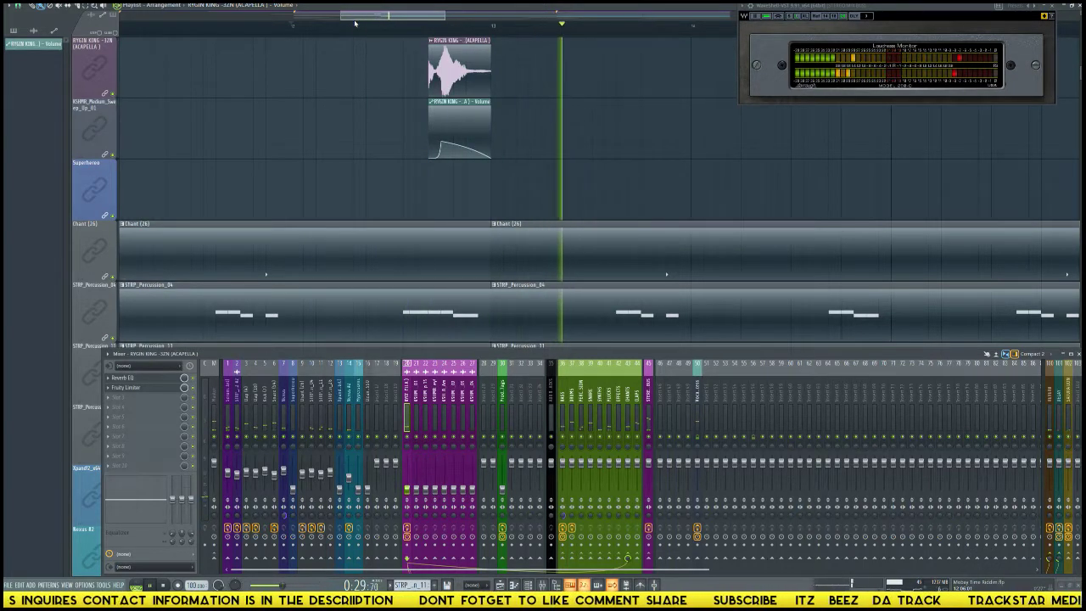
key("space")
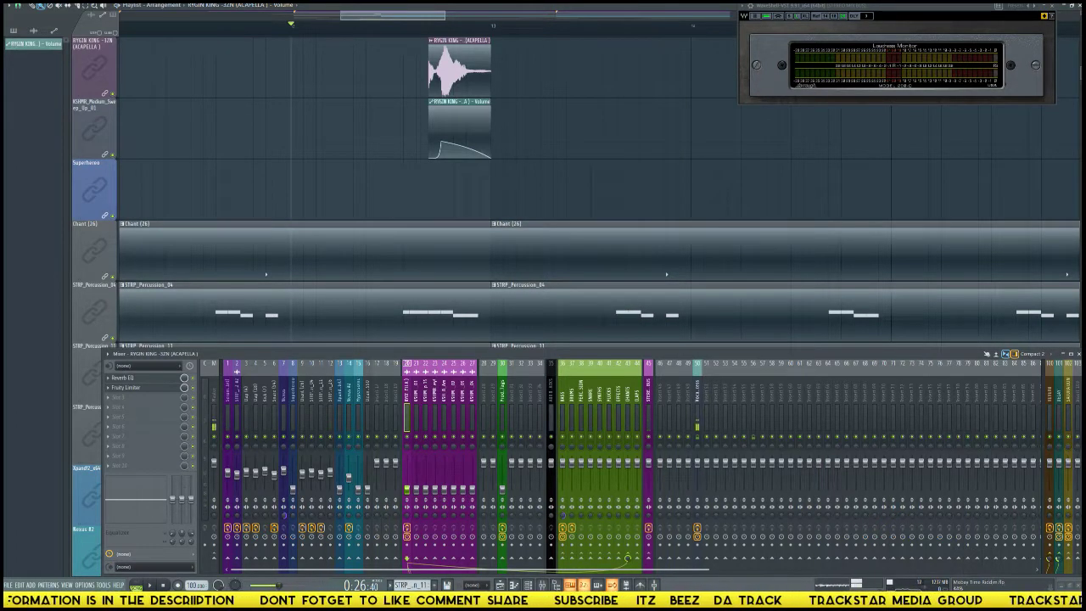
key("space")
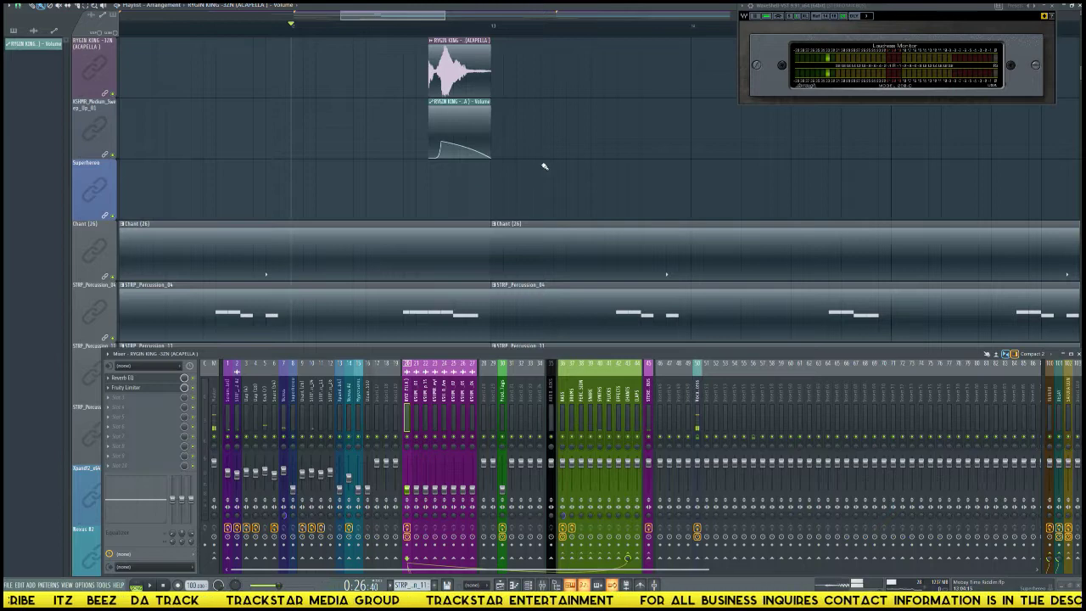
Set the playlist's time selection to span the verse, from the Verse marker to the Chorus marker.
right_click(551, 168, "ctrl")
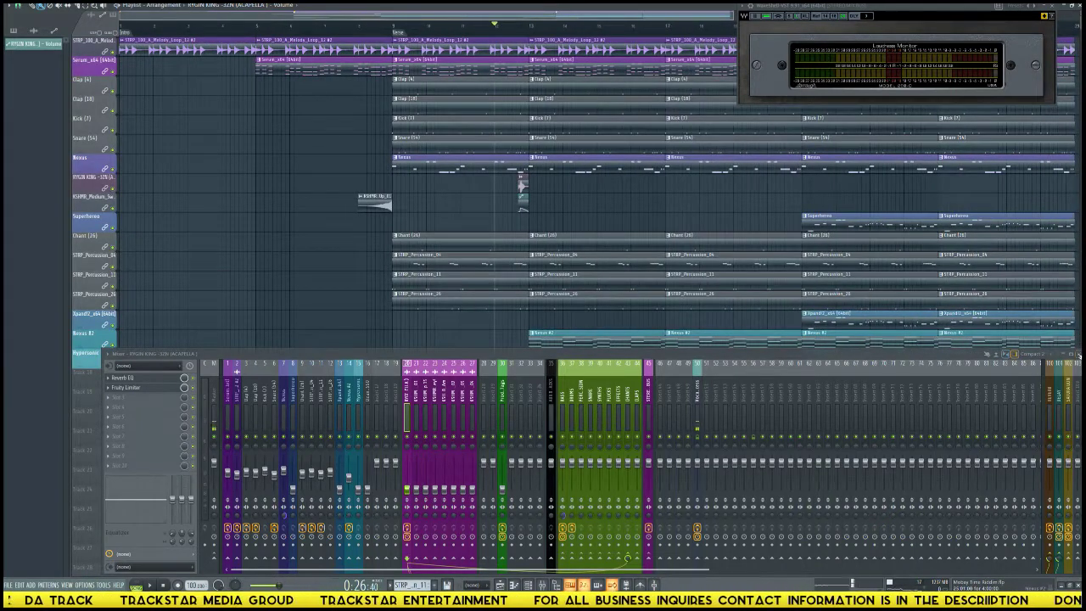
key("F9")
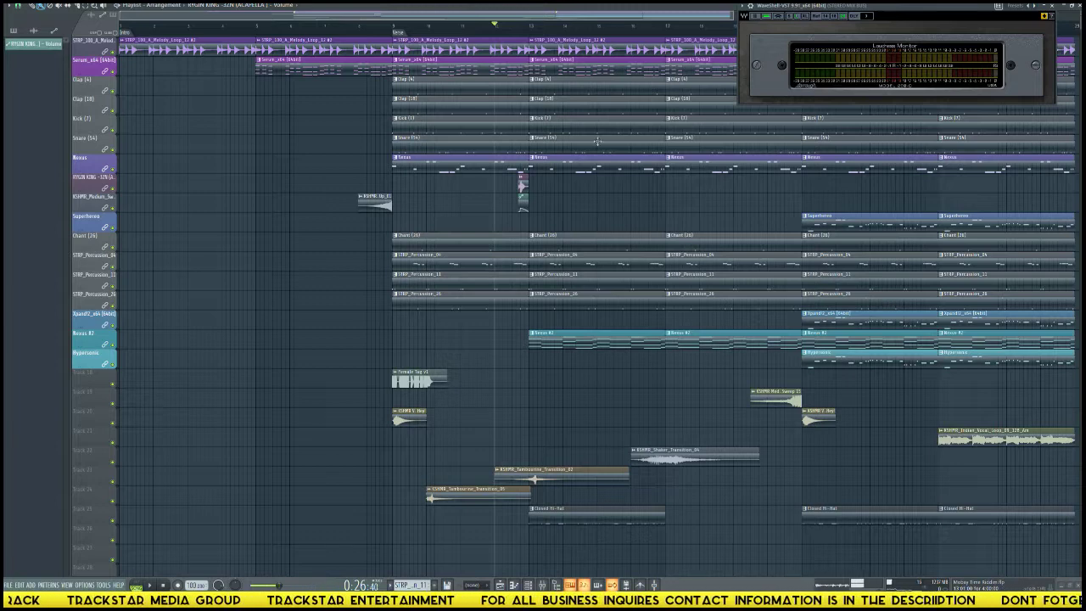
scroll(564, 40, "down", 3)
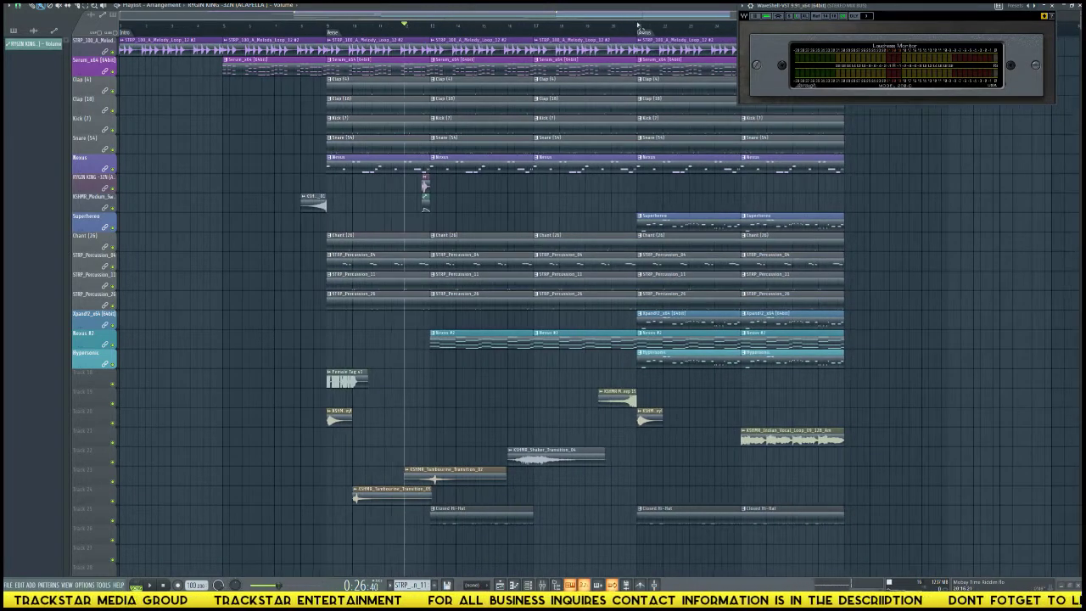
left_click_drag(637, 25, 330, 29)
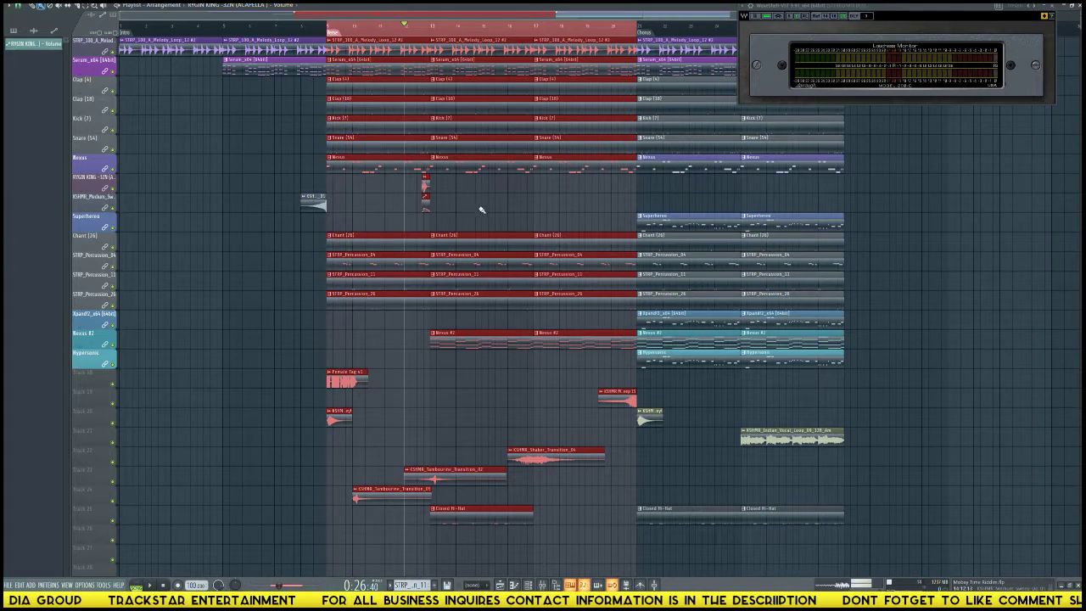
Raise the acapella's mixer level and copy its clip with the volume automation to the end of each following four-bar section.
key("F6")
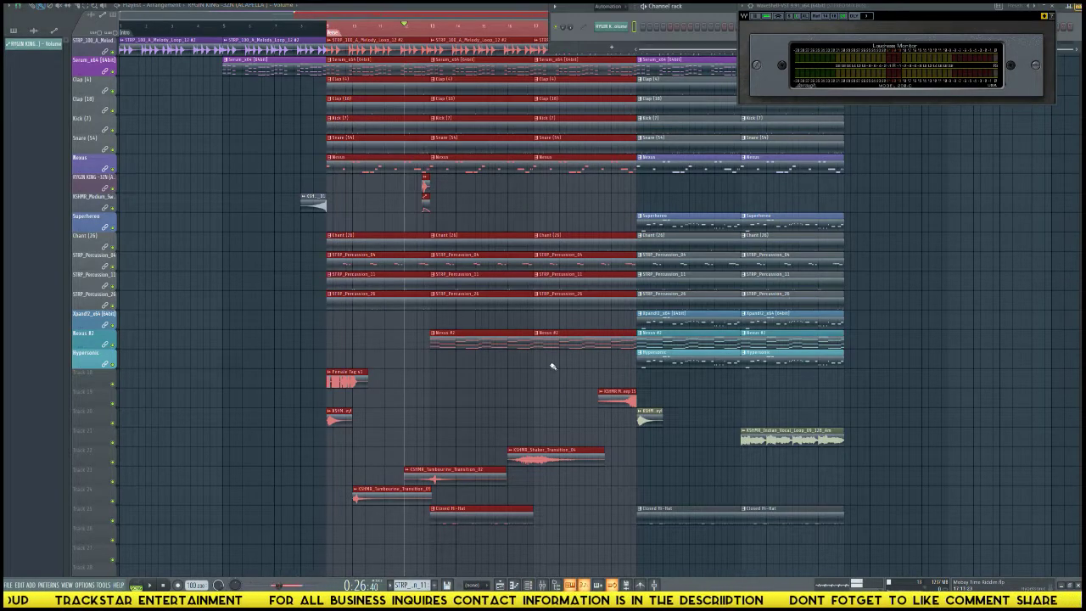
key("F6")
key("F9")
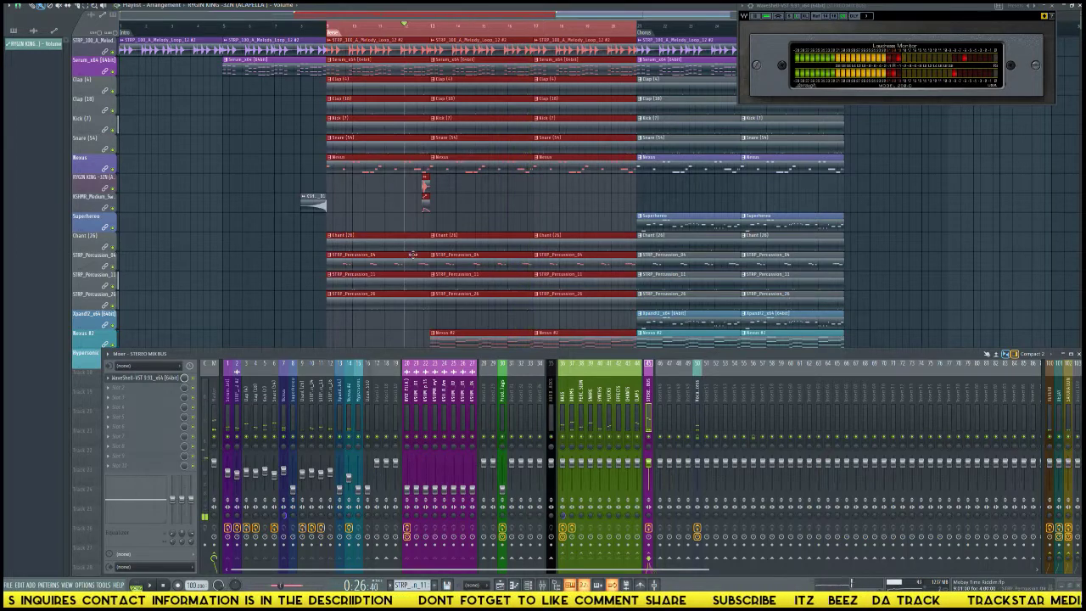
left_click_drag(467, 207, 626, 185)
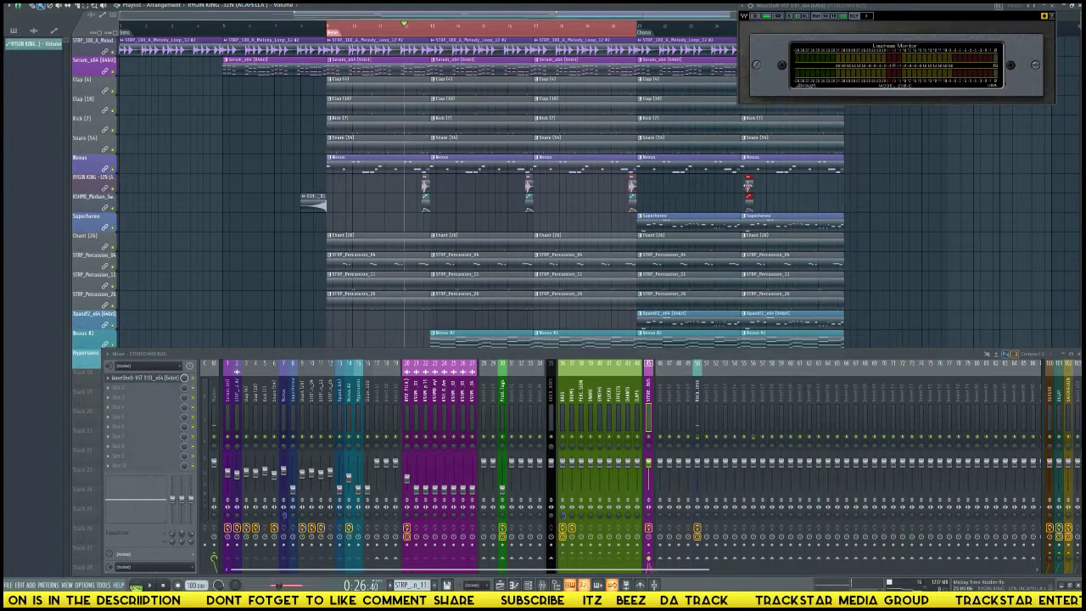
left_click_drag(735, 183, 838, 185)
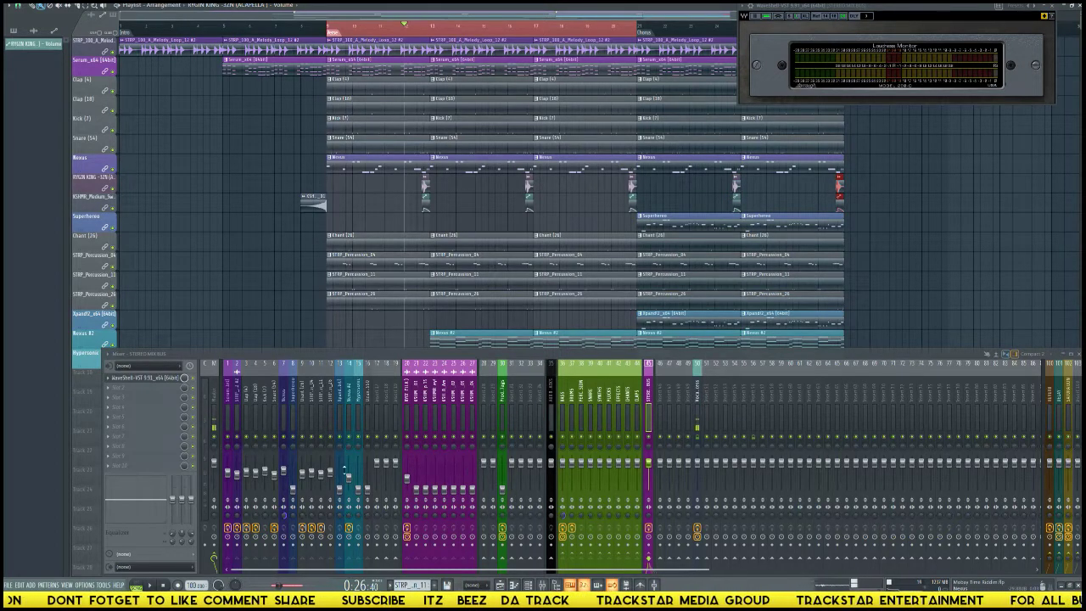
Raise the fader of the Clean Closed Hat mixer track.
left_click(353, 422)
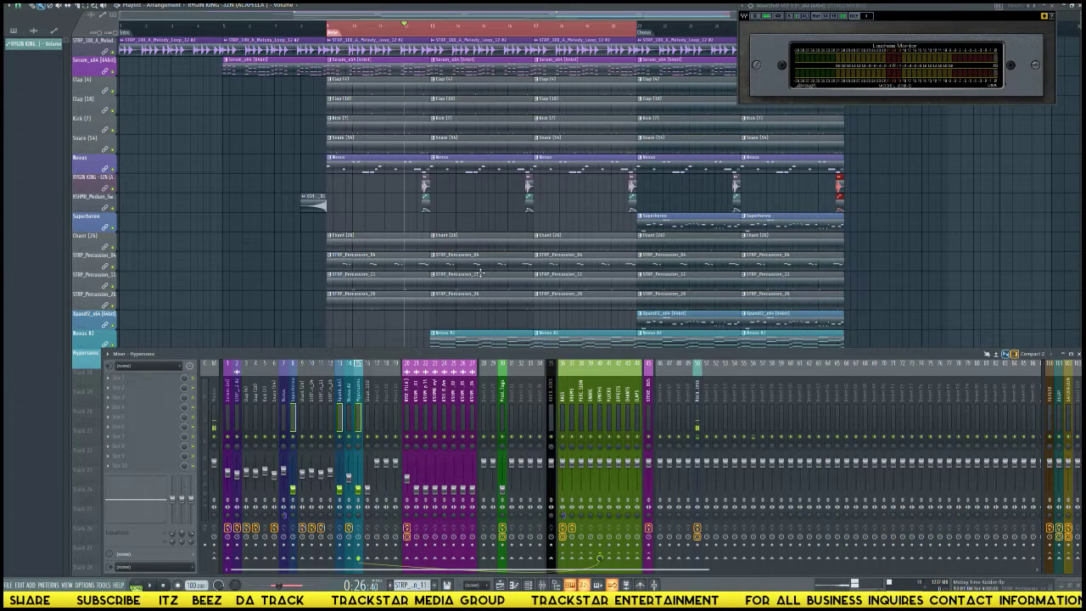
scroll(481, 273, "down", 8)
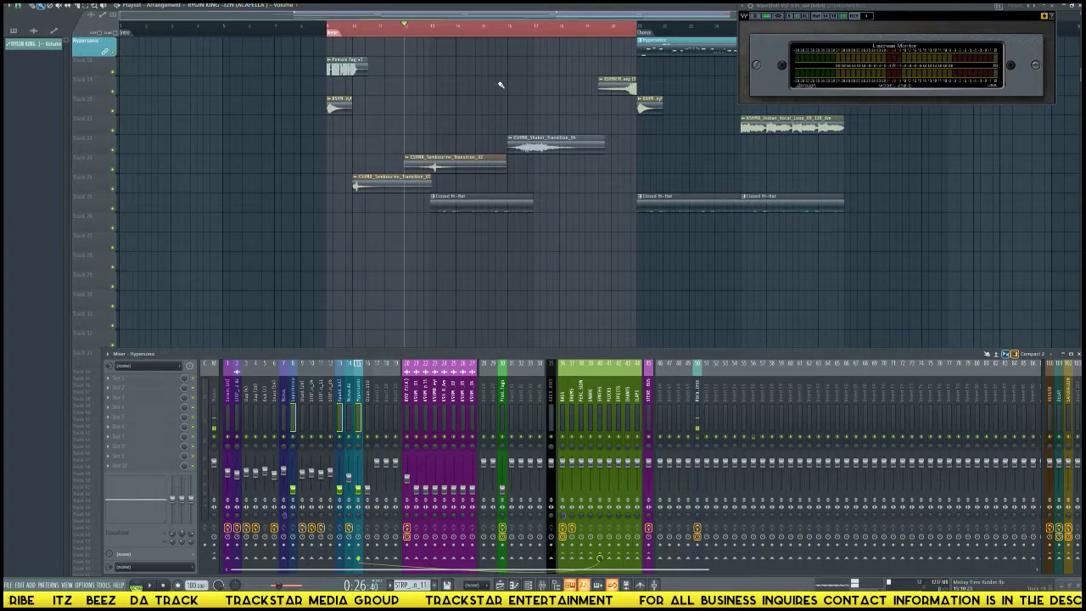
left_click(372, 494)
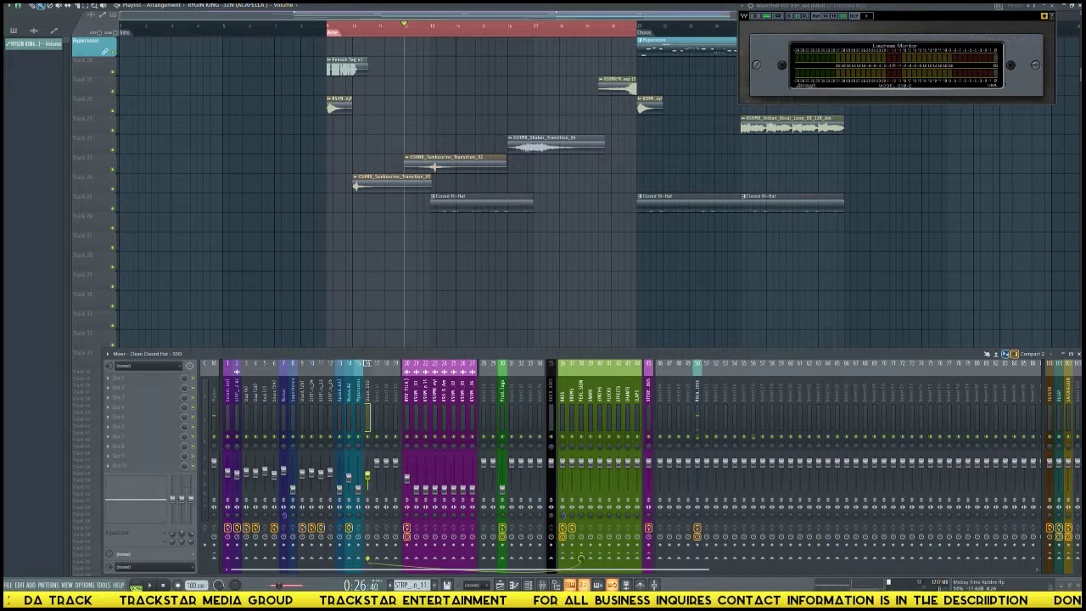
Play the arrangement from bar 13 to hear the closed hi-hat together with the rest of the mix.
key("space")
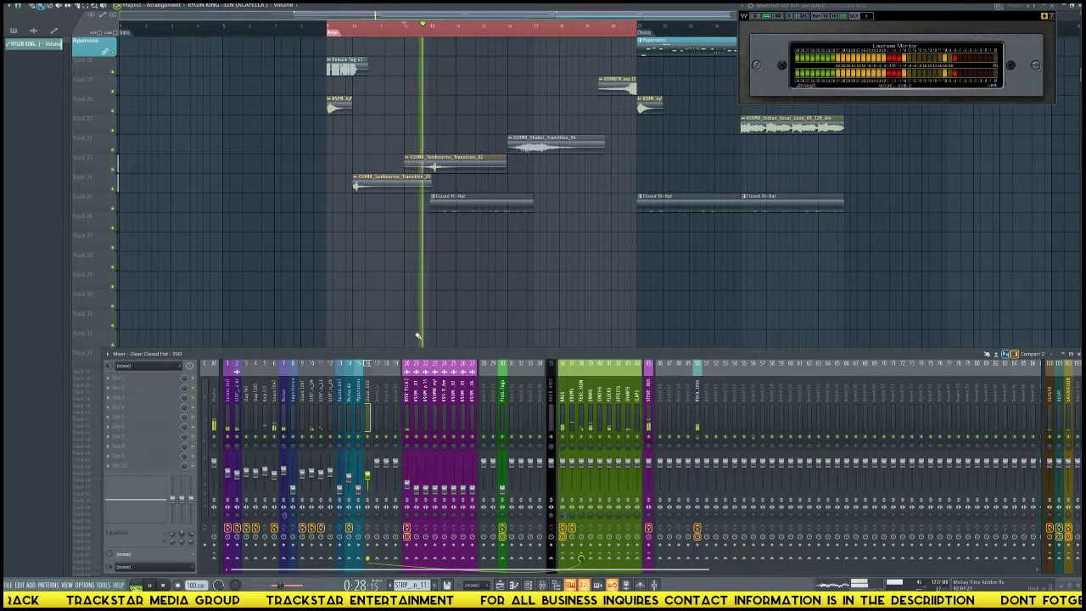
left_click(431, 26)
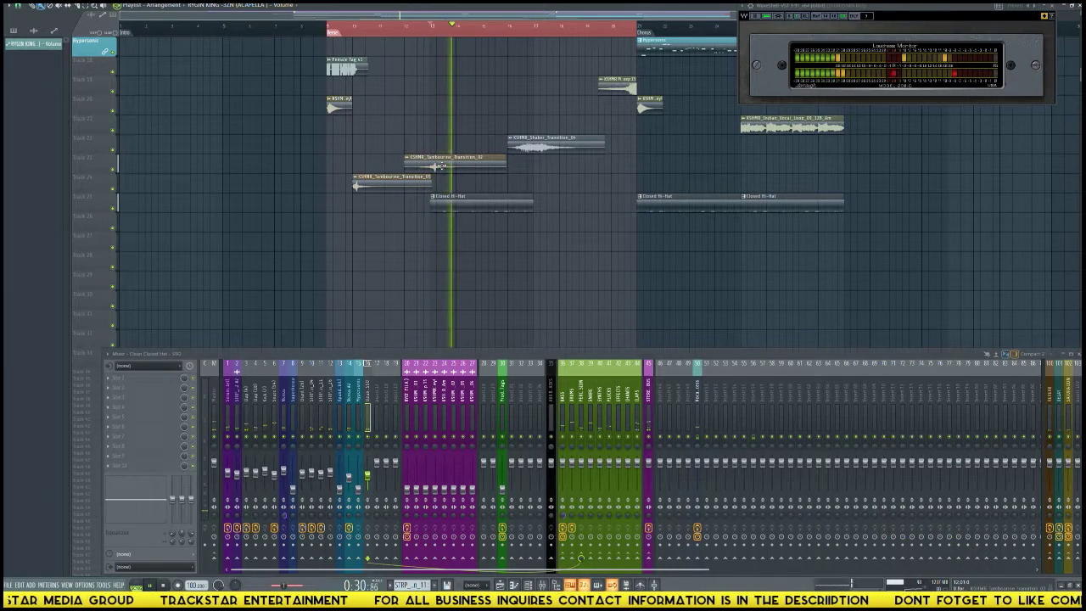
key("space")
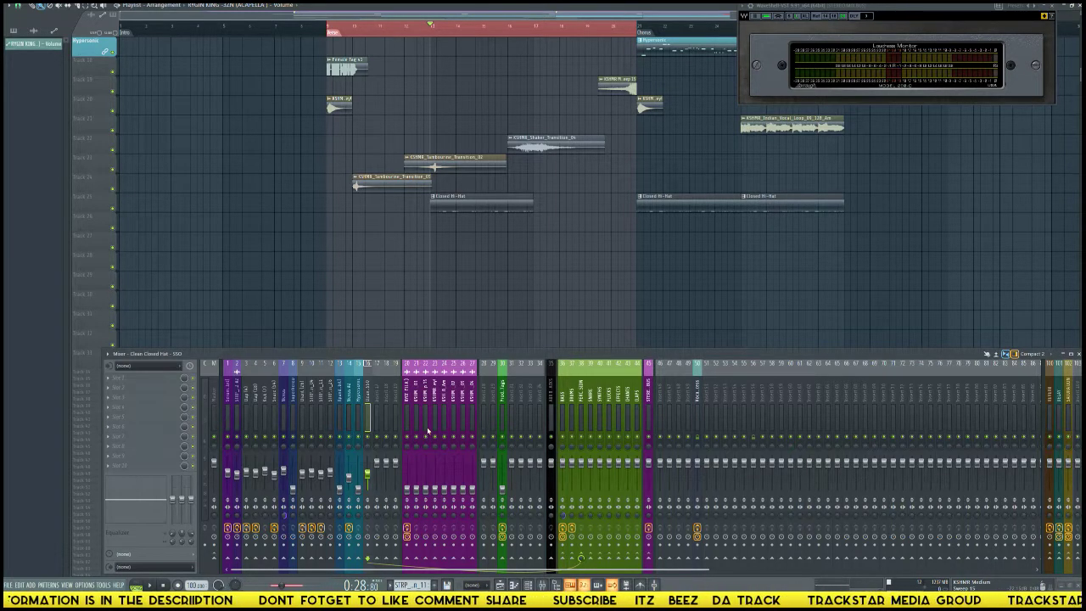
key("space")
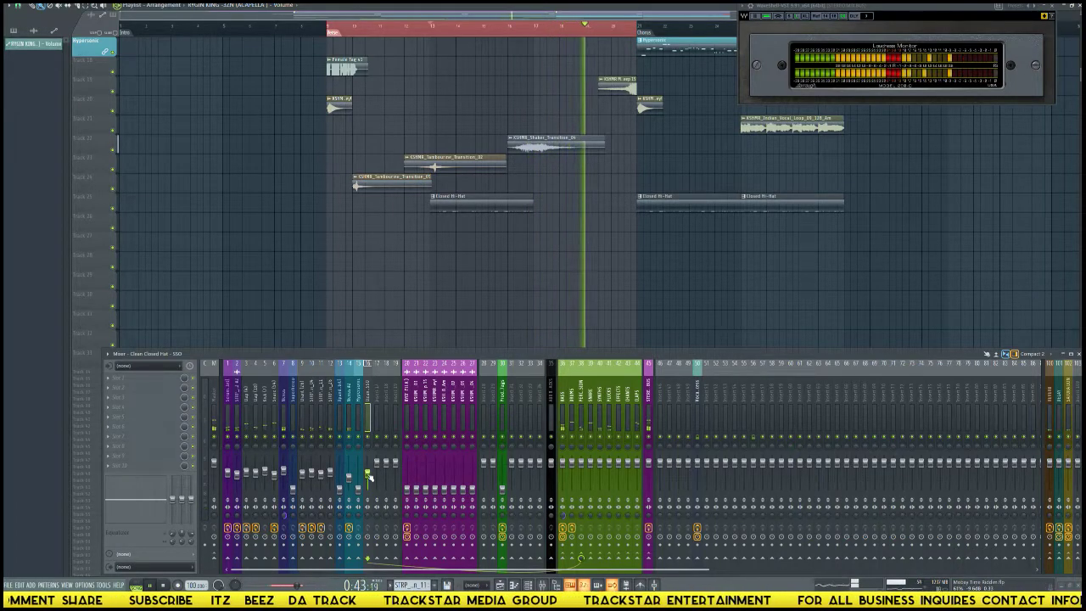
key("space")
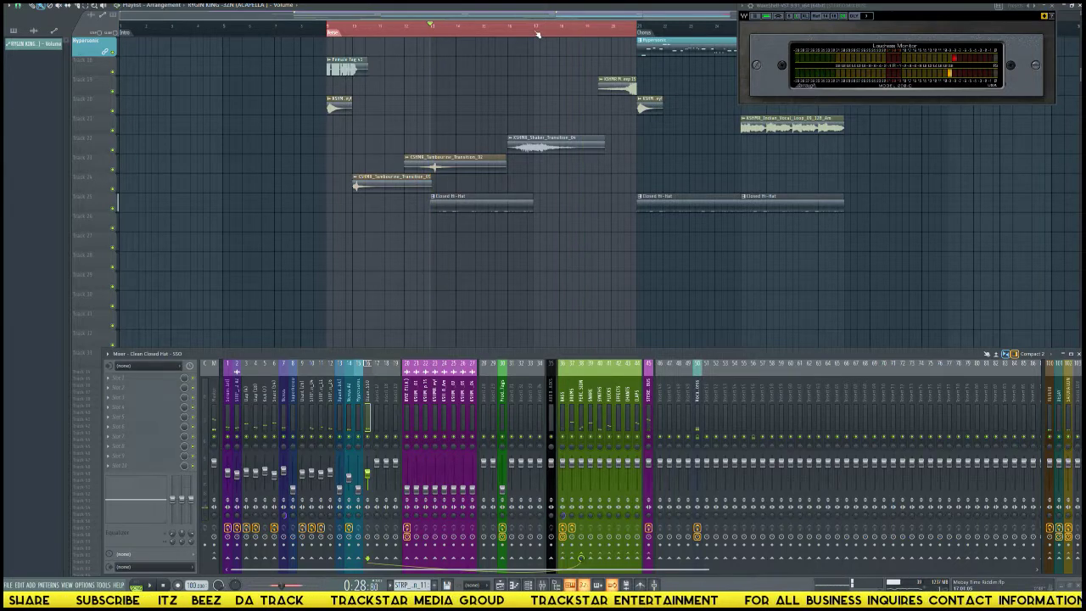
Make a playlist time selection from bar 13 to bar 17 and solo the Clean Closed Hat mixer track.
right_click(534, 30)
left_click(517, 65)
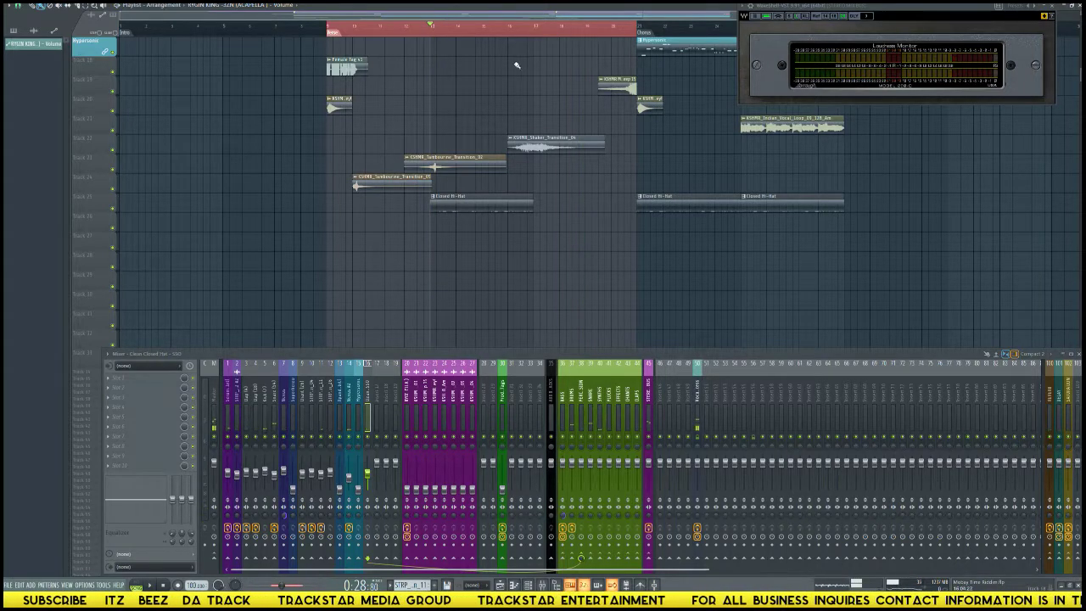
left_click_drag(531, 31, 431, 27)
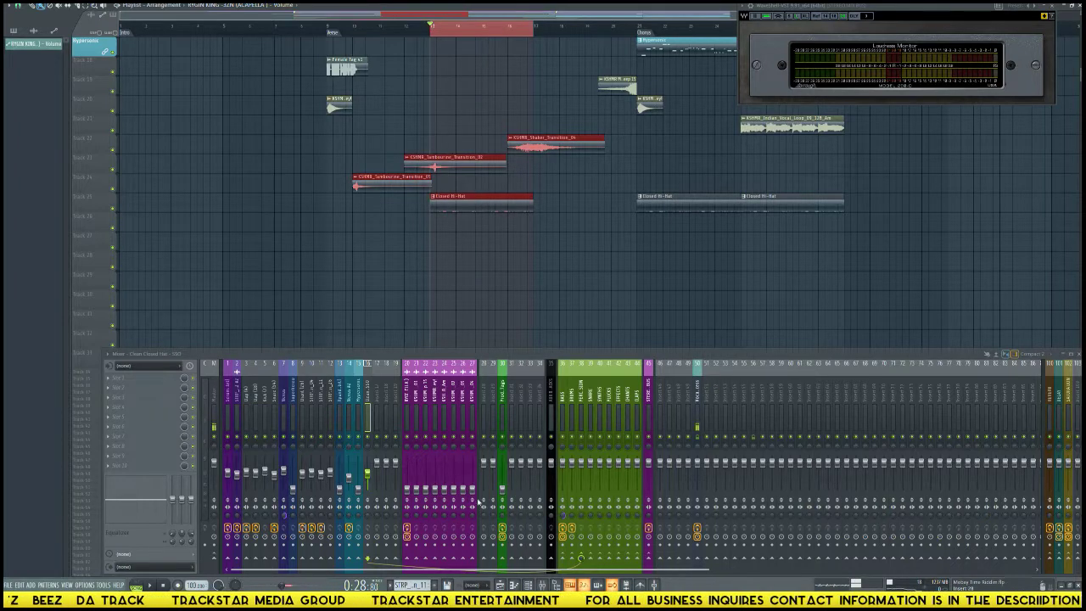
right_click(368, 437)
key("space")
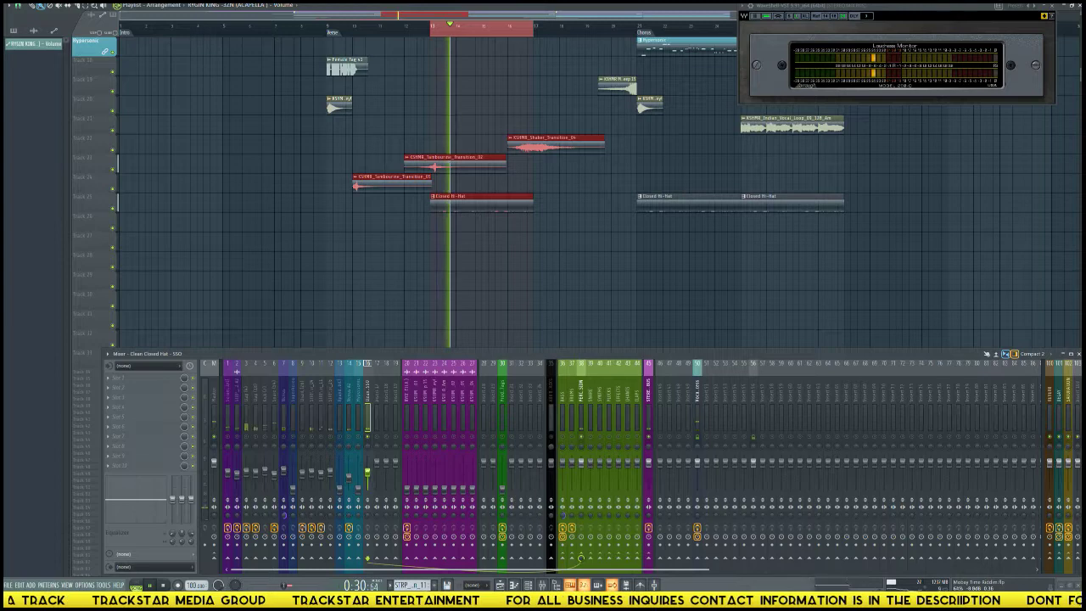
Load Fruity Parametric EQ 2 into the first effect slot of the Clean Closed Hat track and audition the hat.
left_click(136, 378)
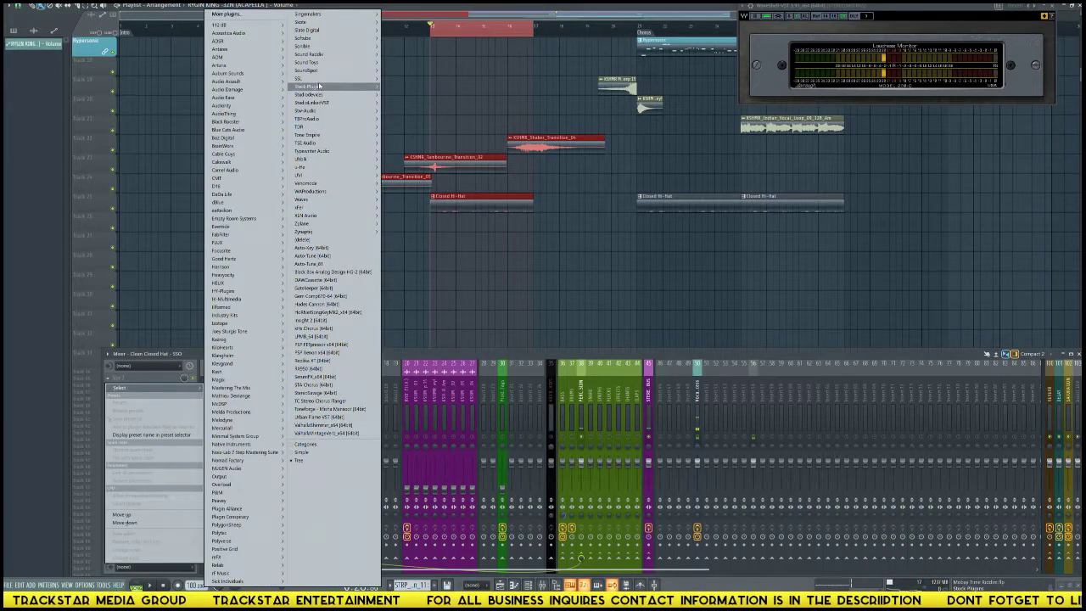
mouse_move(370, 90)
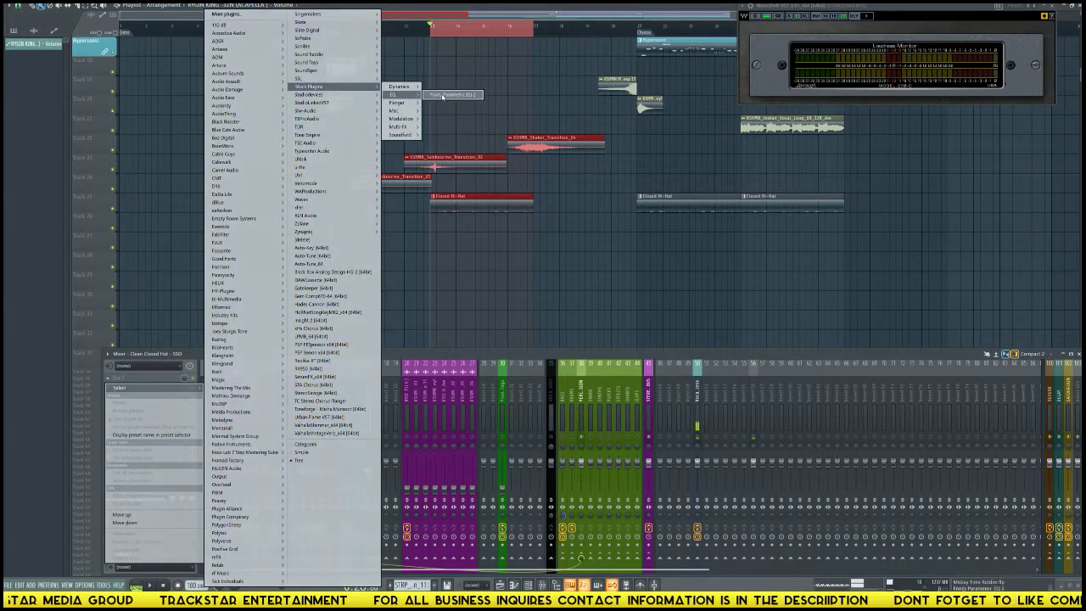
left_click(445, 95)
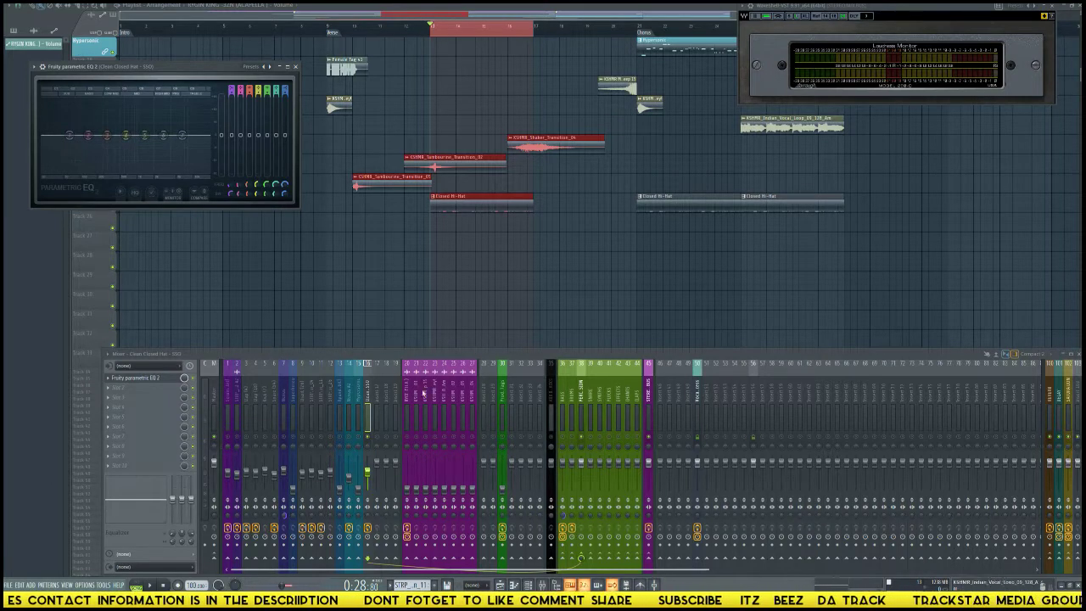
key("space")
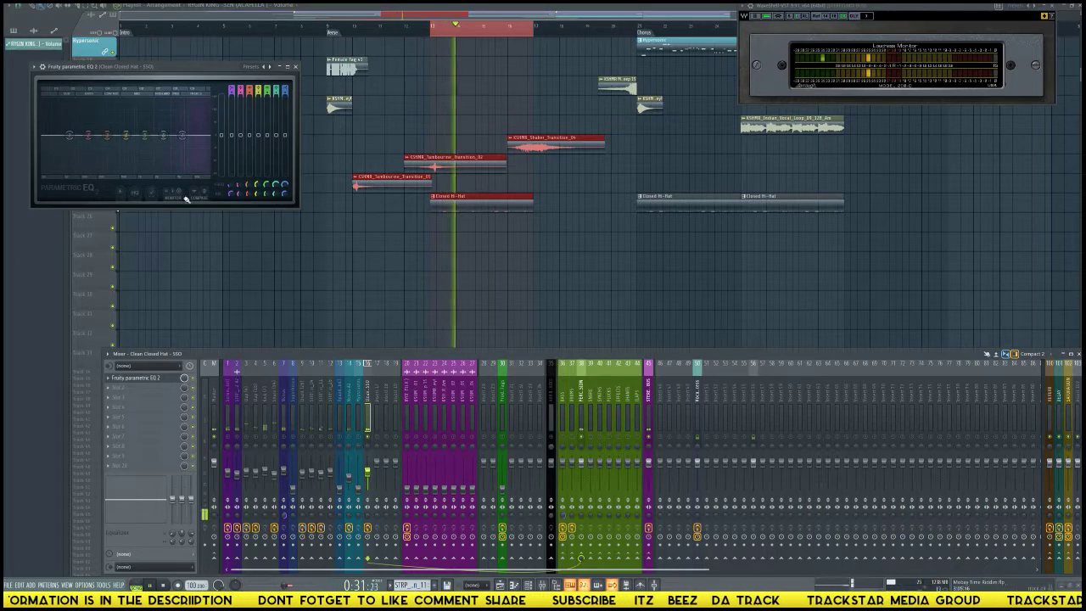
key("space")
Apply the Master Lo + Hi-Pass Filter preset to the EQ and raise its low cut into the mid range.
left_click_drag(265, 67, 472, 118)
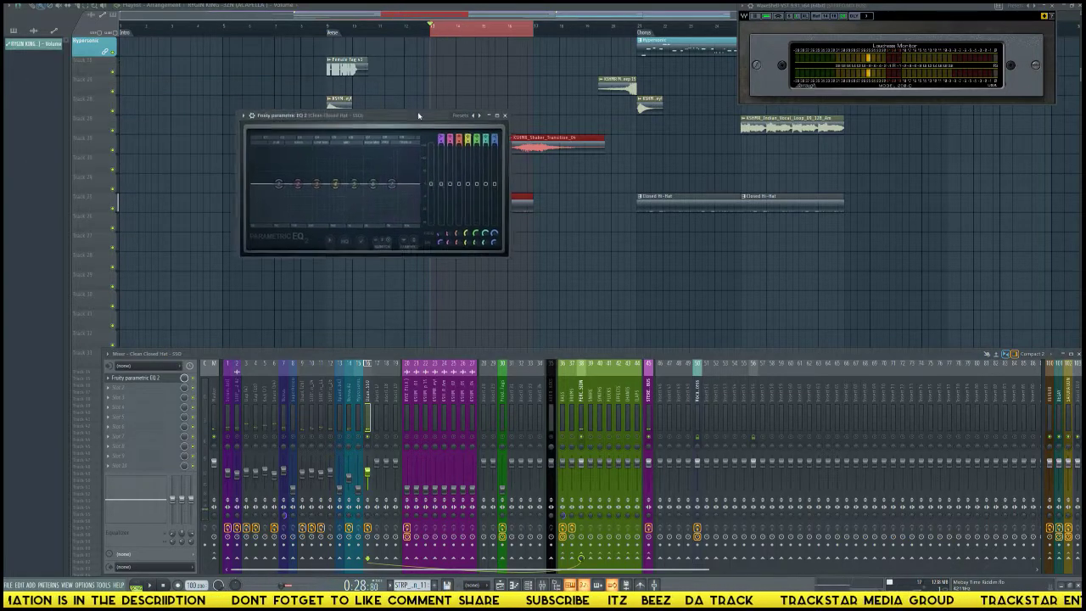
left_click(471, 120)
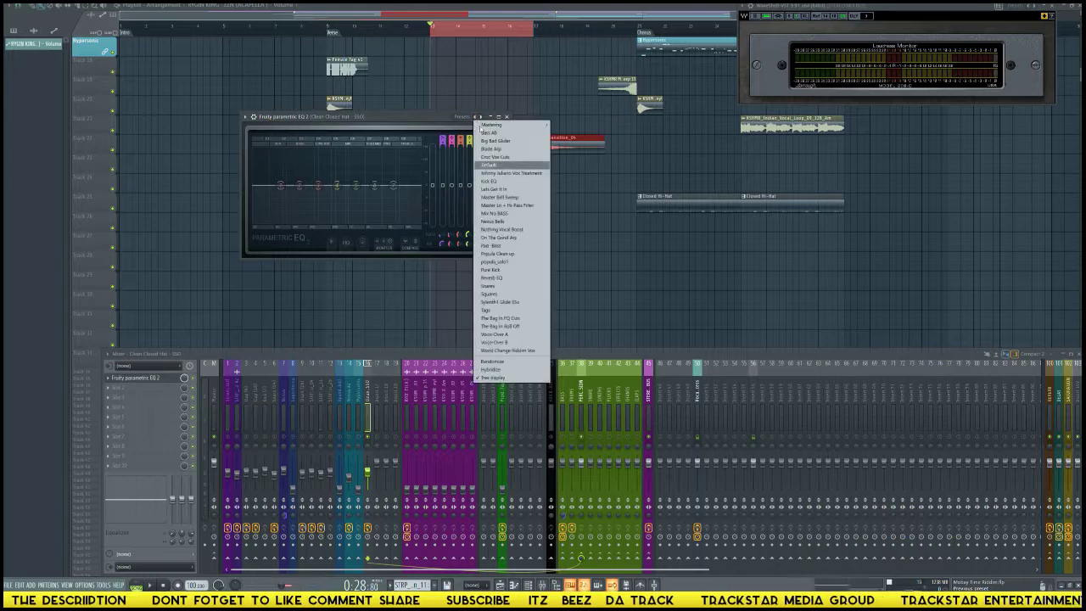
left_click(535, 208)
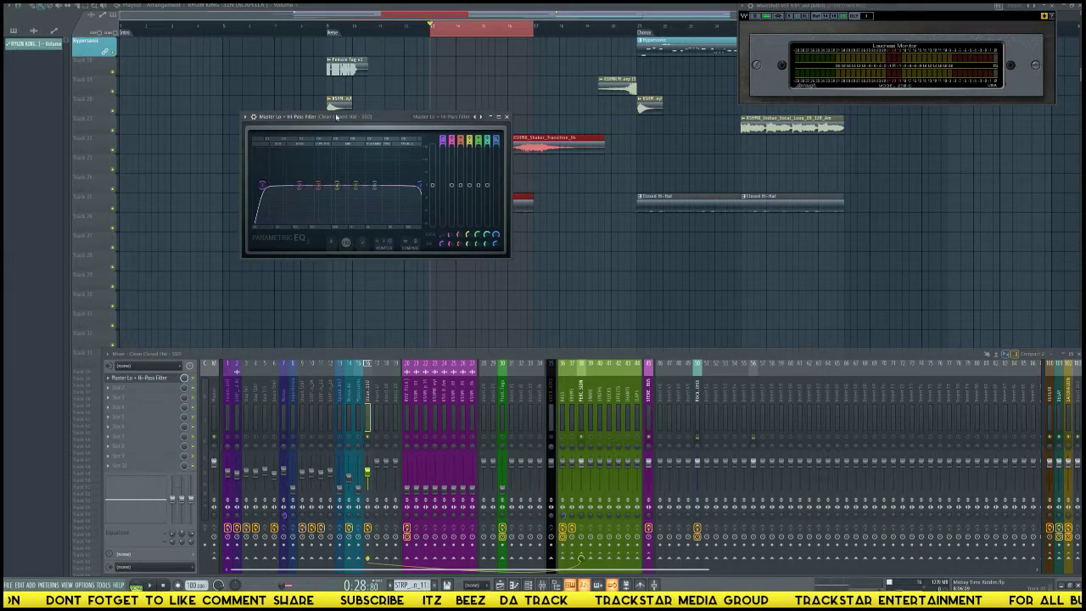
left_click_drag(314, 116, 506, 168)
left_click_drag(454, 237, 579, 255)
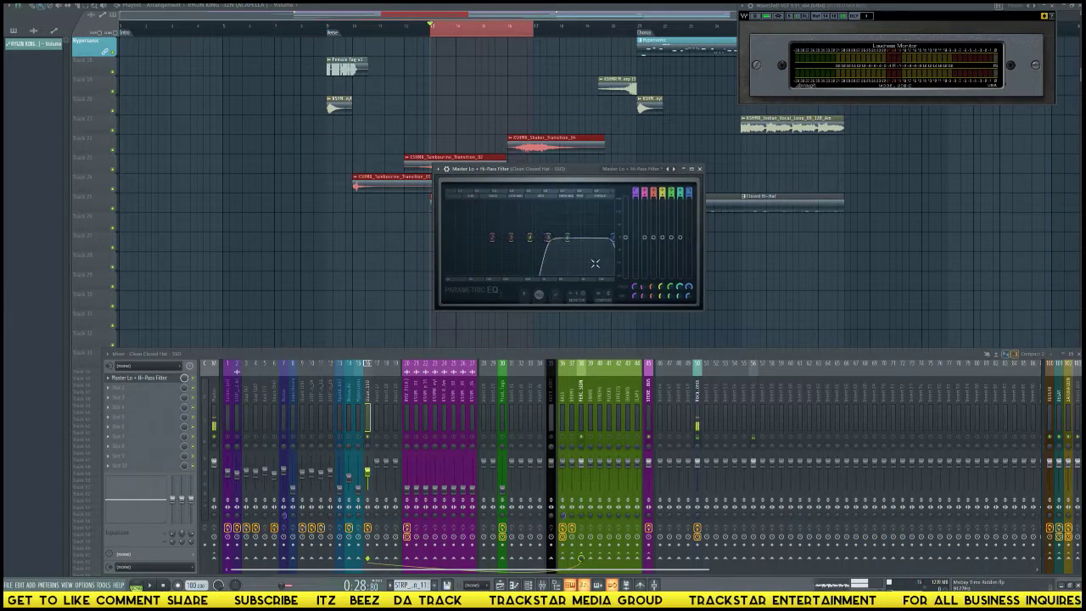
Play the selected bars repeatedly to check how the filtered hi-hat sounds on its own.
key("space")
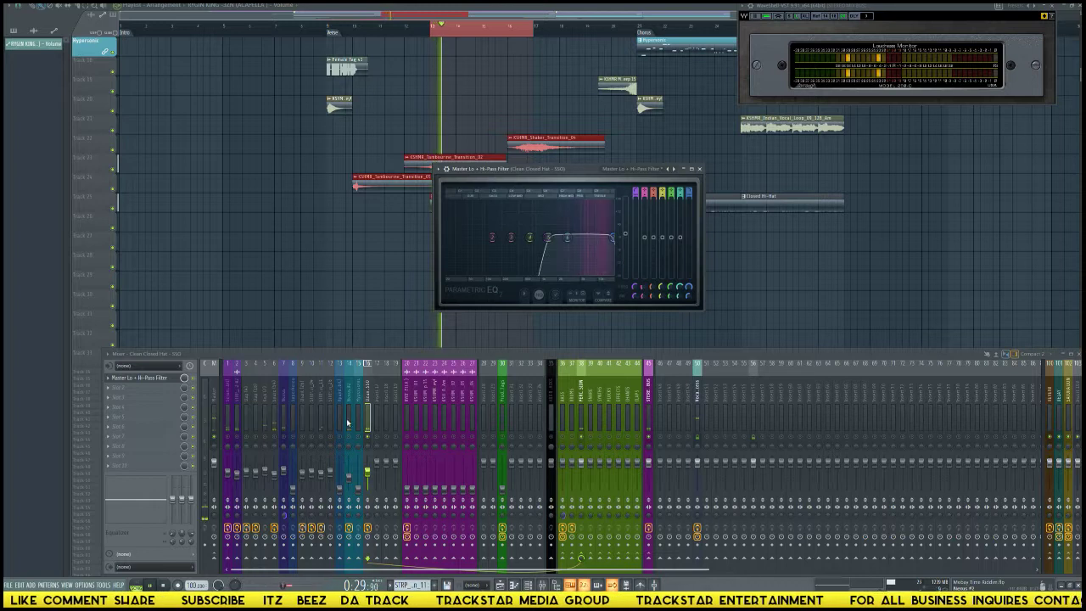
key("space")
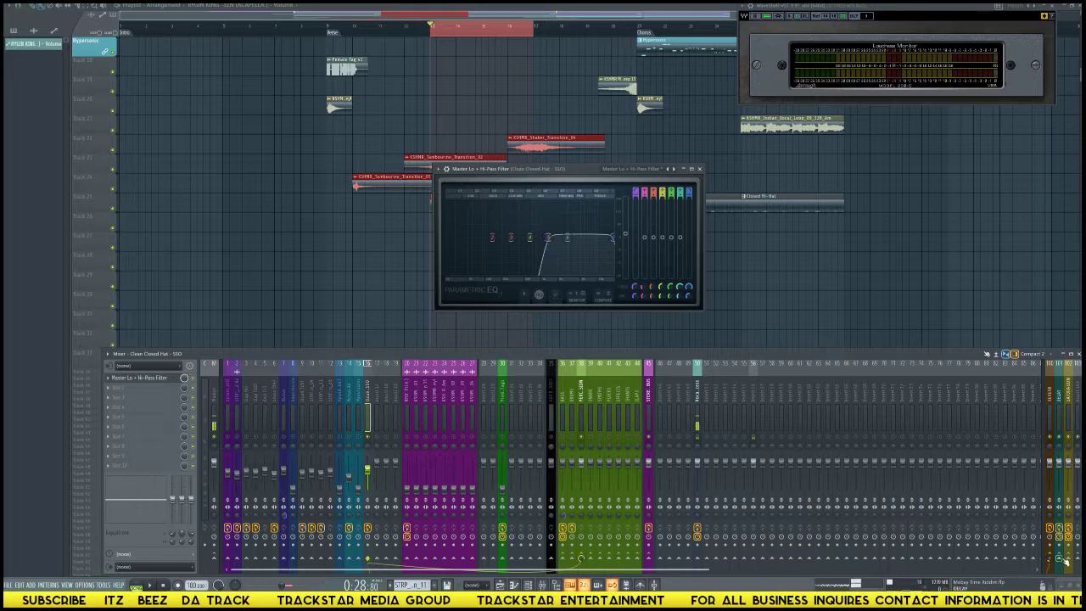
key("space")
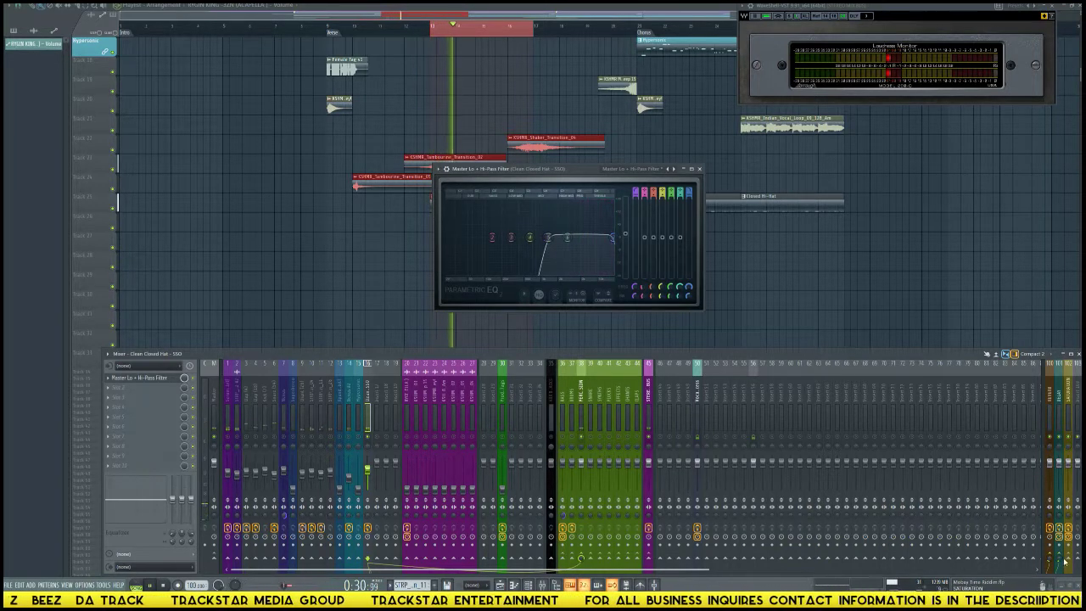
key("space")
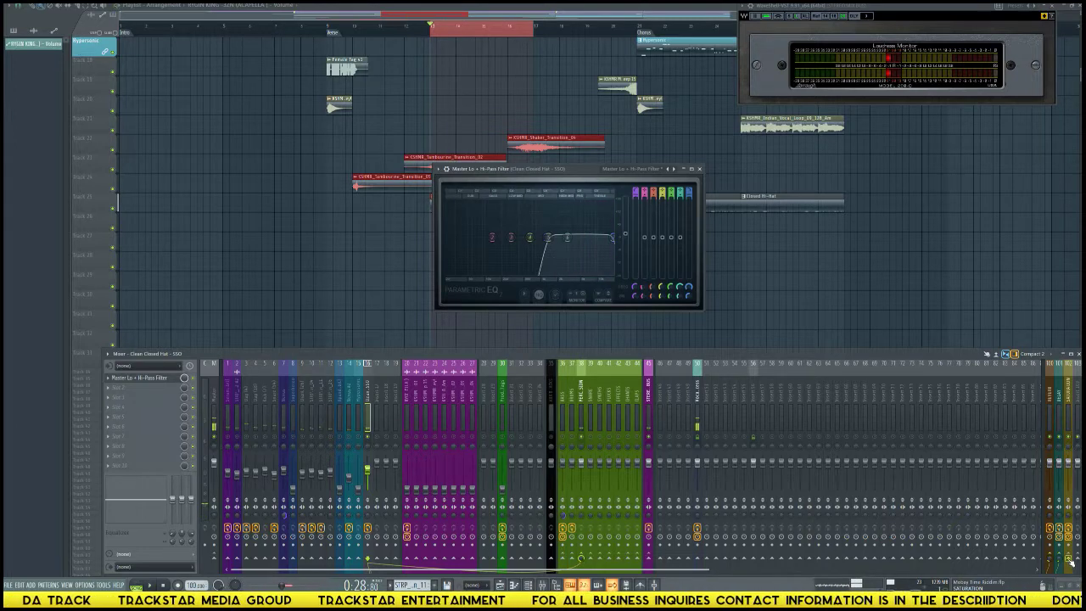
key("space")
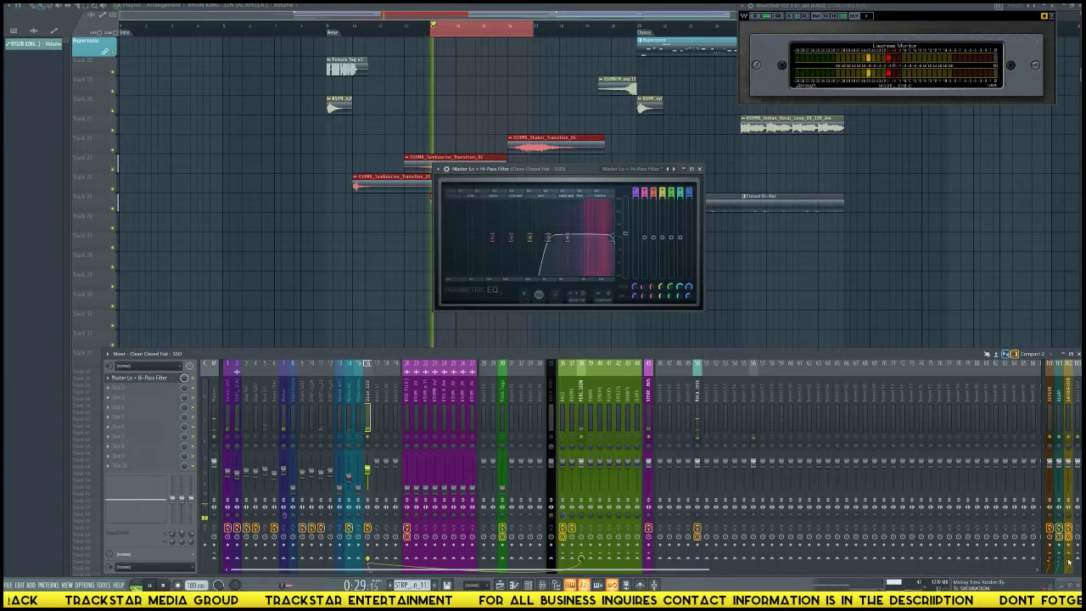
key("space")
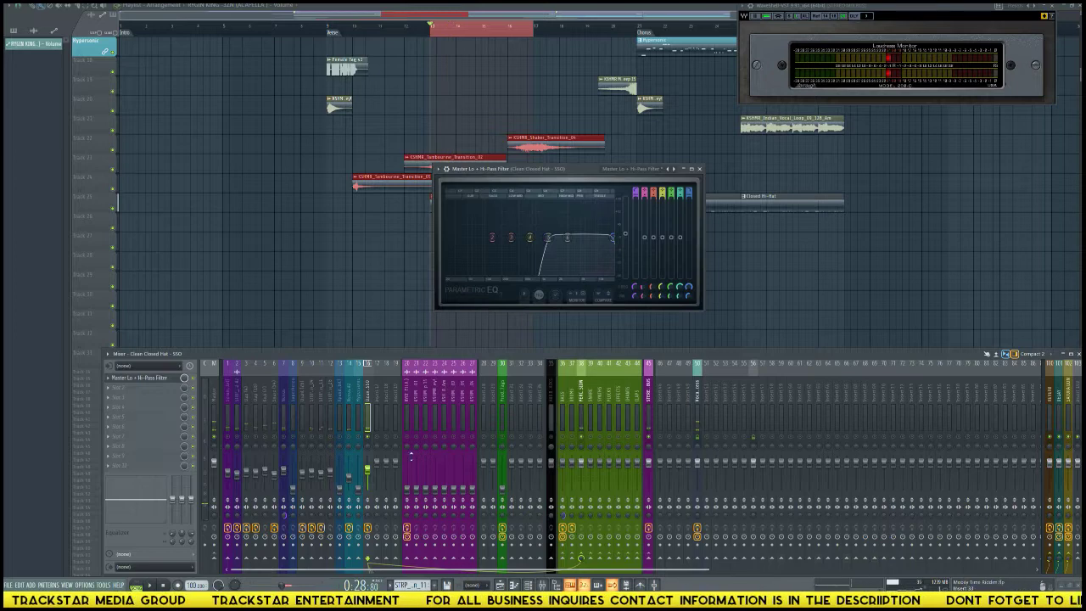
Load the PM-British Tone plugin into the second effect slot of the Clean Closed Hat track.
left_click(160, 397)
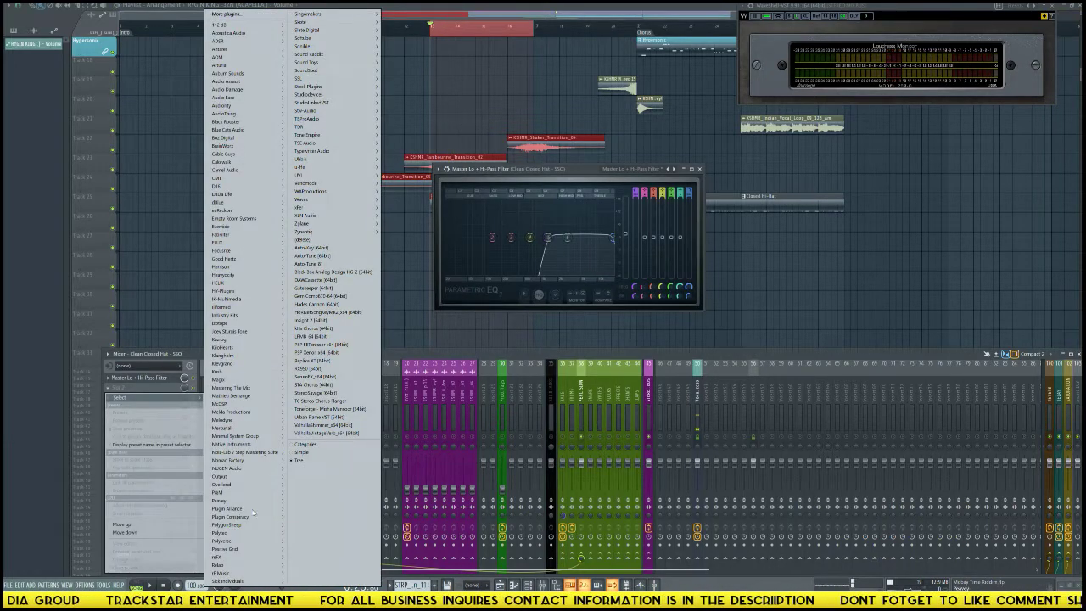
mouse_move(253, 525)
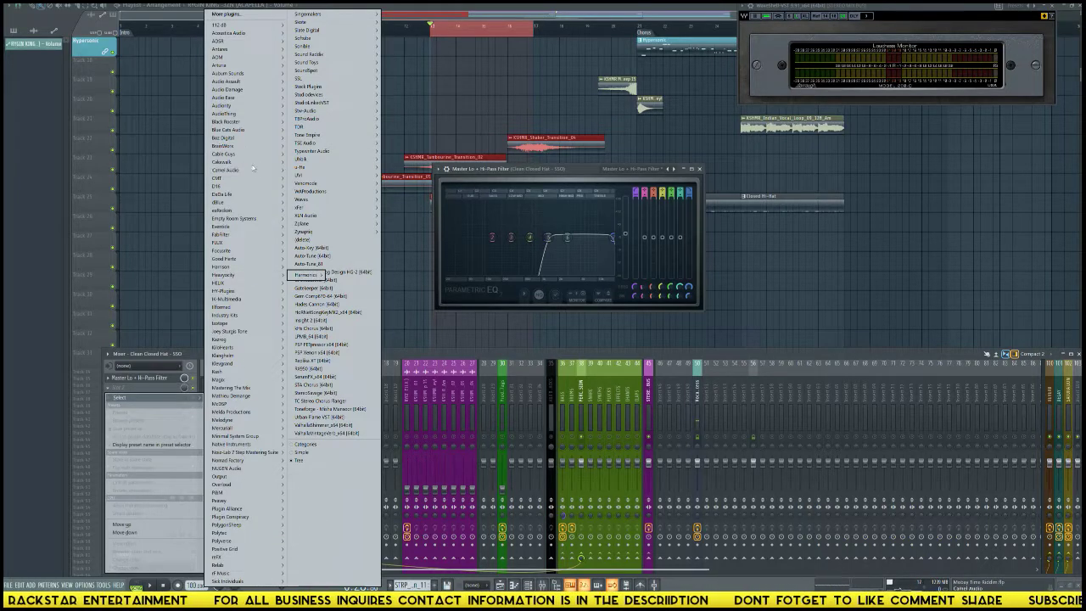
mouse_move(229, 202)
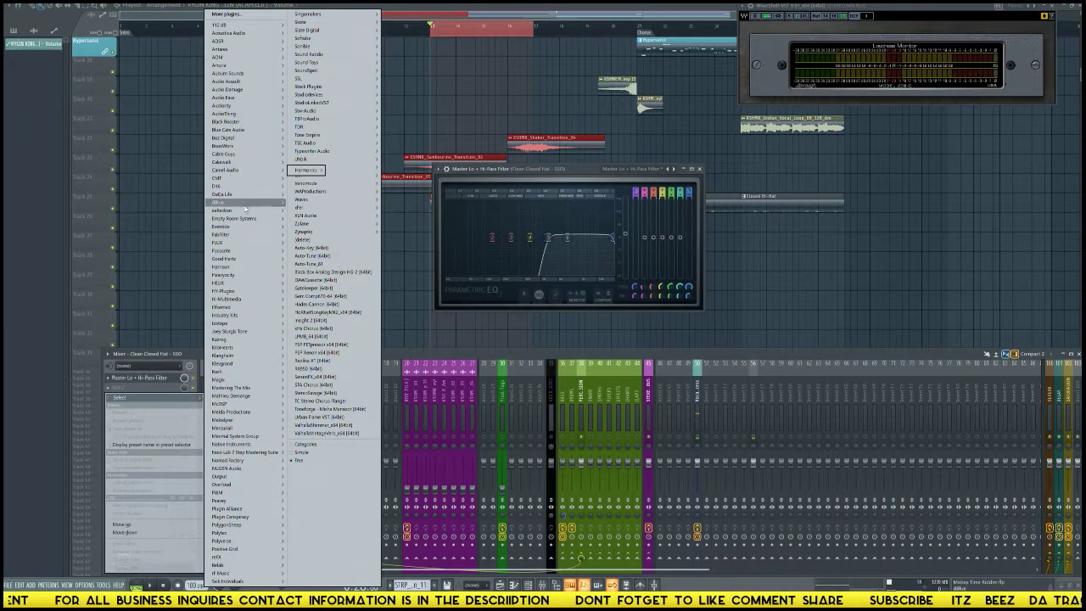
mouse_move(257, 219)
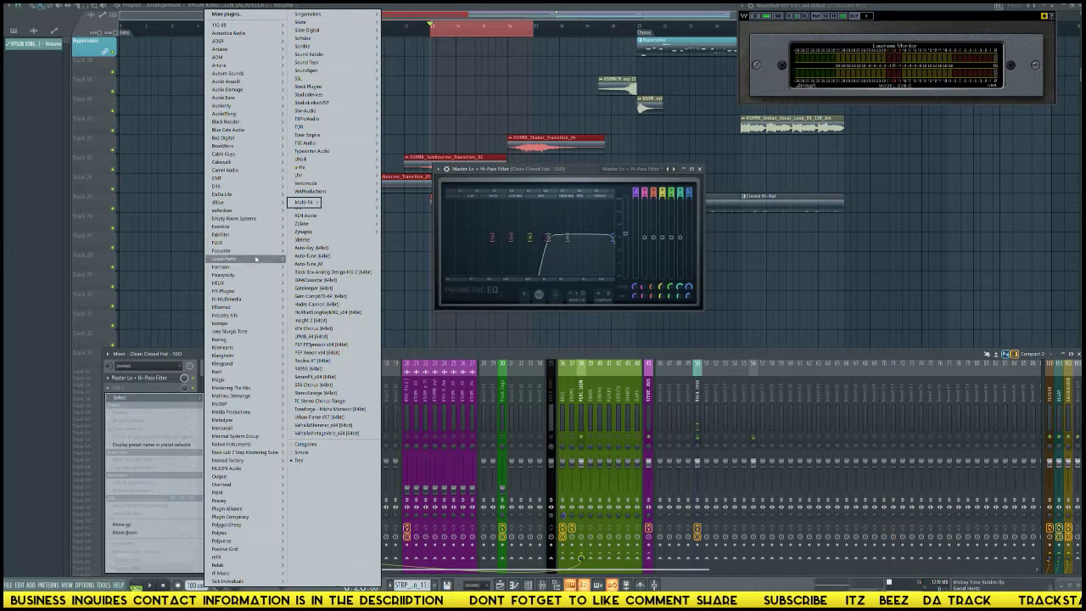
mouse_move(257, 261)
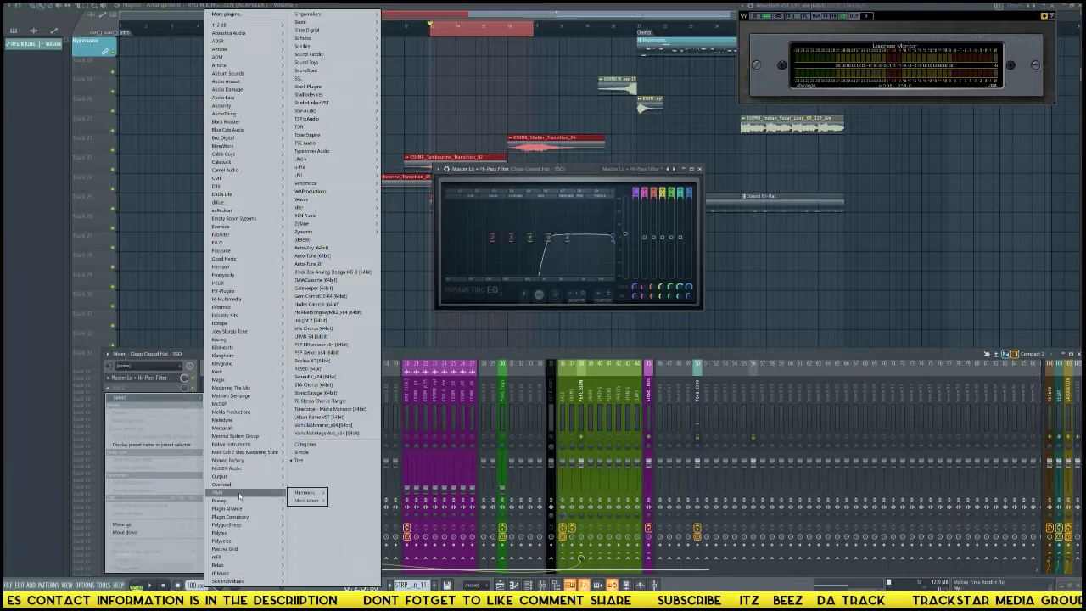
mouse_move(213, 518)
mouse_move(244, 493)
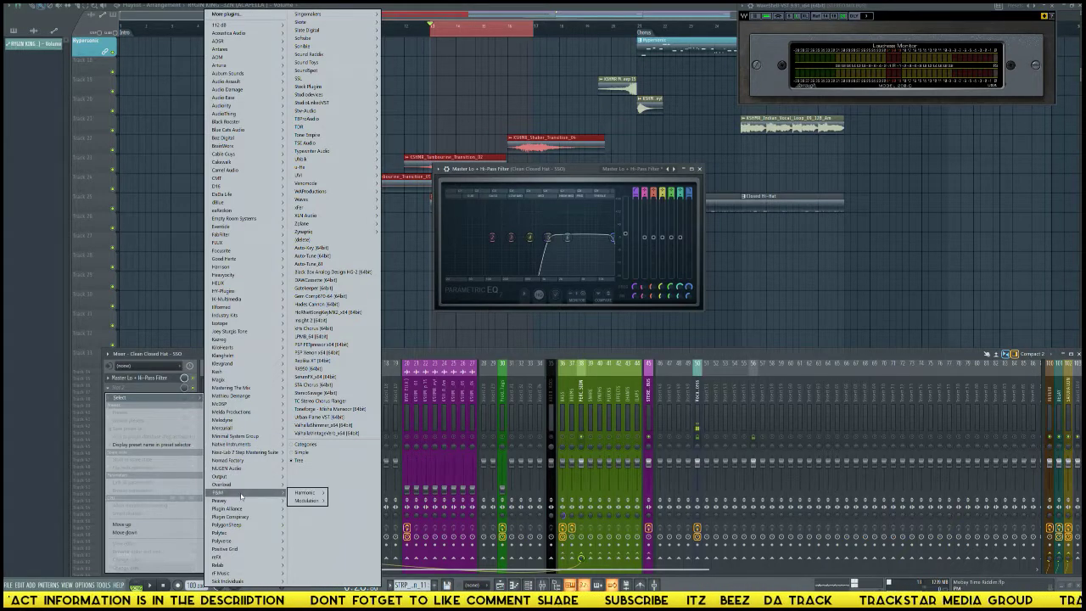
mouse_move(301, 493)
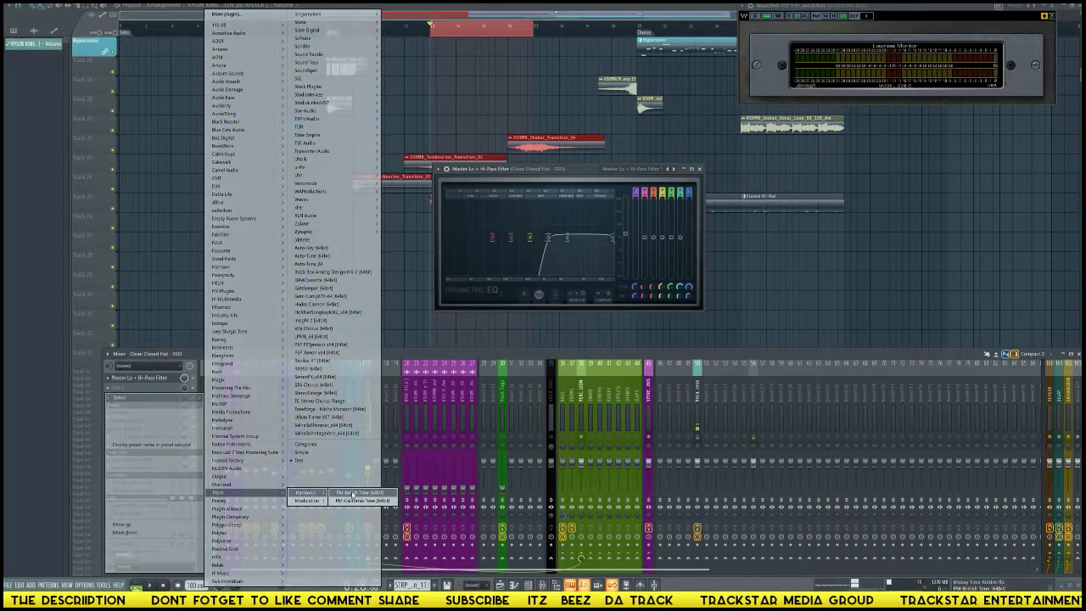
left_click(352, 492)
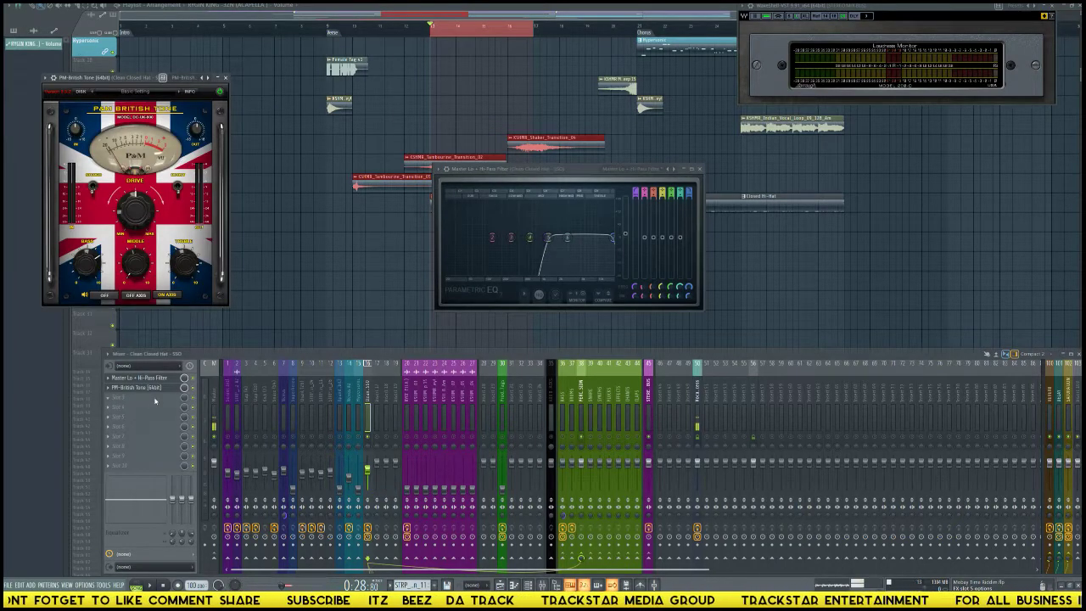
Load the Native Instruments Choral plugin into the hat's third effect slot and place its window between British Tone and the EQ.
left_click(155, 408)
mouse_move(264, 349)
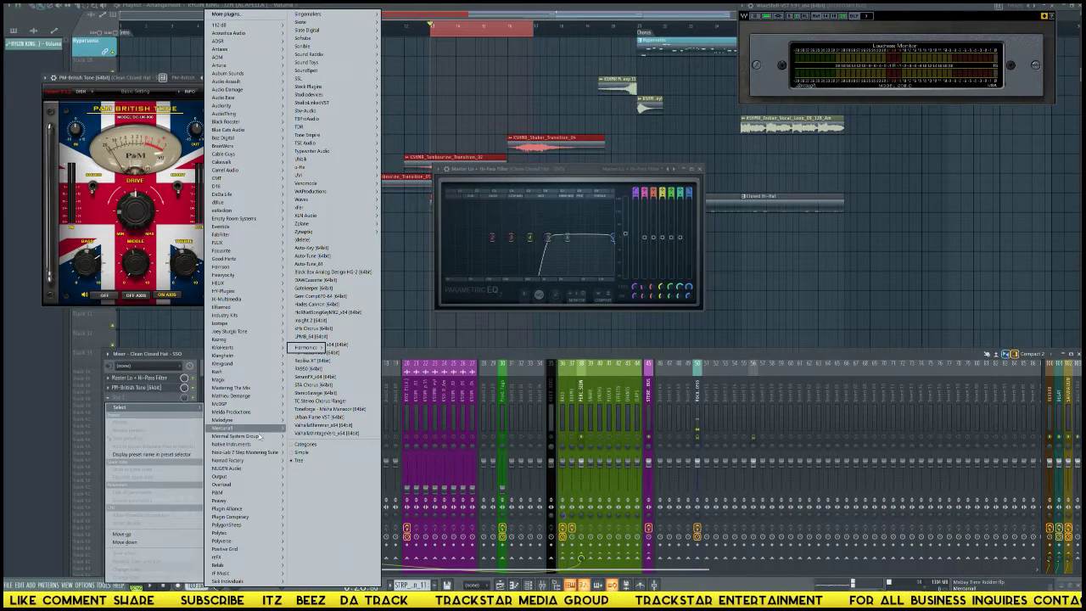
mouse_move(246, 444)
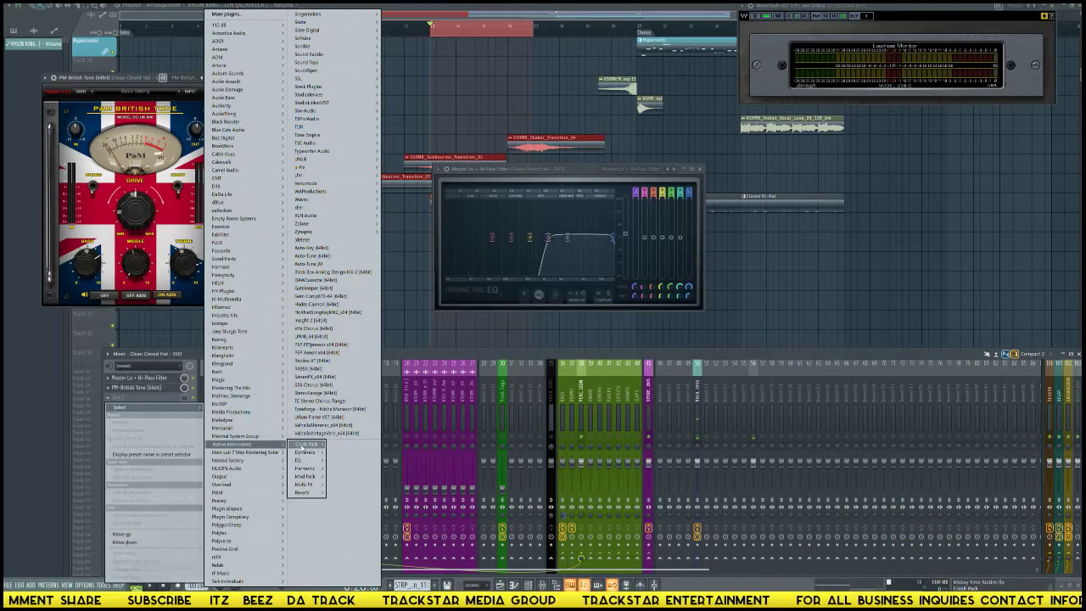
mouse_move(305, 444)
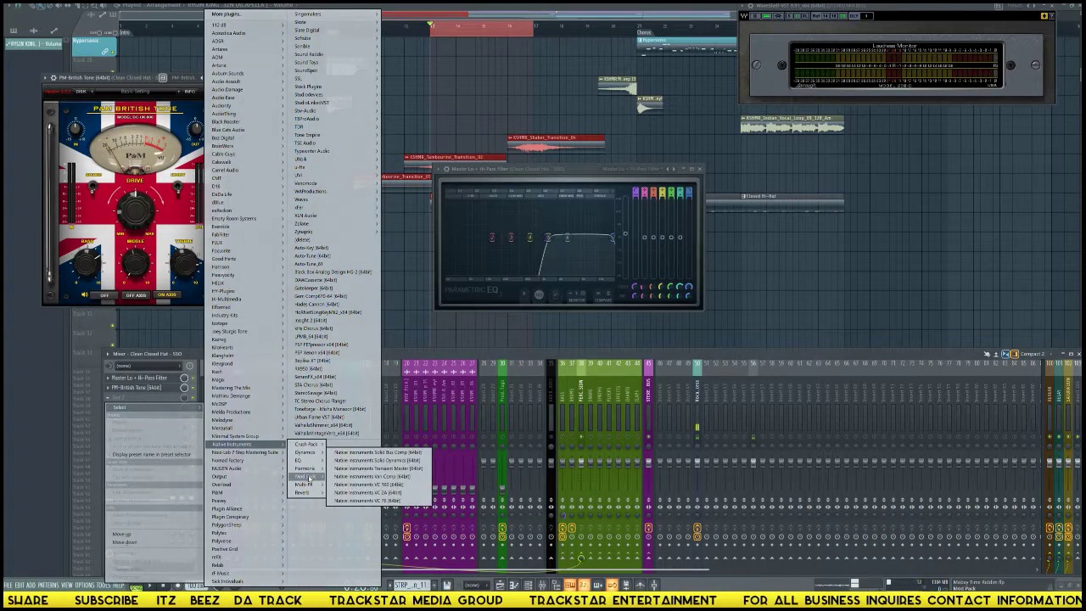
mouse_move(312, 476)
left_click(348, 476)
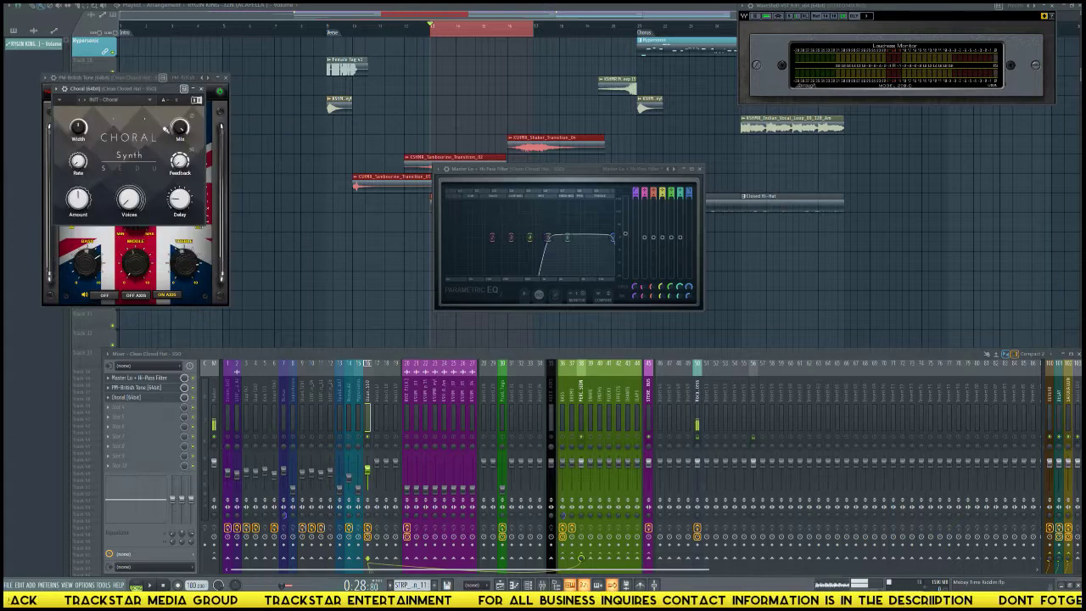
left_click_drag(137, 91, 348, 159)
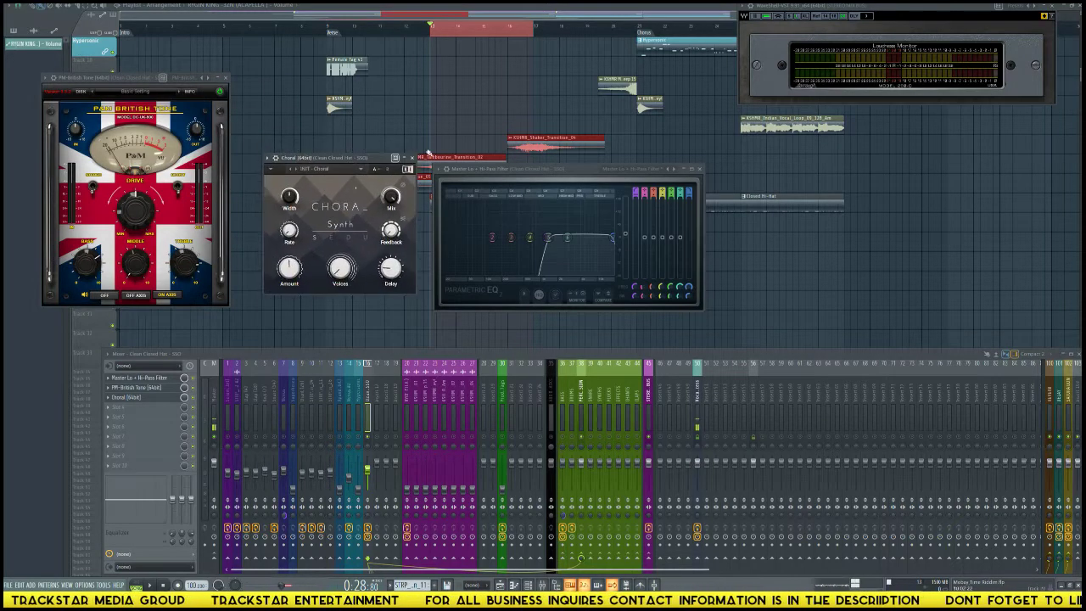
Close the EQ window, move British Tone clear of Choral and load its Clean Amp 1 factory preset.
left_click(697, 169)
left_click_drag(96, 78, 492, 73)
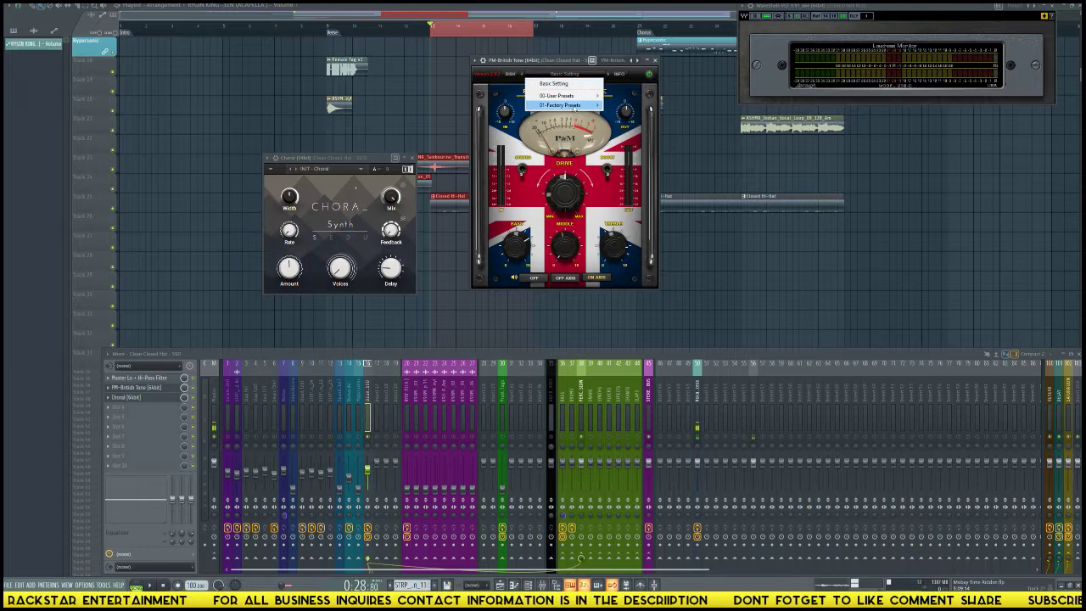
mouse_move(580, 105)
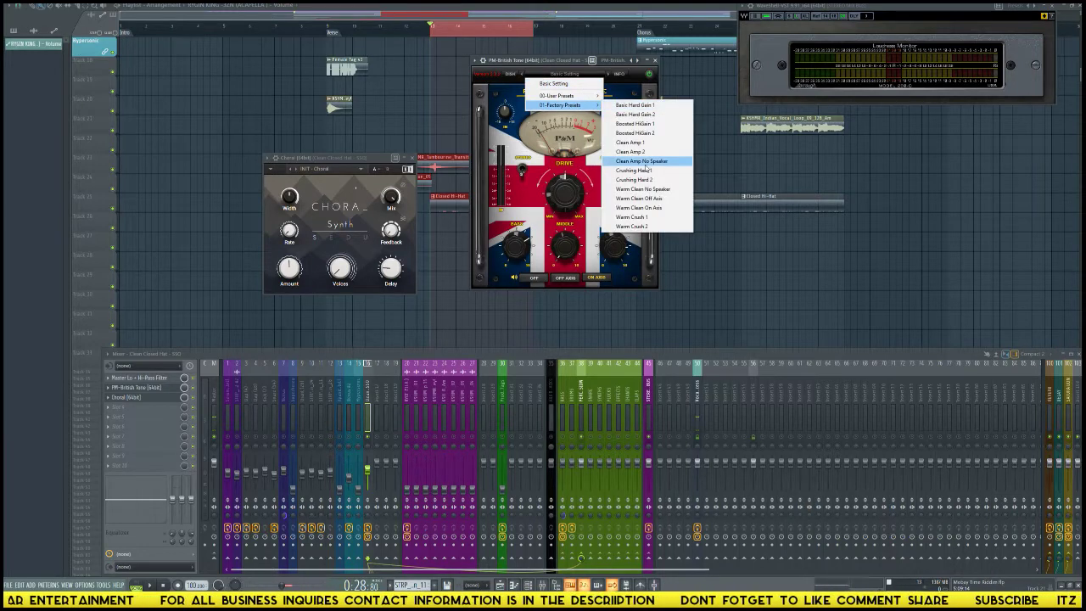
left_click(640, 142)
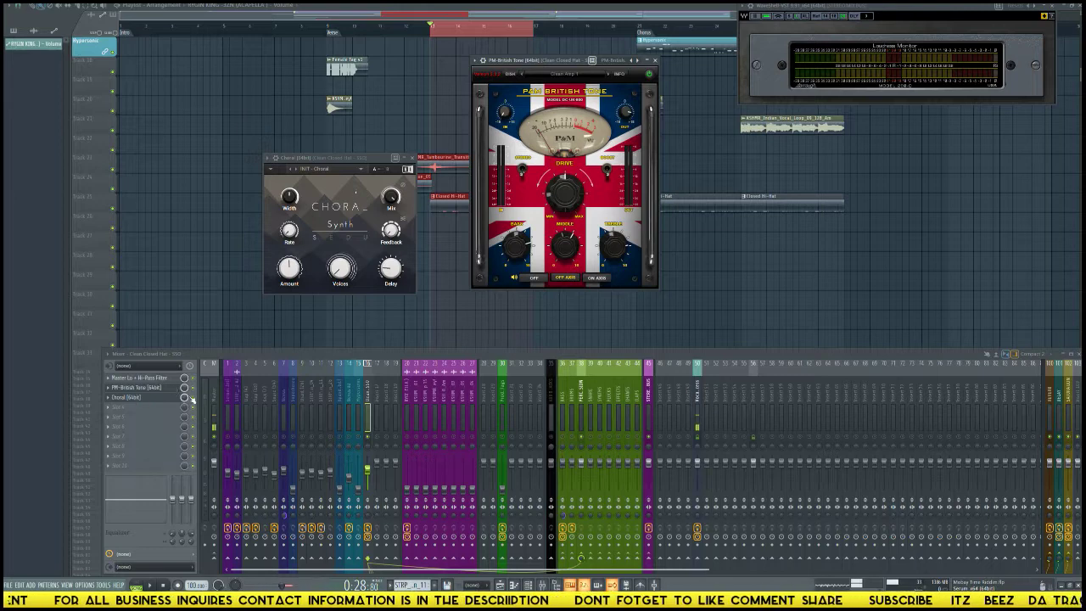
Play the selected bars, clear the plugin windows, then reopen Choral and British Tone side by side above the mixer.
key("space")
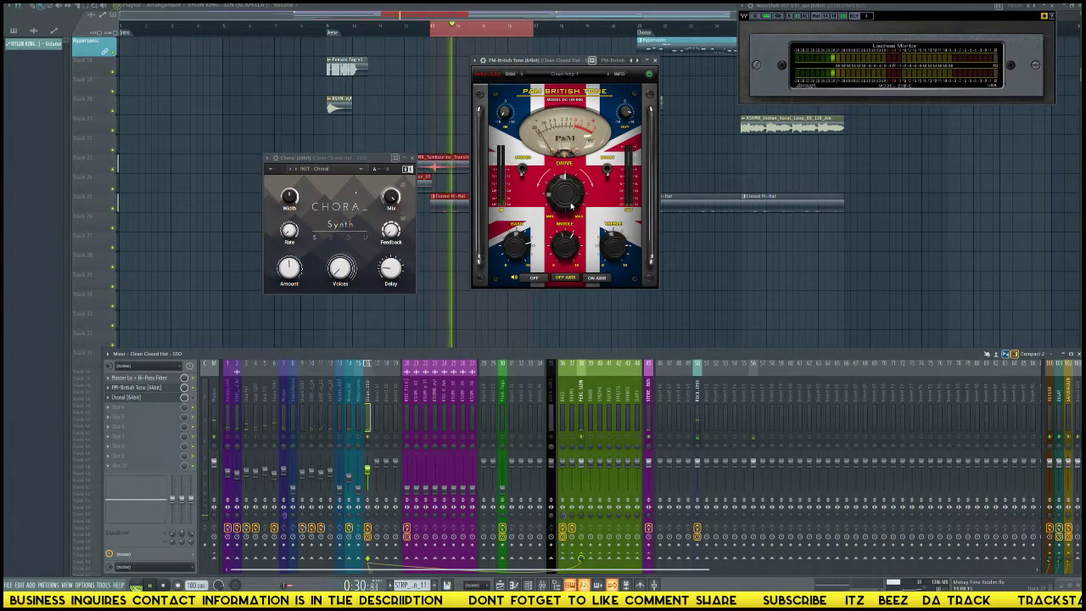
key("alt+F12")
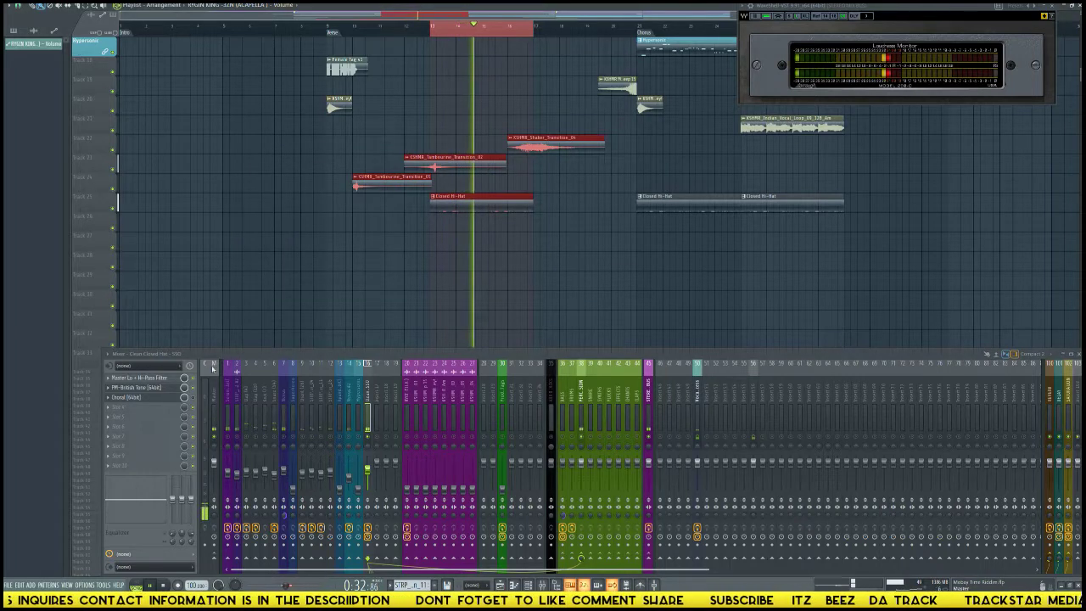
left_click(175, 397)
left_click(174, 388)
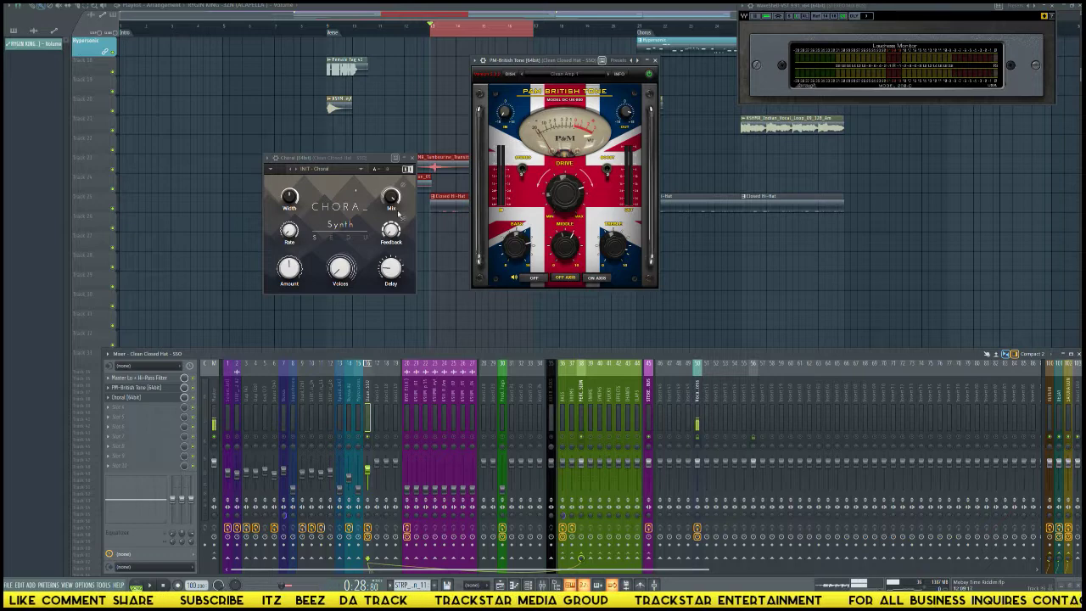
left_click_drag(374, 163, 349, 121)
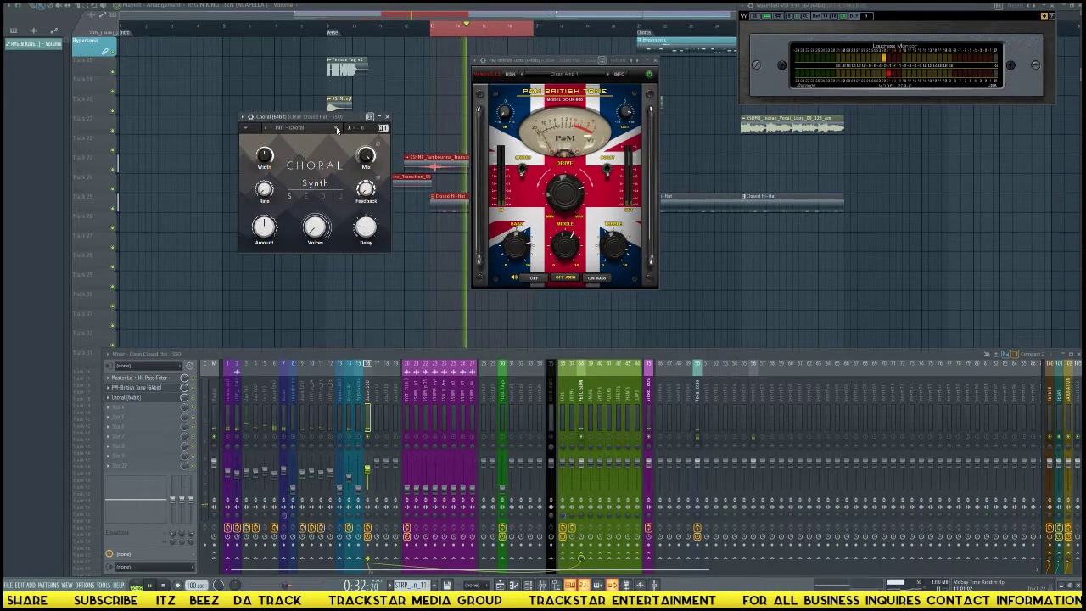
Browse Choral's chorus presets and play the selected bars to judge the hi-hat through British Tone and Choral.
left_click(337, 128)
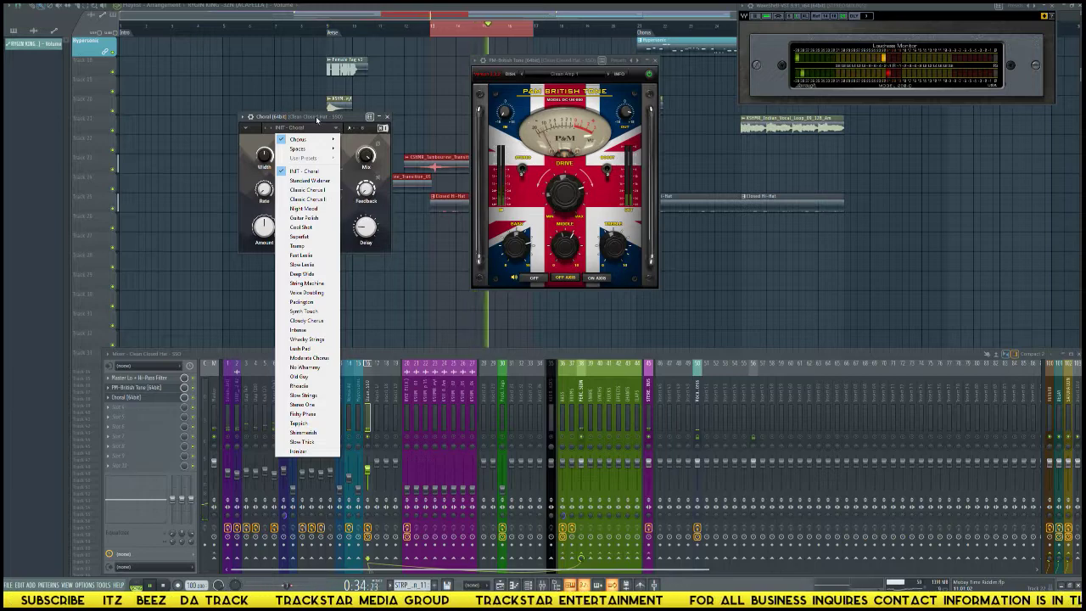
left_click(337, 129)
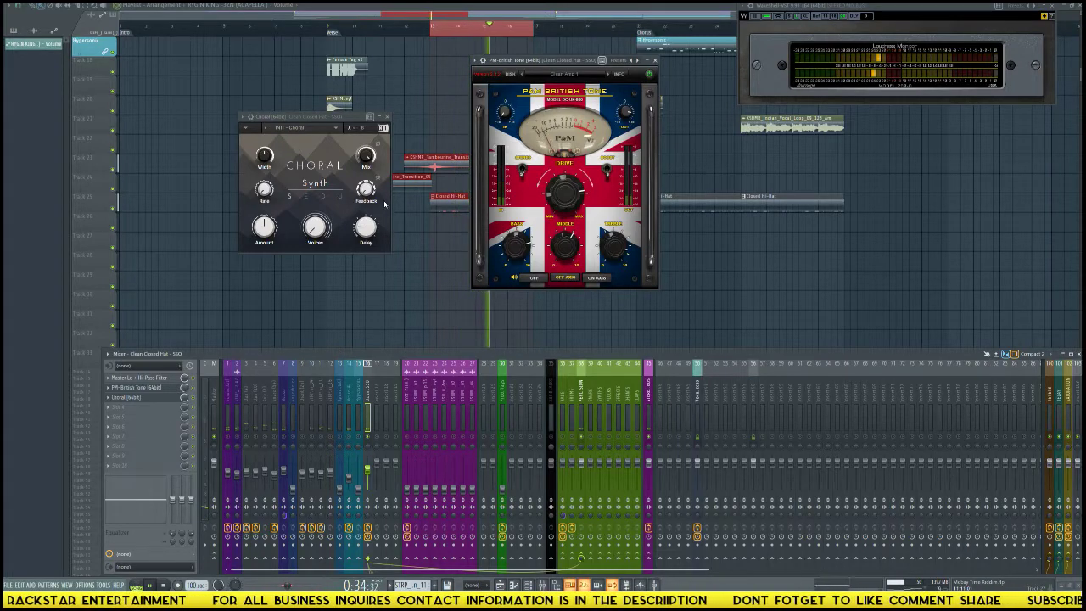
mouse_move(366, 190)
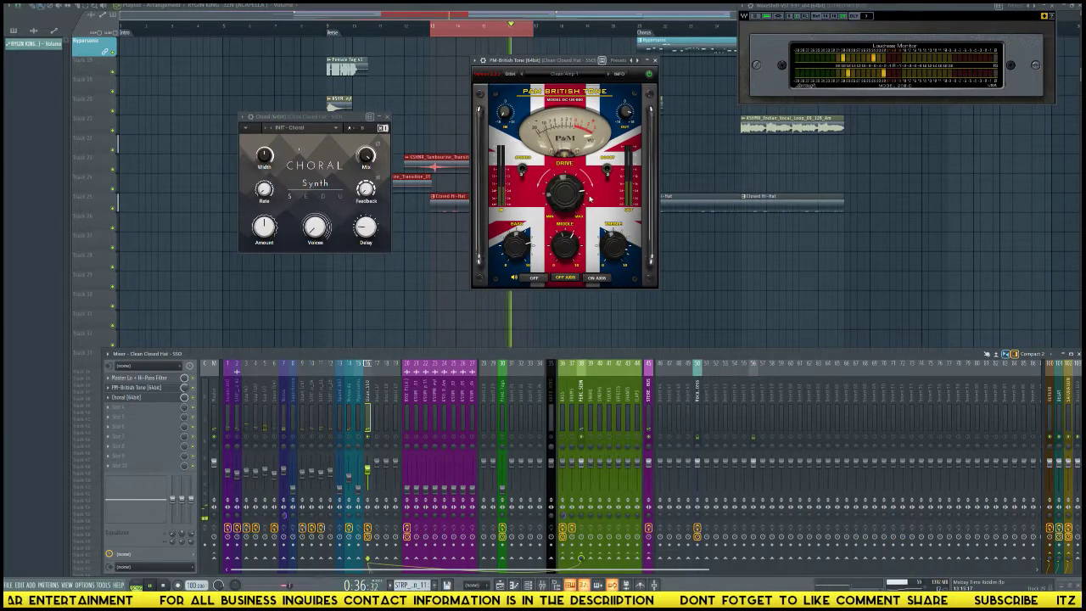
key("space")
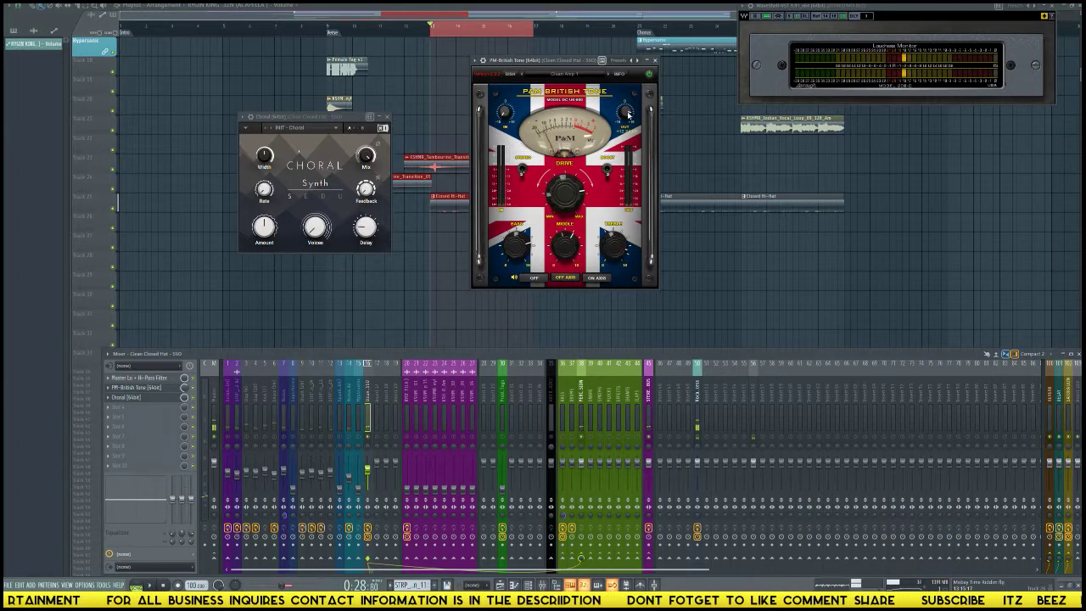
key("space")
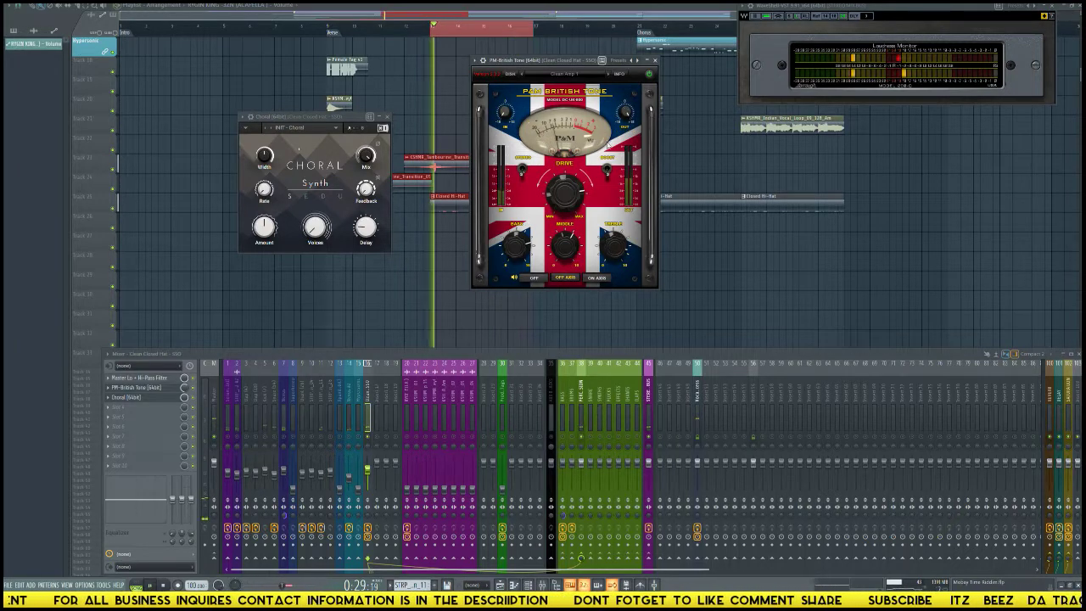
key("space")
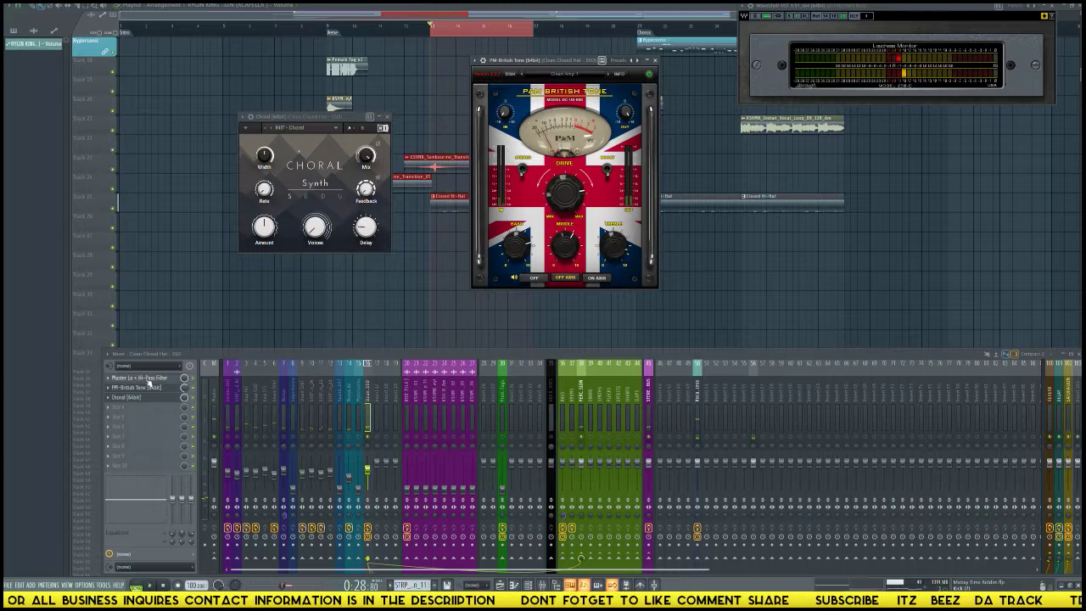
Load Fruity Parametric EQ 2 into the fourth effect slot of the Clean Closed Hat track.
left_click(149, 411)
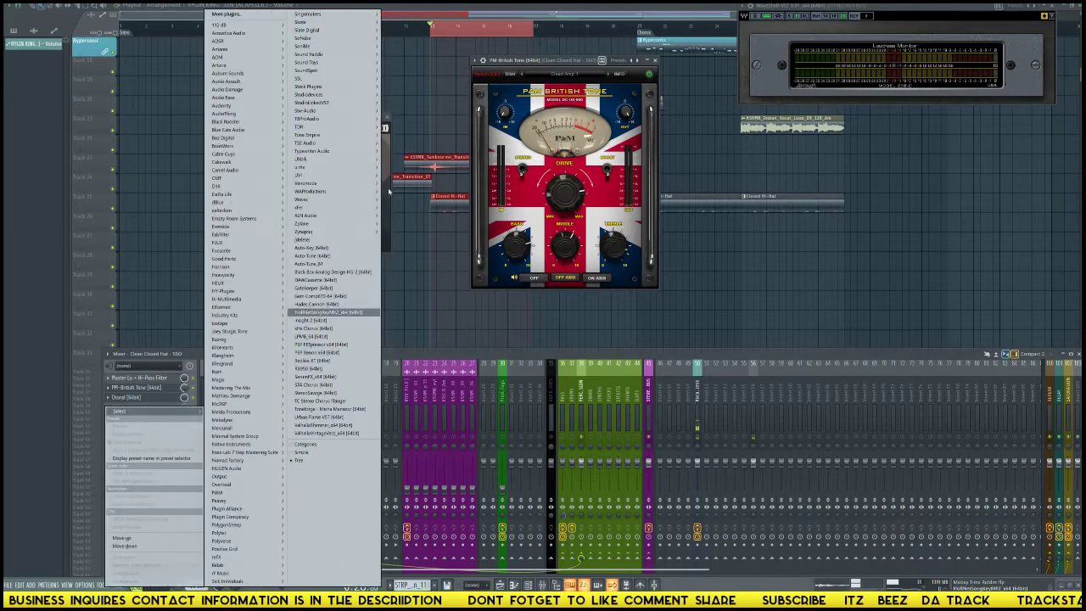
mouse_move(347, 86)
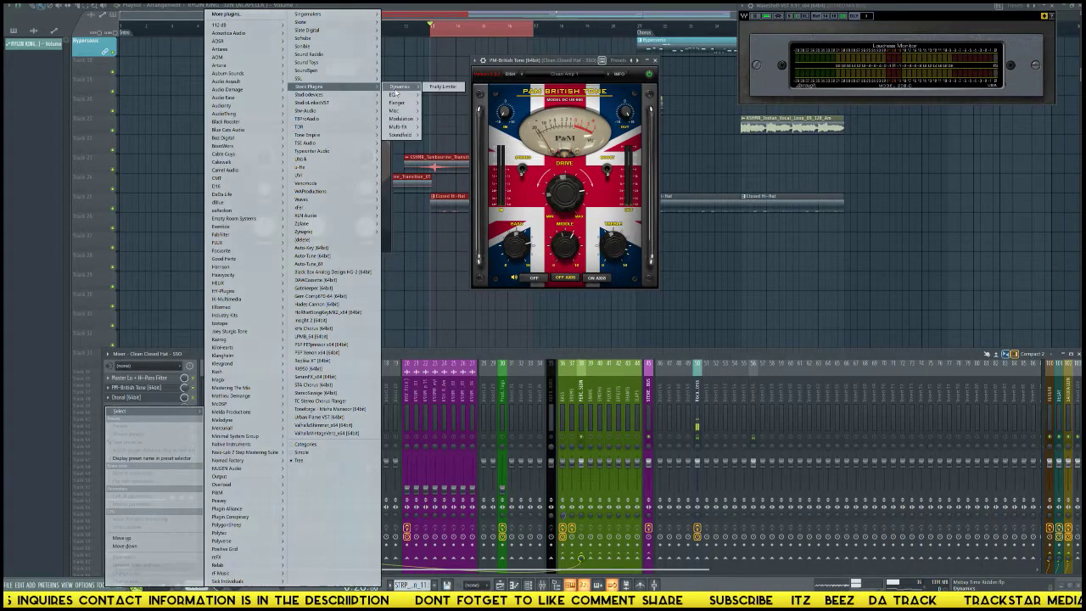
mouse_move(396, 95)
left_click(434, 94)
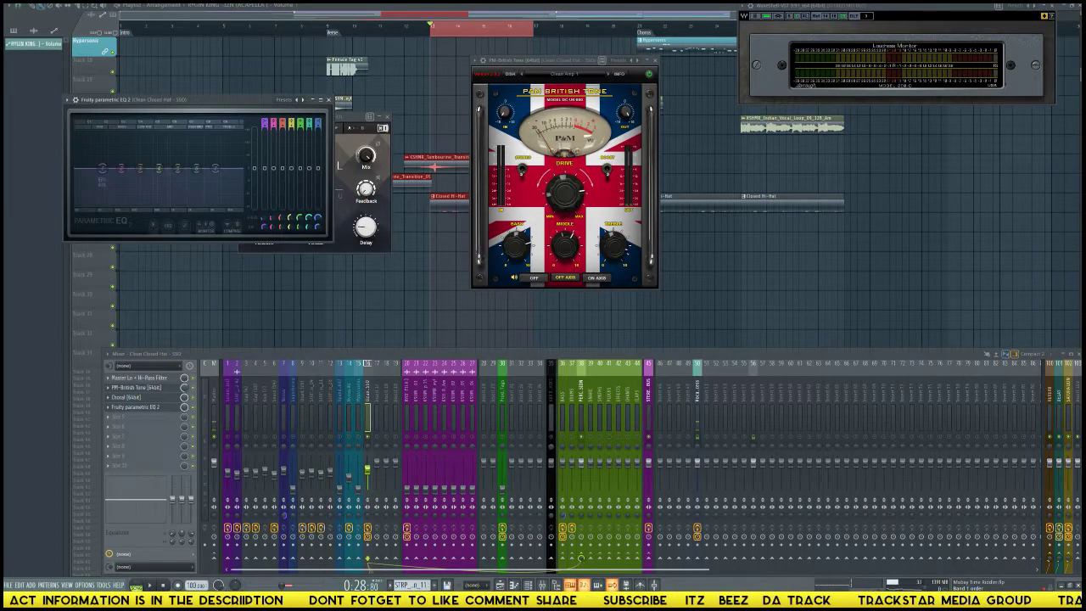
Shape the new EQ with a steep low cut on band 1, its cutoff moved slightly up, and a small boost on band 7.
left_click_drag(265, 124, 265, 118)
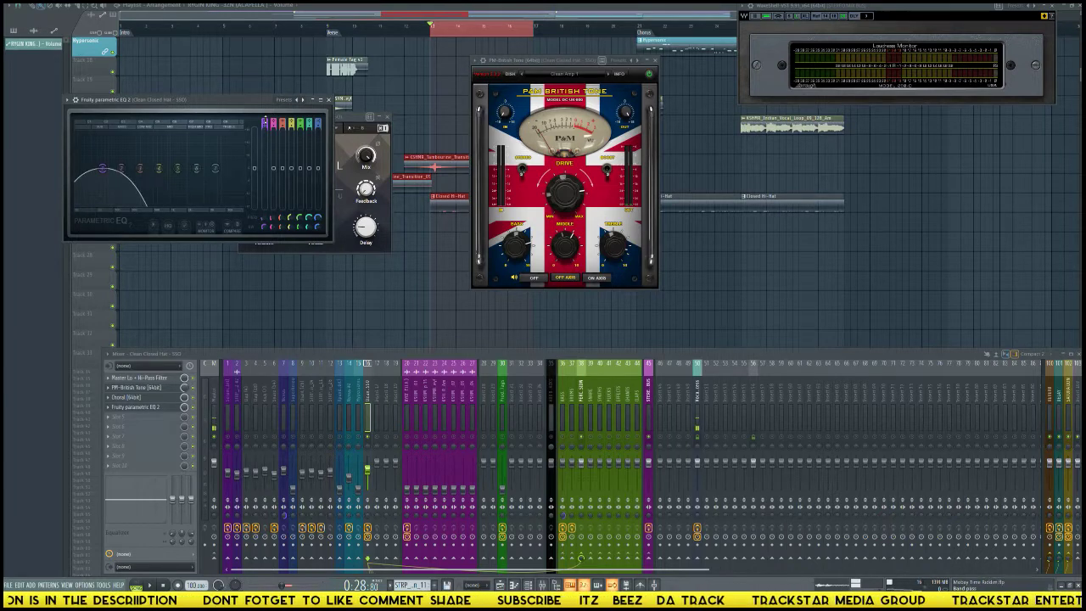
left_click_drag(102, 168, 132, 173)
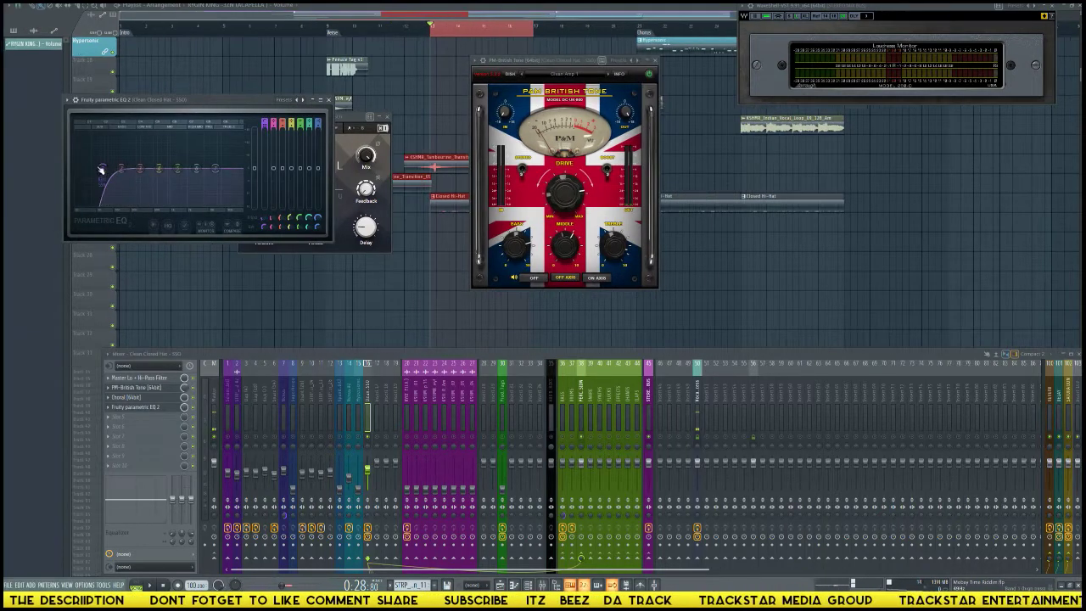
key("space")
left_click_drag(103, 168, 112, 168)
left_click_drag(215, 168, 215, 165)
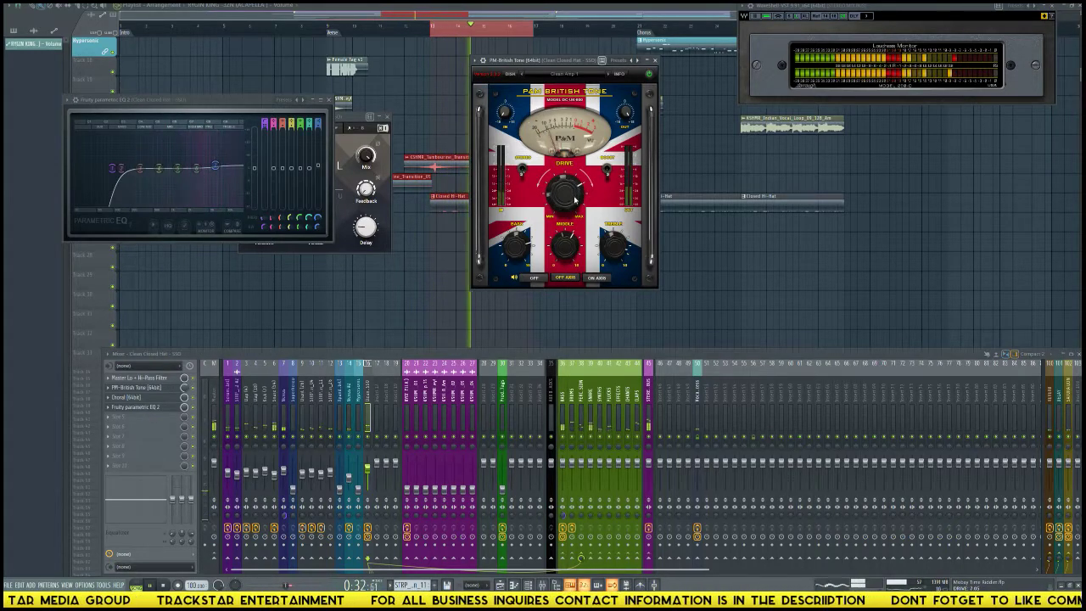
Fine-tune British Tone's Drive during playback and close all plugin windows.
left_click_drag(575, 200, 577, 192)
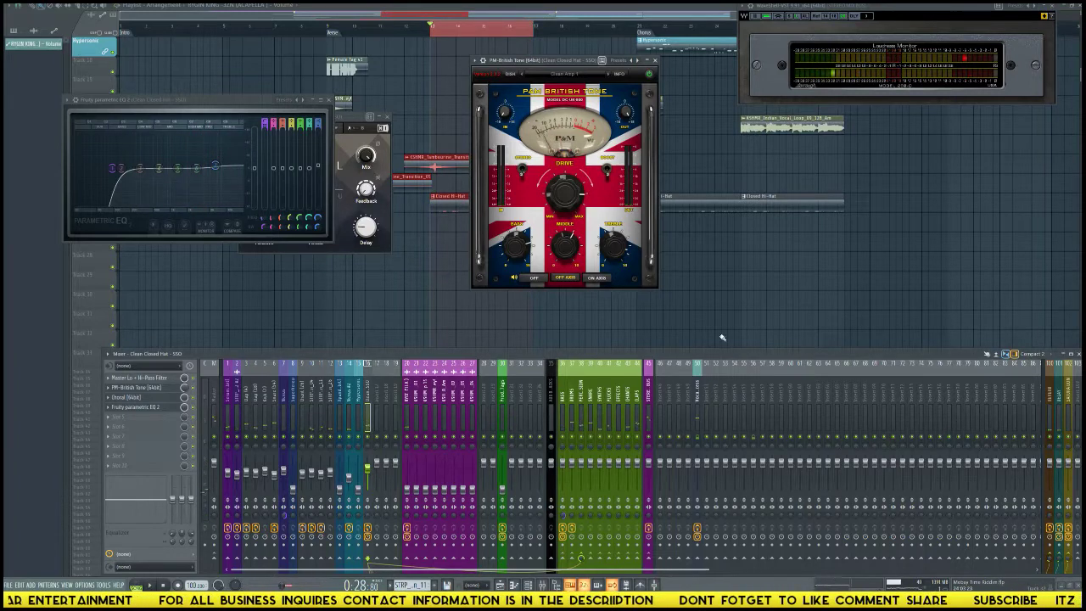
key("F12")
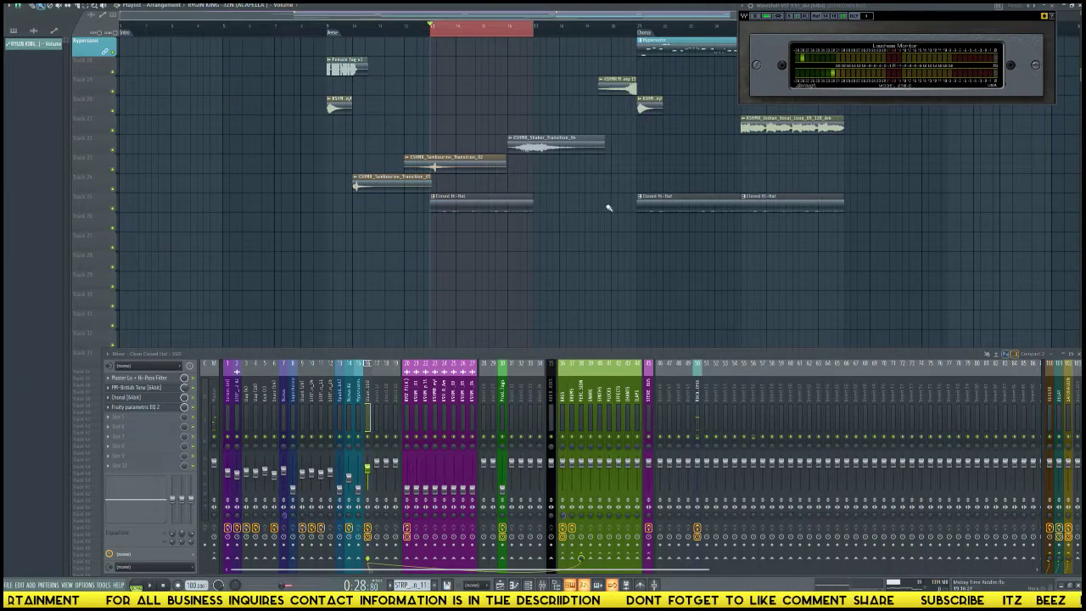
Open the Closed Hi-Hat pattern's notes in the piano roll, show their note velocities and play the pattern's second half.
double_click(508, 202)
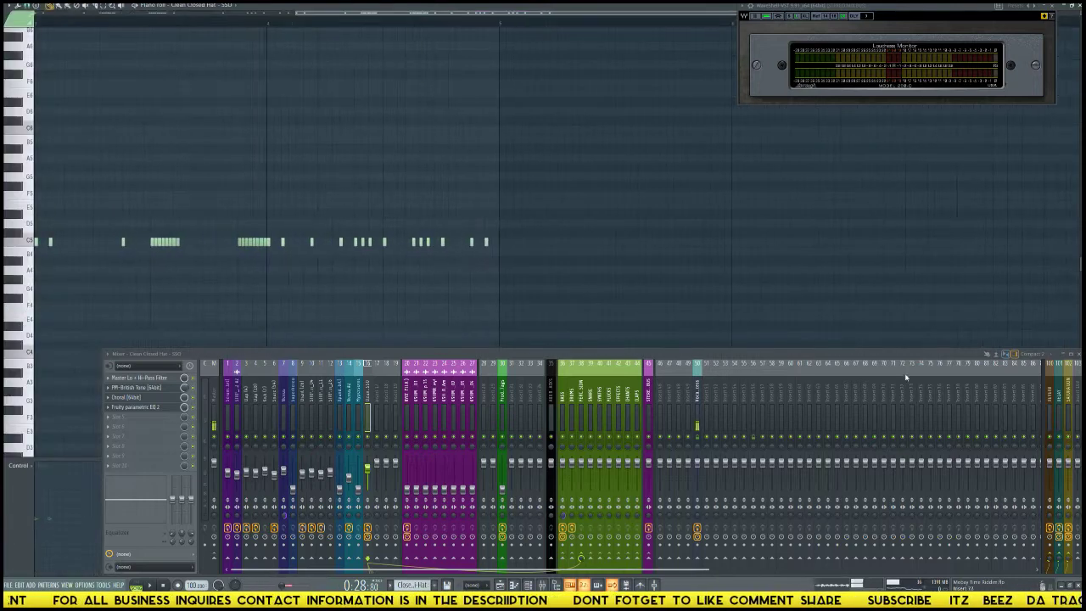
left_click(1076, 356)
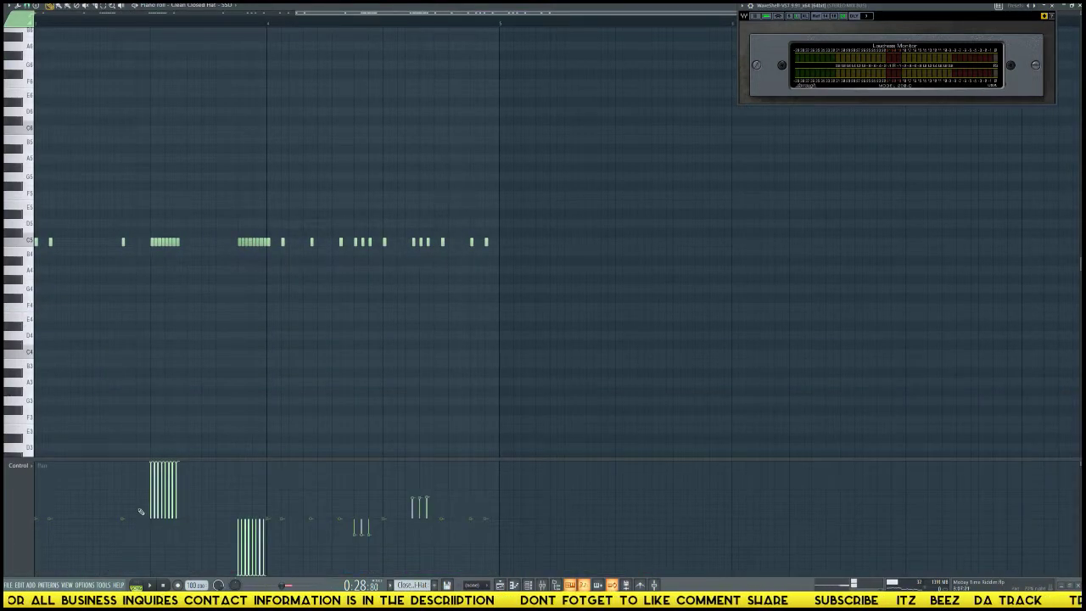
left_click(28, 469)
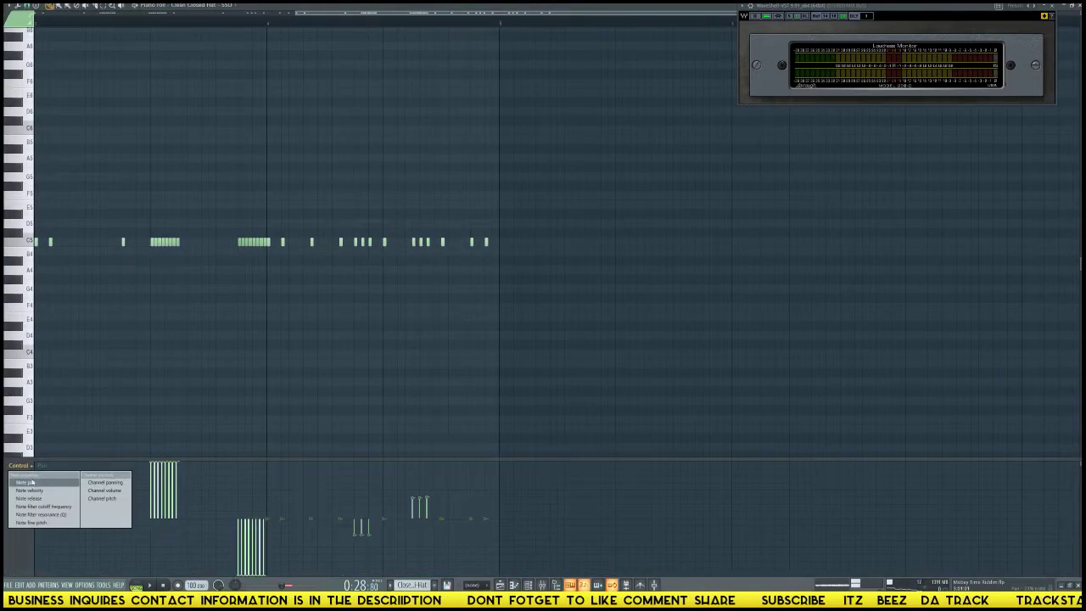
left_click(38, 490)
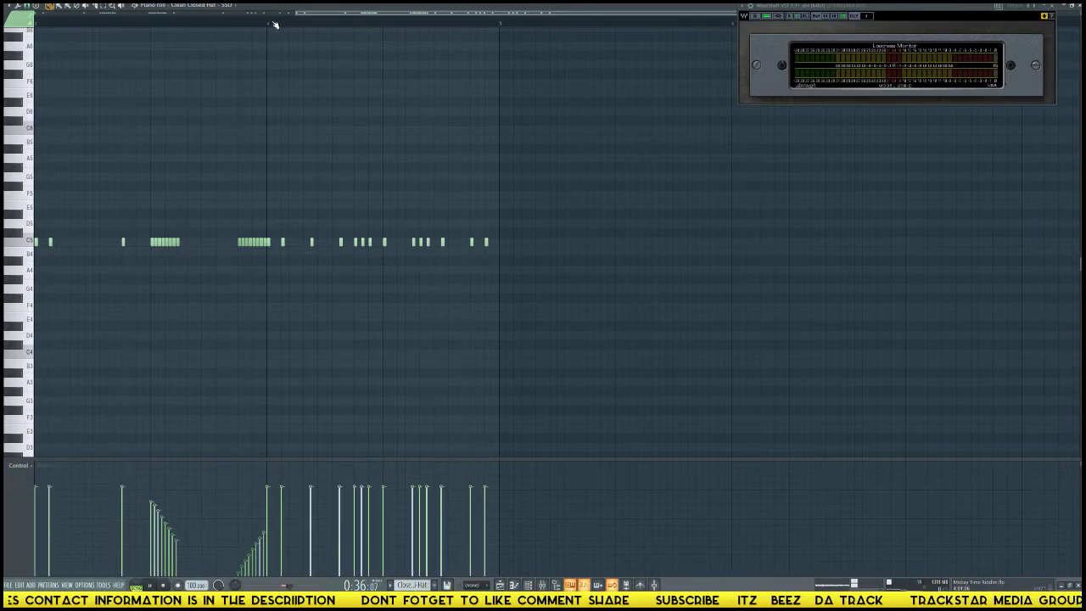
key("space")
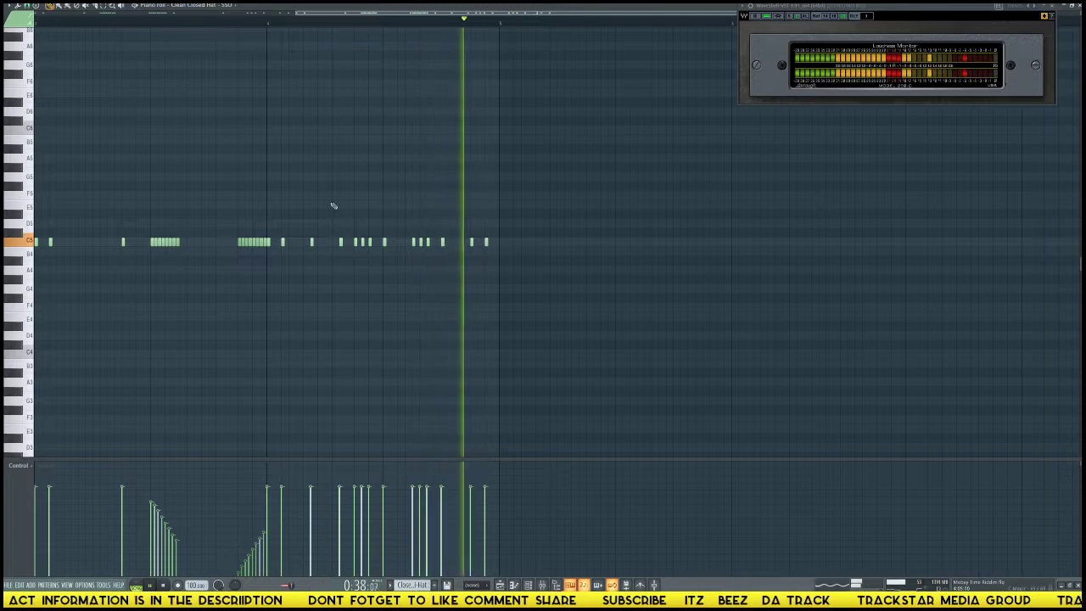
key("space")
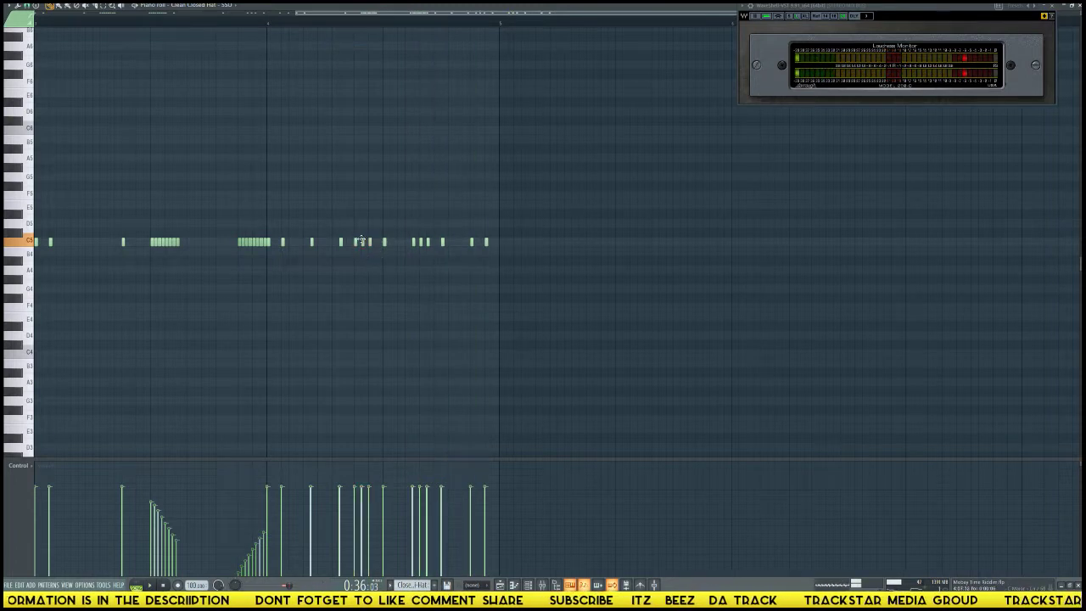
Lower the velocity of the first group of three closely spaced hi-hat notes in the second bar and audition it.
left_click_drag(369, 245, 344, 230)
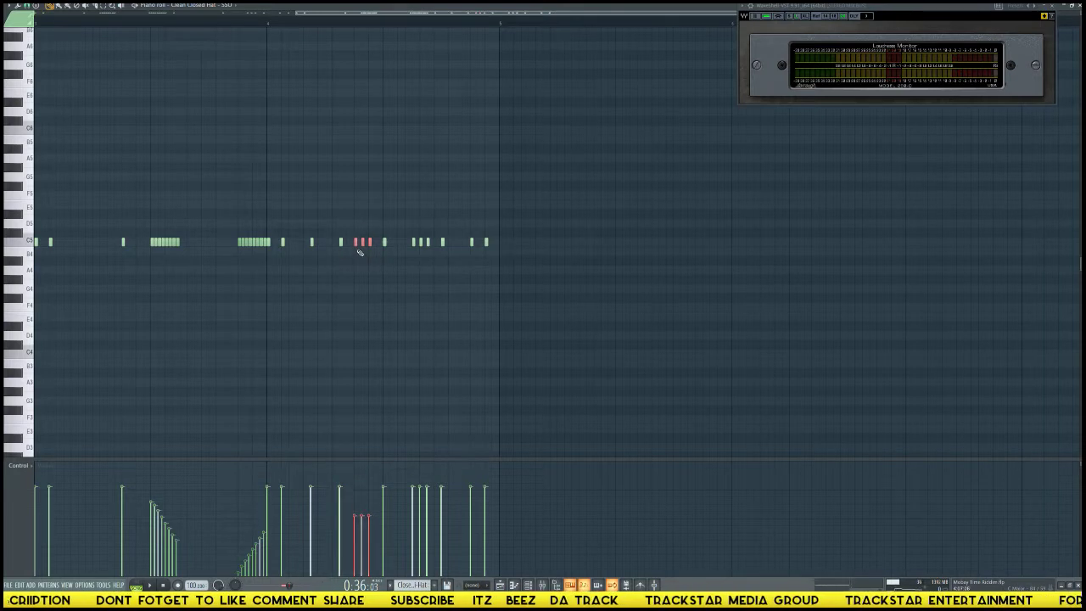
key("space")
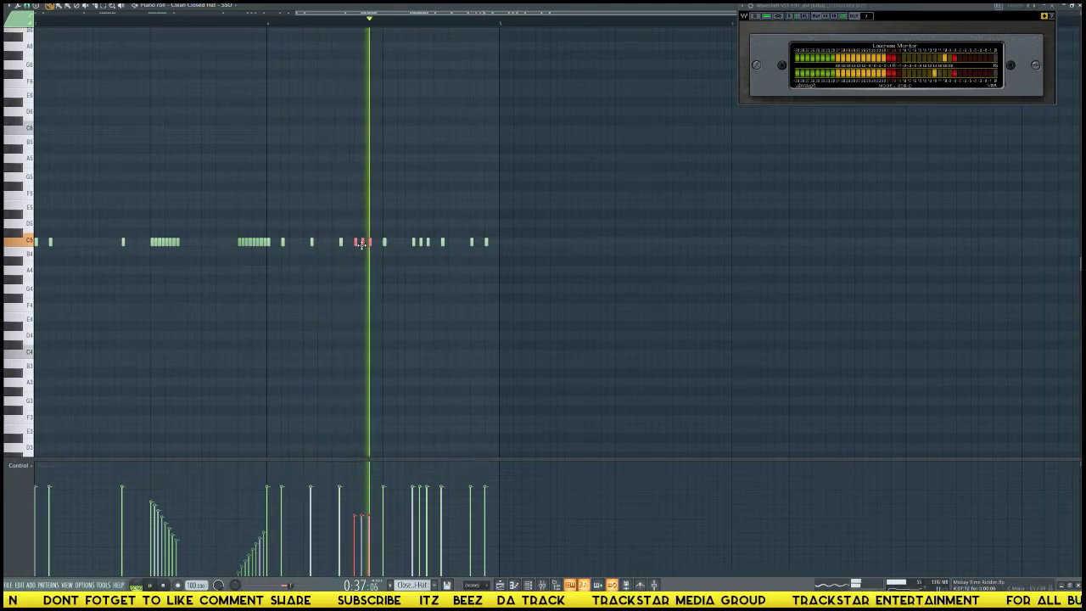
key("space")
Raise the velocity of the second group of three closely spaced hi-hat notes slightly and audition the change.
left_click_drag(412, 239, 437, 254)
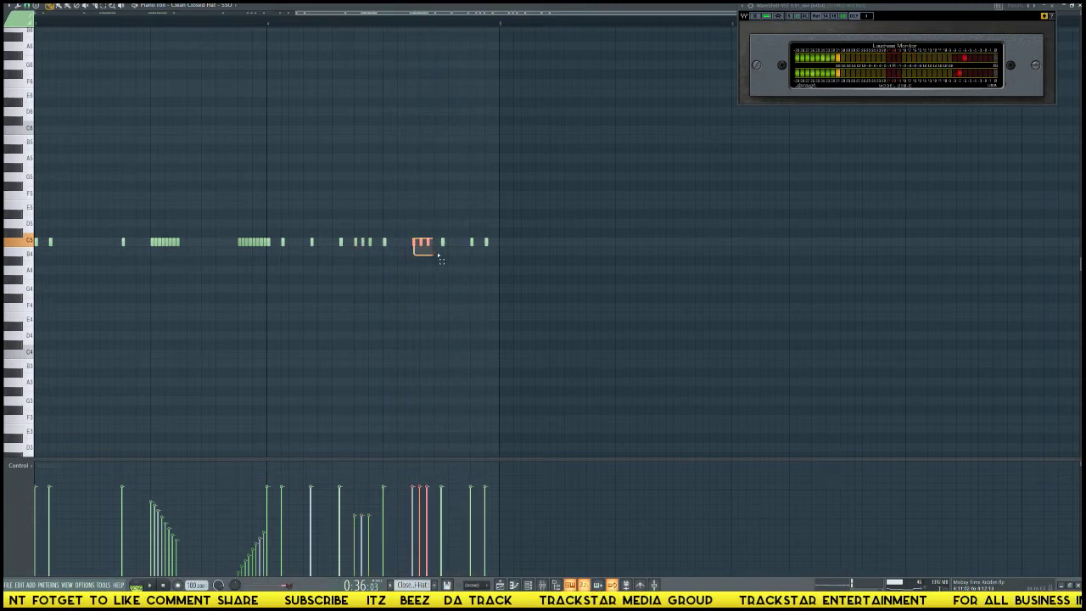
key("space")
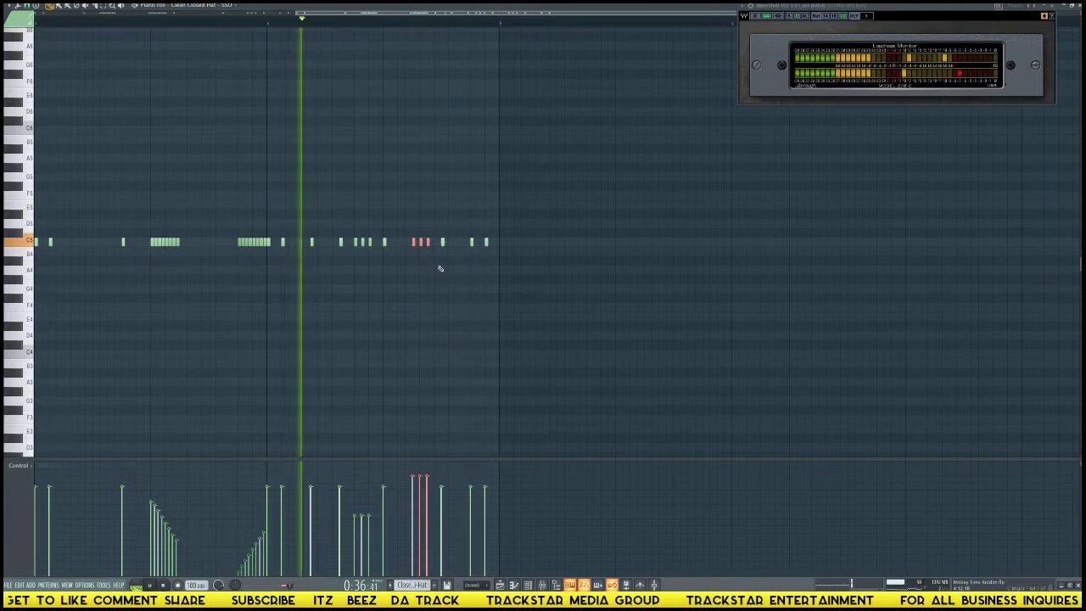
key("space")
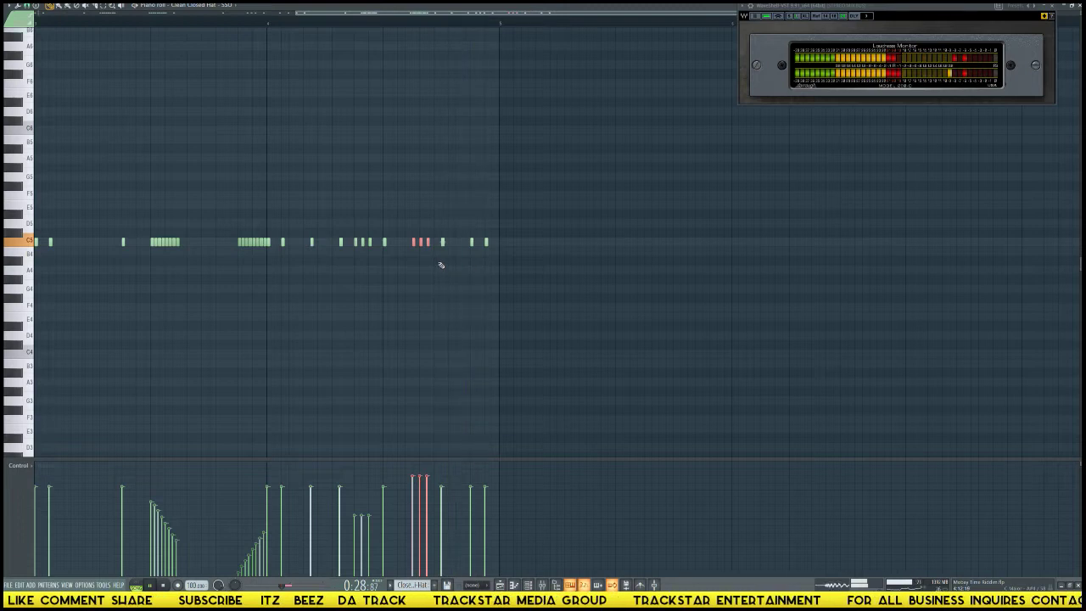
Return to the playlist, play the selected bars in the full mix and select the Clean Closed Hat mixer track.
key("F5")
key("space")
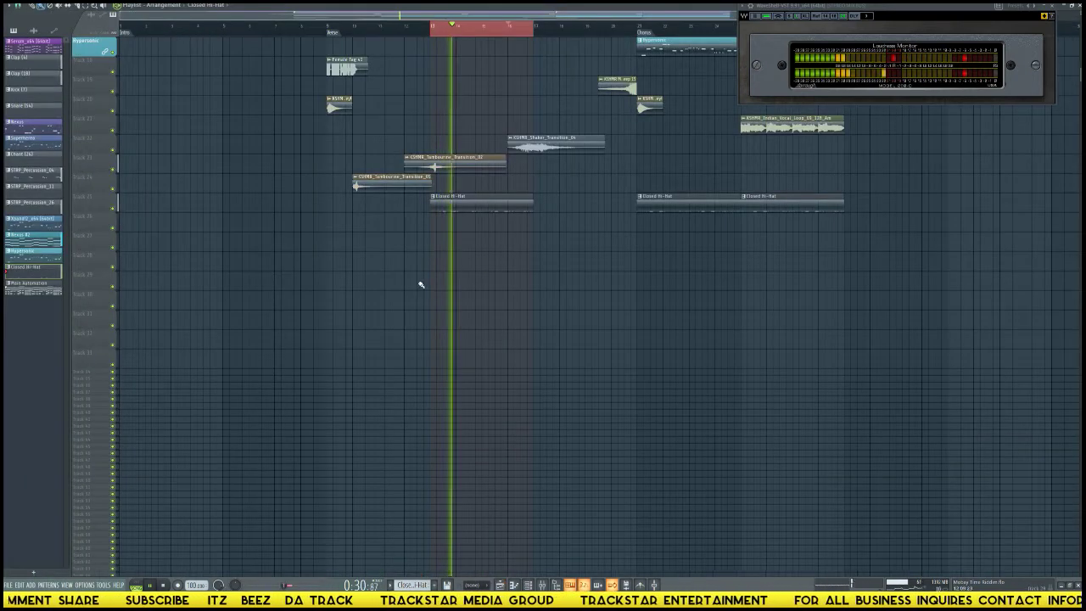
key("F9")
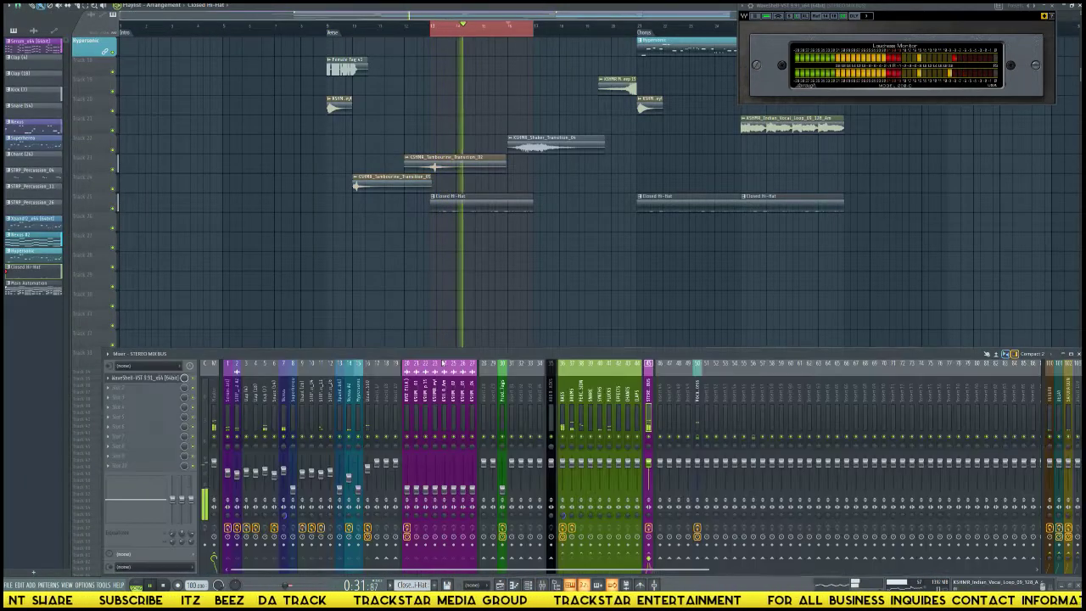
left_click(369, 423)
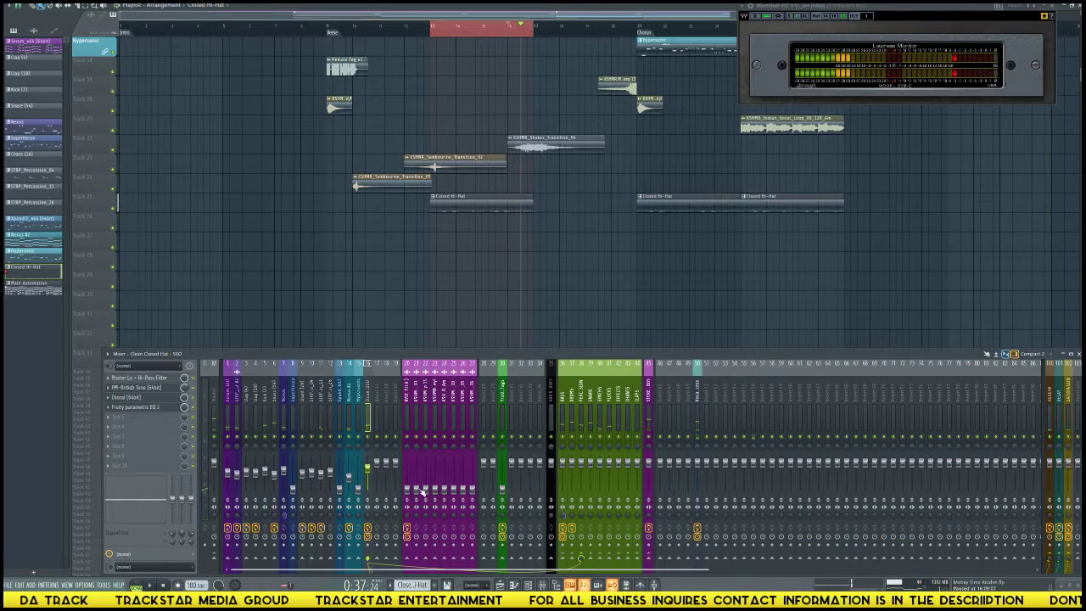
Place the playback position at the Verse marker and raise the faders of the KSHMR sample tracks together.
left_click(333, 28)
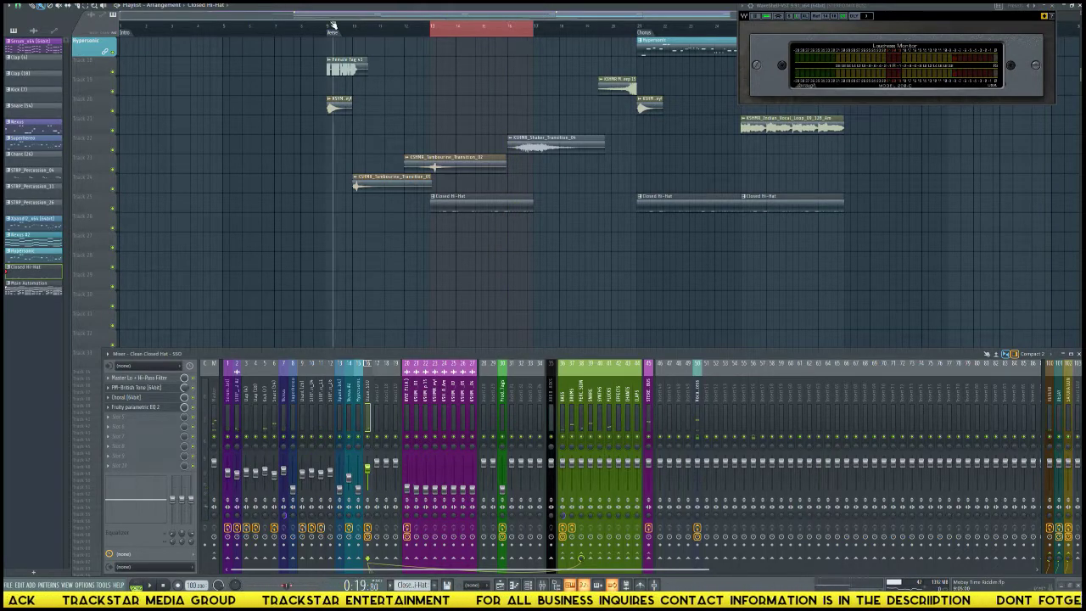
scroll(333, 67, "up", 5)
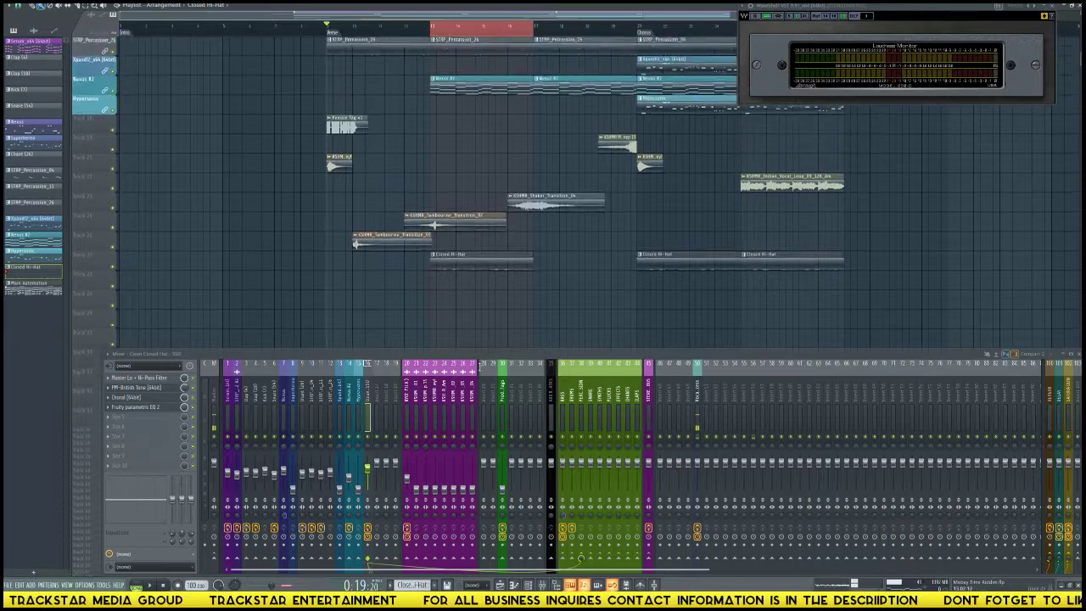
scroll(540, 198, "up", 3)
scroll(534, 187, "down", 3)
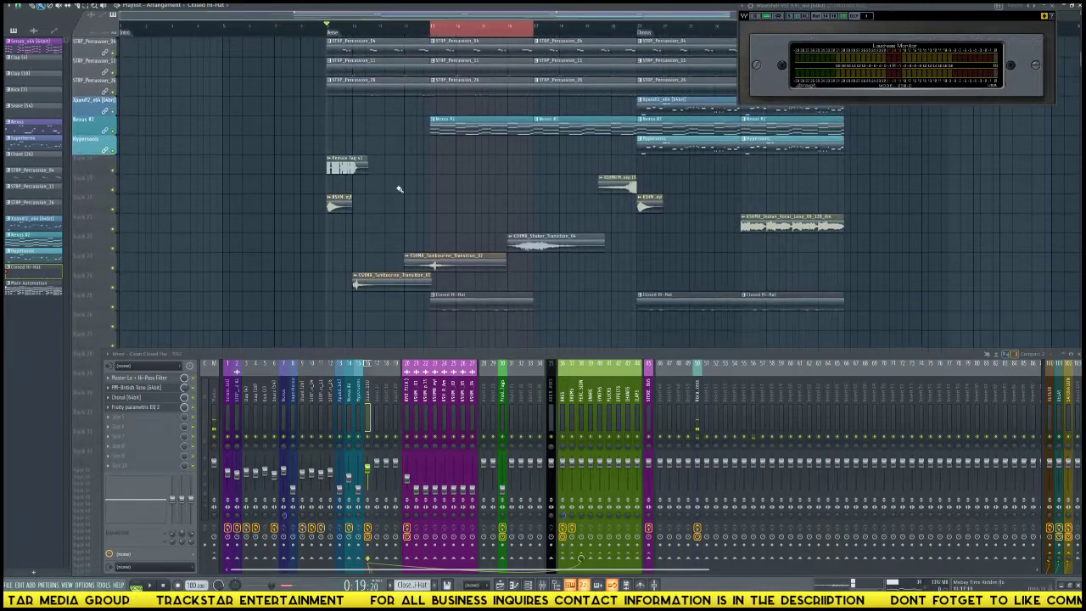
left_click_drag(417, 424, 471, 426)
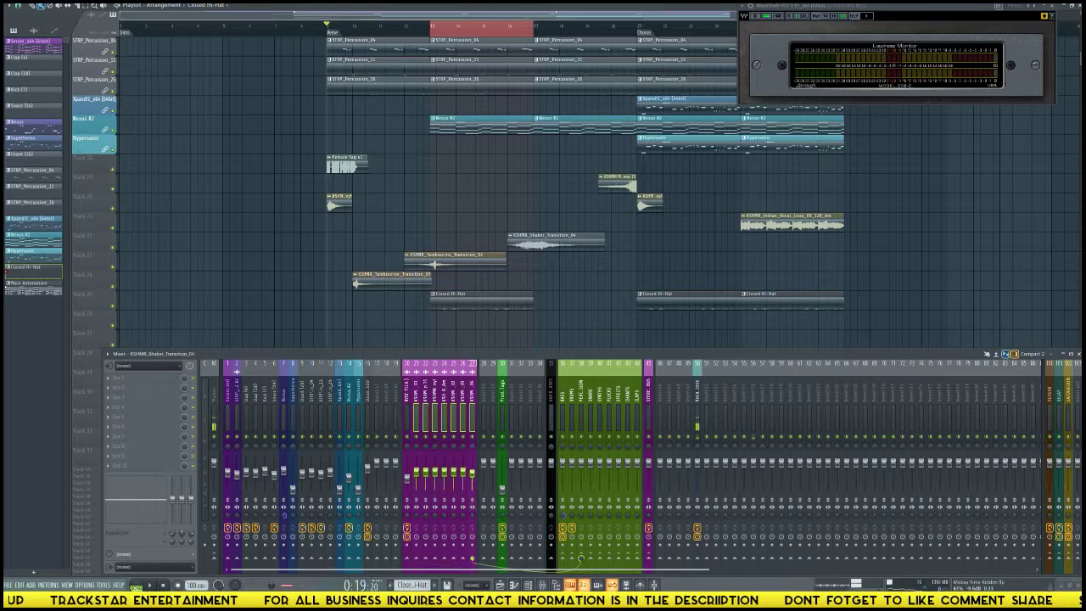
Select the KSHMR Vocal Words - Crowd Hey! mixer track and shift its clip to start slightly before the Verse marker.
left_click(434, 422)
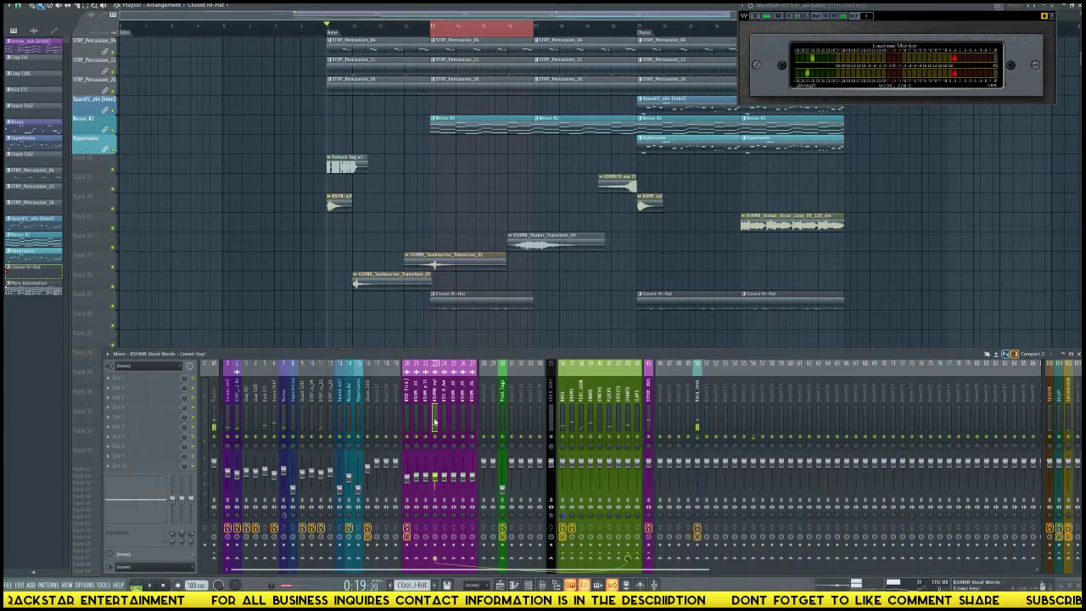
left_click(337, 196)
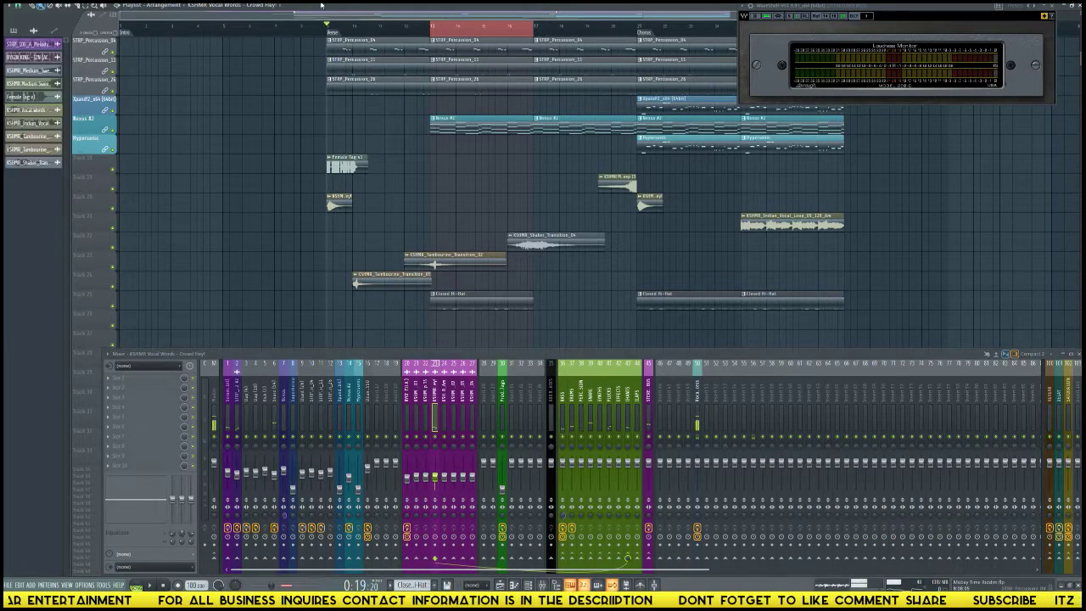
scroll(326, 26, "up", 5)
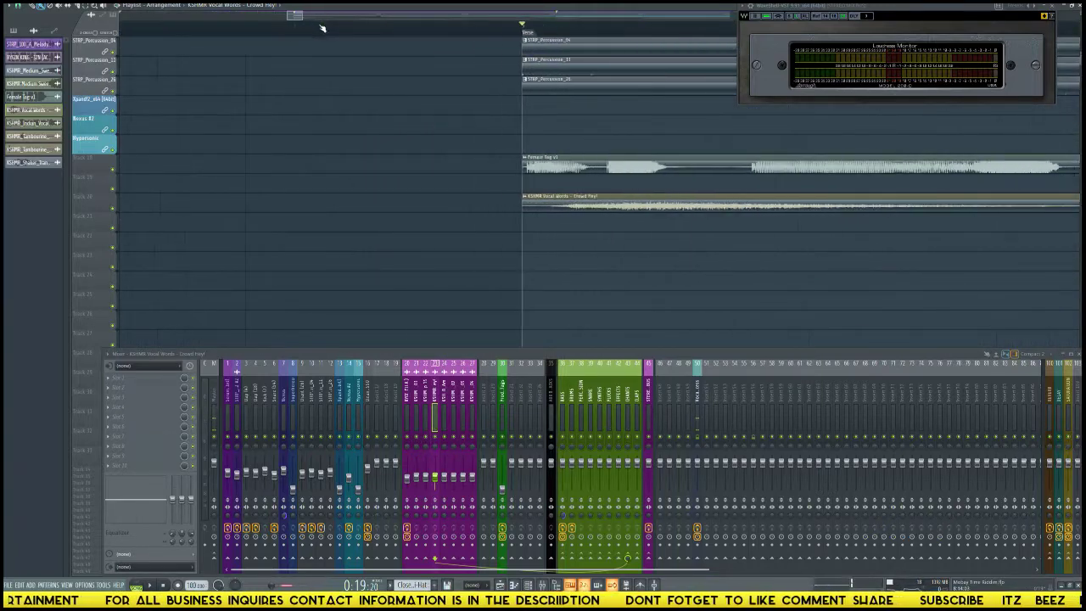
scroll(322, 29, "up", 1)
key("space")
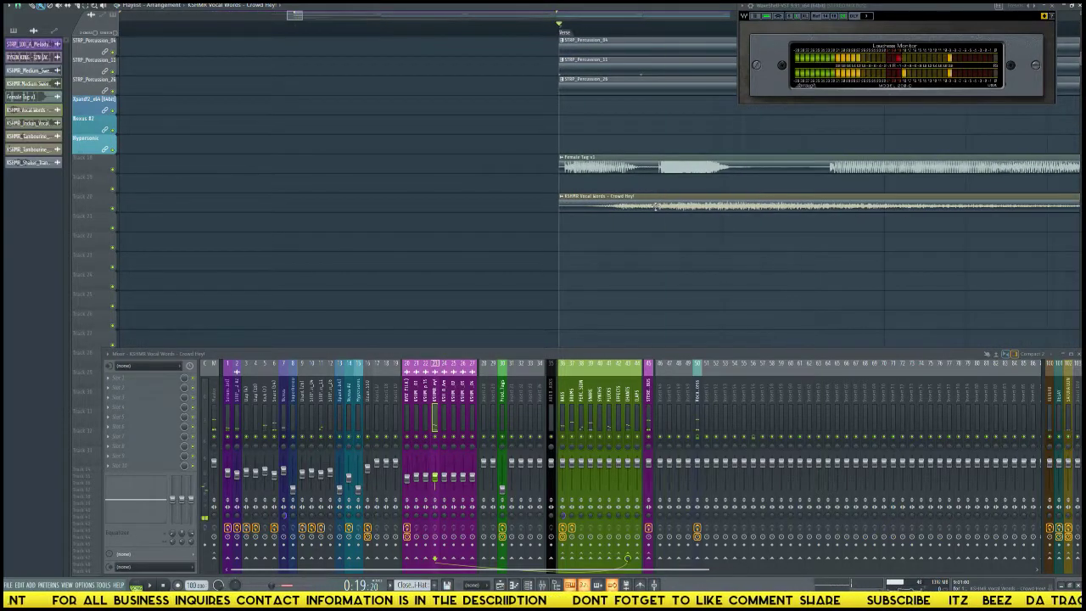
left_click_drag(654, 206, 582, 194)
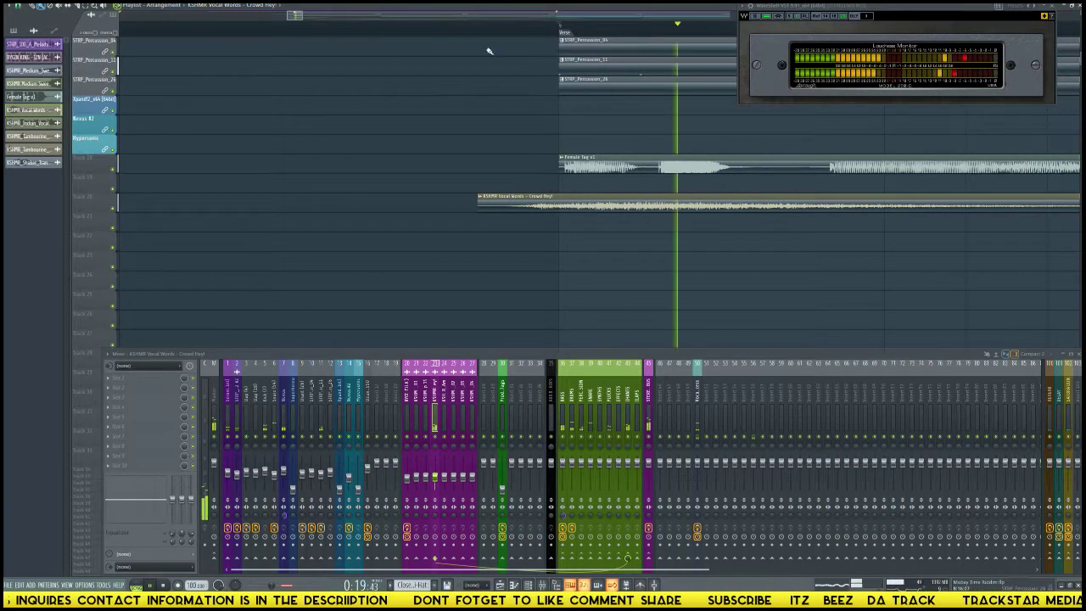
Audition the lead-in to the Verse repeatedly and fine-tune the Crowd Hey! clip's start against the beat.
key("space")
key("space")
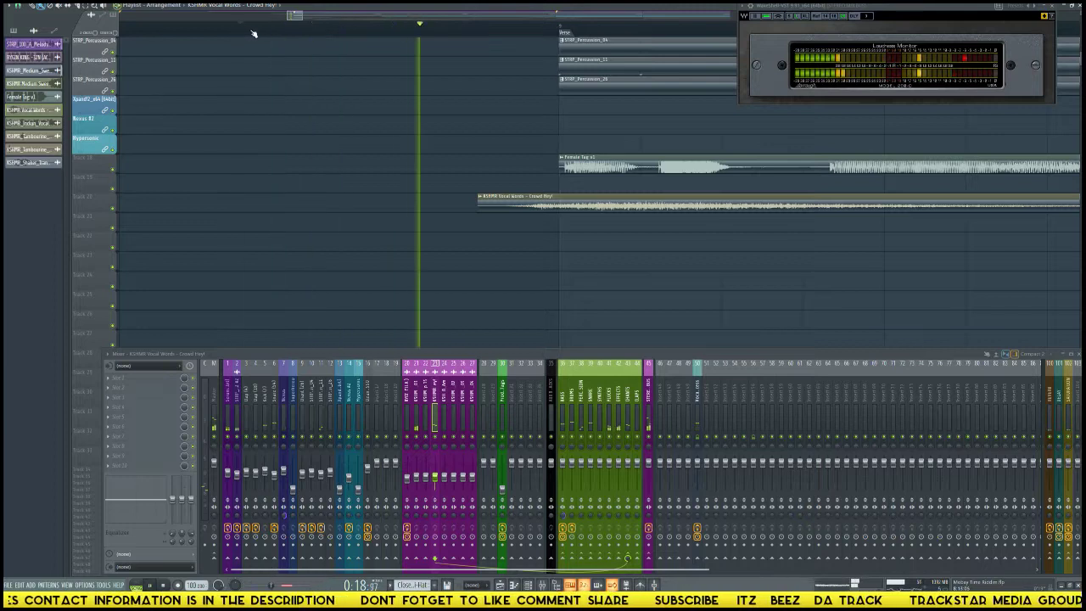
key("space")
mouse_move(558, 206)
left_mouse_down()
mouse_move(571, 205)
mouse_move(557, 203)
left_mouse_up()
key("space")
key("space")
key("space")
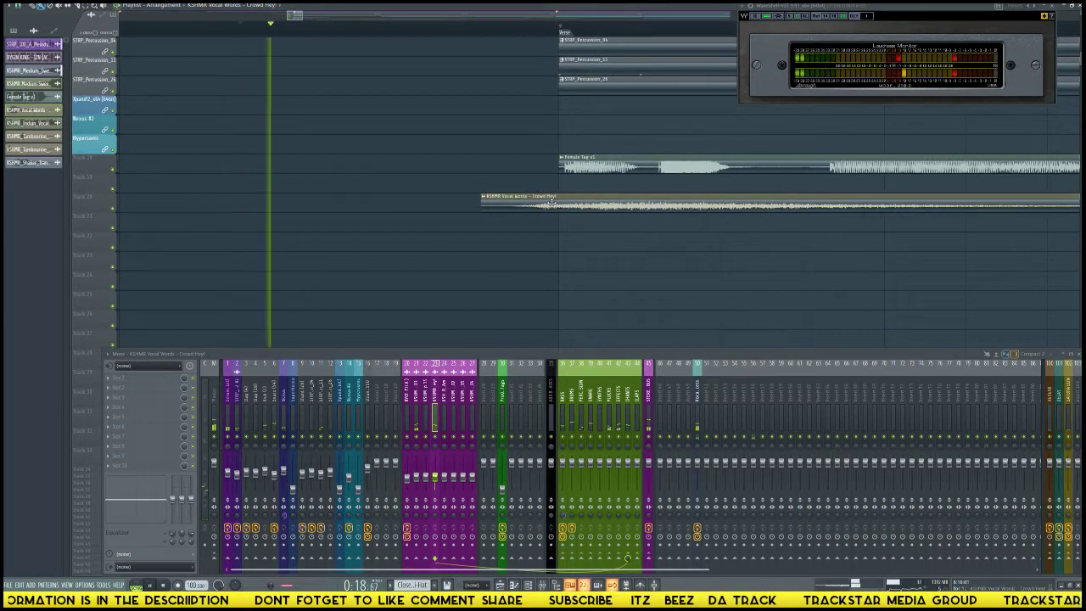
key("space")
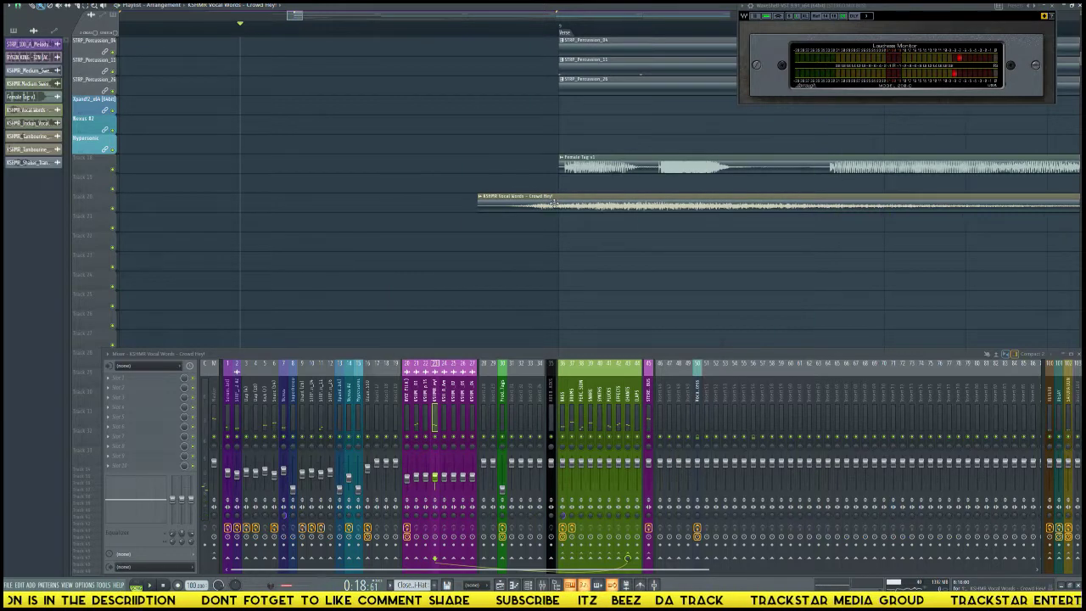
key("space")
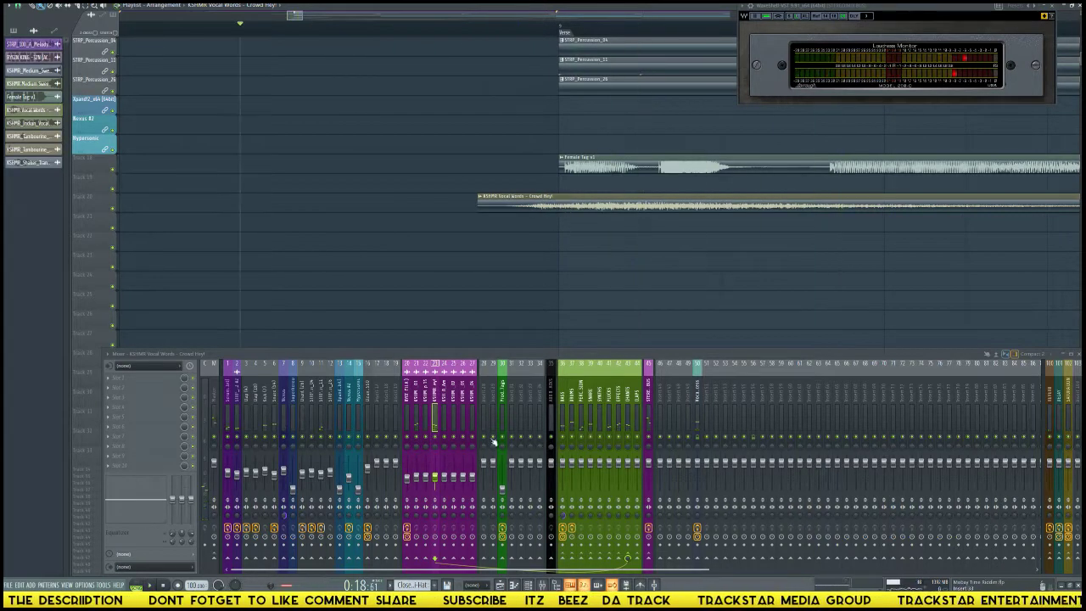
Insert Fruity parametric EQ 2 on the Crowd Hey! track with the Reverb EQ preset and raise its low-cut frequency.
left_click(154, 383)
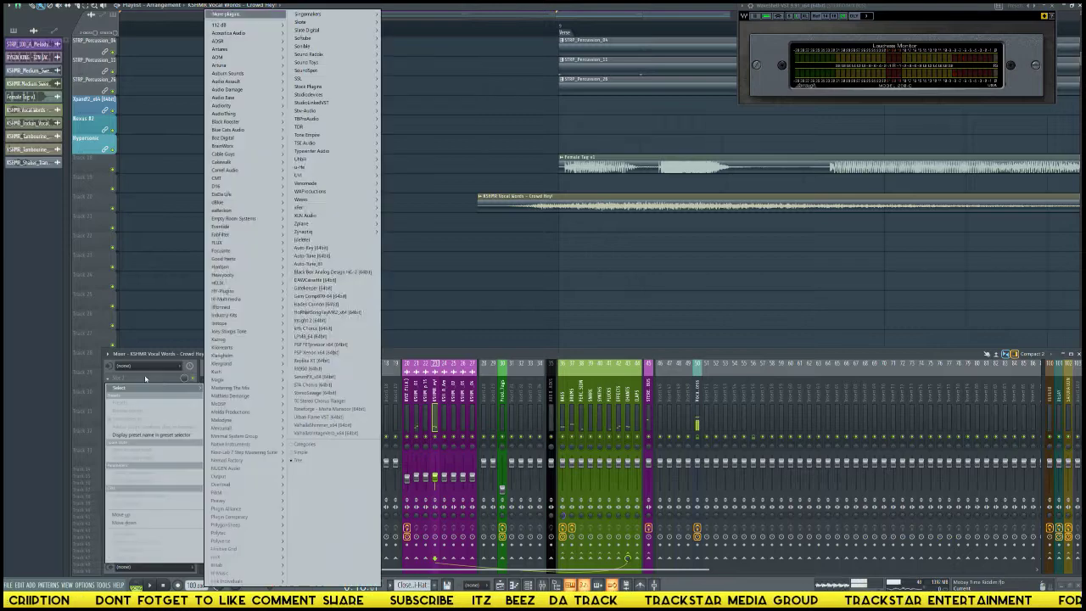
mouse_move(335, 88)
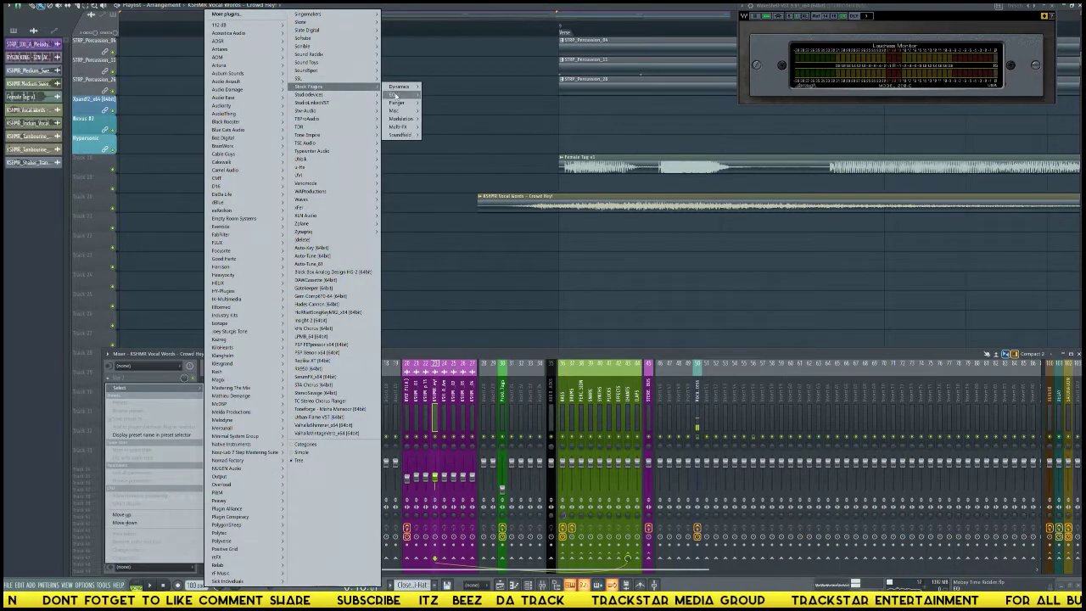
left_click(403, 94)
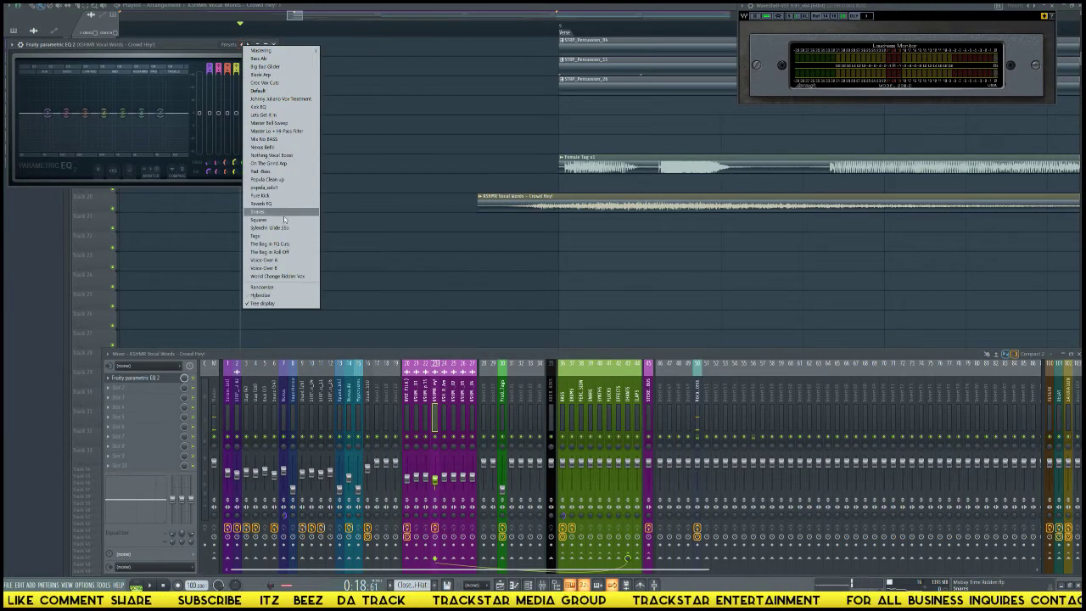
left_click(260, 203)
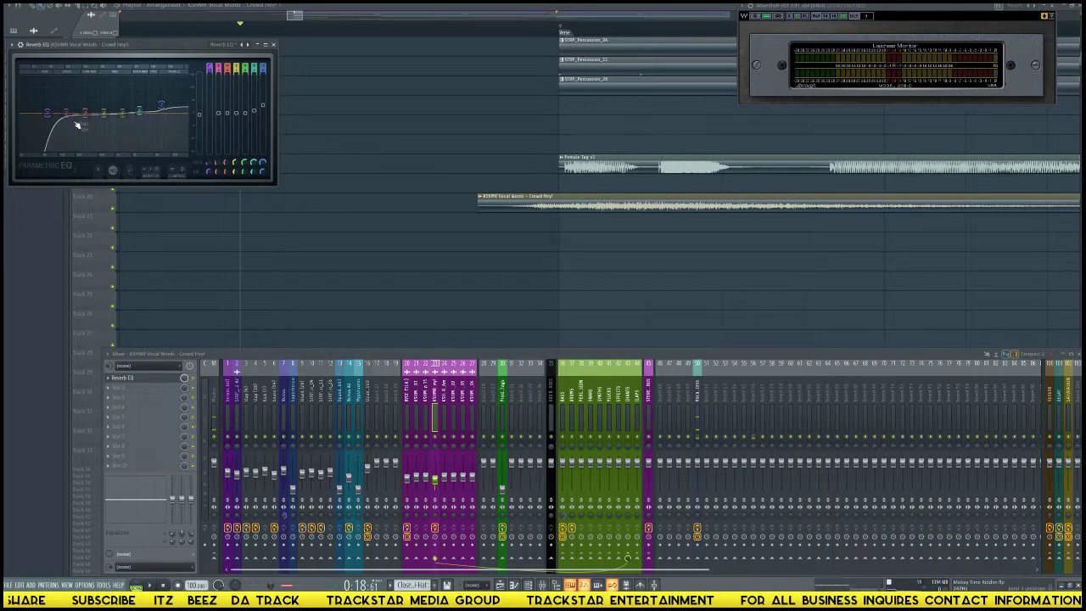
left_click_drag(47, 112, 68, 113)
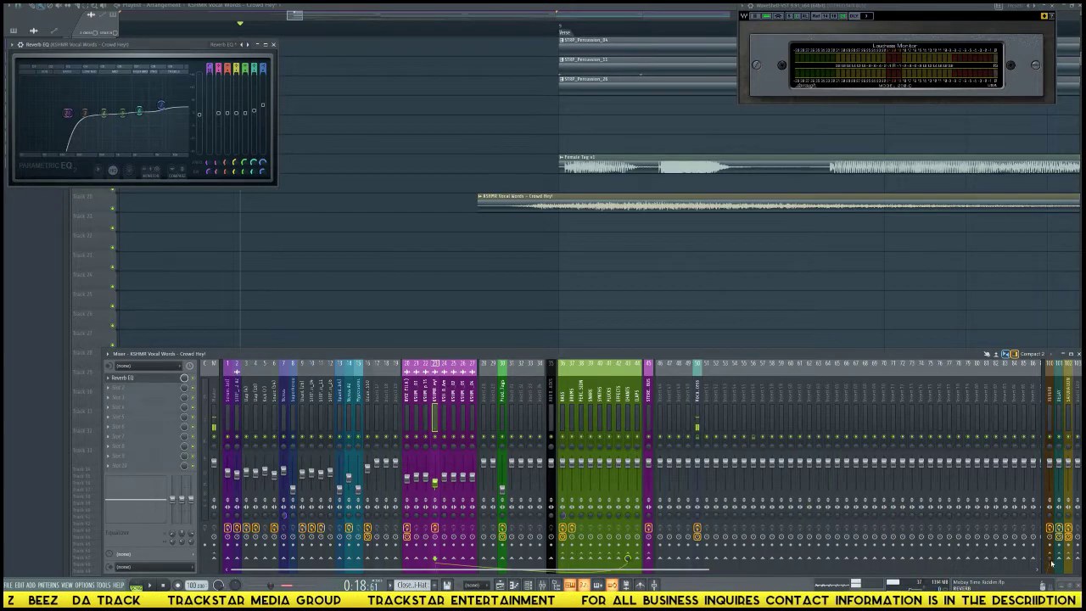
Audition the filtered Crowd Hey! vocal in the mix, open its clip's sample settings and play the section again.
key("space")
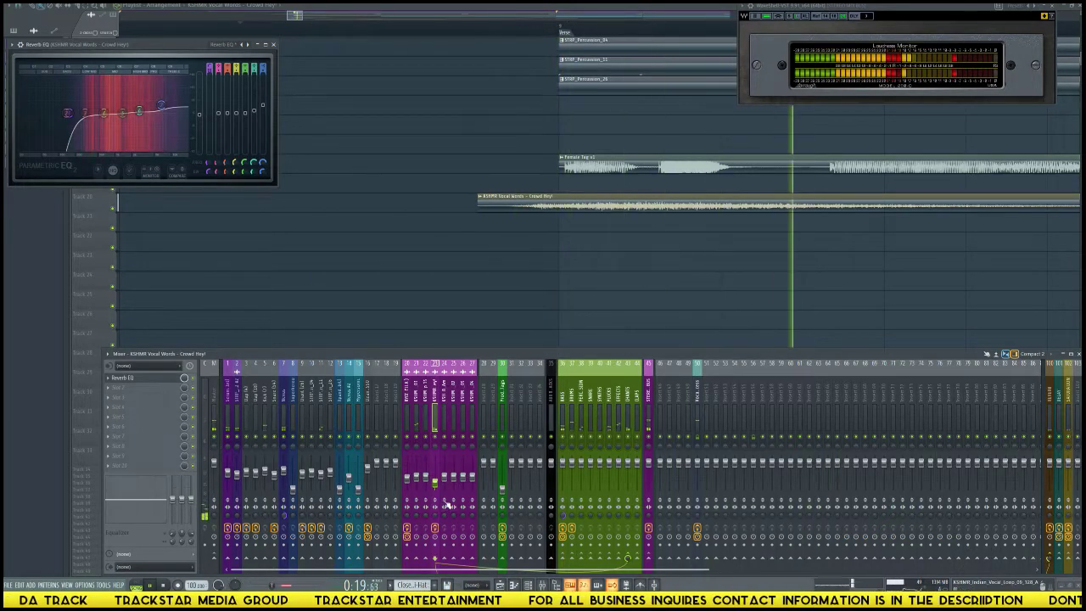
key("space")
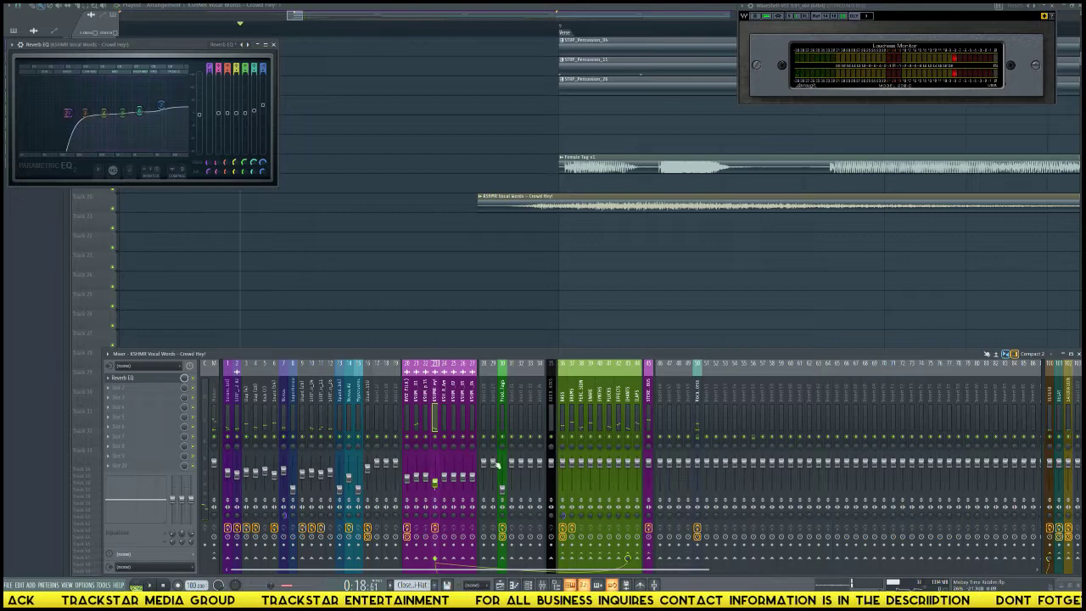
double_click(565, 203)
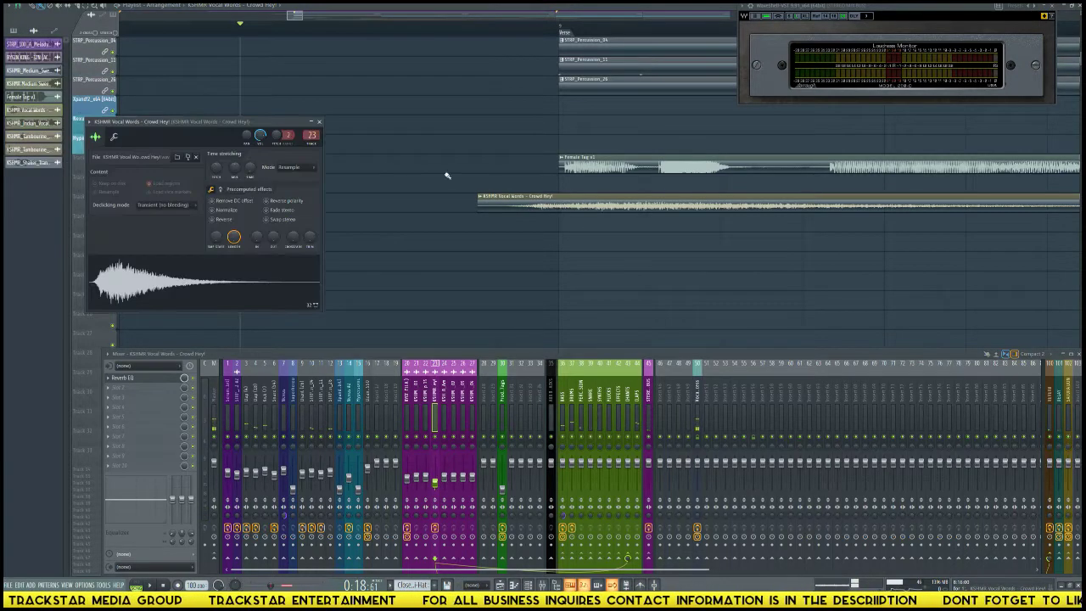
key("space")
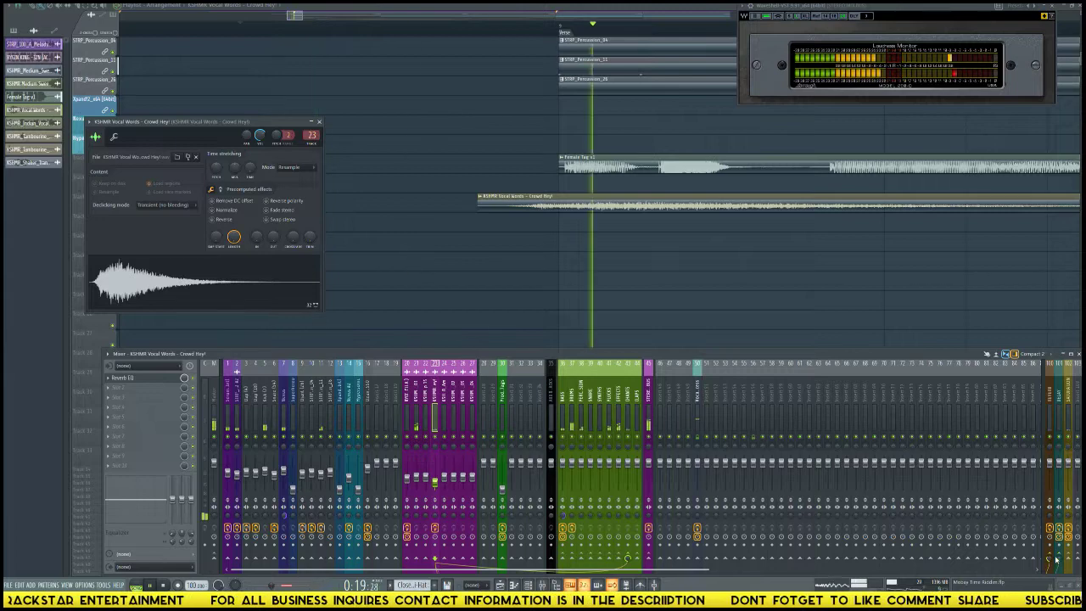
Move the KSHMR_Tambourine_Transition_05 clip earlier to start about a quarter bar into the Verse and audition it.
scroll(600, 34, "down", 5)
scroll(599, 31, "down", 4)
left_click(581, 26)
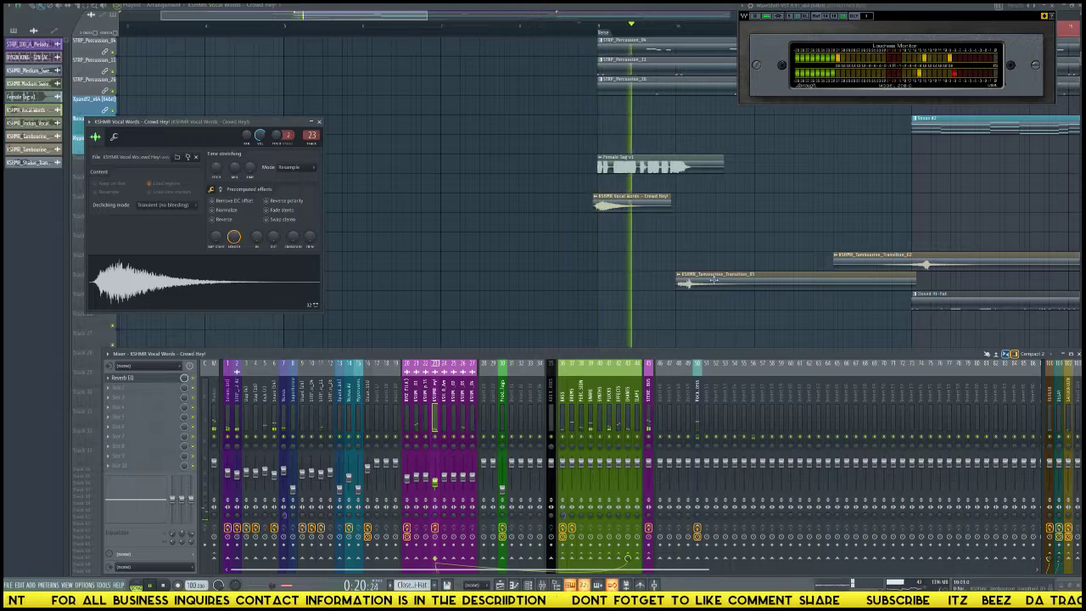
key("space")
mouse_move(691, 273)
left_mouse_down()
mouse_move(638, 278)
mouse_move(650, 277)
left_mouse_up()
key("space")
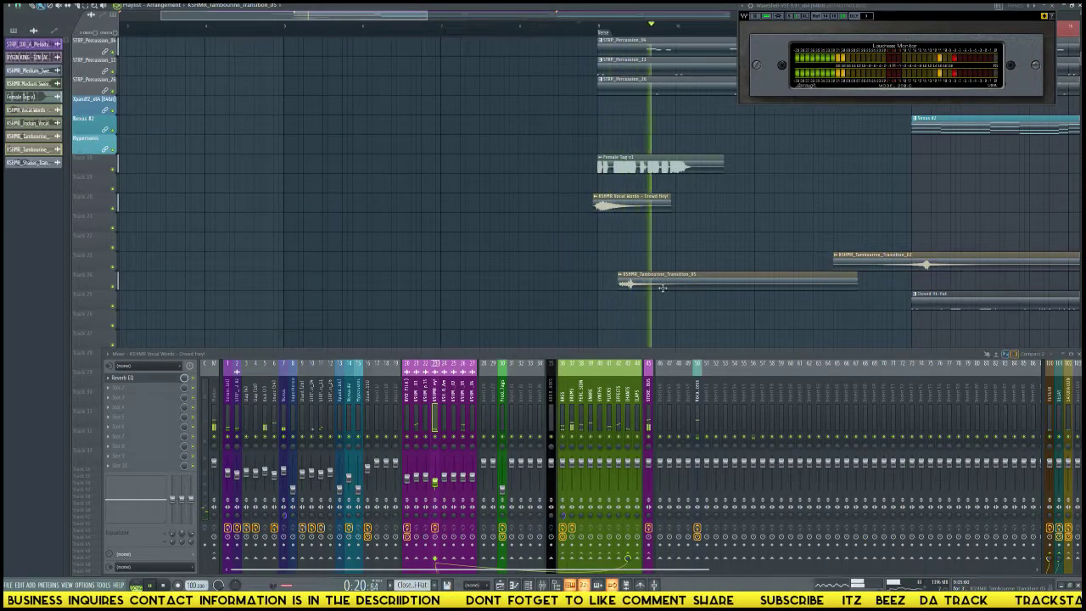
key("space")
Fine-tune the KSHMR_Tambourine_Transition_05 clip slightly earlier against the vocal tag and play the Verse entry.
key("space")
key("space")
scroll(645, 40, "up", 1)
scroll(649, 39, "up", 5)
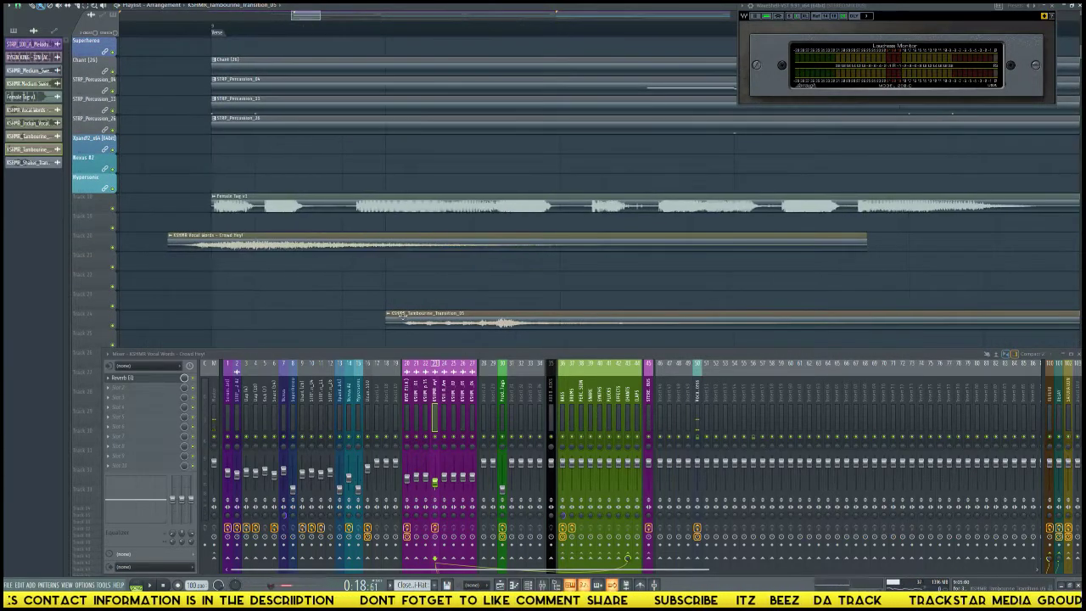
left_click_drag(400, 315, 357, 316)
key("space")
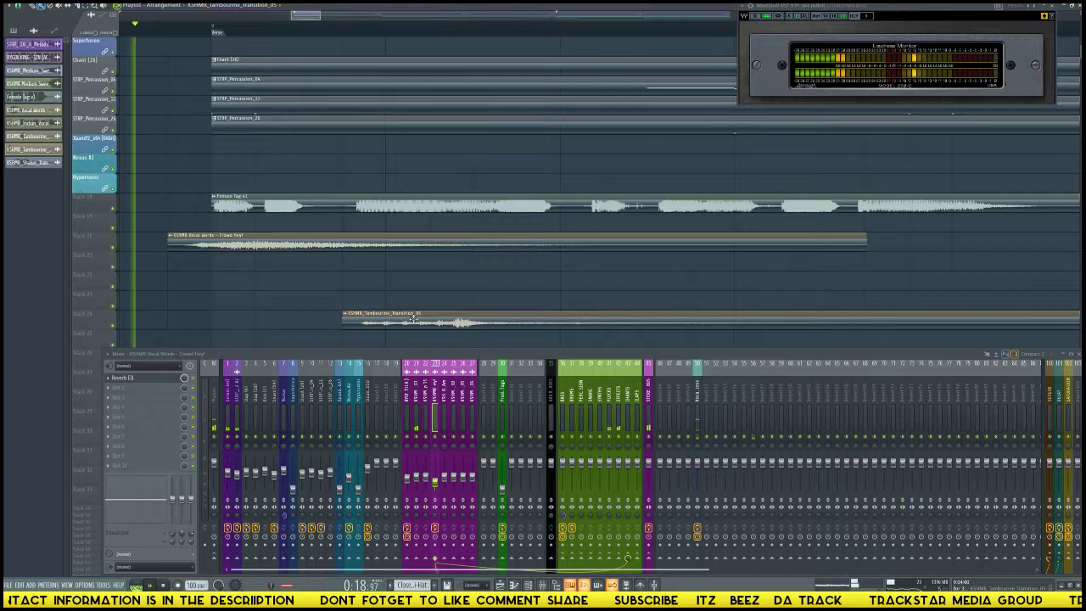
Lower the KSHMR_Tambourine_Transition_05 fader slightly and trim the clip's end to where Tambourine_Transition_02 begins.
left_click(466, 444)
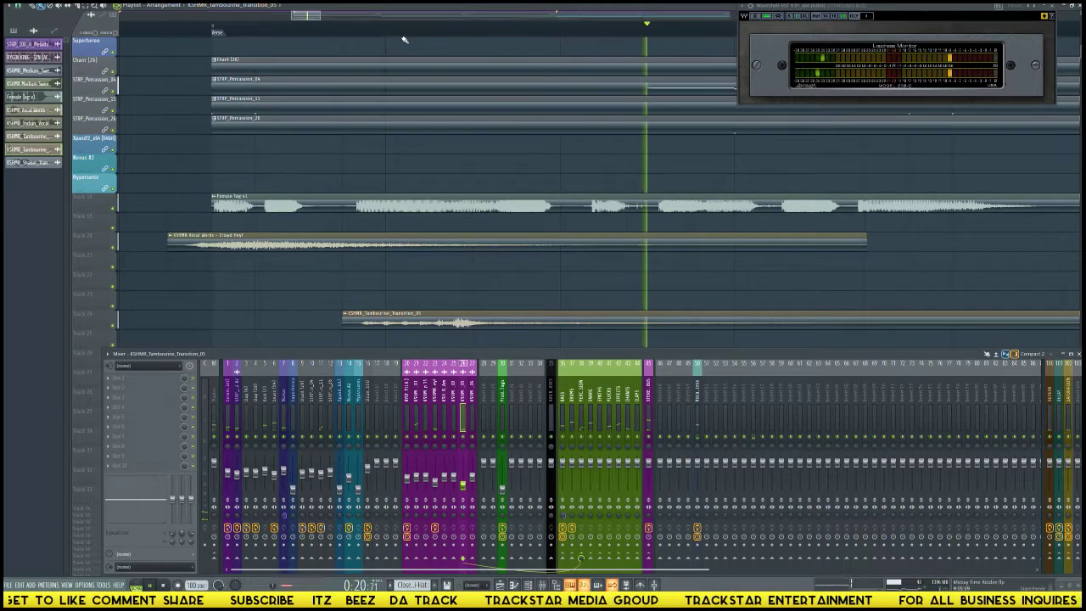
scroll(404, 40, "down", 8)
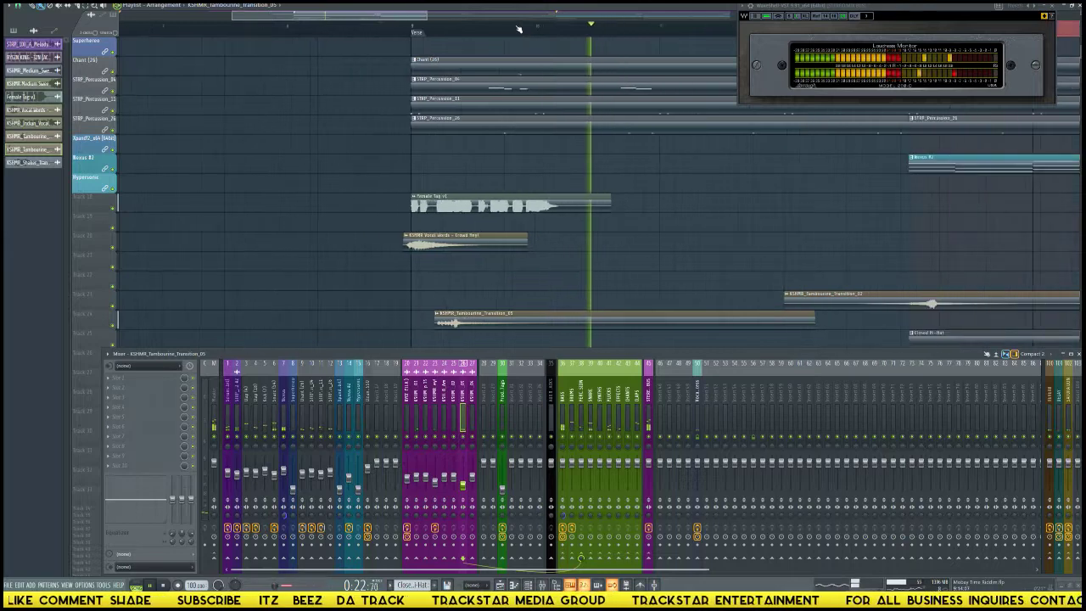
scroll(519, 29, "down", 3)
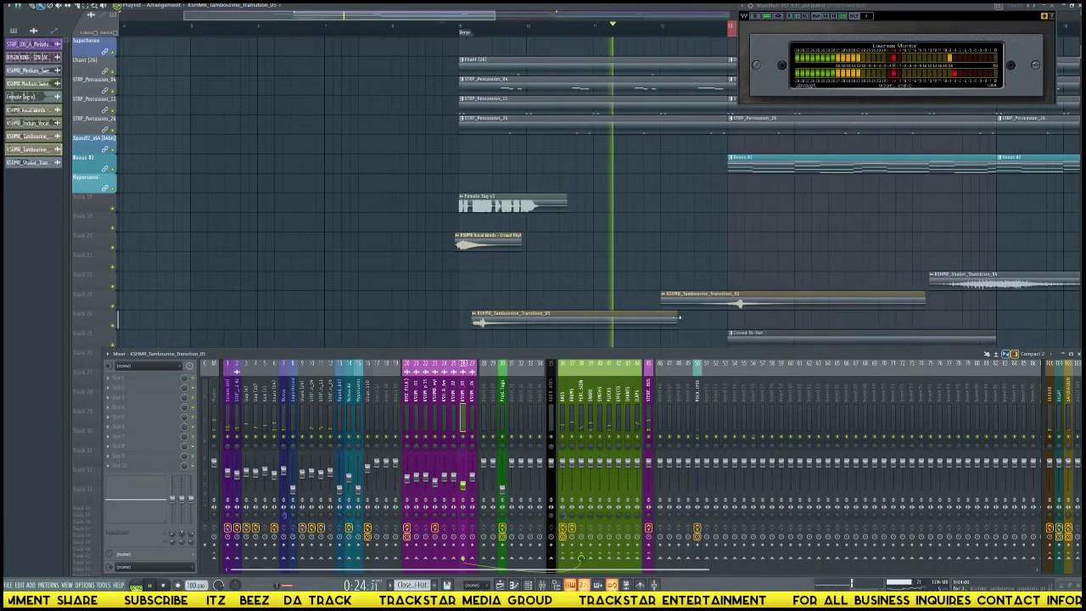
left_click_drag(677, 317, 660, 317)
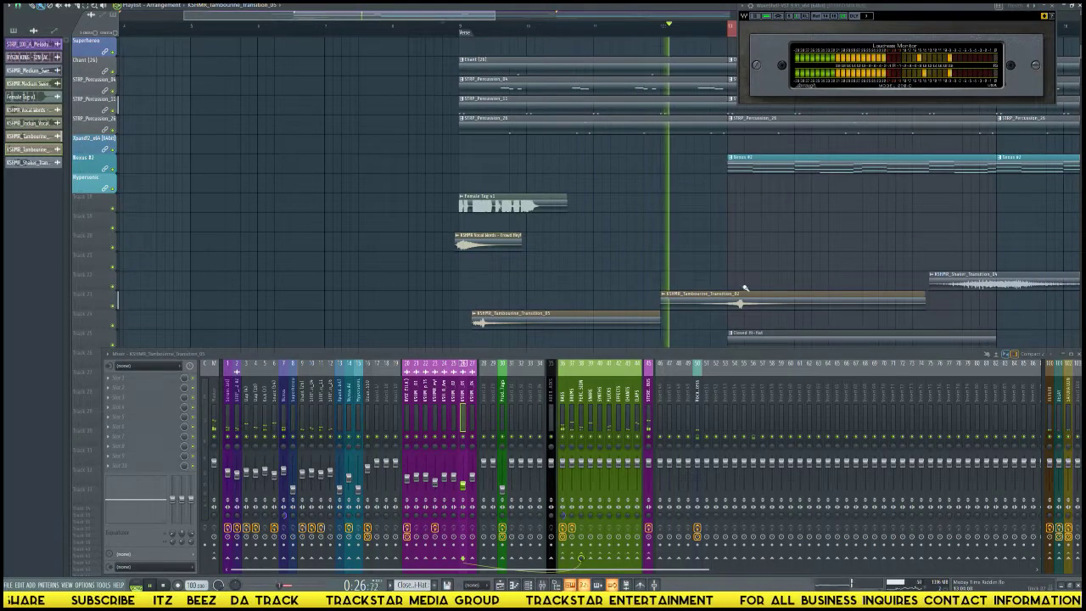
Shift the KSHMR_Tambourine_Transition_02 clip slightly earlier to start just before bar 12, and play from bar 12 into bar 13.
scroll(750, 255, "up", 5)
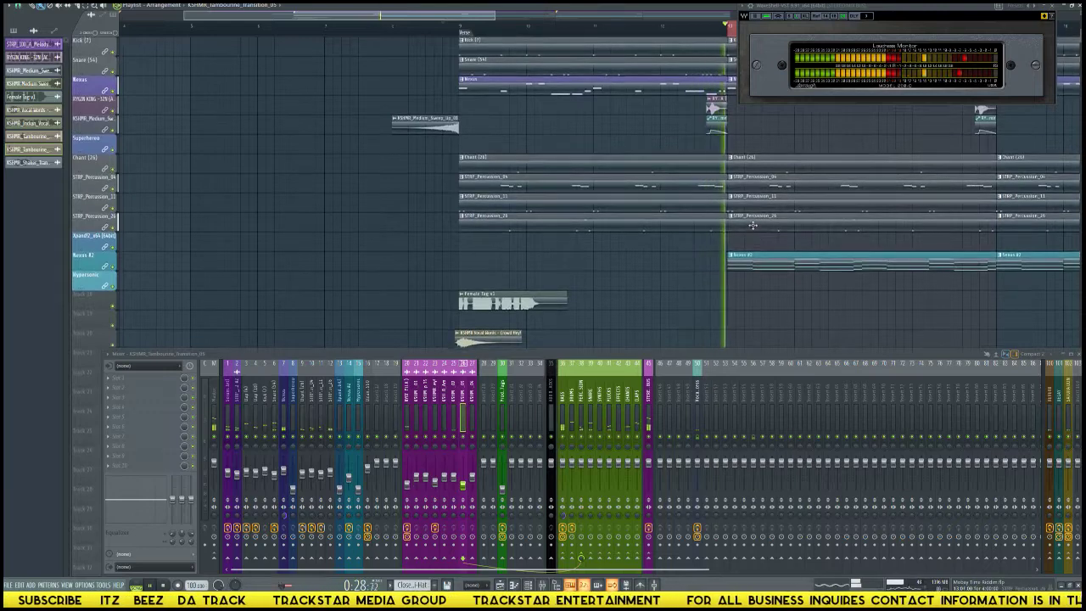
left_click_drag(494, 16, 585, 42)
scroll(566, 166, "down", 13)
key("space")
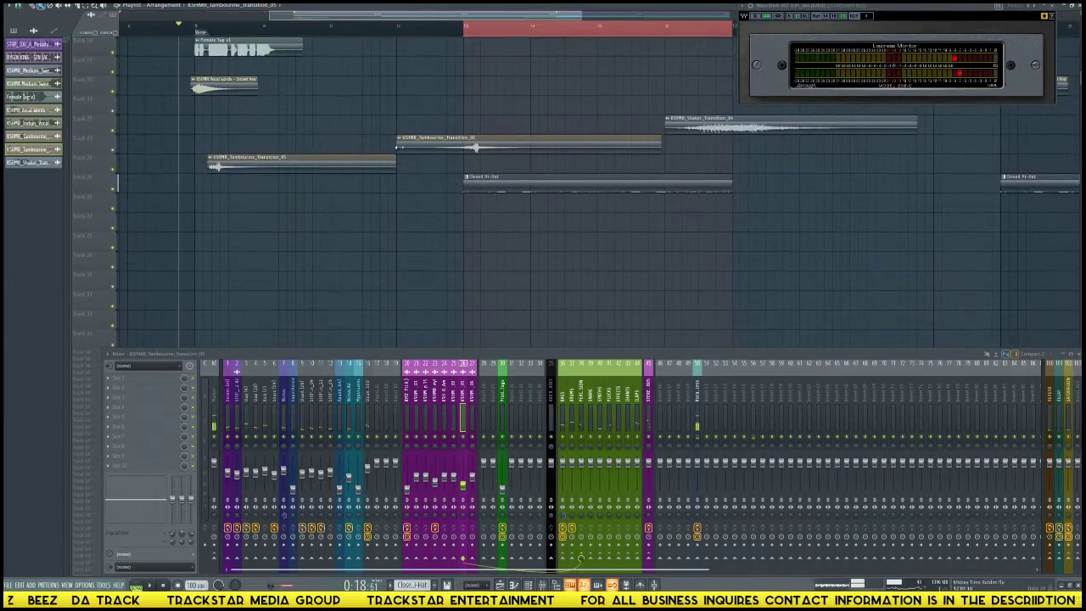
left_click_drag(439, 16, 357, 21)
scroll(723, 29, "down", 1)
scroll(723, 29, "up", 5)
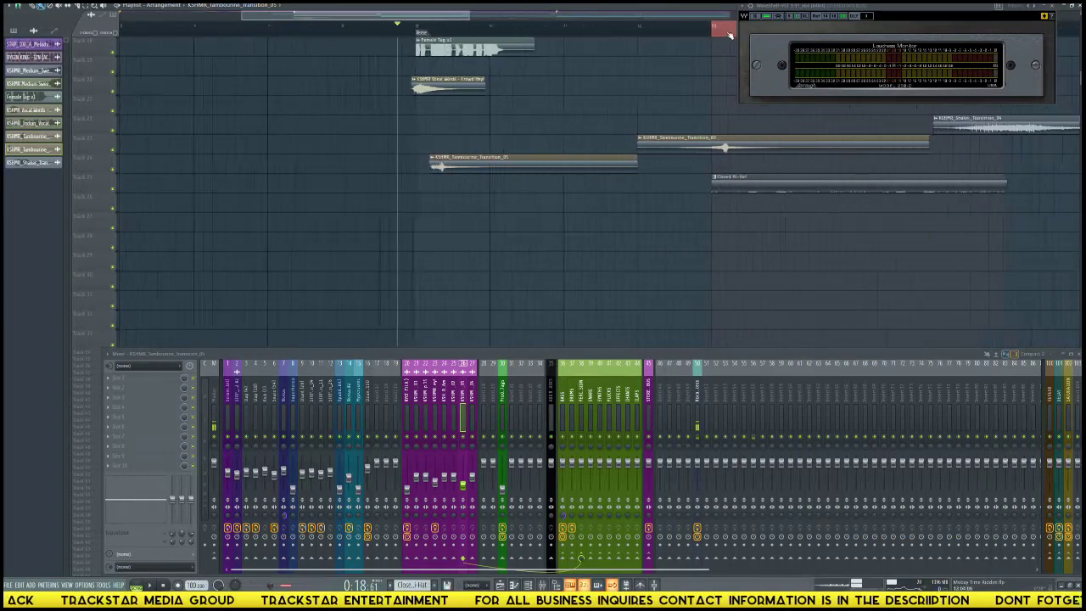
left_click_drag(665, 141, 669, 151)
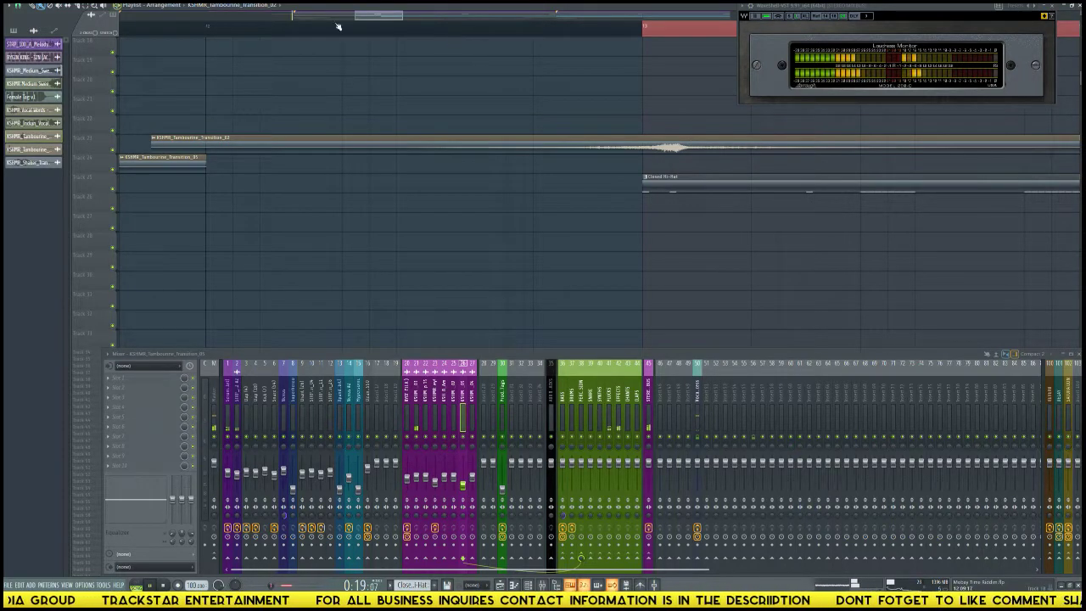
left_click(212, 25)
key("space")
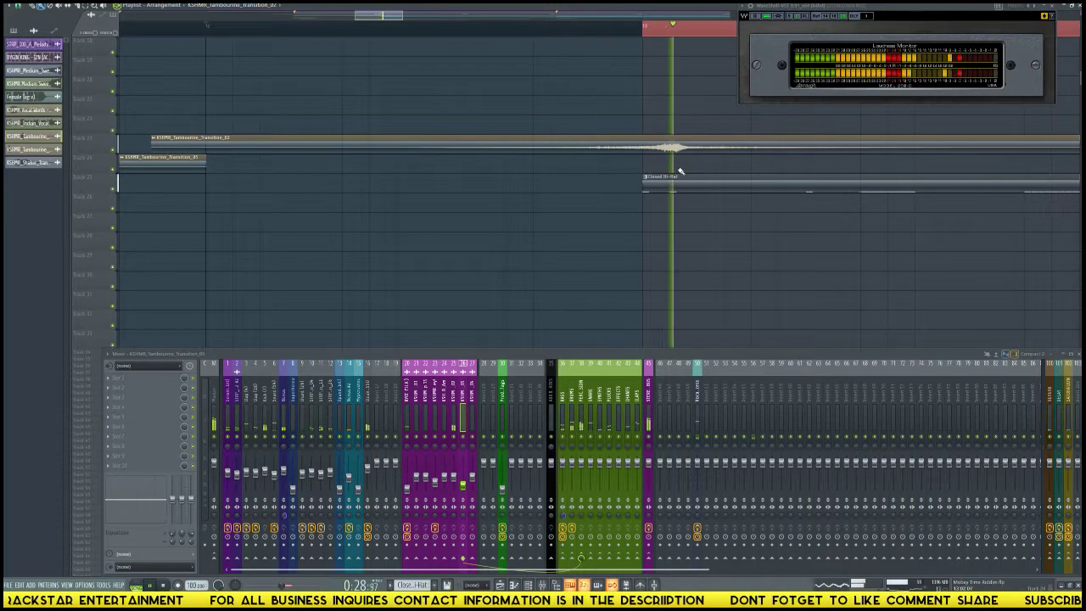
Shift the KSHMR_Tambourine_Transition_02 clip earlier so its peak lands on bar 13, trim its start to Tambourine_Transition_05's end, and audition it.
key("space")
left_click_drag(673, 146, 646, 146)
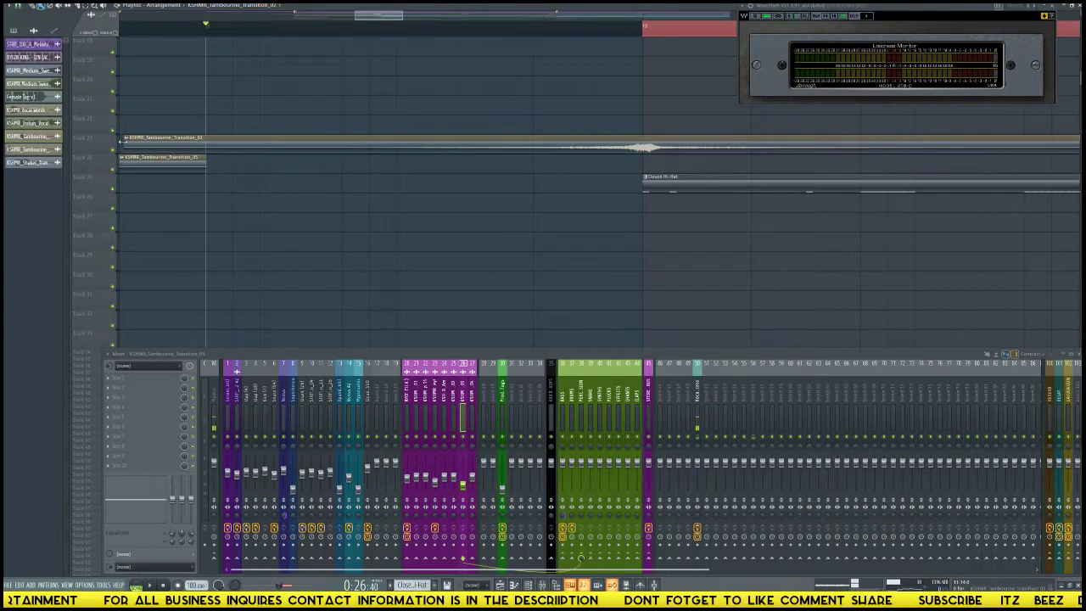
left_click_drag(121, 140, 206, 144)
key("space")
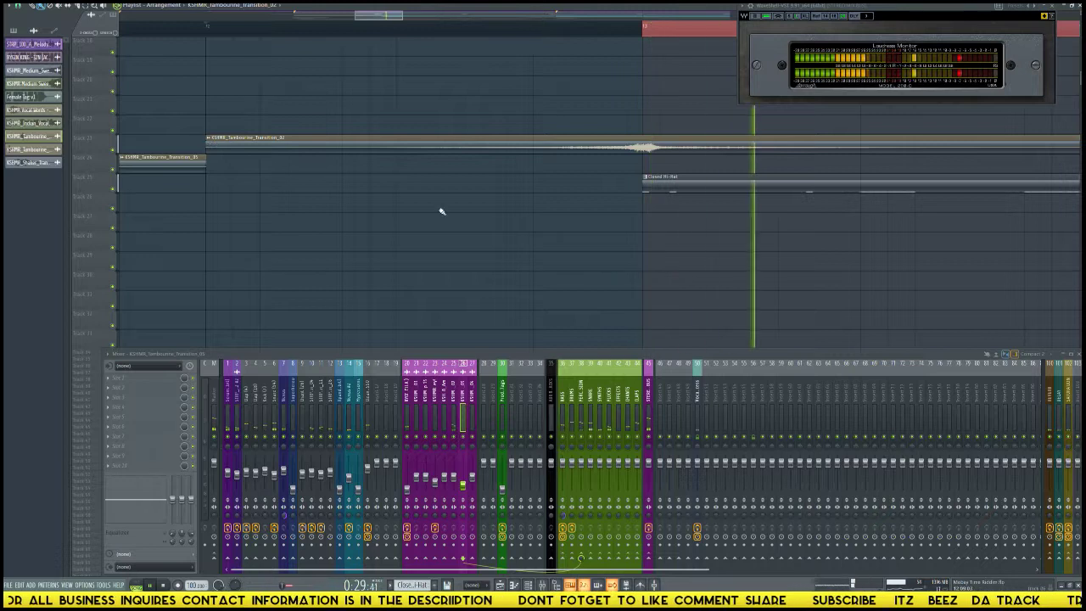
key("space")
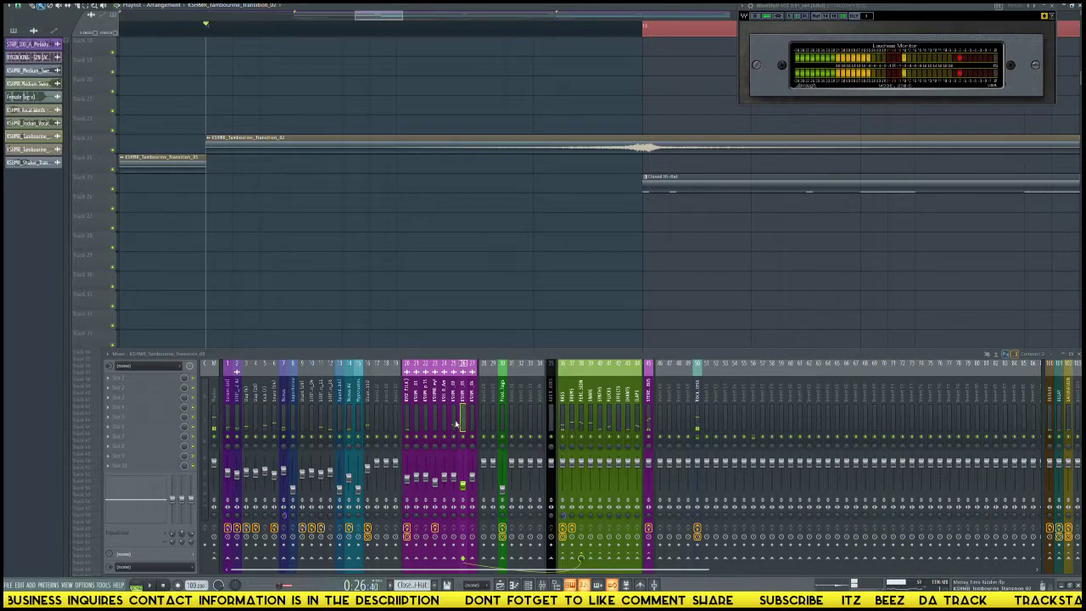
Add Fruity Parametric EQ 2 to the first effect slot of the KSHMR_Tambourine_Transition_02 mixer track.
left_click(454, 479)
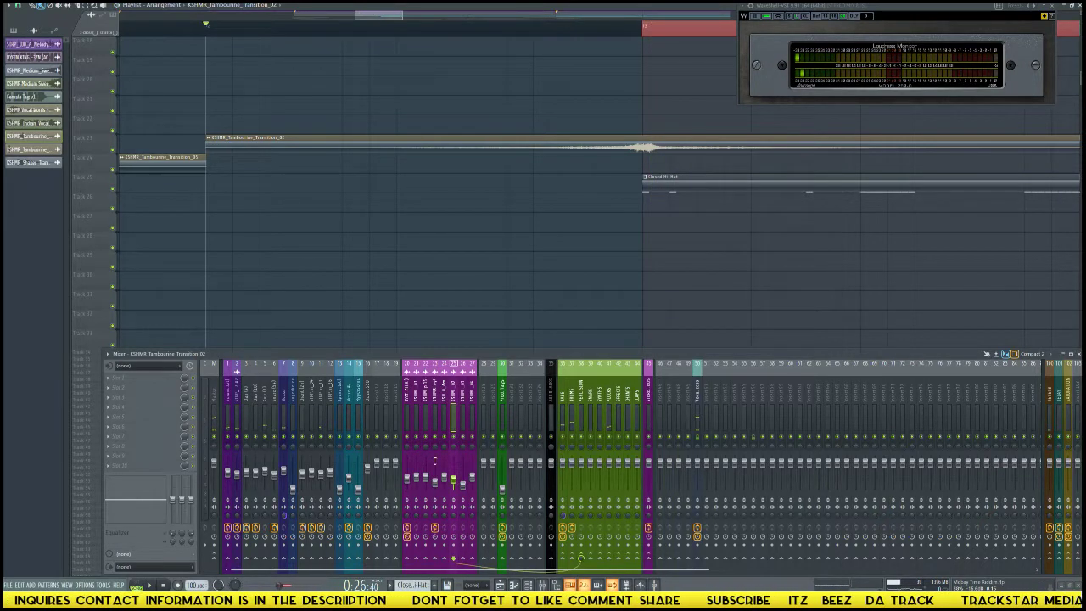
left_click(152, 379)
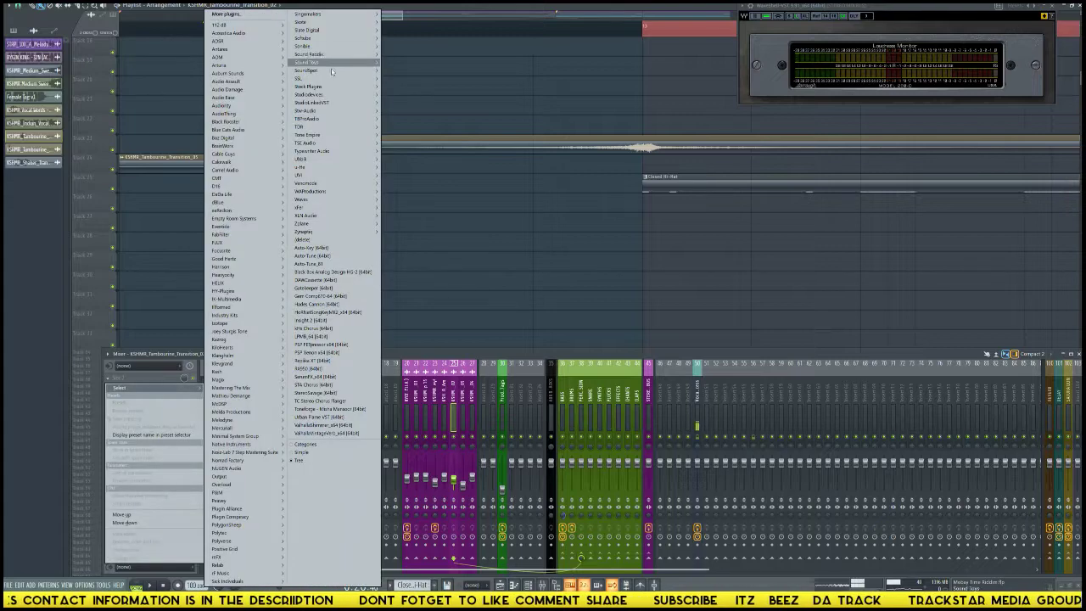
mouse_move(312, 86)
mouse_move(402, 97)
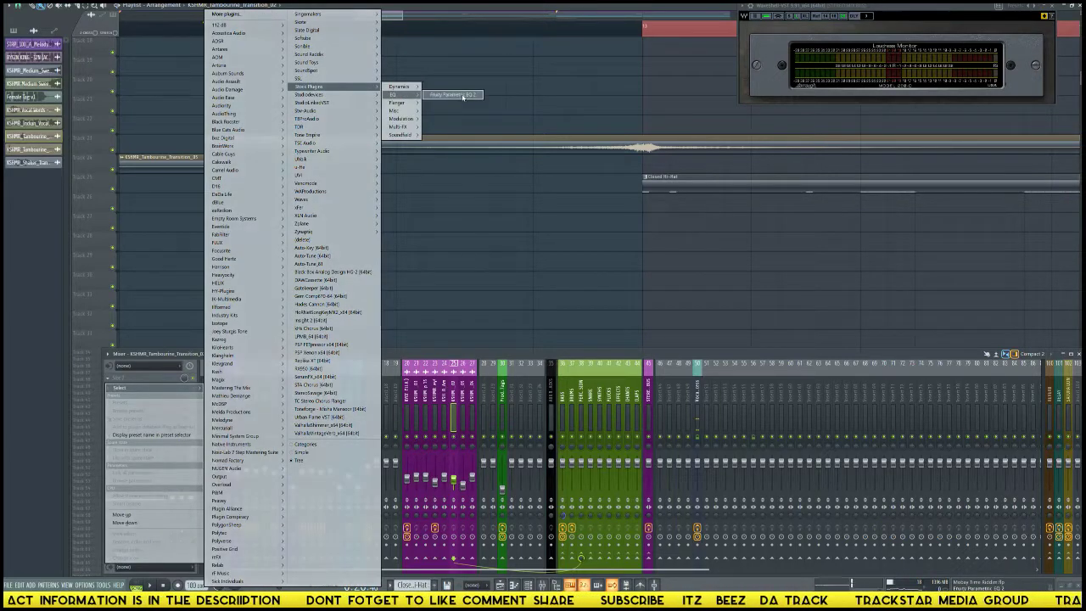
left_click(446, 94)
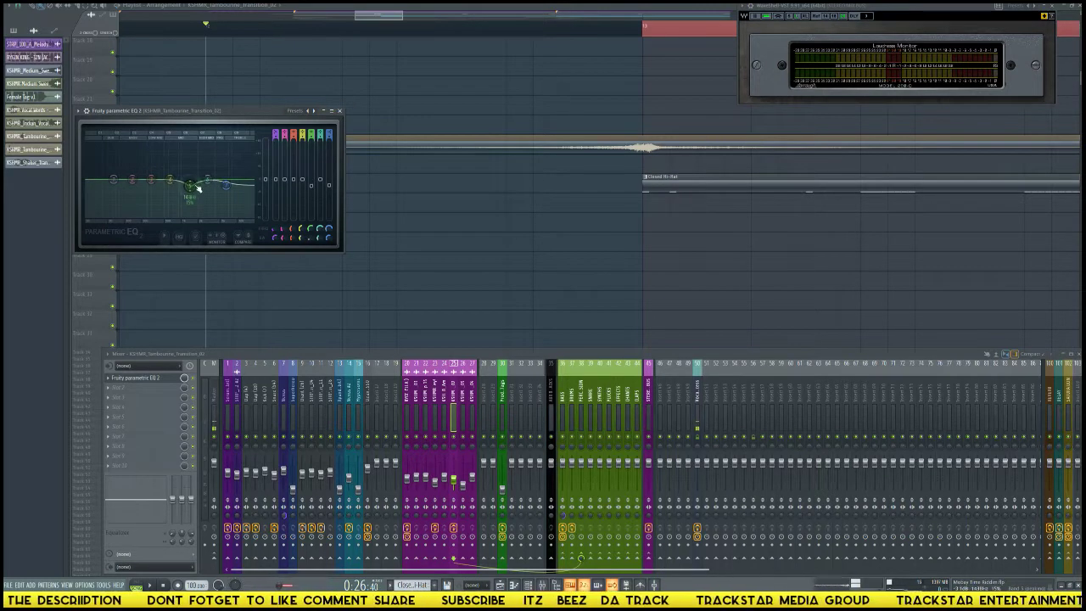
Shape the Tambourine_Transition_02 EQ with a steep low cut and slight mid and high dips, audition it, and close the EQ.
scroll(275, 135, "down", 3)
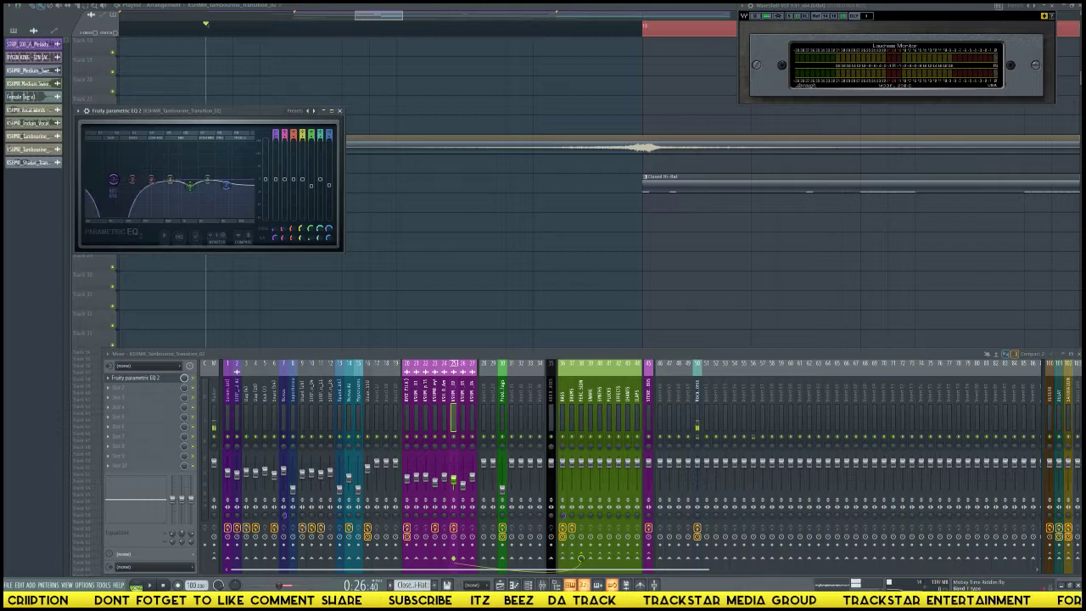
scroll(276, 135, "up", 2)
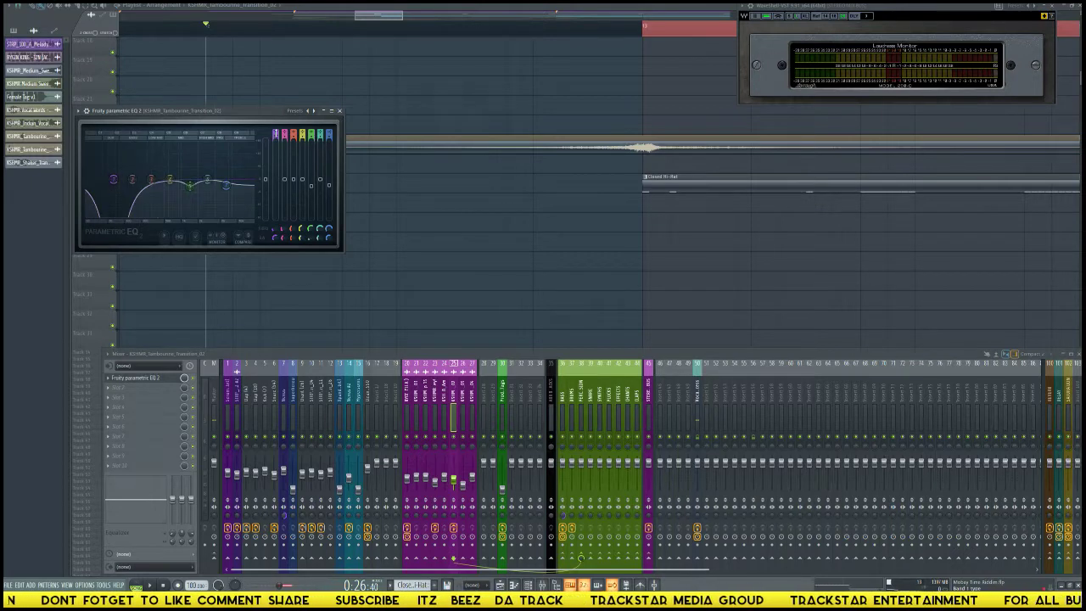
scroll(275, 135, "down", 2)
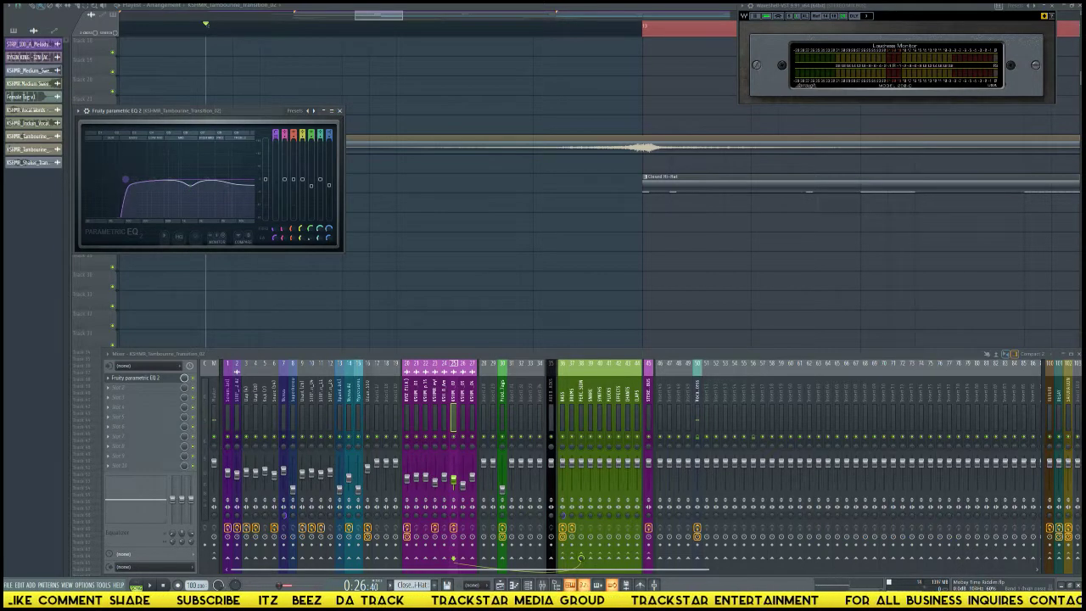
key("space")
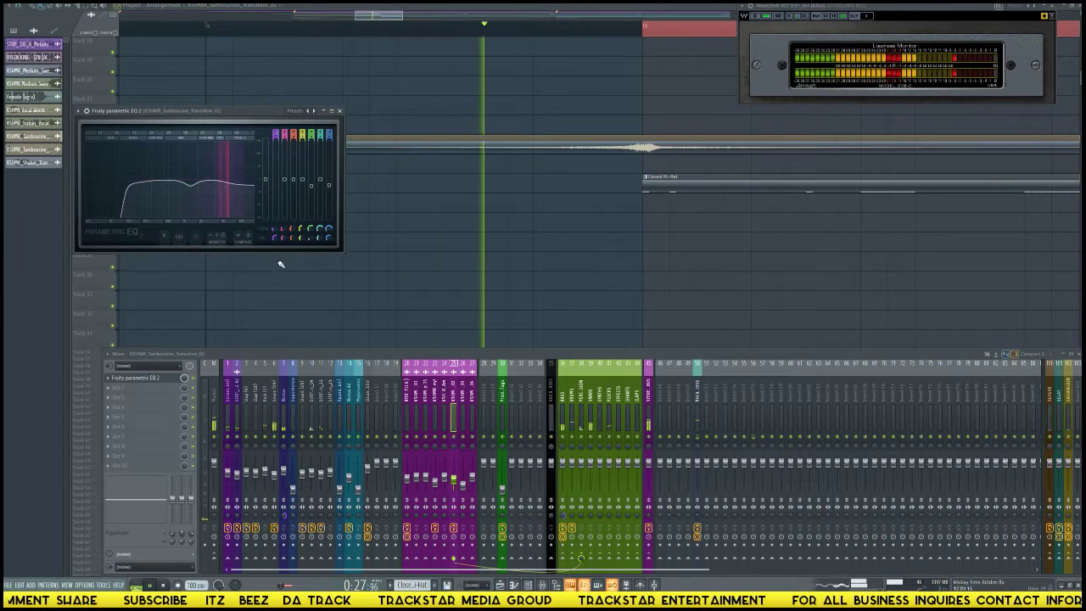
key("space")
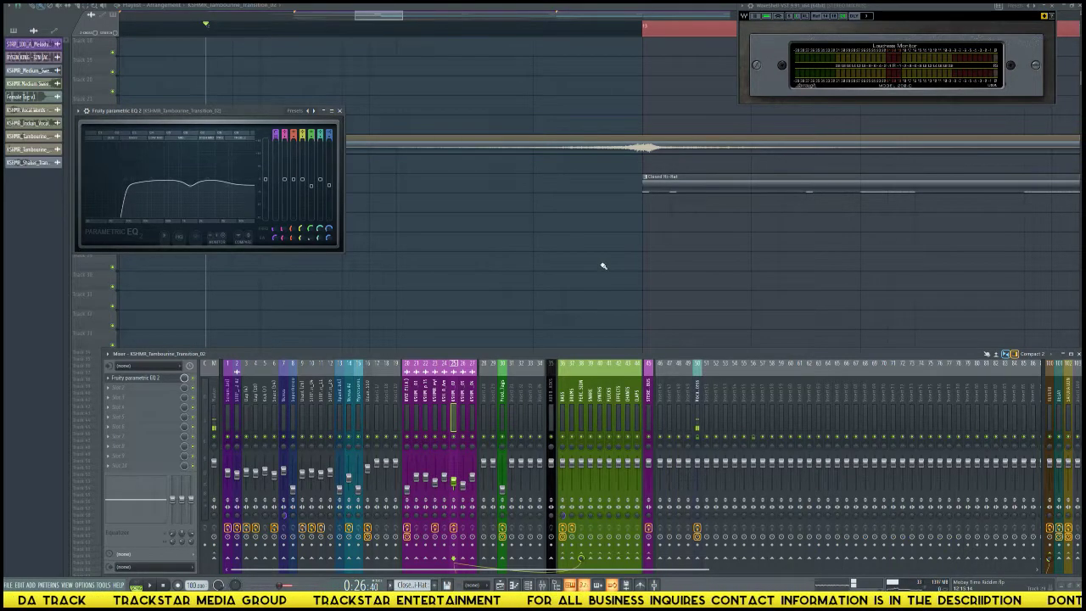
key("Escape")
Slice off the quiet tails of the Tambourine_Transition_02 clip and of the vocal tag and KSHMR vocal clips at the Verse entry.
scroll(582, 252, "down", 5)
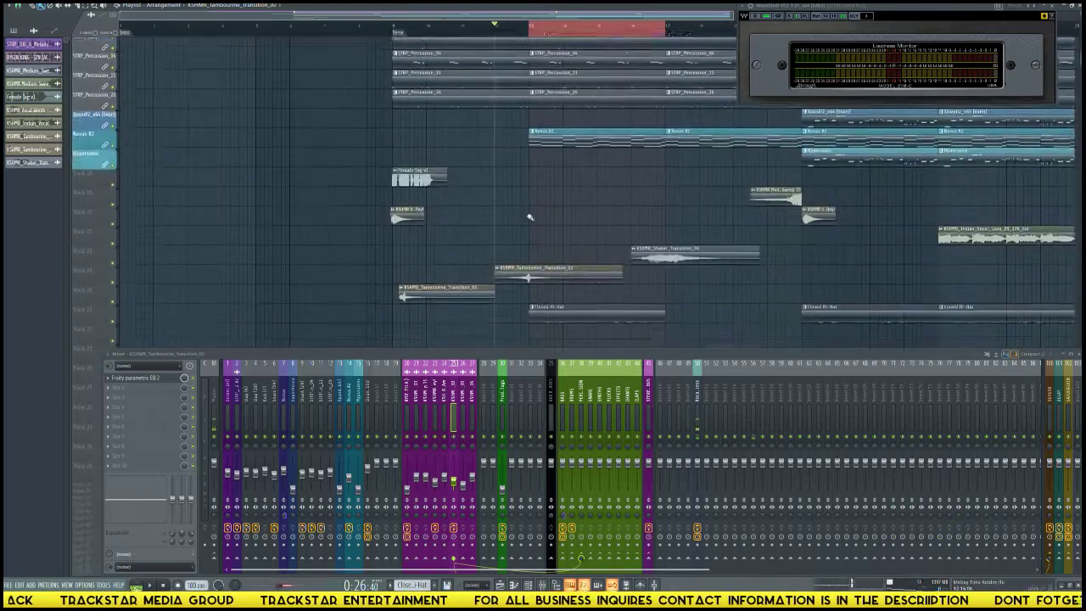
scroll(517, 195, "down", 3)
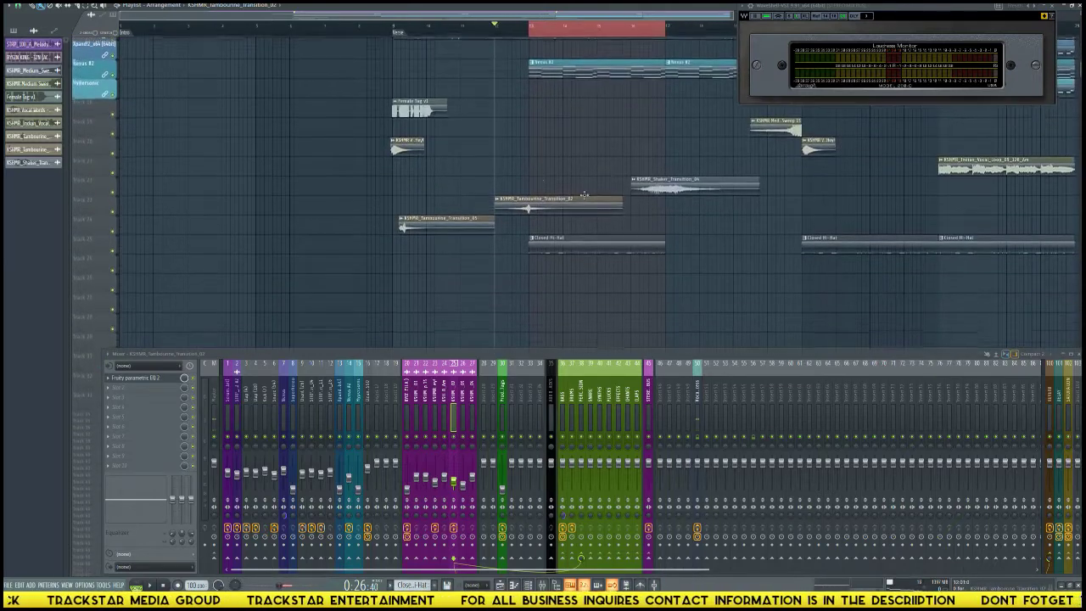
right_click(446, 133)
left_click(458, 214)
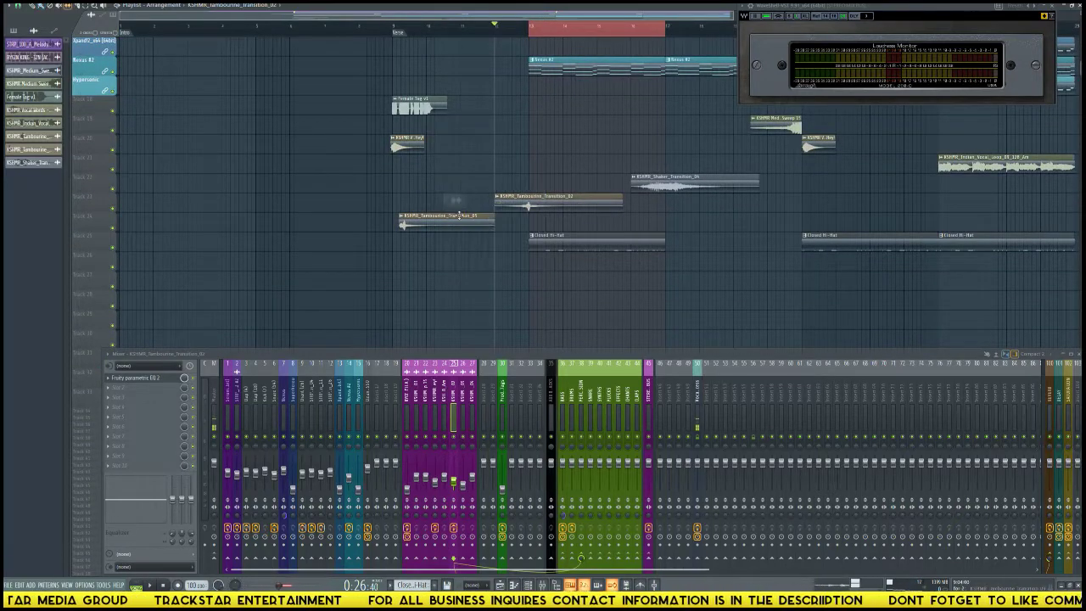
right_click(480, 204)
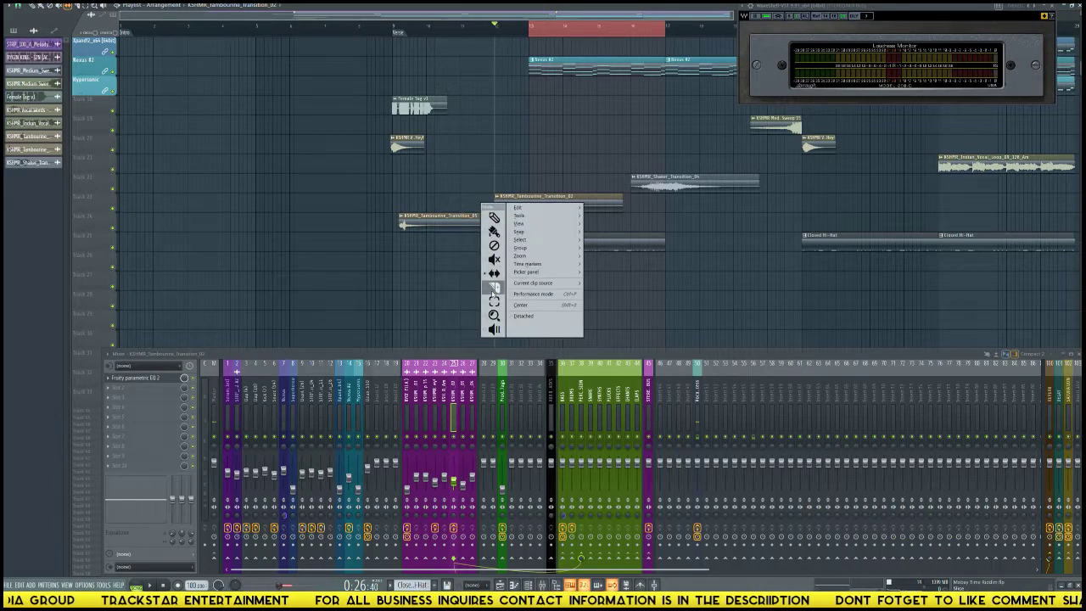
left_click(494, 288)
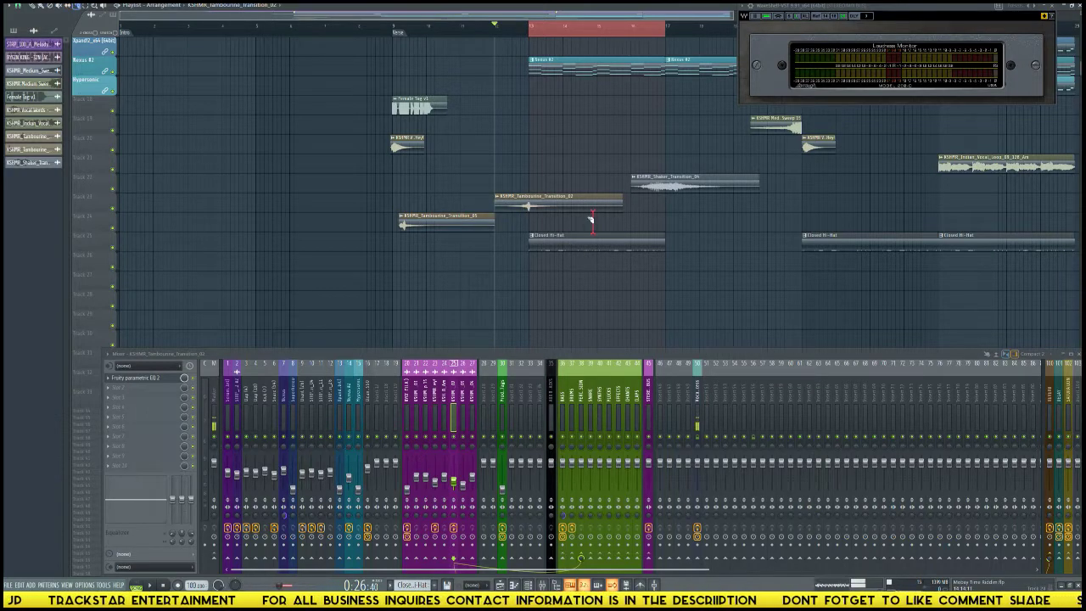
left_click_drag(568, 190, 568, 188)
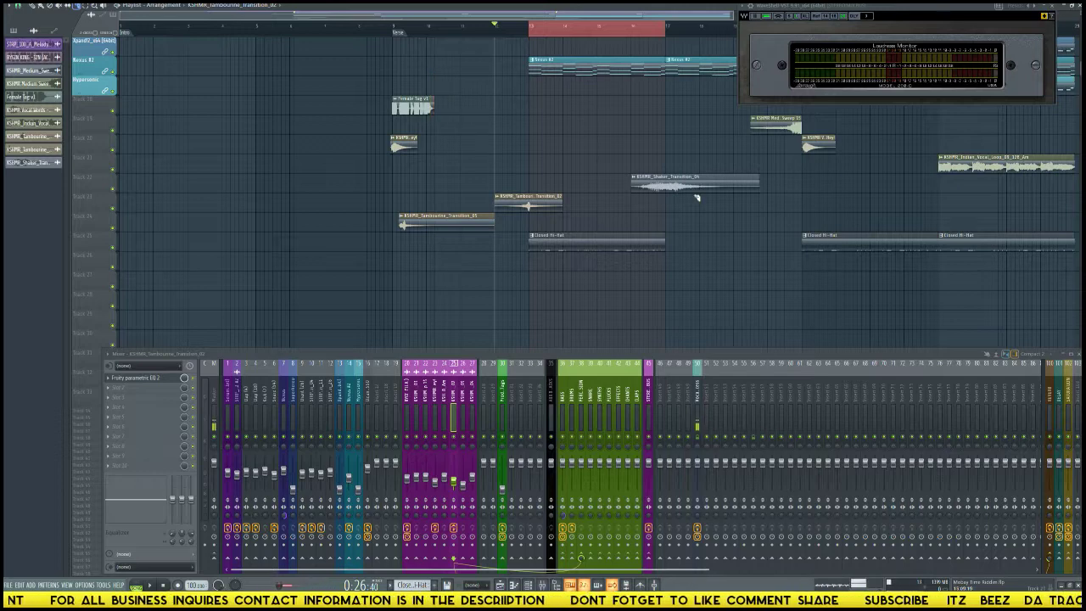
Play the arrangement from the start of the KSHMR_Tambourine_Transition_02 clip to check the shortened clips in the mix.
scroll(848, 170, "down", 3)
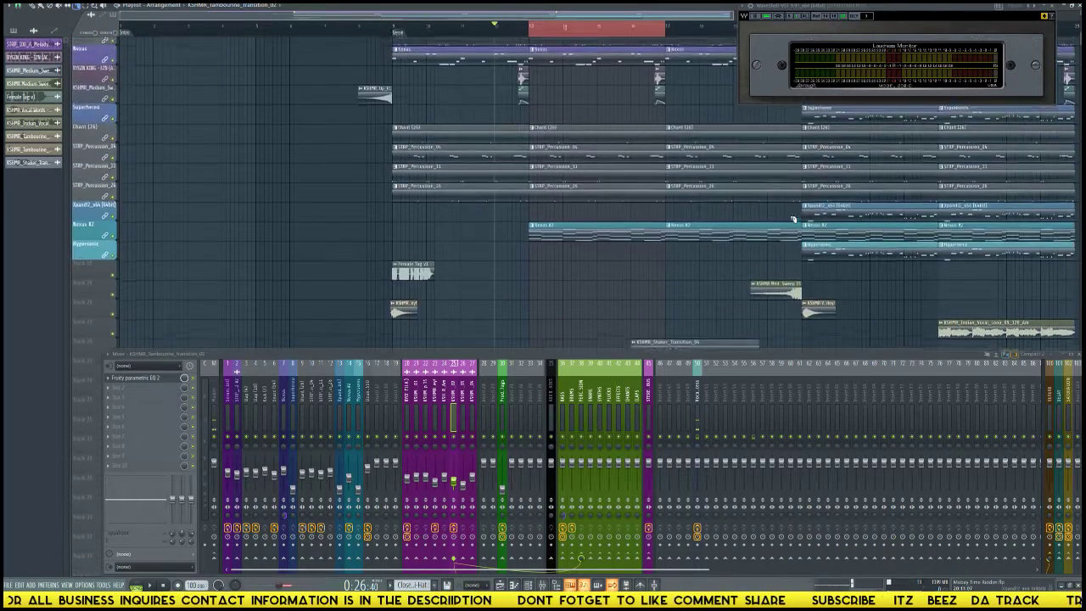
scroll(763, 195, "up", 3)
scroll(738, 205, "up", 1)
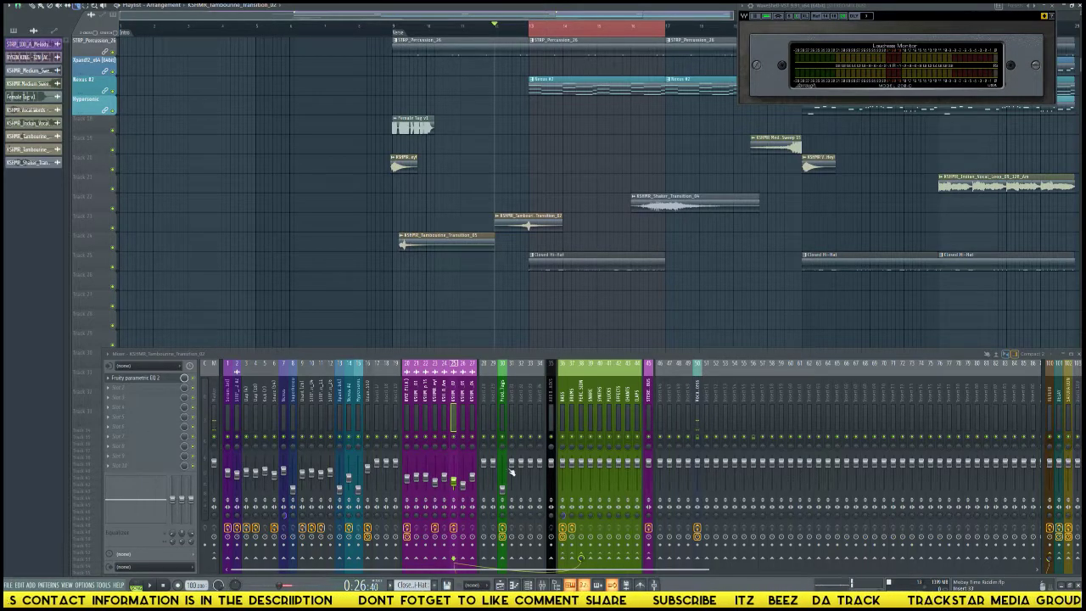
key("space")
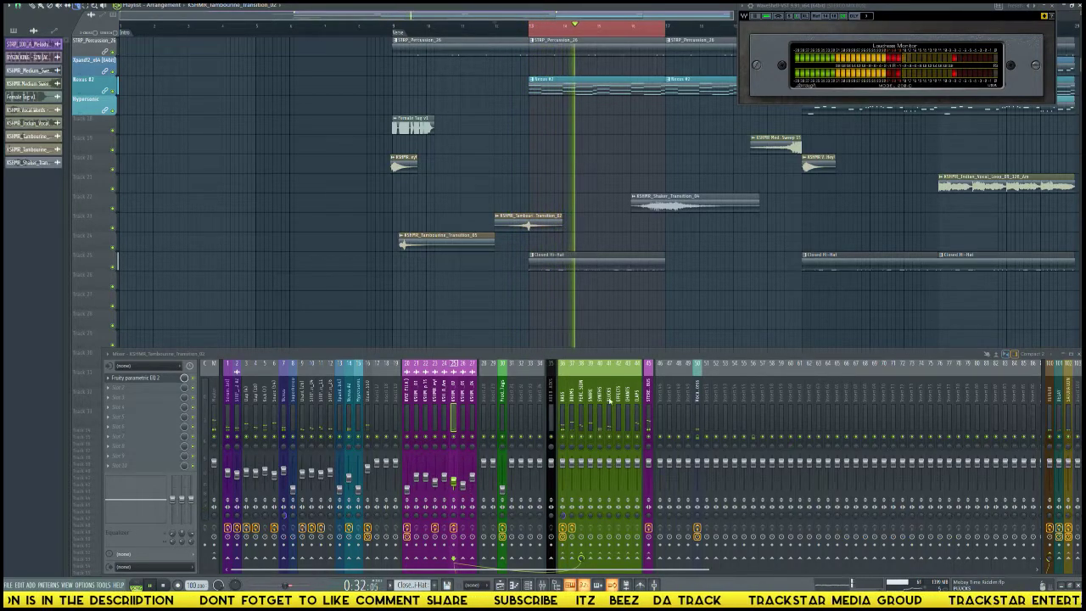
key("space")
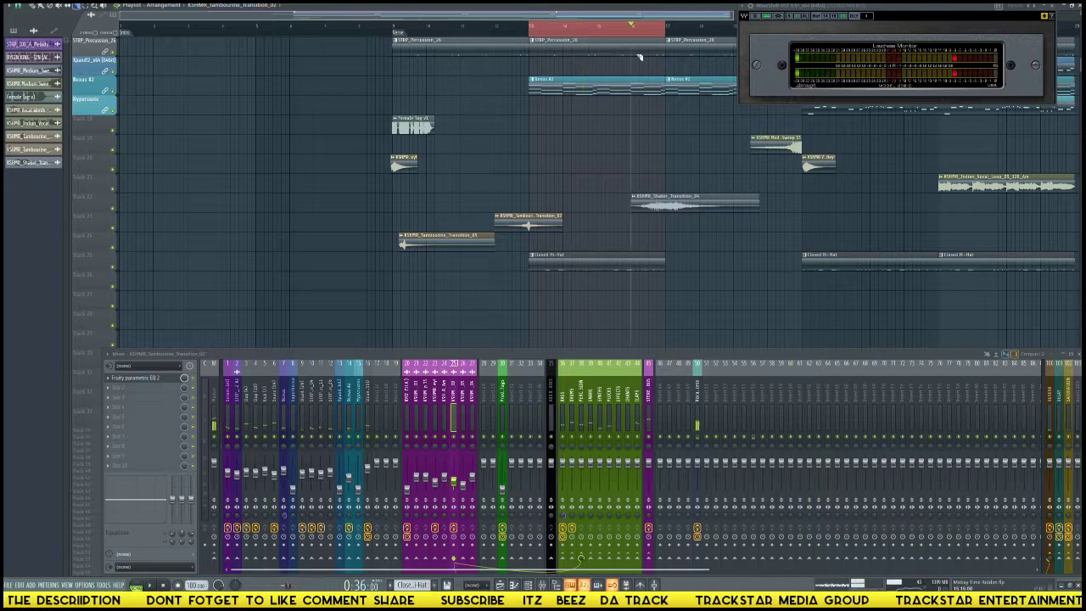
Clear the bar 13 time selection, switch to the paint tool, and audition the KSHMR_Shaker_Transition_04 clip from its start.
left_click(645, 101)
key("space")
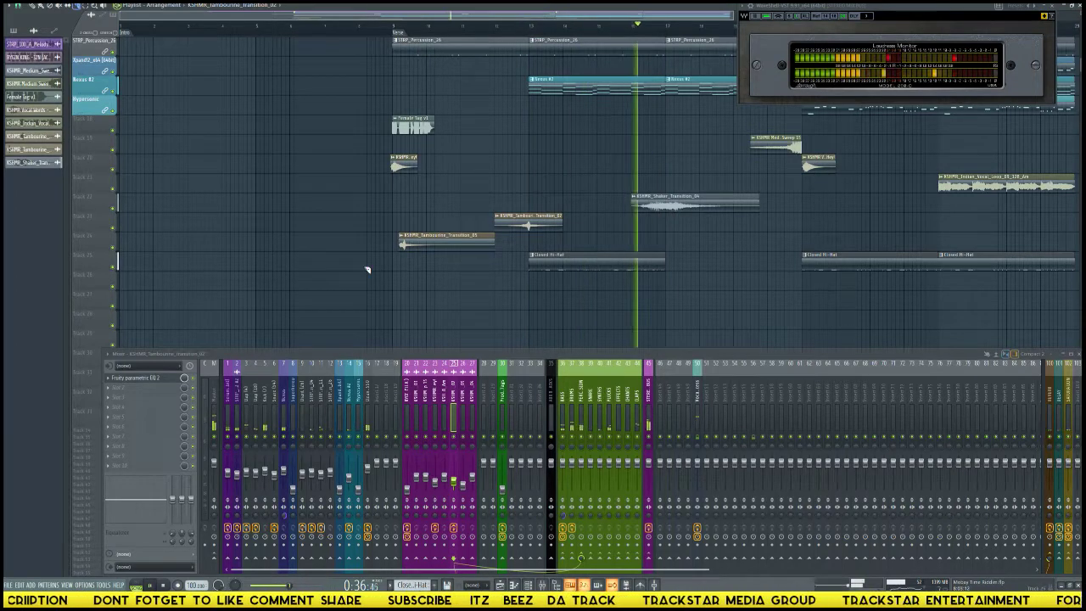
right_click(306, 243)
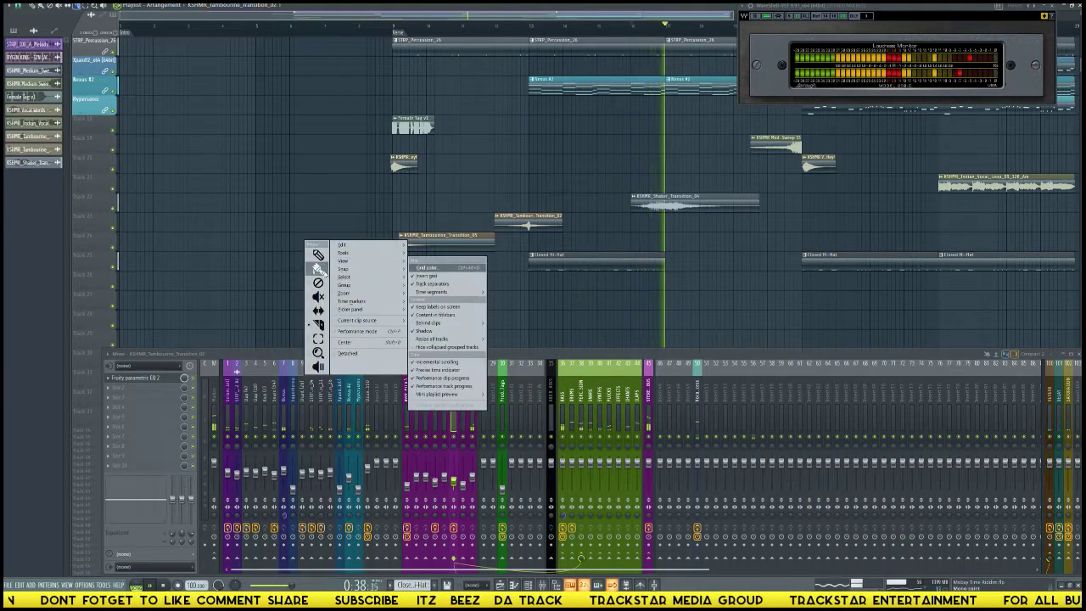
left_click(318, 269)
key("space")
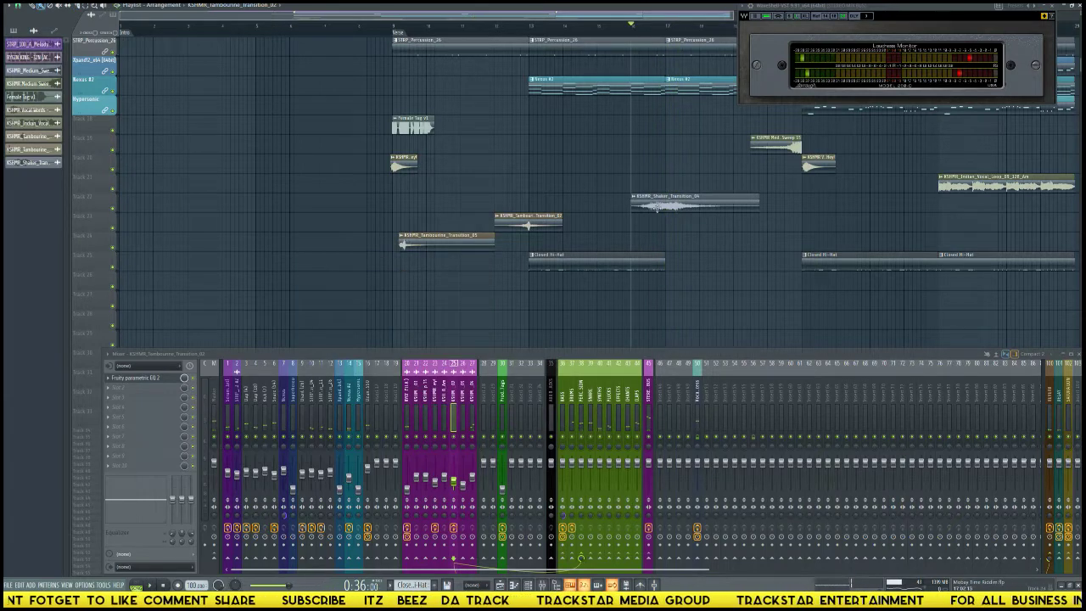
key("space")
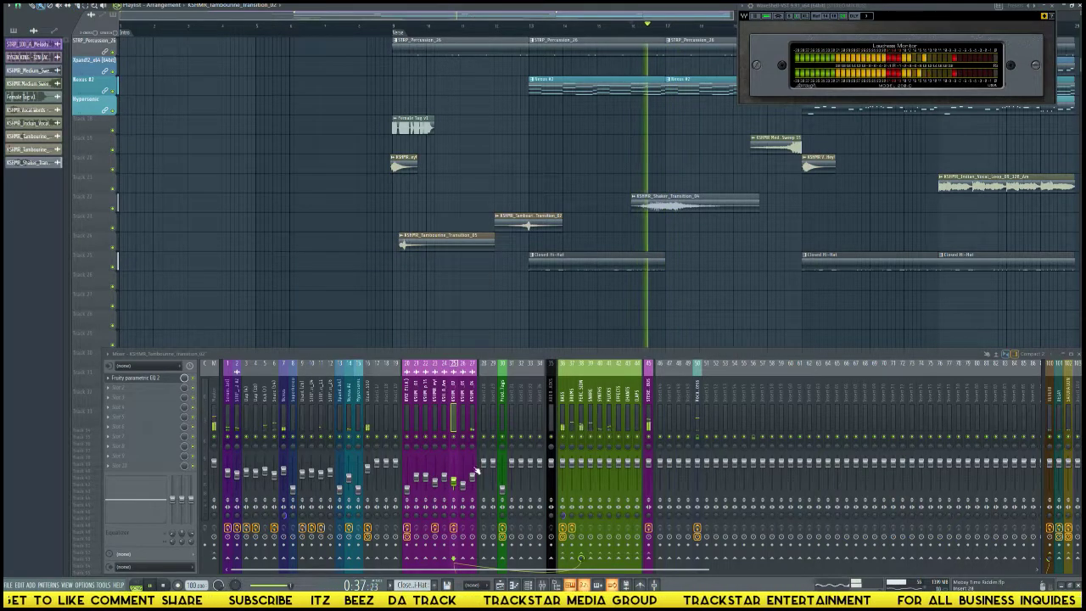
key("space")
Add Fruity Parametric EQ 2 to the first effect slot of the KSHMR_Shaker_Transition_04 mixer track.
left_click(475, 428)
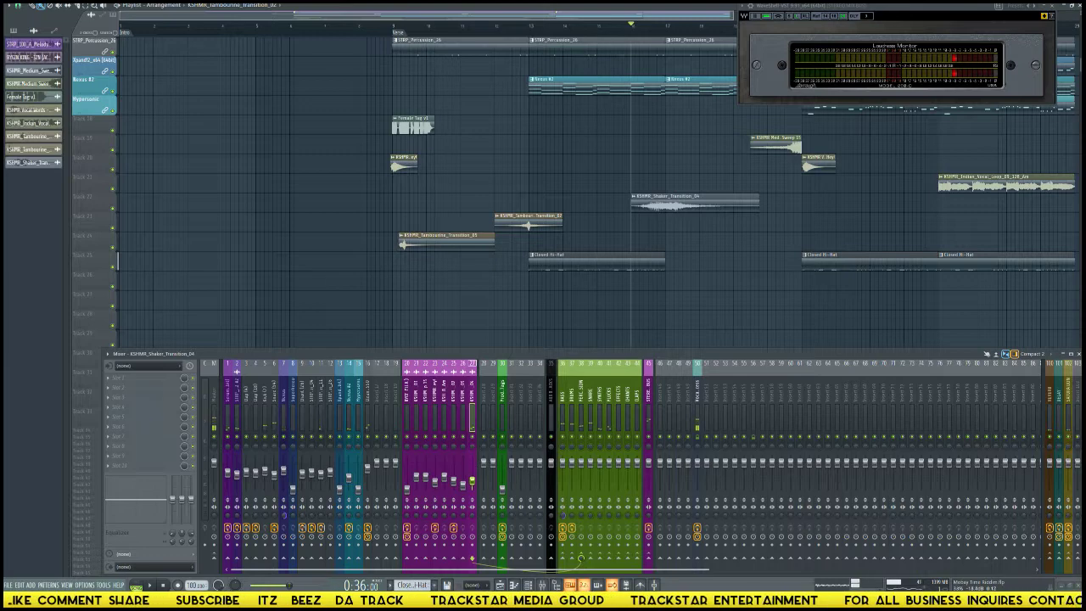
left_click(128, 380)
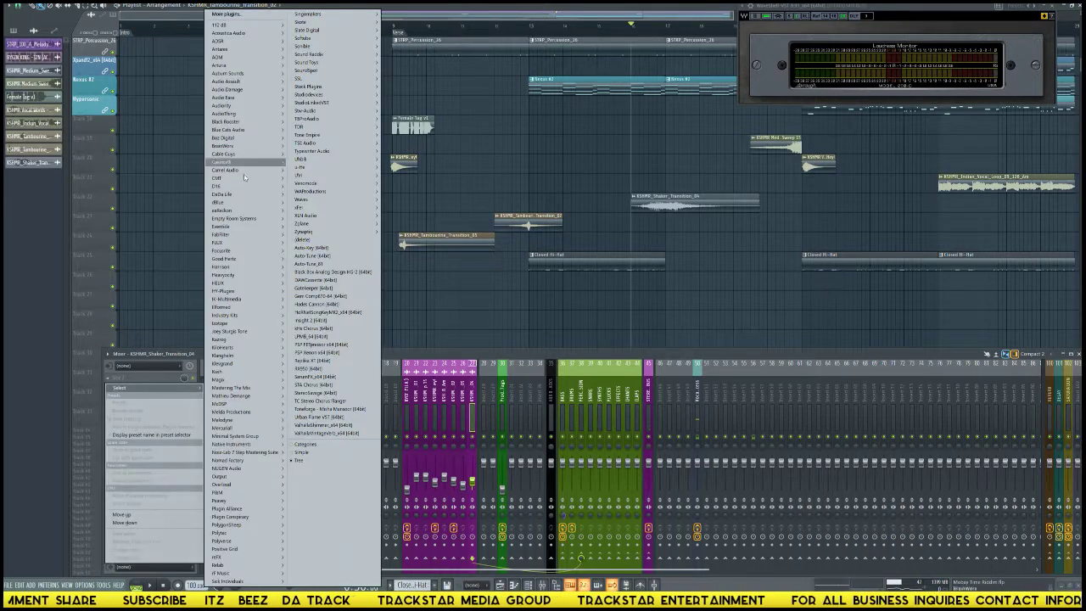
mouse_move(330, 93)
mouse_move(400, 98)
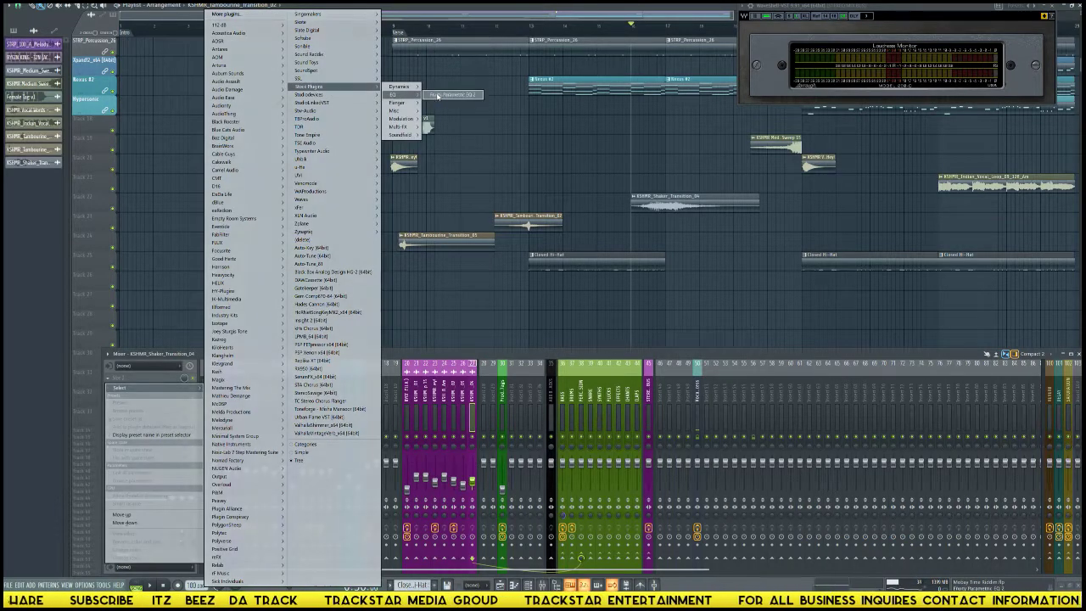
left_click(442, 96)
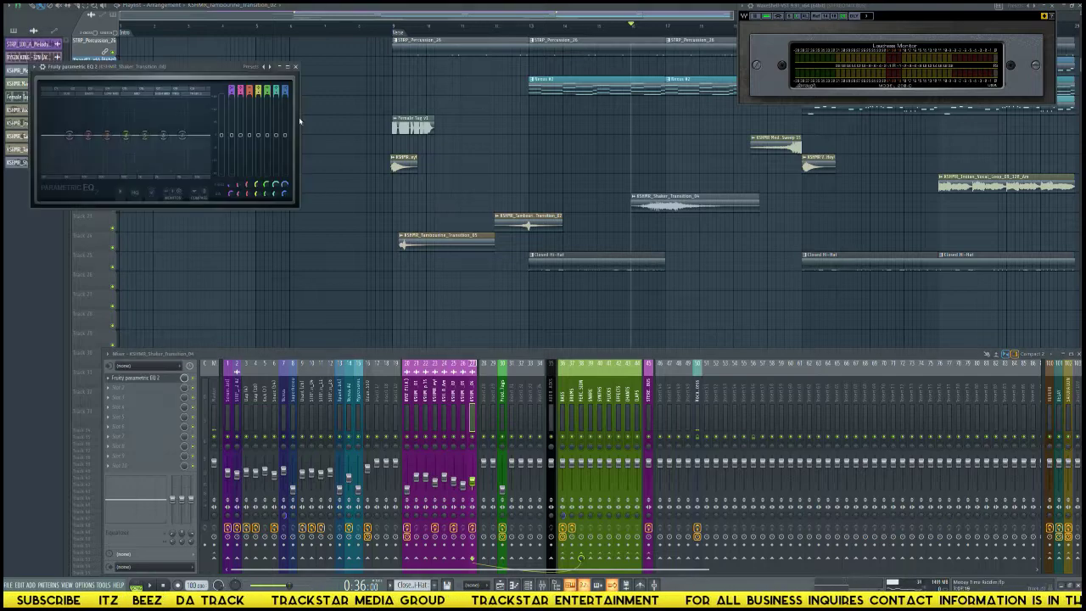
Shape the Shaker_Transition_04 EQ with a low cut on band 1 and a slight mid dip, and play the clip.
left_click_drag(216, 71, 373, 99)
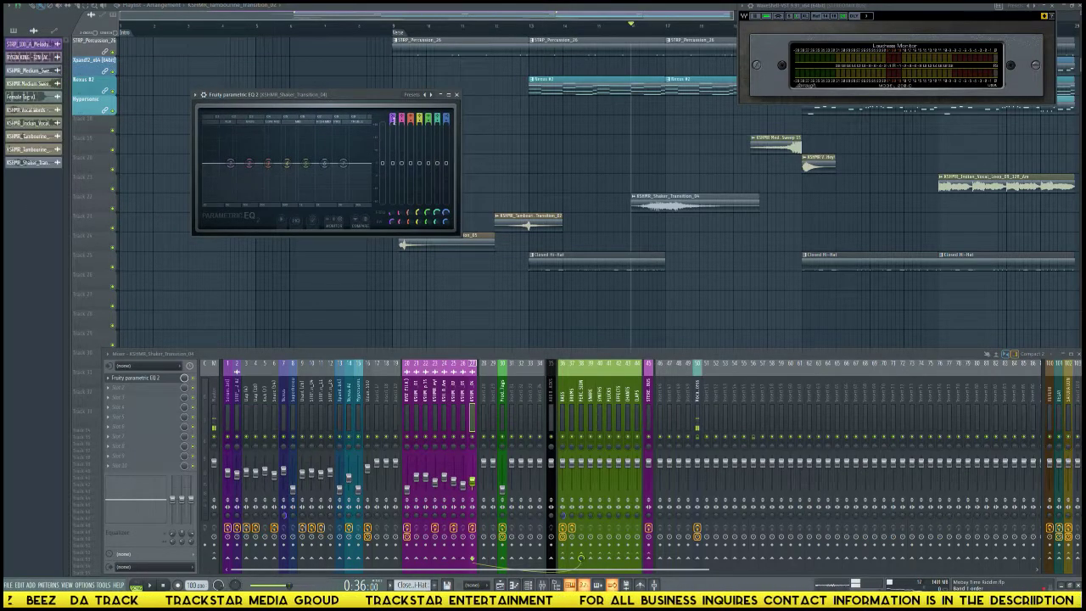
left_click_drag(393, 118, 393, 133)
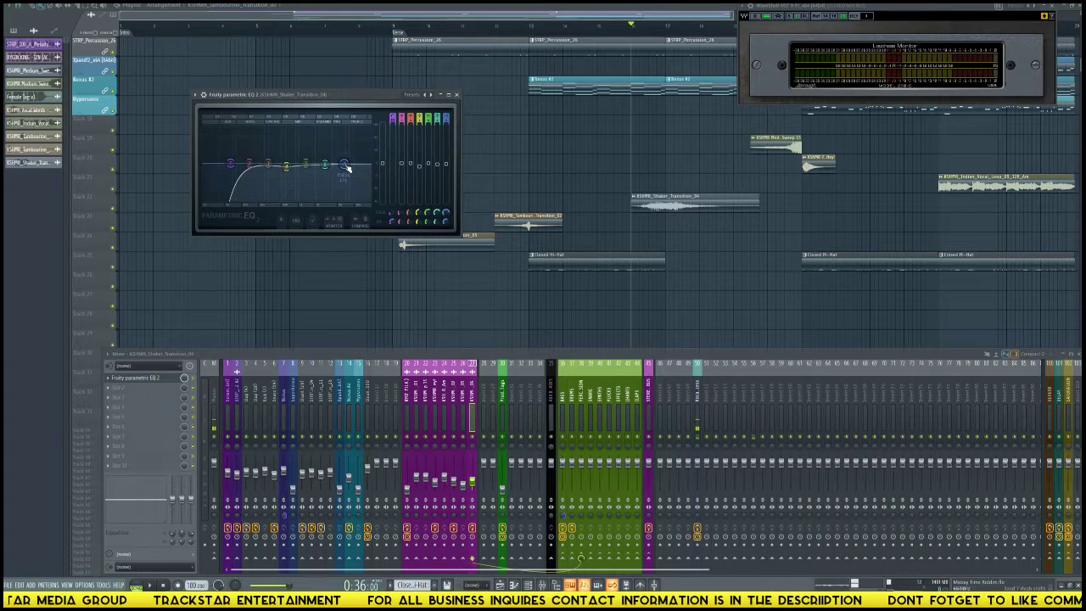
key("space")
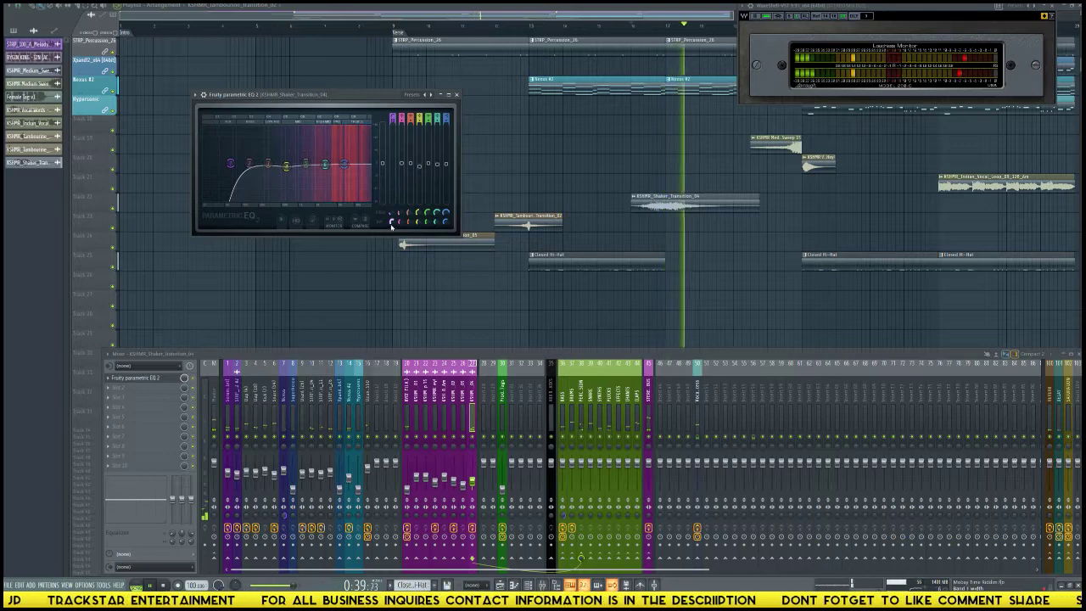
Add FabFilter Pro-MB to the second effect slot of the KSHMR_Shaker_Transition_04 mixer track.
left_click(135, 386)
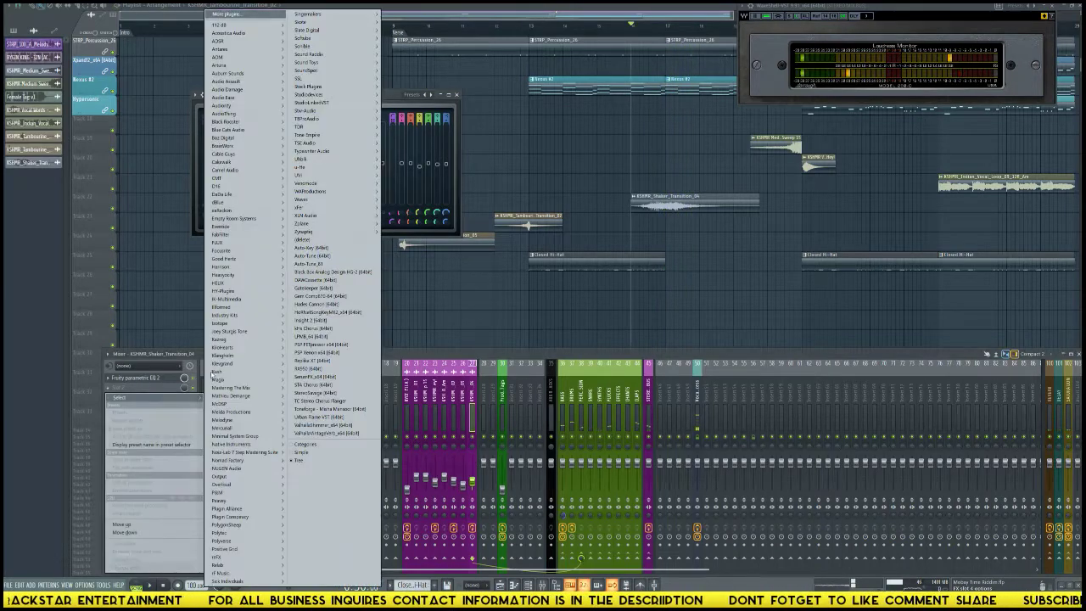
mouse_move(219, 202)
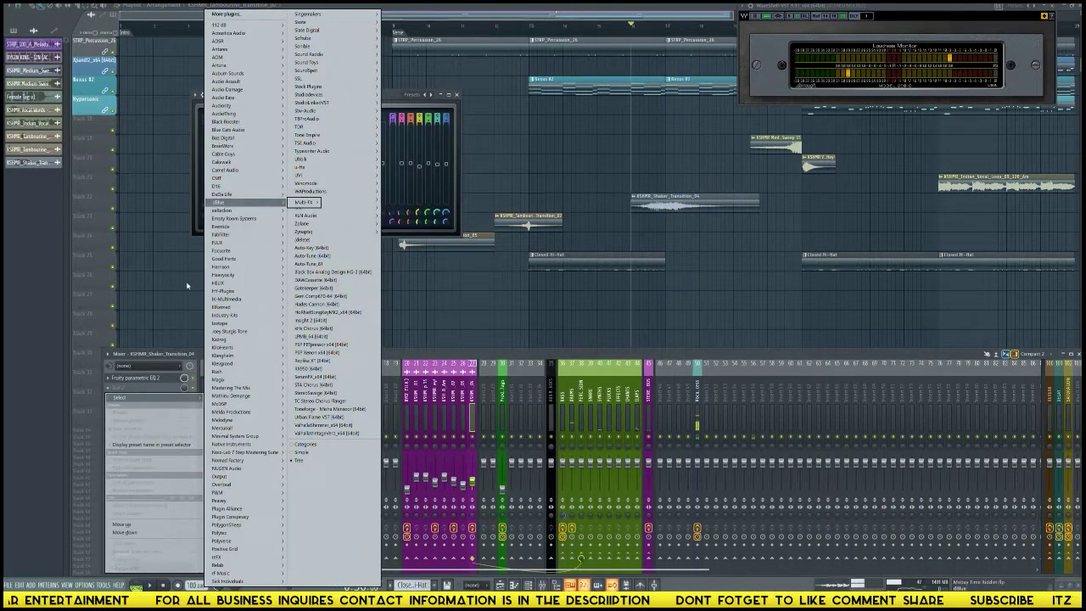
mouse_move(250, 234)
mouse_move(299, 244)
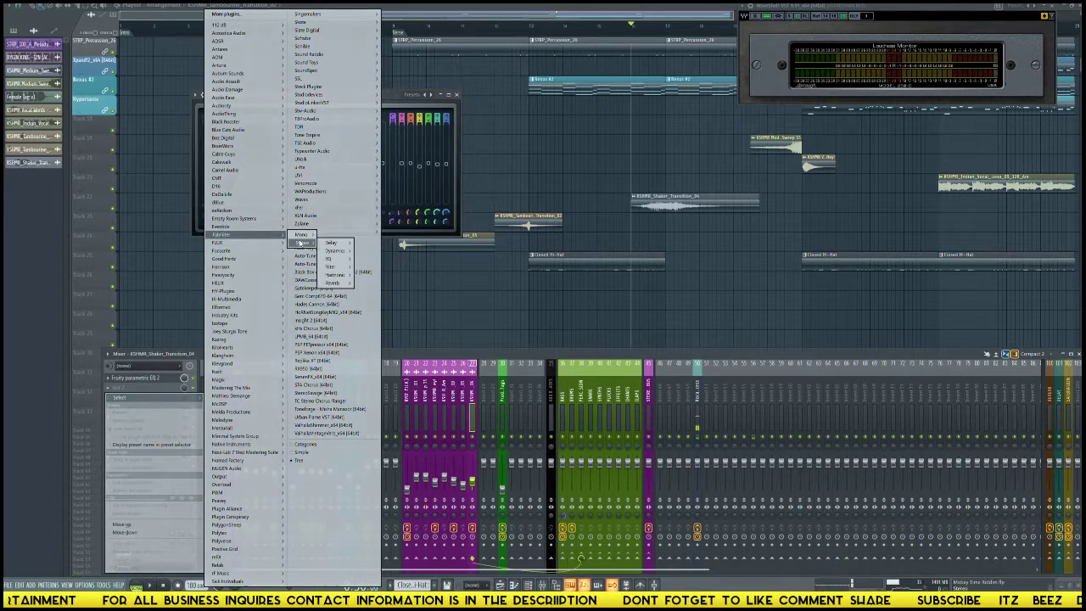
mouse_move(335, 250)
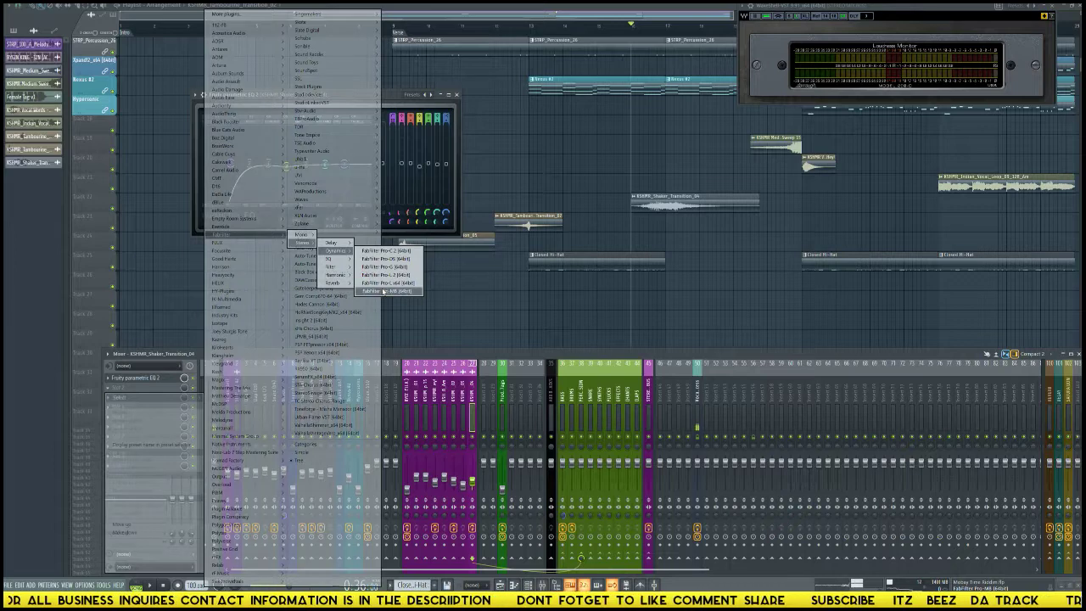
left_click(387, 291)
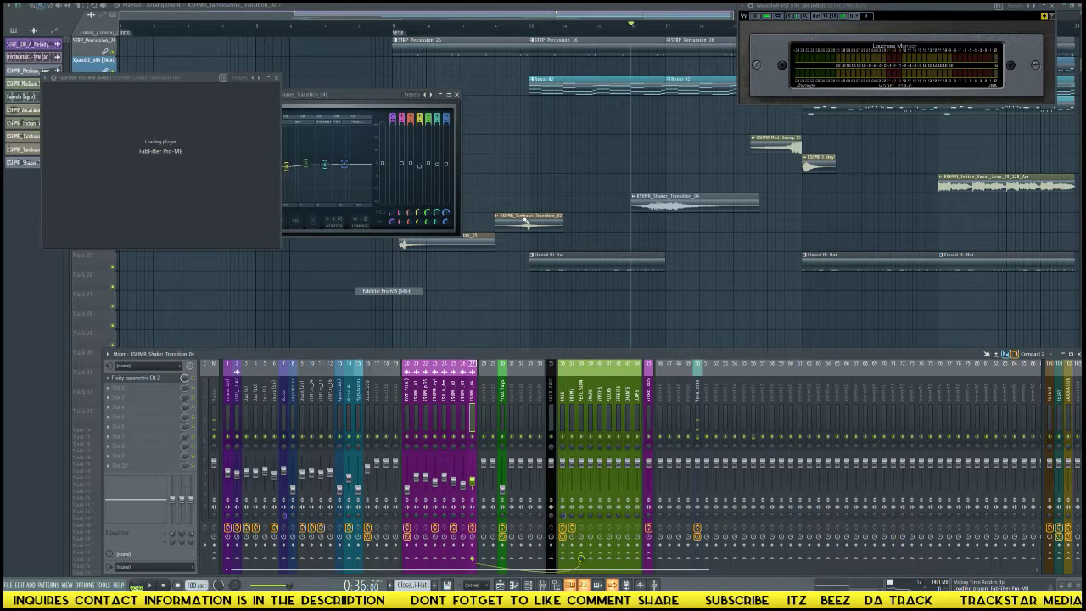
left_click_drag(180, 79, 295, 100)
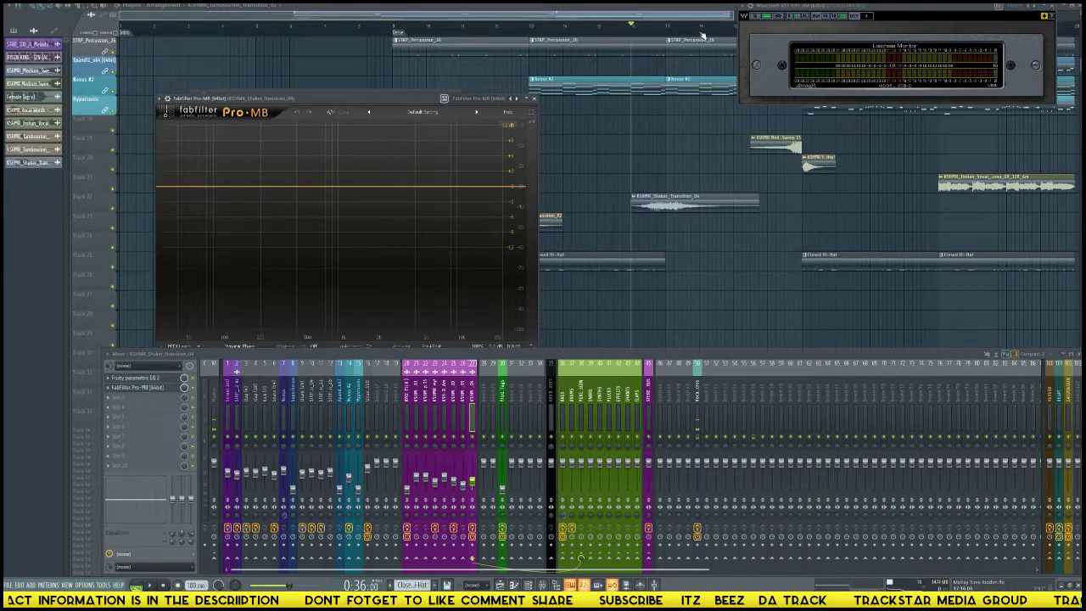
Select the time range from bar 16 to bar 18 for playback and open the KSHMR_Shaker_Transition_04 clip's channel settings.
right_click(702, 36)
left_click(706, 30)
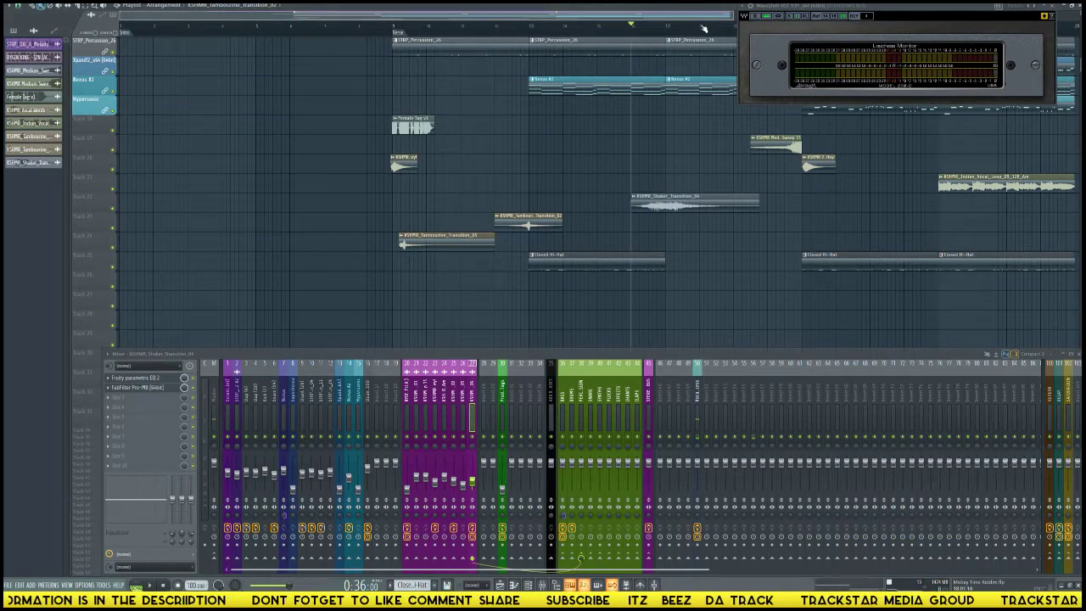
left_click_drag(703, 29, 653, 31)
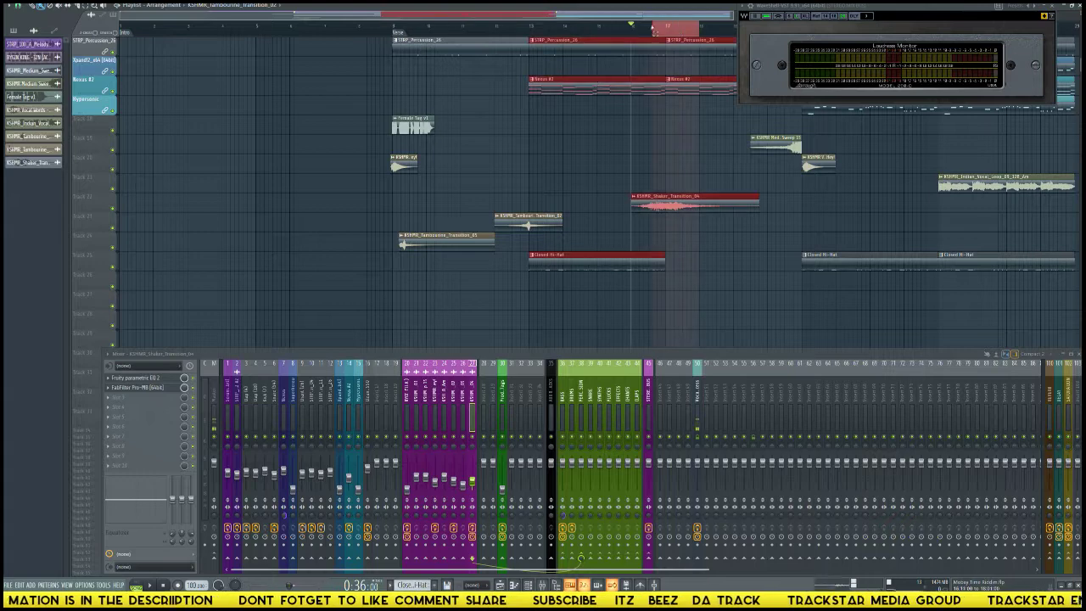
double_click(647, 207)
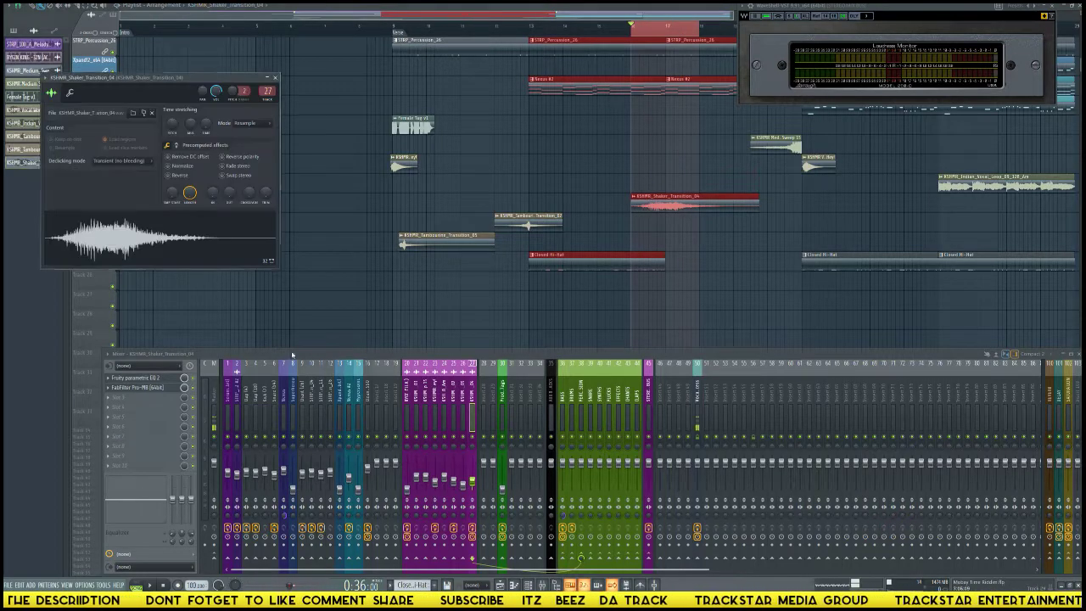
Open the shaker track's Pro-MB at full-screen size and create four adjoining bands from the low mids up to the highs.
left_click(132, 388)
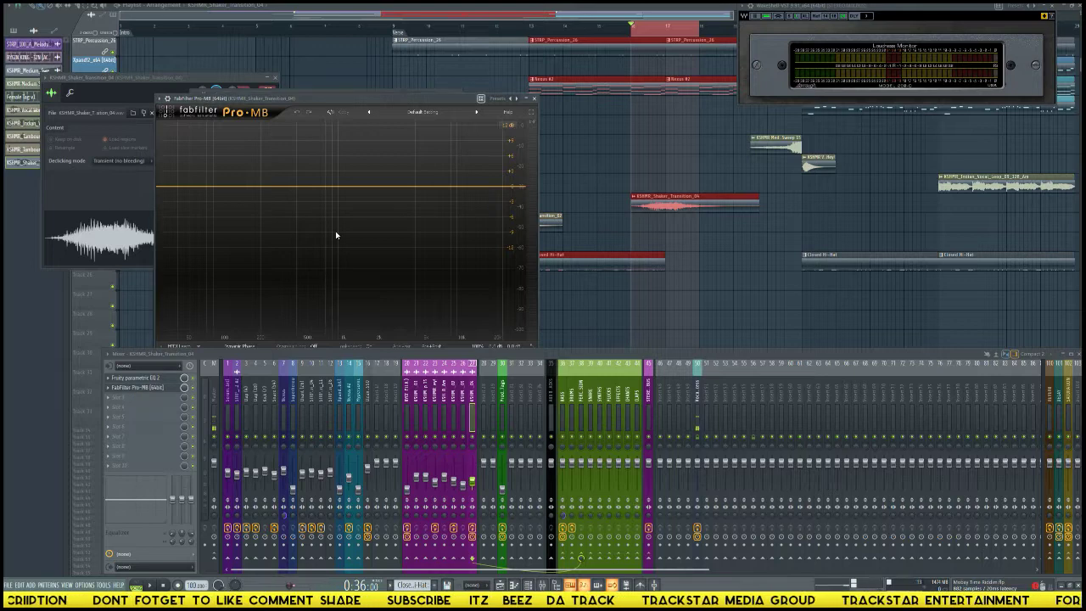
left_click_drag(394, 101, 494, 75)
left_click(632, 87)
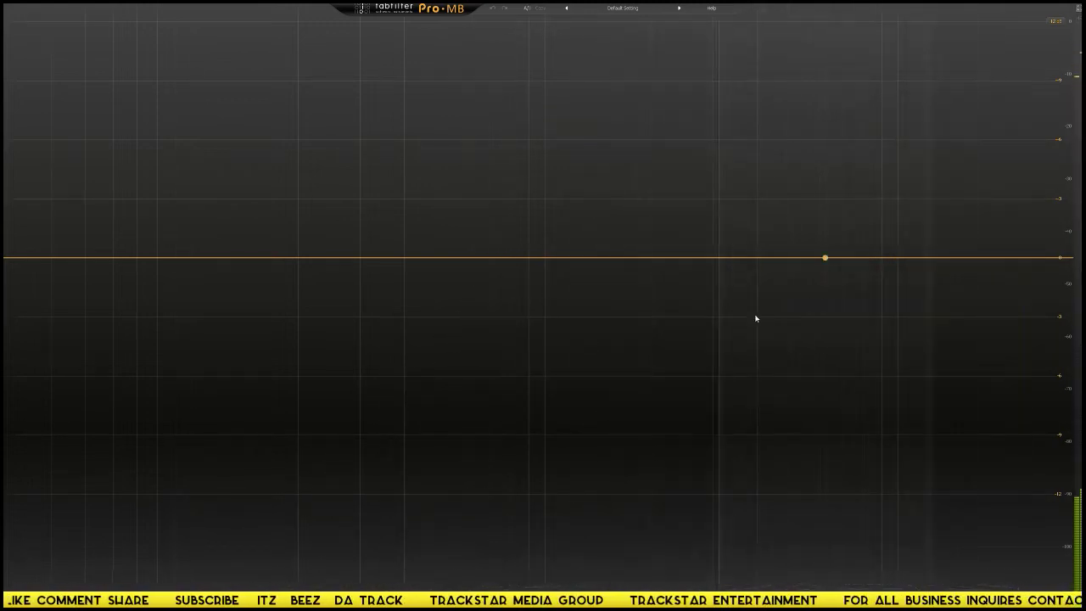
left_click(963, 259)
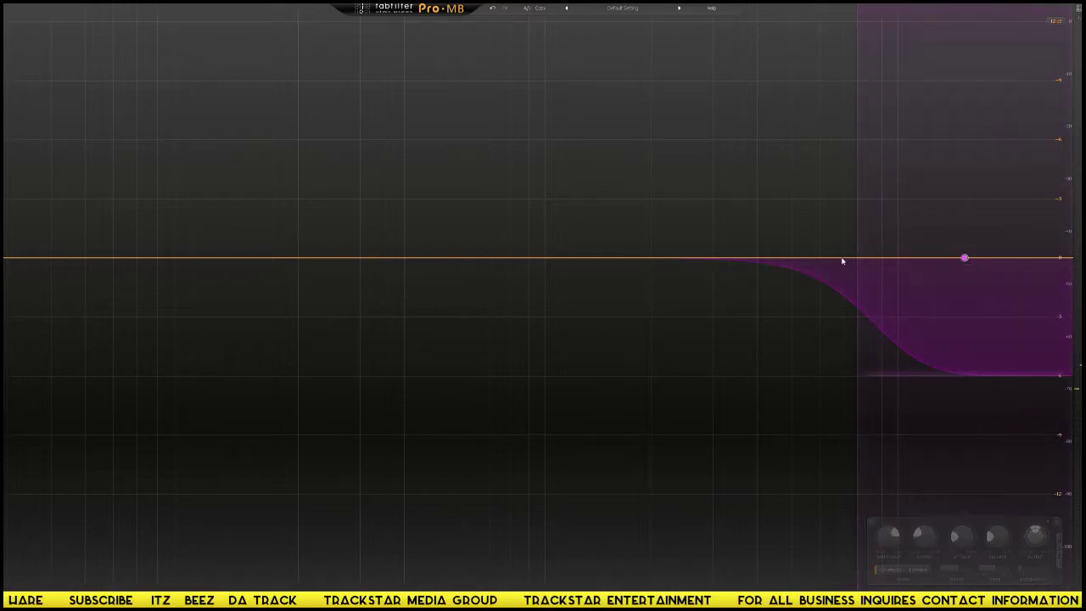
left_click(755, 258)
left_click_drag(754, 259, 826, 258)
left_click(618, 258)
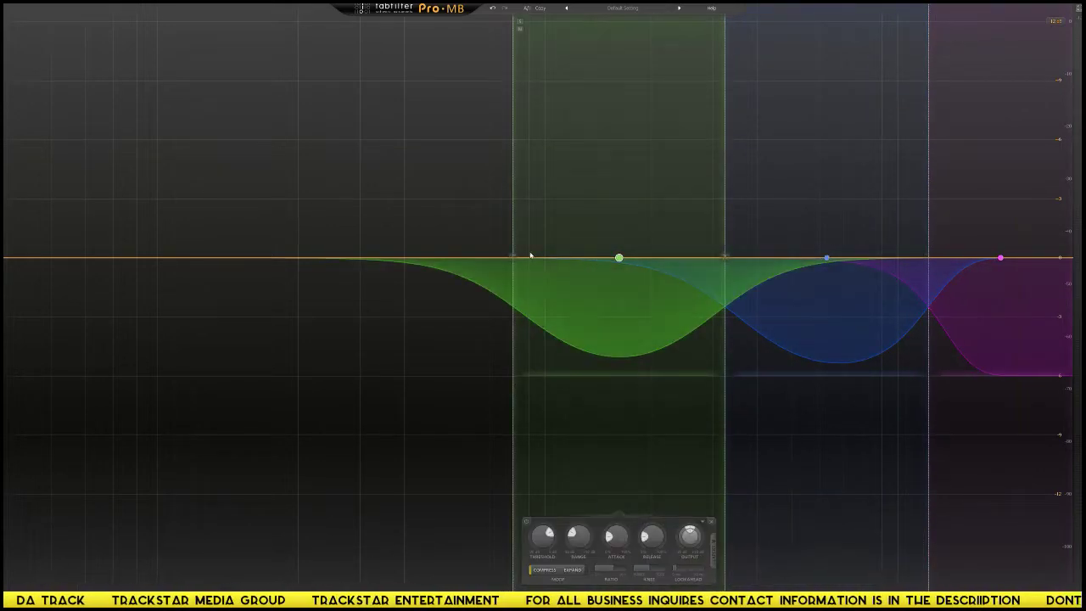
left_click(405, 258)
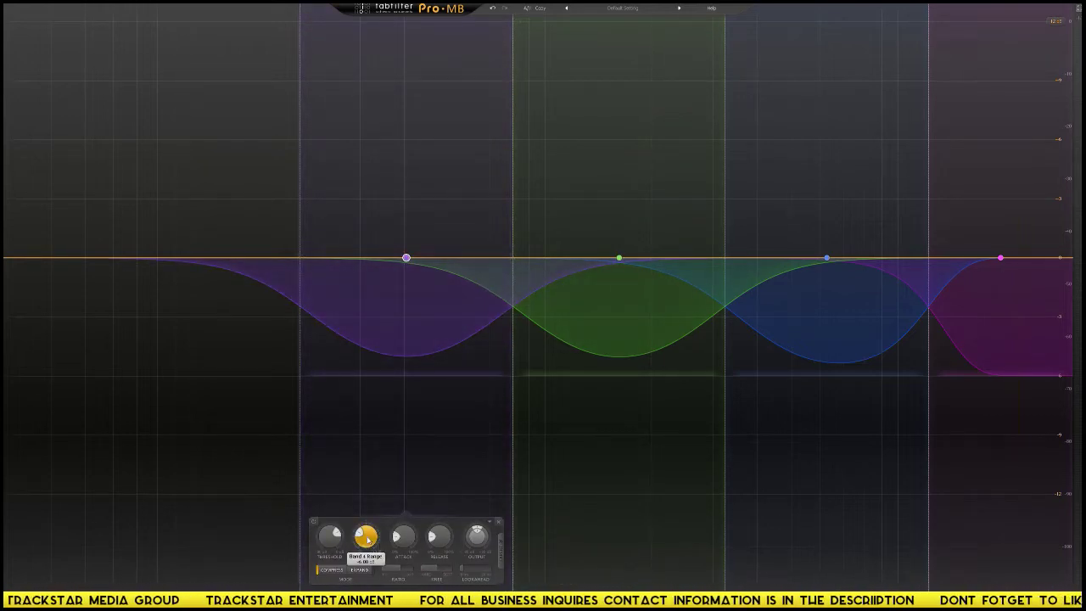
Set the range of all four Pro-MB bands to 0 dB, working from band 4 up to band 1.
left_click_drag(359, 536, 360, 509)
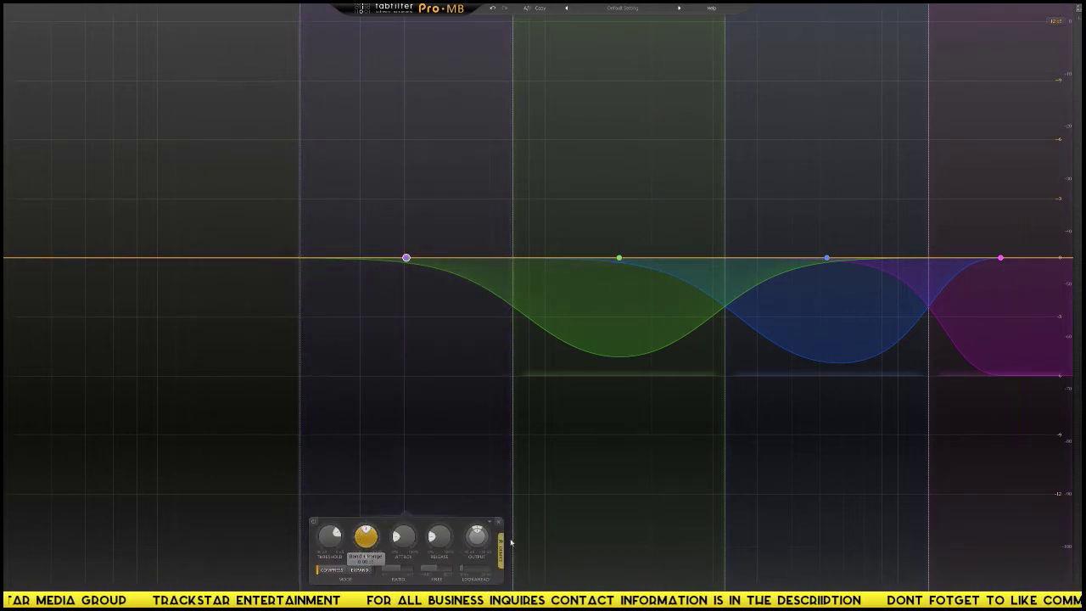
left_click(689, 329)
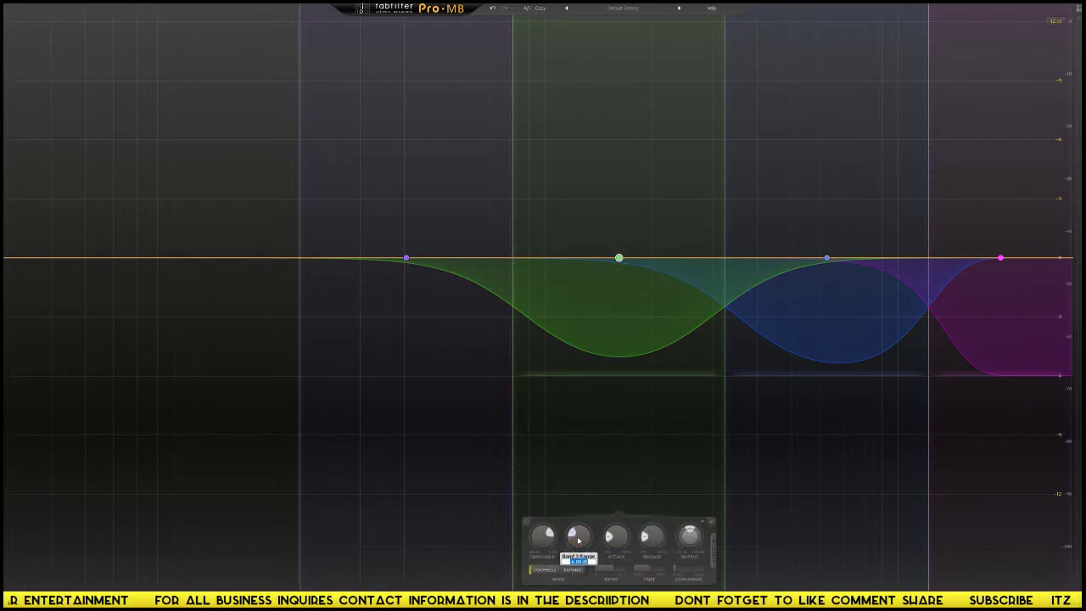
key("Return")
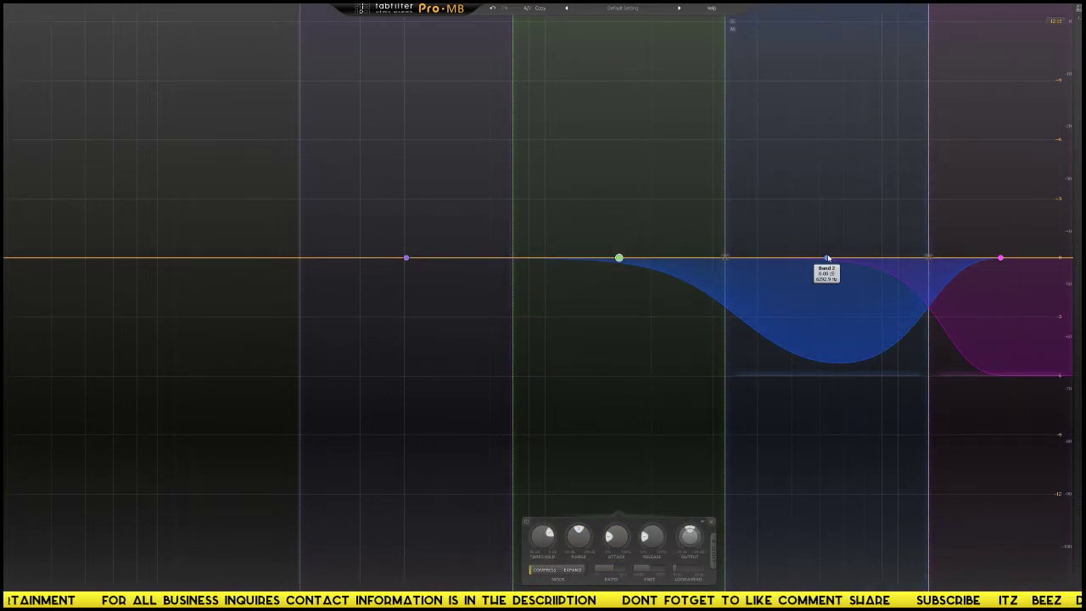
left_click(827, 258)
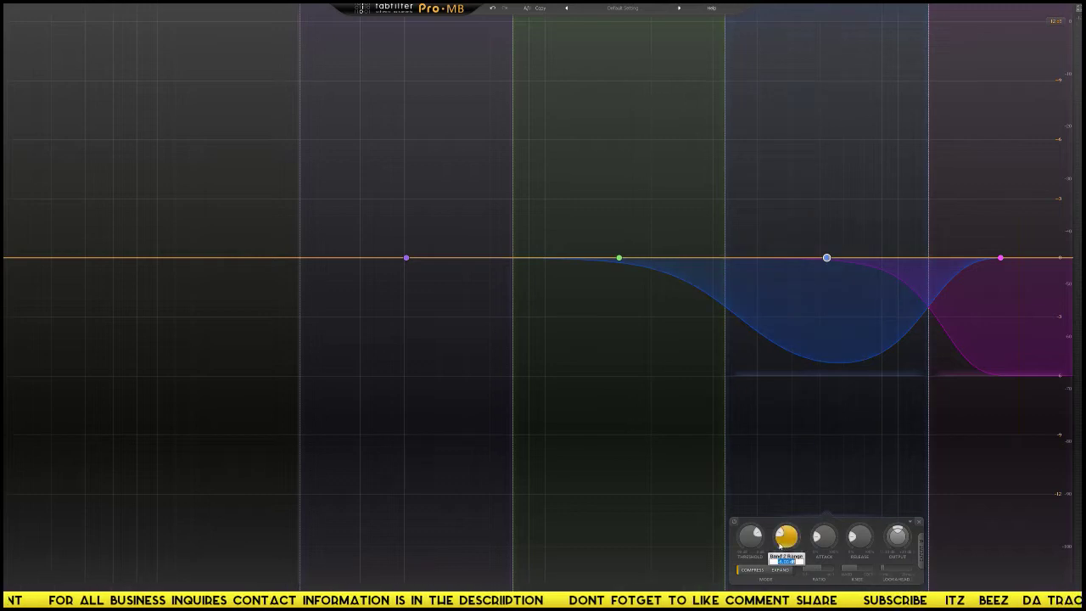
key("Return")
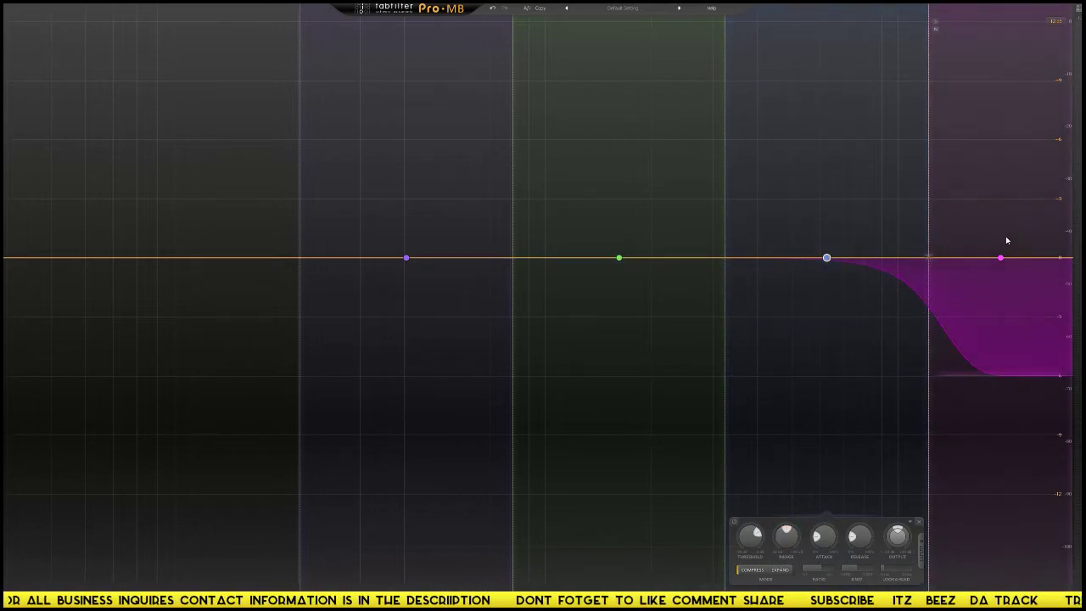
left_click(1001, 258)
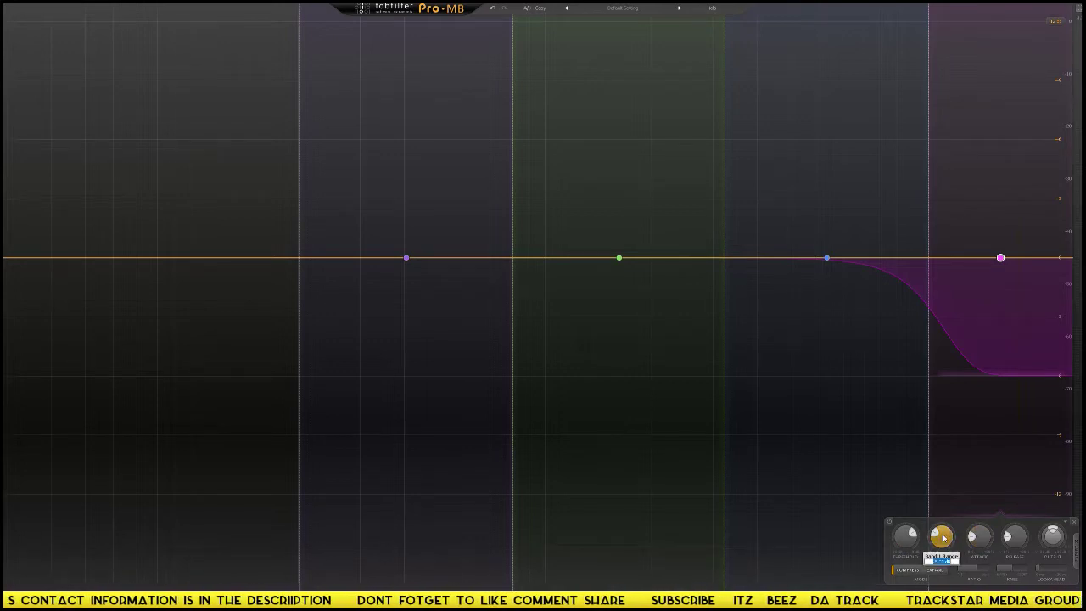
key("Return")
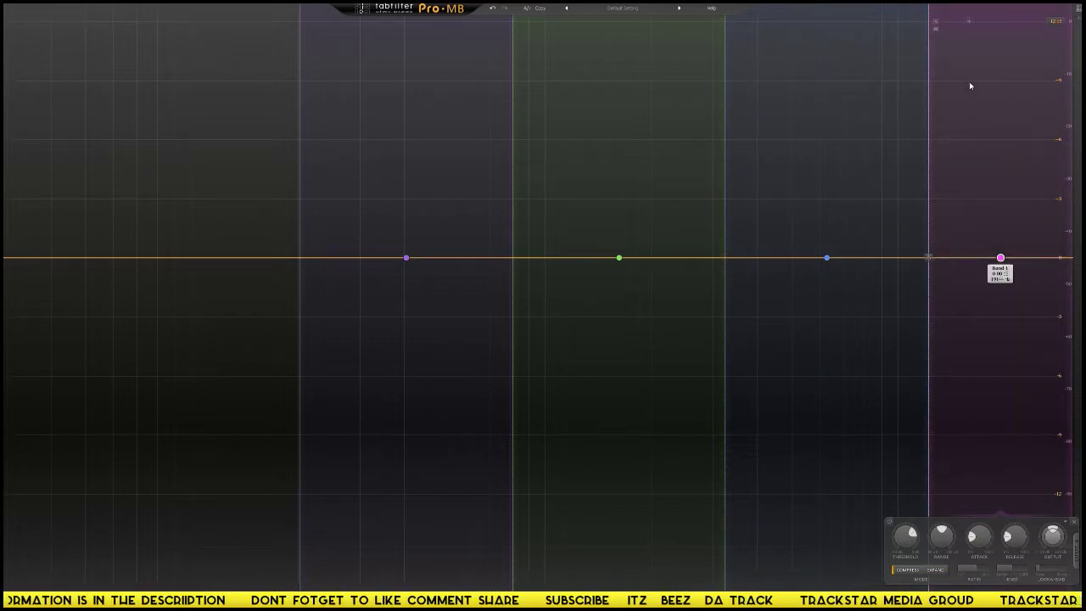
Solo band 1 while playing the shaker clip to hear its highs alone, and release the solo.
left_click(936, 24)
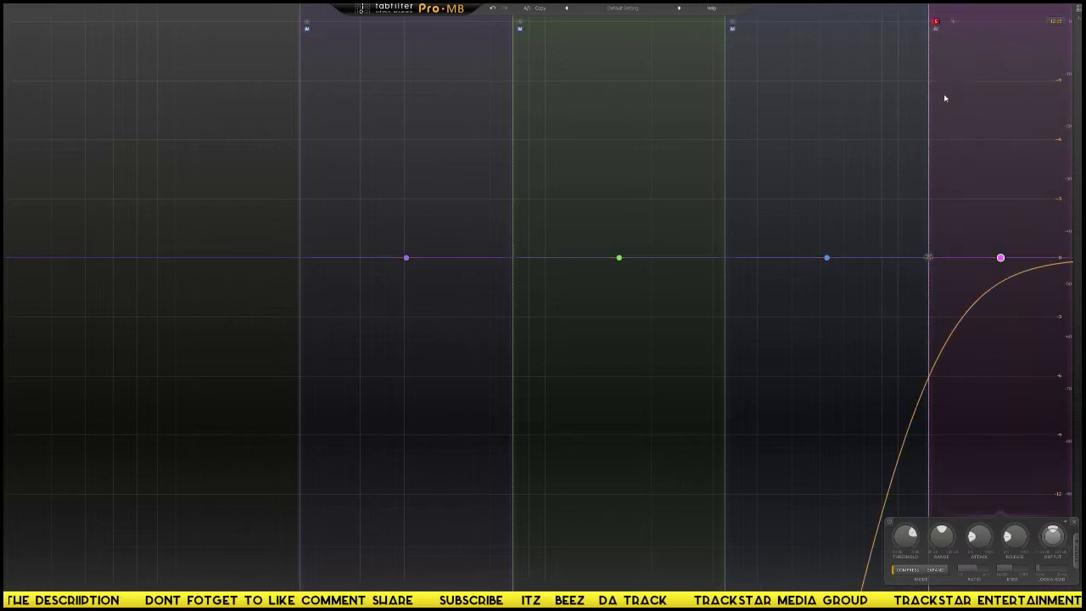
key("space")
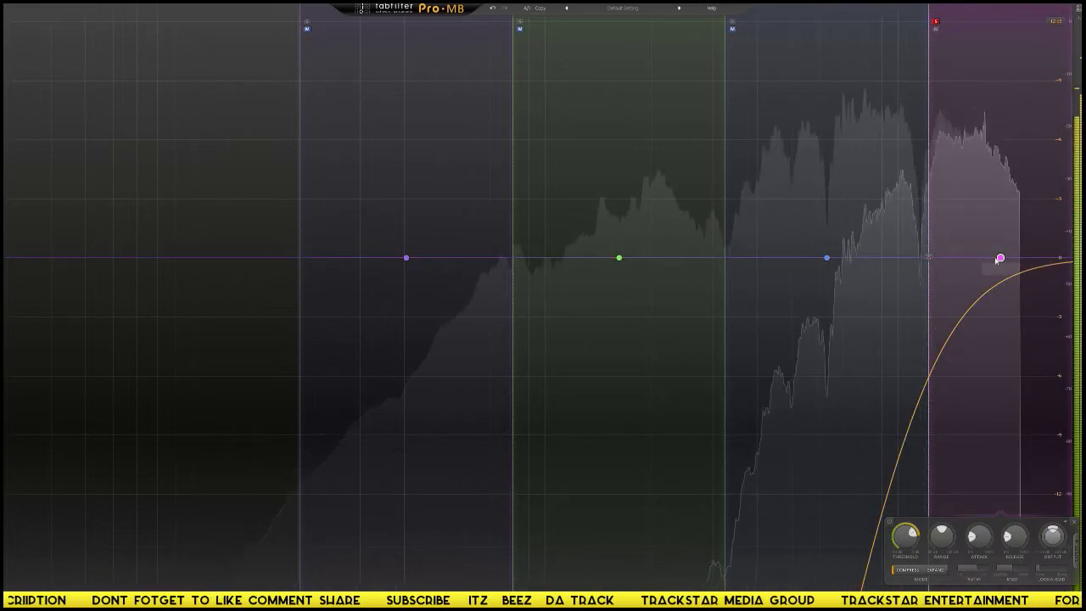
left_click(935, 23)
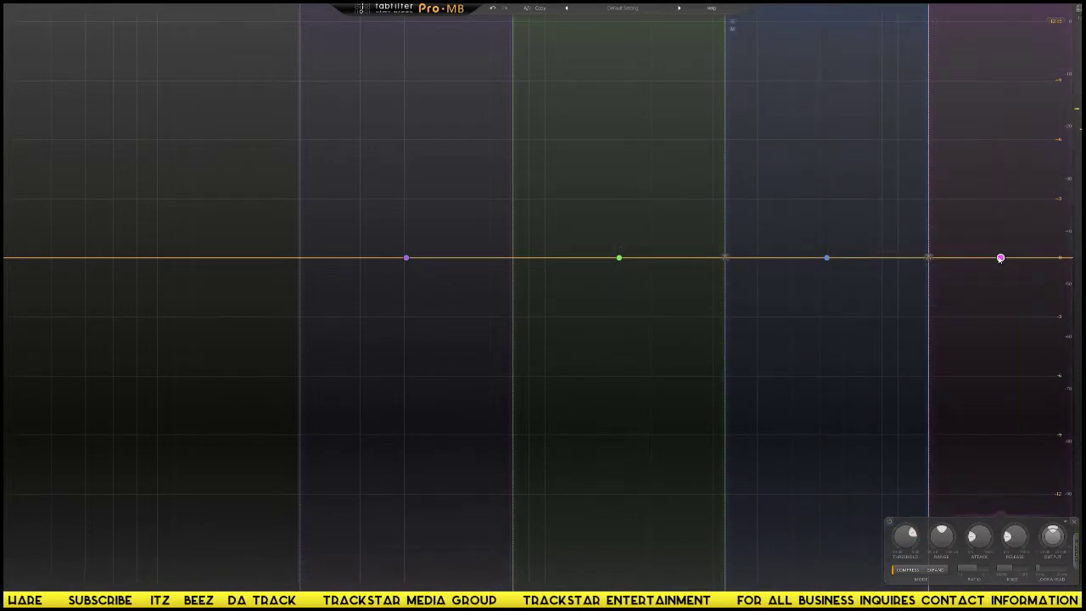
Move the crossover between bands 2 and 1 slightly higher and set band 1's range to about -3 dB.
left_click_drag(928, 257, 942, 258)
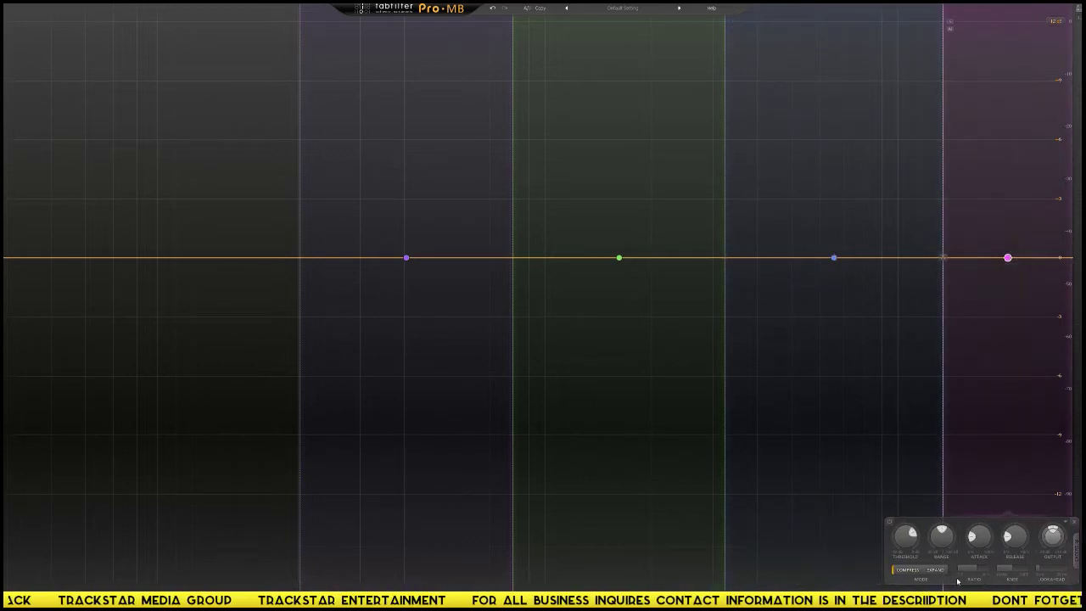
left_click_drag(940, 537, 939, 508)
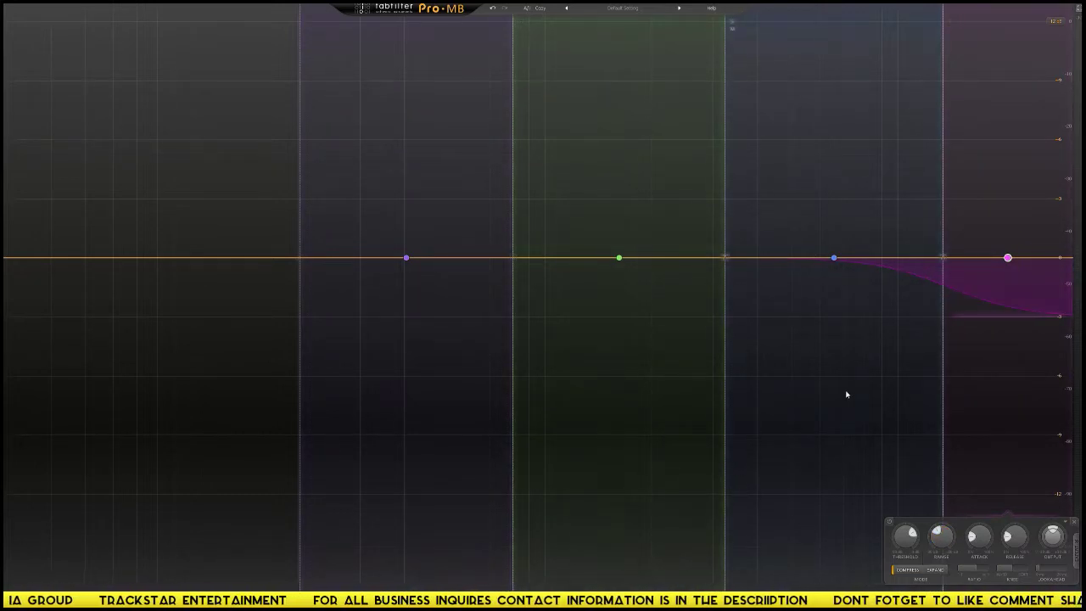
Try a range of about -10.5 dB on band 2 and reset it to 0 dB.
left_click(833, 257)
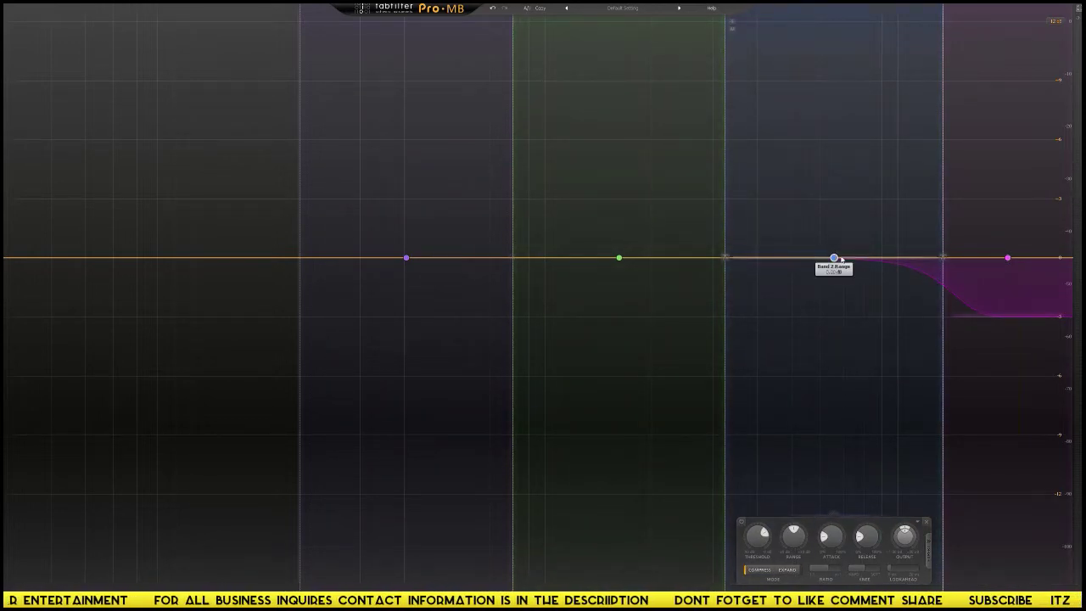
left_click_drag(793, 536, 793, 572)
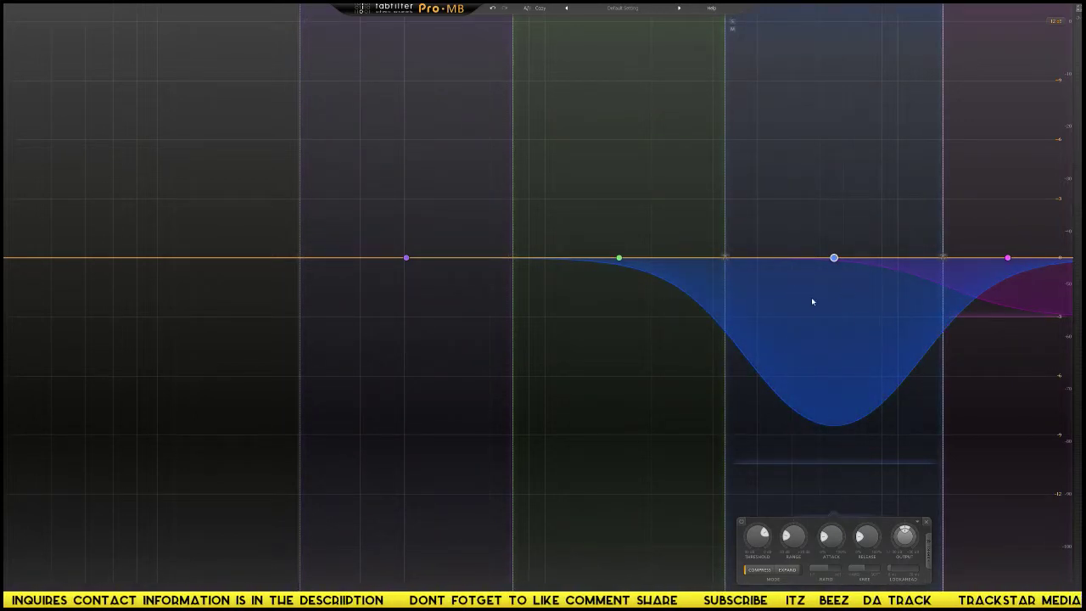
mouse_move(791, 542)
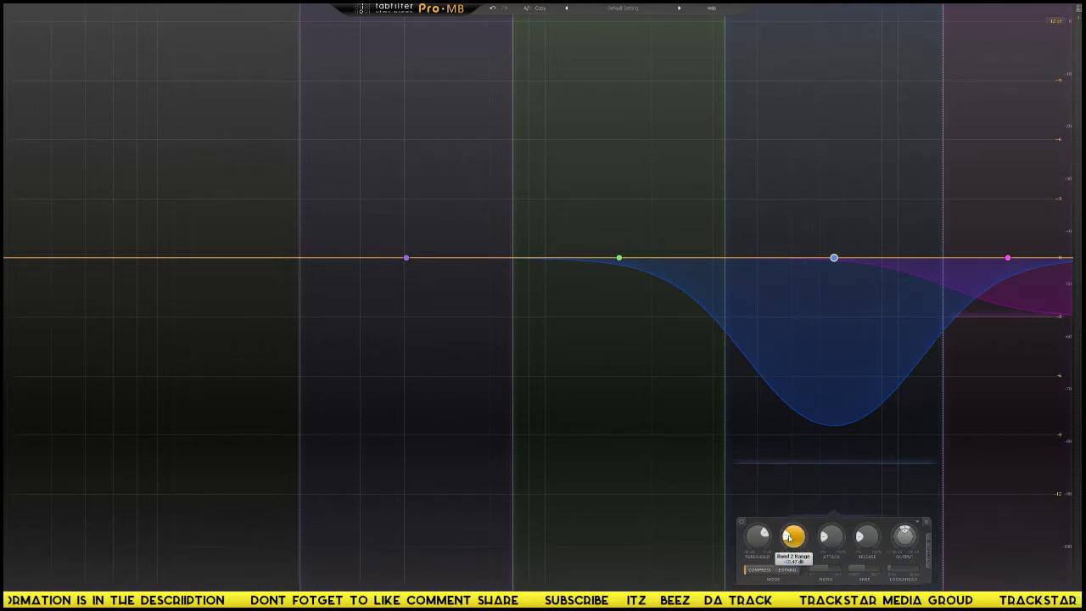
double_click(787, 538)
Set band 1's range to -1.5 dB and turn its attack and release down to their minimum.
left_click(1007, 258)
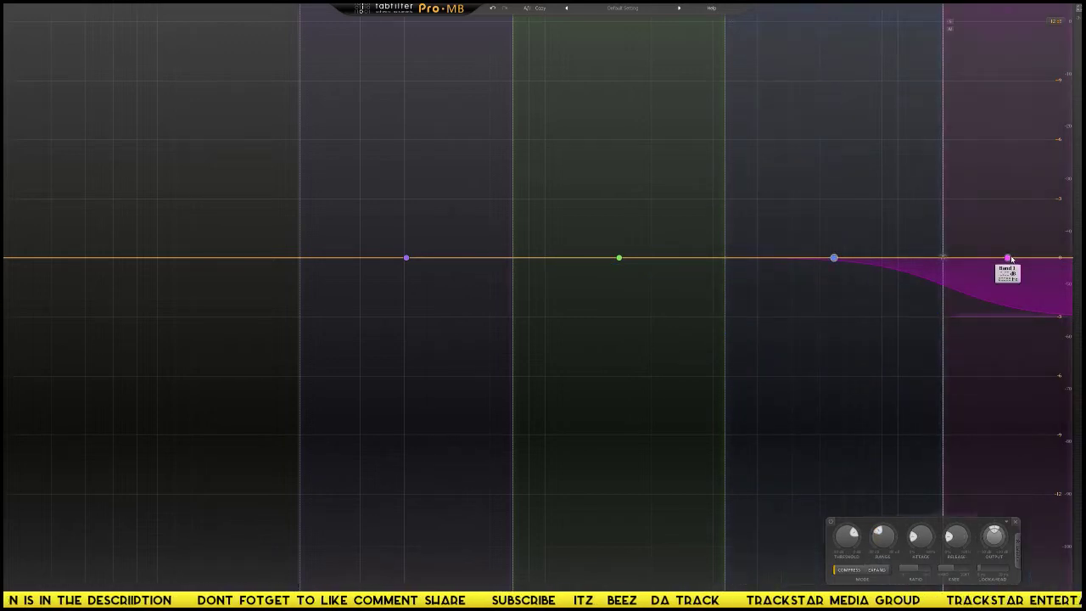
double_click(937, 539)
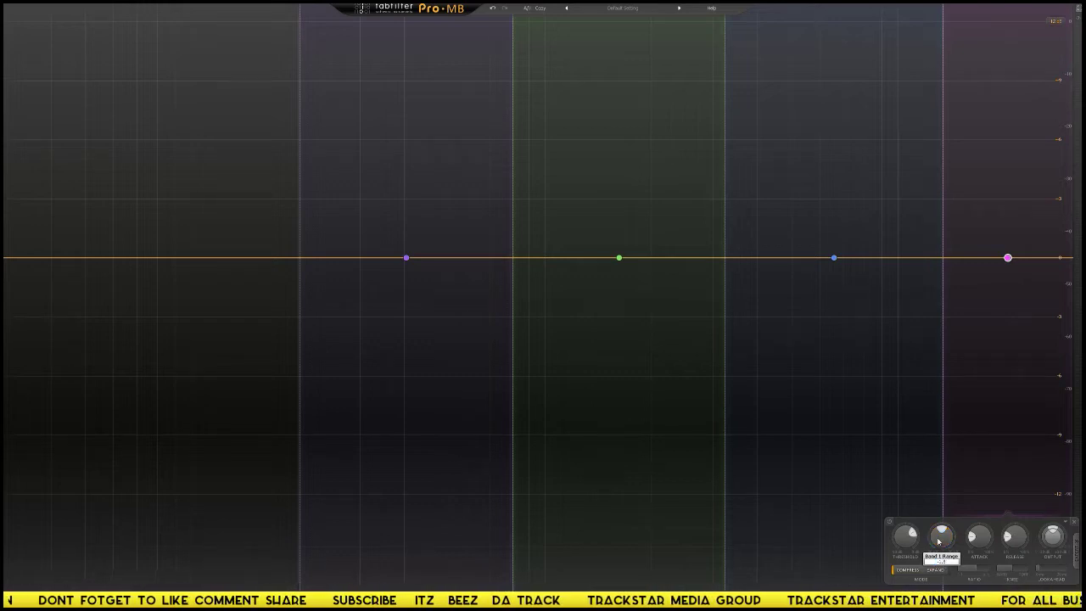
scroll(938, 540, "down", 2)
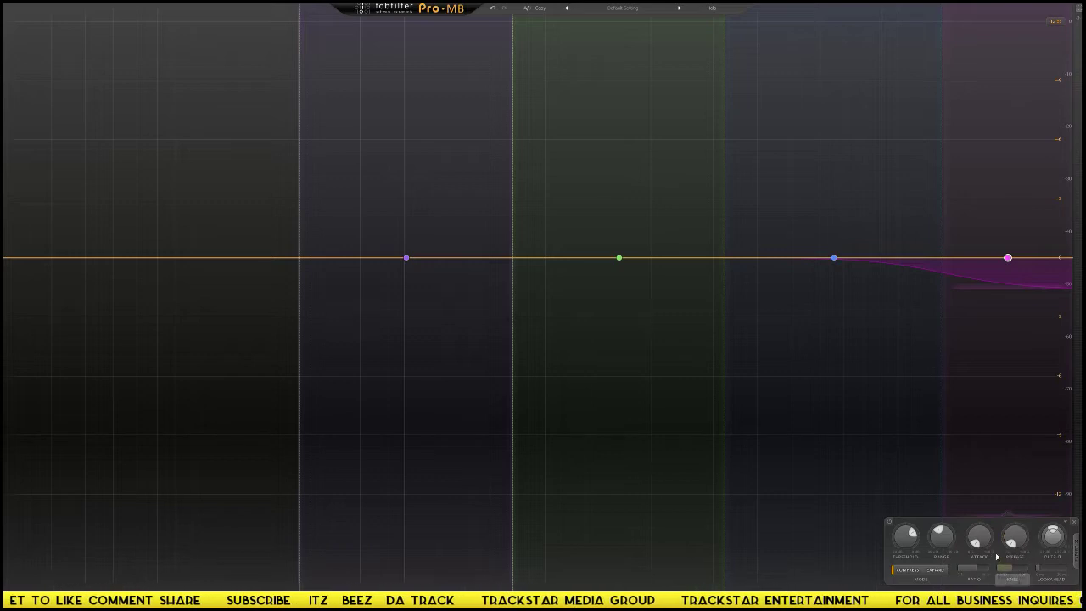
Lower band 1's threshold and play the shaker clip to check the compression of its highs.
key("space")
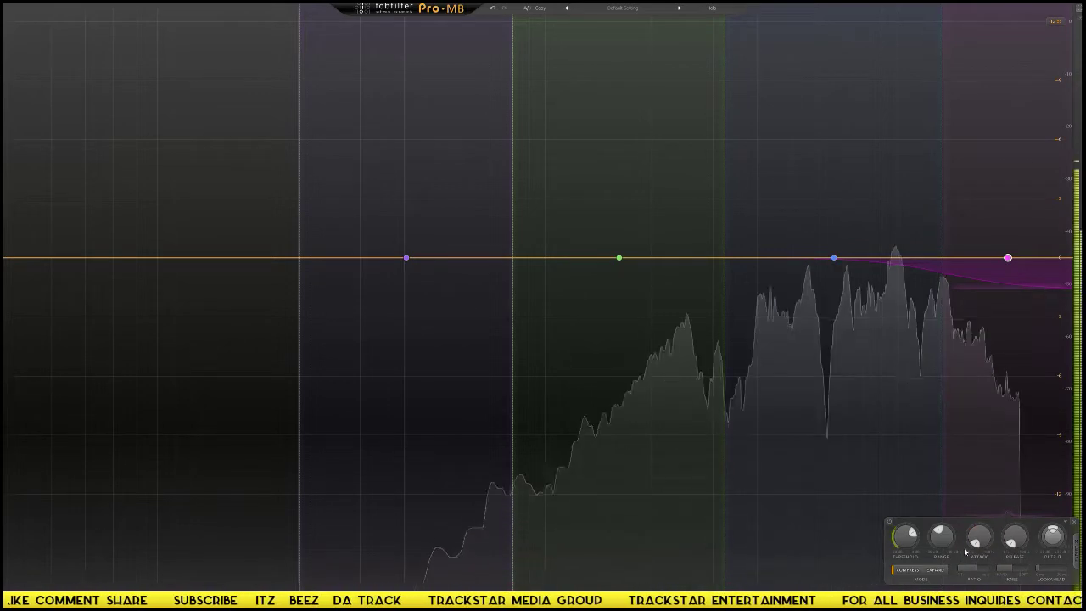
key("space")
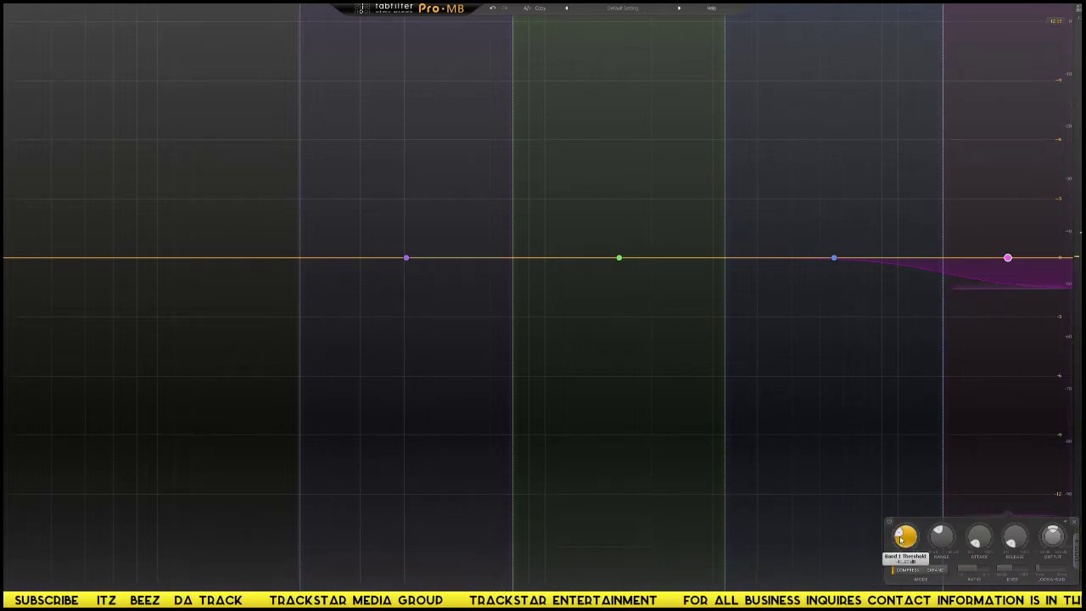
key("space")
mouse_move(901, 533)
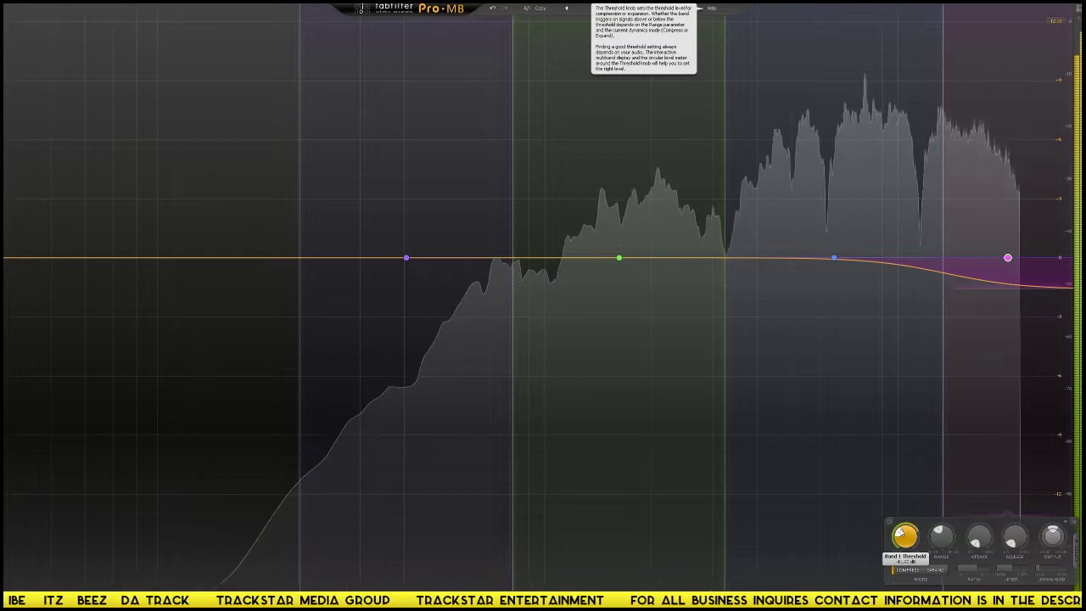
Fine-tune band 1's threshold while auditioning the shaker clip's highs in repeated playback.
key("space")
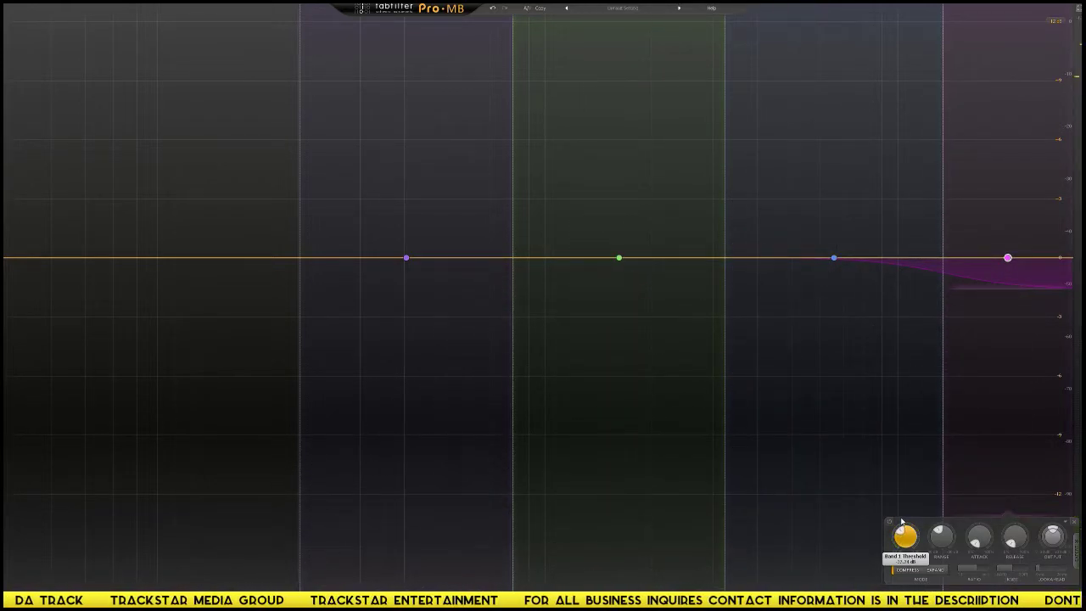
key("space")
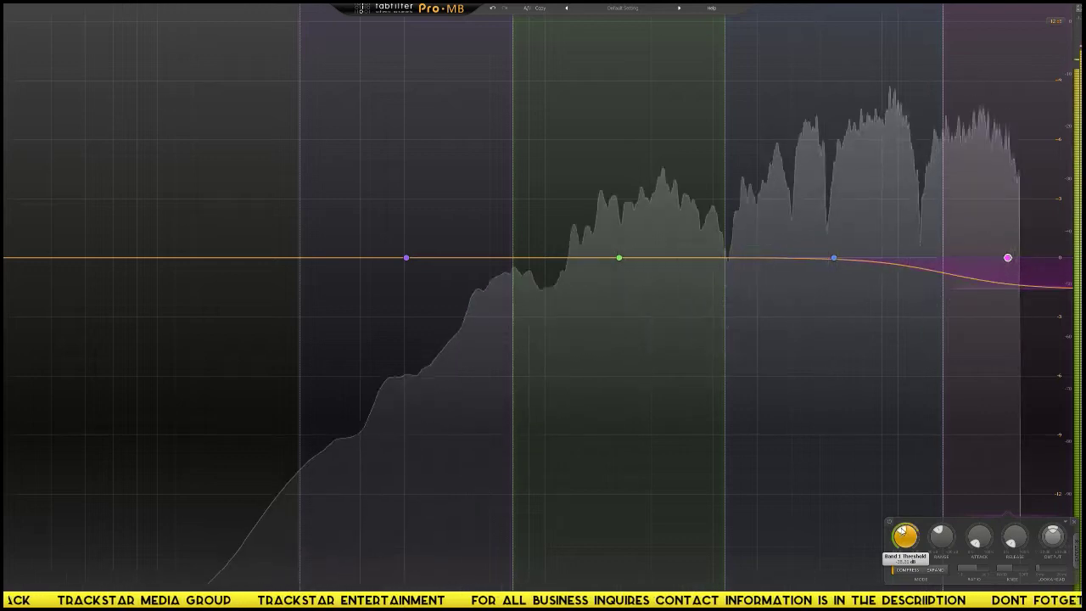
key("space")
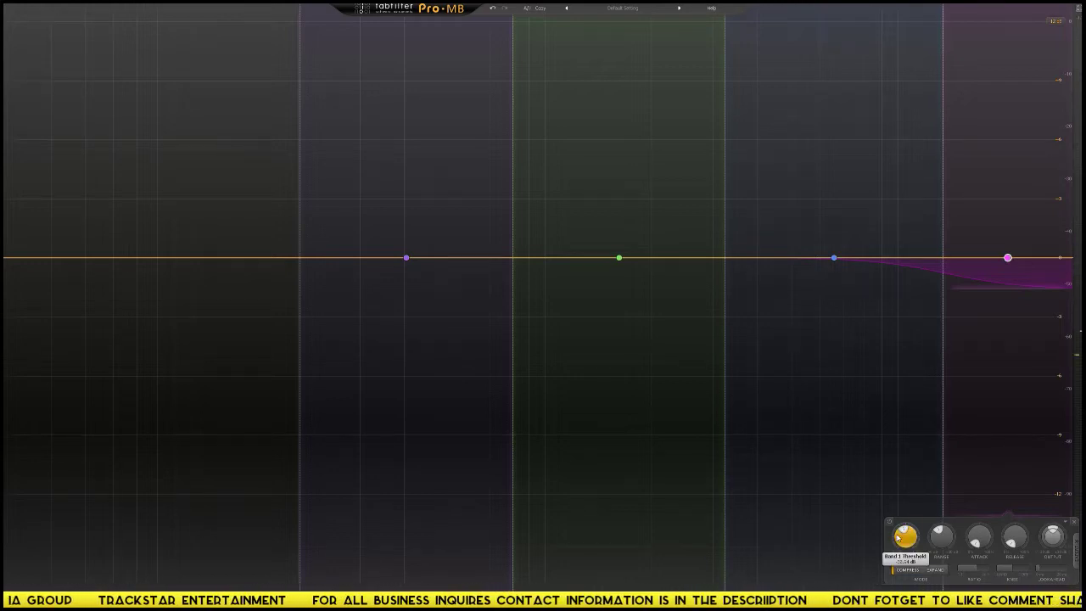
key("space")
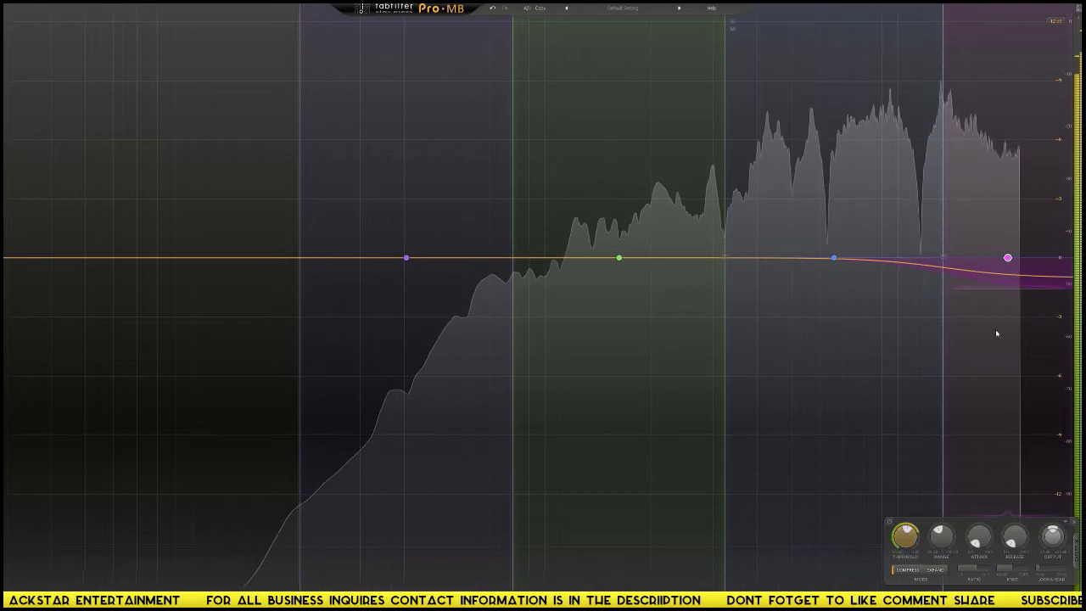
key("space")
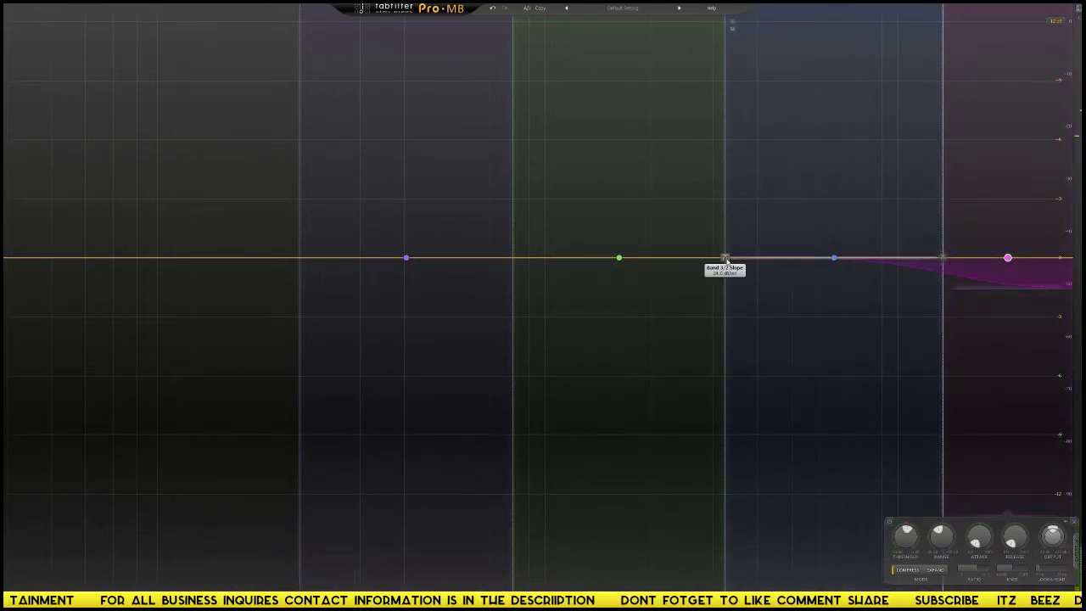
Raise the crossover between bands 3 and 2, and give band 2 a range of about -1 dB, a lower threshold and minimum attack and release.
left_click_drag(724, 257, 744, 259)
key("space")
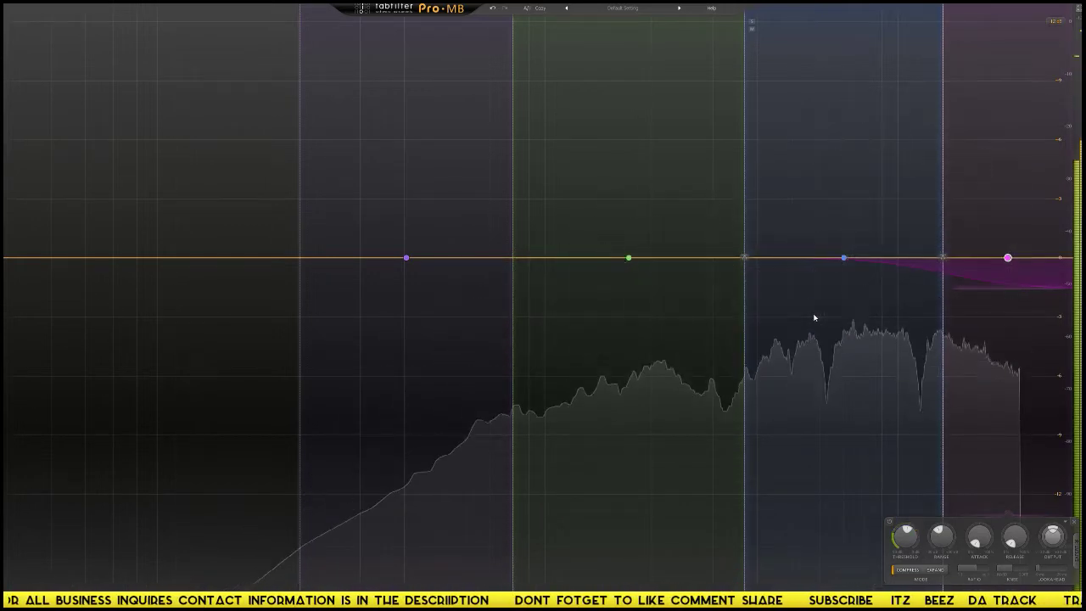
left_click(814, 317)
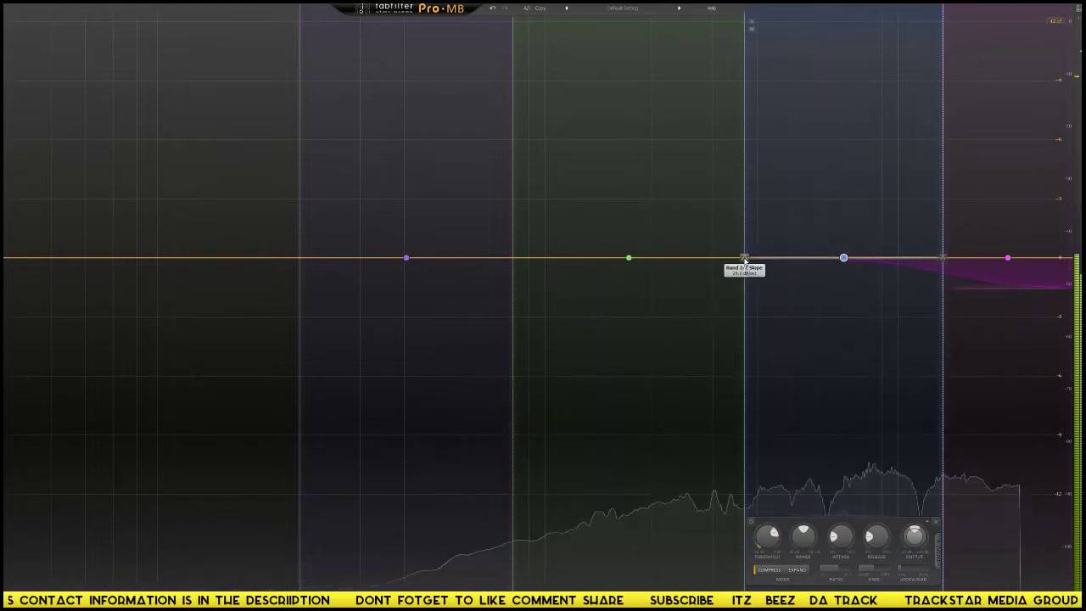
left_click_drag(744, 259, 758, 260)
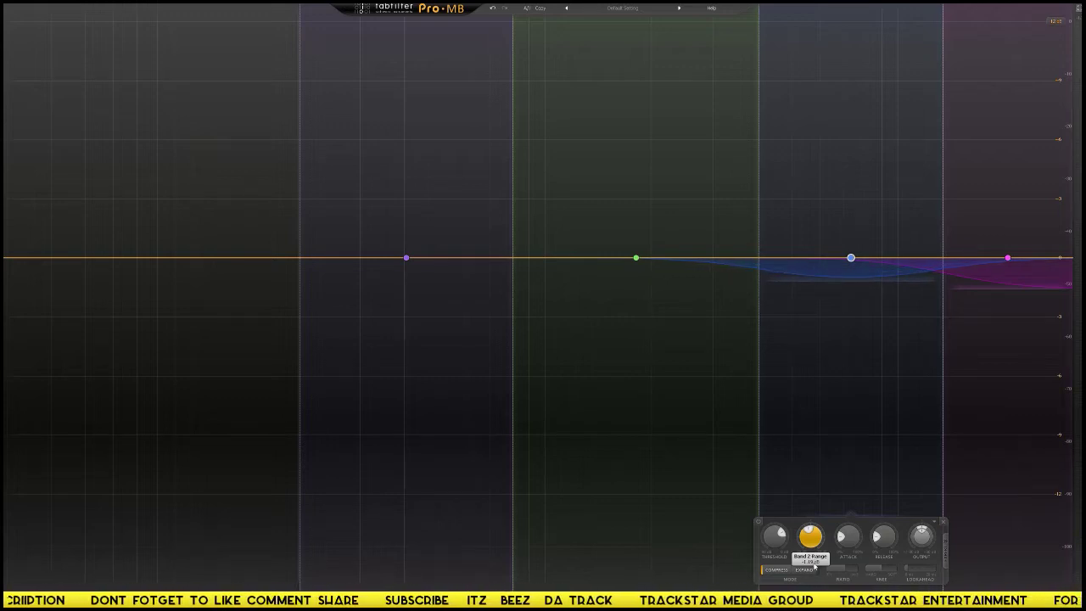
left_click_drag(781, 557, 781, 570)
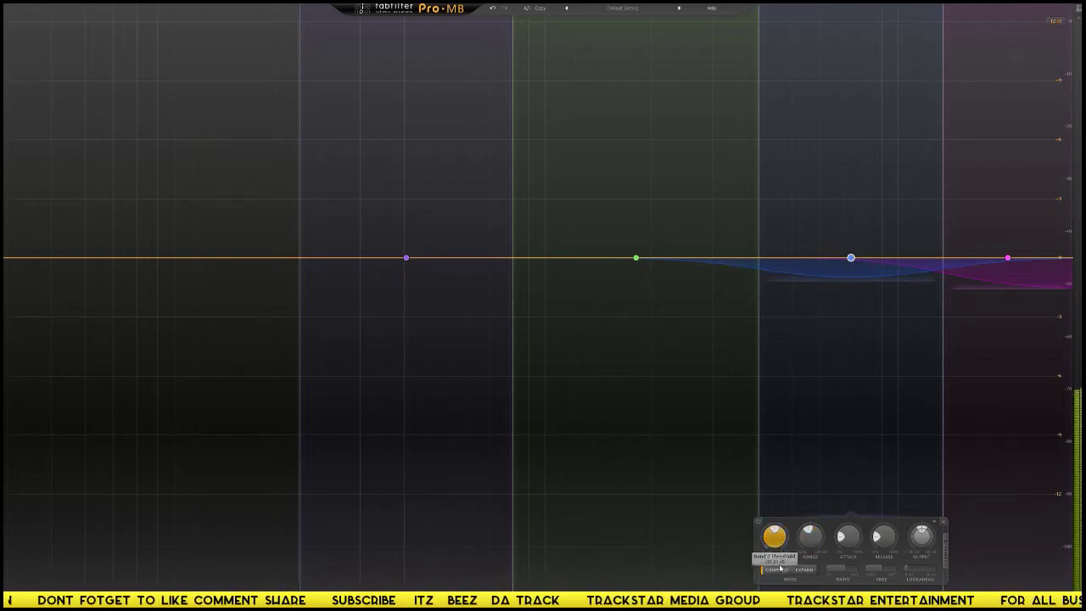
left_click_drag(849, 538, 866, 573)
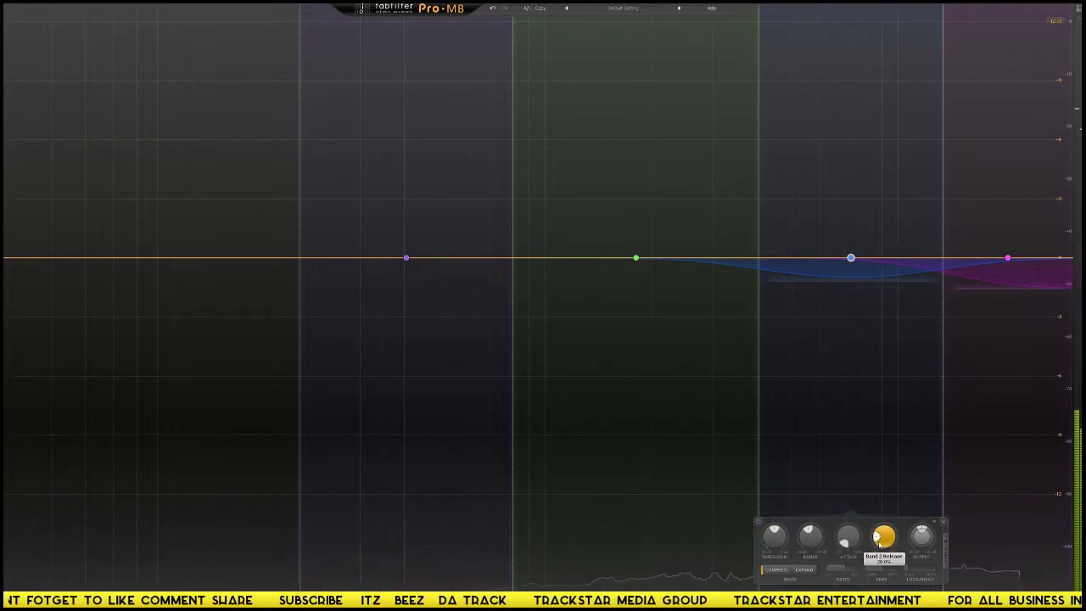
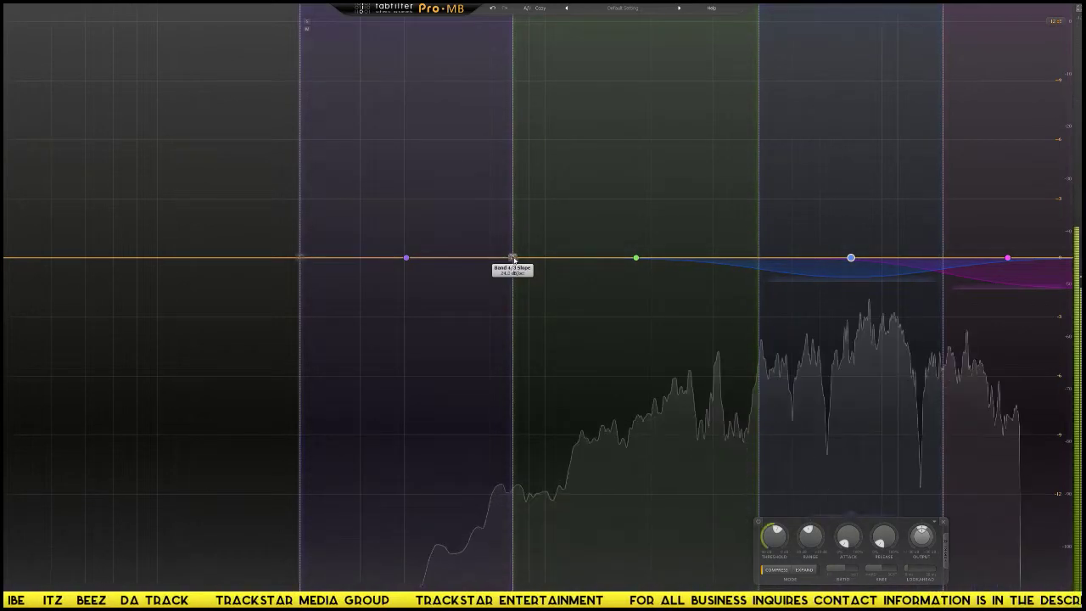
Raise the crossover between bands 4 and 3, and set band 3 to minimum release and a range of -2 dB.
left_click_drag(512, 260, 580, 265)
left_click(666, 259)
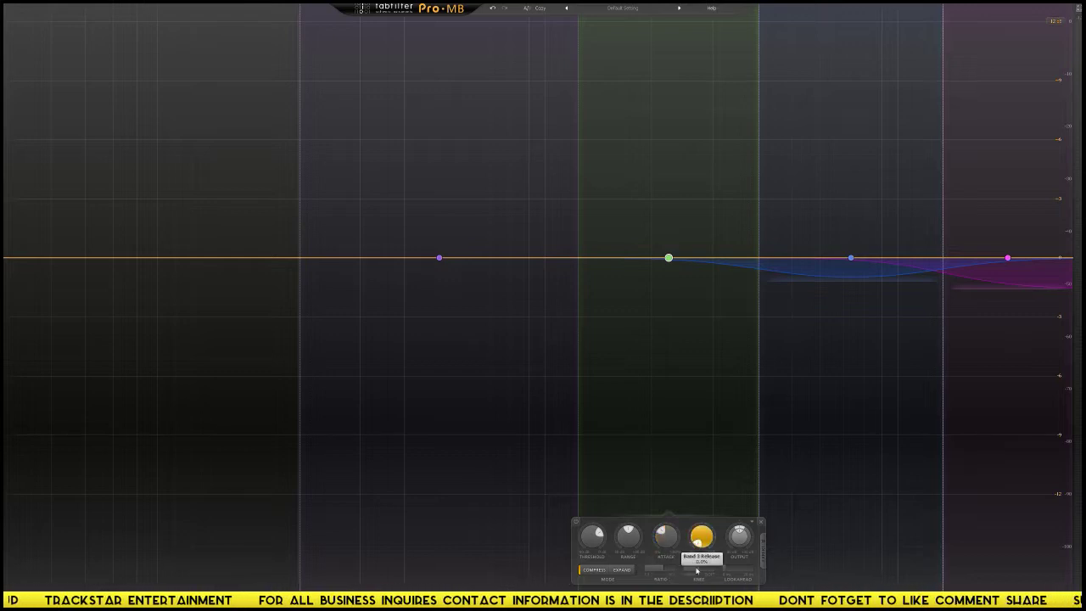
key("space")
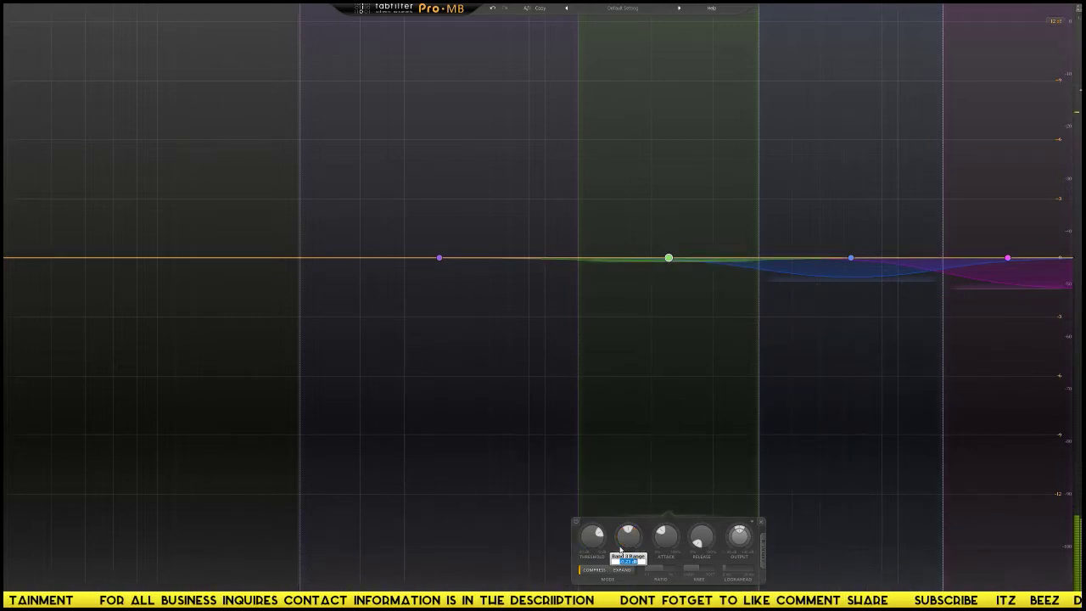
key("Return")
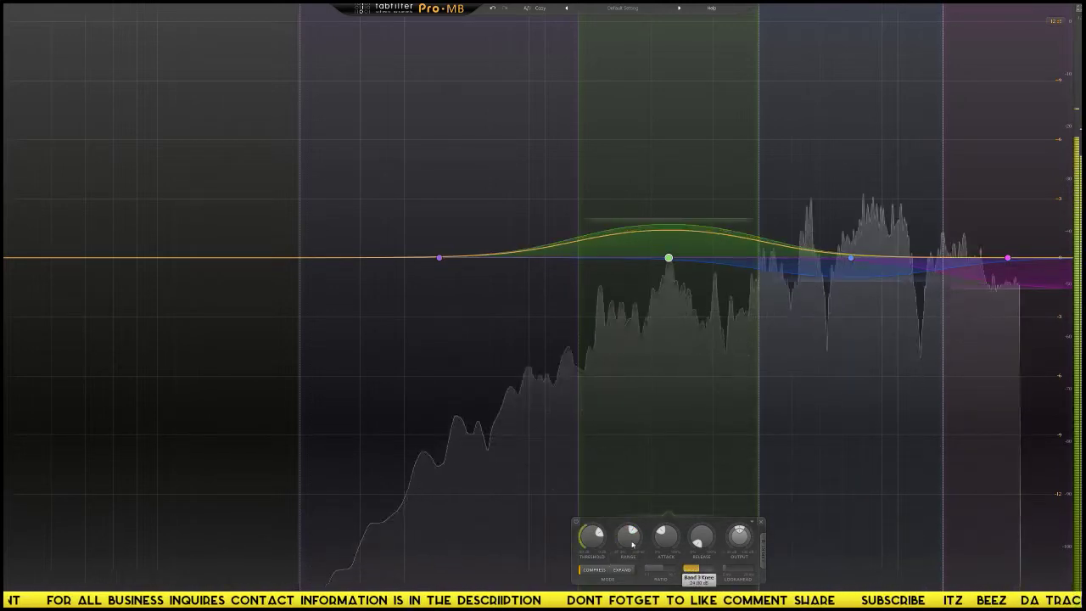
type("-2")
key("Return")
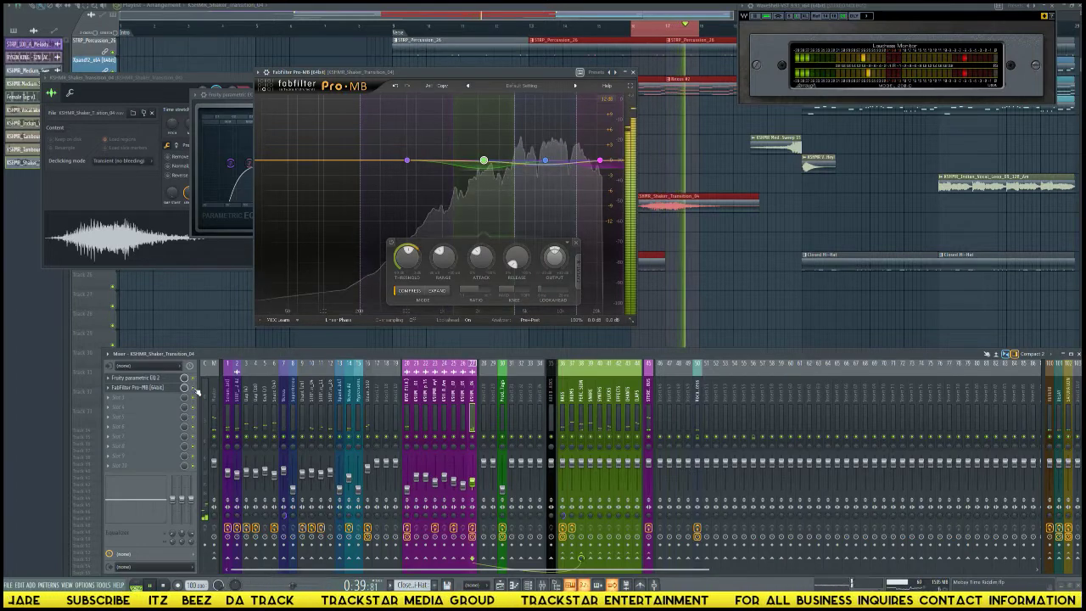
Raise the low-cut frequency slightly in the shaker transition track's Fruity Parametric EQ 2 and play the section to check it.
key("space")
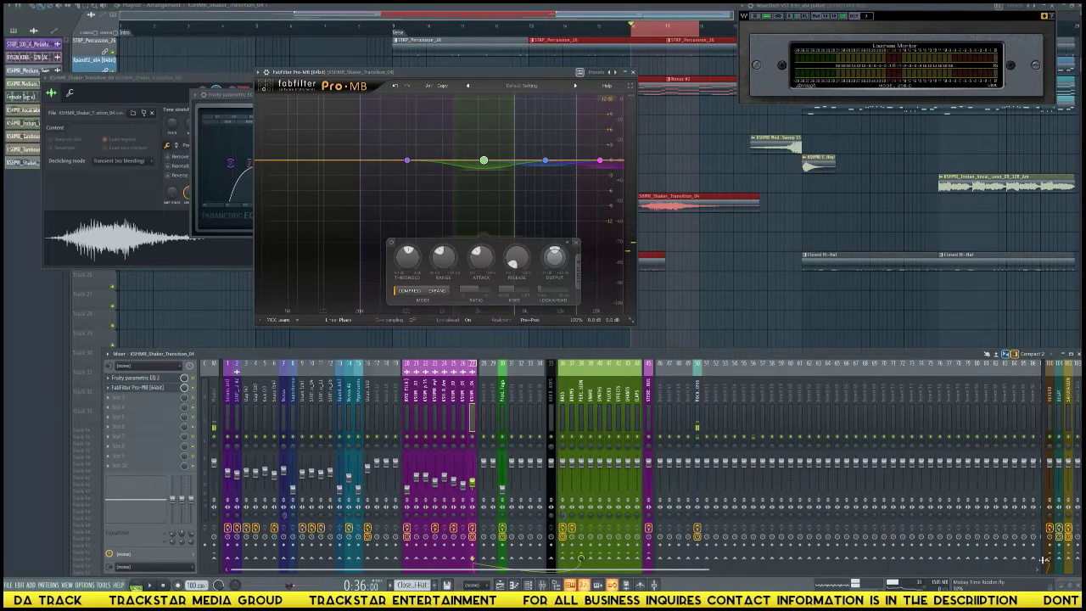
left_click(161, 380)
left_click(161, 380)
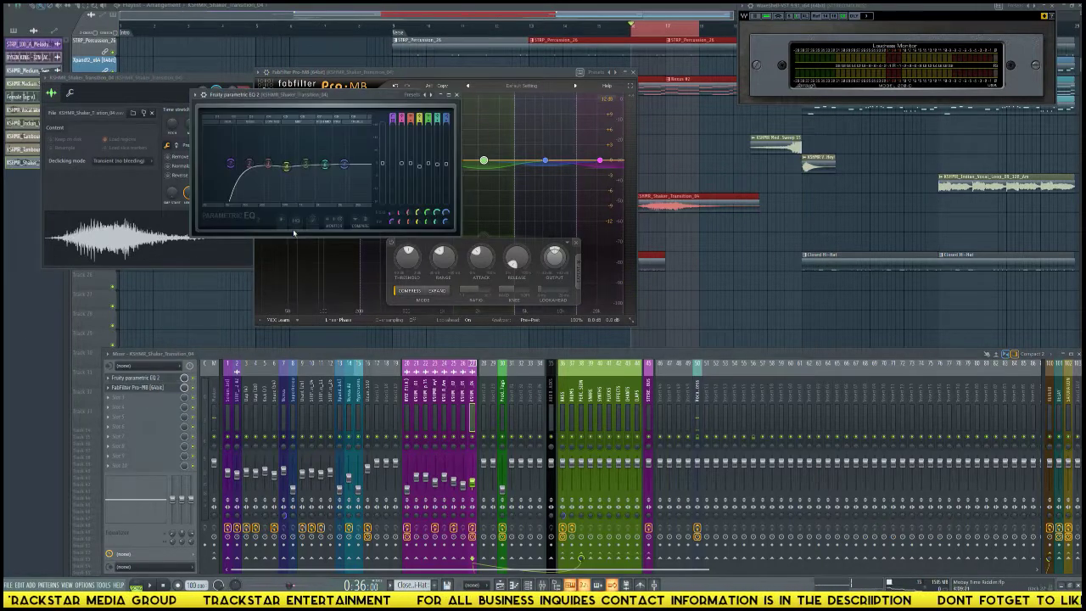
key("space")
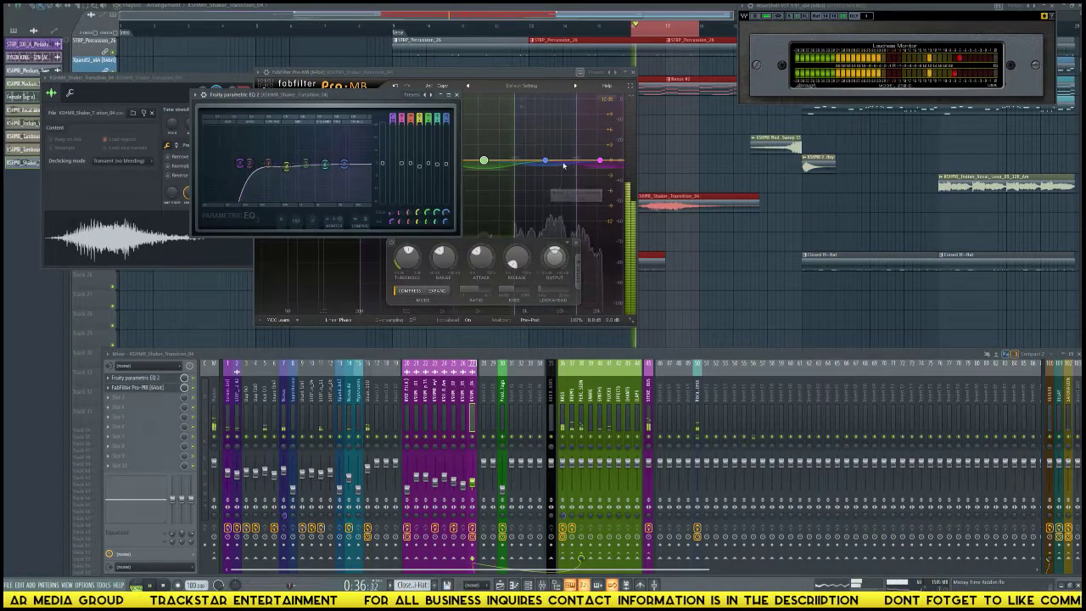
Clear the playlist's time selection and play the arrangement past the shaker transition with the plugin windows and mixer out of the way.
left_click(717, 240)
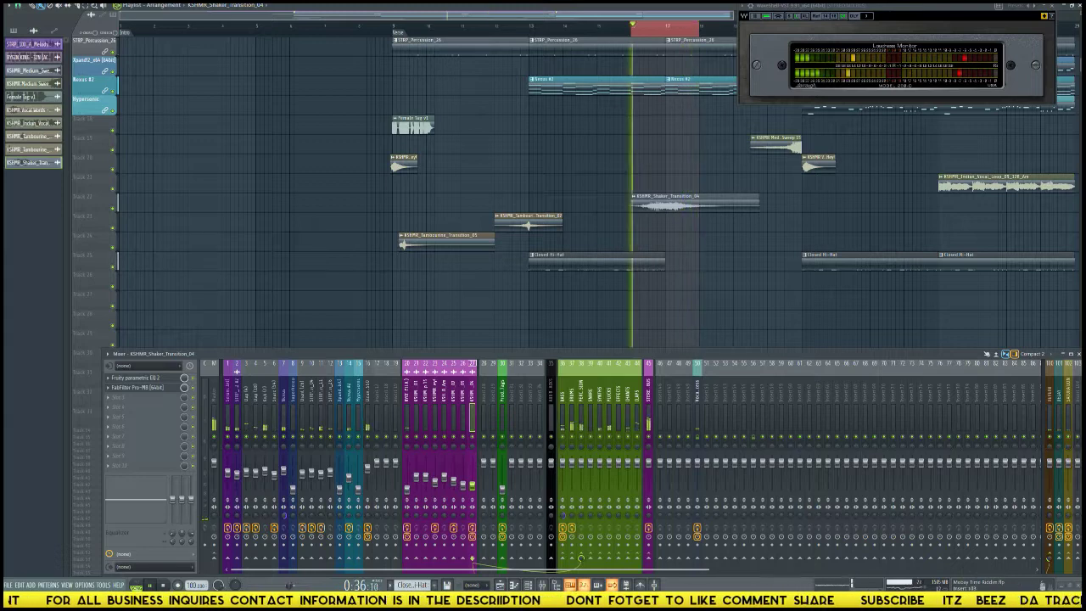
left_click(713, 279, "ctrl")
scroll(746, 283, "up", 4)
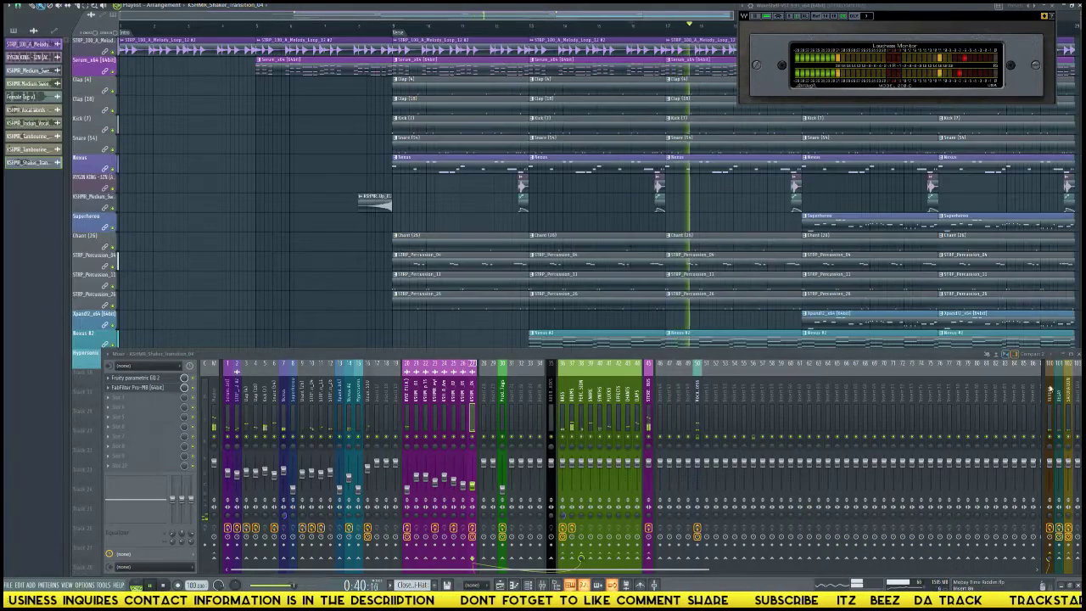
key("F9")
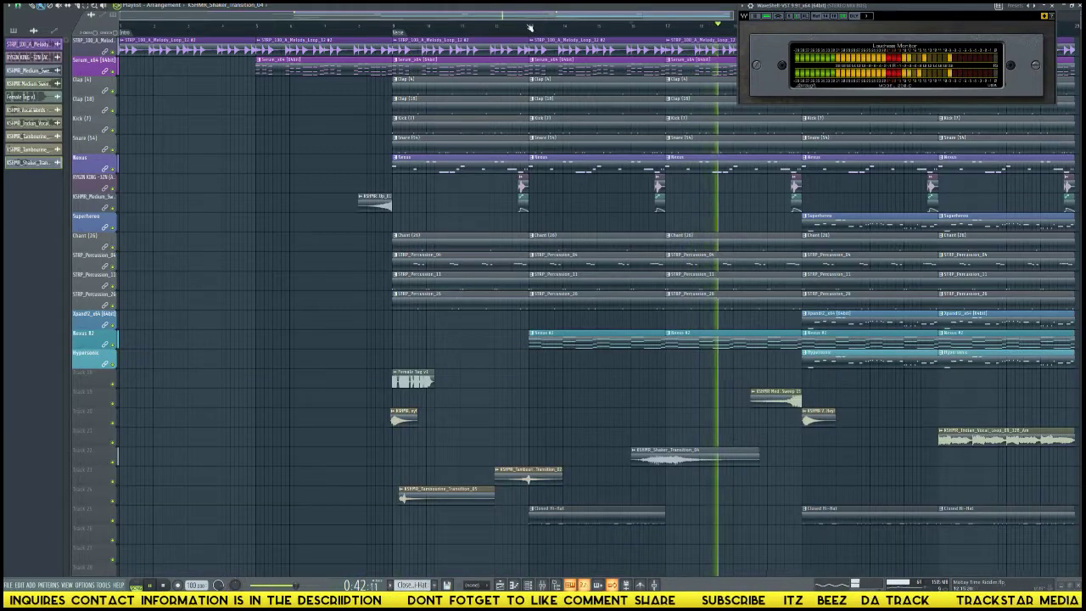
scroll(536, 30, "down", 3)
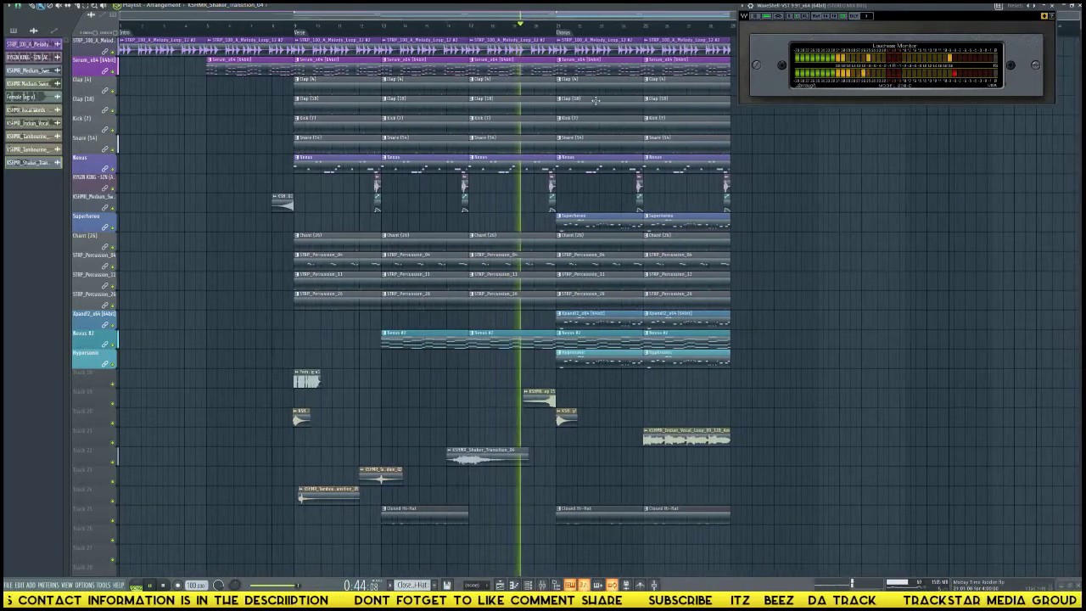
Open the KSHMR Medium Sweep 15 clip's channel settings and bring up its mixer track.
key("space")
double_click(542, 402)
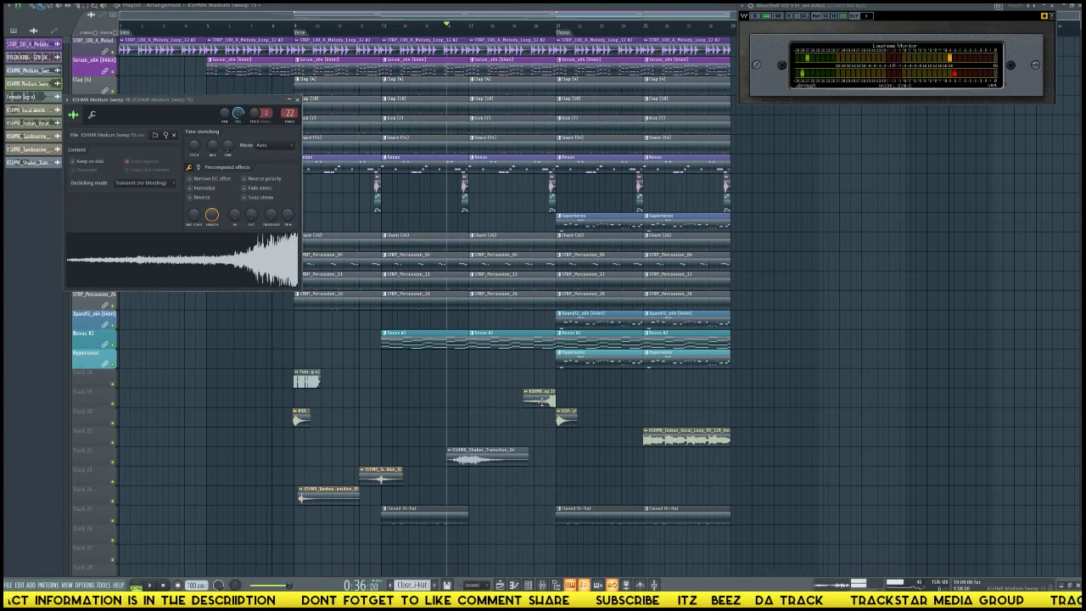
key("F6")
key("space")
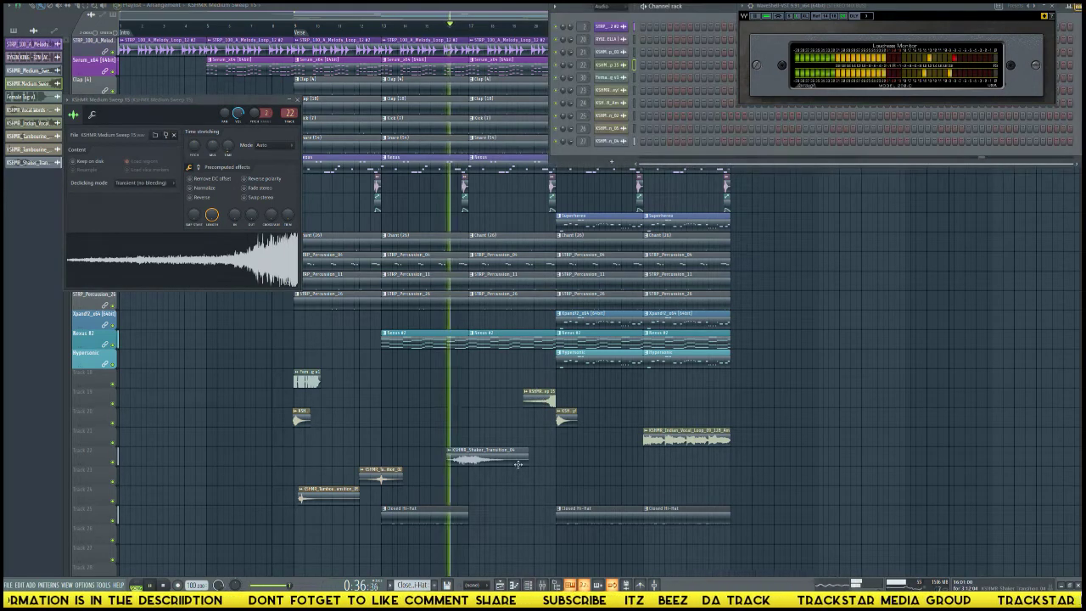
key("F9")
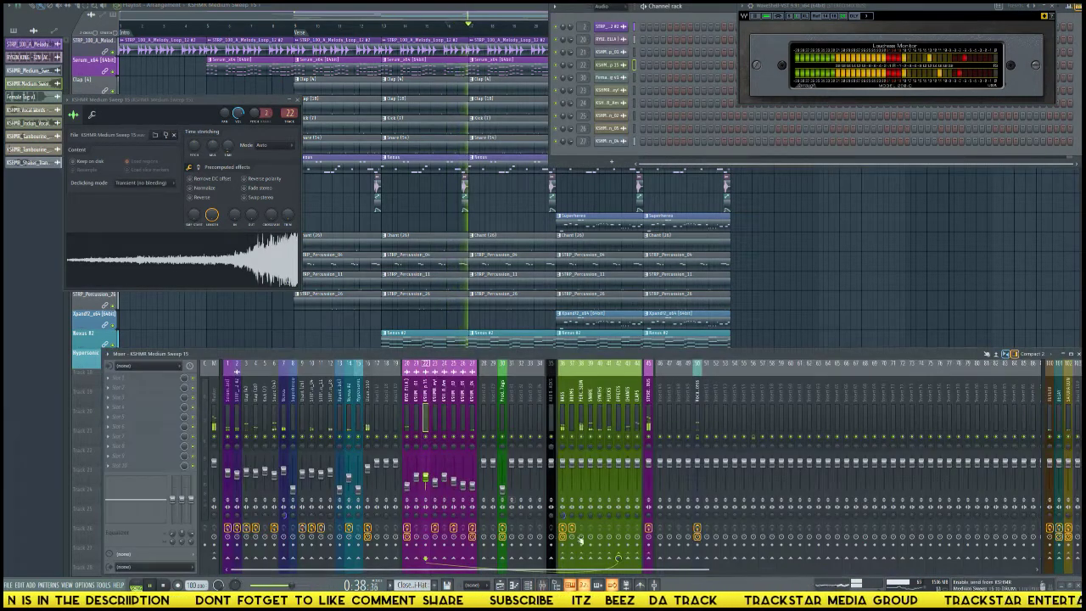
Play from just before the medium sweep into the chorus to judge its level, and solo its mixer track.
key("space")
left_click(514, 28)
key("F6")
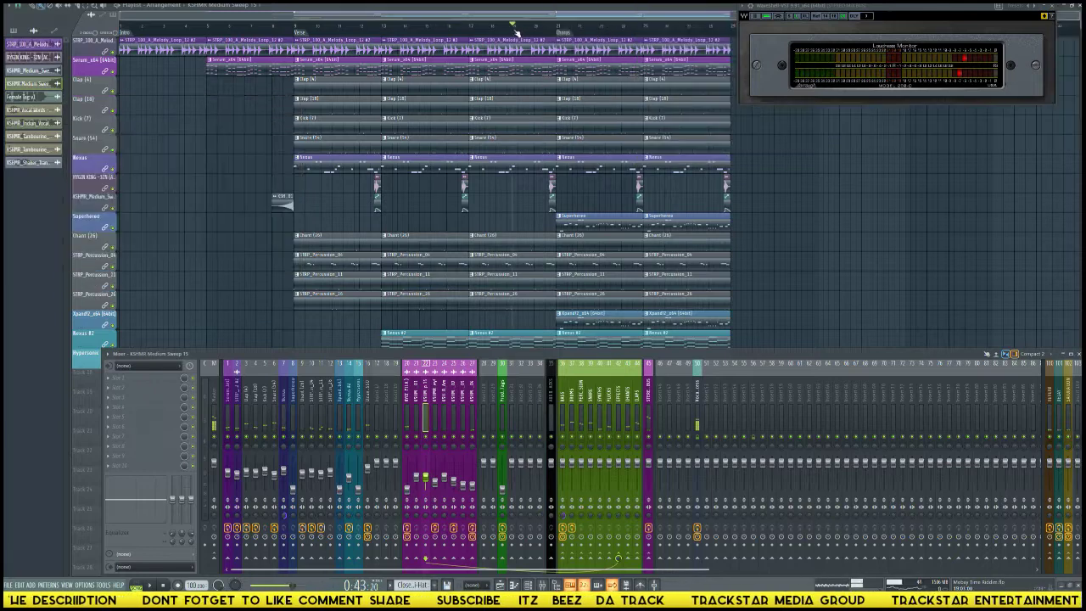
key("space")
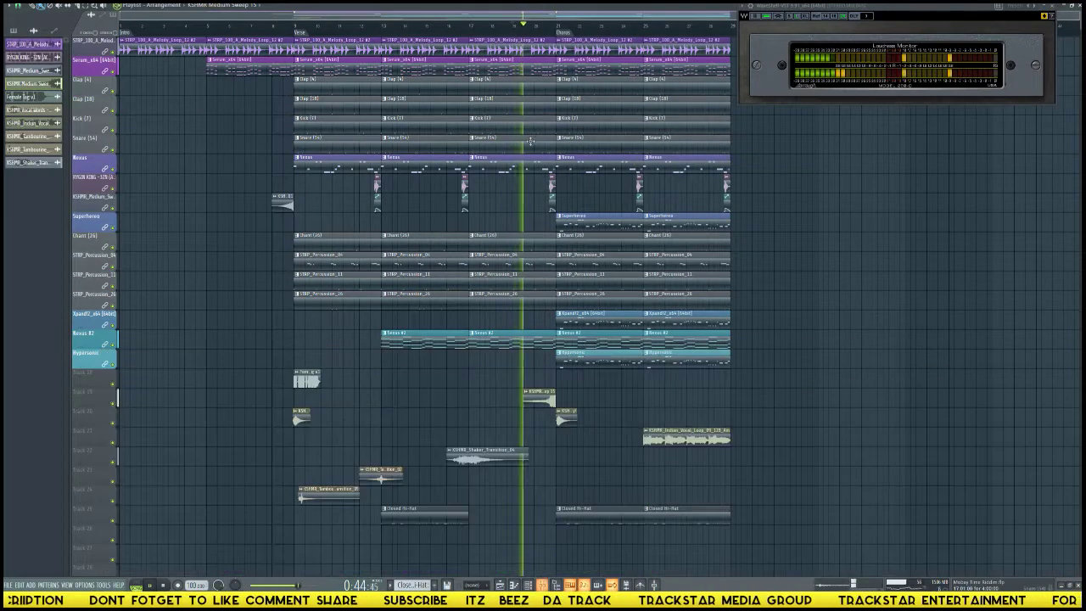
key("F9")
key("F9")
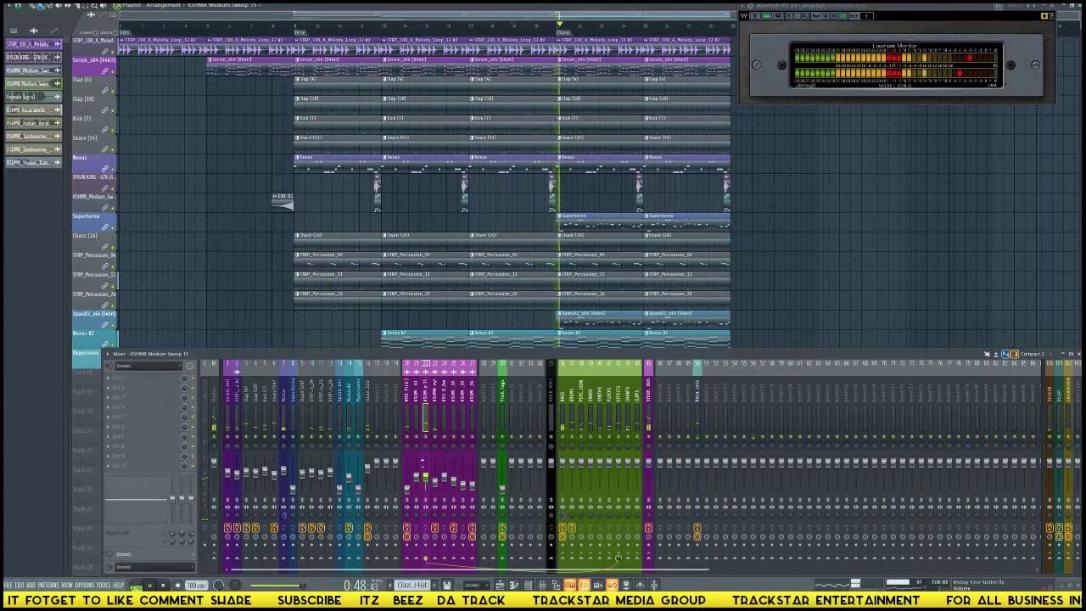
key("space")
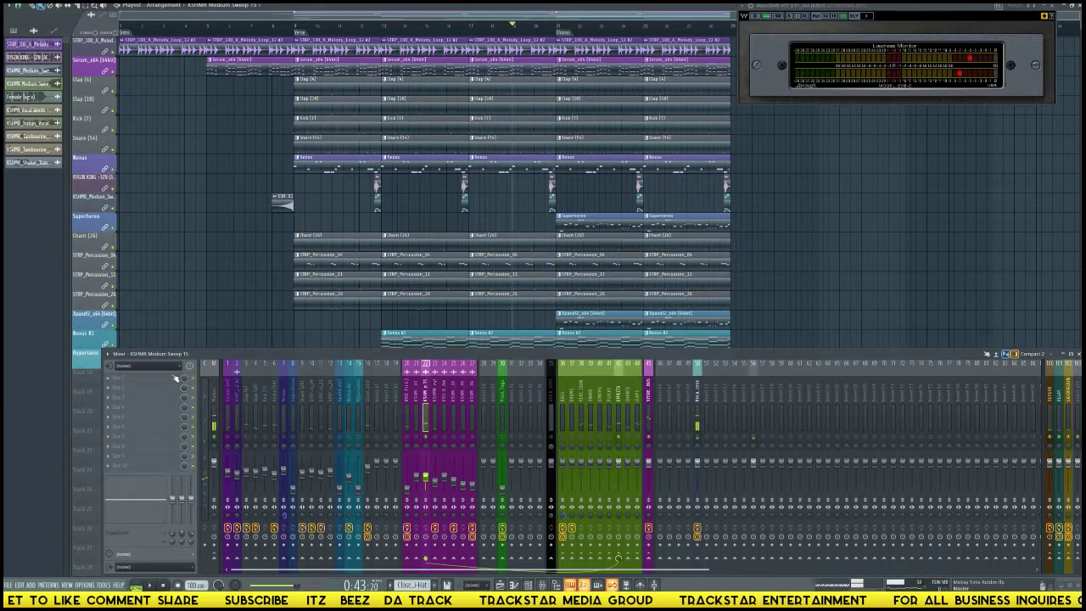
Load Fruity Parametric EQ 2 into the first effect slot of the medium sweep's mixer track.
left_click(175, 377)
mouse_move(344, 82)
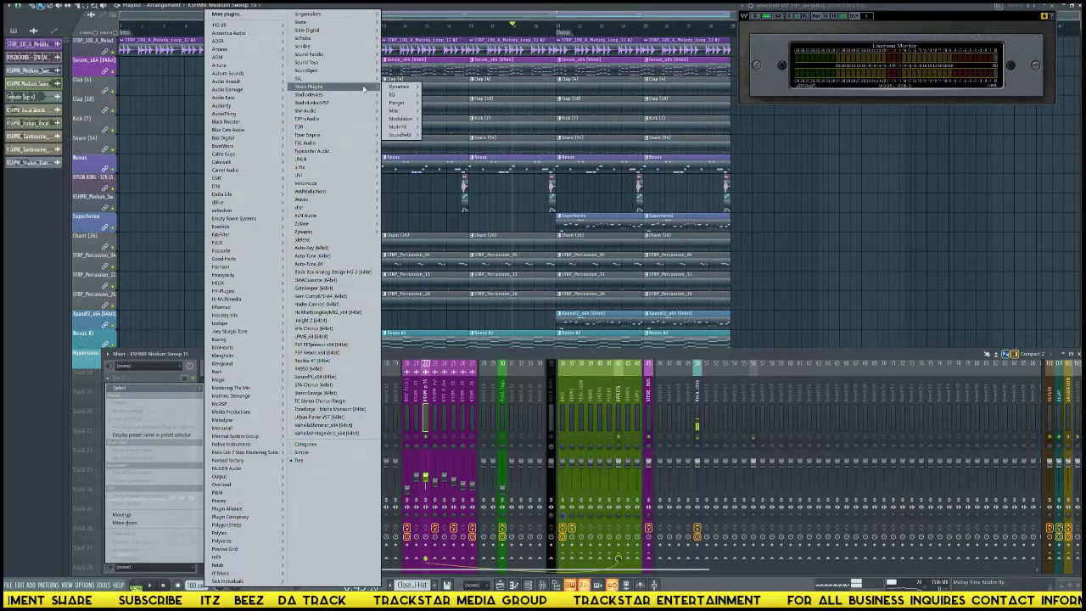
left_click(434, 95)
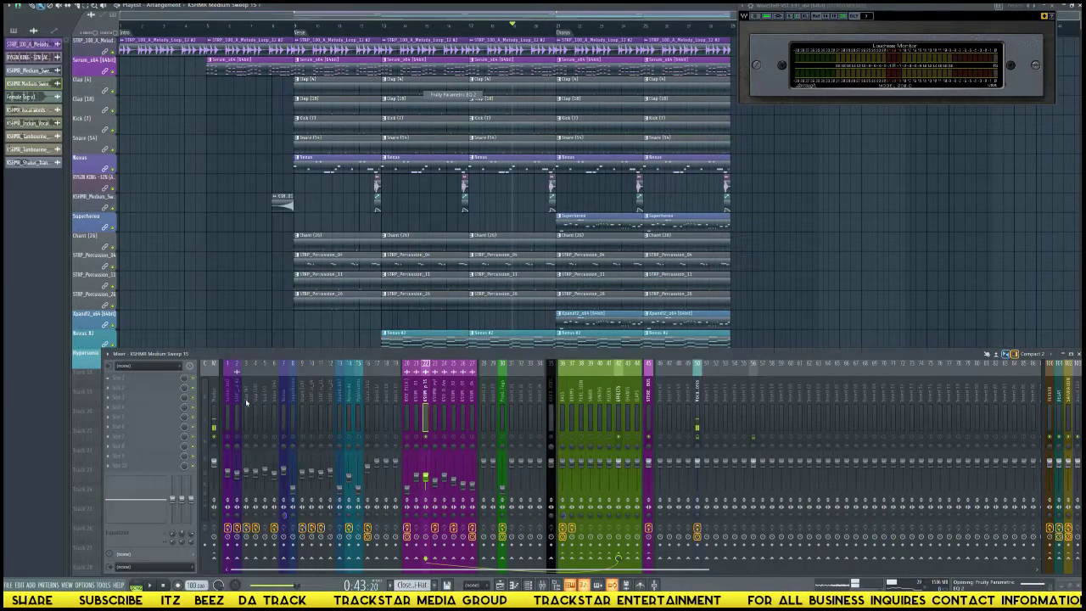
Load Gross Beat into the second effect slot of the medium sweep's mixer track with the Momentary preset and its Spd Up Gate pattern.
left_click(149, 388)
mouse_move(119, 397)
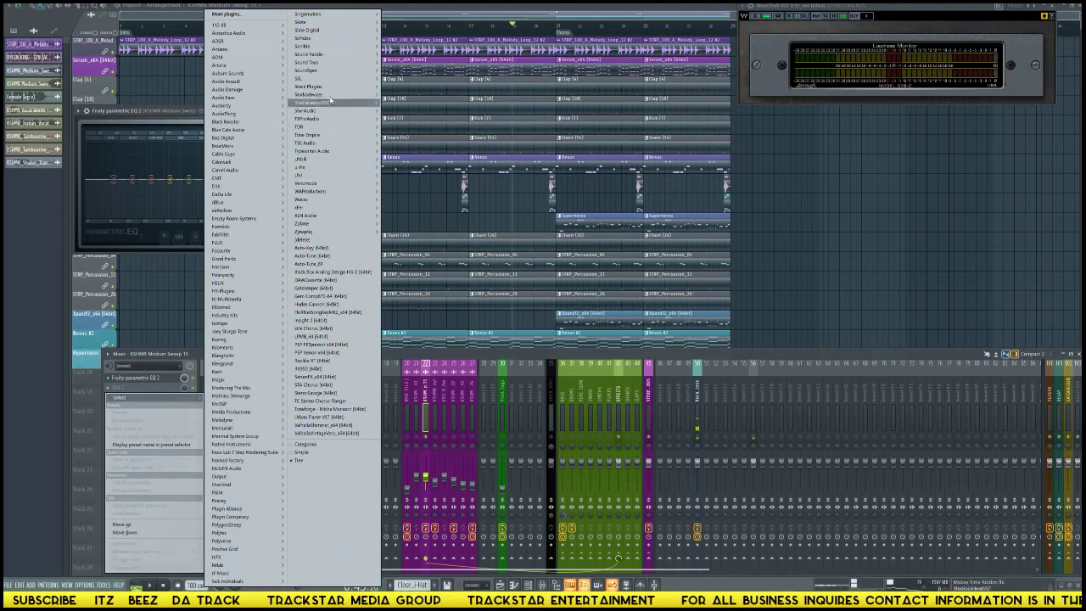
mouse_move(333, 87)
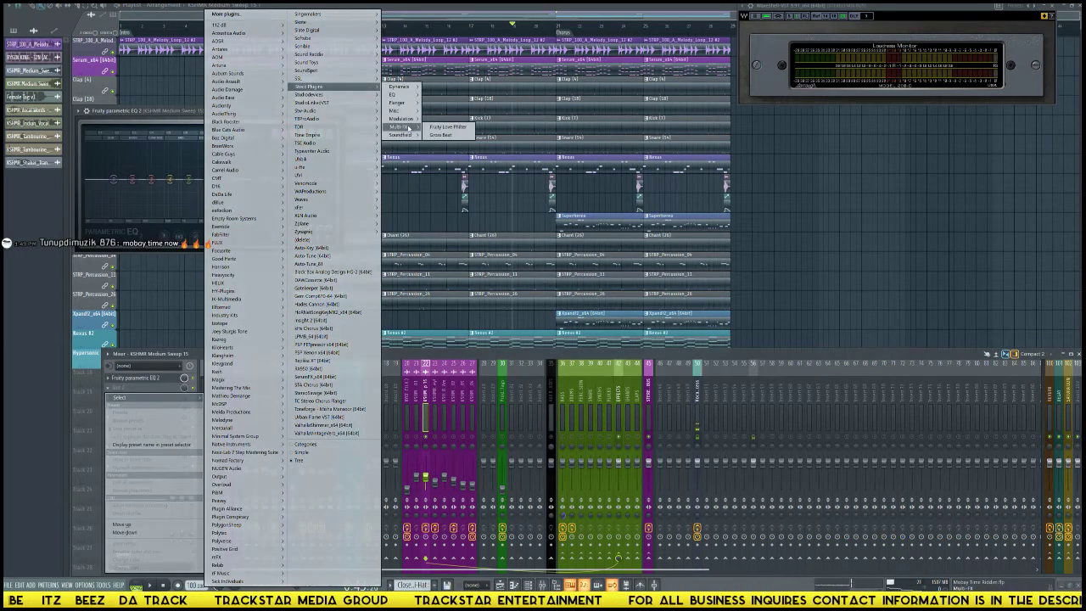
left_click(454, 136)
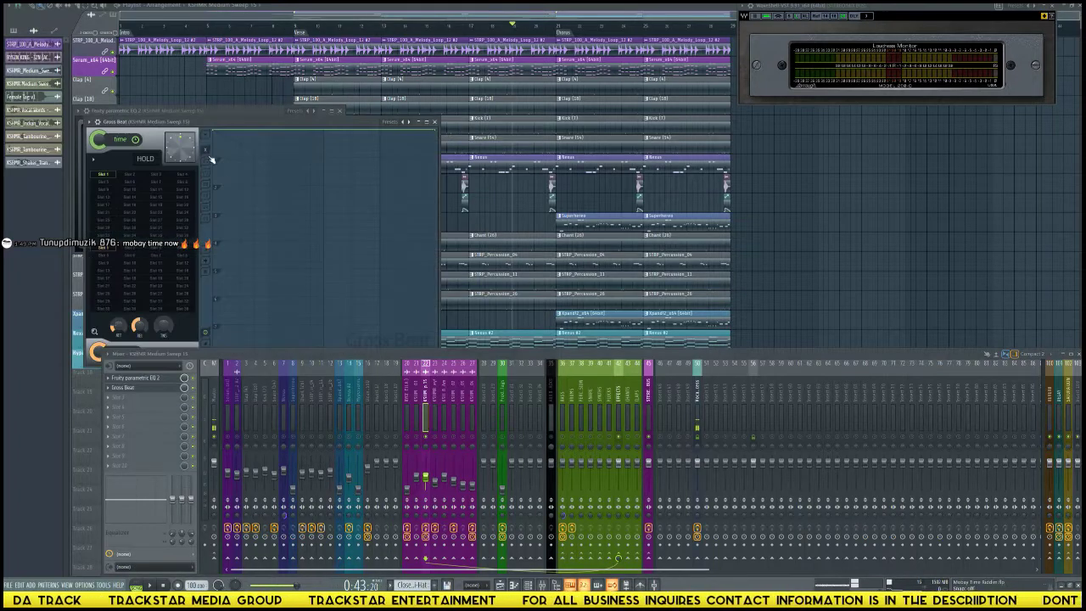
left_click(409, 123)
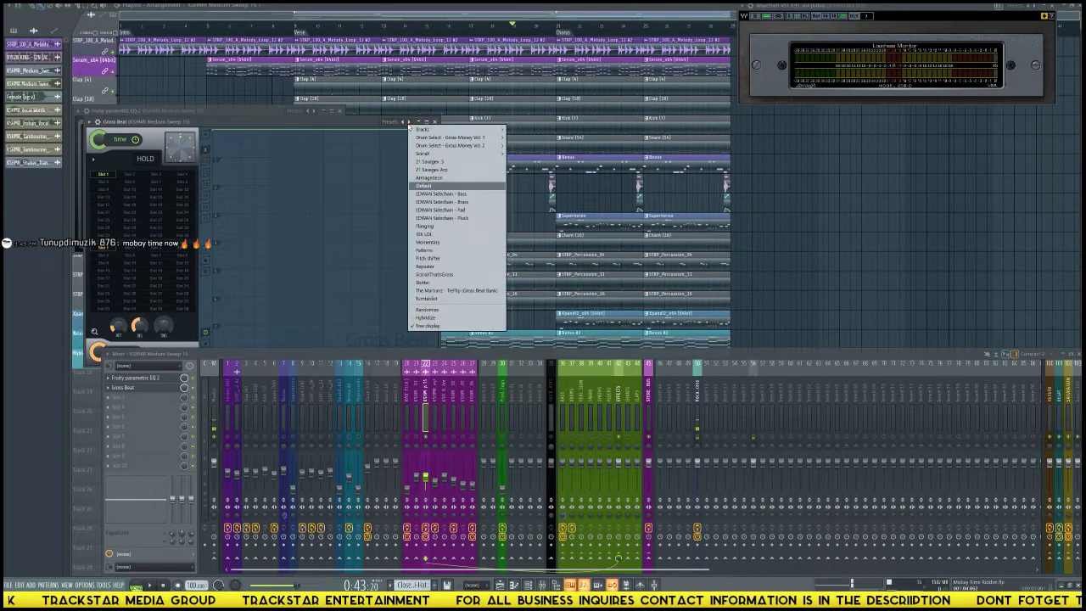
left_click(430, 243)
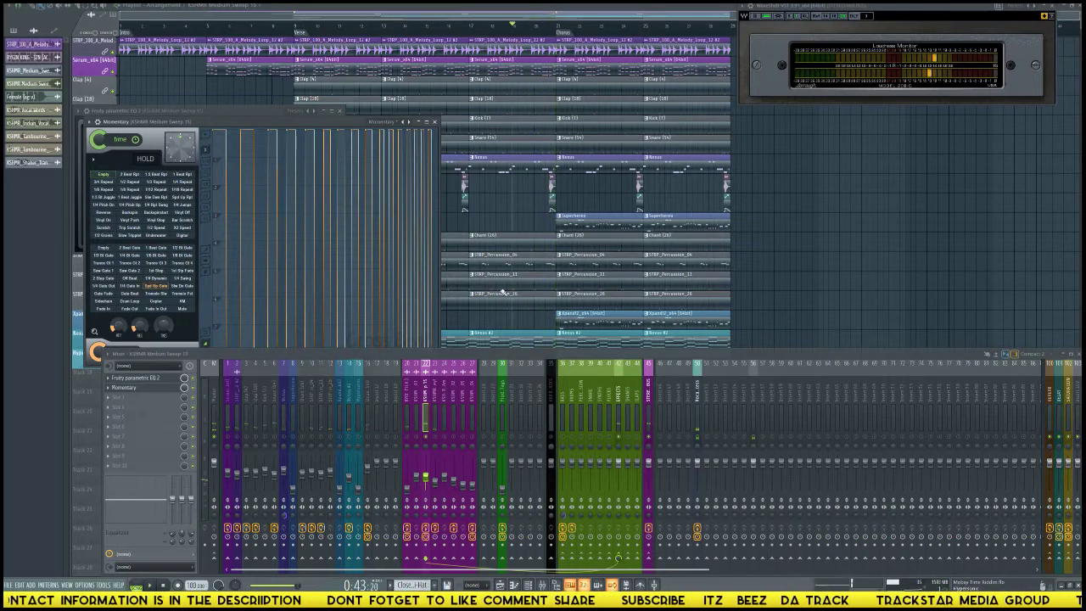
Extend the medium sweep clip's start so it spans the two bars before the chorus, and open its channel settings.
scroll(503, 291, "down", 5)
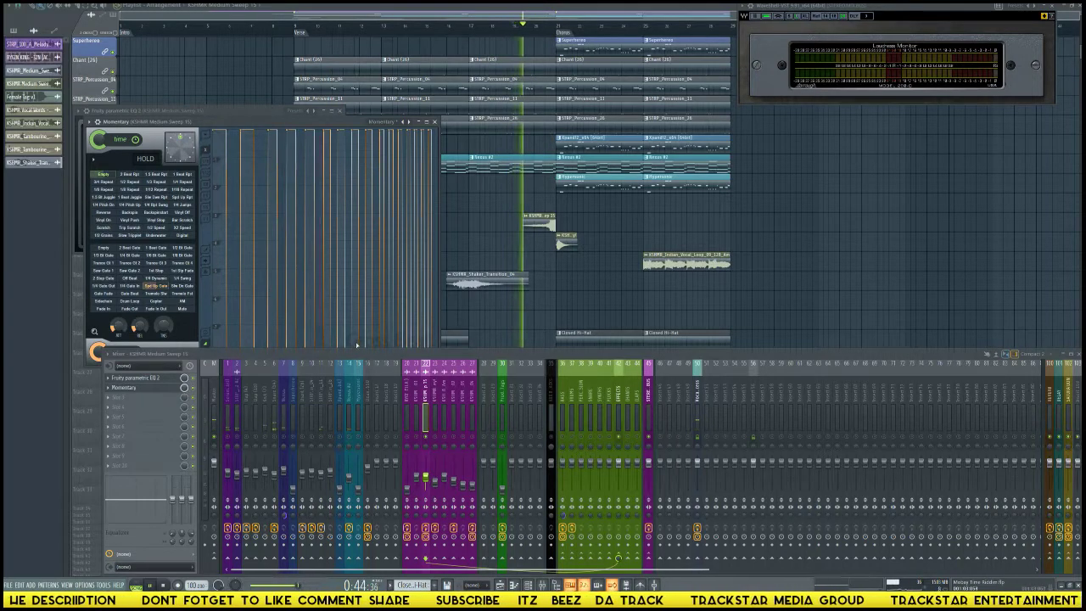
left_click(536, 226)
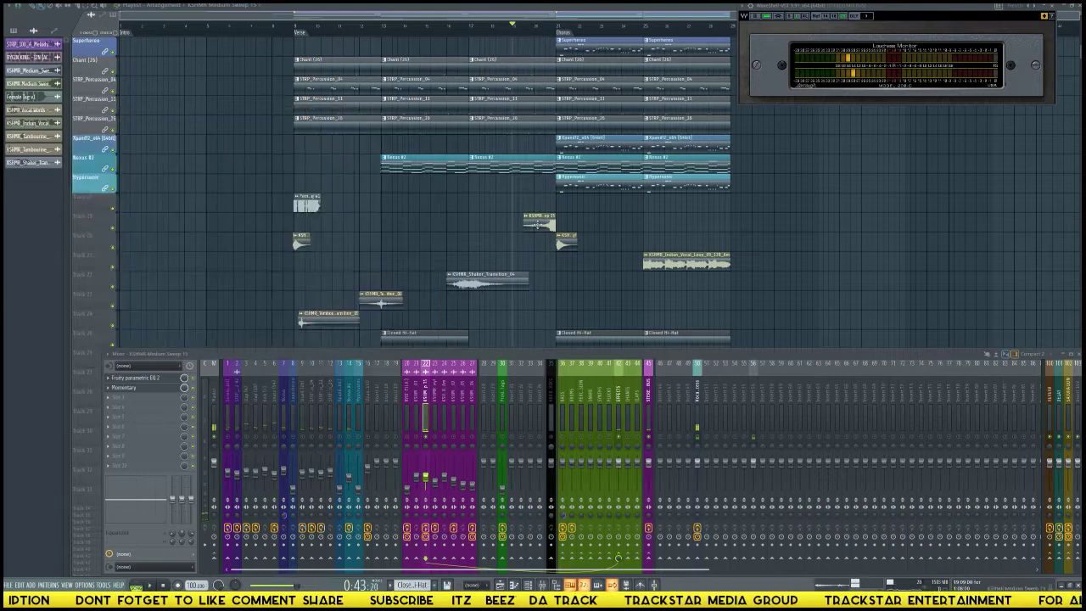
double_click(524, 223)
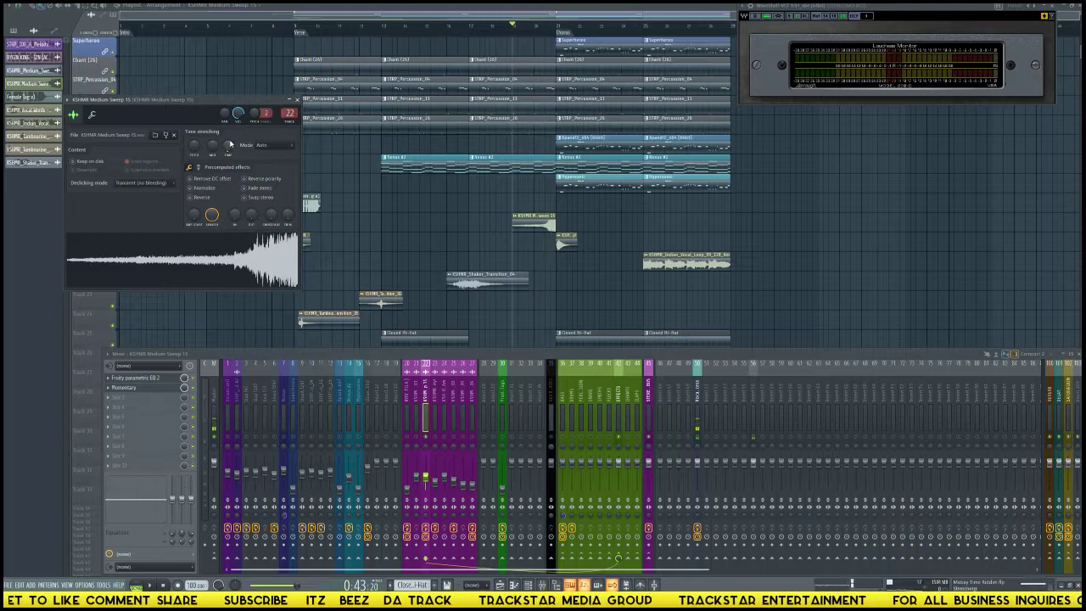
Shape the medium sweep in Fruity Parametric EQ 2 during playback, cutting the lows with a high-pass band and slightly lowering the highs.
left_click(151, 377)
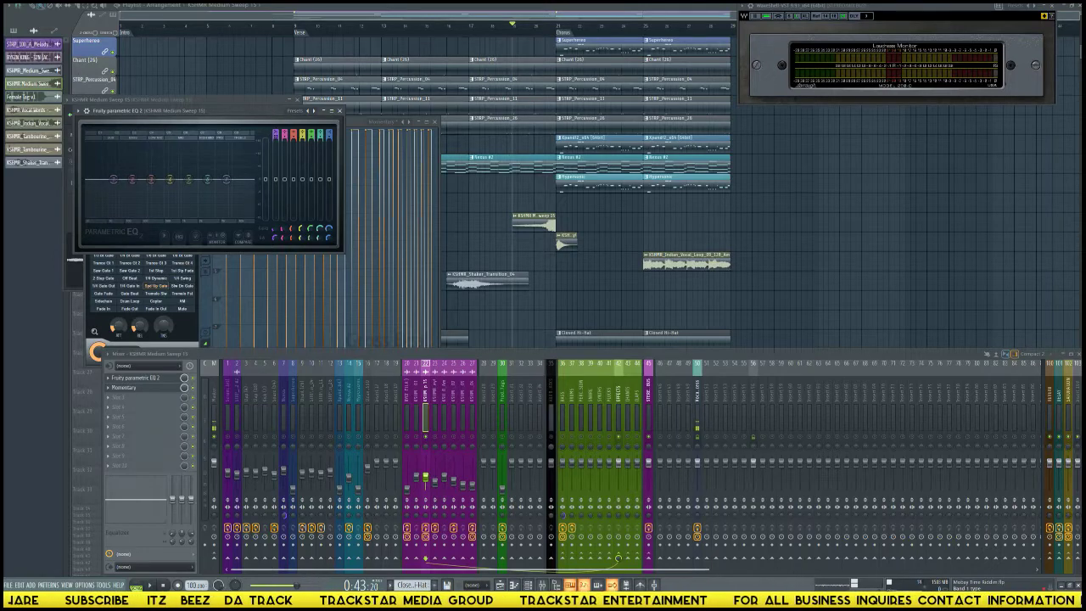
left_click_drag(274, 134, 274, 144)
key("space")
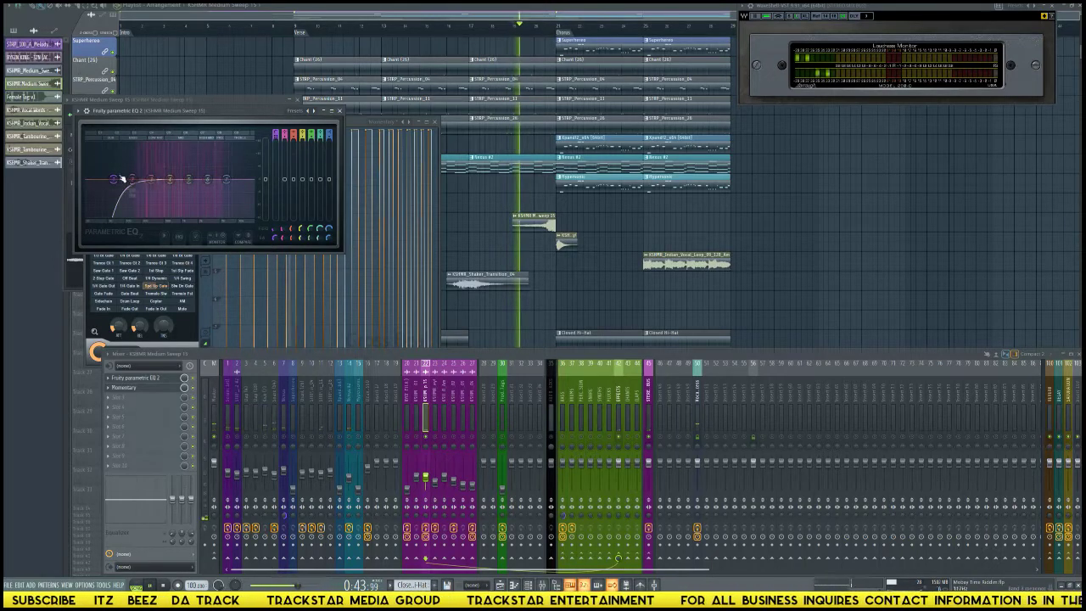
left_click_drag(114, 179, 208, 188)
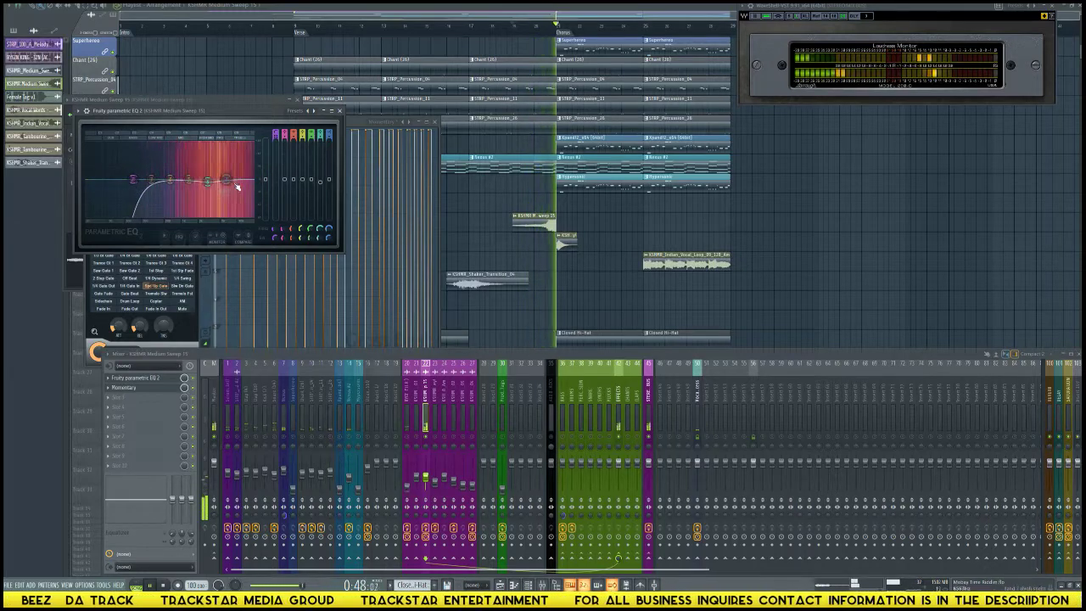
key("space")
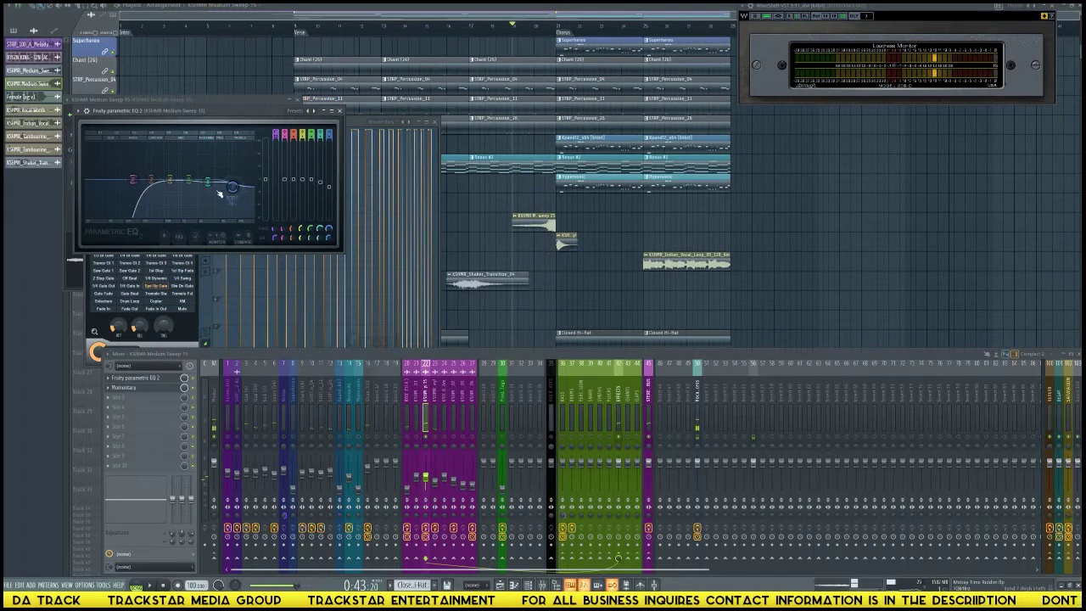
Switch the sweep's Gross Beat volume pattern to Slw Dn Gate and audition it by playing into the chorus.
left_click(152, 388)
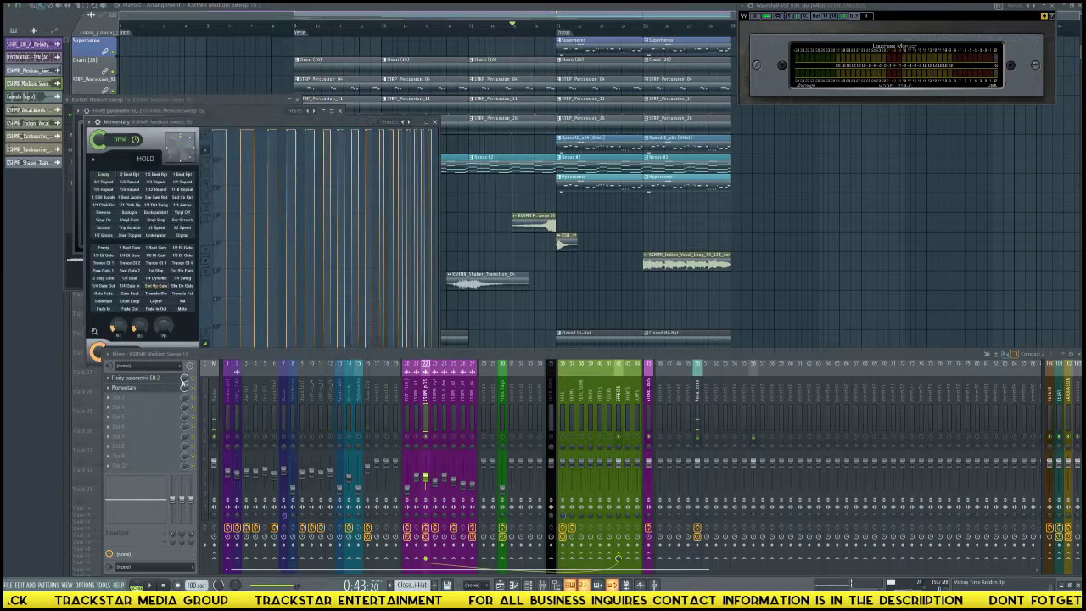
left_click(176, 291)
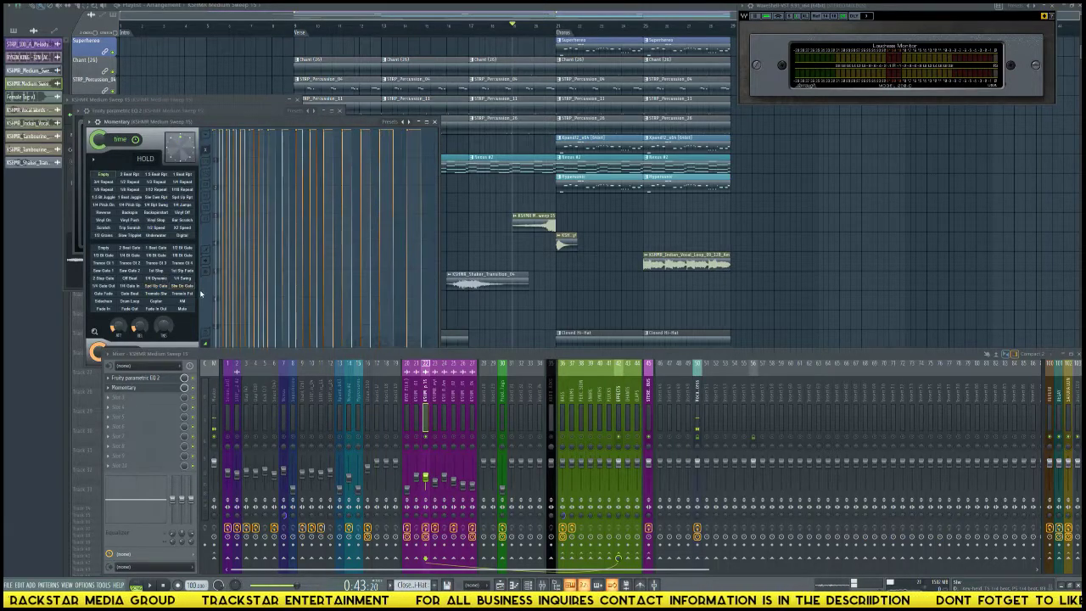
key("space")
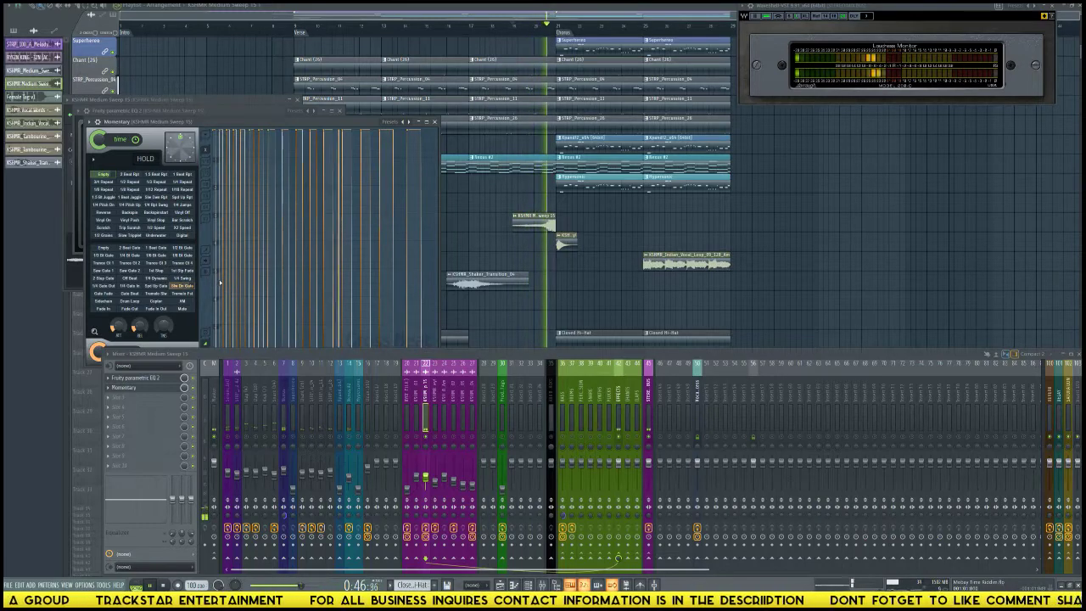
key("space")
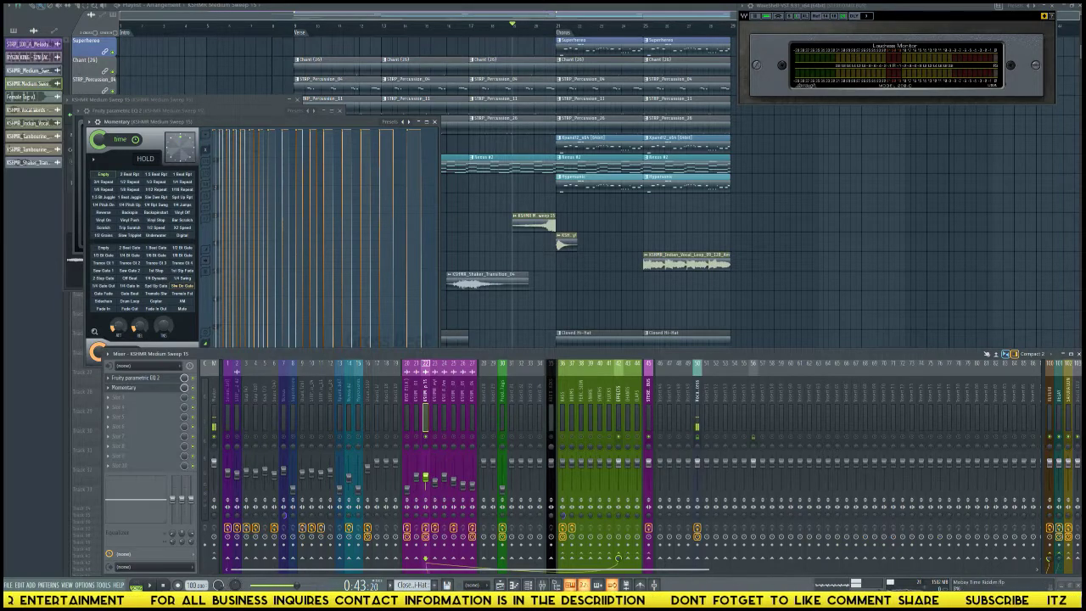
key("space")
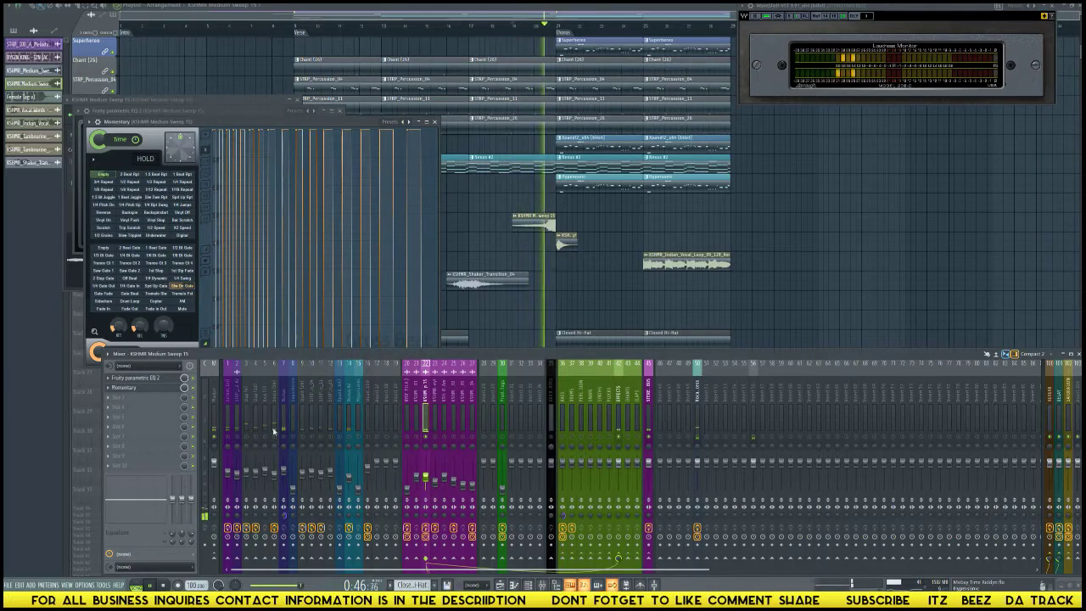
Move Gross Beat down one slot and load Native Instruments' Flair between it and the EQ on the sweep's track.
left_click(134, 397)
left_click(140, 401)
scroll(140, 398, "up", 1)
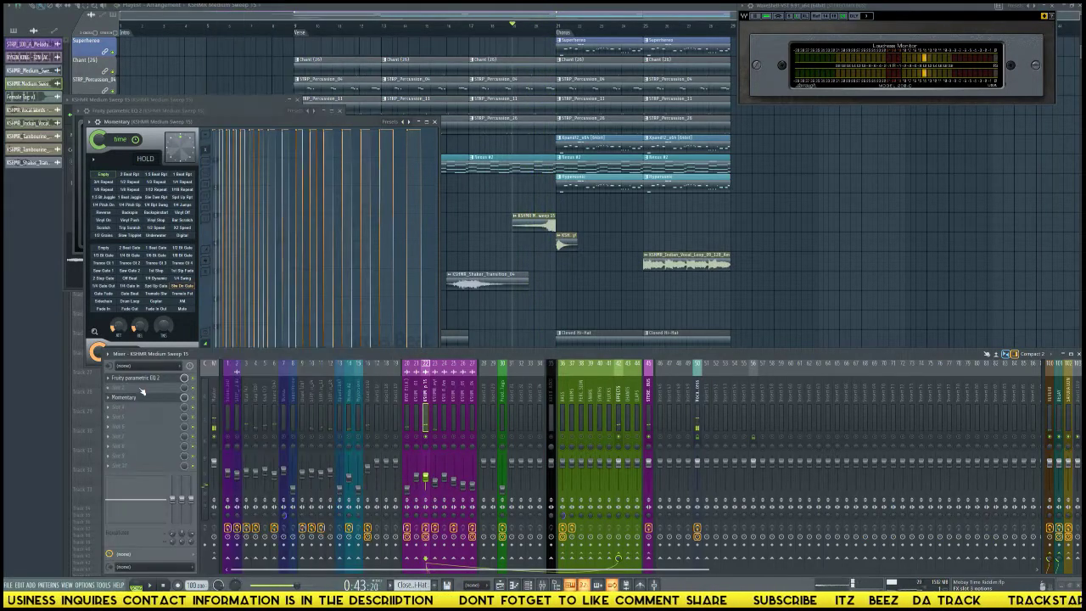
left_click(140, 390)
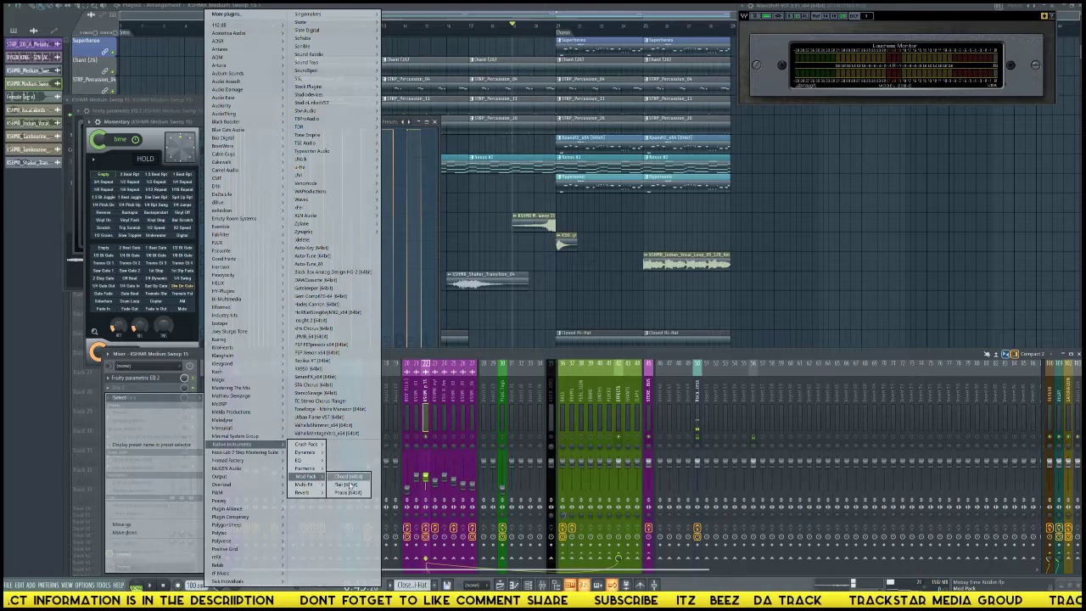
left_click(346, 484)
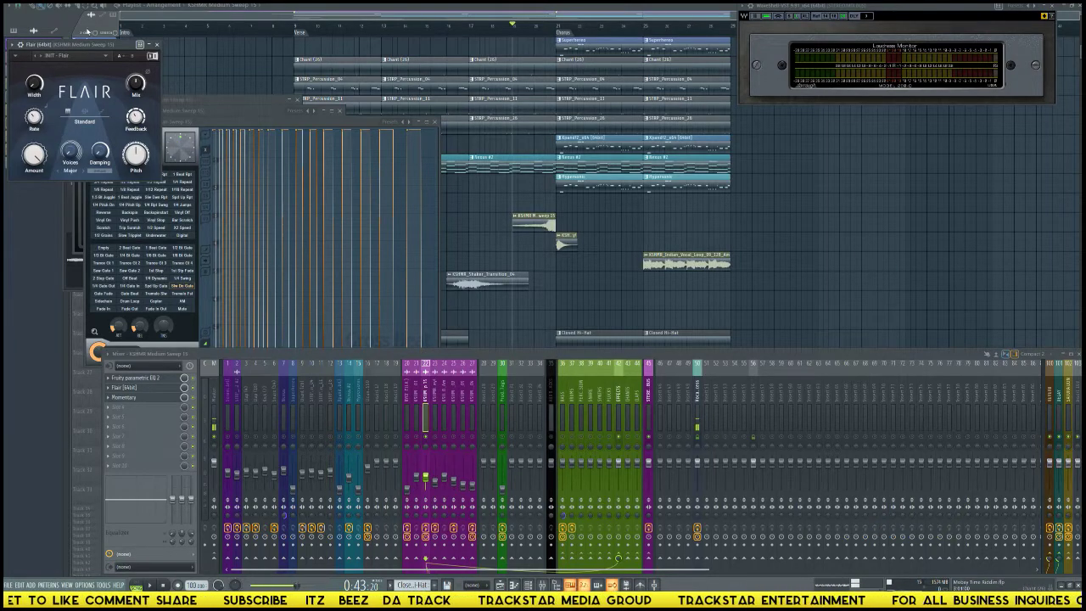
left_click_drag(100, 44, 575, 202)
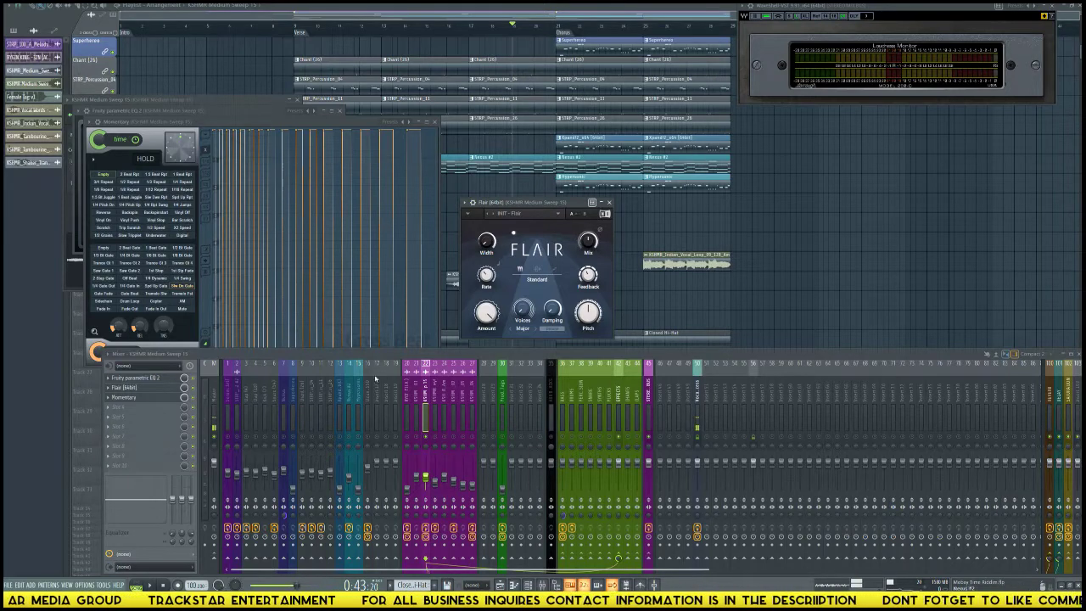
Load Fruity Stereo Shaper into the fourth effect slot of the sweep's track and apply its Delay preset.
left_click(156, 413)
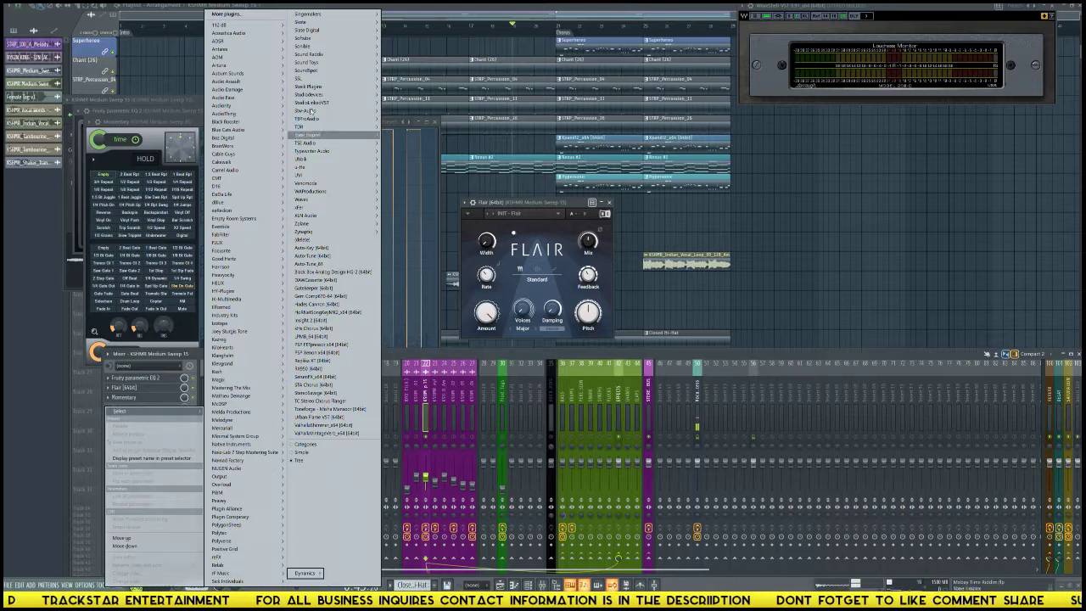
mouse_move(308, 86)
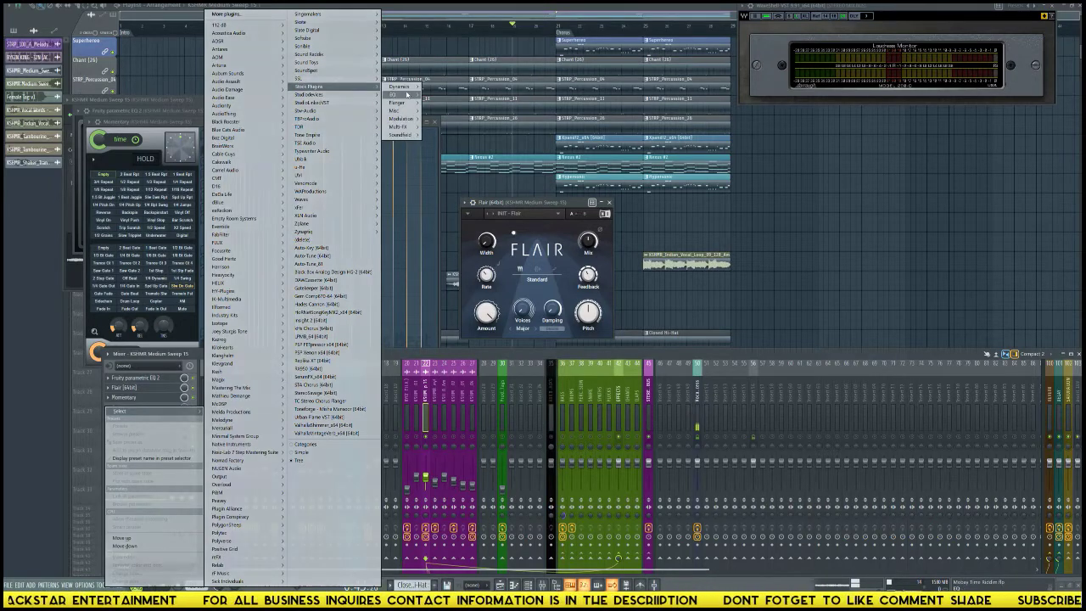
mouse_move(397, 95)
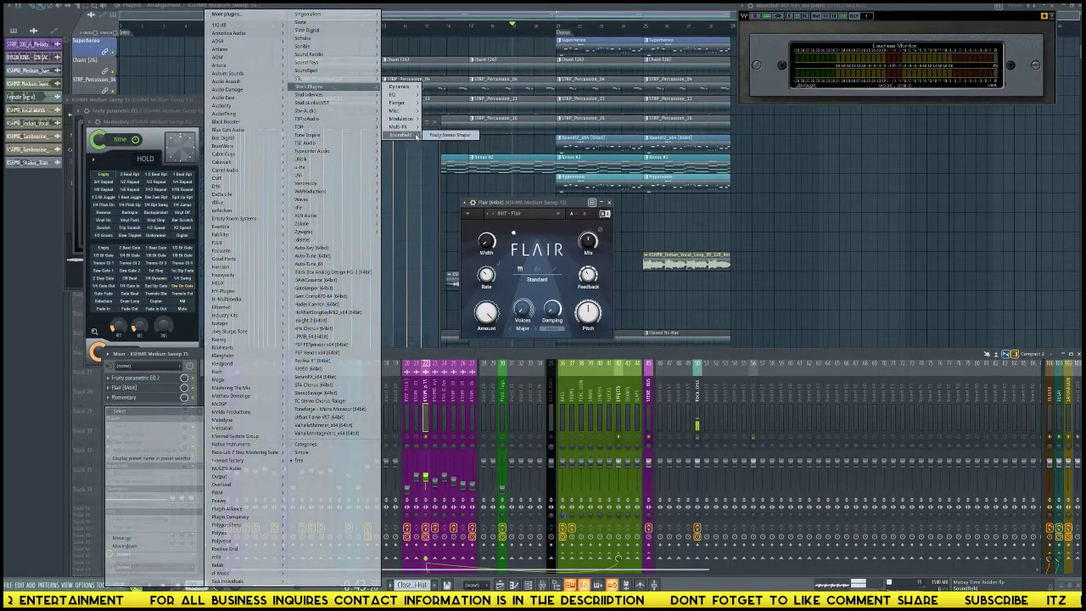
left_click(450, 136)
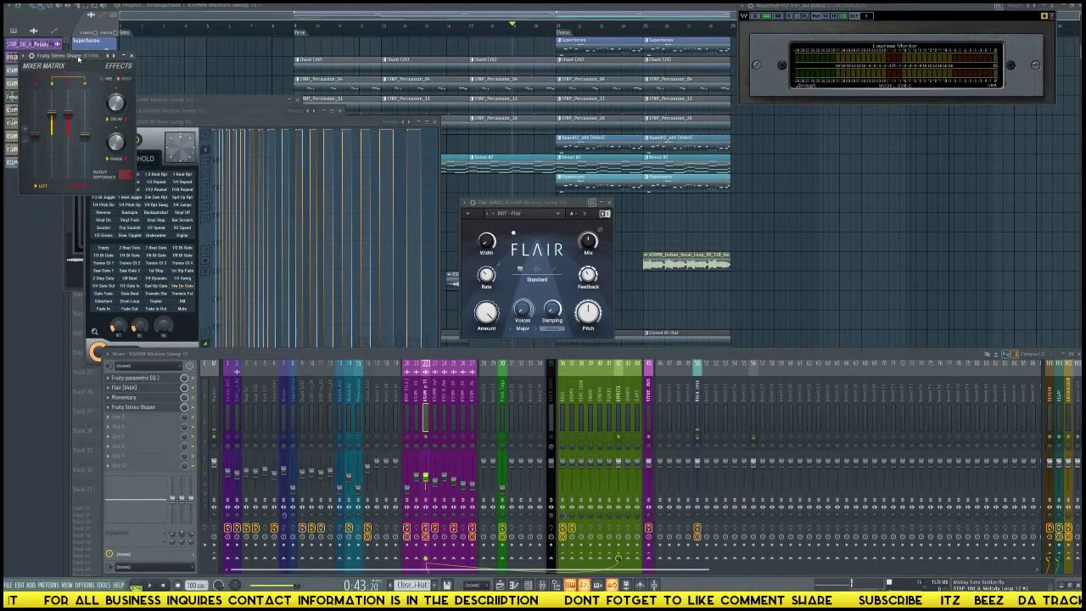
left_click_drag(78, 59, 281, 137)
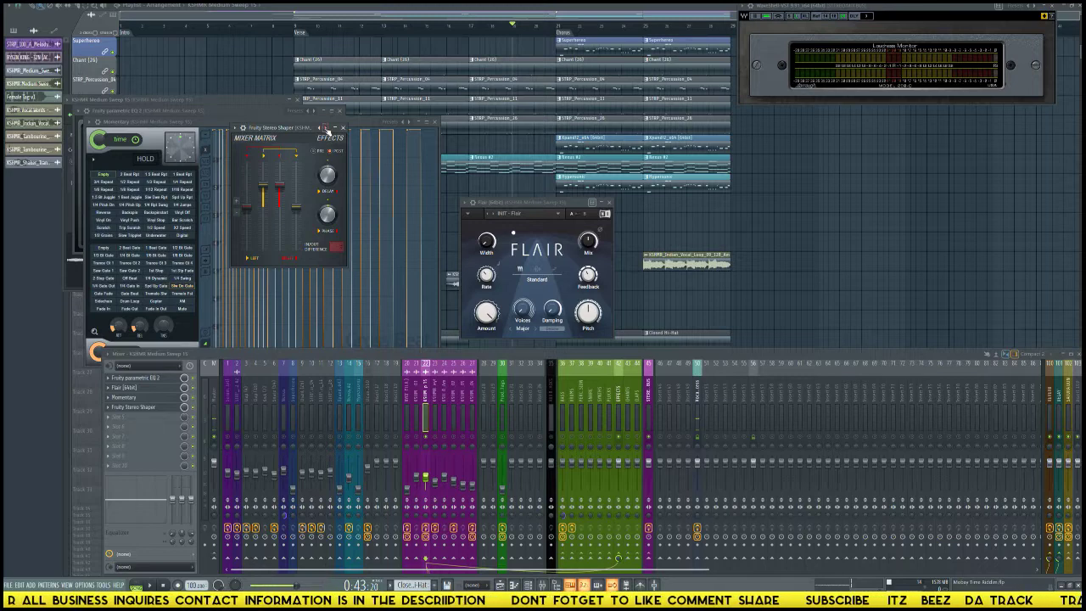
left_click(326, 128)
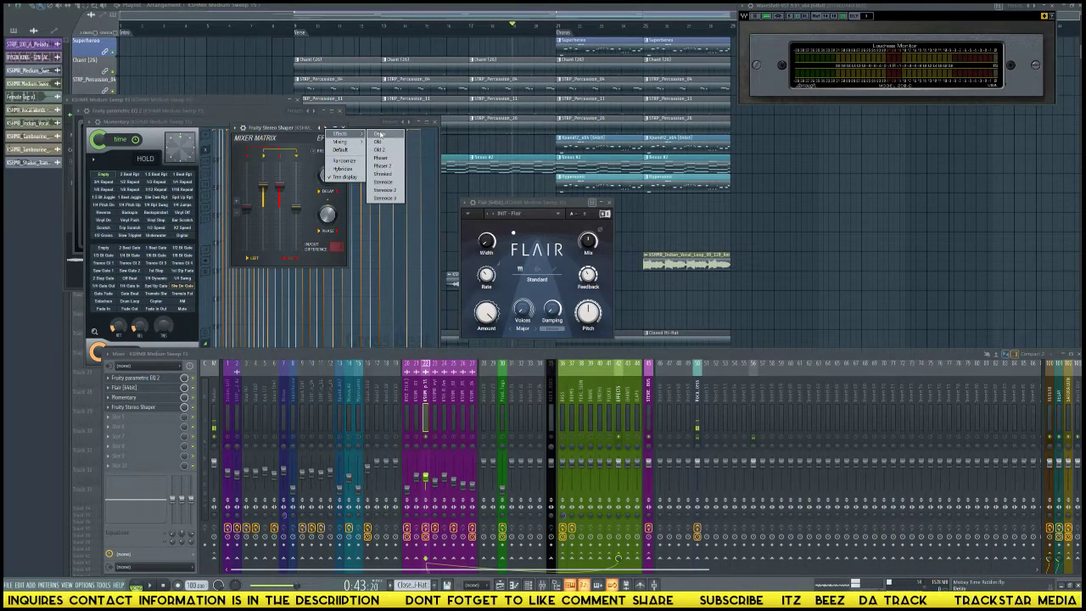
left_click(388, 134)
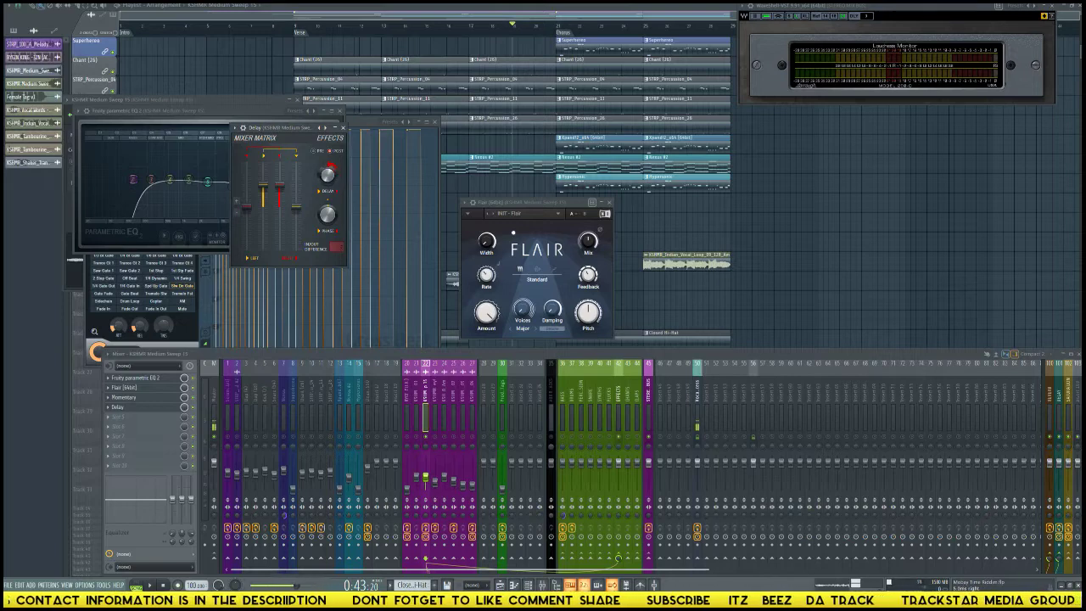
Play the medium sweep with its full effect chain, then unsolo its mixer track to hear it in the mix.
key("space")
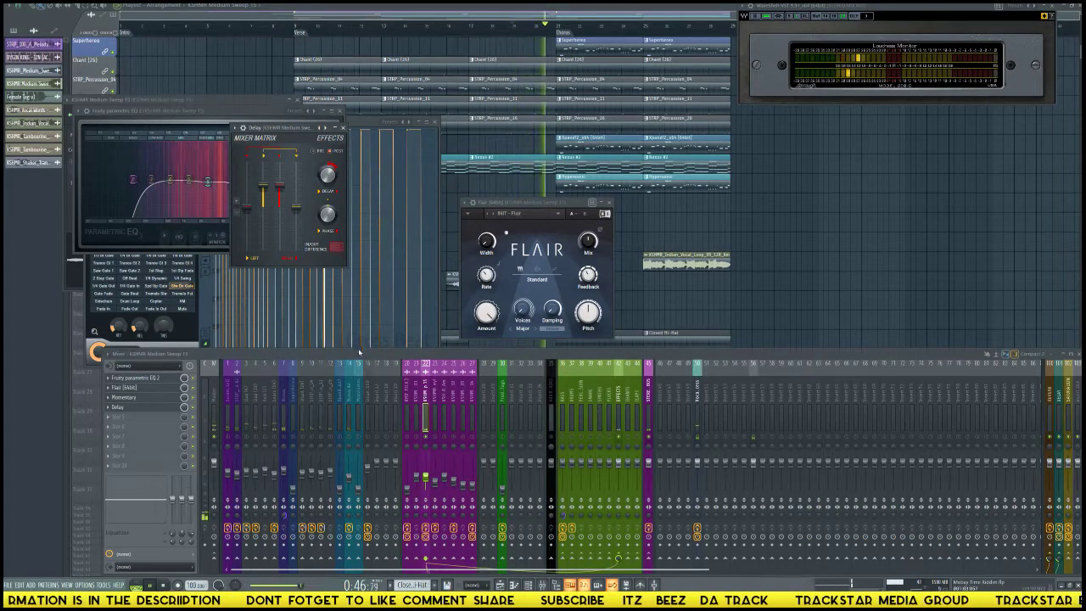
key("space")
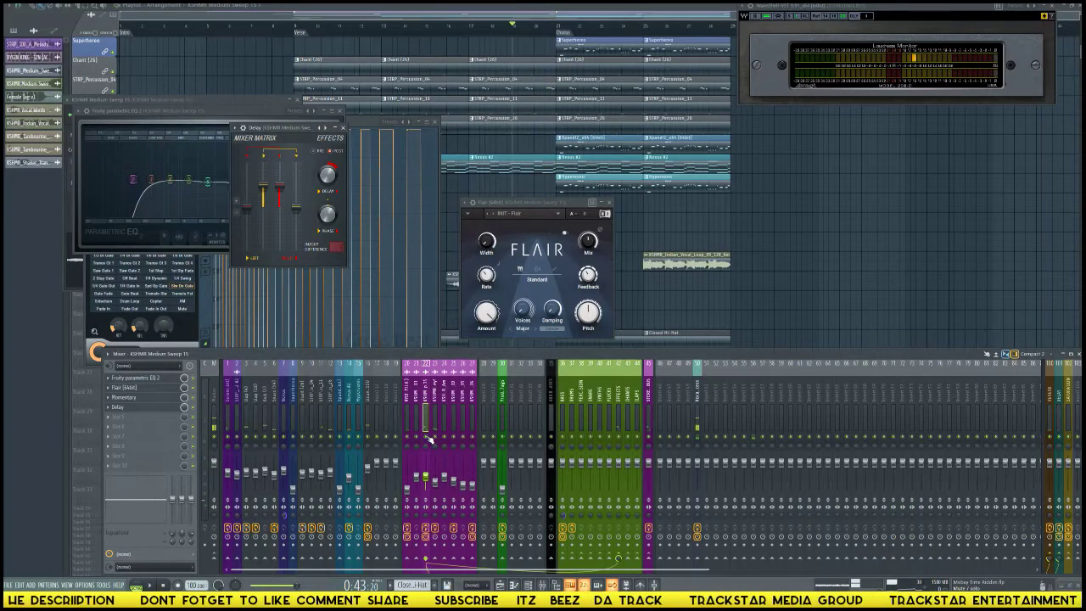
key("space")
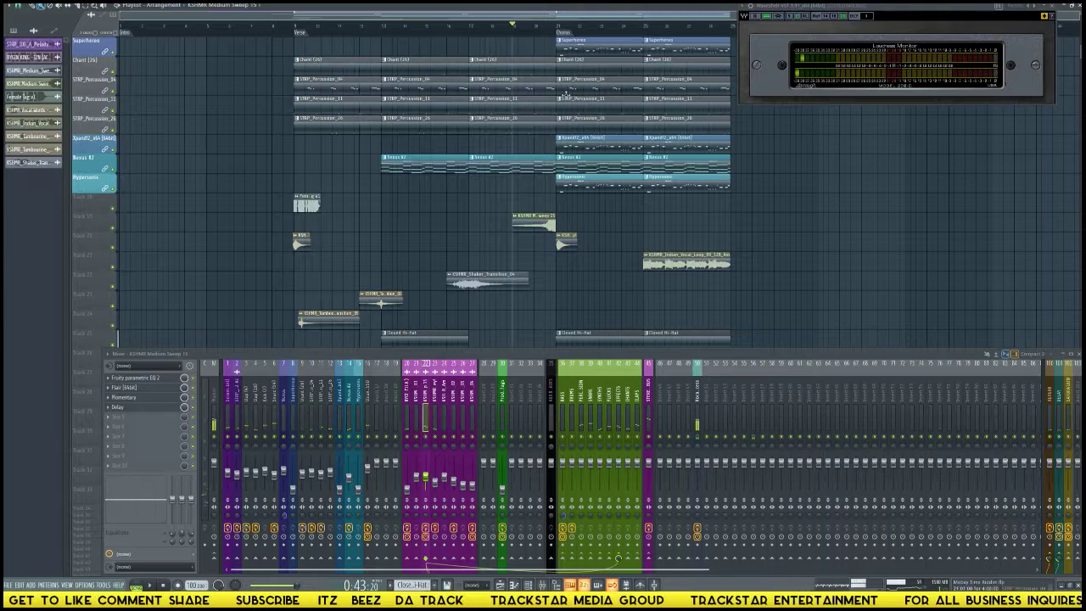
Select the arrangement clips in the four bars before the chorus and trim their ends back by half a bar.
scroll(552, 170, "up", 6)
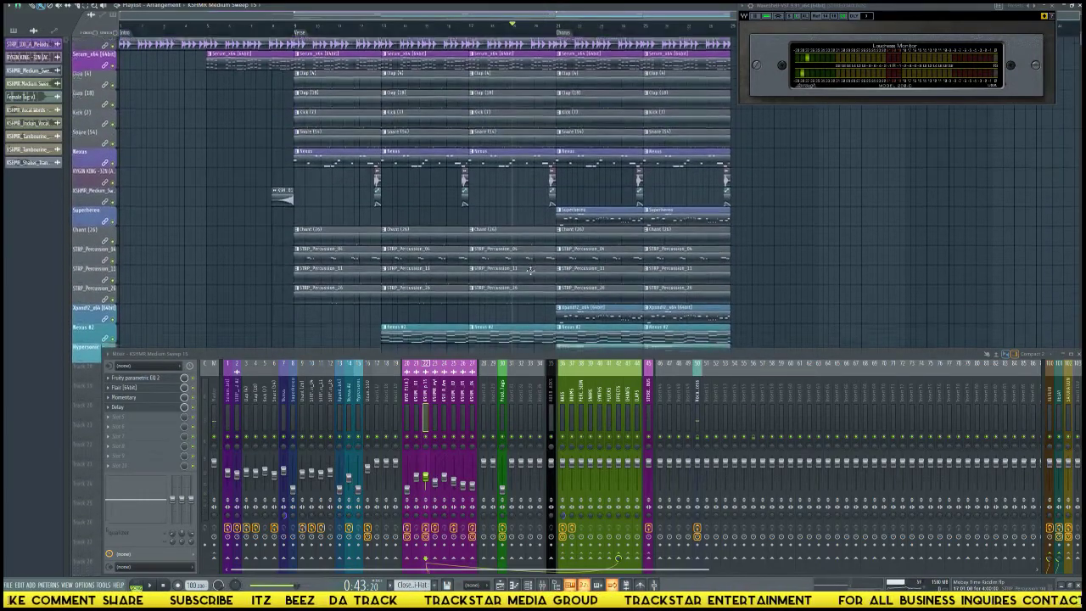
scroll(534, 286, "down", 5)
left_click_drag(550, 327, 556, 51)
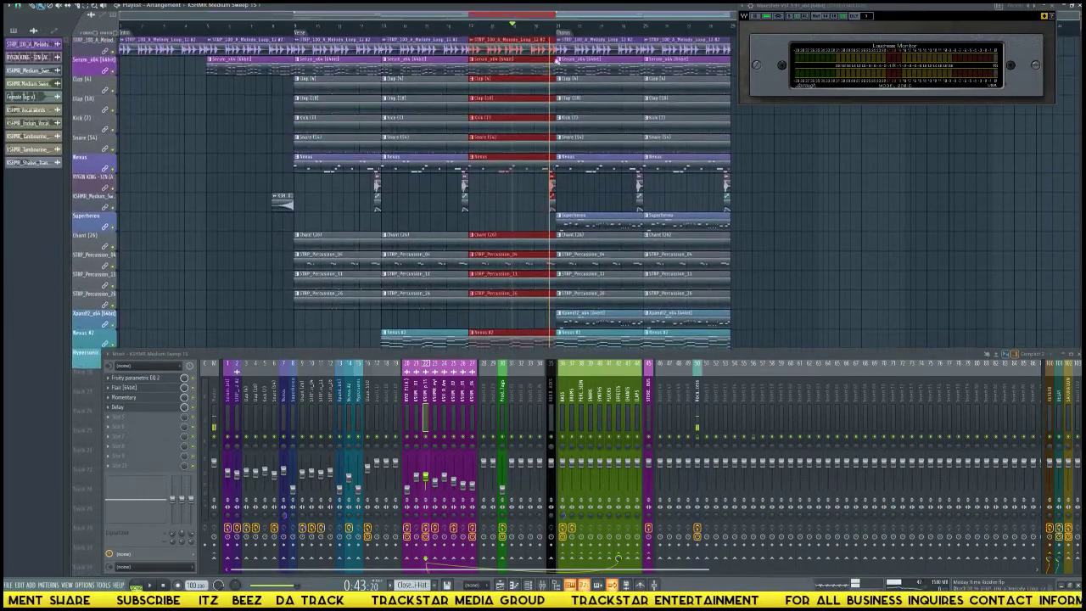
scroll(557, 39, "up", 5)
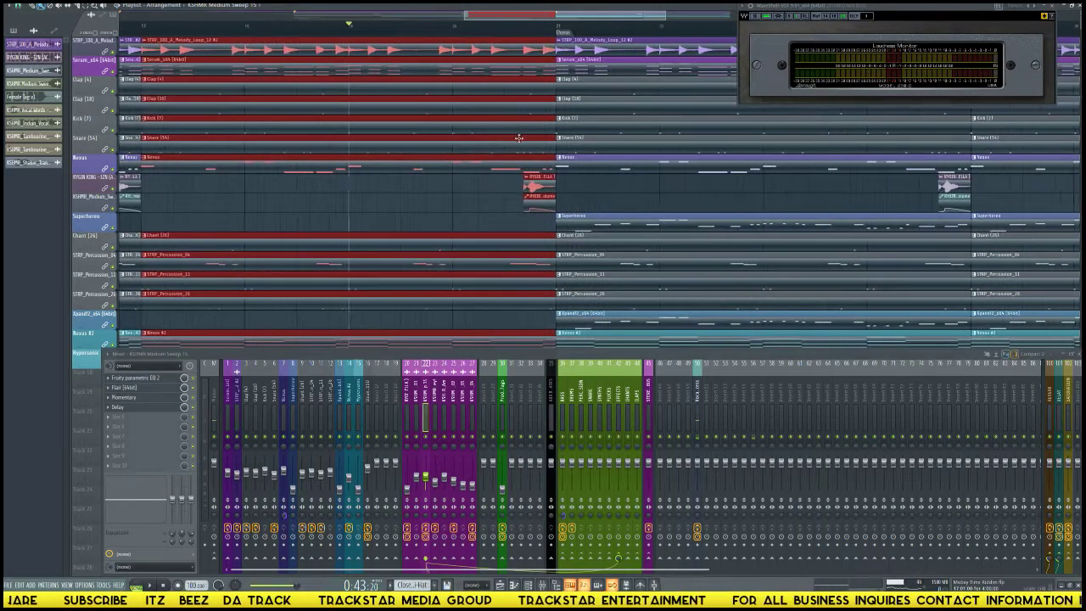
scroll(530, 110, "down", 3)
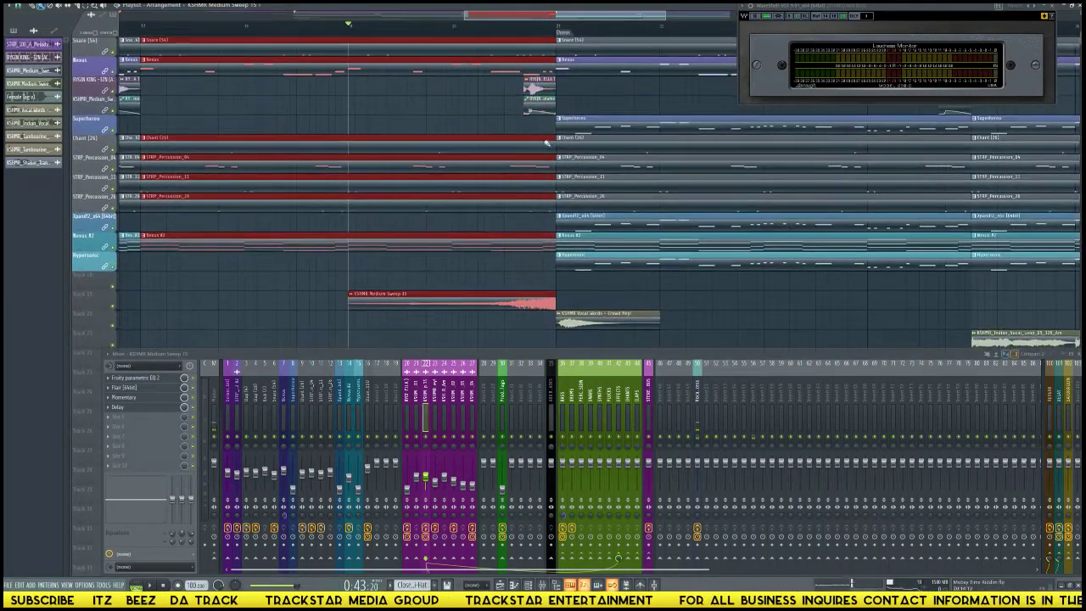
left_click_drag(552, 146, 536, 145)
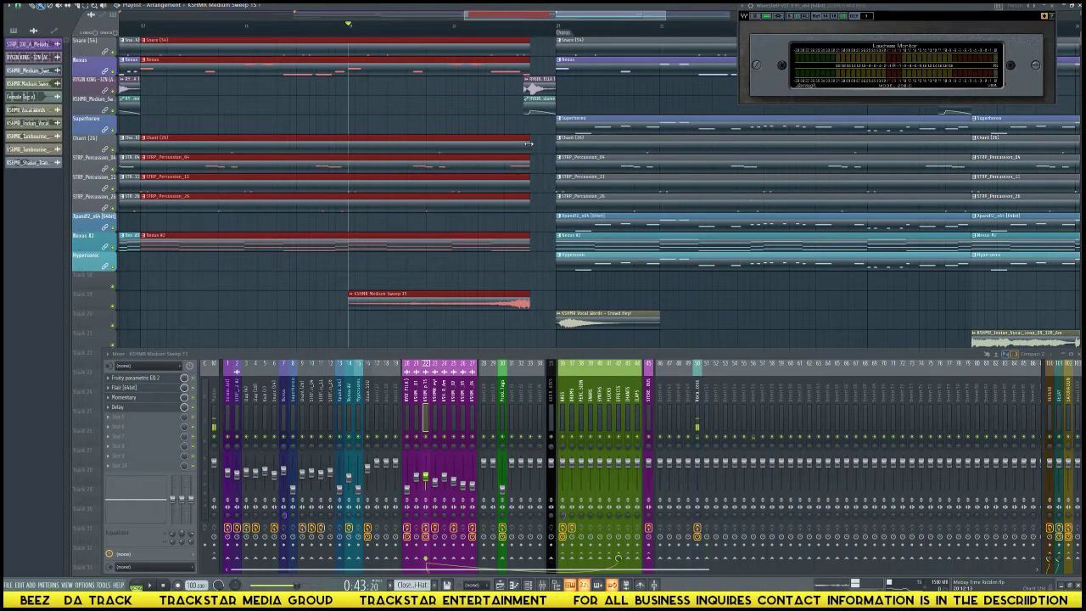
left_click_drag(527, 143, 512, 145)
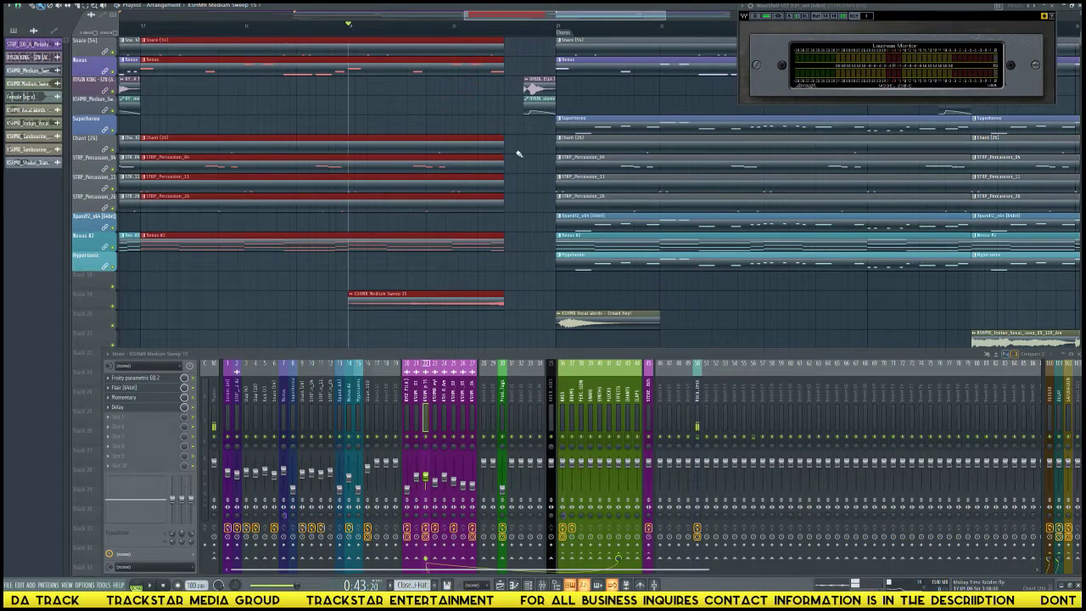
scroll(526, 173, "down", 2)
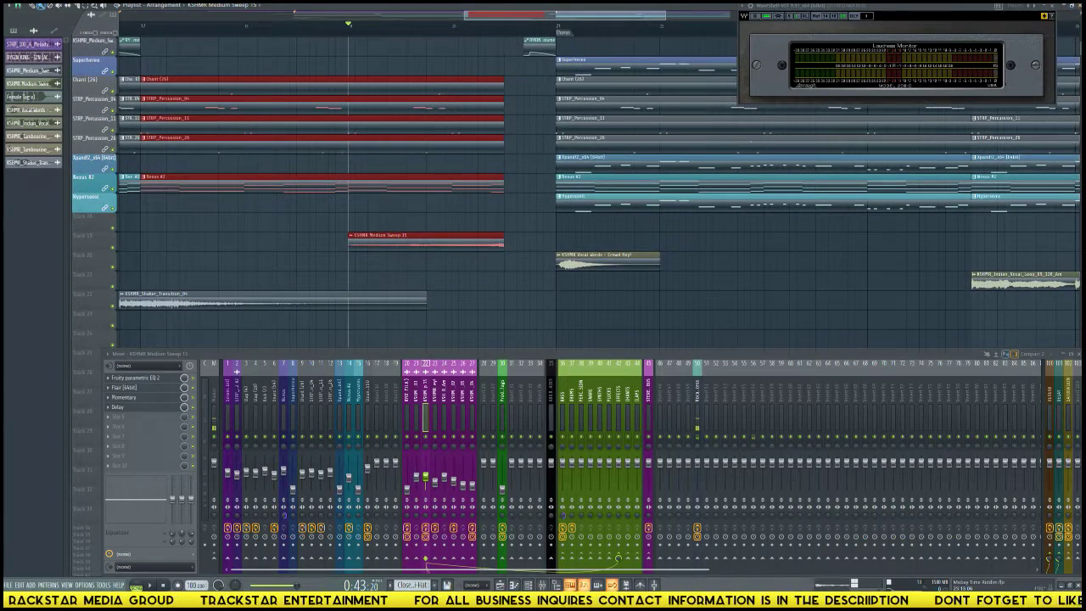
Play the trimmed section leading into the chorus to check the drop-out gap.
left_click_drag(1077, 28, 1077, 17)
scroll(761, 218, "up", 8)
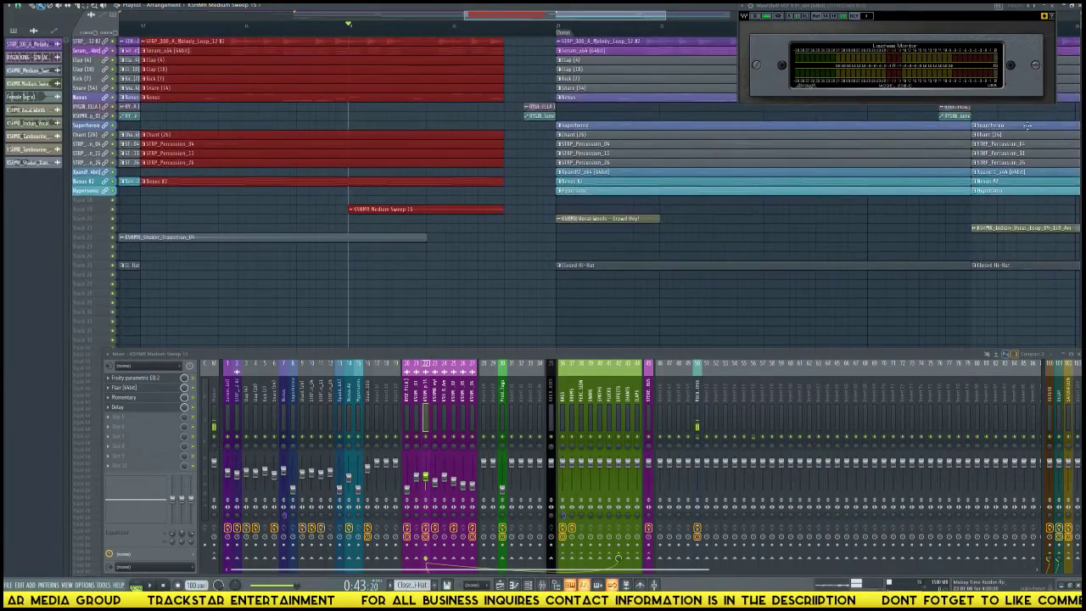
left_click_drag(1077, 26, 1077, 34)
key("space")
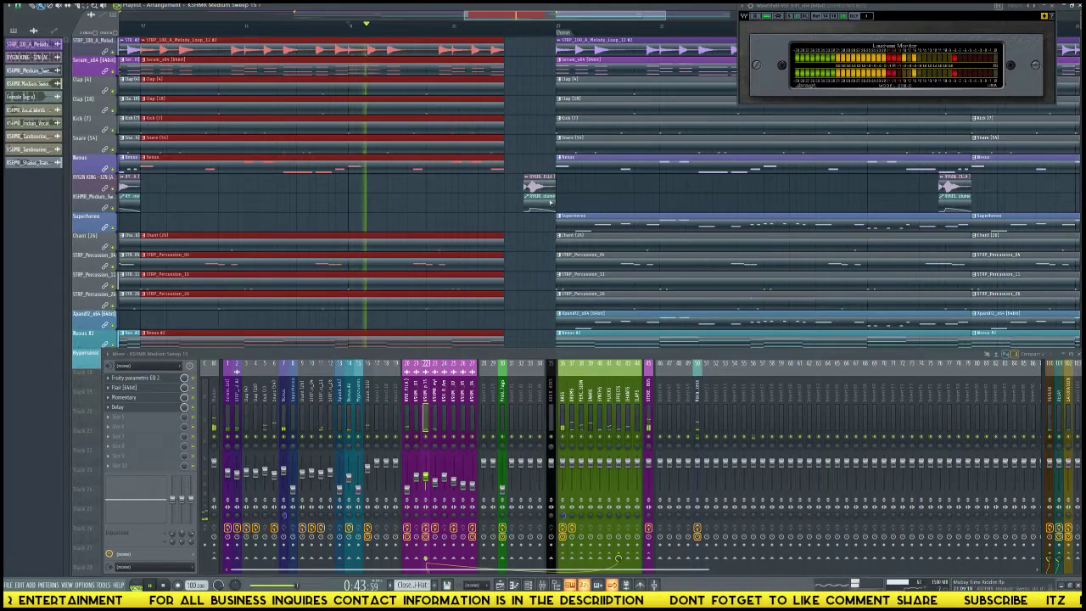
scroll(528, 97, "down", 5)
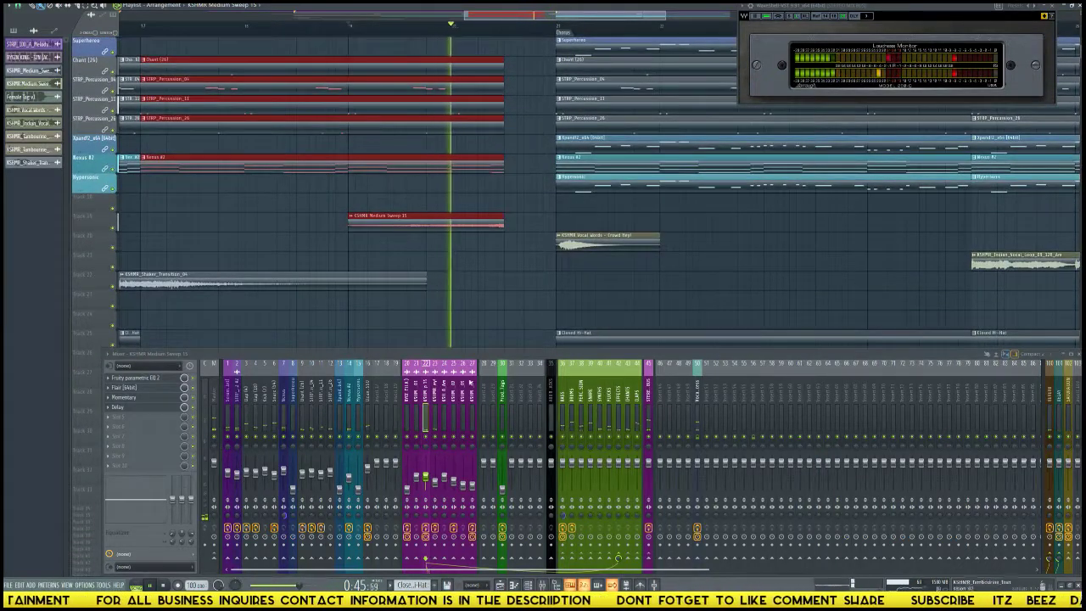
Deselect the clips, extend the medium sweep a quarter bar past the other trimmed clips, and audition the transition into the chorus.
left_click(509, 278, "ctrl")
key("space")
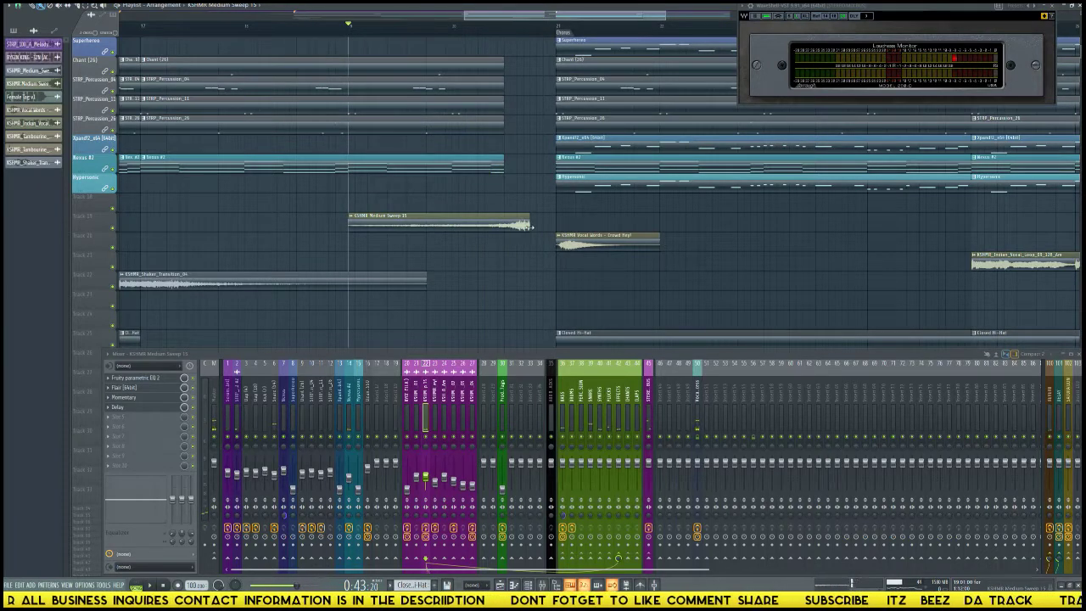
key("space")
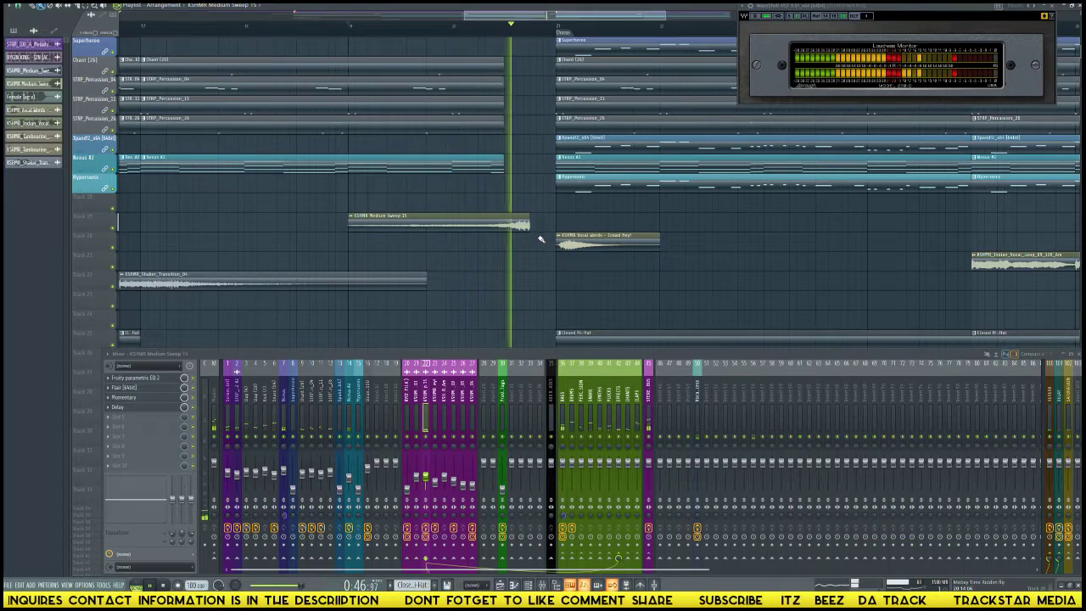
key("space")
key("space")
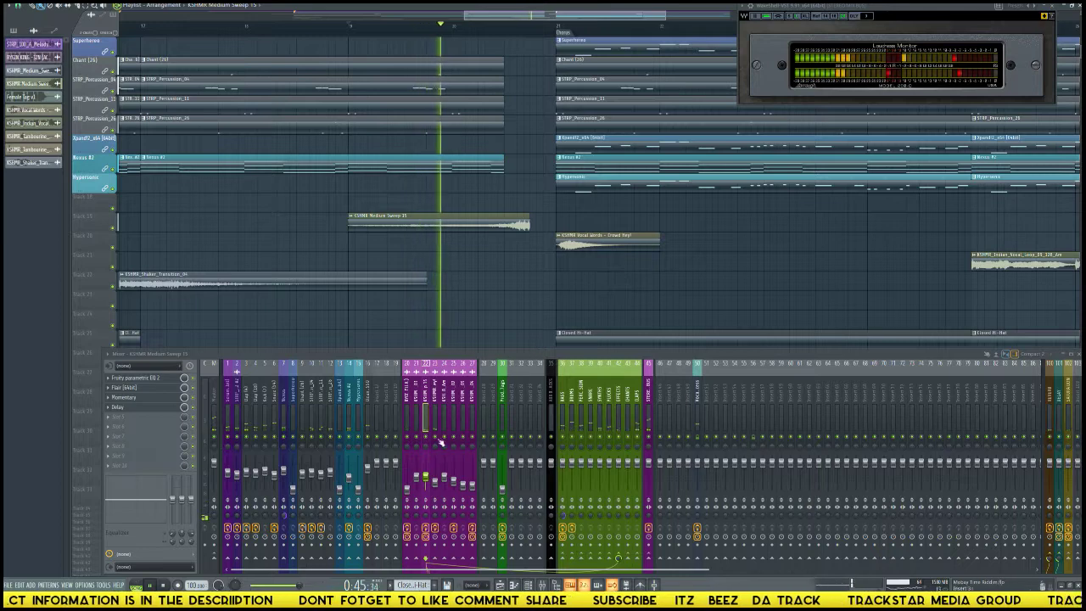
Select the Superhero, Xpand2 and Hypersonic mixer tracks together and raise their faders during playback.
left_click(292, 429)
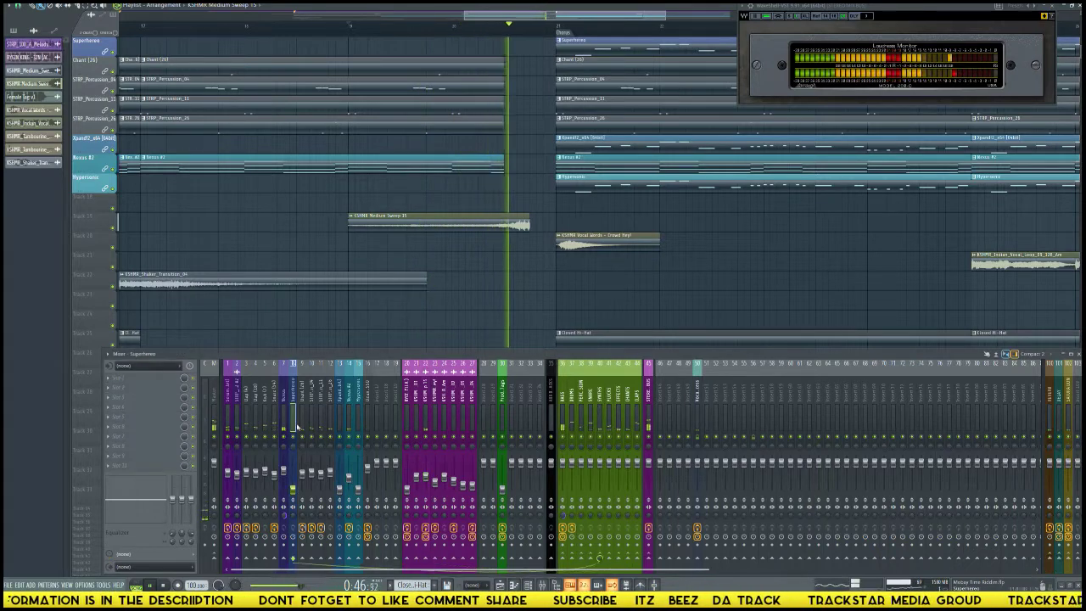
left_click(339, 428)
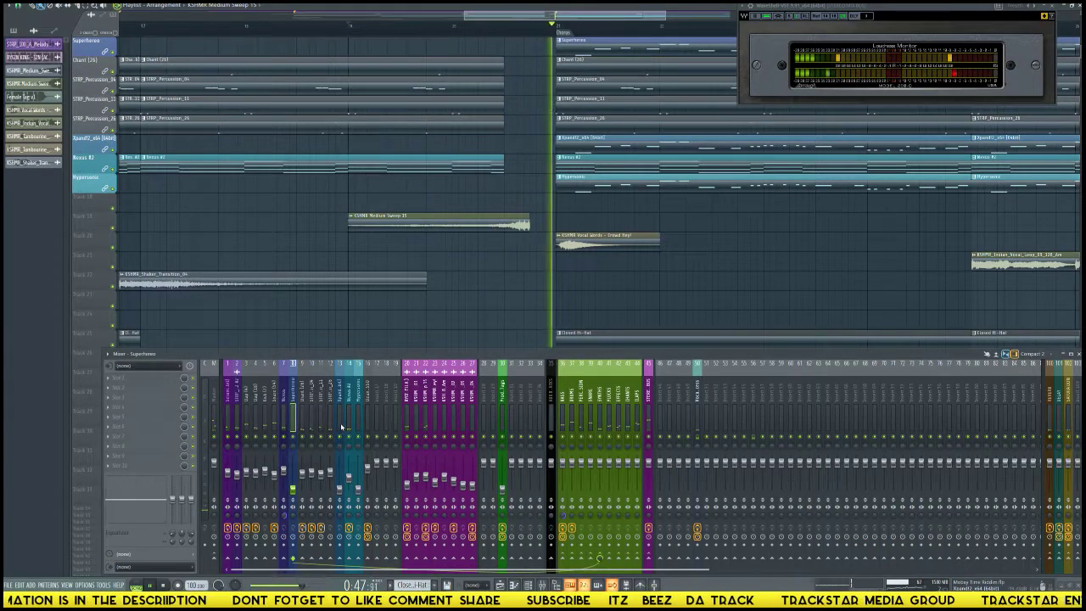
left_click(293, 427, "ctrl+shift")
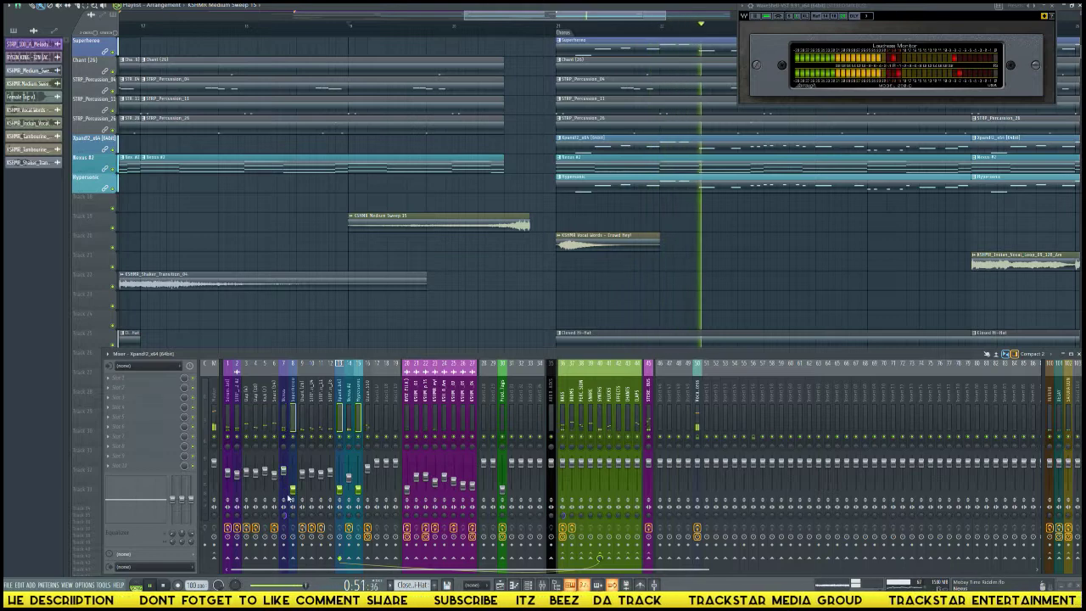
left_click_drag(293, 490, 292, 472)
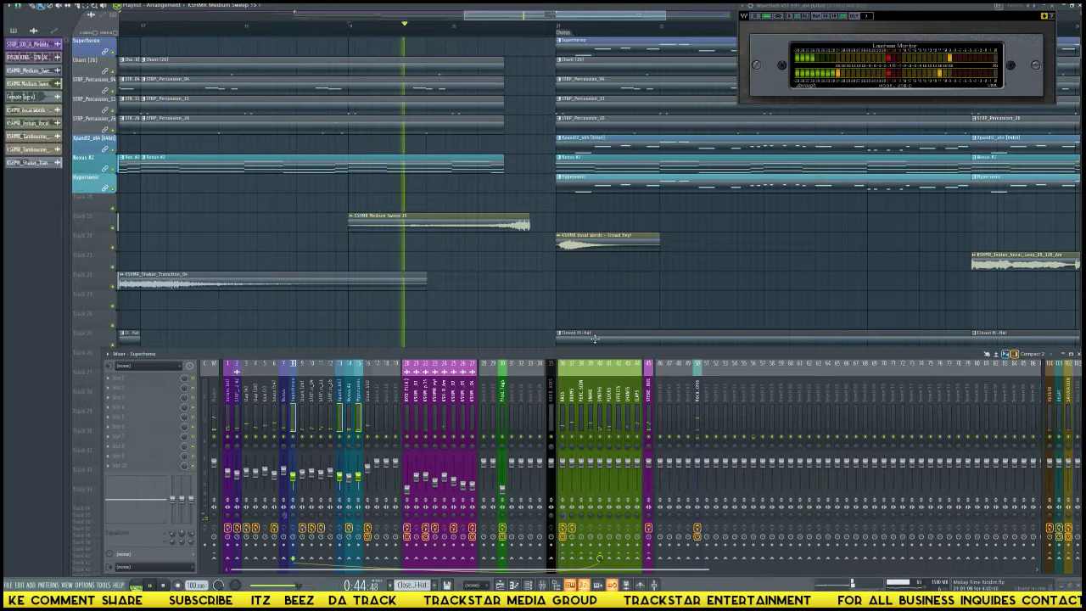
Select the chorus's first four bars for playback, lower the Xpand2 and Hypersonic faders, and solo the Superhero mixer track.
key("space")
scroll(727, 235, "up", 5)
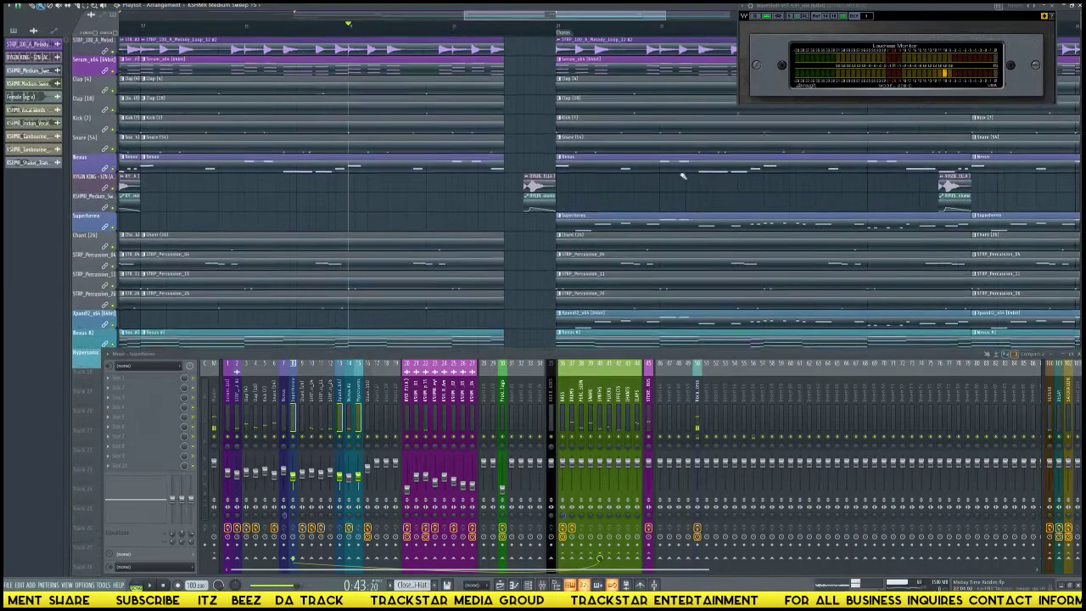
left_click_drag(560, 30, 971, 32)
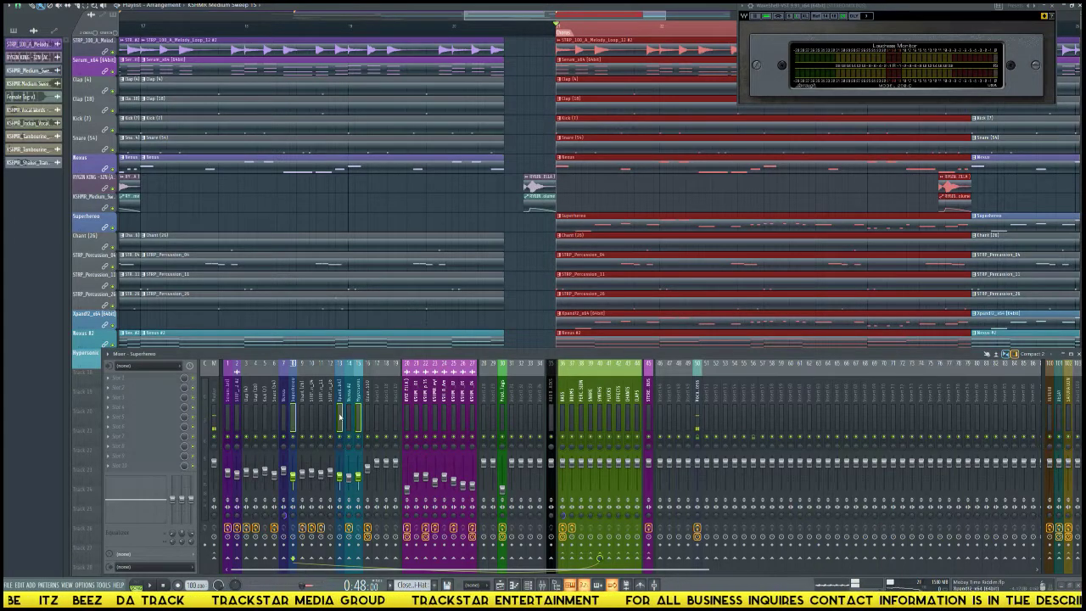
left_click(363, 488)
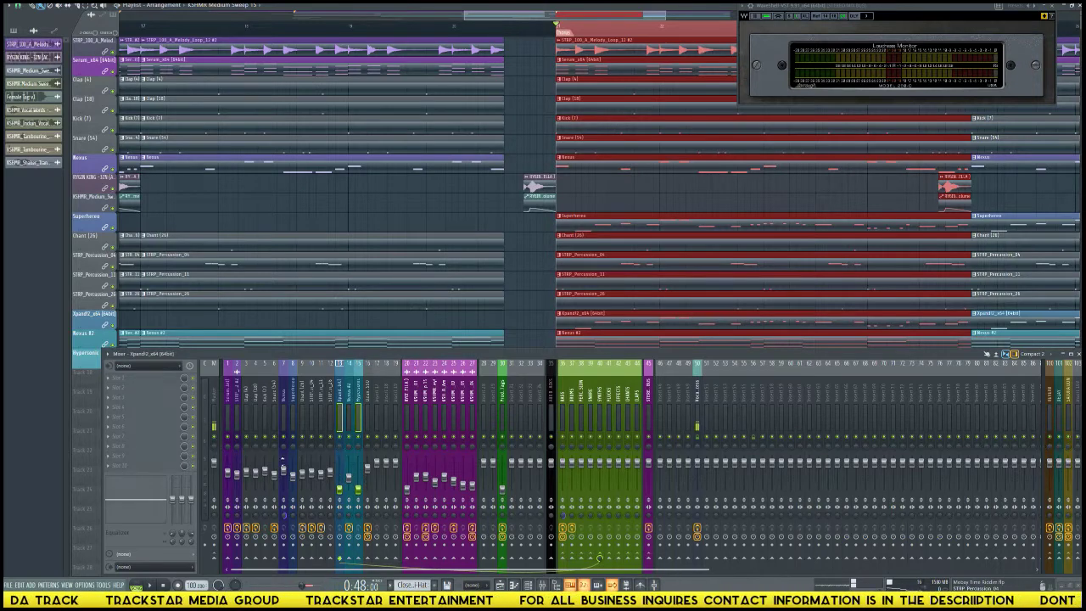
left_click(294, 452)
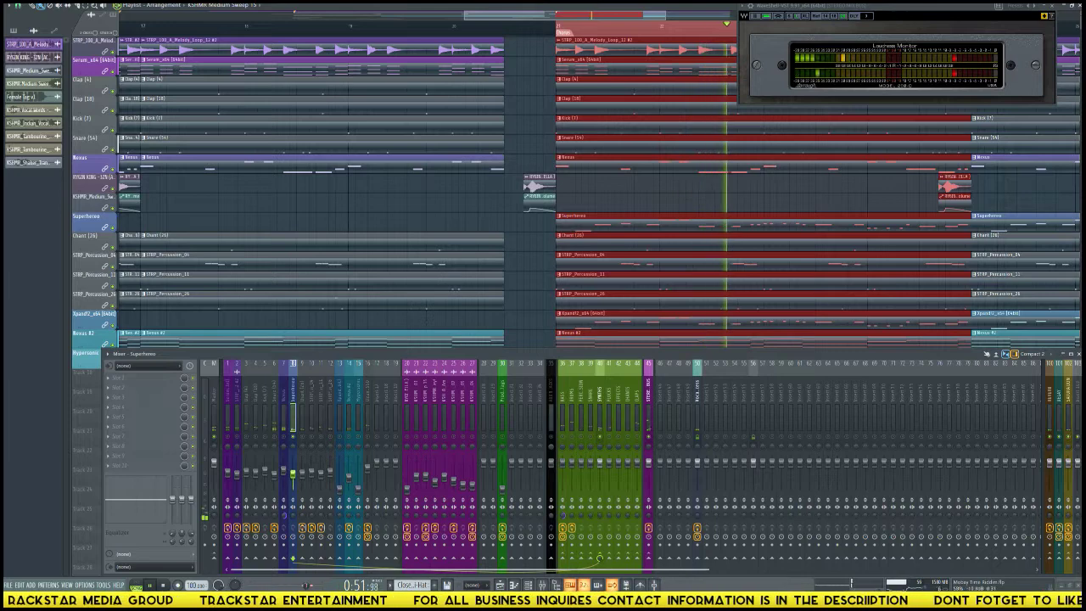
Load the Waves Scheps Parallel Particles Stereo plugin into the first effect slot of the Superhero track.
left_click(152, 379)
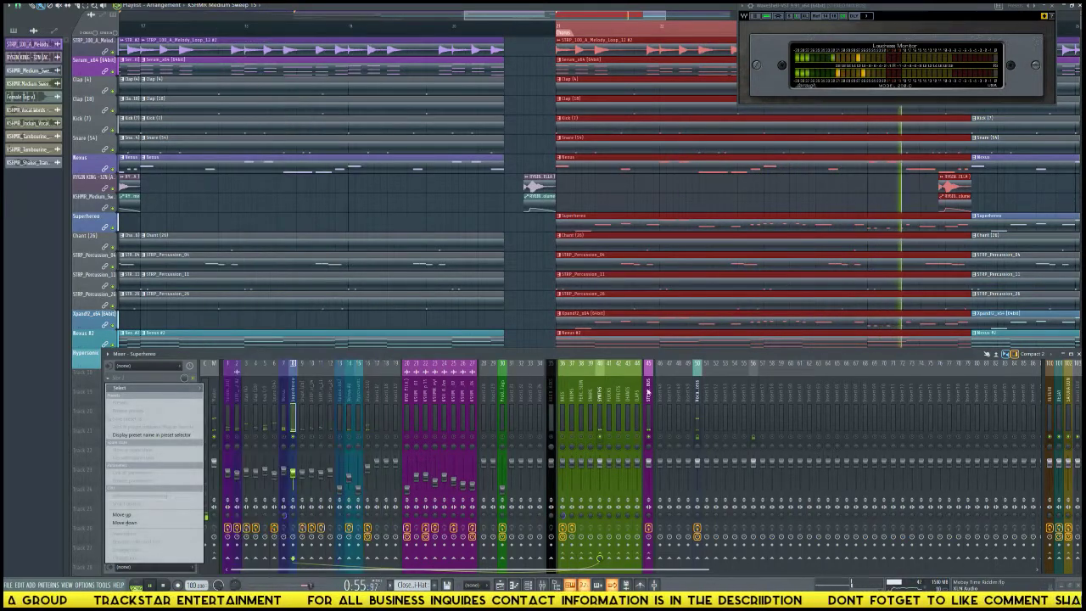
left_click(215, 402)
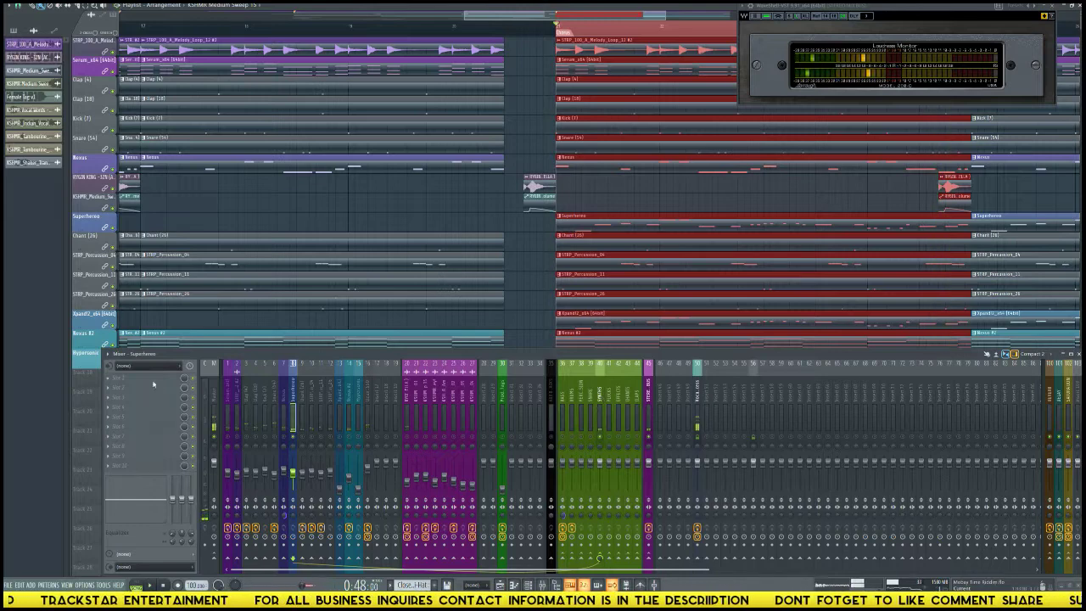
left_click(154, 383)
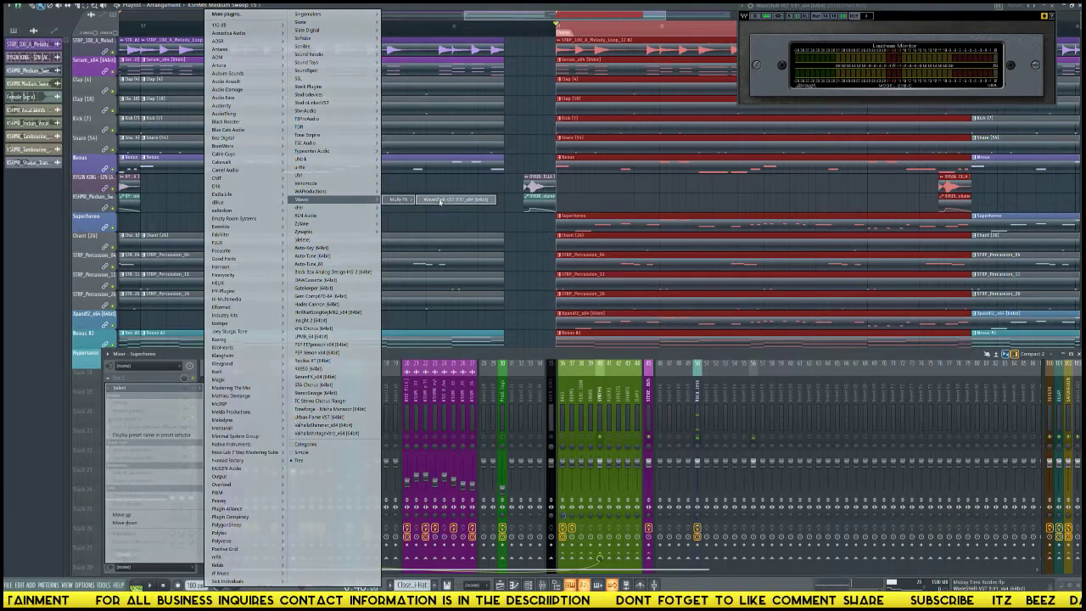
left_click(398, 199)
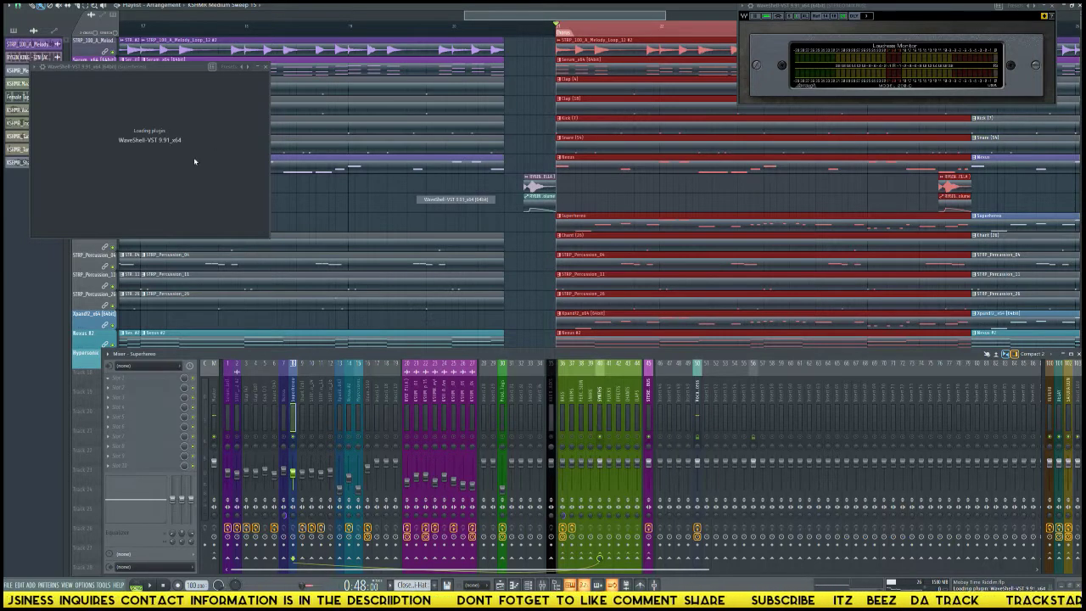
left_click(192, 116)
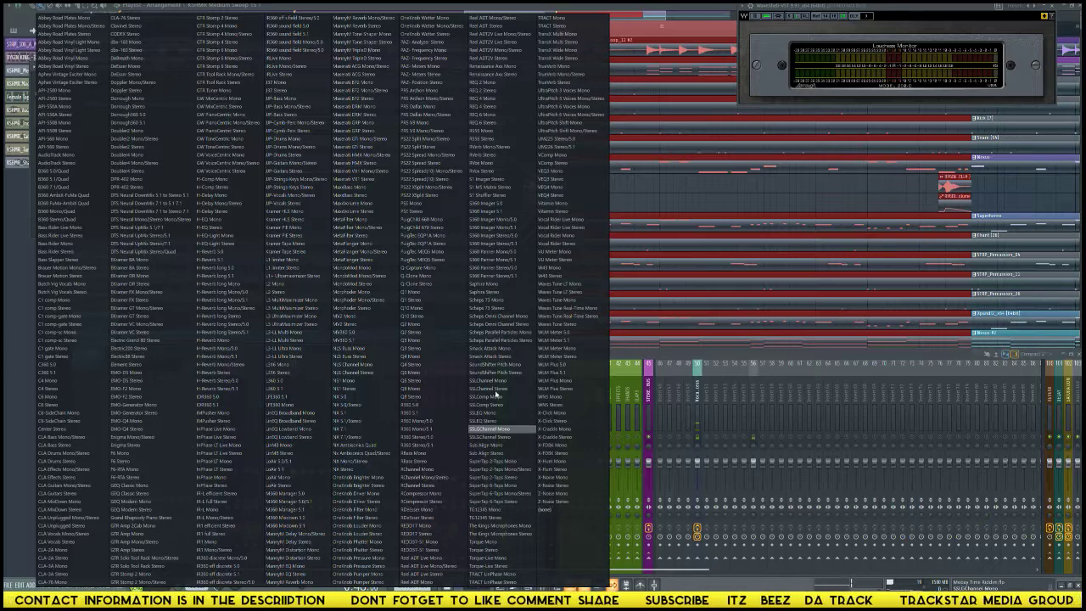
left_click(502, 340)
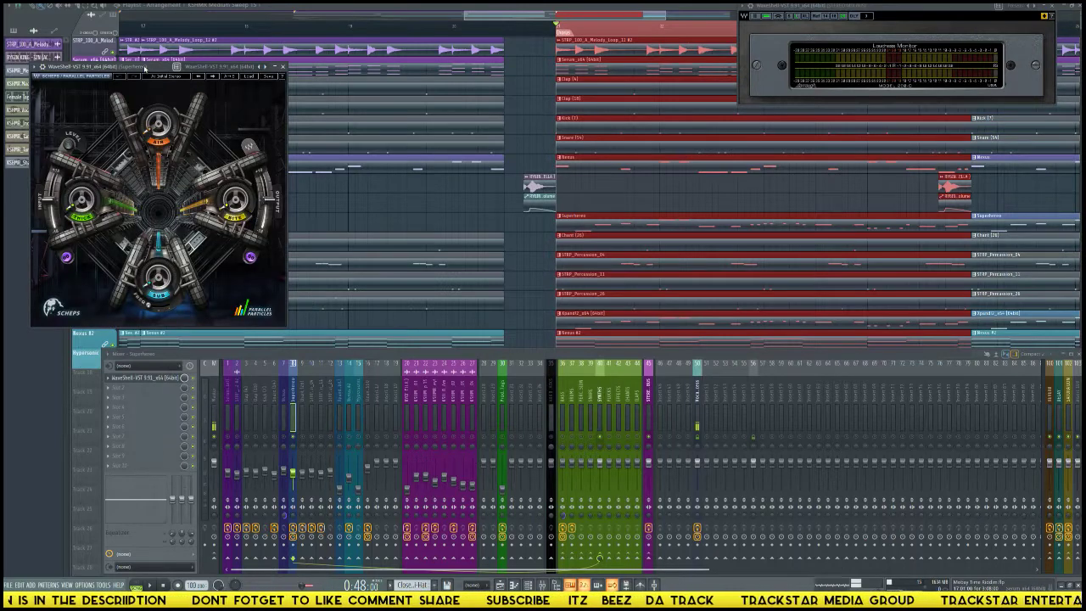
Turn up Air and Bite in Scheps Parallel Particles and audition the soloed Superhero synth in the chorus.
left_click_drag(145, 68, 435, 68)
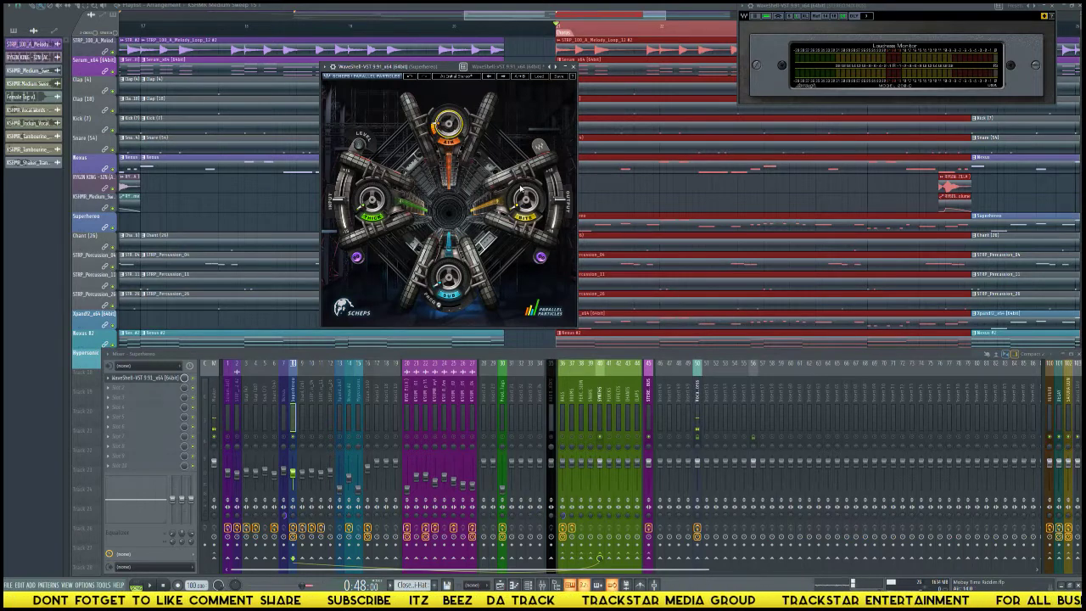
key("space")
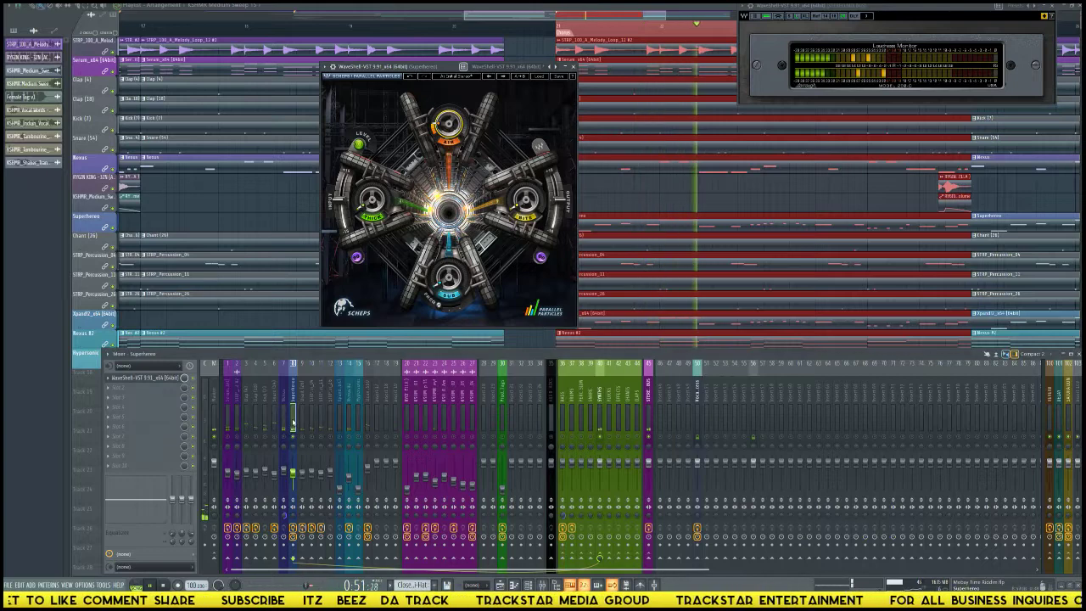
key("space")
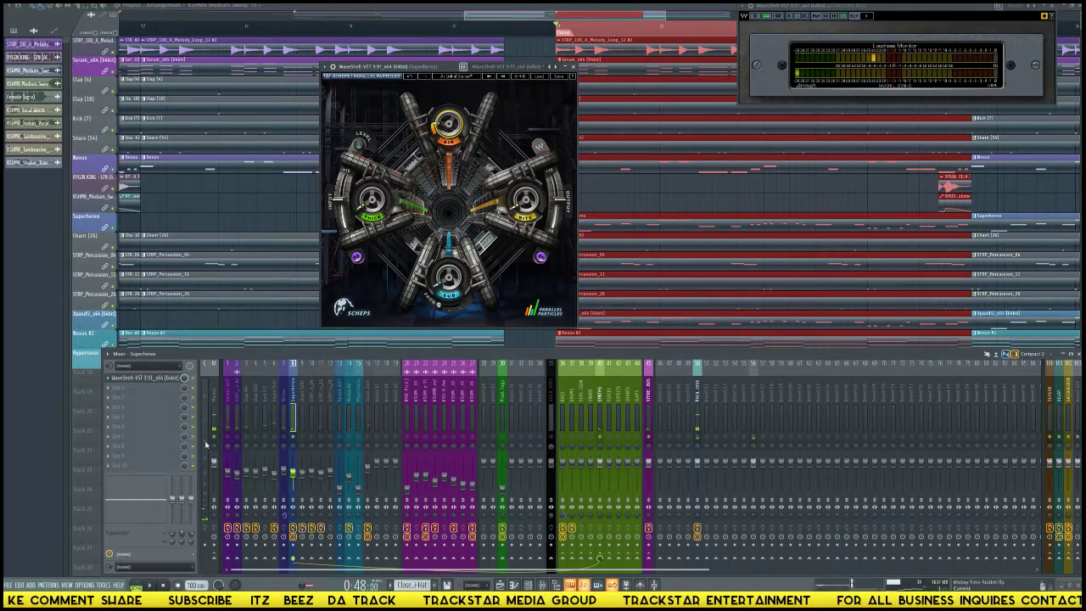
Open the Superhero channel's Spire synth and display its reverb effect settings.
key("F6")
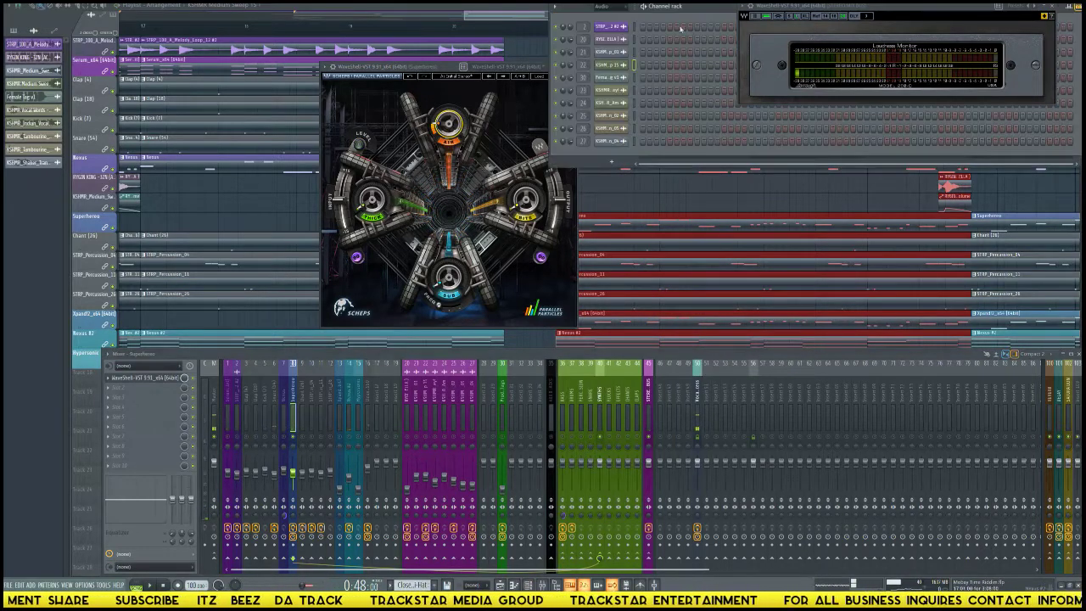
scroll(704, 9, "up", 7)
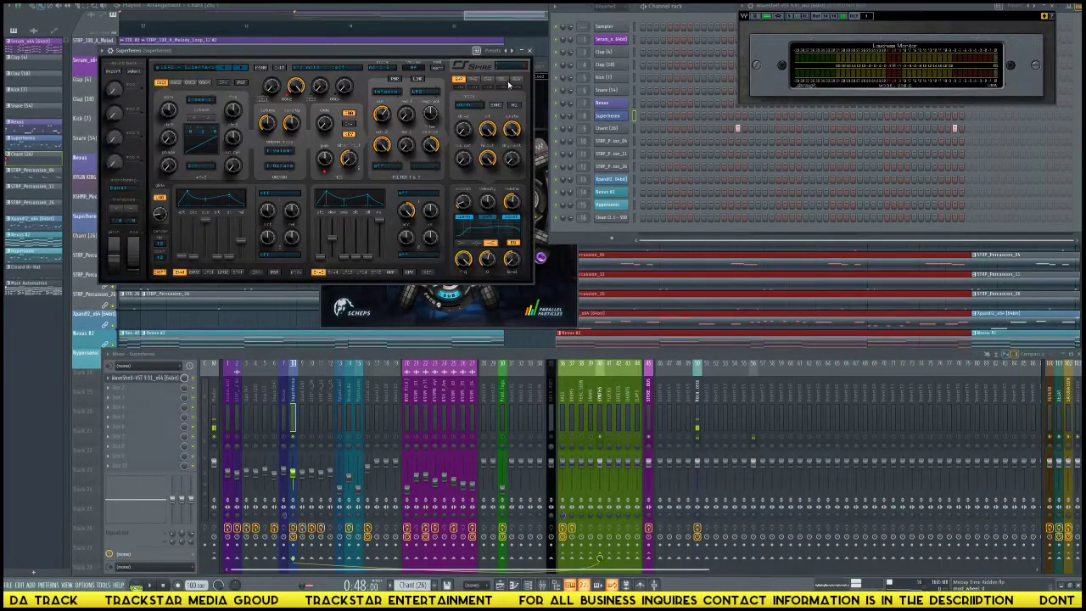
left_click(517, 80)
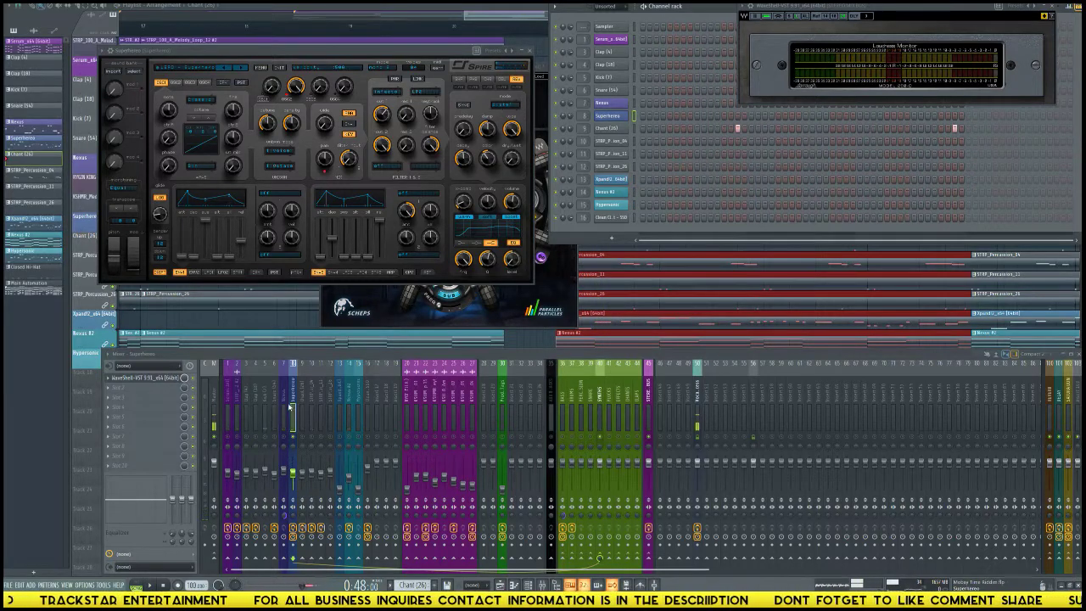
left_click(159, 397)
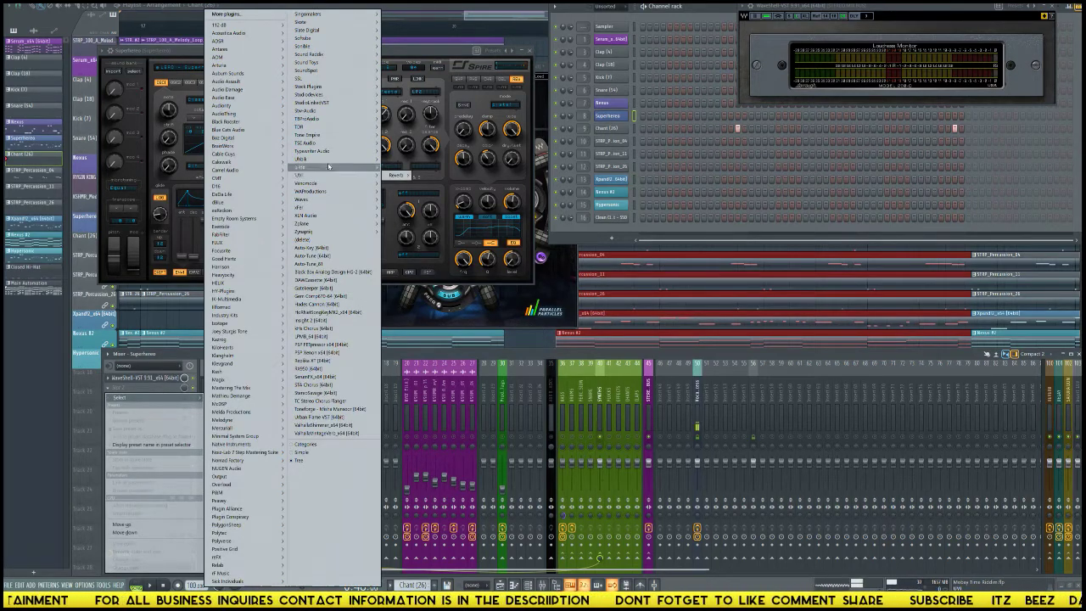
mouse_move(331, 164)
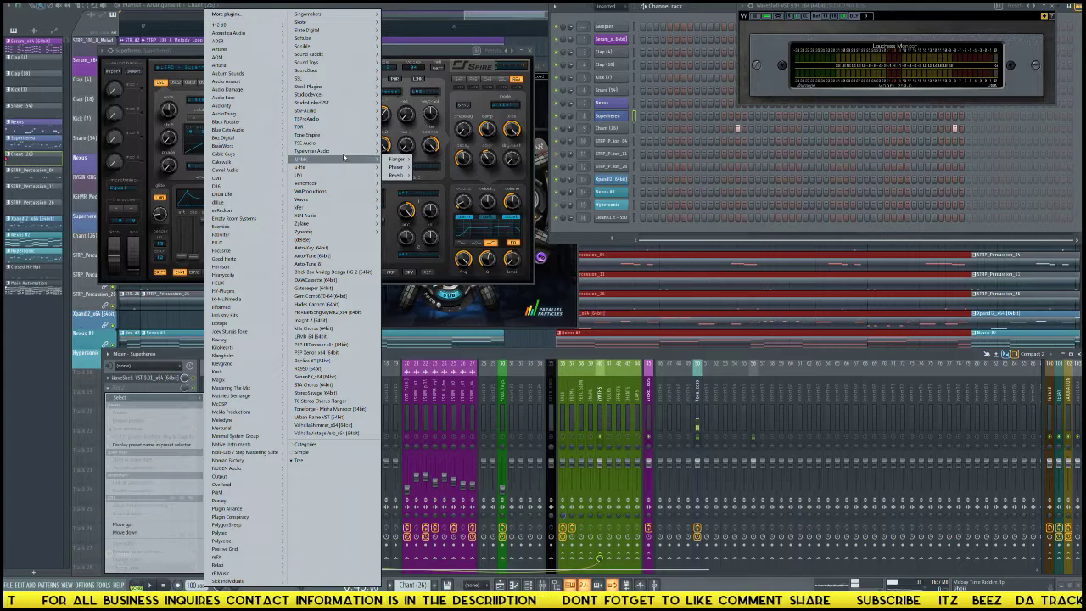
mouse_move(329, 86)
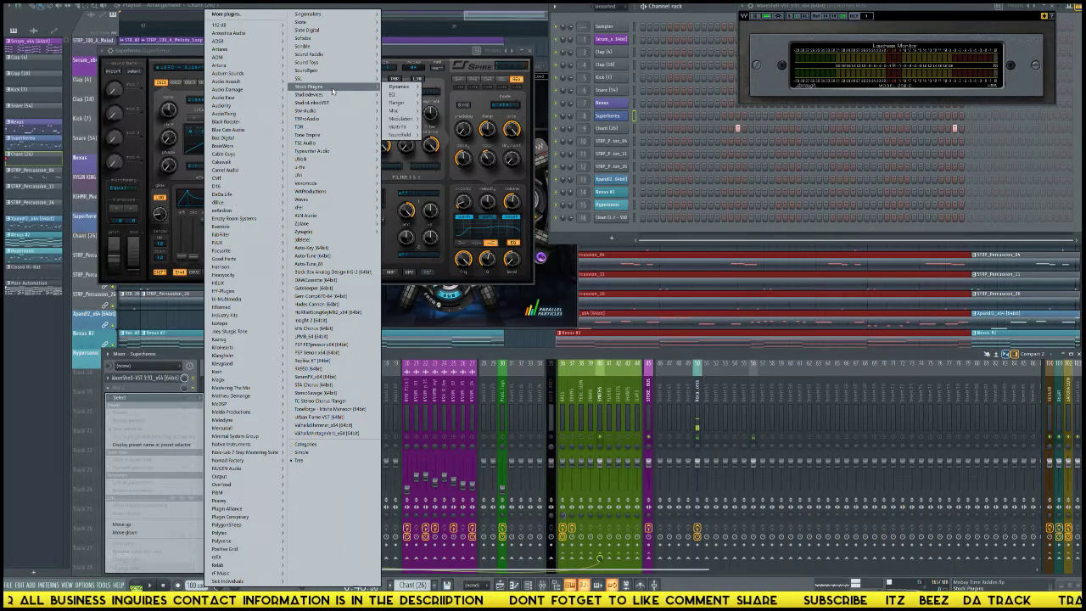
mouse_move(410, 96)
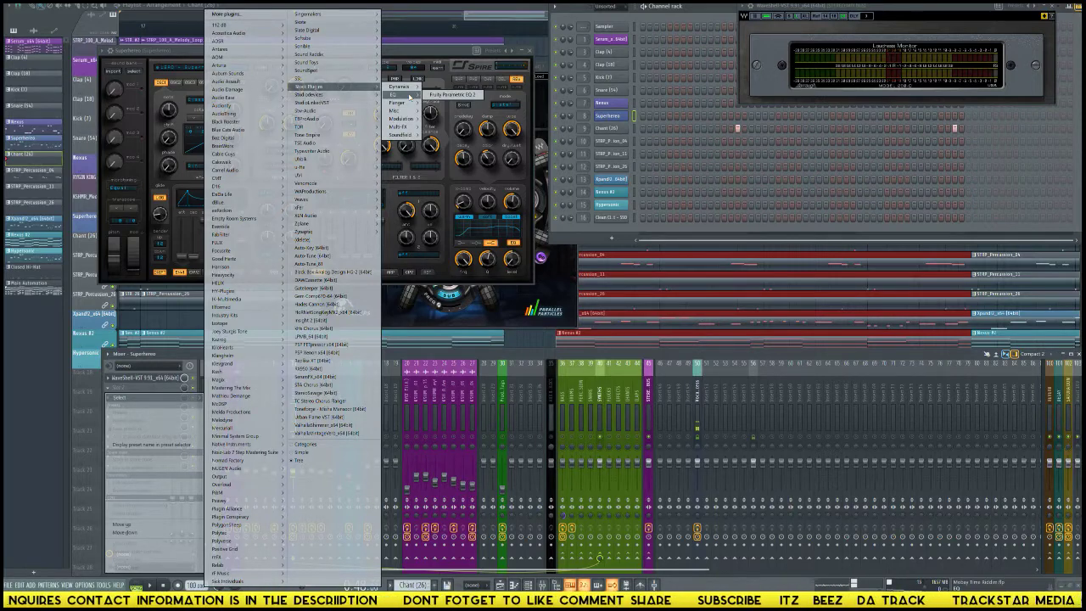
left_click(412, 386)
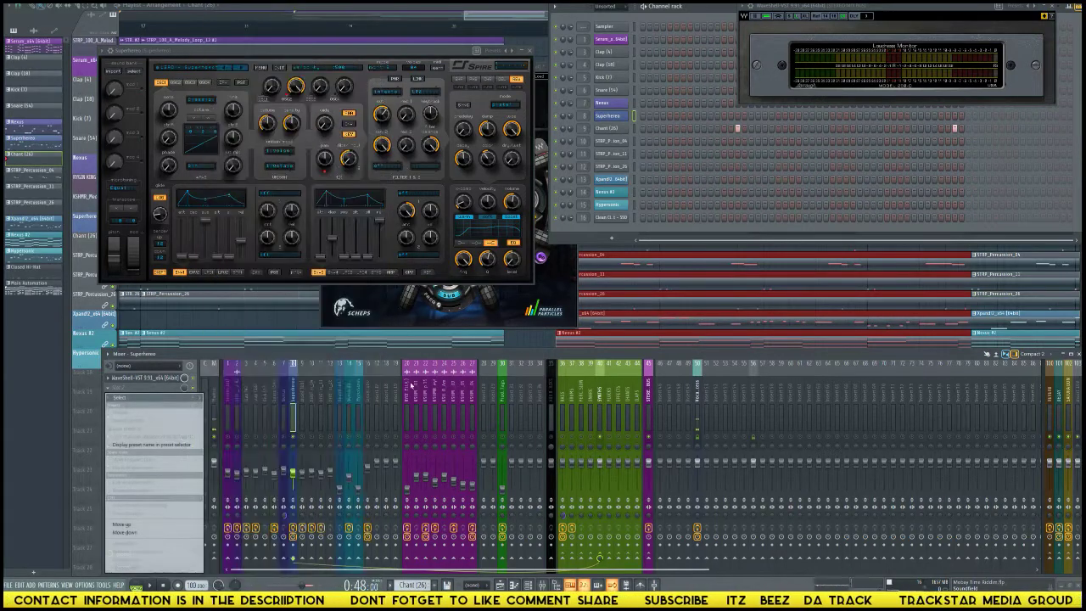
Load Fruity Parametric EQ 2 into the second effect slot of the Superhero track.
left_click(295, 408)
left_click(127, 390)
mouse_move(127, 397)
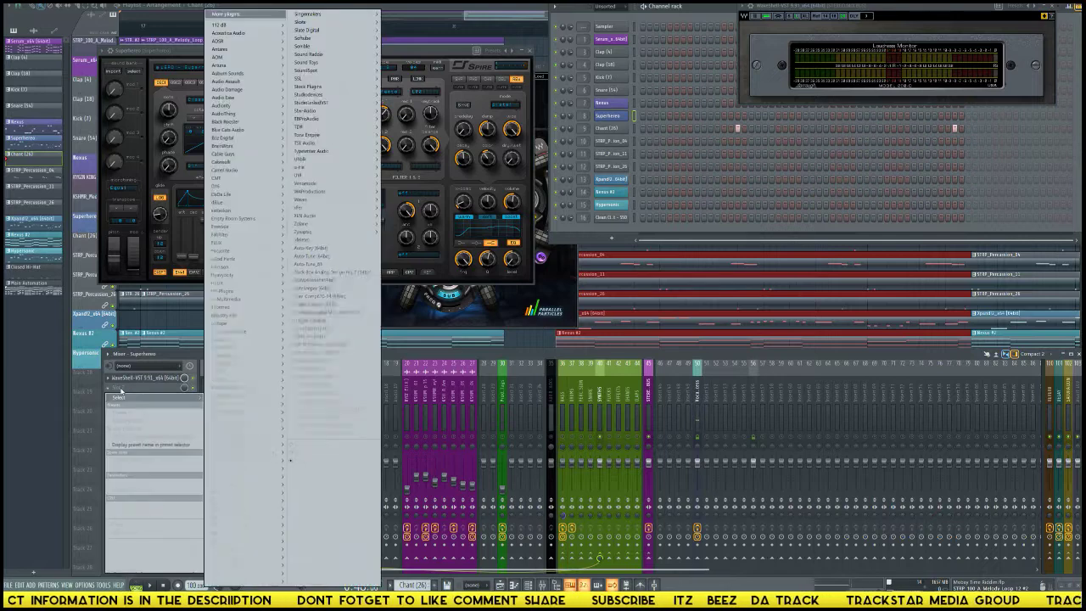
mouse_move(335, 88)
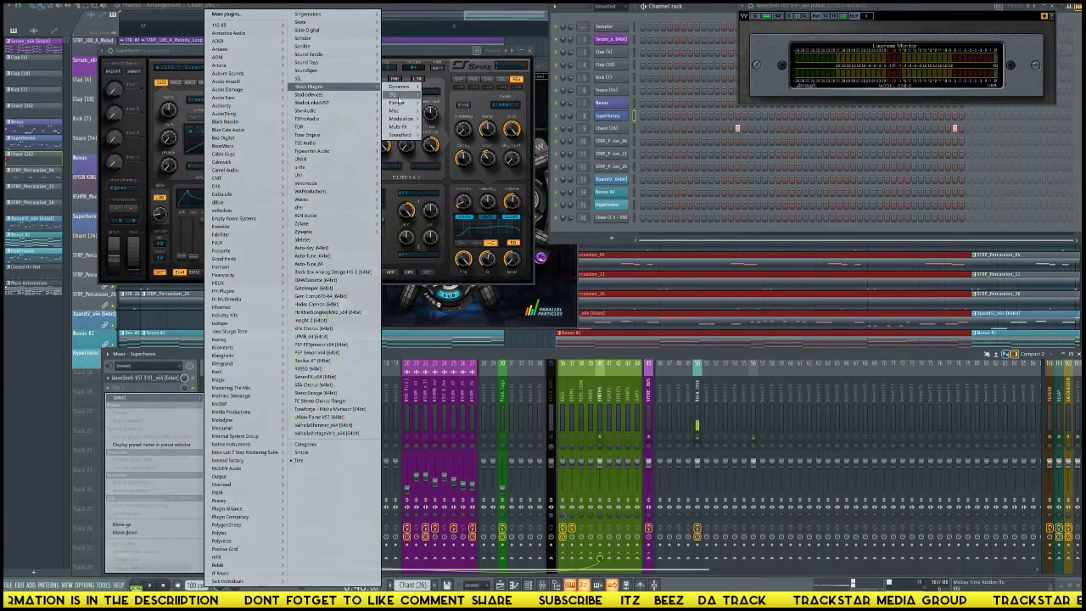
mouse_move(399, 94)
left_click(447, 96)
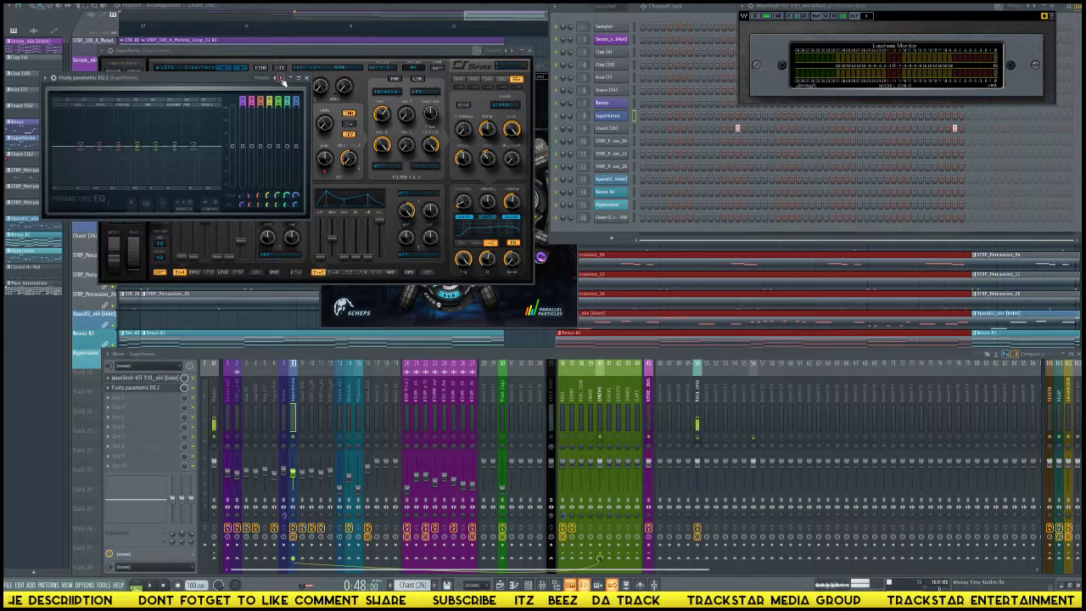
Apply the Master Lo + Hi-Pass Filter preset to the Superhero EQ, turn its high cut into a slight high-shelf boost, and raise the low-cut frequency.
right_click(281, 79)
left_click(310, 166)
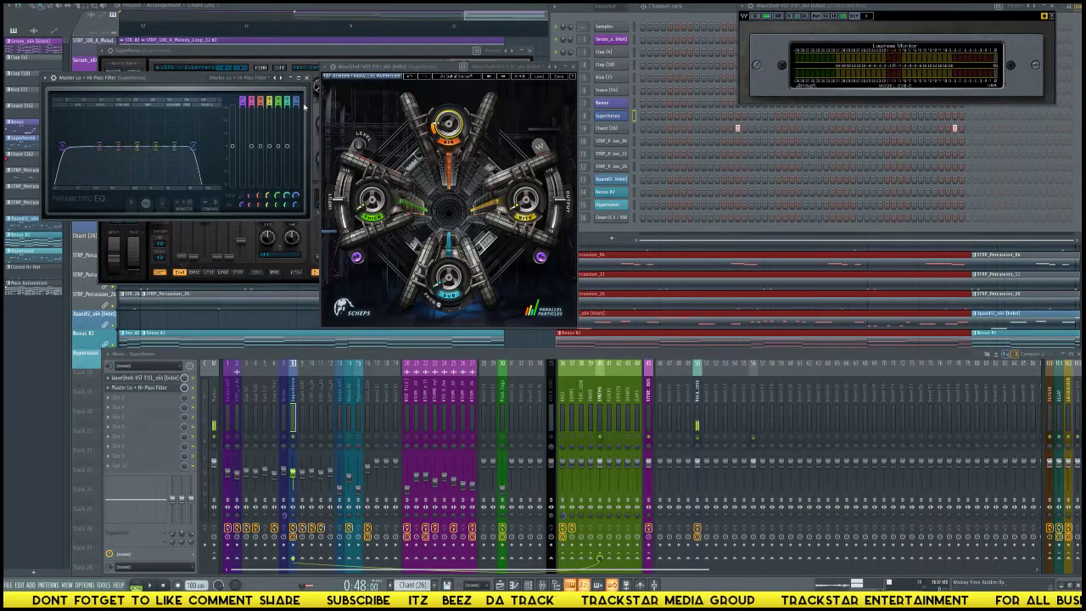
left_click_drag(297, 101, 296, 83)
left_click_drag(194, 147, 190, 139)
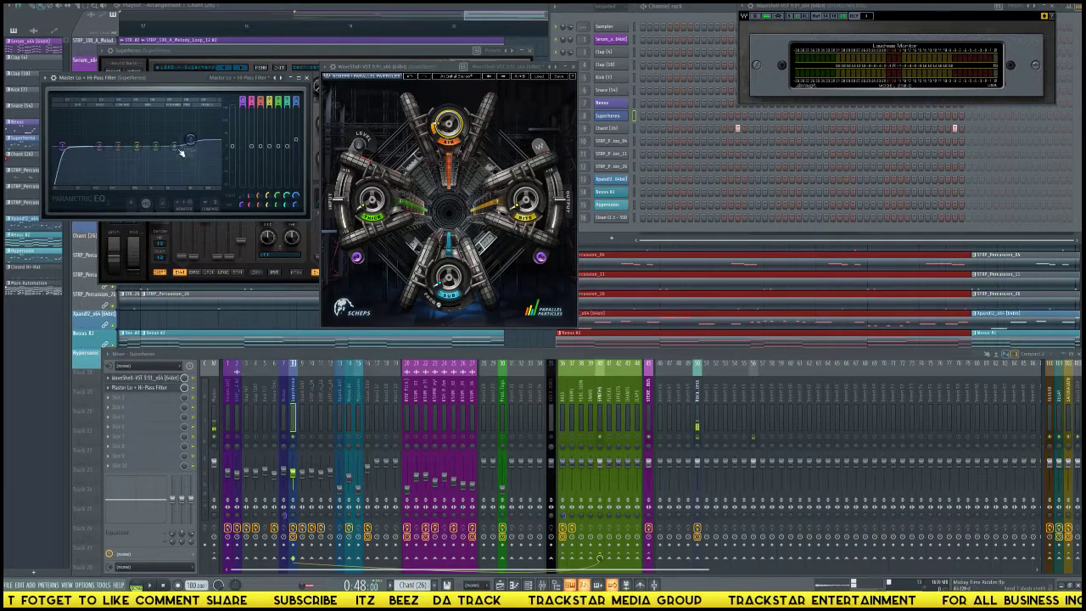
left_click_drag(62, 146, 96, 146)
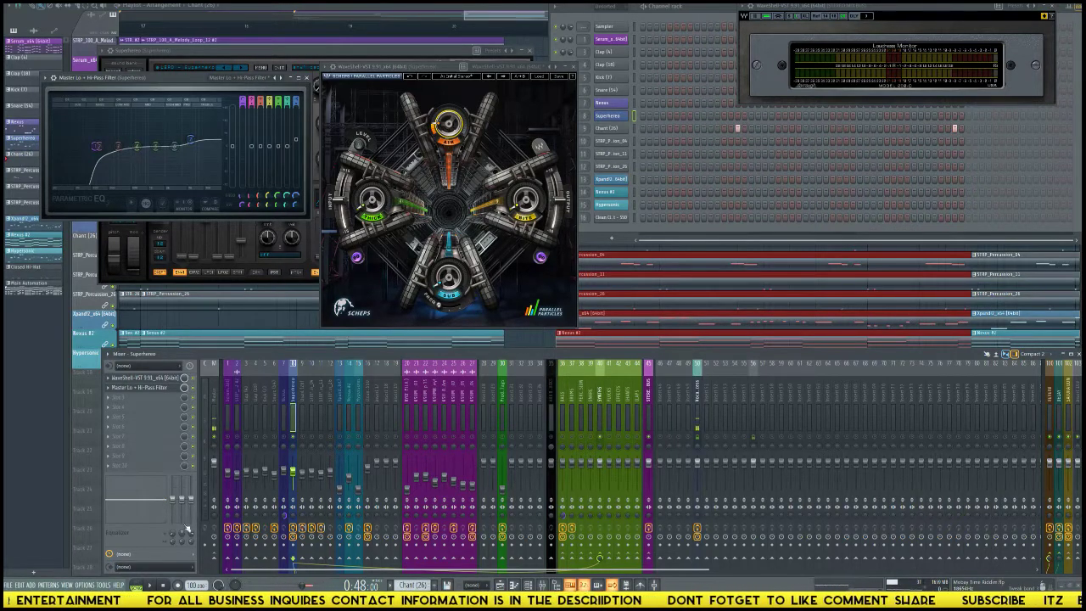
key("space")
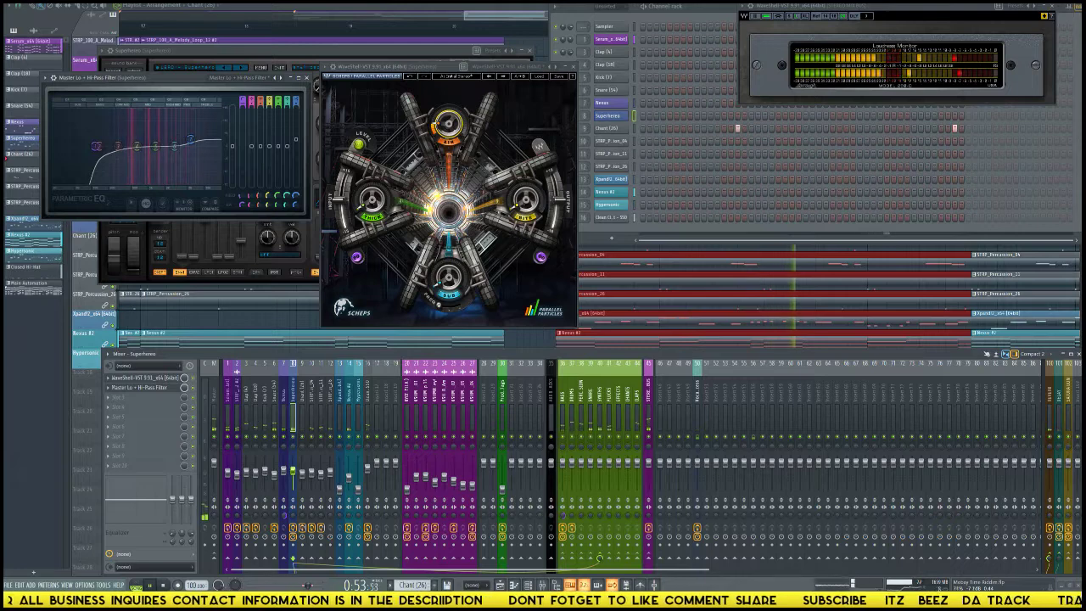
Select the Xpand!2 mixer track and load Fruity Parametric EQ 2 into its first effect slot.
left_click(341, 468)
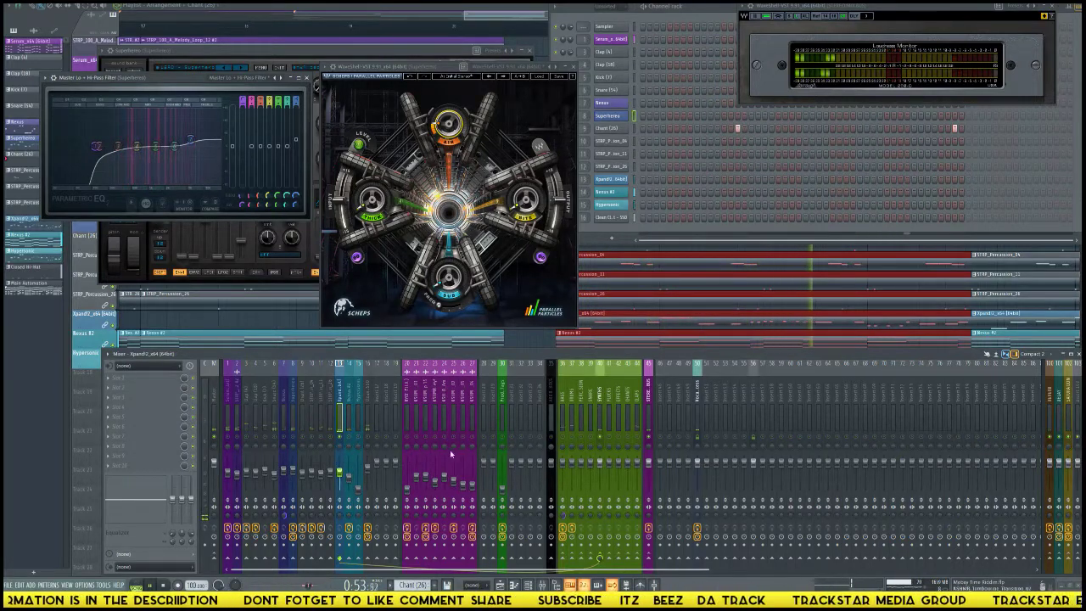
key("space")
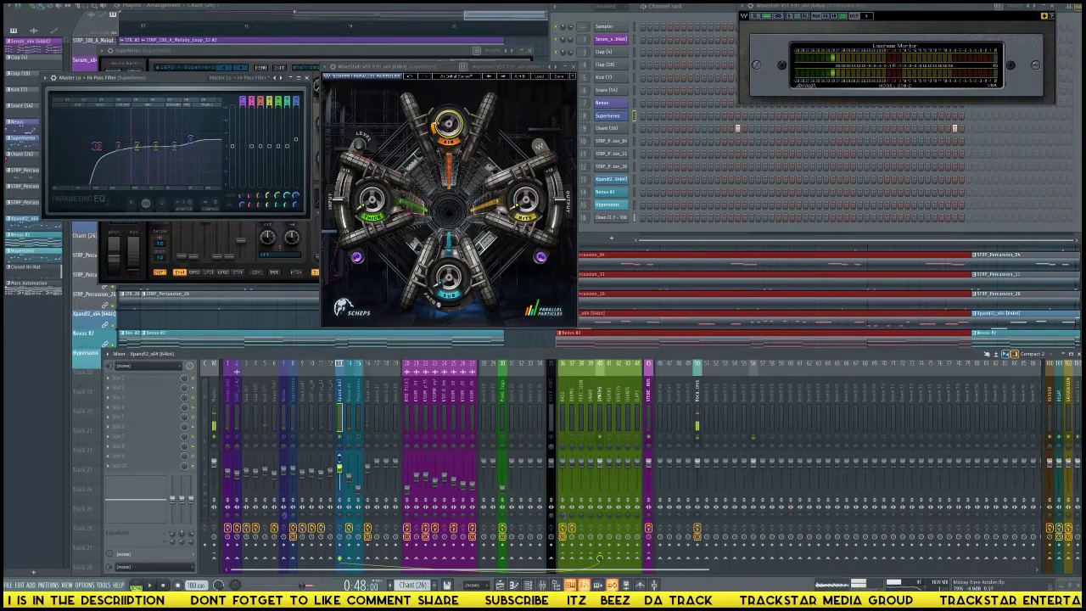
left_click(140, 379)
mouse_move(322, 87)
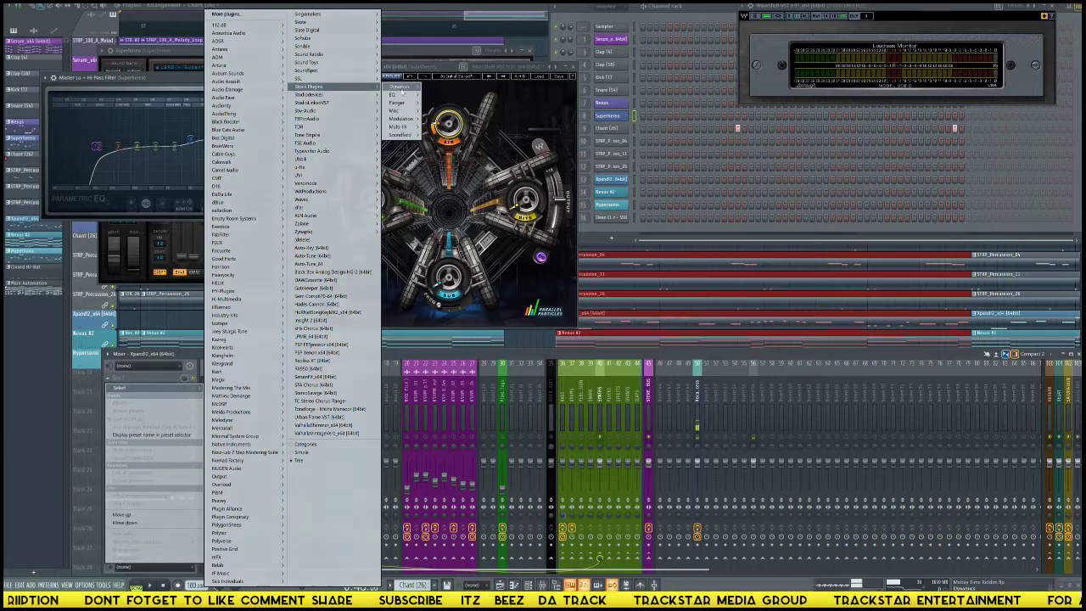
mouse_move(399, 94)
left_click(446, 95)
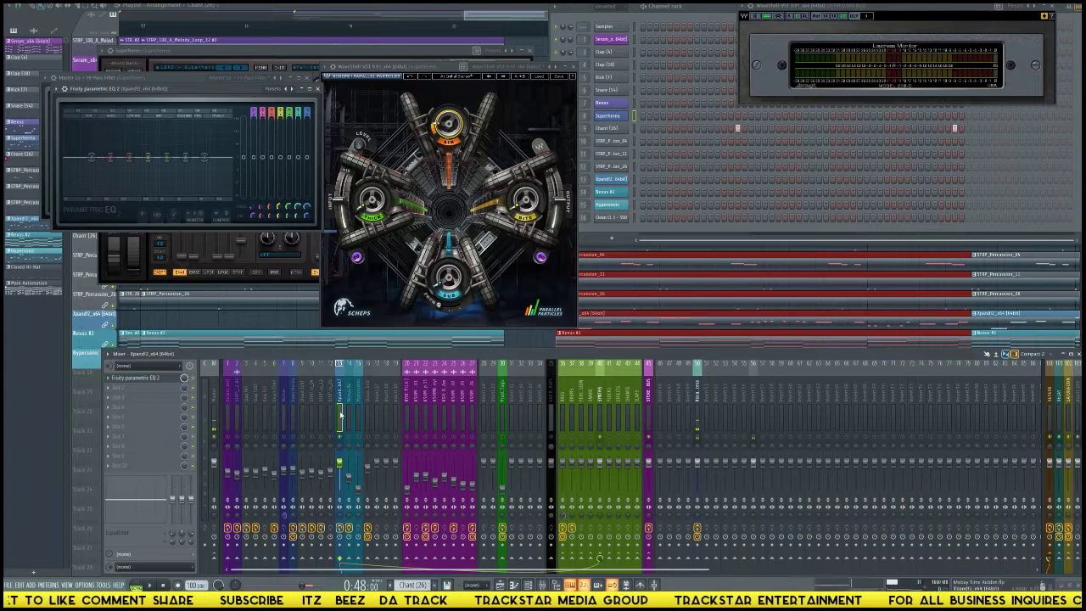
Load Fruity Flangus into the second effect slot of the Xpand!2 track and move its window below the EQ windows.
left_click(137, 395)
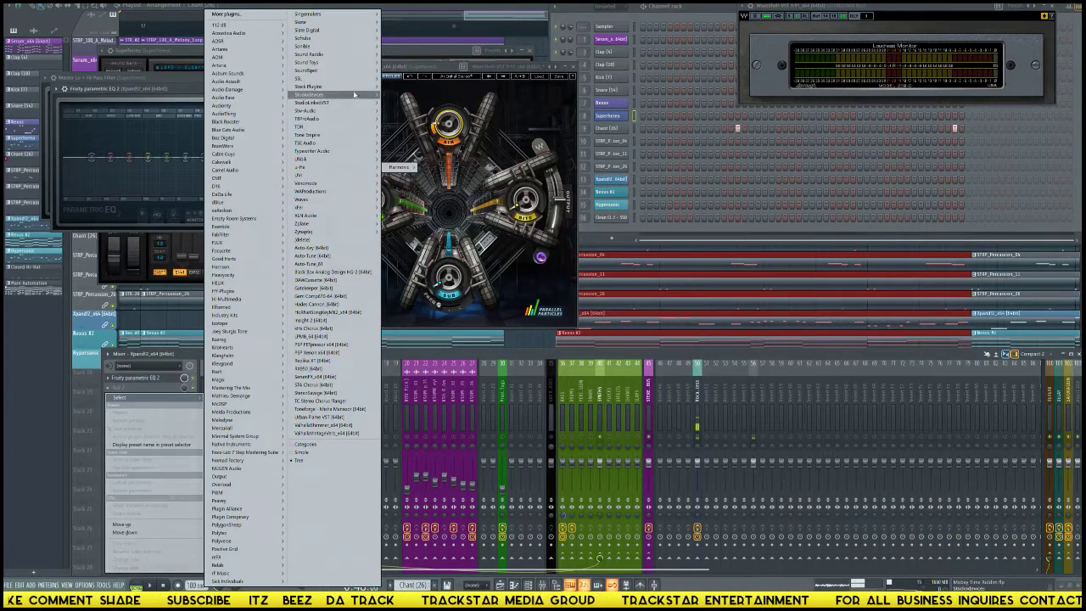
mouse_move(361, 89)
mouse_move(399, 102)
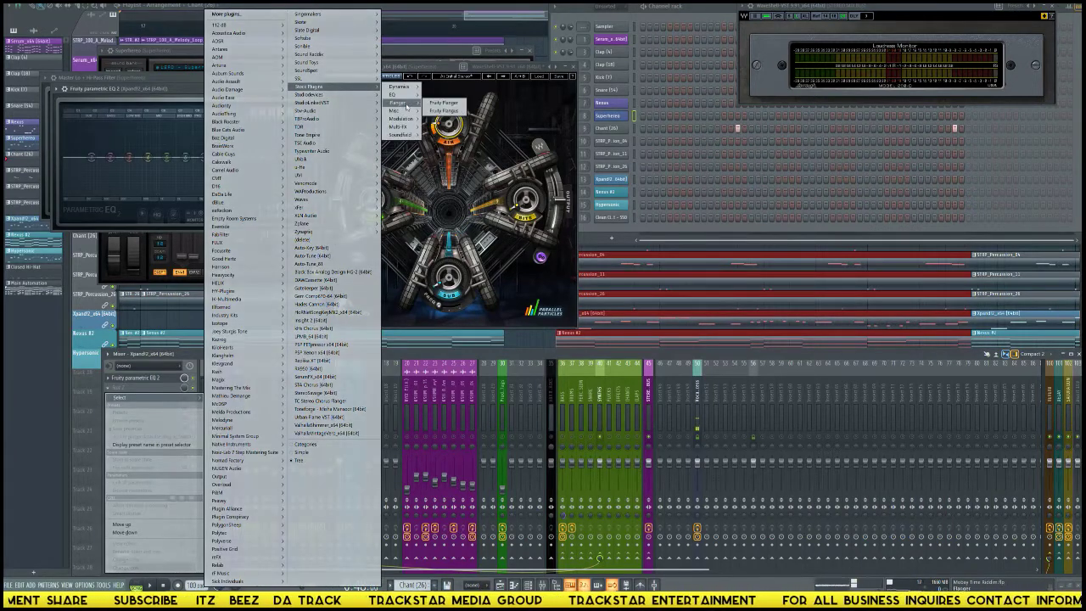
left_click(456, 110)
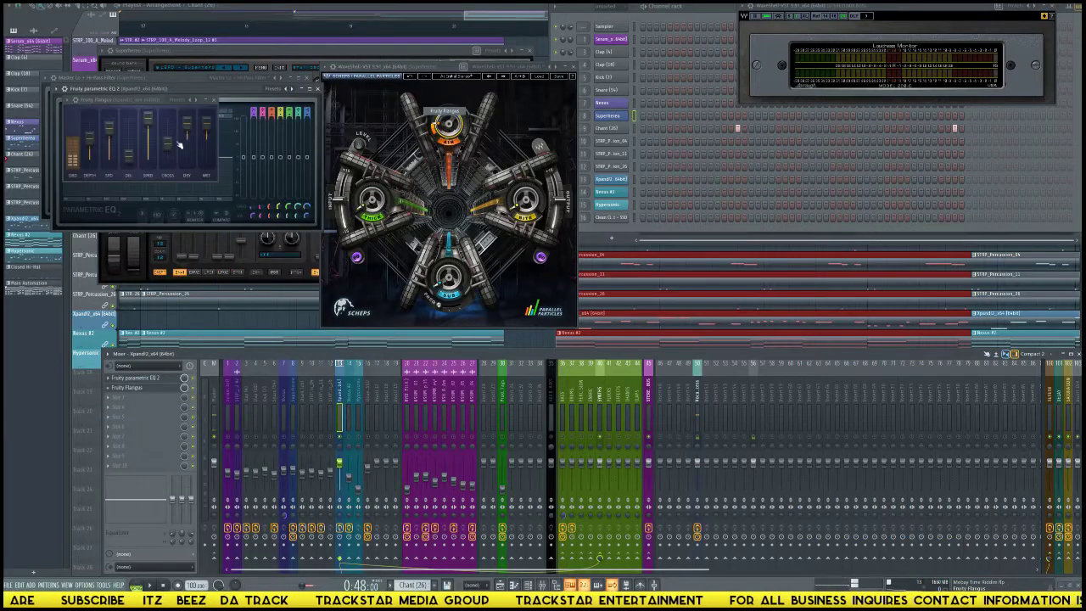
left_click_drag(155, 102, 157, 223)
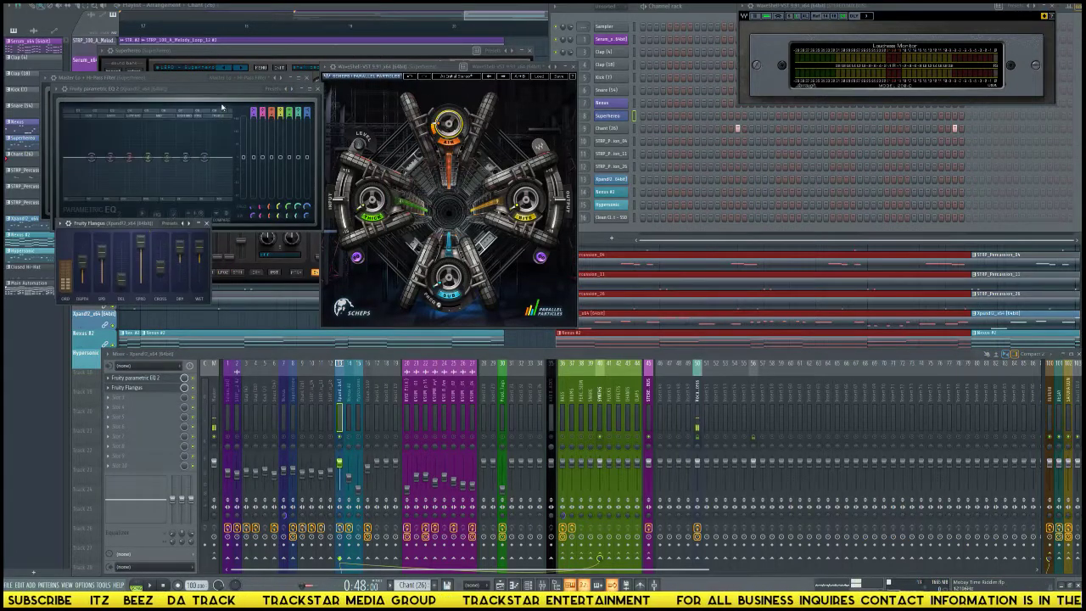
Move the Xpand!2 track's EQ window over the lower part of the Scheps Parallel Particles window, at its normal size.
left_click_drag(222, 106, 487, 153)
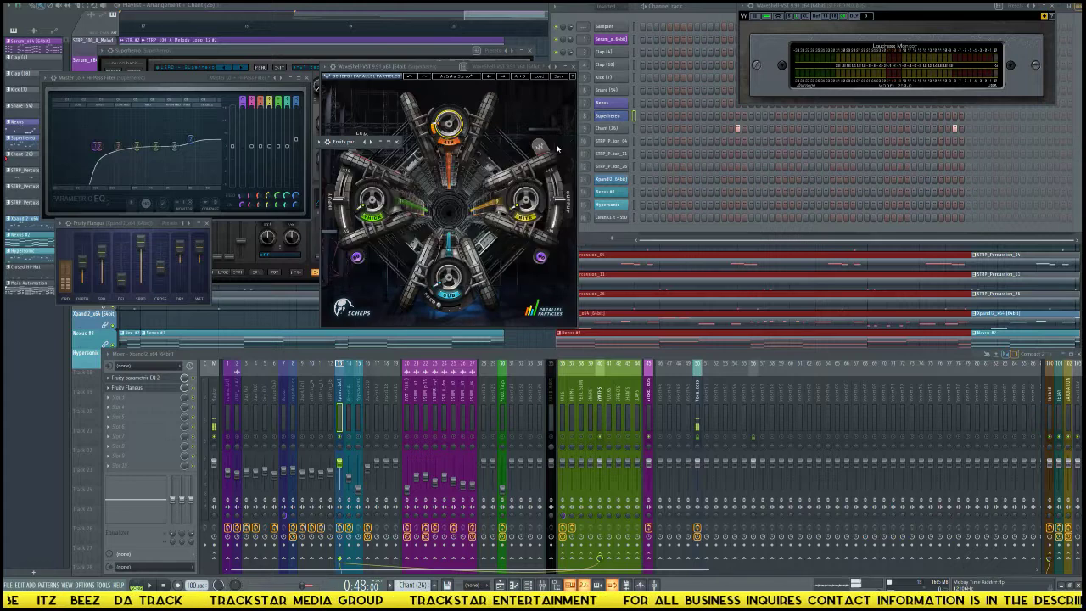
left_click(571, 142)
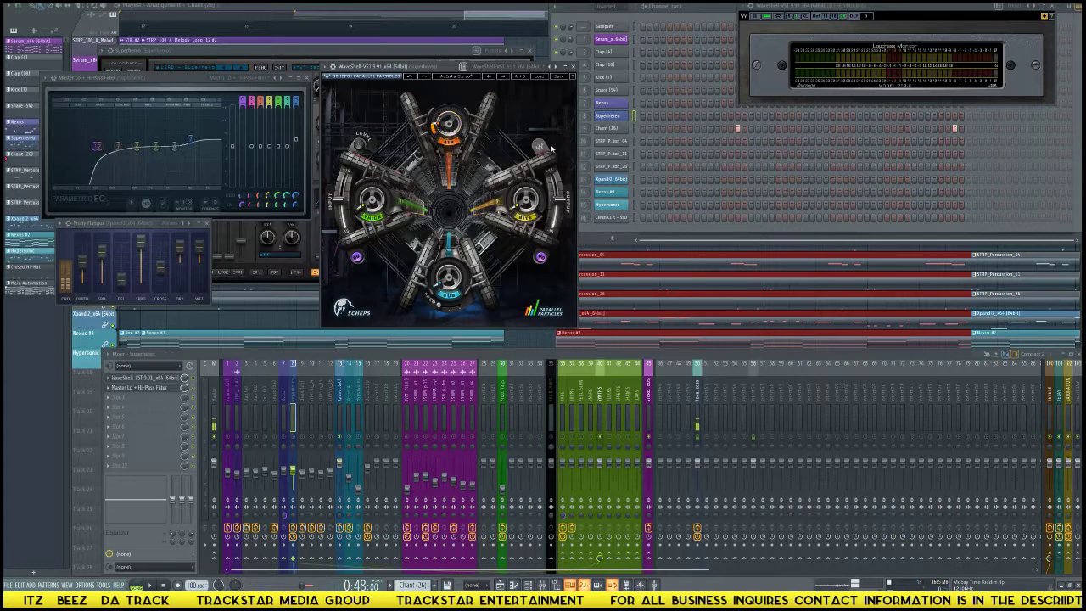
left_click(319, 148)
left_click(389, 143)
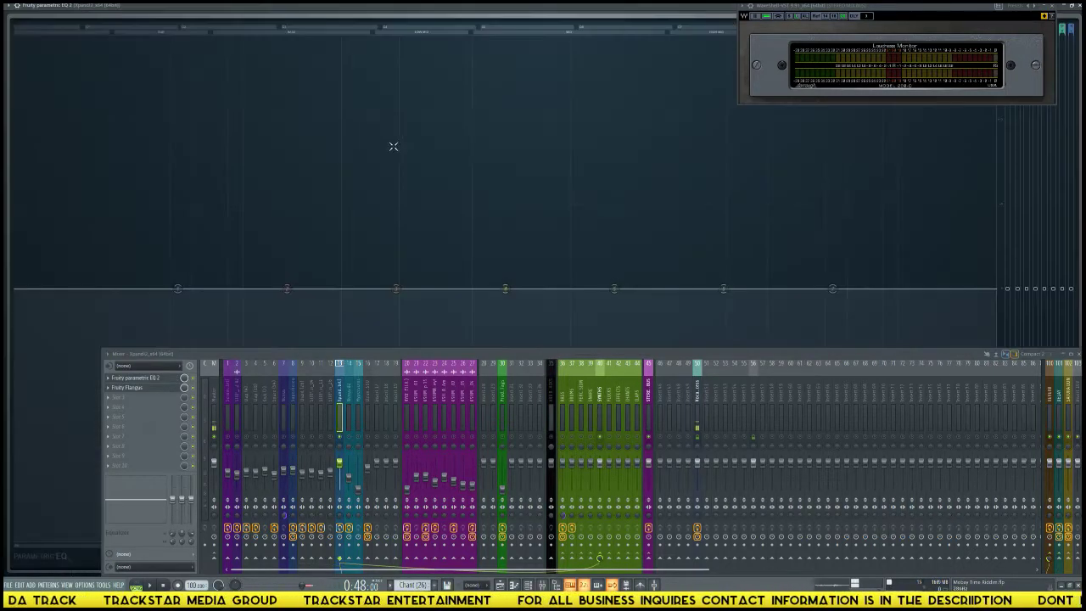
left_click(1075, 6)
left_click_drag(316, 145, 509, 170)
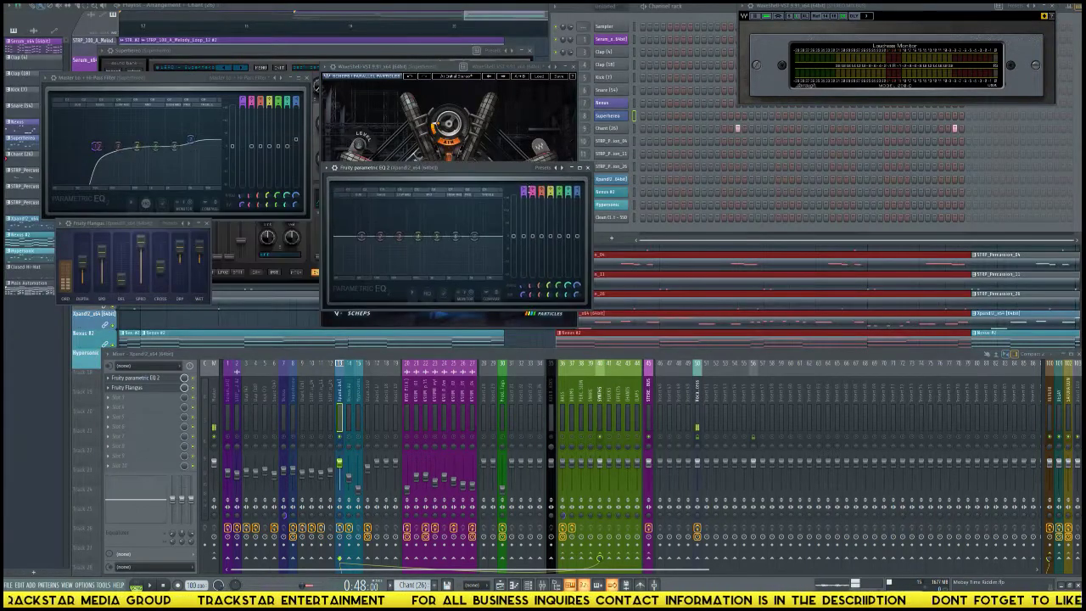
Apply the Reverb EQ preset to the Xpand!2 EQ, raise its low-cut frequency slightly, and audition the synth in the chorus.
left_click(560, 168)
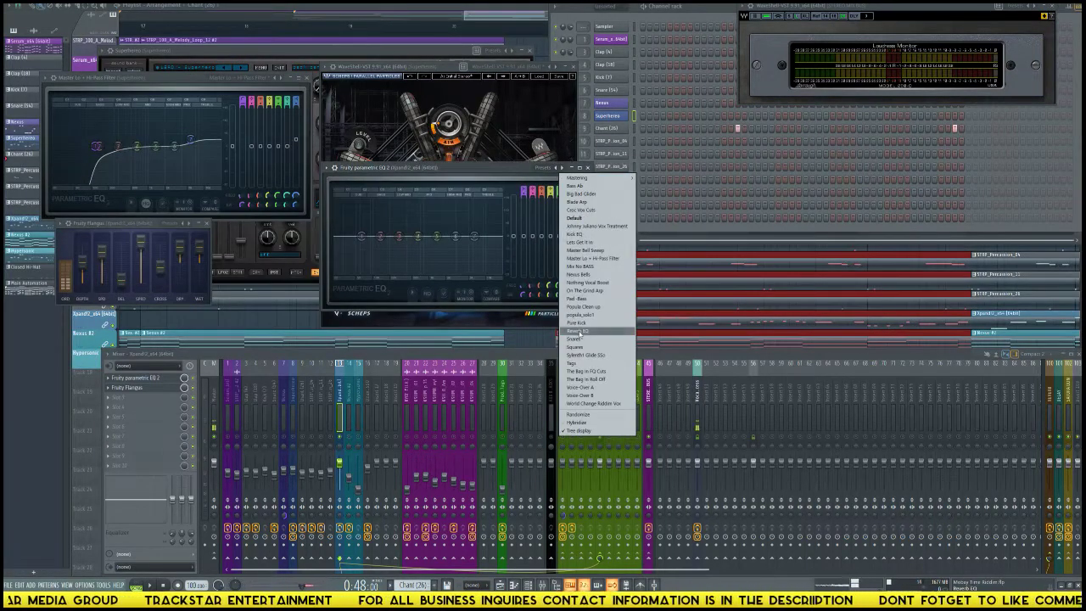
left_click(593, 331)
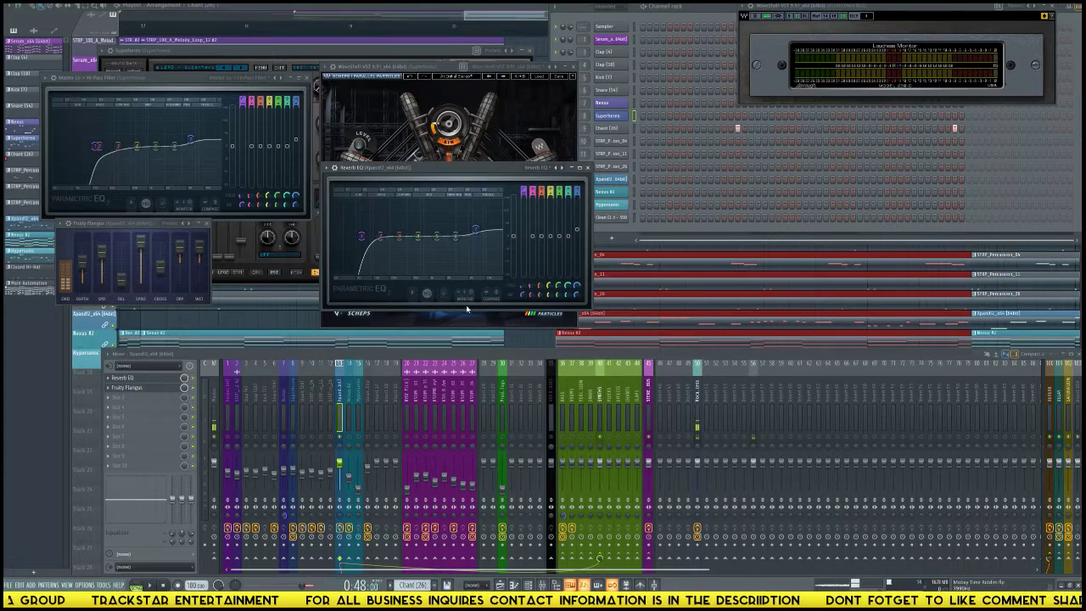
left_click_drag(362, 237, 376, 238)
key("space")
key("space")
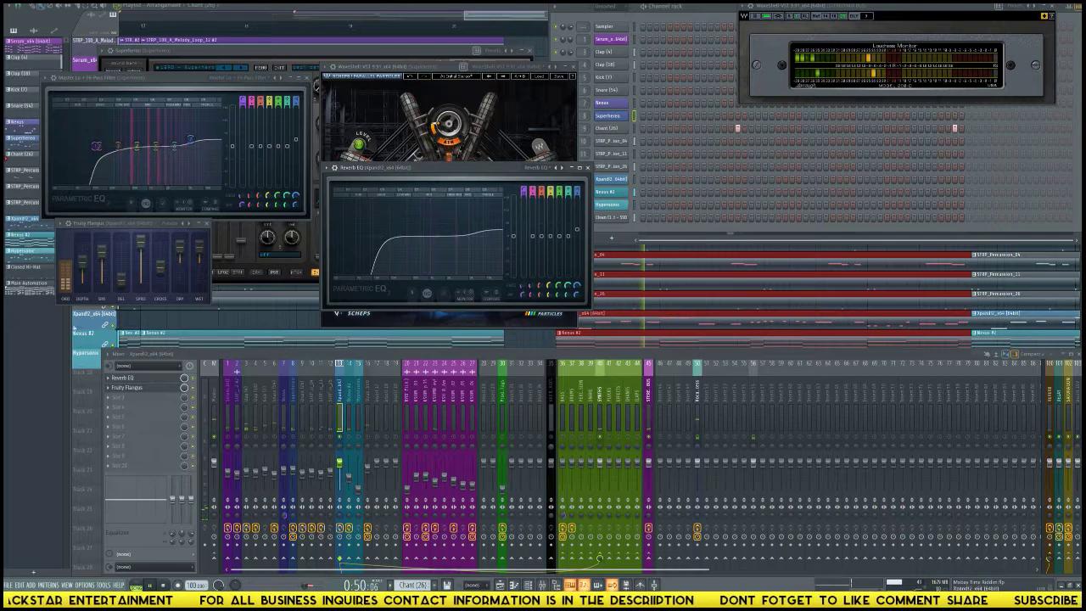
key("space")
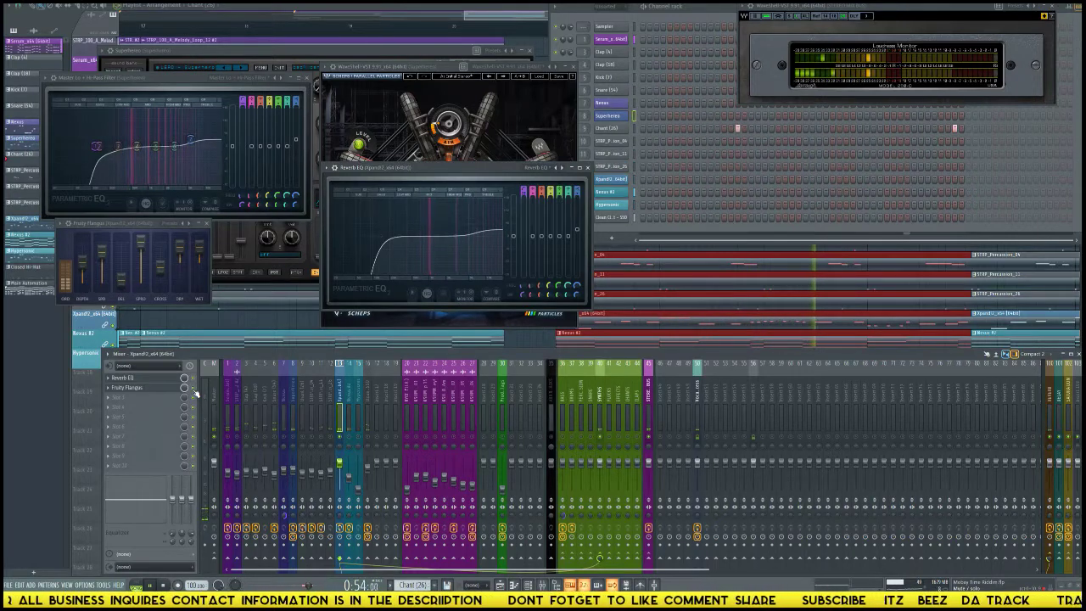
key("space")
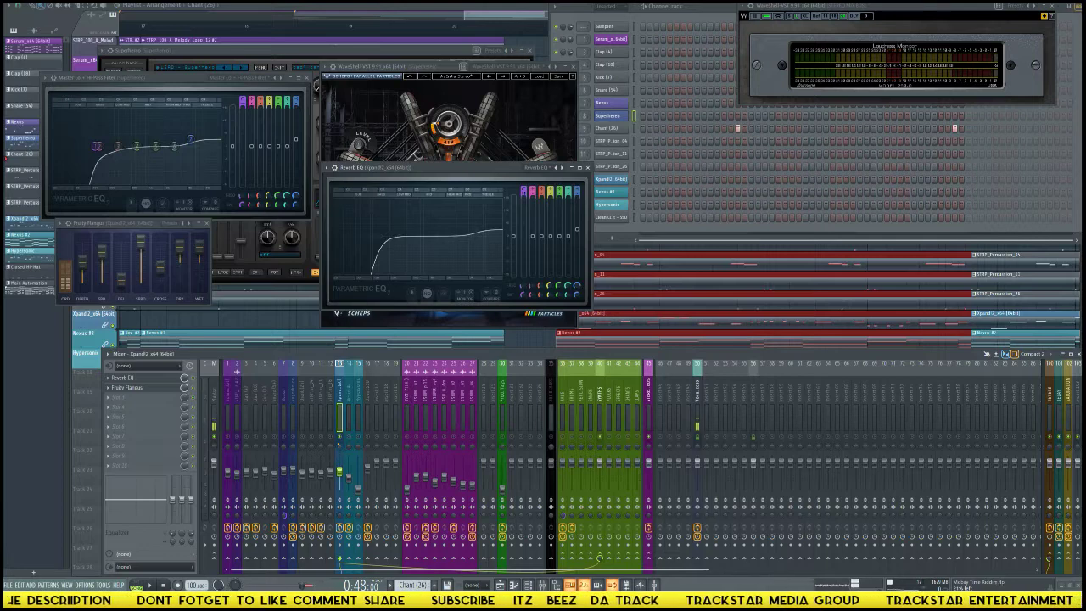
left_click(358, 443)
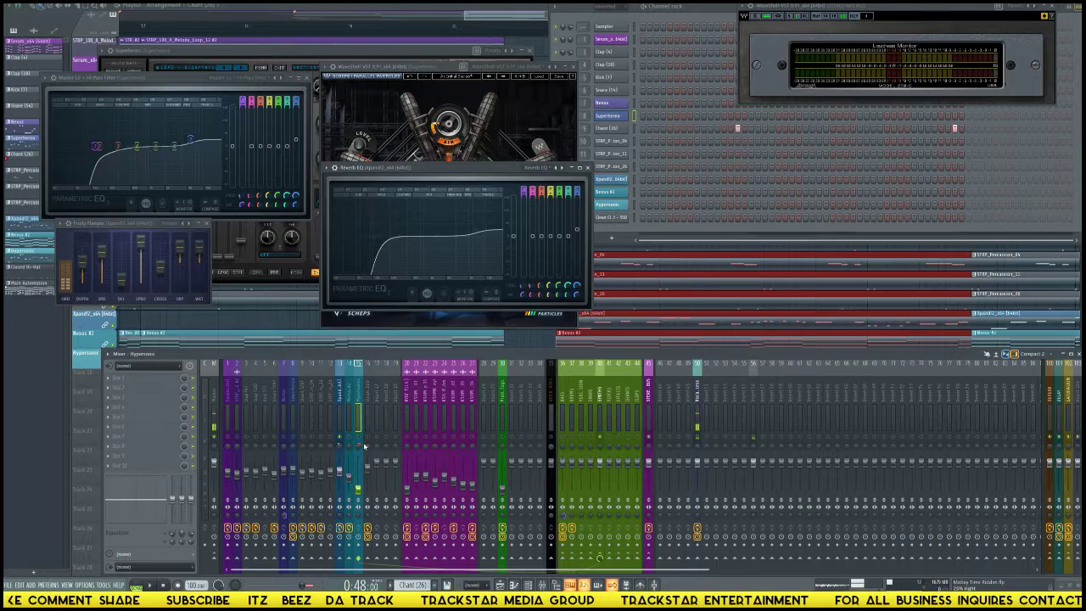
left_click(341, 425)
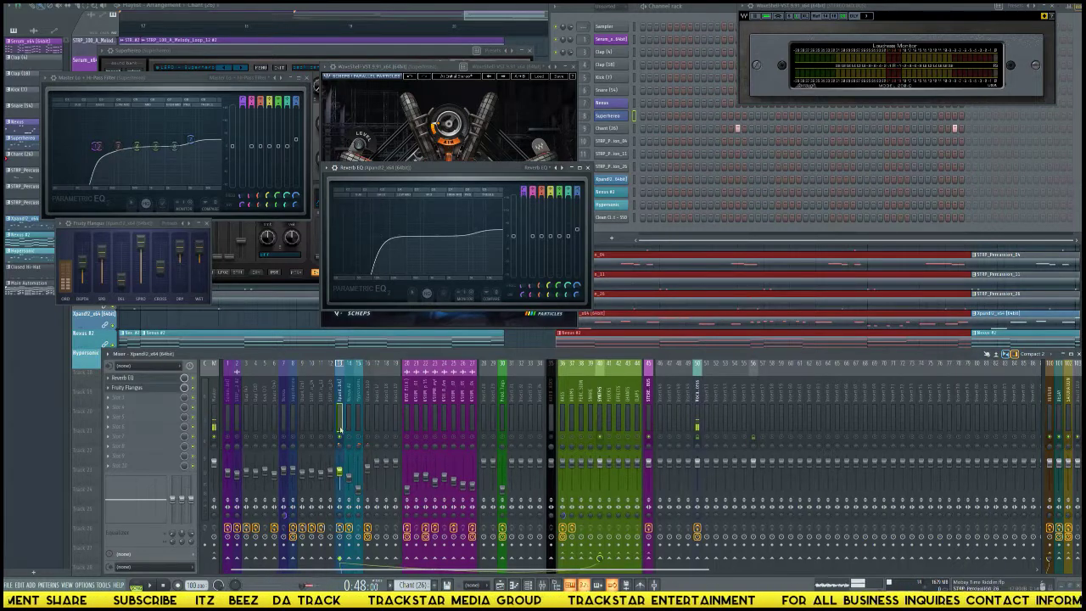
left_click(1044, 558)
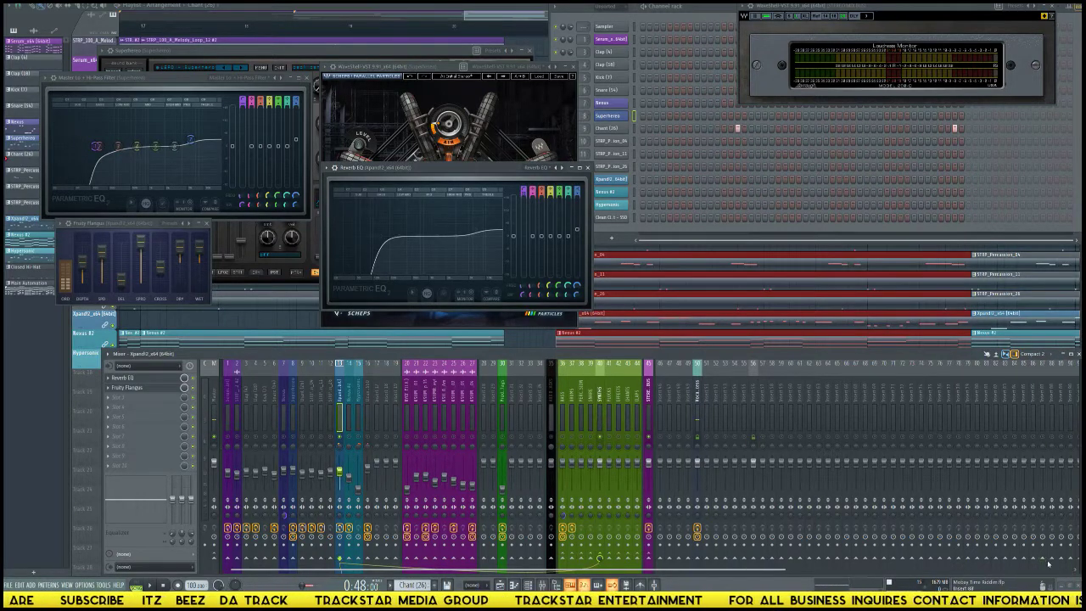
left_click(1077, 556)
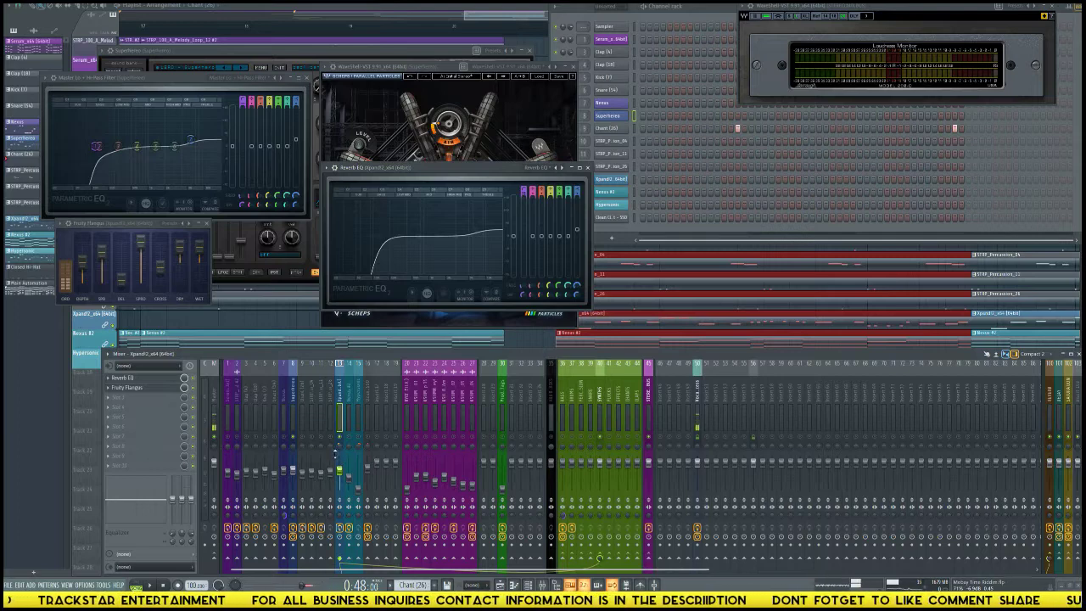
Raise the Hypersonic track's fader and audition it in the chorus.
left_click(359, 488)
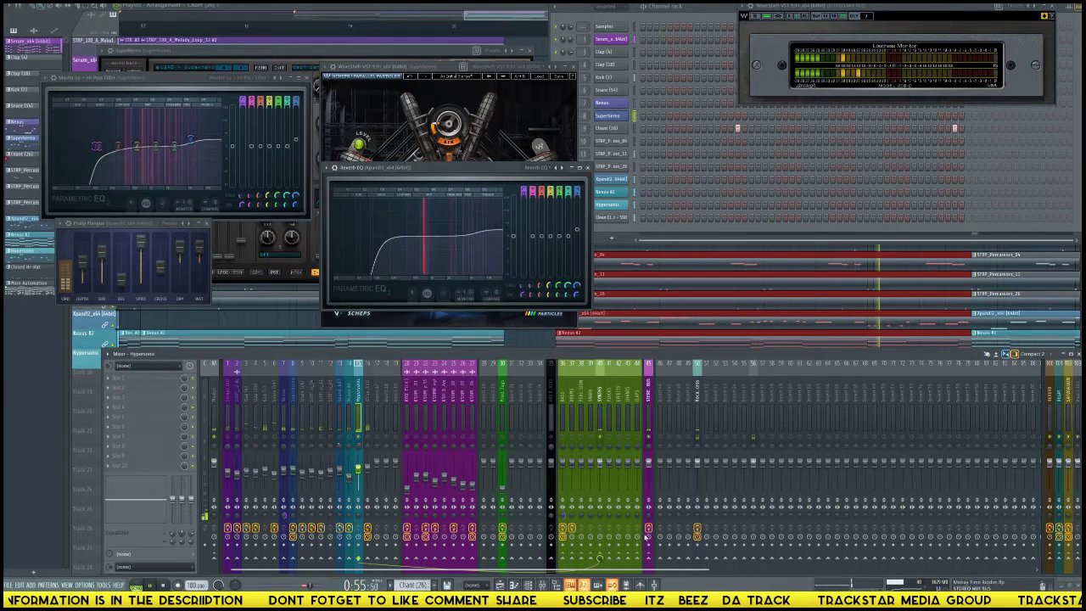
key("space")
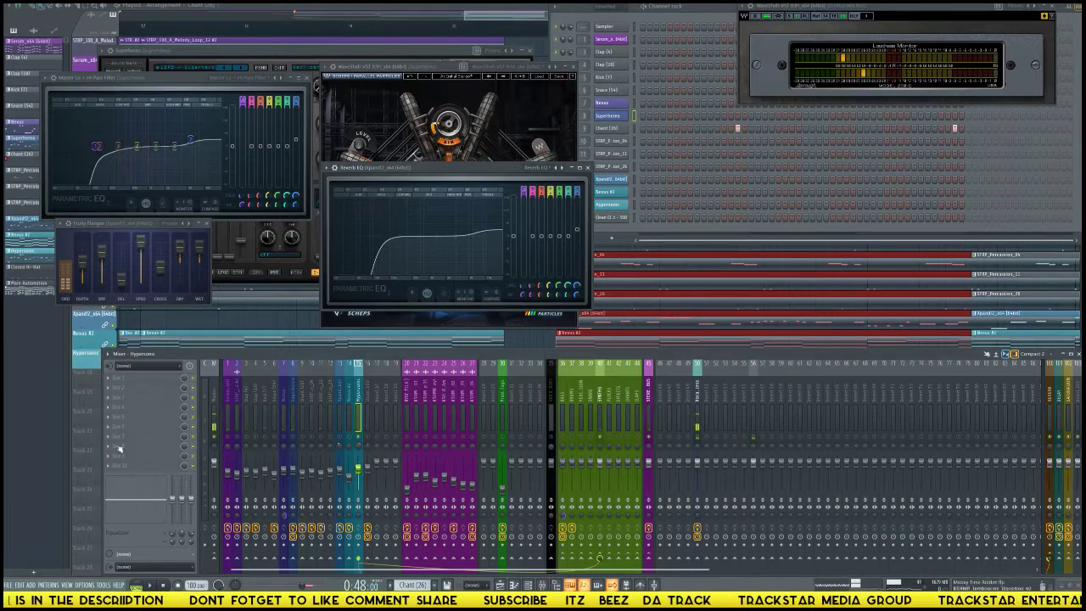
Load Fruity Parametric EQ 2 into the first effect slot of the Hypersonic track.
left_click(149, 381)
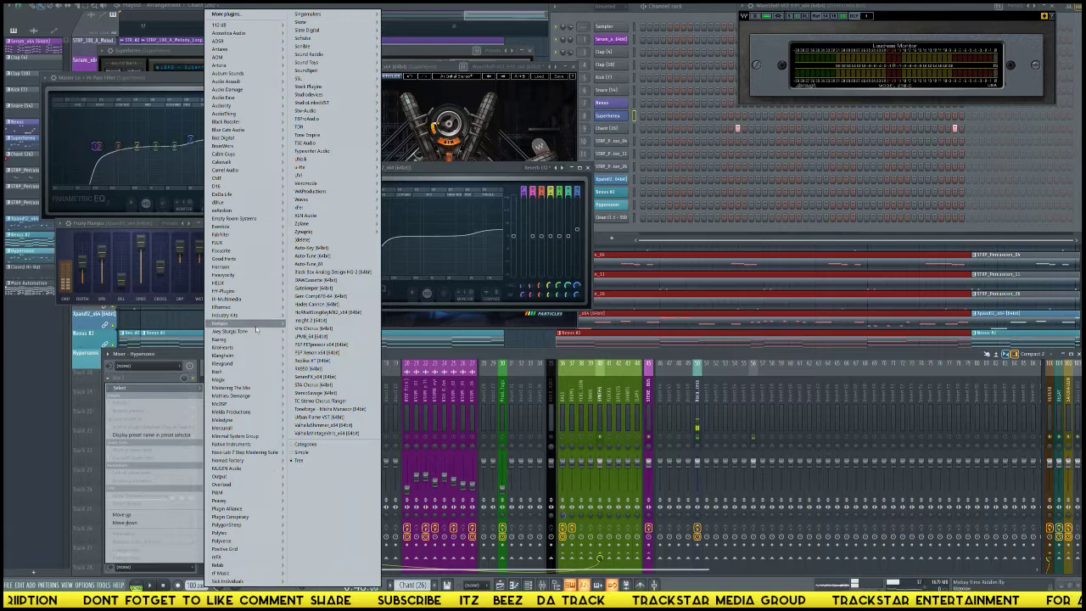
mouse_move(347, 80)
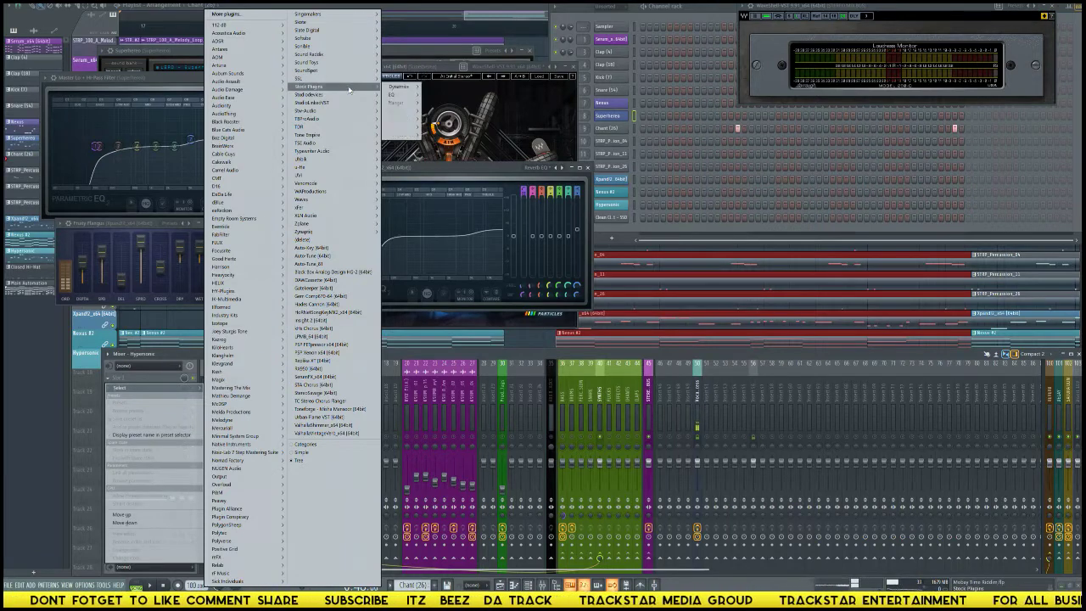
mouse_move(391, 94)
left_click(447, 95)
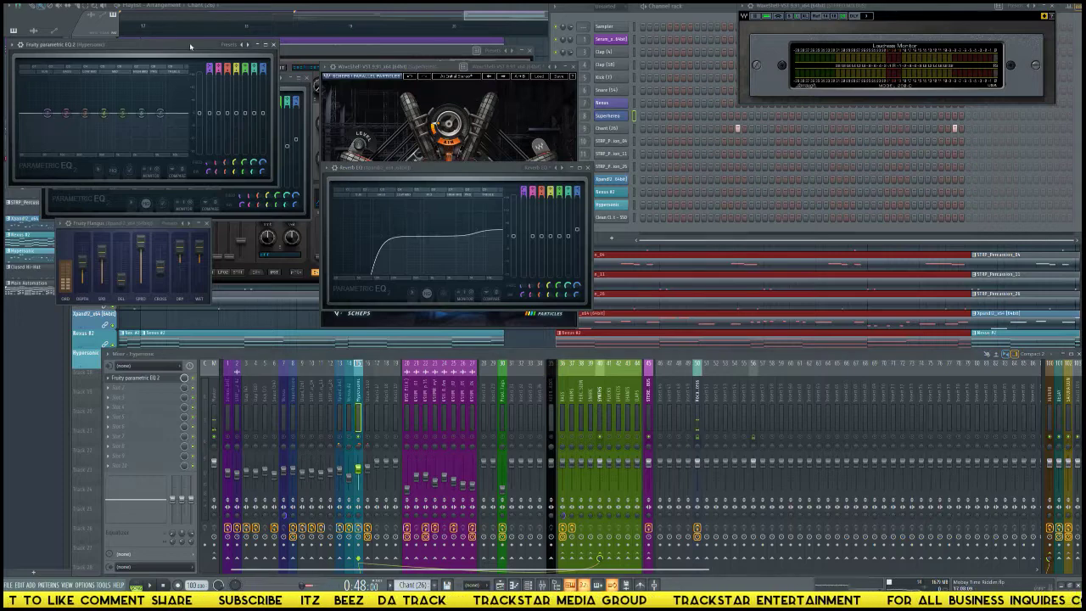
Line up the Hypersonic and Master Lo + Hi-Pass Filter EQ windows beside Reverb EQ and give Hypersonic a similar low-cut curve.
left_click_drag(190, 47, 734, 168)
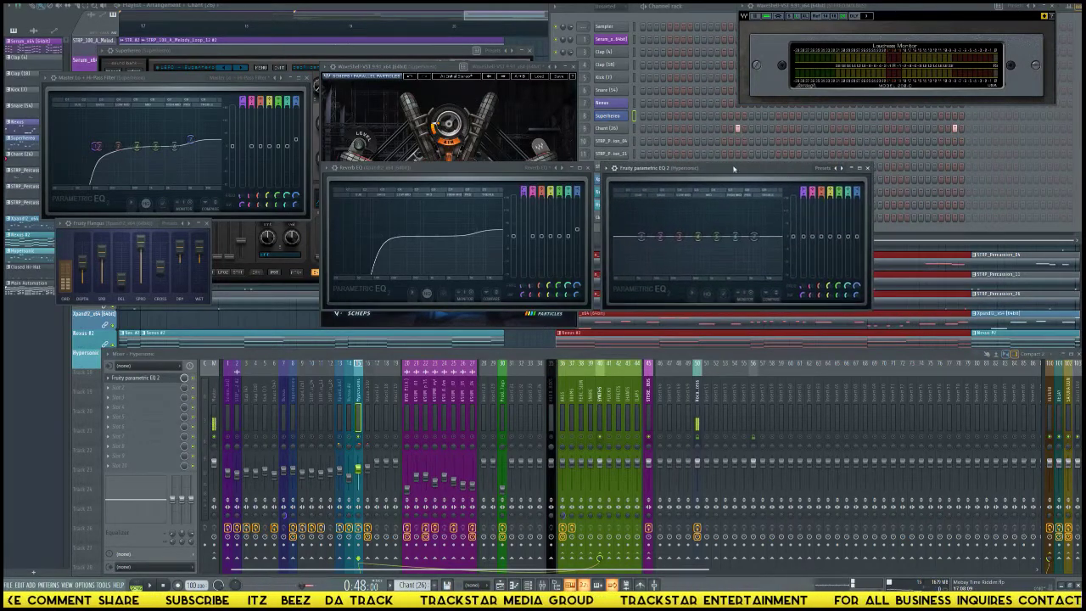
left_click_drag(193, 80, 196, 168)
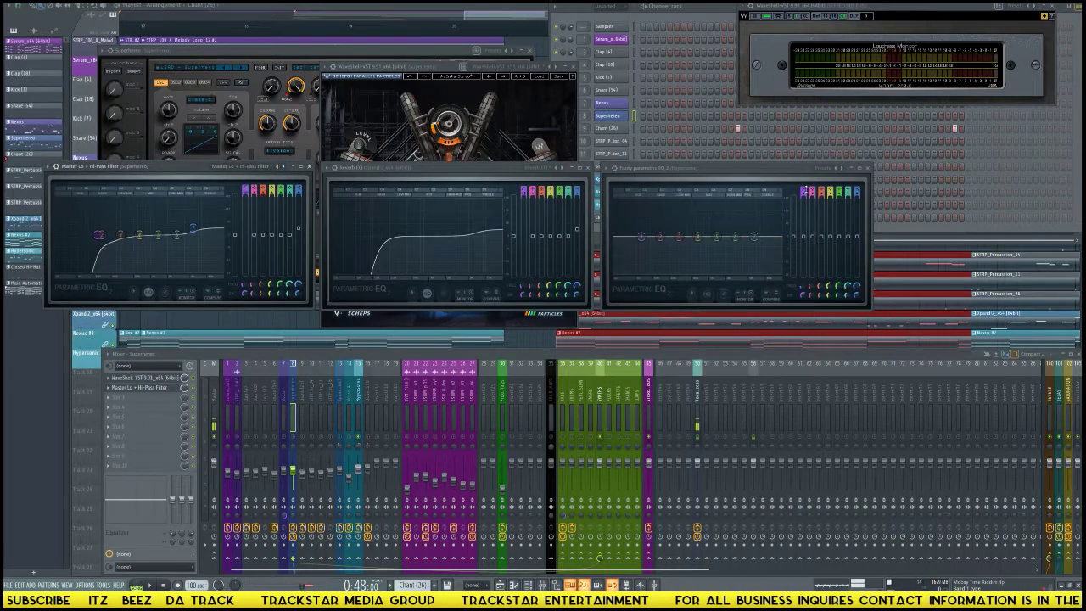
left_click_drag(805, 190, 805, 202)
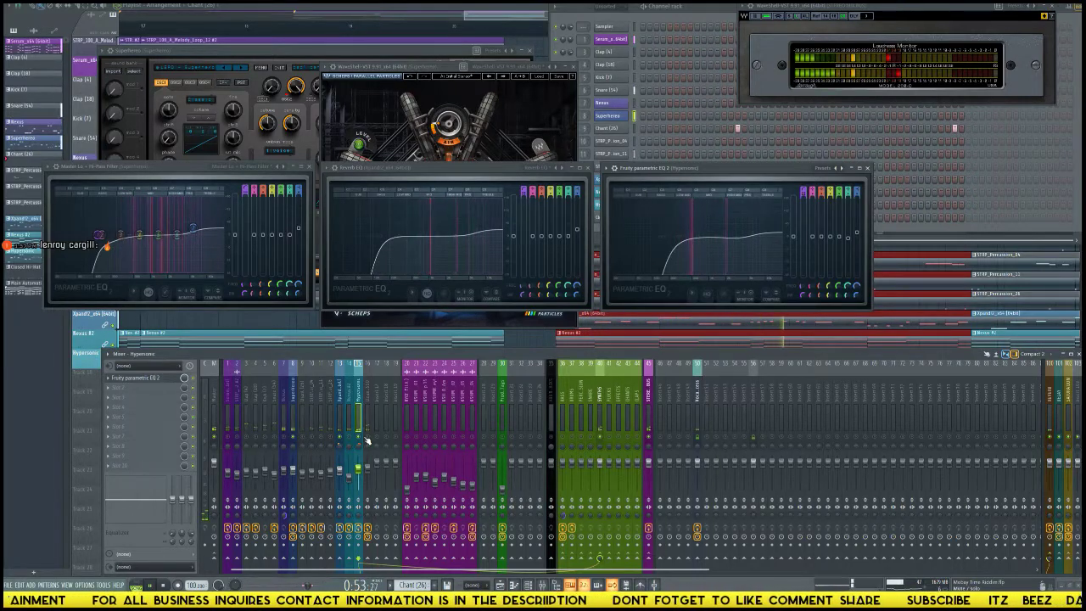
Stop playback, load Black Box Analog Design HG-2 into the SYNTHS bus's first slot, and move its window above the mixer.
left_click(599, 428)
key("space")
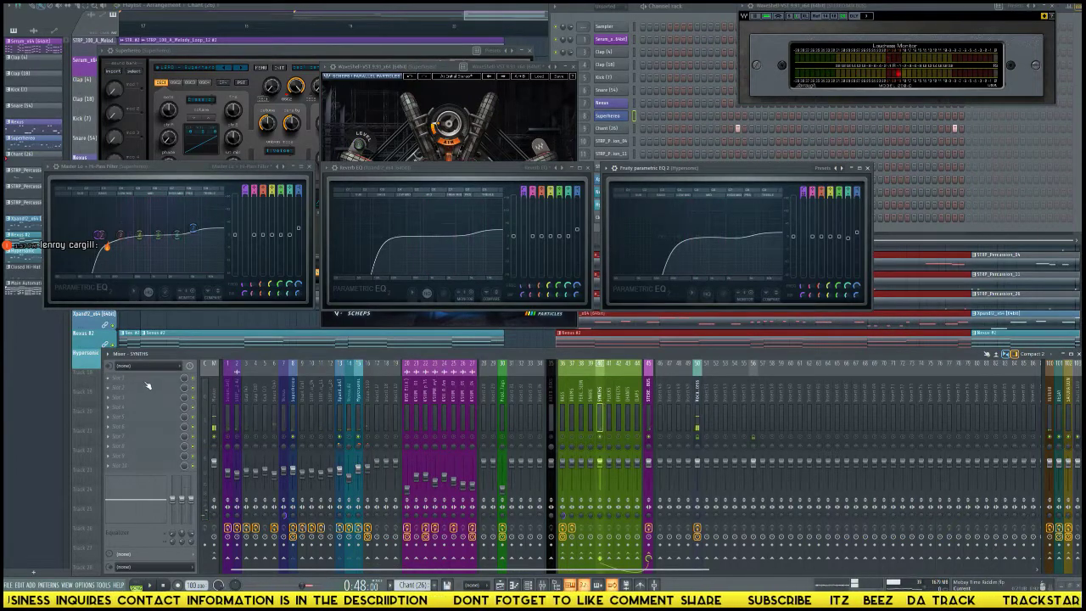
left_click(148, 385)
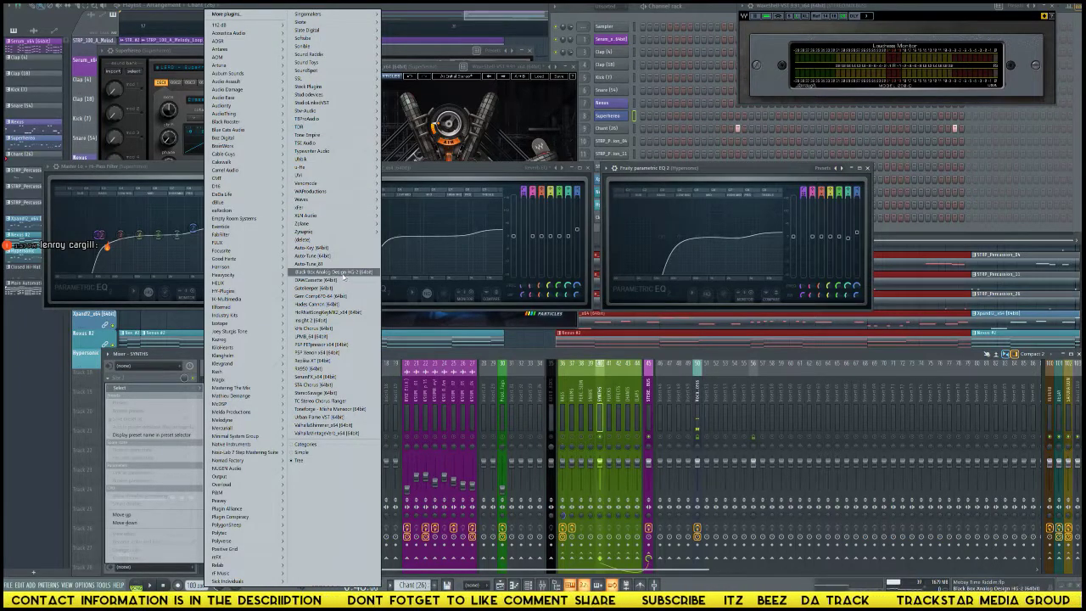
left_click(342, 273)
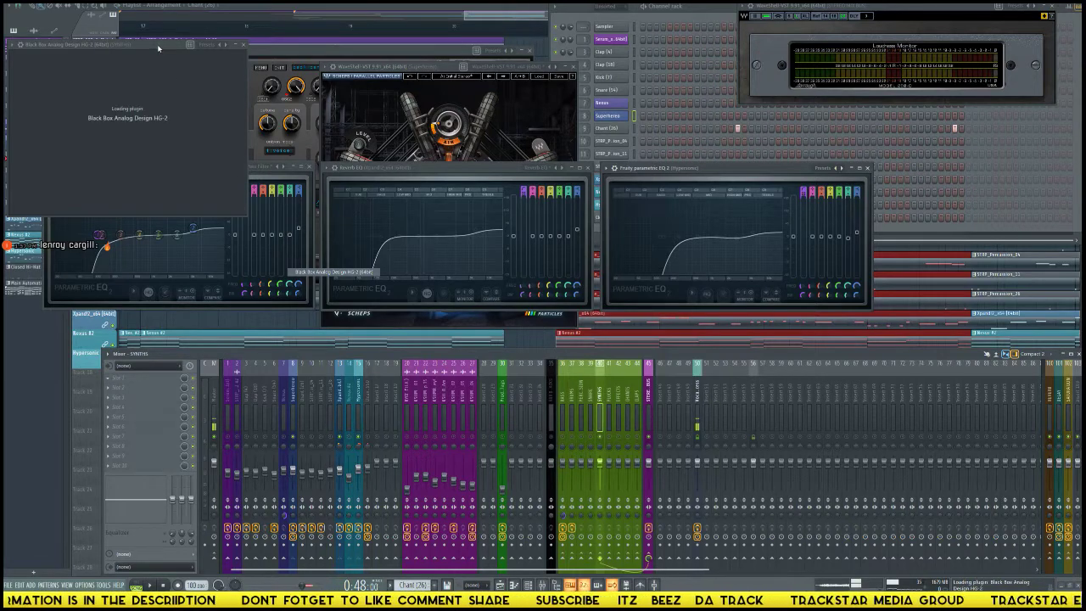
left_click_drag(157, 47, 326, 134)
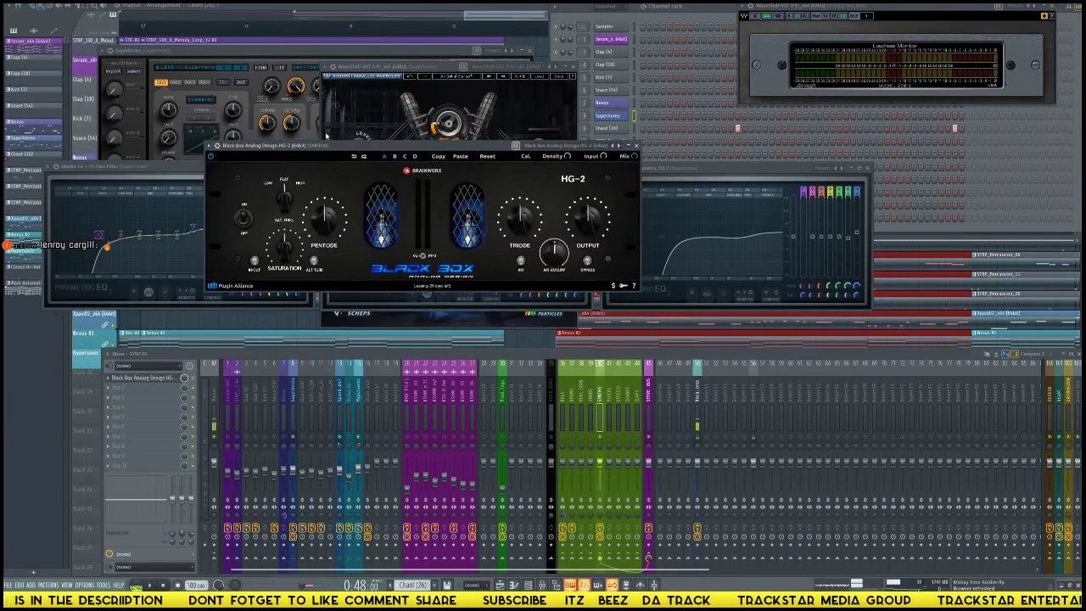
Apply the Mix Bus 2 preset to the HG-2 and compare the synths with the effect bypassed.
left_click(615, 145)
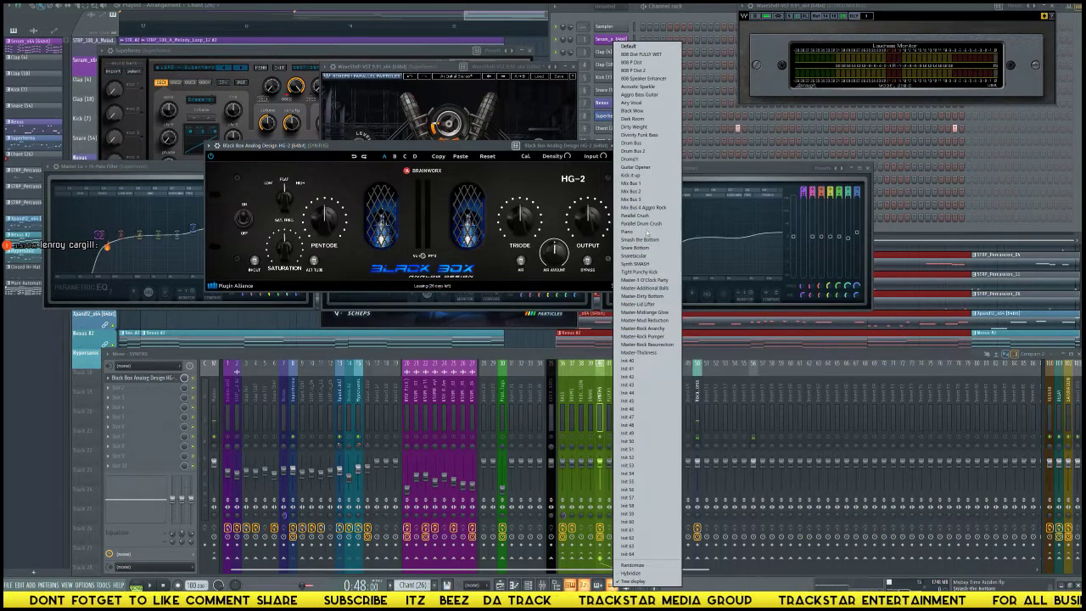
left_click(641, 191)
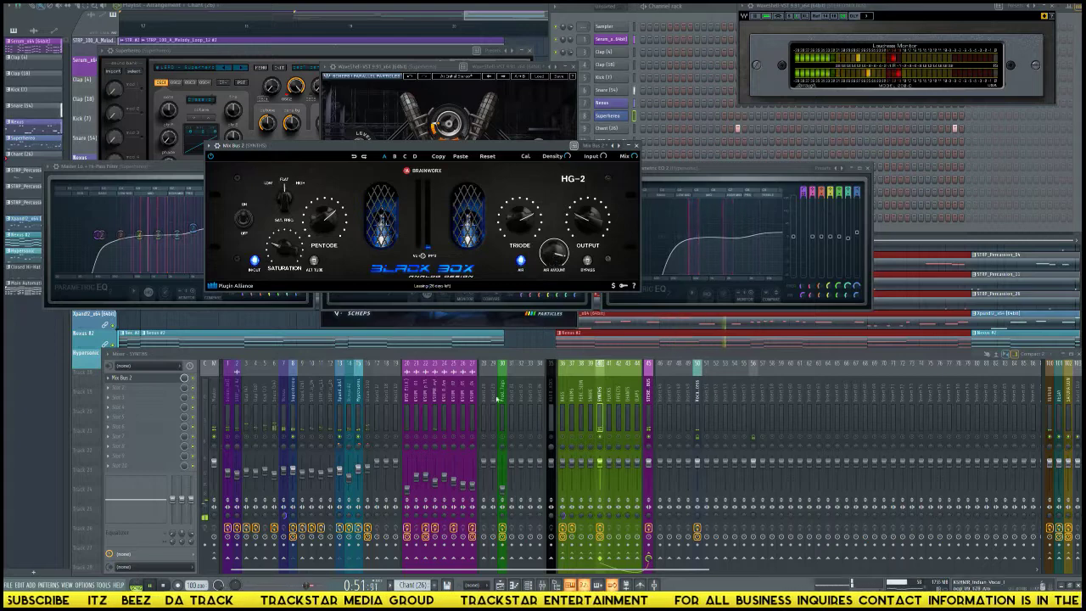
left_click(588, 261)
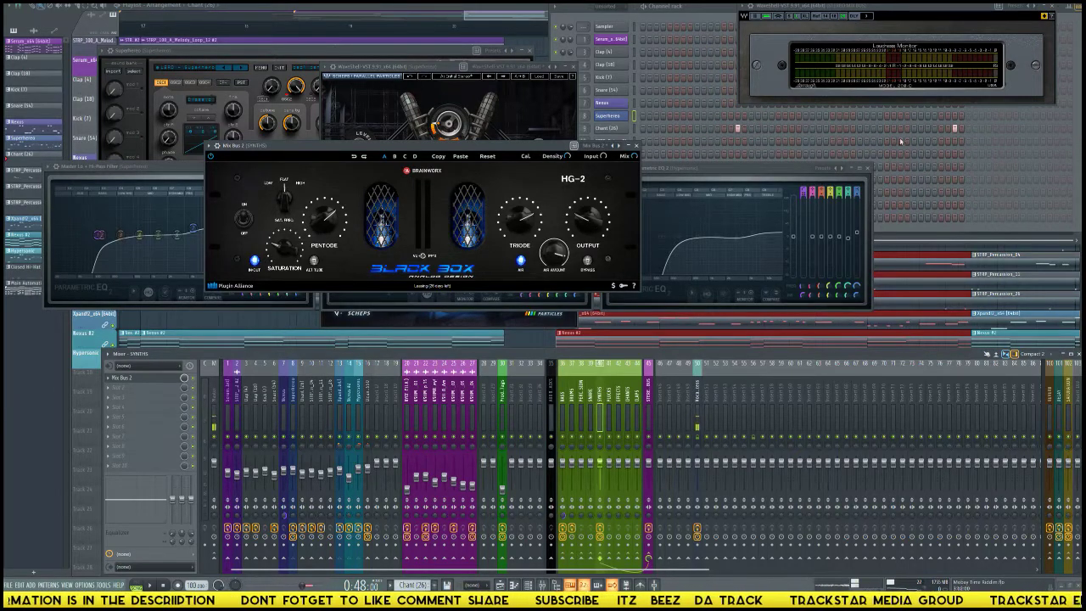
Close the open plugin windows and set the playback selection to the second half of the chorus, over the Indian vocal loop.
left_click(910, 75)
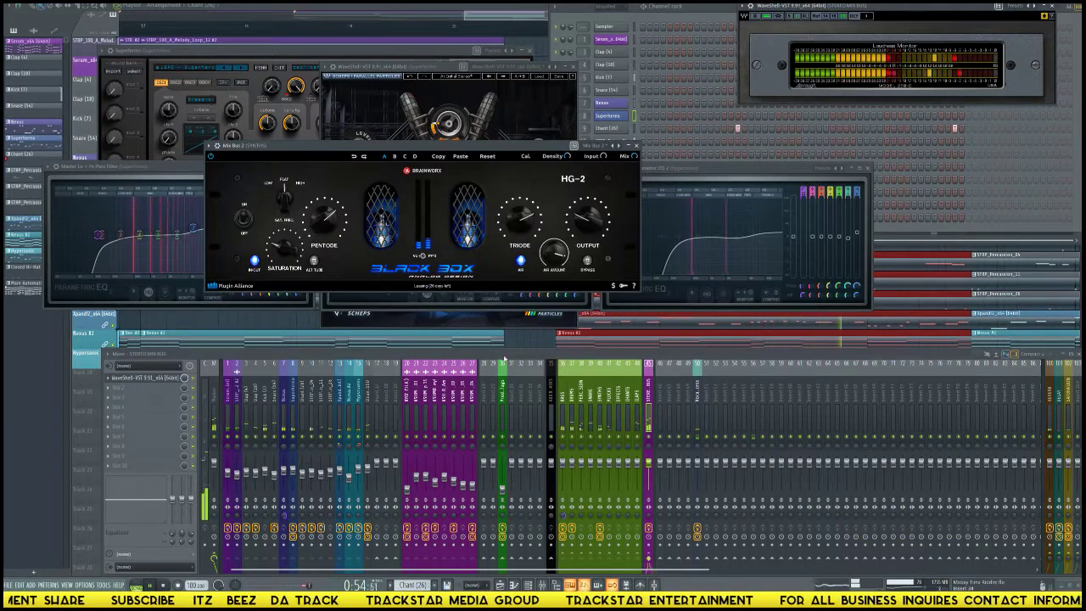
key("F12")
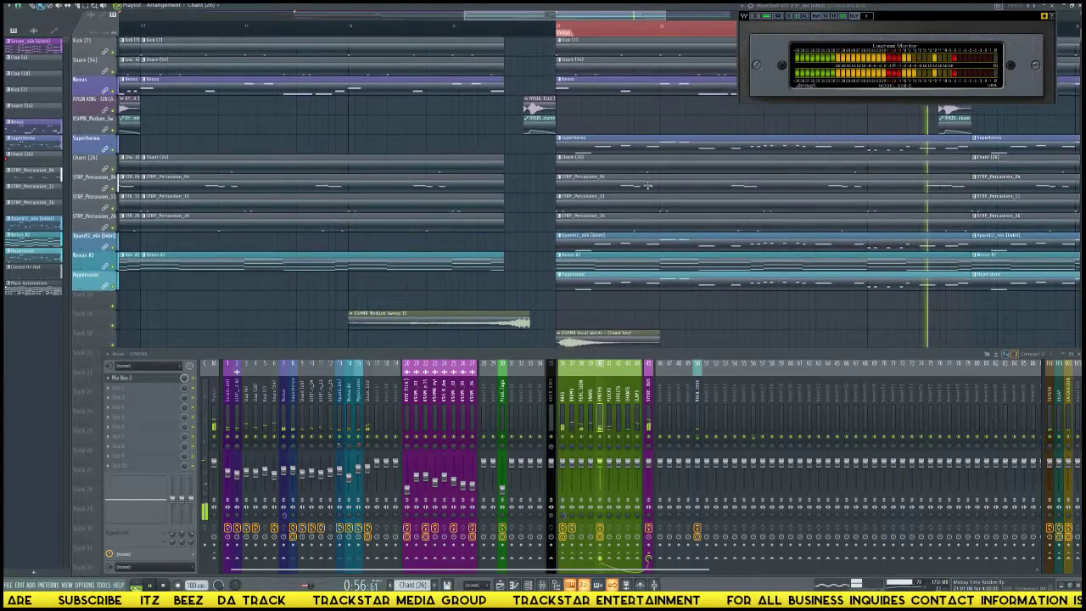
scroll(616, 34, "down", 4)
scroll(644, 127, "down", 10)
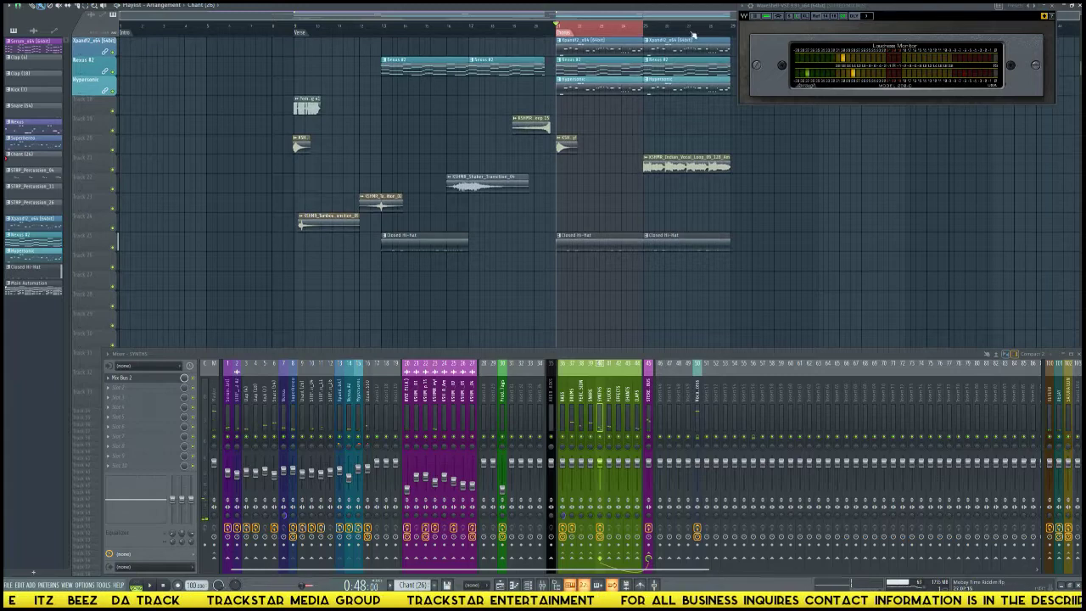
left_click(629, 31)
left_click_drag(644, 28, 733, 32)
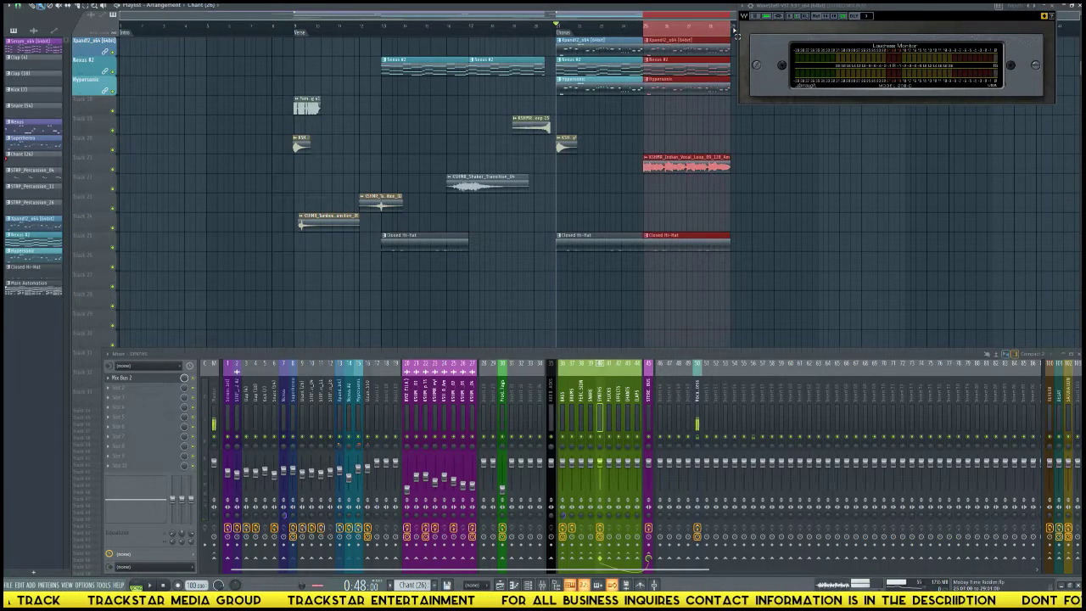
Audition the Indian vocal loop, load Fruity Parametric EQ 2 on its mixer track, and move the EQ window to the playlist's centre.
double_click(679, 161)
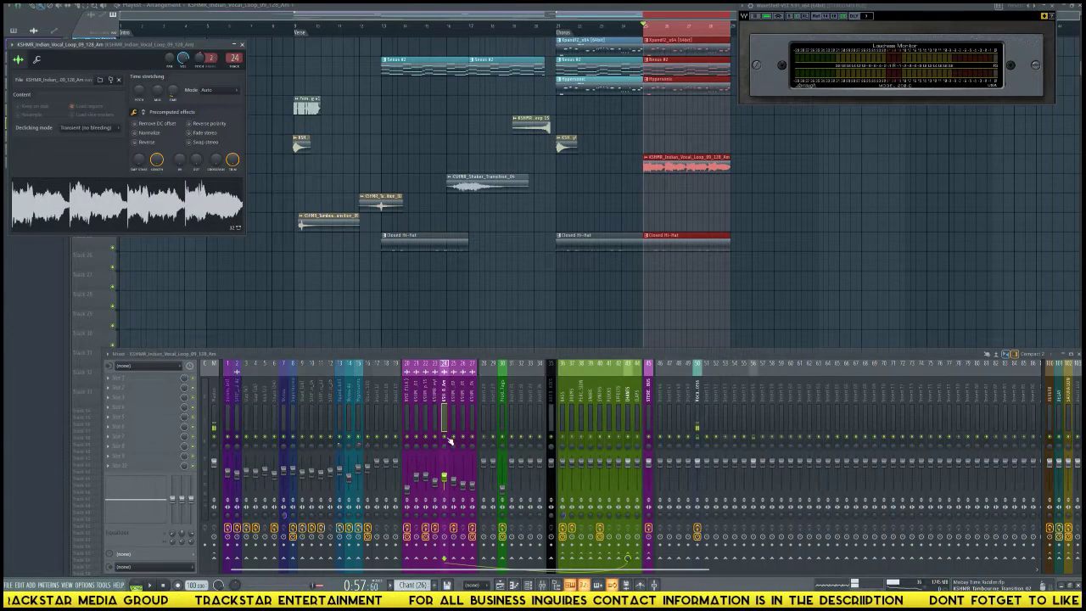
key("space")
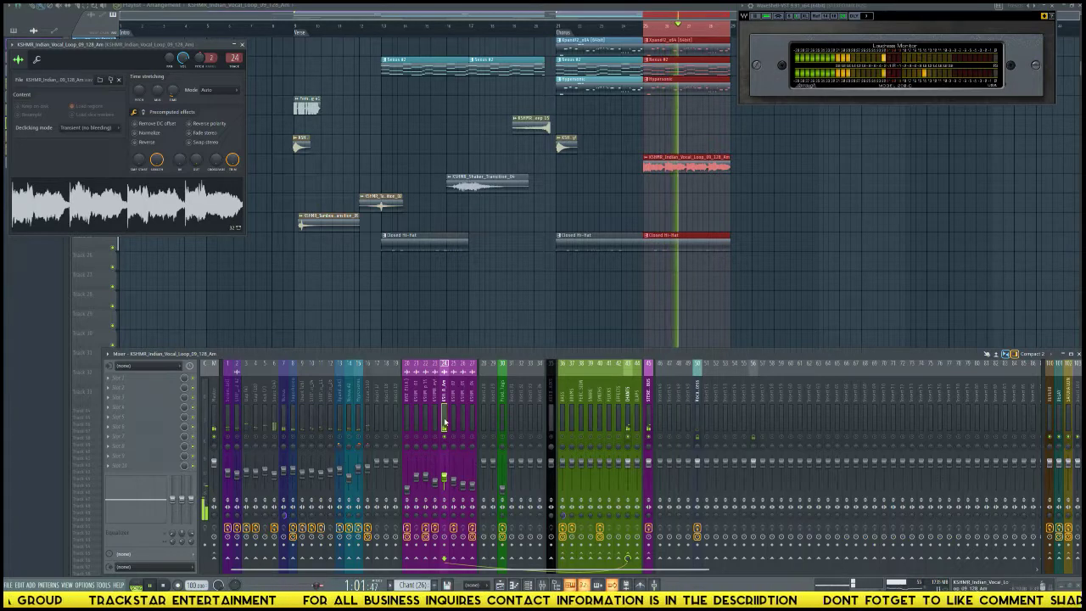
left_click(154, 379)
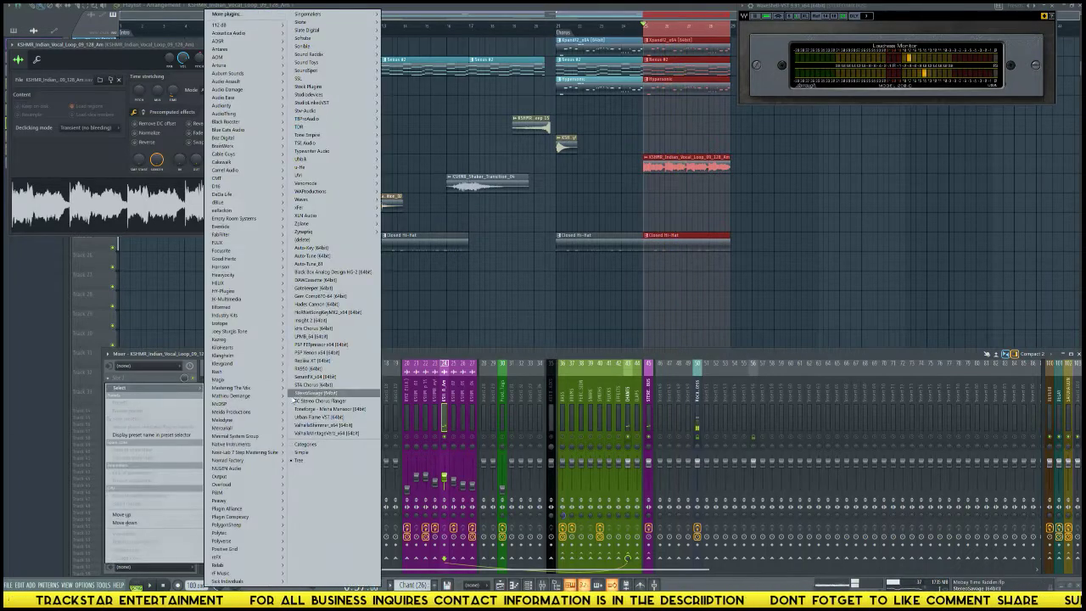
mouse_move(355, 105)
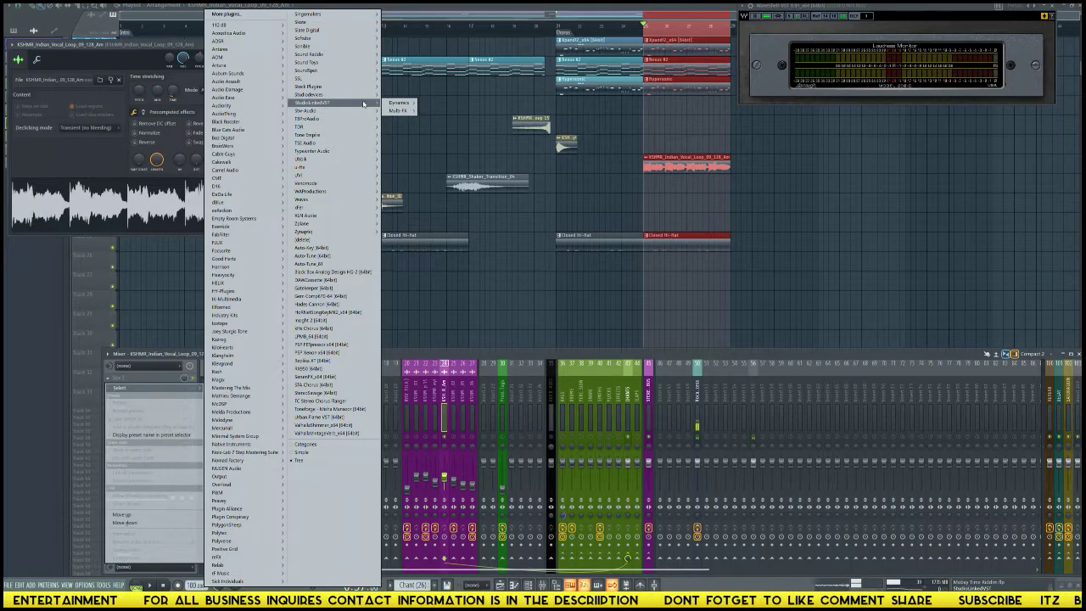
mouse_move(364, 86)
mouse_move(405, 95)
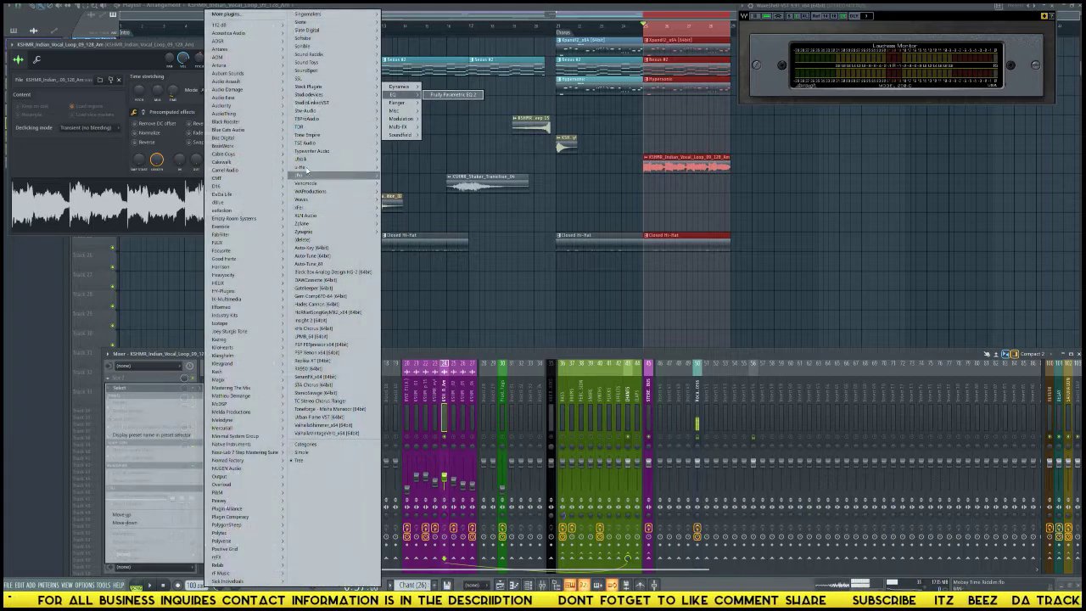
mouse_move(297, 223)
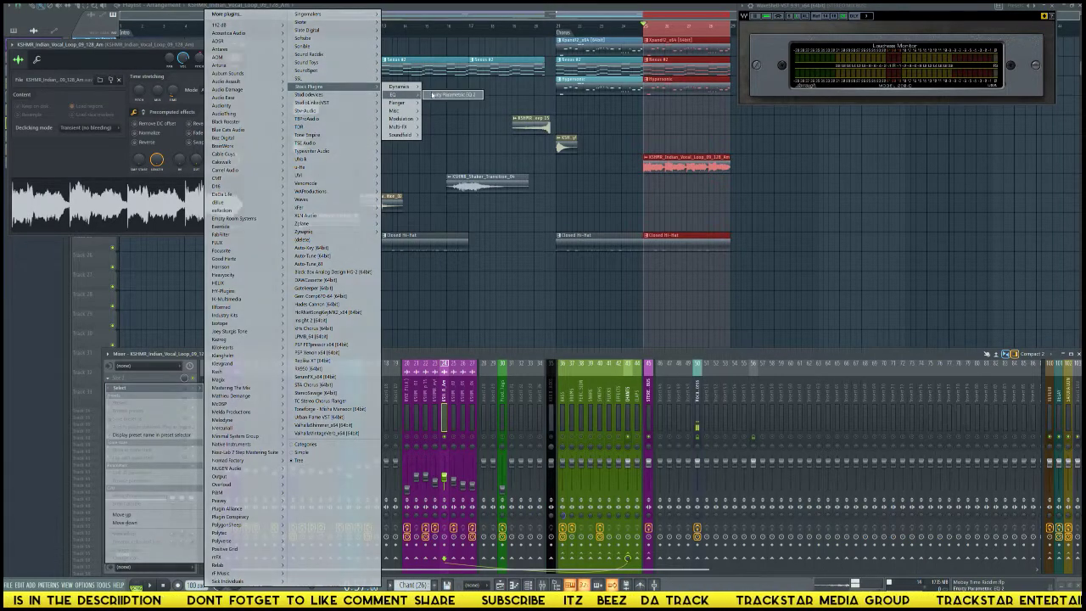
left_click(435, 96)
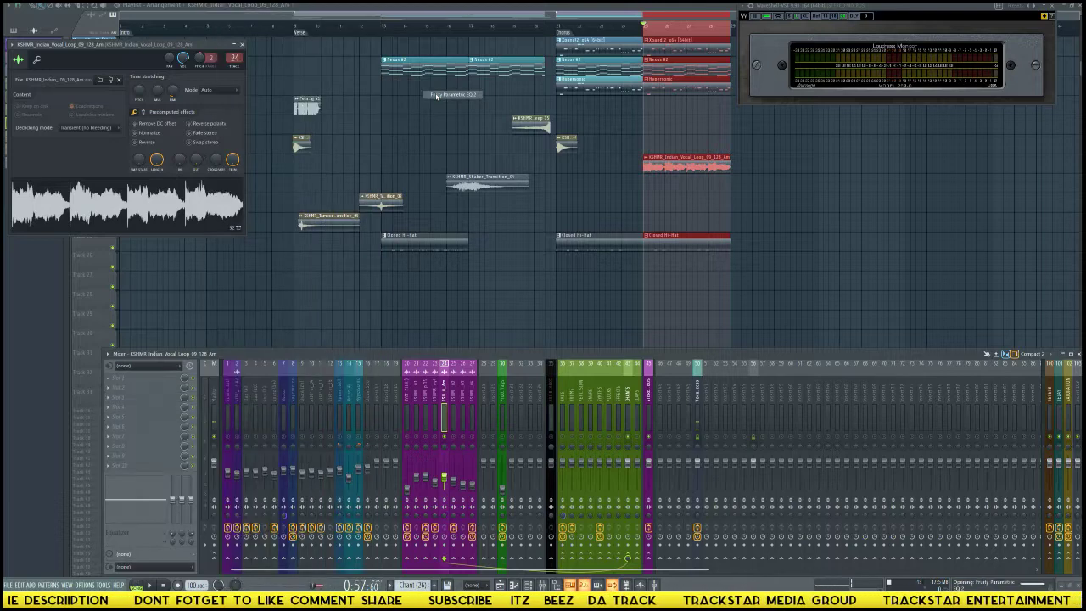
left_click_drag(194, 71, 500, 169)
Apply the Reverb EQ preset to the vocal loop's EQ and raise its low-cut frequency well into the low mids during playback.
left_click(576, 166)
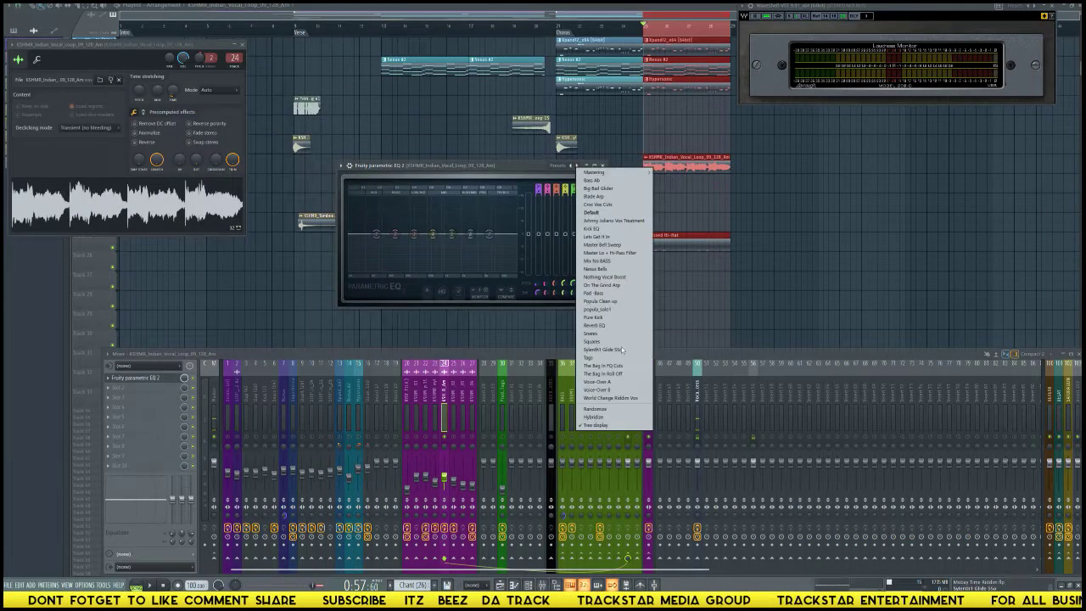
left_click(592, 325)
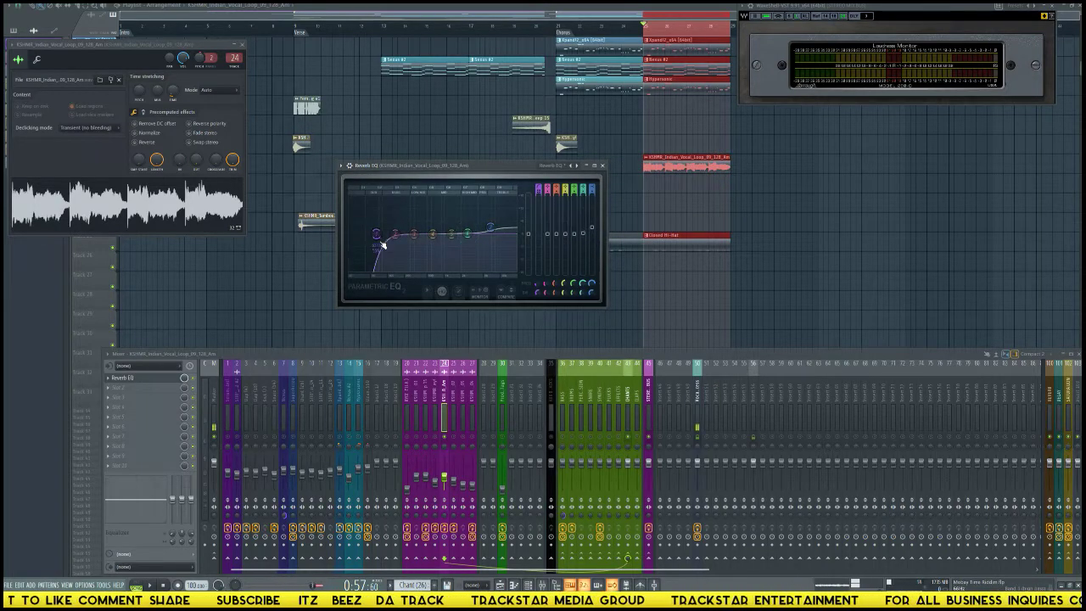
key("space")
left_click_drag(379, 234, 419, 234)
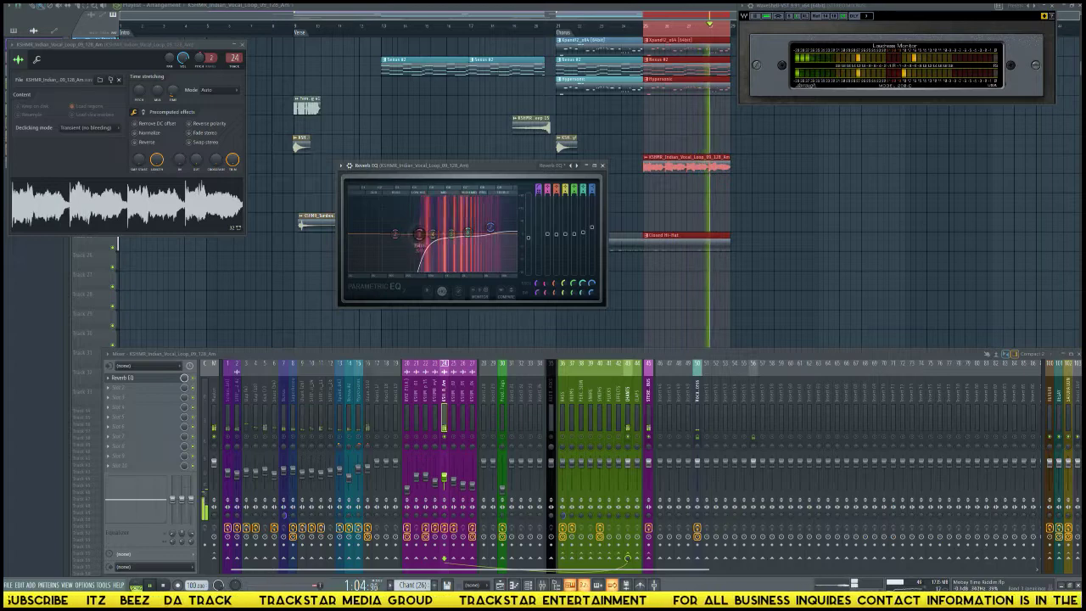
left_click_drag(410, 236, 426, 233)
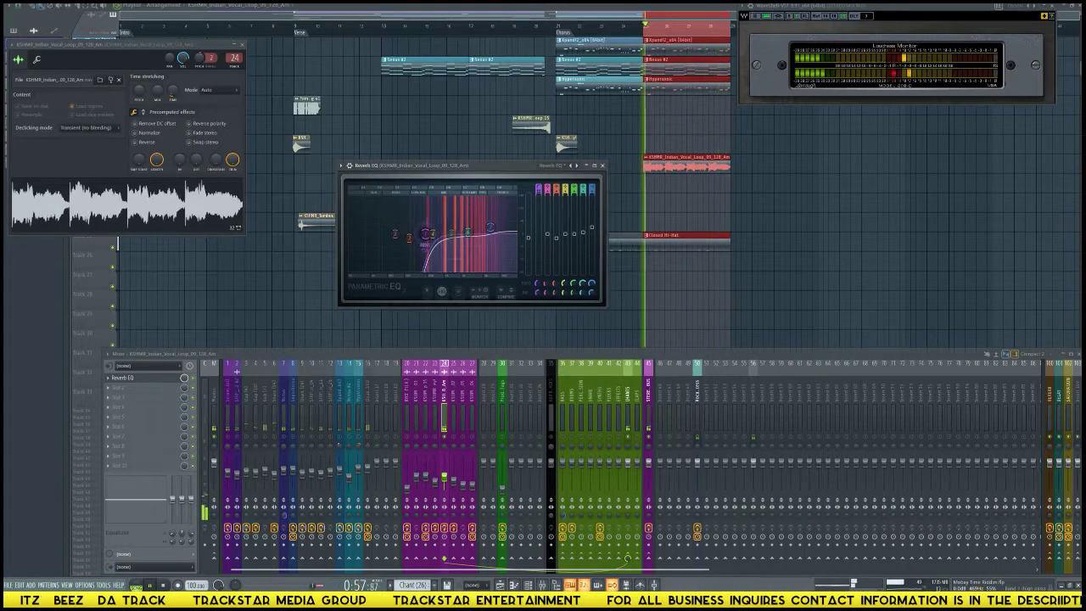
Load iZotope VocalSynth 2 into the vocal loop's second effect slot and move its window above the middle of the mixer.
left_click(118, 386)
mouse_move(123, 397)
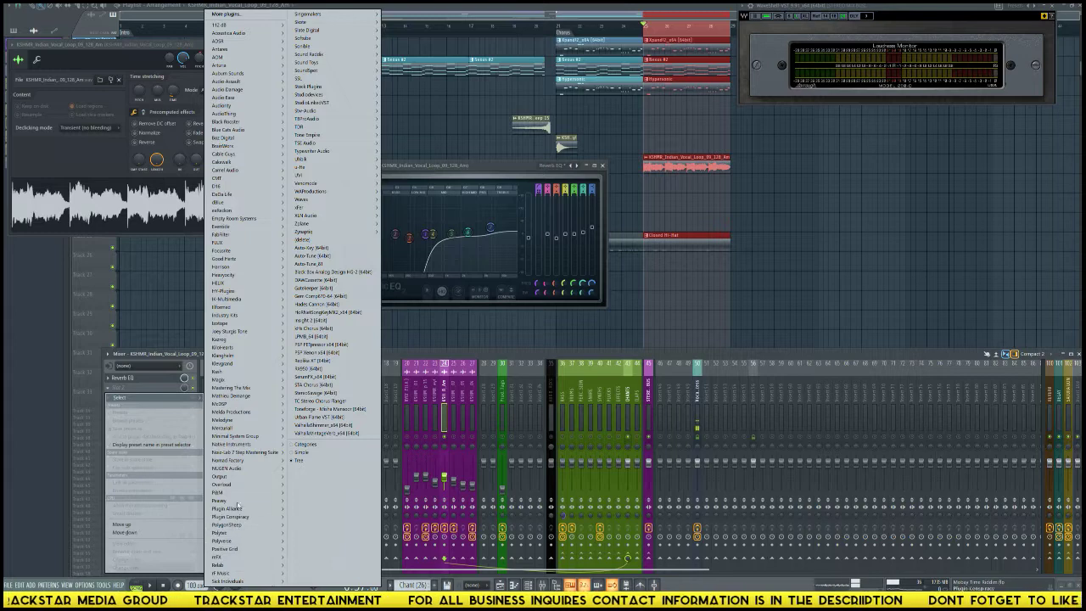
mouse_move(249, 413)
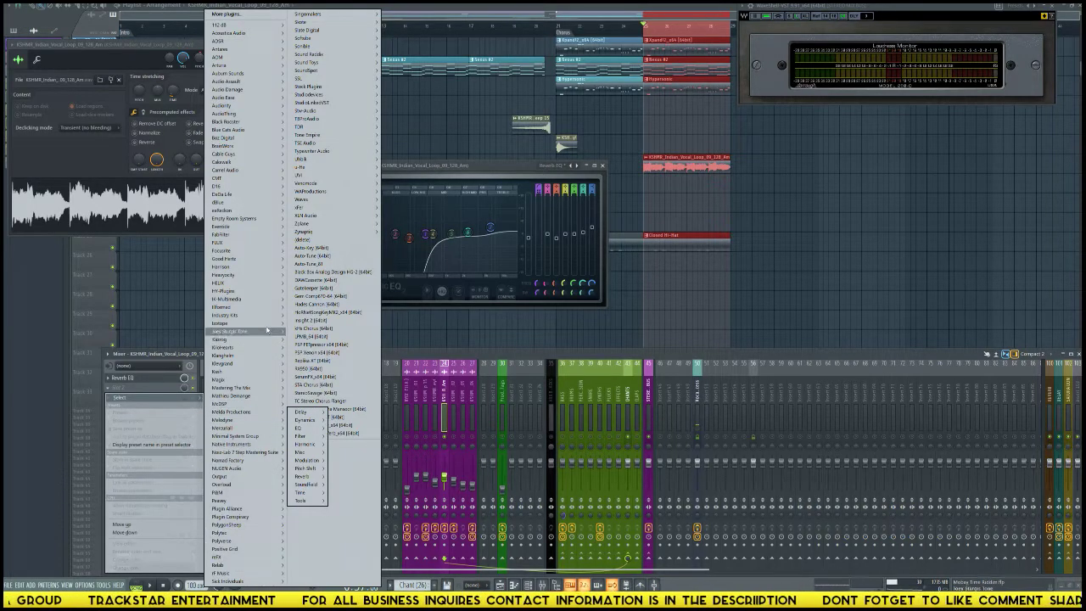
mouse_move(277, 323)
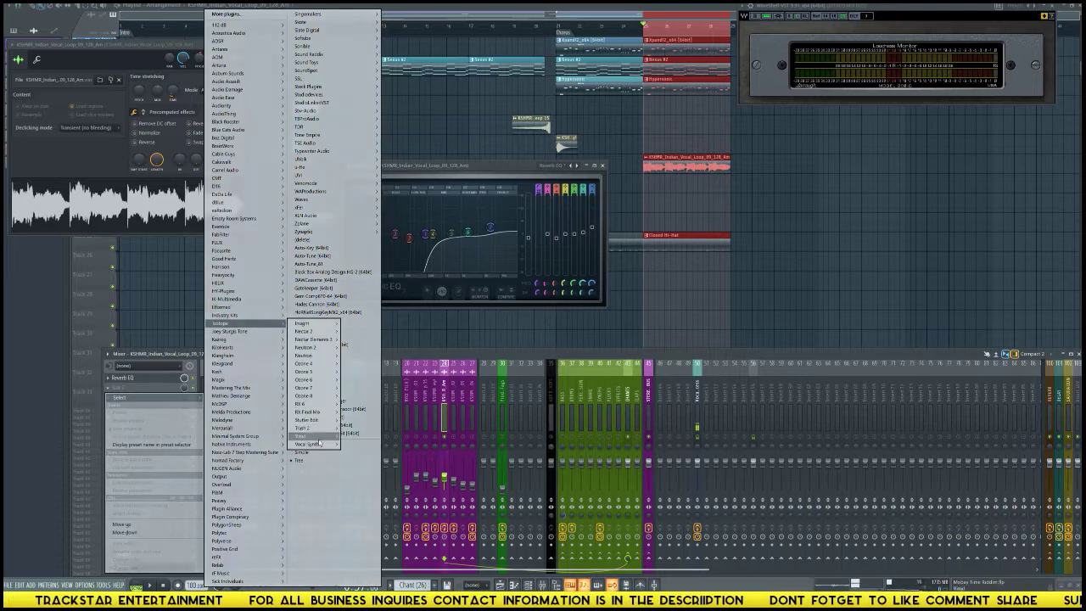
mouse_move(343, 444)
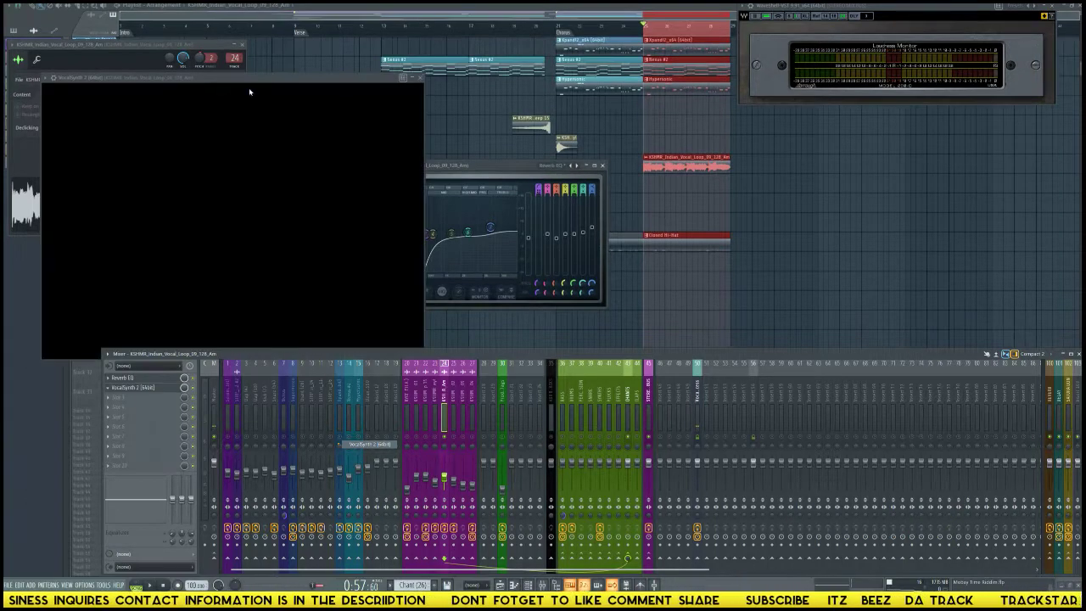
left_click_drag(301, 82, 552, 62)
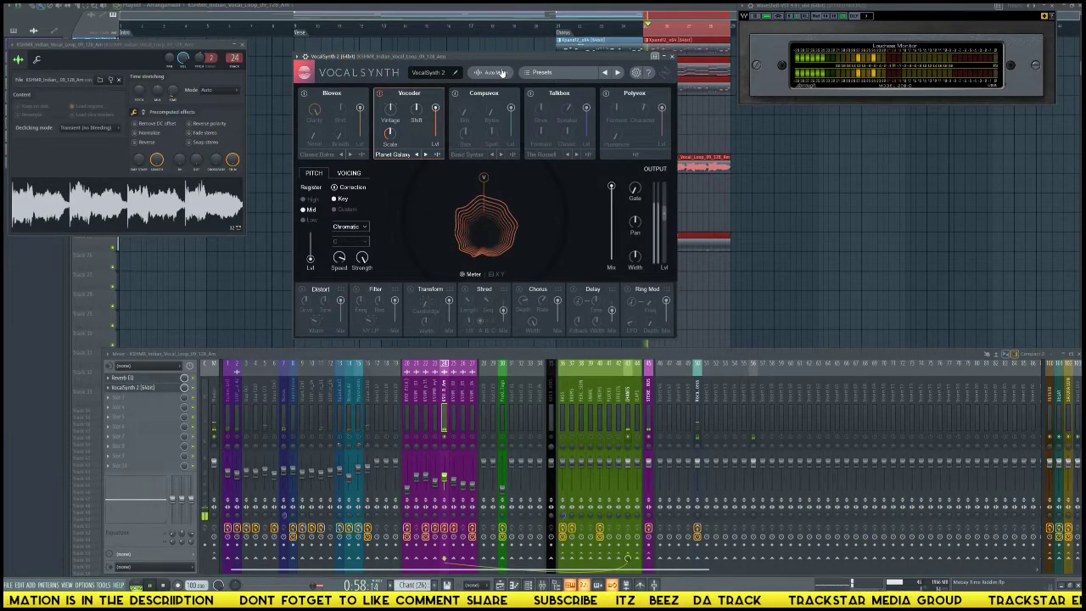
Compare the Lush Auto Mode presets Acute Angles and Before the Snow in VocalSynth 2 during playback, and keep Acute Angles.
left_click(543, 73)
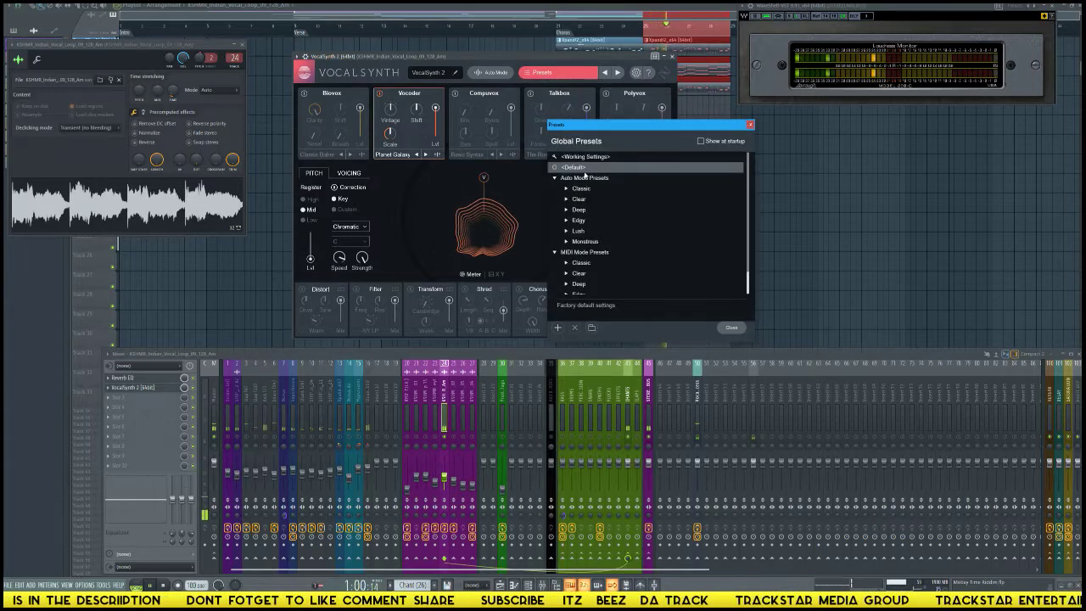
left_click(580, 188)
left_click(576, 201)
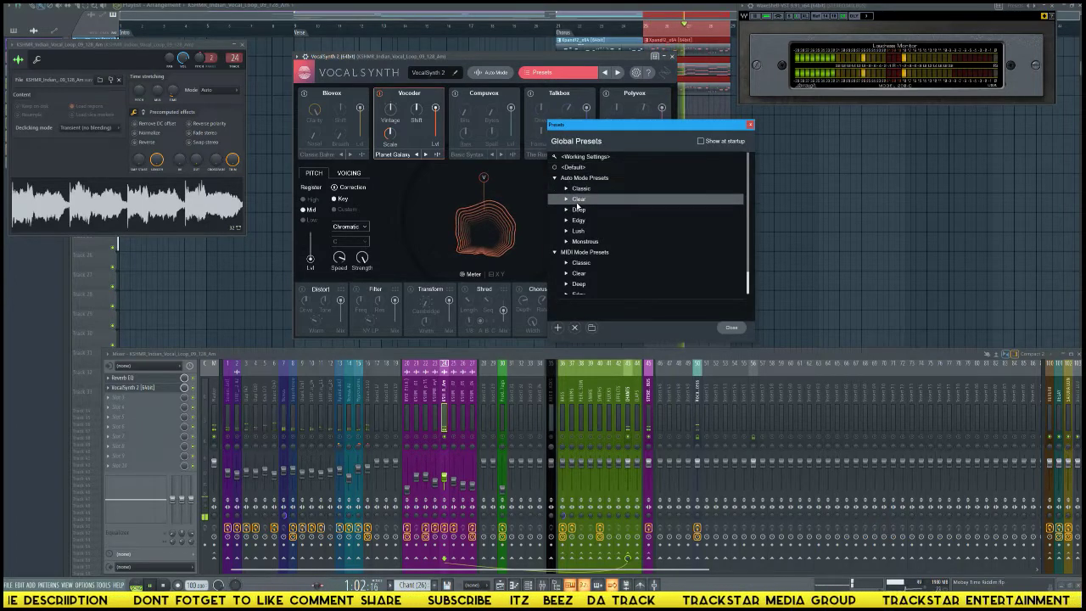
double_click(578, 230)
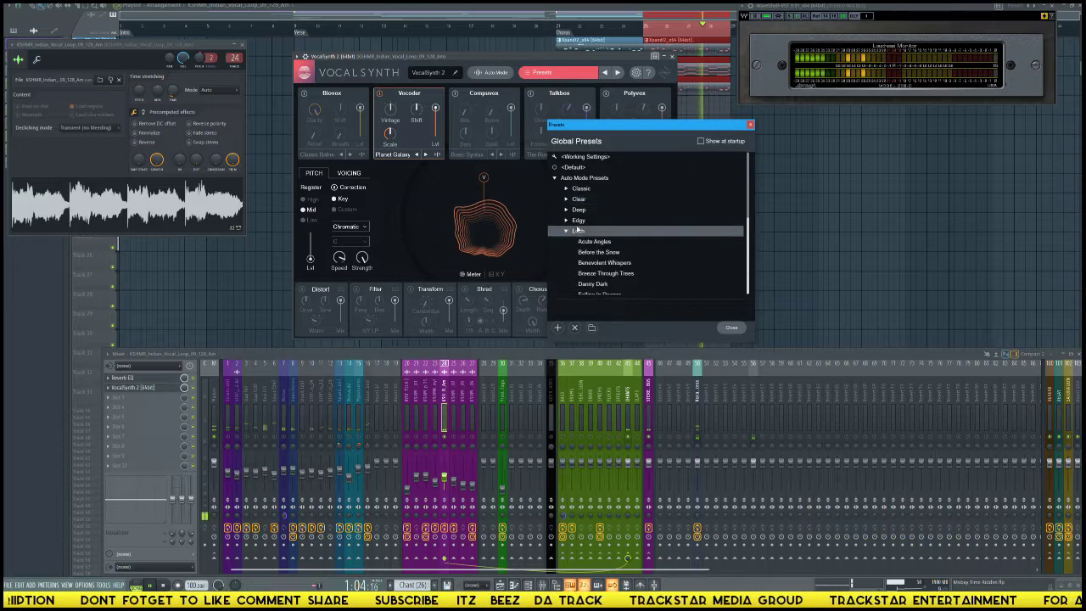
left_click(585, 242)
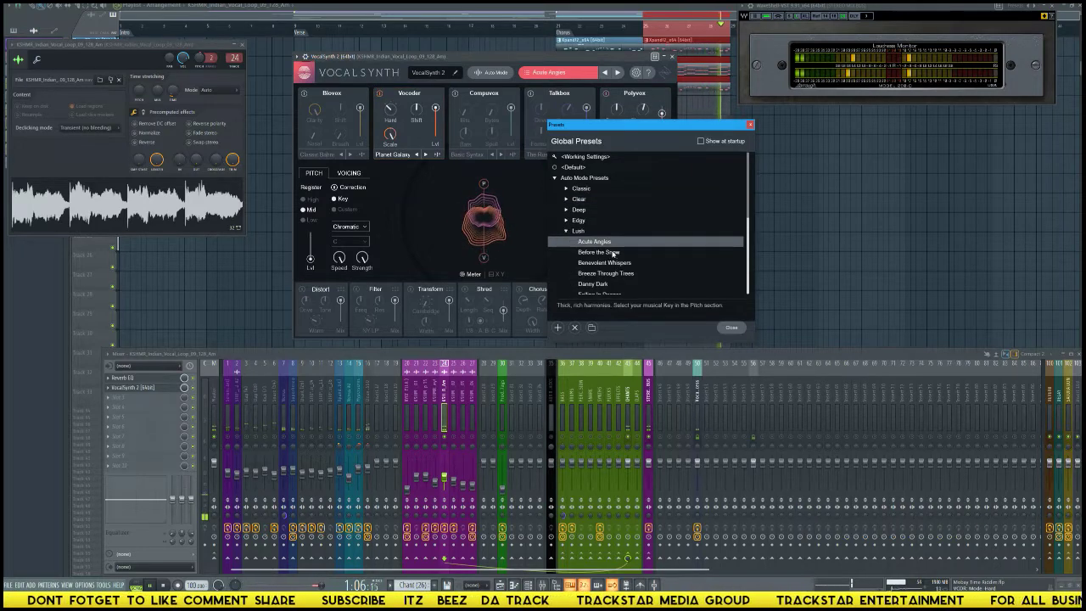
left_click(614, 252)
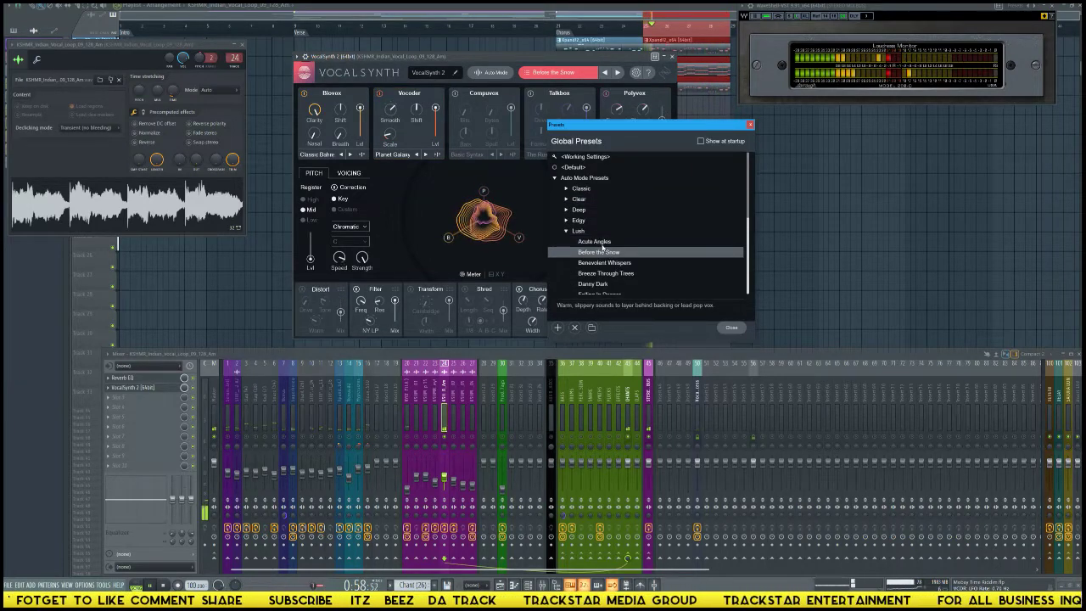
left_click(601, 242)
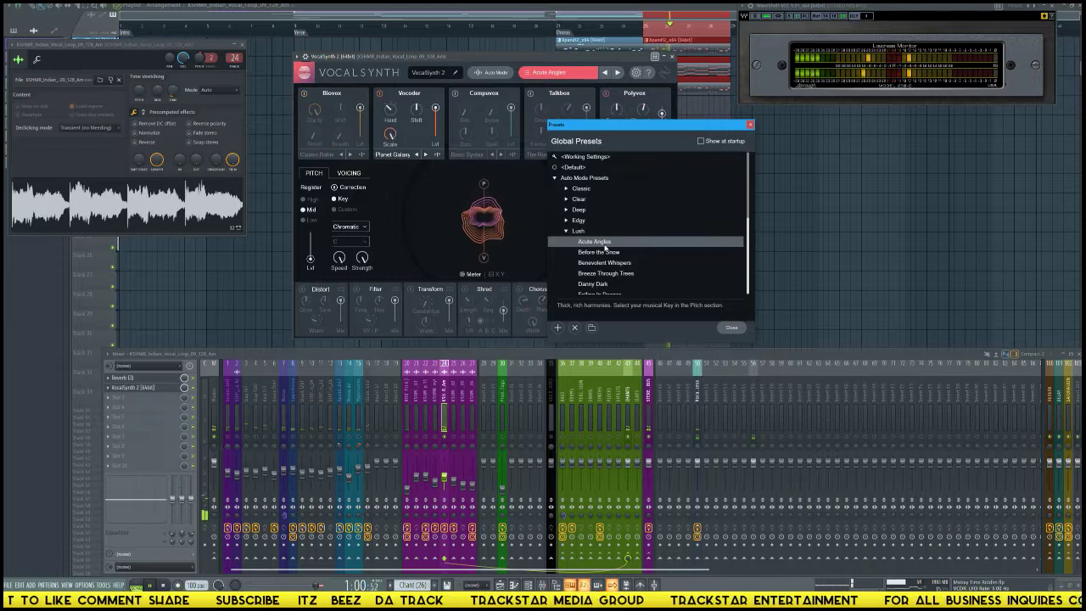
left_click(749, 124)
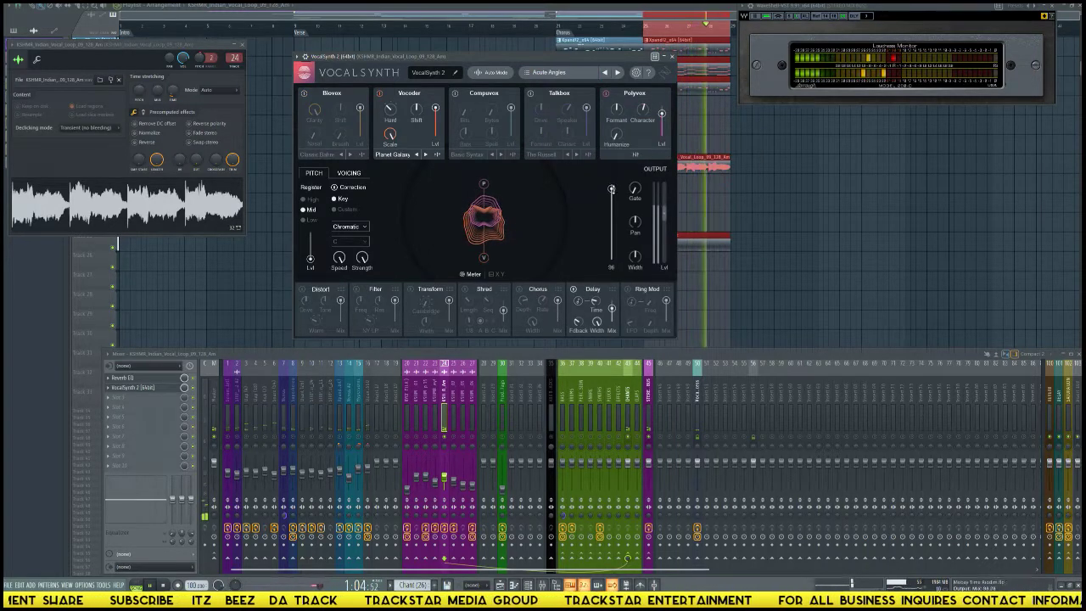
Lower VocalSynth 2's output mix by roughly a third and widen its stereo output on the vocal loop.
left_click_drag(611, 186, 610, 212)
left_click_drag(635, 255, 634, 227)
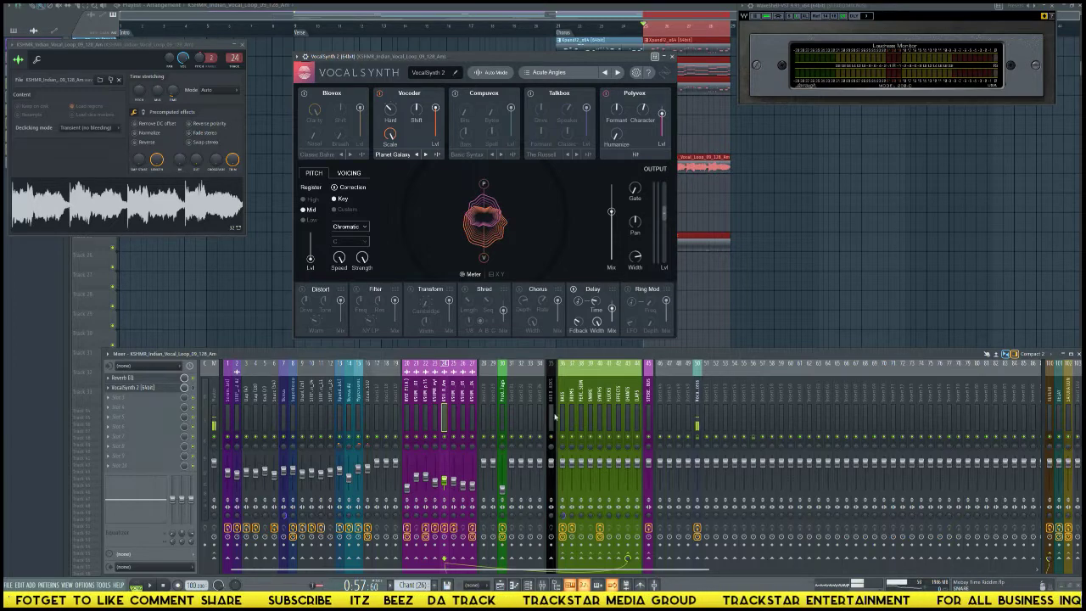
Raise the producer tags track's level slightly and, with the plugin windows closed, set the playback position to the Verse marker.
left_click(502, 490)
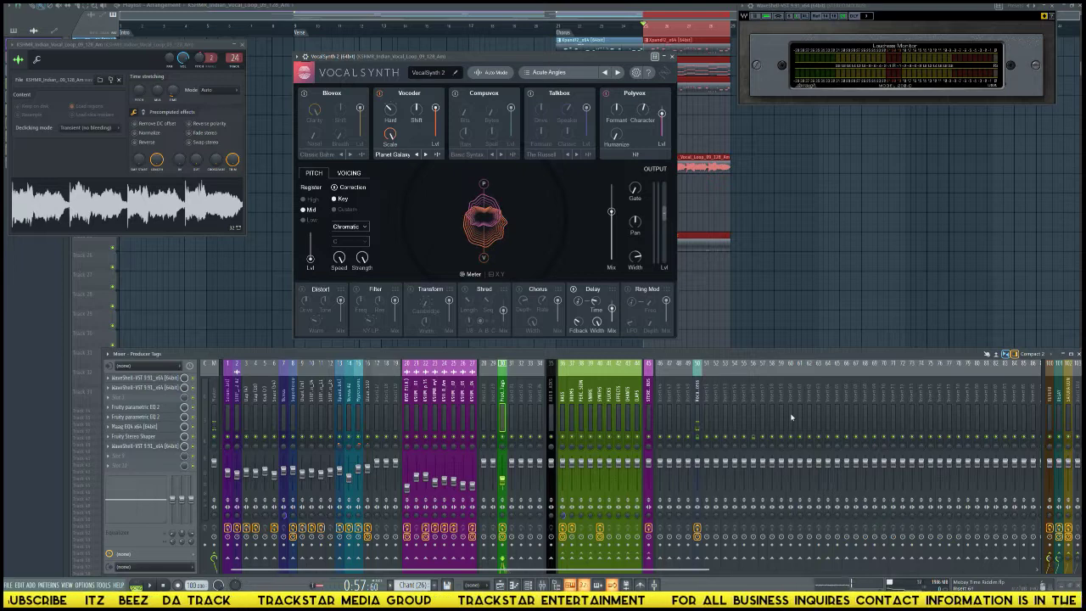
key("F12")
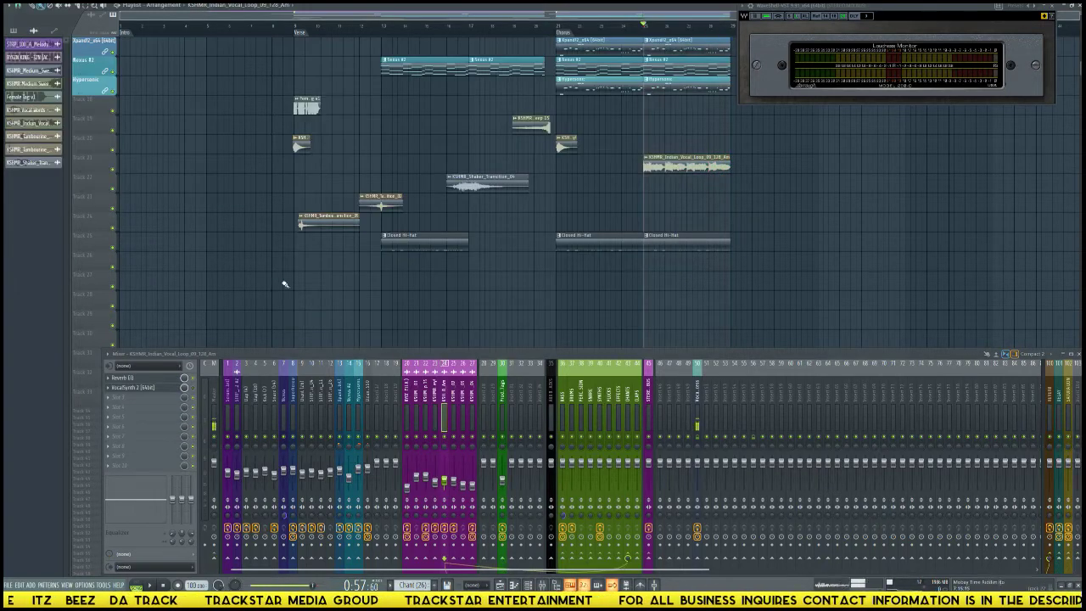
left_click(294, 31)
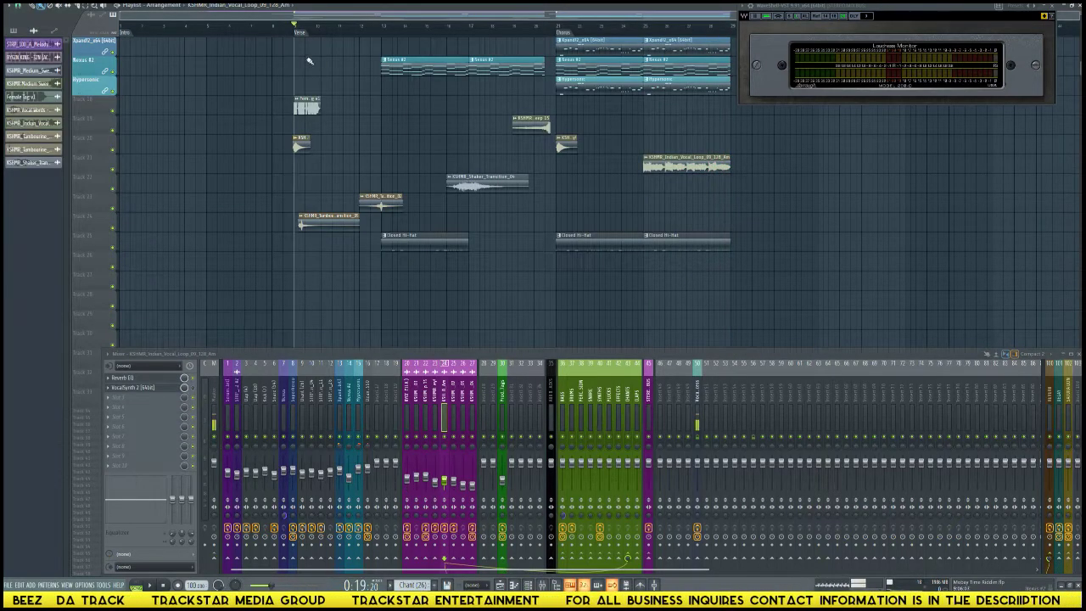
Hide the mixer and look over the whole arrangement in the playlist, from the melody loop to the closed hi-hats.
left_click(1077, 355)
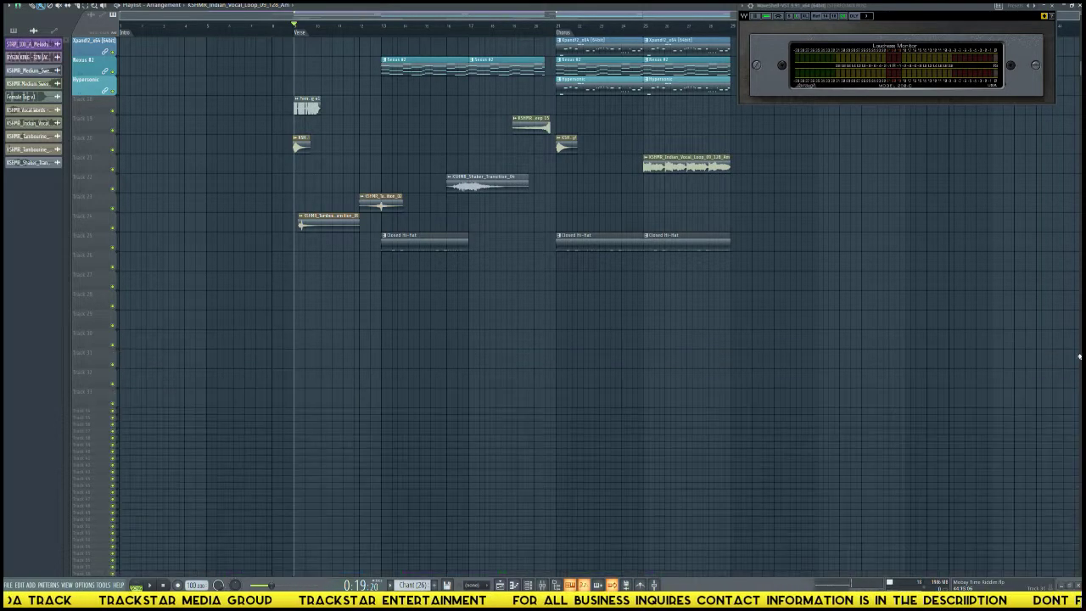
right_click(802, 302, "ctrl")
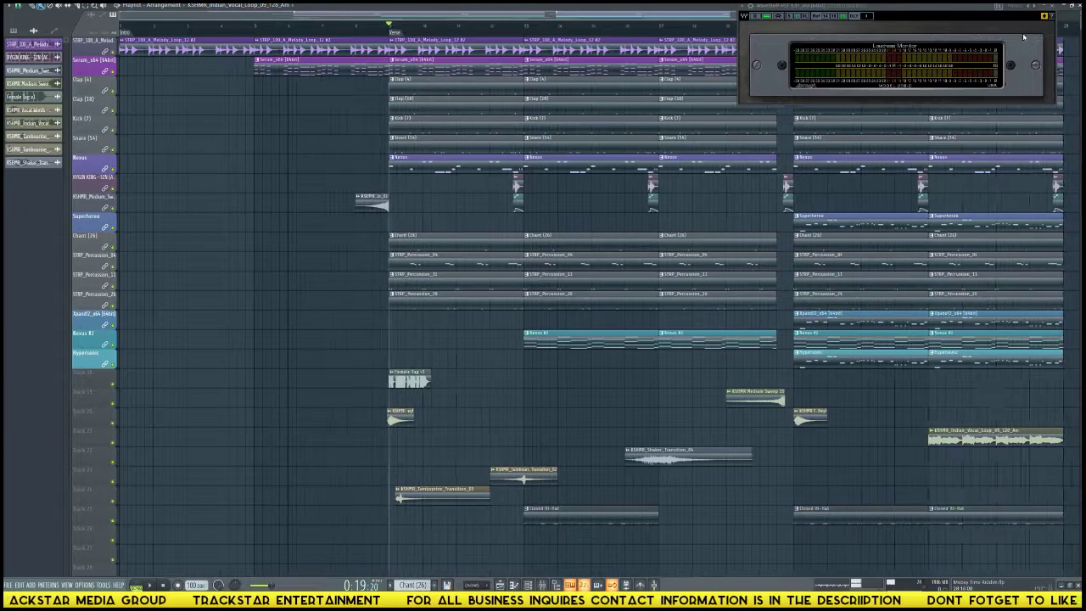
scroll(592, 34, "down", 3)
scroll(591, 34, "down", 1)
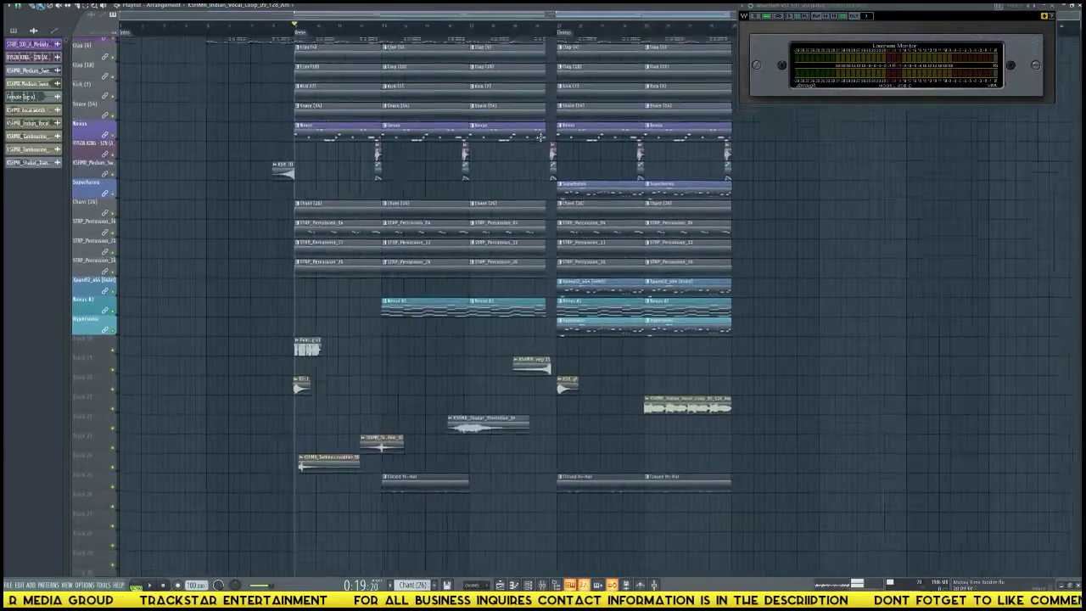
scroll(621, 133, "up", 2)
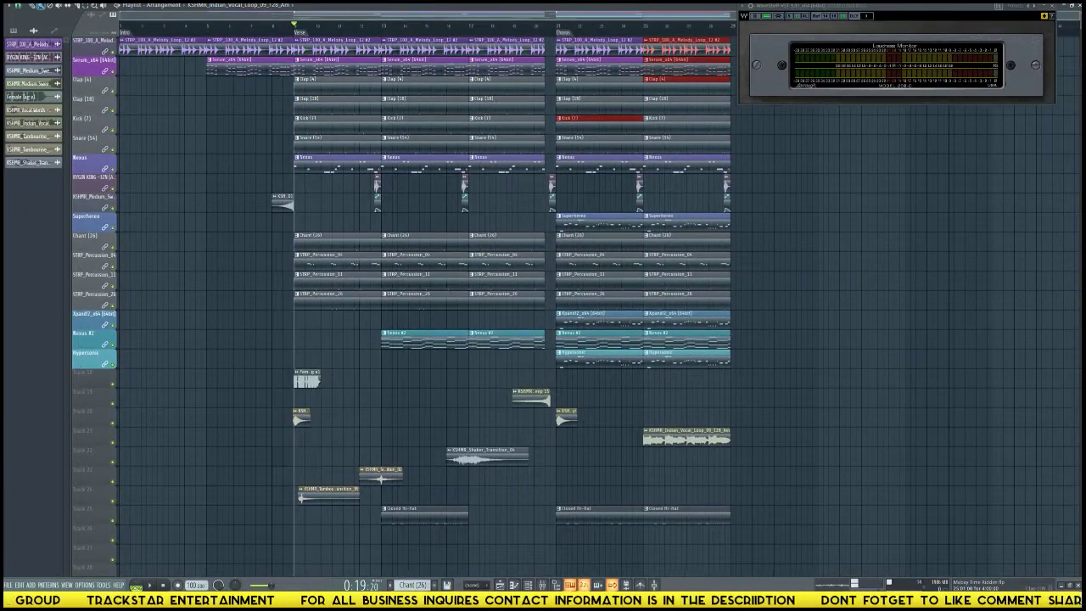
scroll(687, 105, "down", 3)
scroll(424, 254, "up", 3)
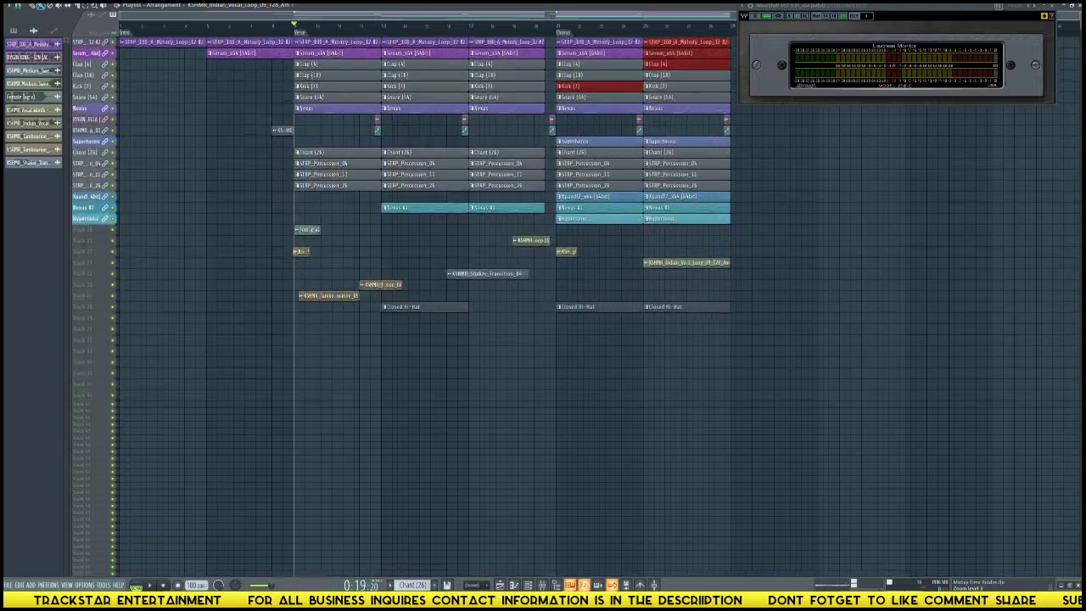
scroll(509, 255, "down", 3)
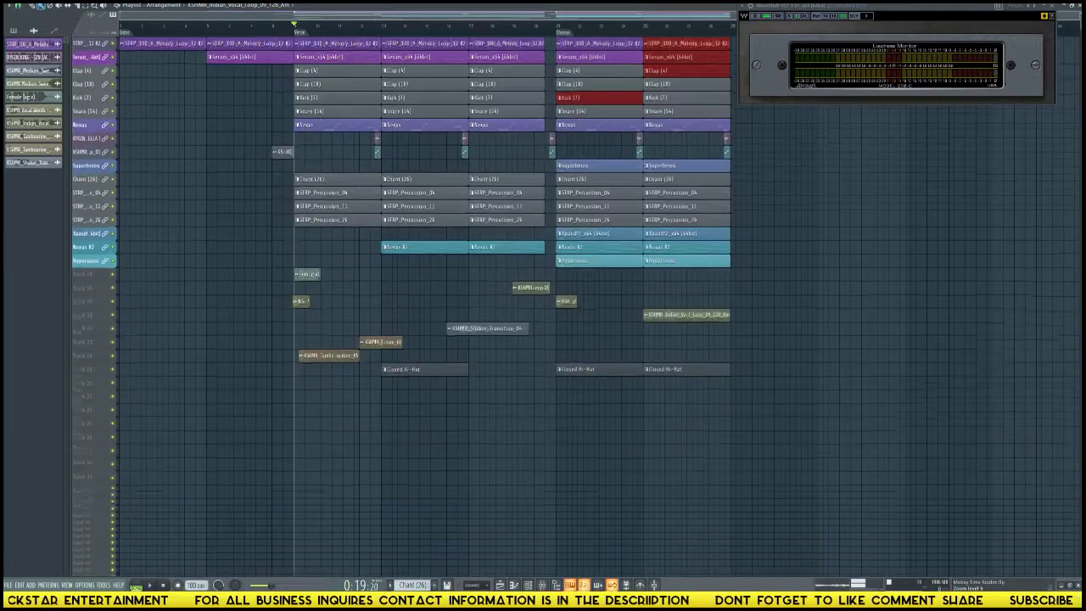
scroll(509, 254, "up", 3)
scroll(509, 254, "down", 1)
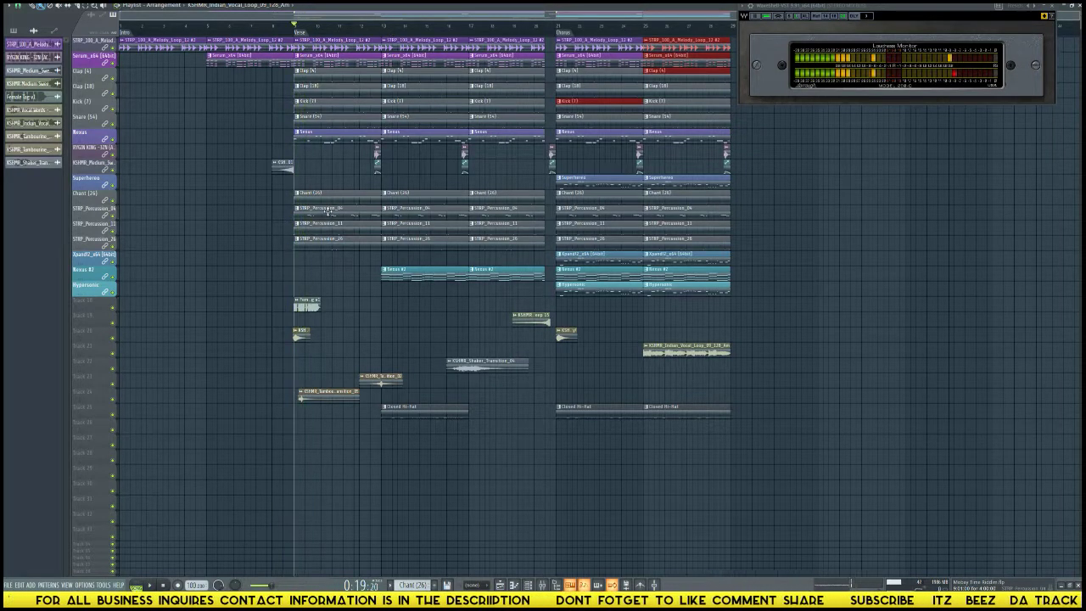
Bring back the mixer and raise the producer tags track's fader a little more while auditioning the start of the verse.
key("F9")
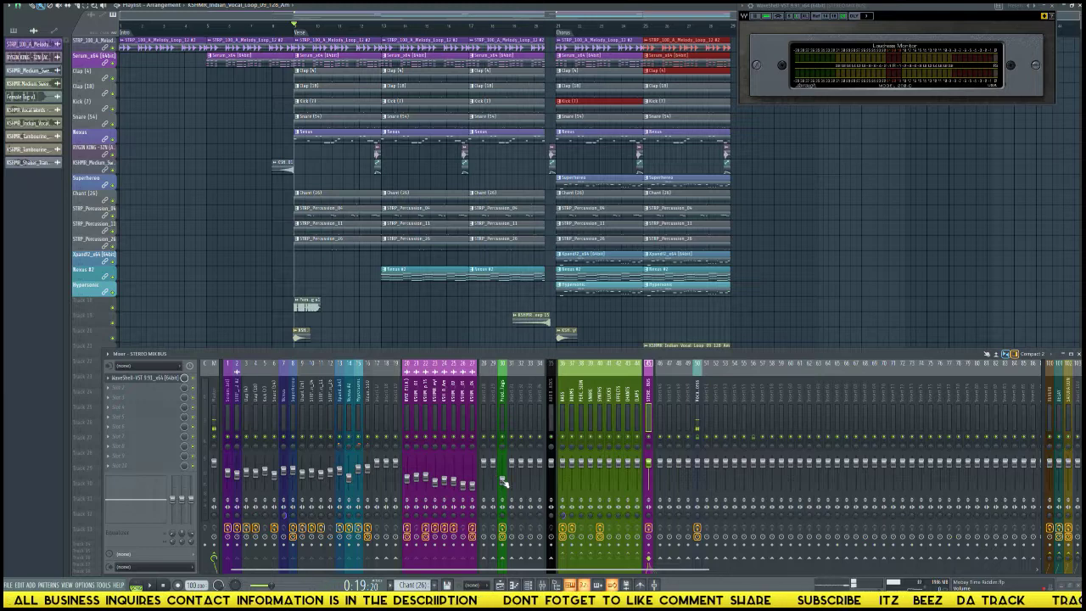
left_click(502, 481)
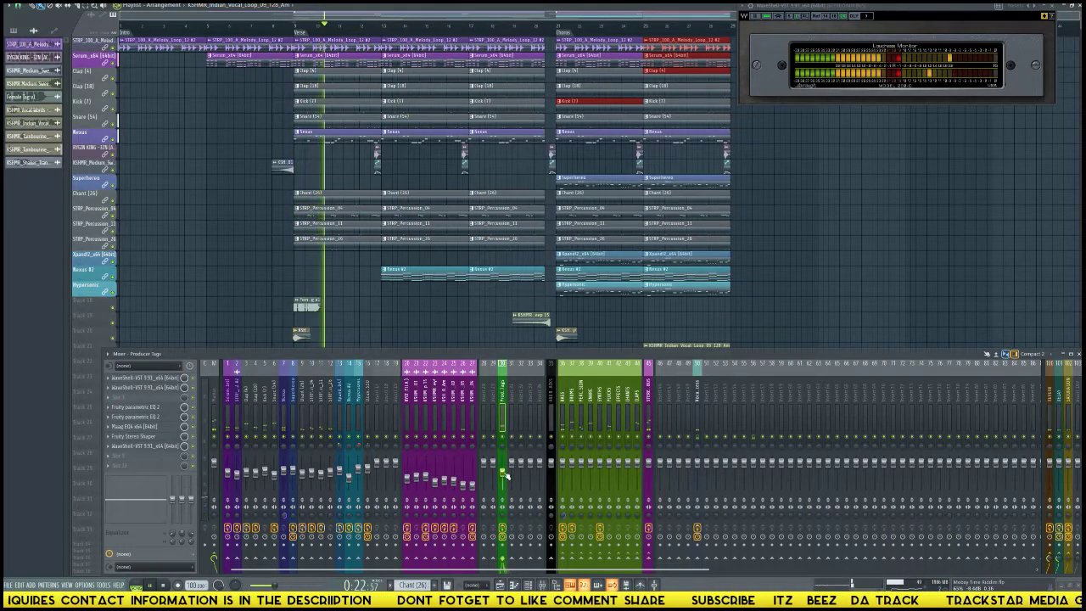
key("space")
key("space")
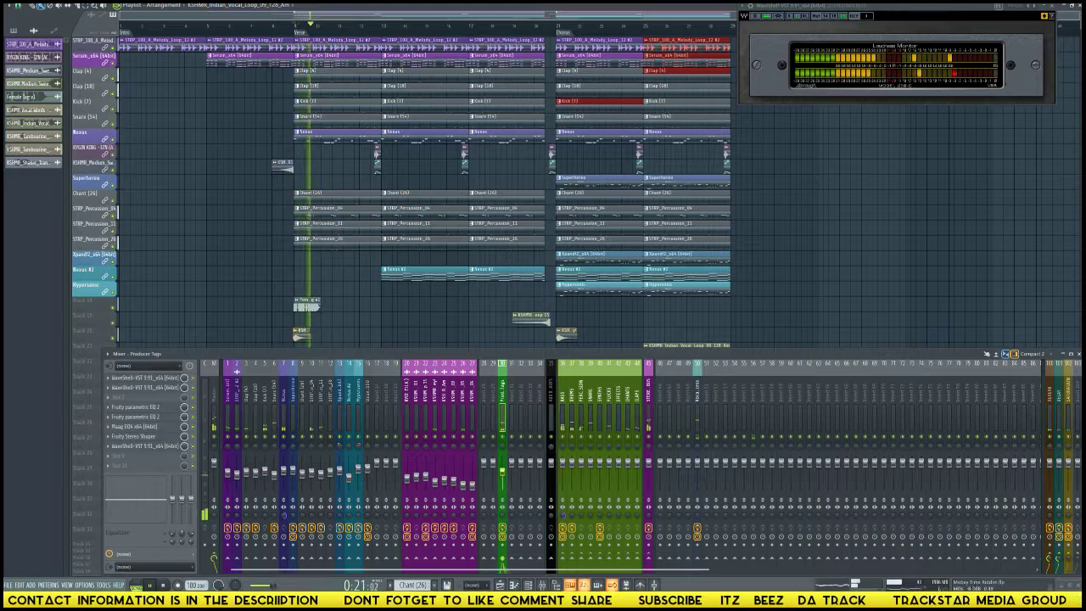
key("space")
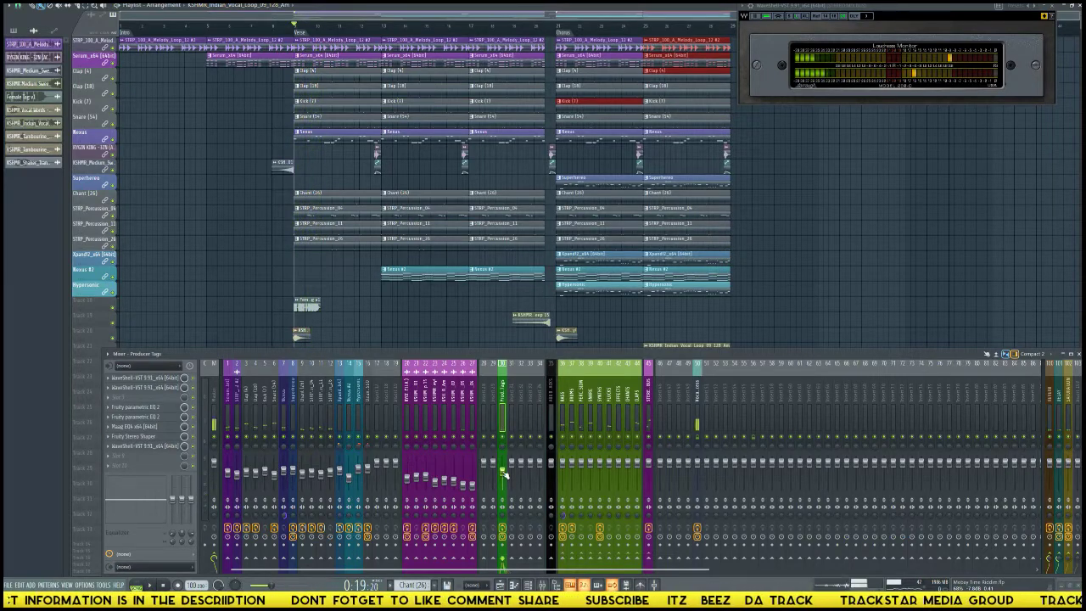
Raise the air gain of the Maag EQ4 on the producer tags track, audition it from the verse, and close the plugin.
left_click(155, 428)
left_click(155, 427)
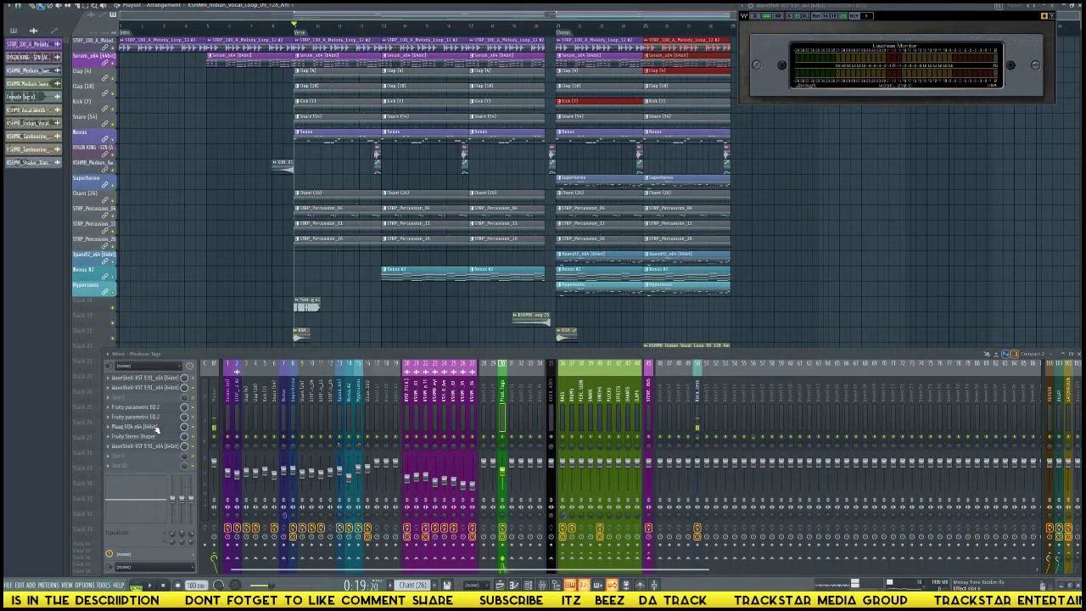
left_click(155, 427)
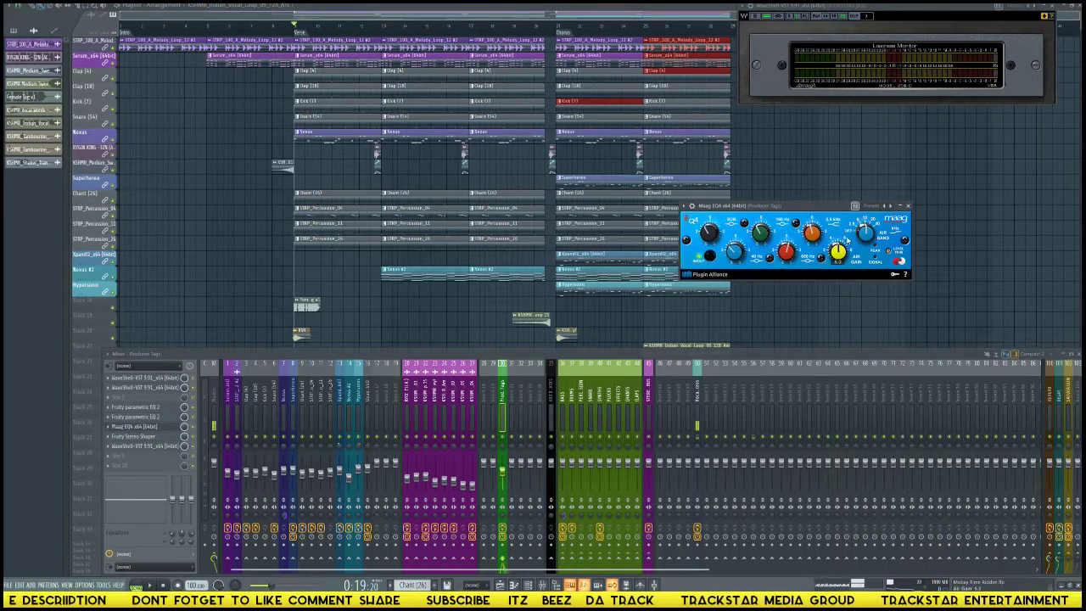
key("space")
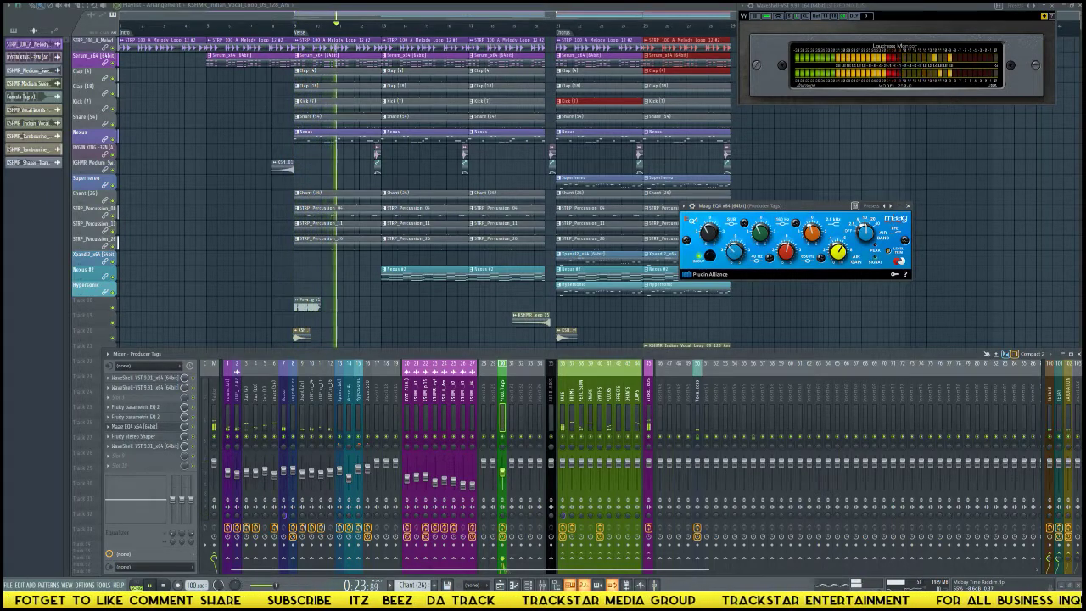
left_click(907, 205)
key("space")
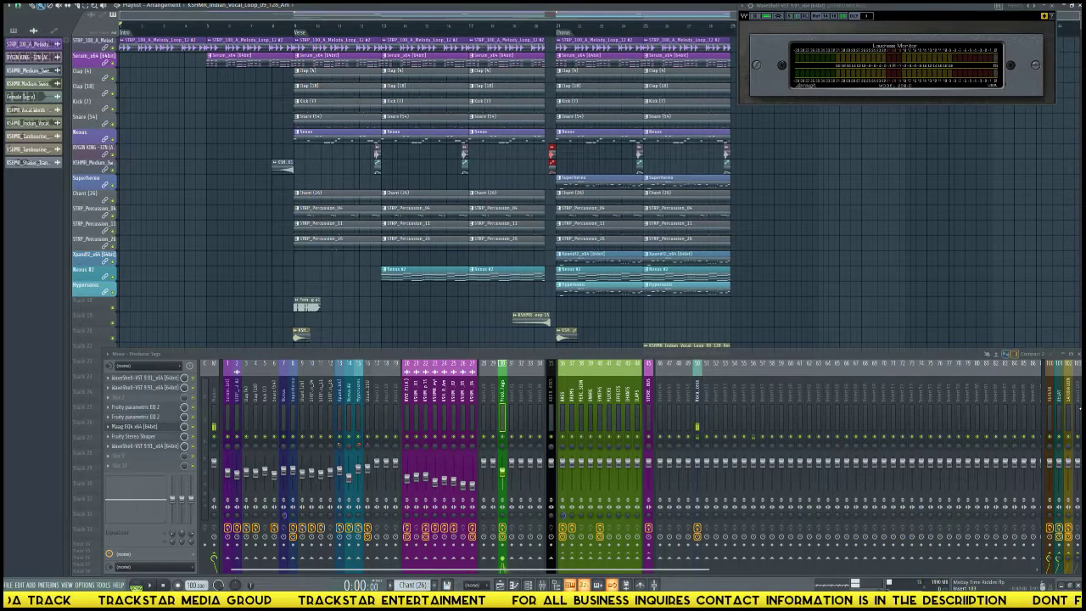
Narrow the mixer window to the width of the playlist's arrangement and play the song from the beginning.
left_click_drag(1082, 394, 744, 394)
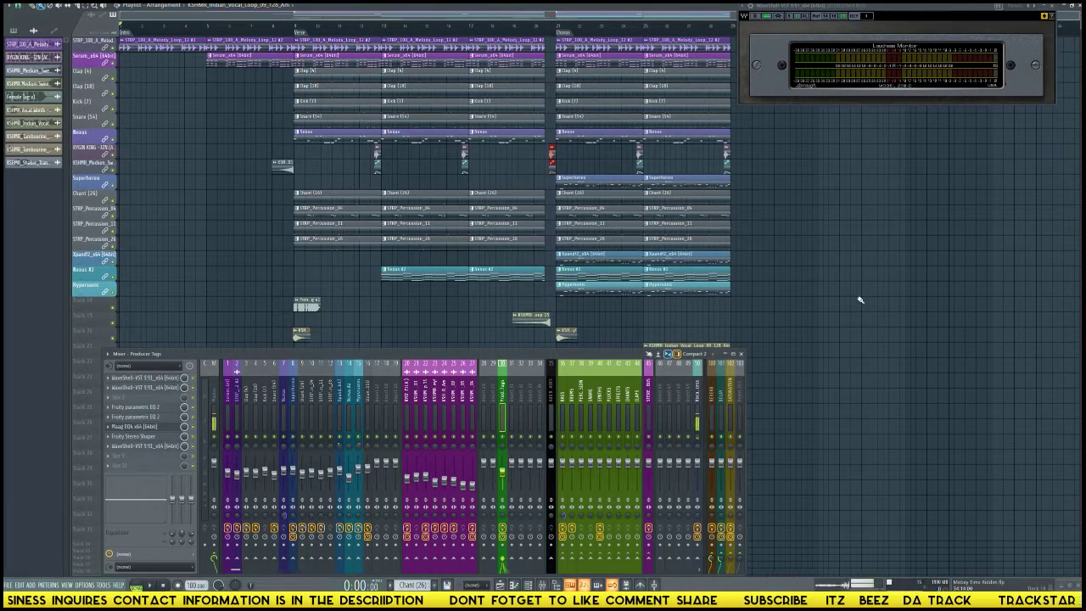
key("space")
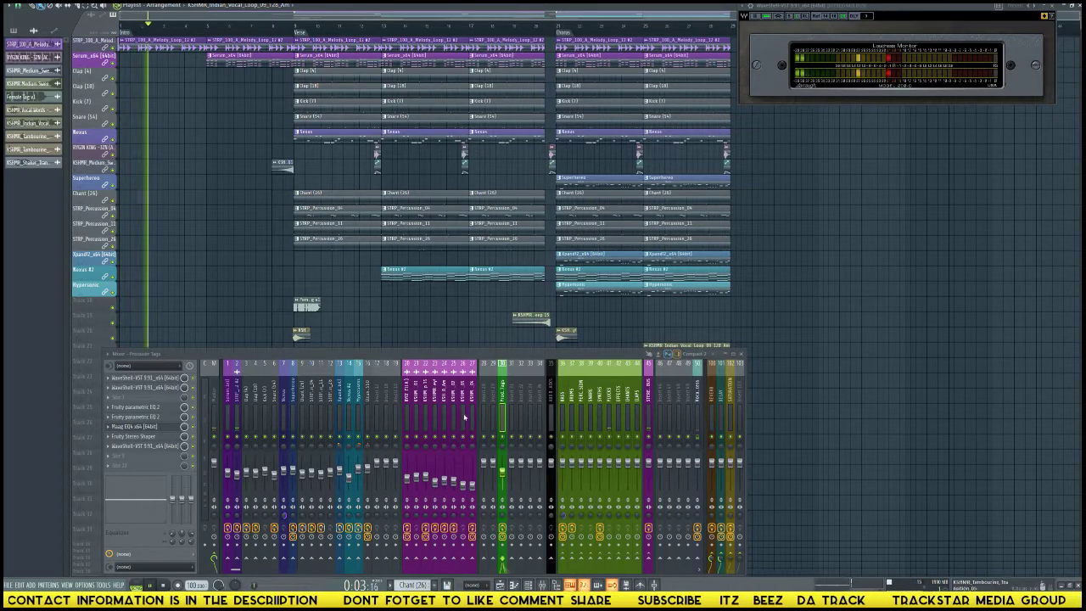
double_click(689, 344)
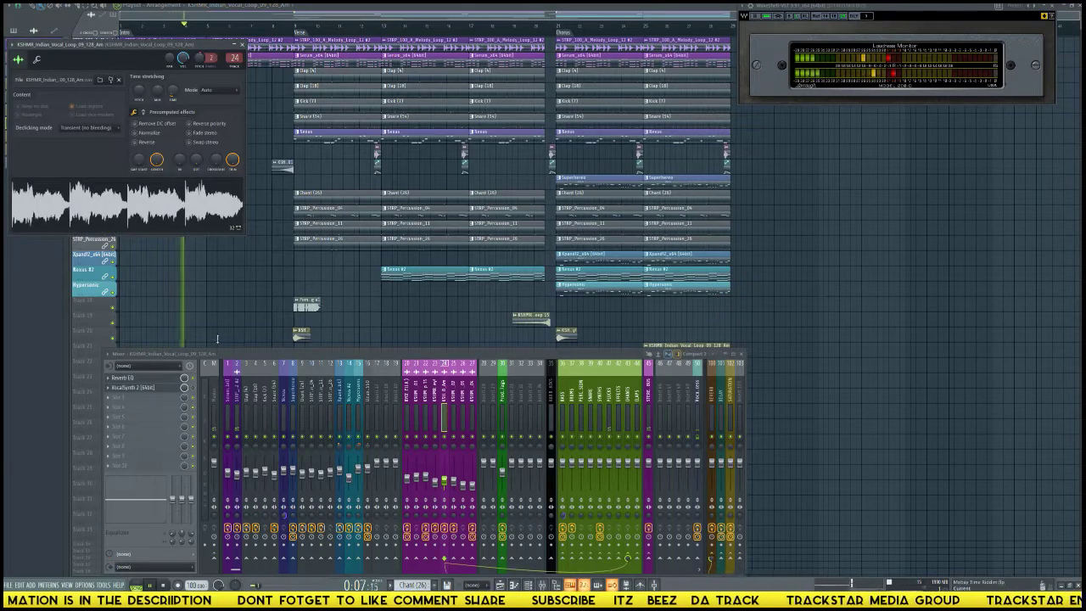
scroll(220, 335, "down", 5)
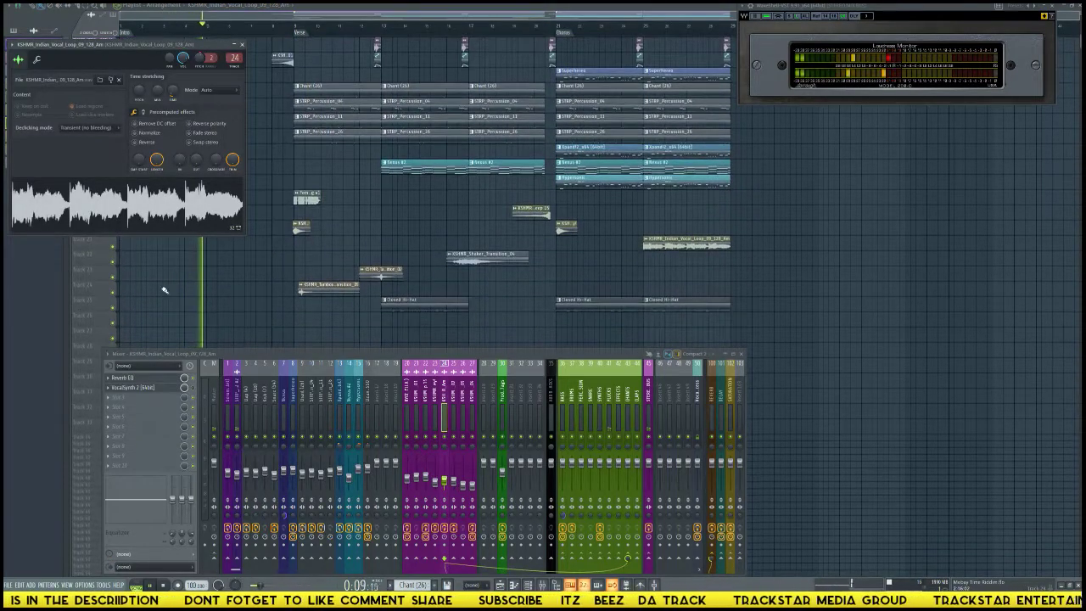
right_click(224, 270)
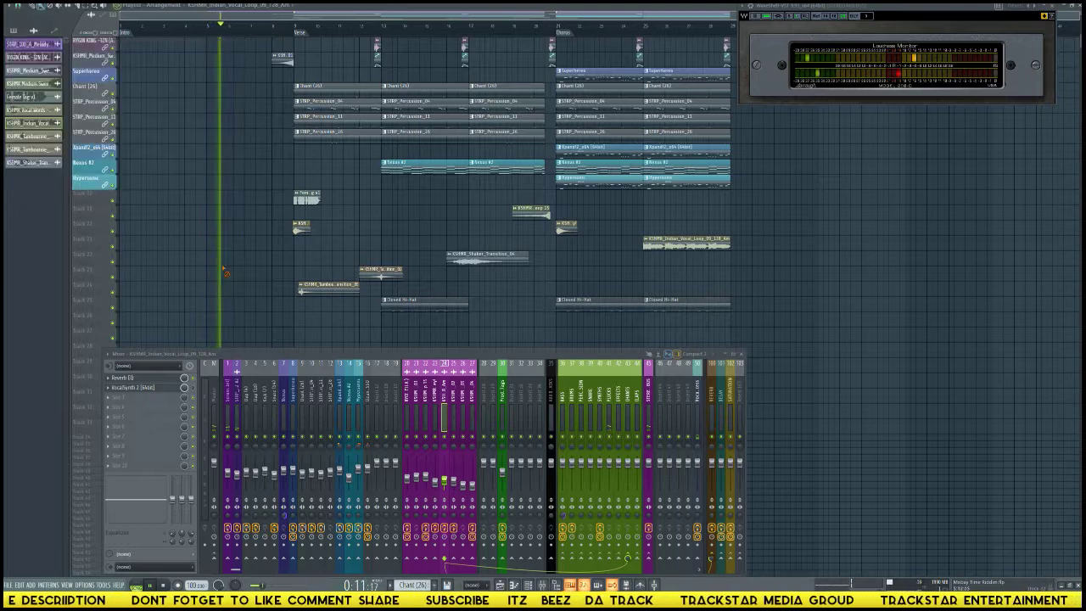
Name and colour the playlist tracks of the verse's crowd-hey vocal and the first tambourine transition after their sample channels.
left_click(299, 230)
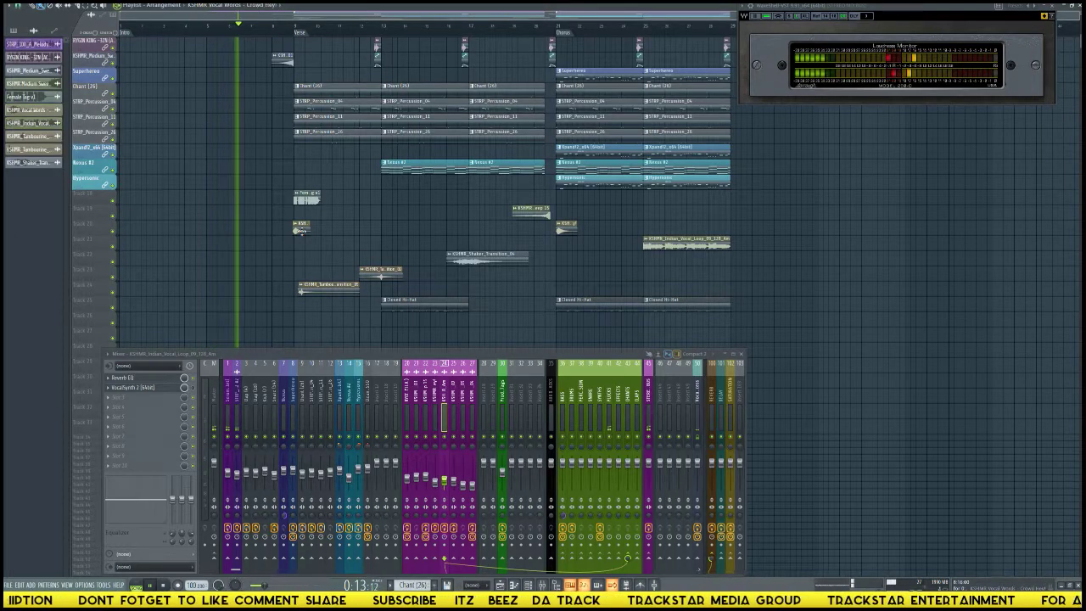
left_click(298, 230)
left_click_drag(247, 124, 585, 113)
left_click_drag(44, 112, 93, 224)
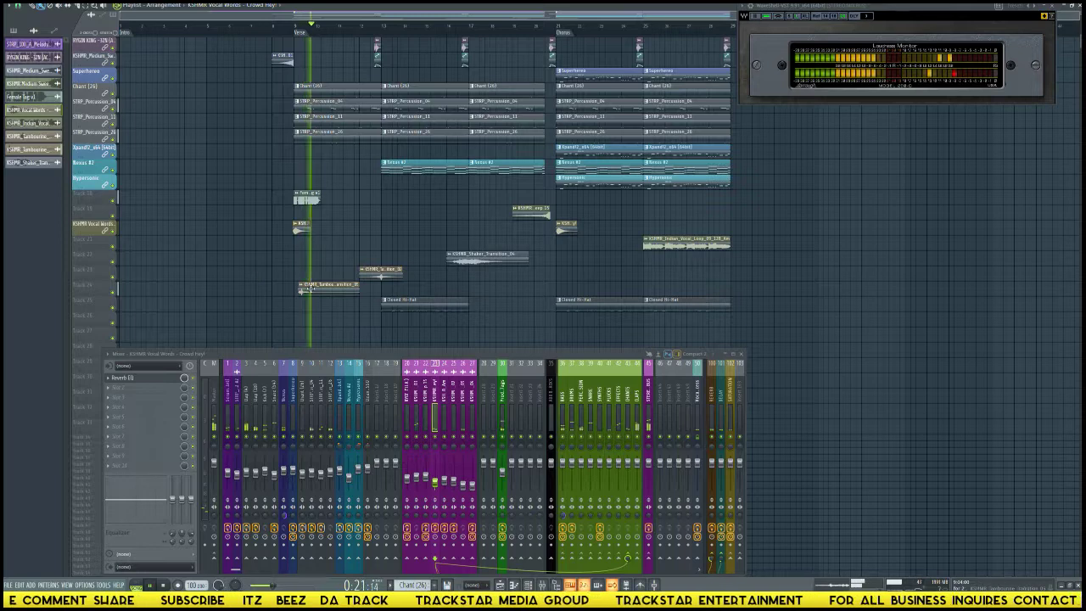
double_click(312, 287)
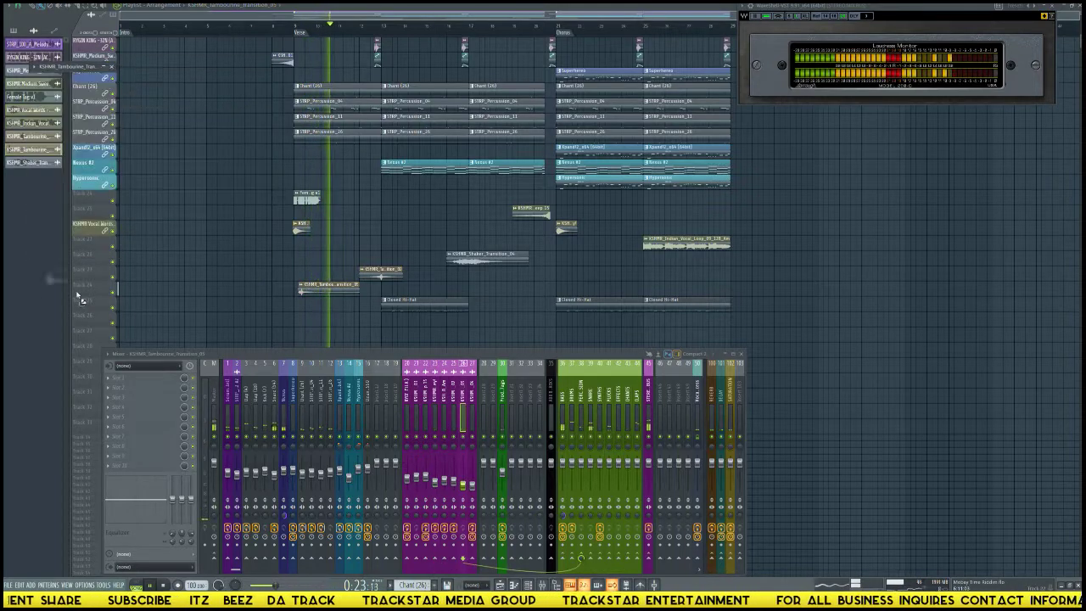
key("Escape")
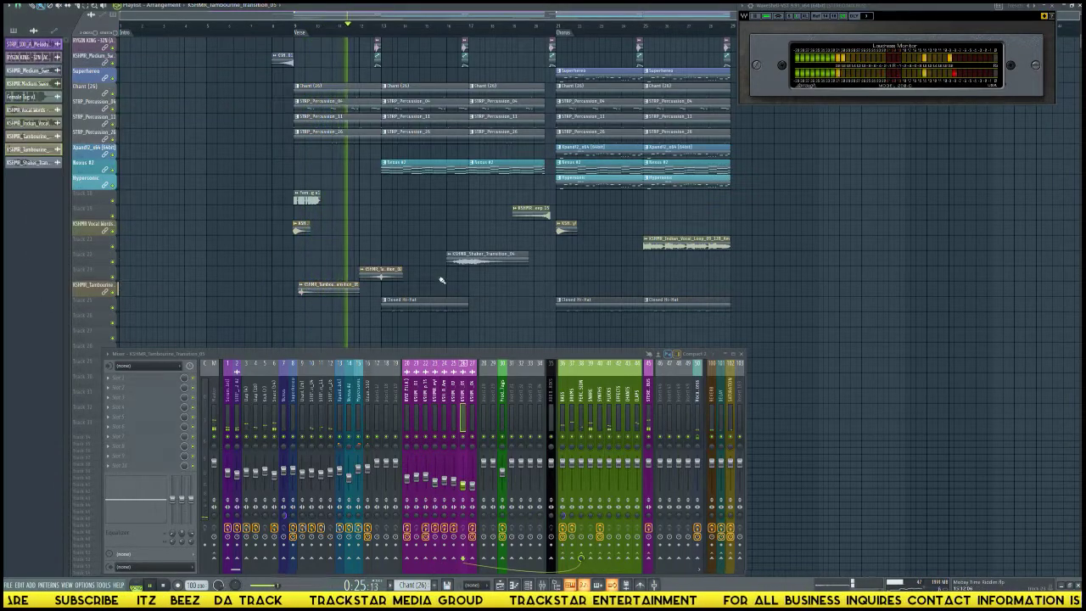
Name and colour the second tambourine transition's playlist track after its sample channel, and name the track below after its Closed Hi-Hat clips.
double_click(382, 270)
key("Escape")
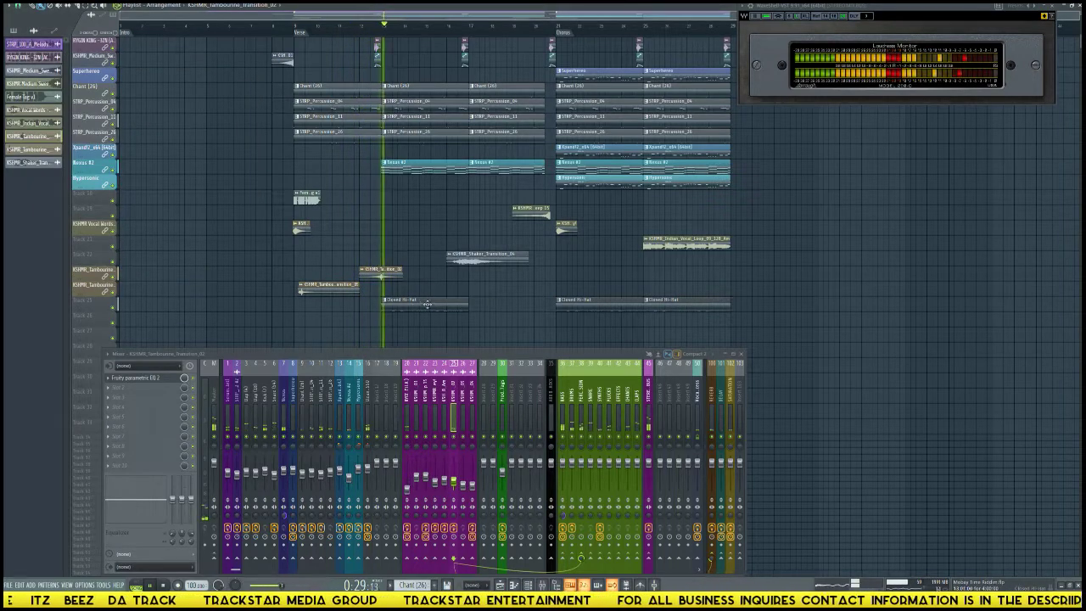
right_click(97, 298)
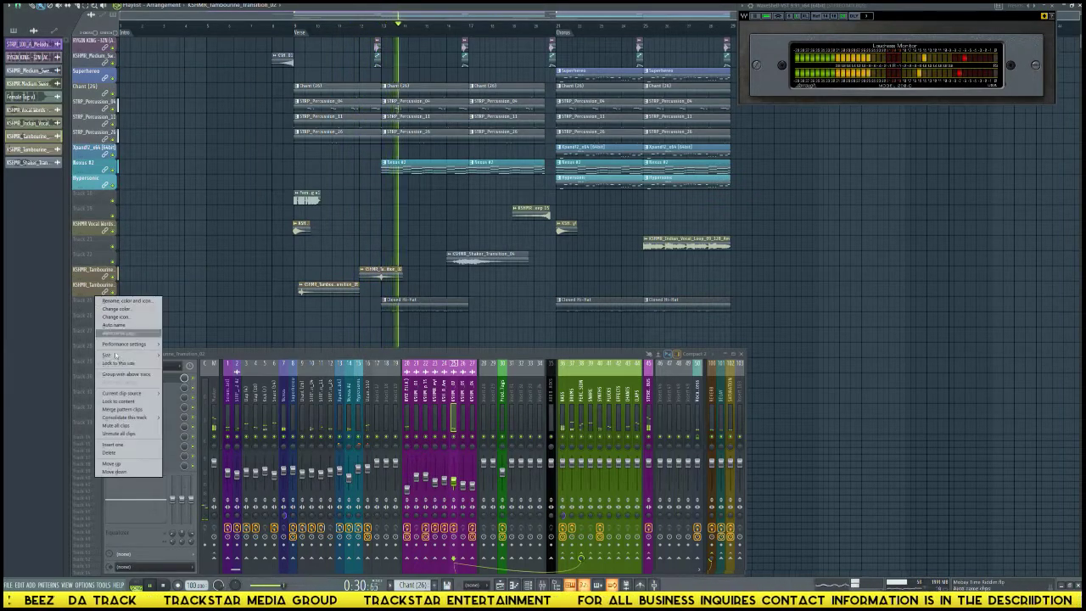
left_click(119, 401)
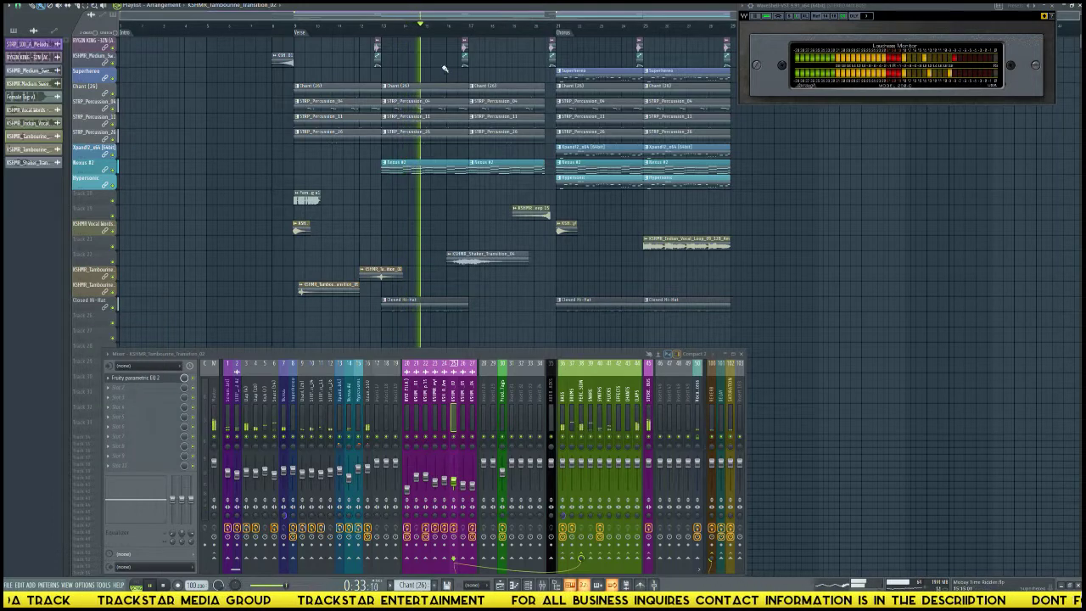
Place a loop on the timeline at the verse marker.
right_click(295, 32)
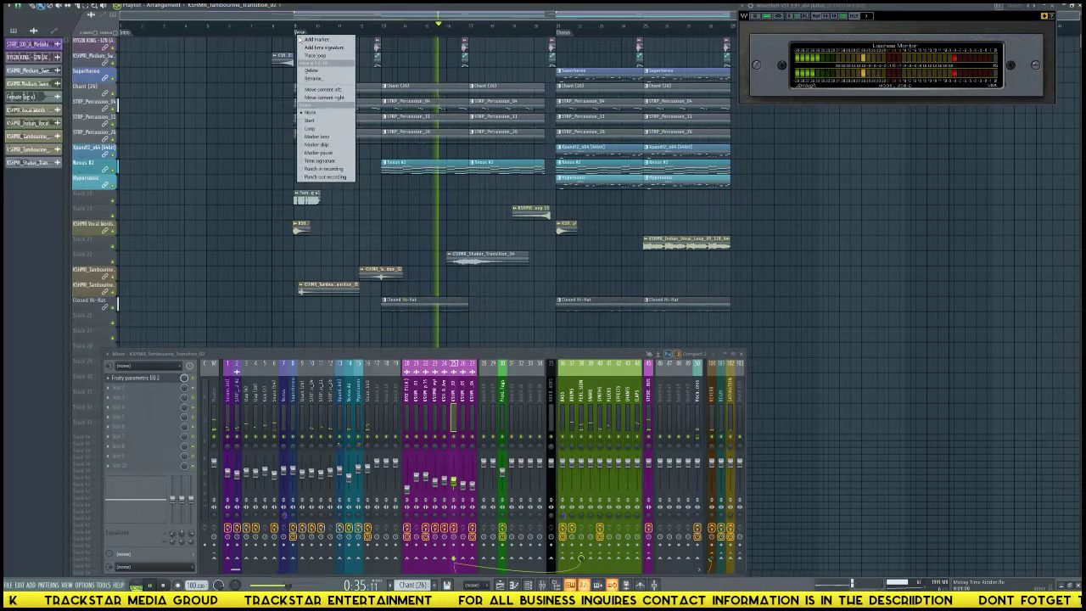
left_click(315, 56)
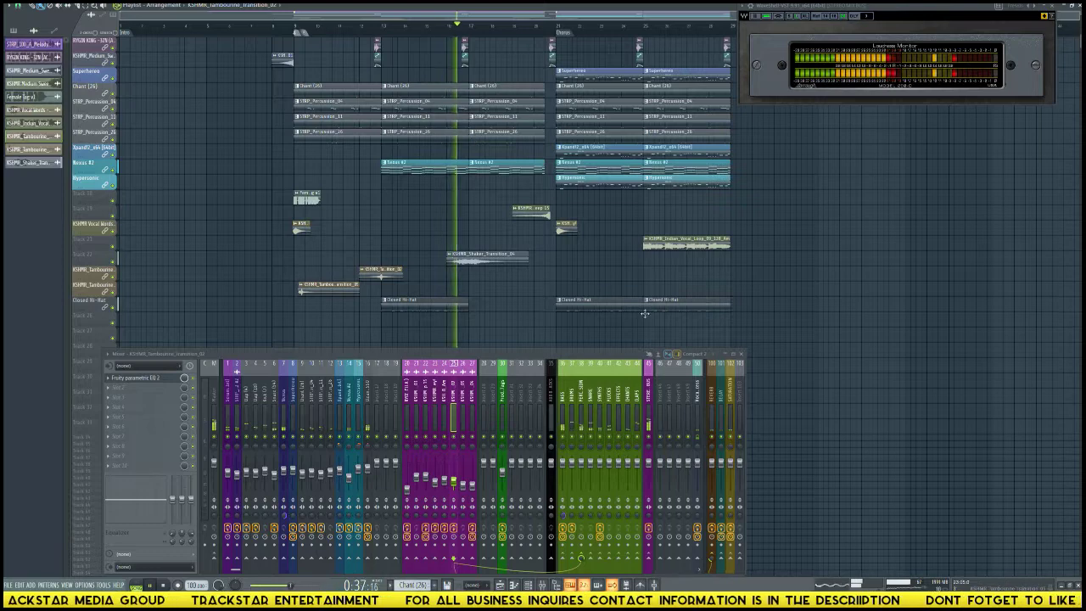
Name and colour the playlist tracks of the Indian vocal loop and the shaker transition after their sample channels.
double_click(655, 241)
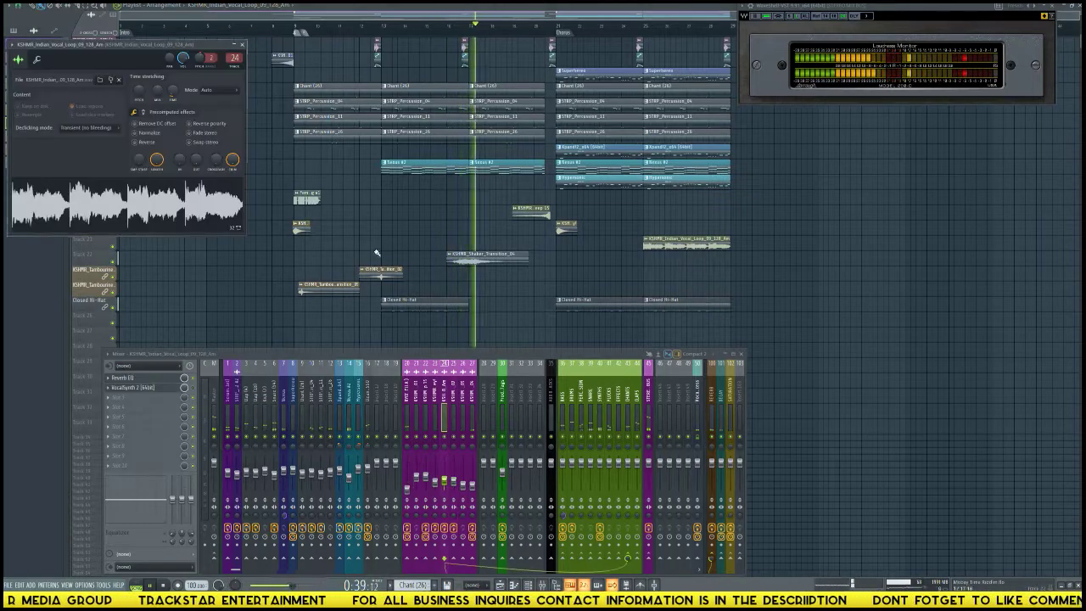
left_click_drag(105, 214, 95, 241)
right_click(134, 245)
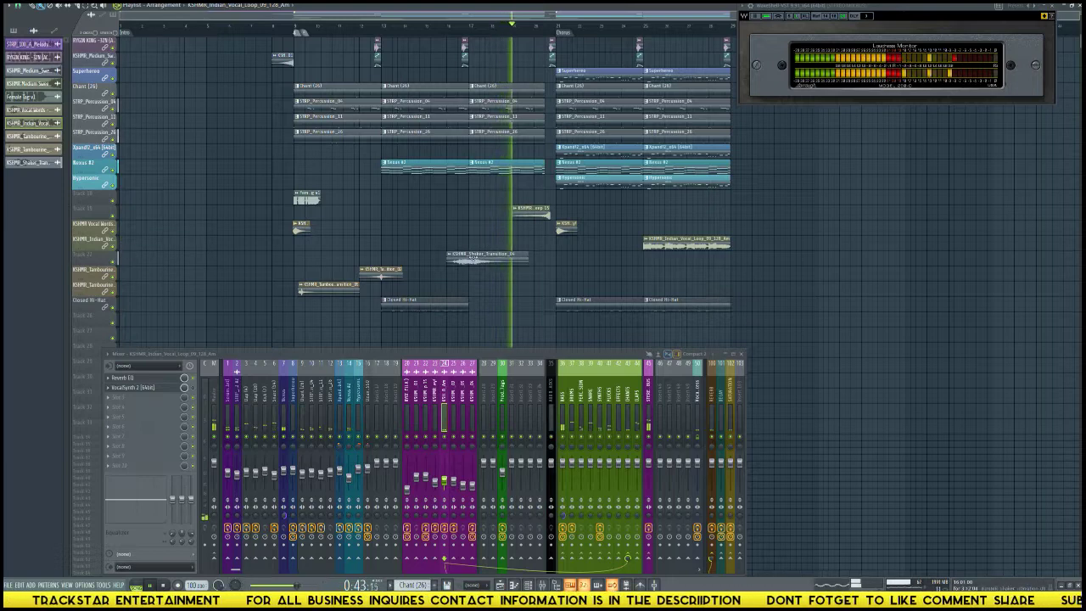
double_click(482, 254)
mouse_move(100, 246)
left_mouse_down()
mouse_move(93, 283)
mouse_move(93, 257)
left_mouse_up()
right_click(158, 260)
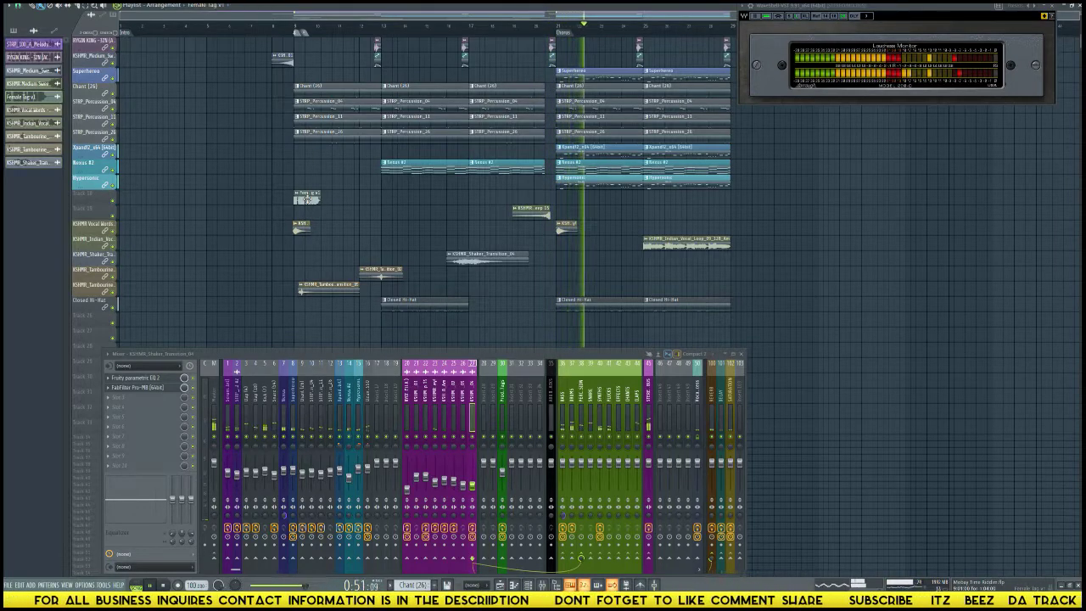
Name and colour the playlist tracks of the female tag and the medium sweep after their samples, and delete the stray sweep clip.
left_click(32, 96)
left_click_drag(100, 254, 93, 194)
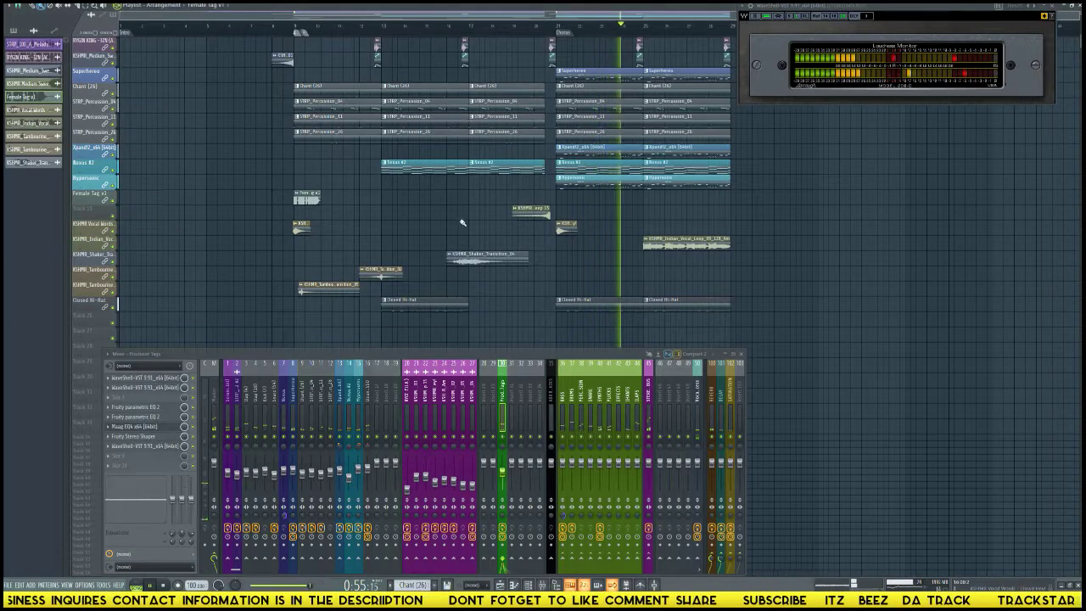
left_click(32, 83)
left_click_drag(261, 243, 105, 216)
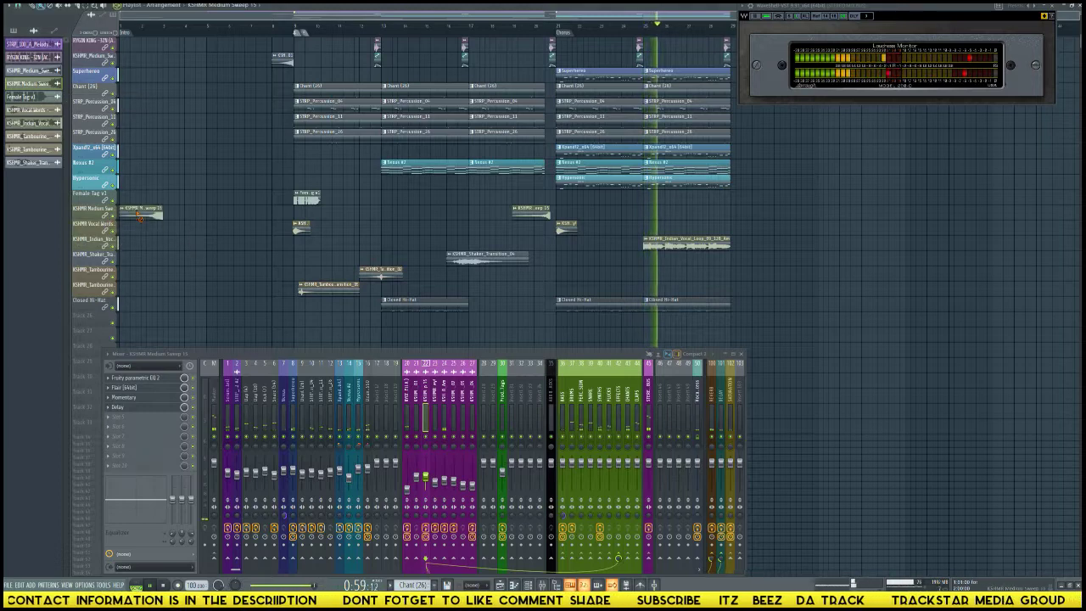
right_click(149, 213)
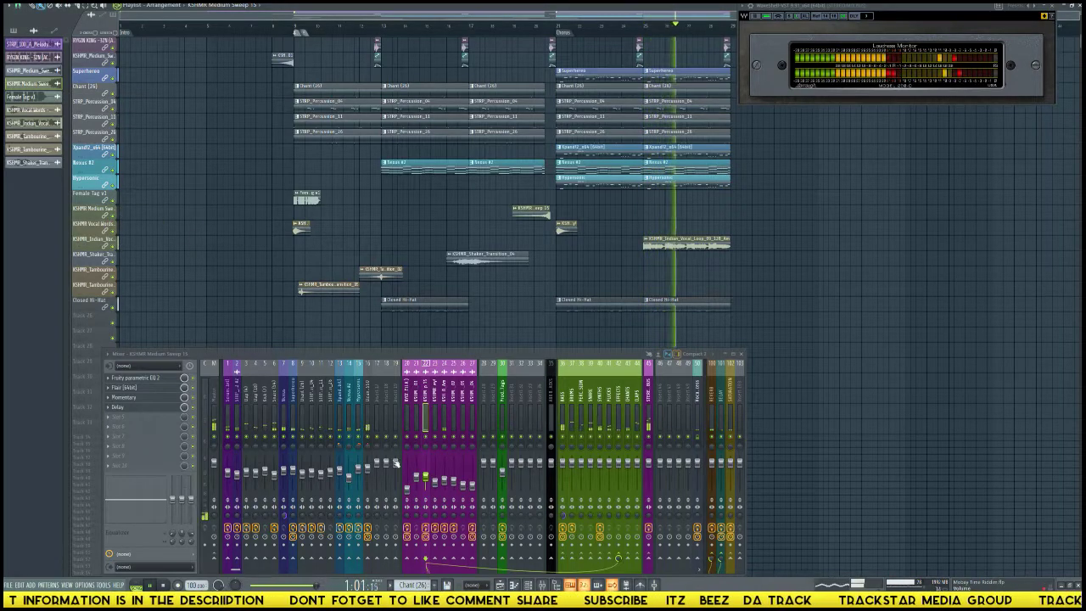
Select the Indian vocal loop's mixer track, widen the mixer window to the full screen width, and stop the playback.
left_click(444, 424)
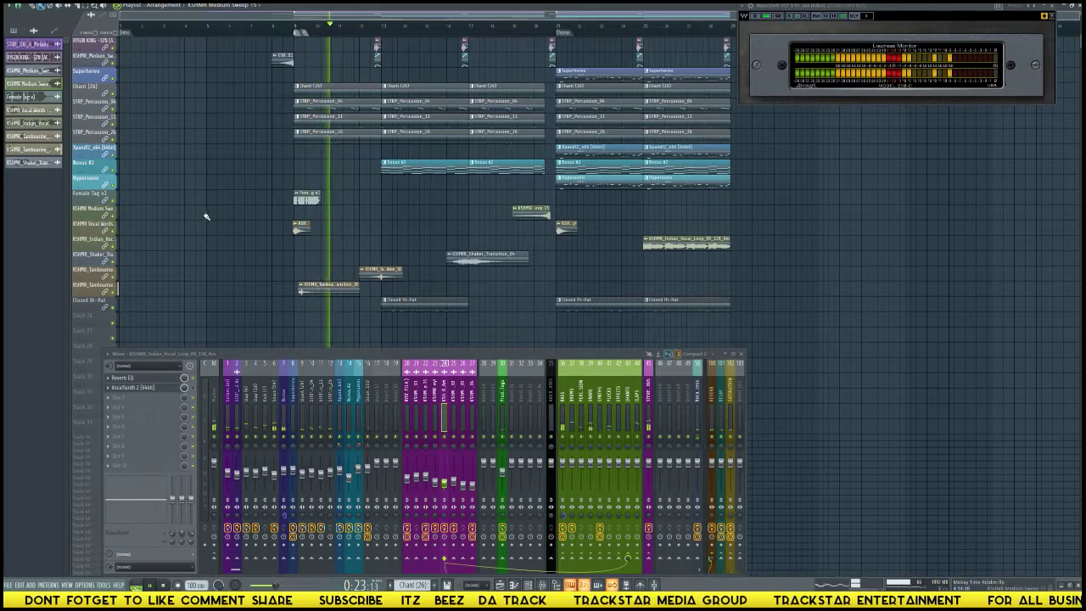
scroll(205, 212, "up", 5)
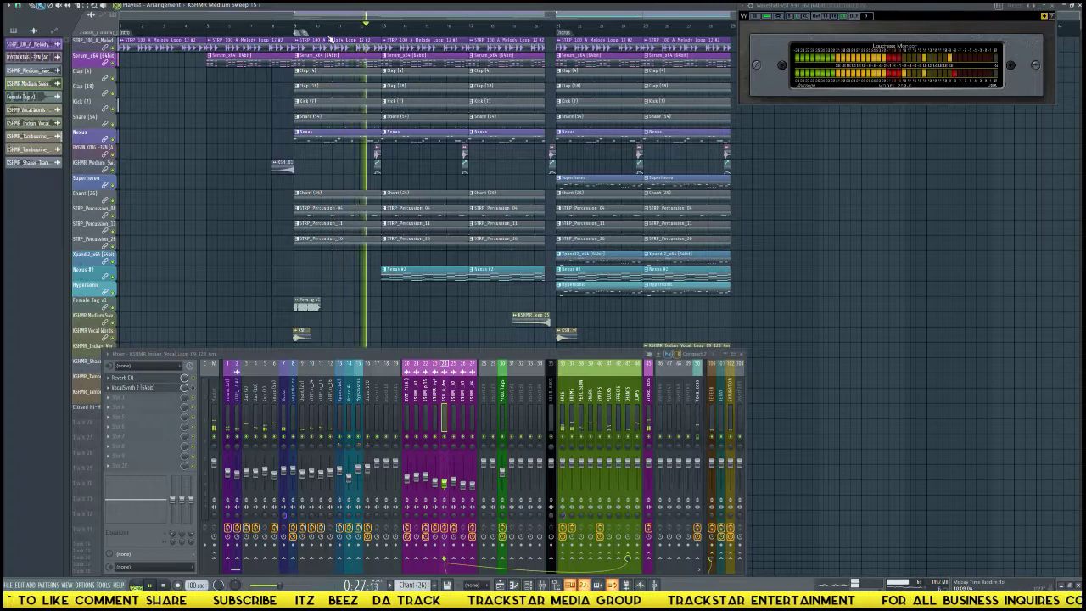
left_click_drag(373, 15, 212, 6)
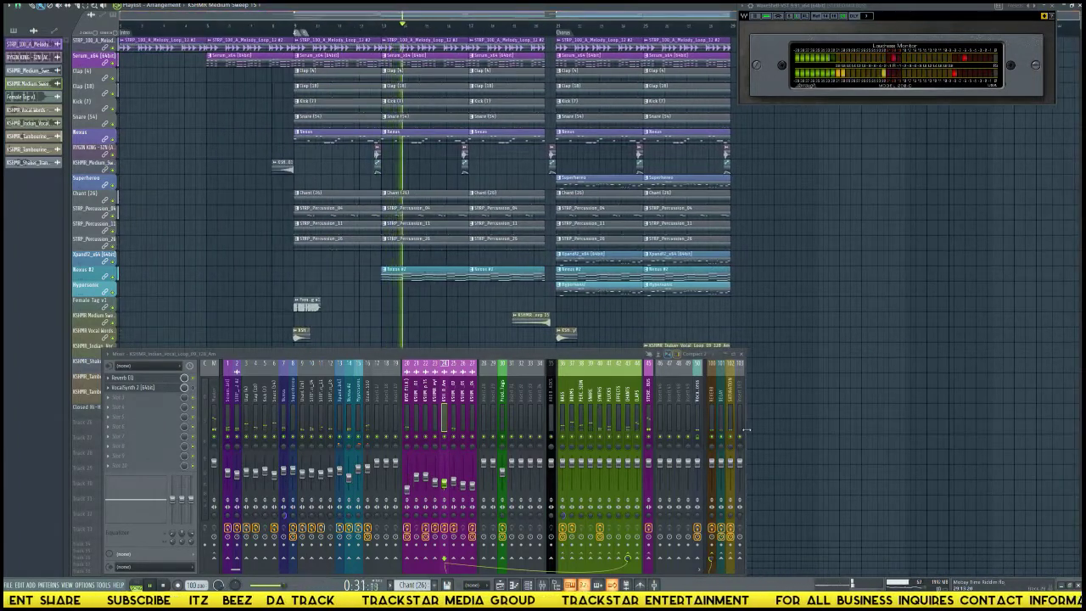
left_click_drag(744, 429, 1078, 428)
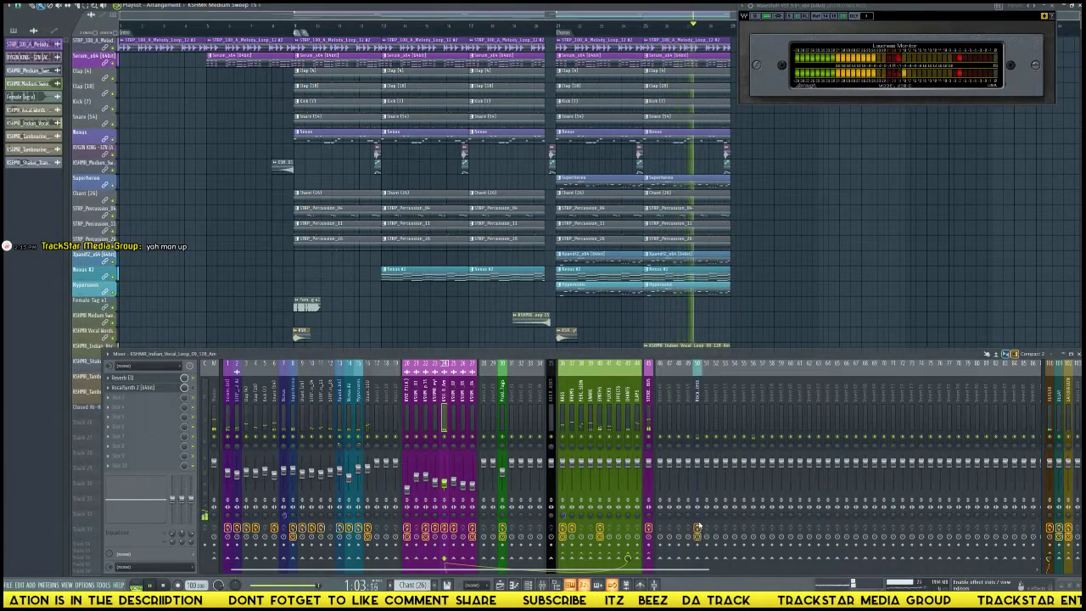
key("space")
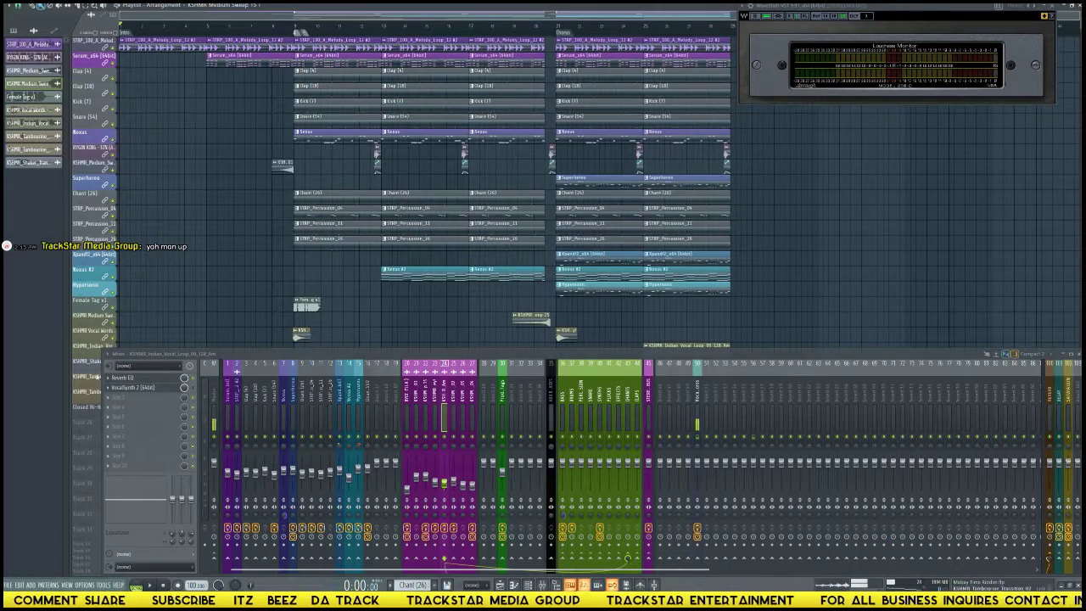
Audition the string loops of the Cymatics Scarlet Instrument Loops & MIDI folder in Downloads, hide the browser, and play the song from the beginning.
key("alt+F8")
left_click(19, 16)
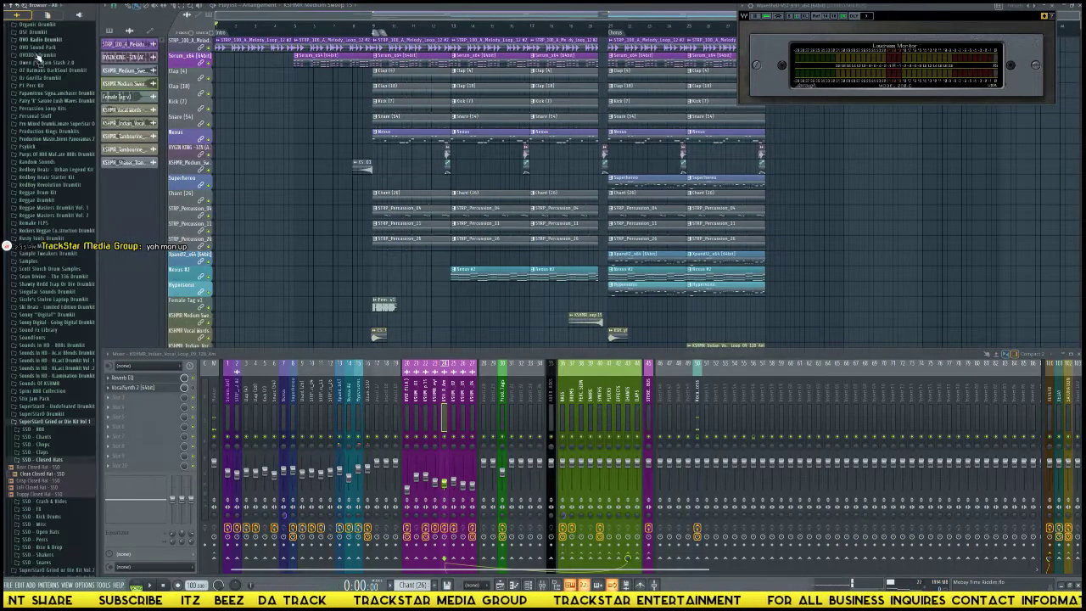
scroll(36, 70, "up", 10)
scroll(9, 60, "up", 15)
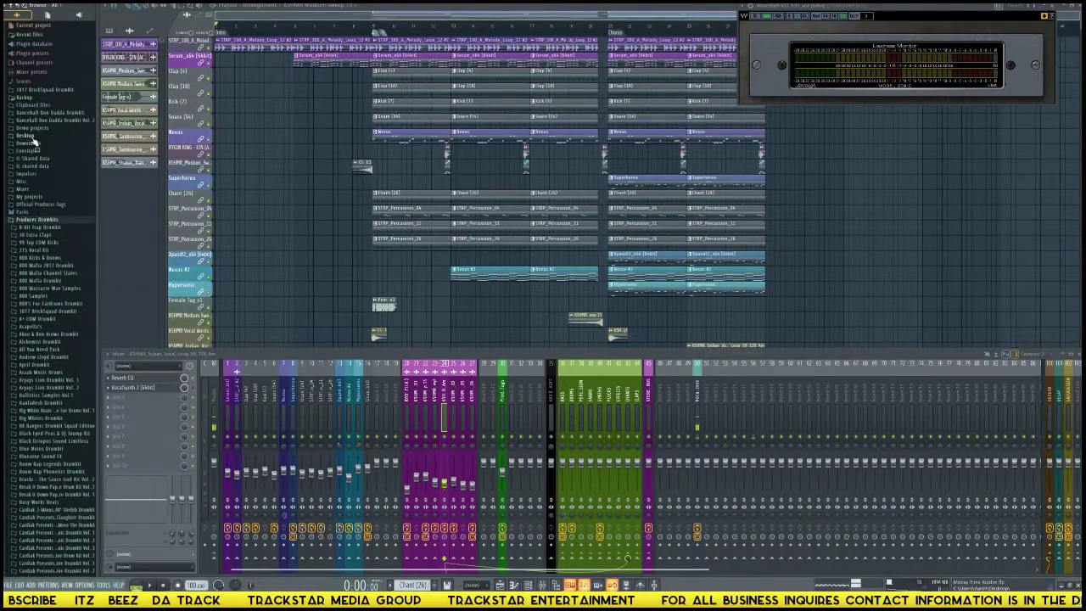
left_click(32, 142)
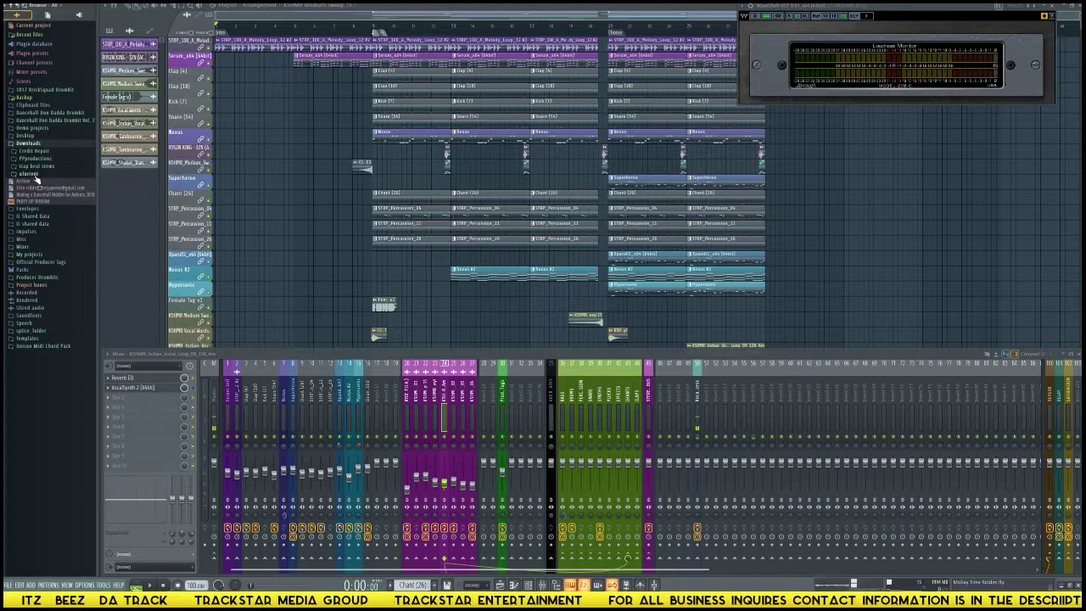
left_click(34, 174)
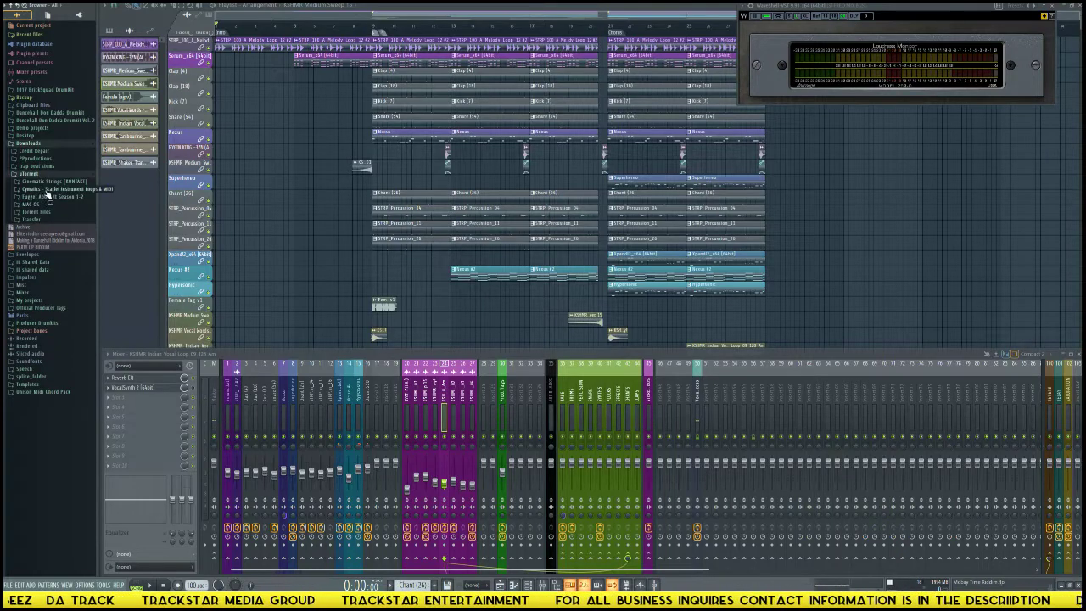
left_click(51, 188)
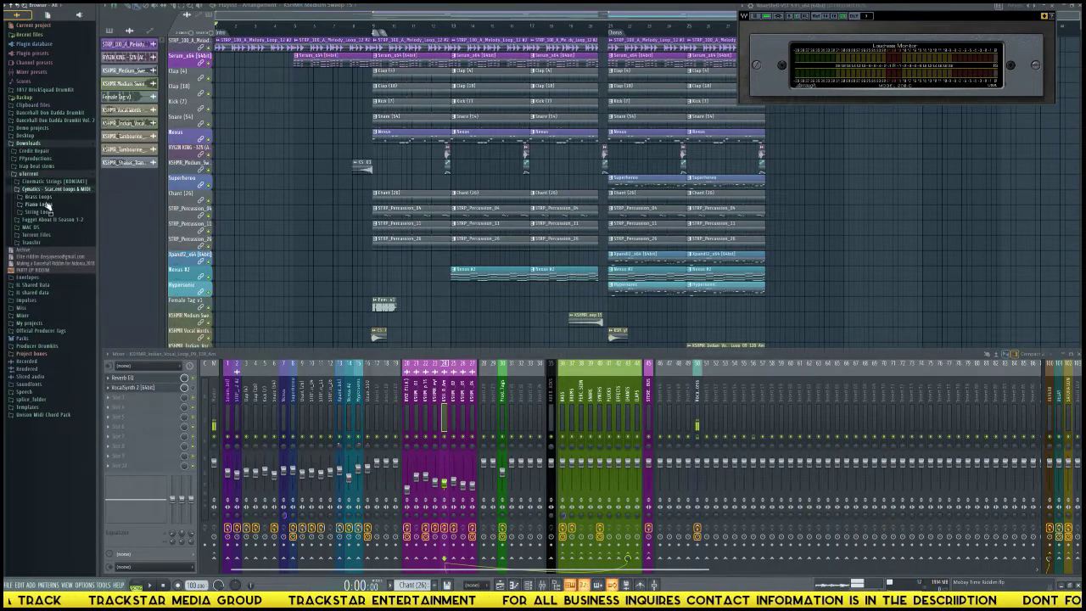
left_click(39, 212)
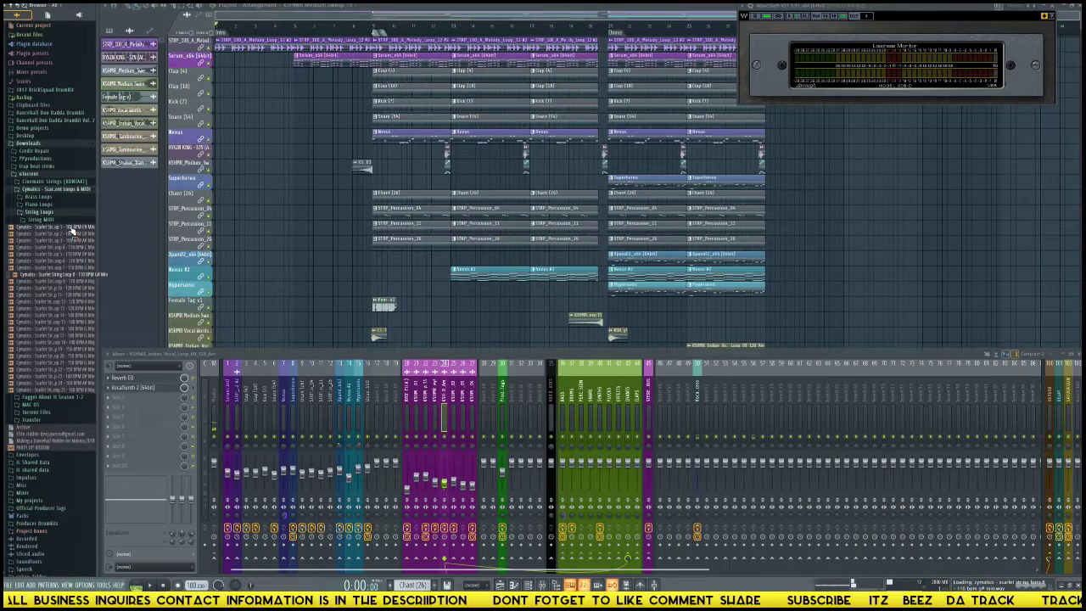
key("space")
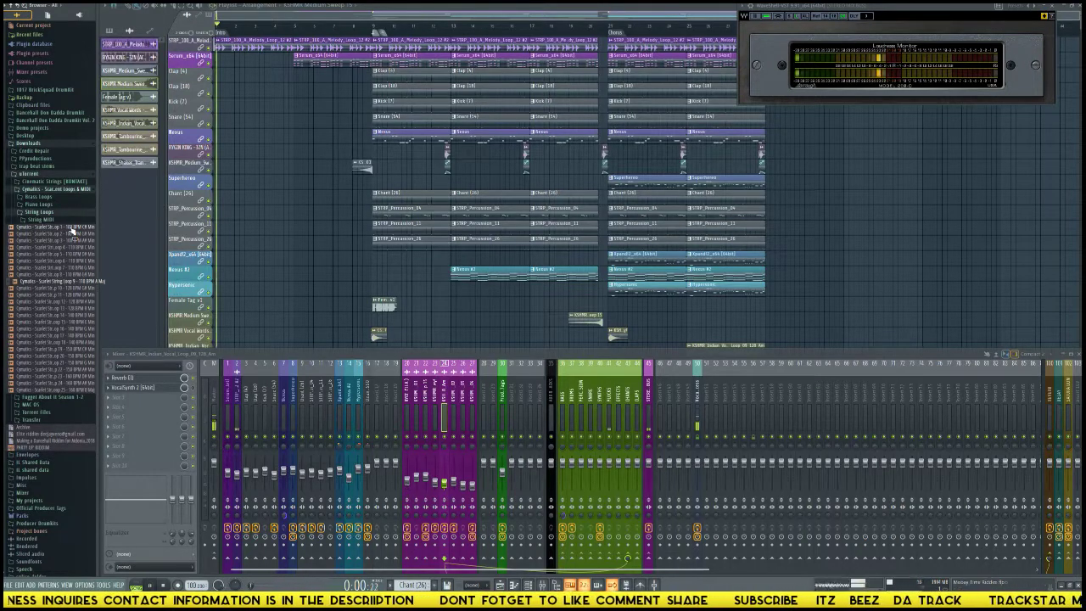
key("alt+F8")
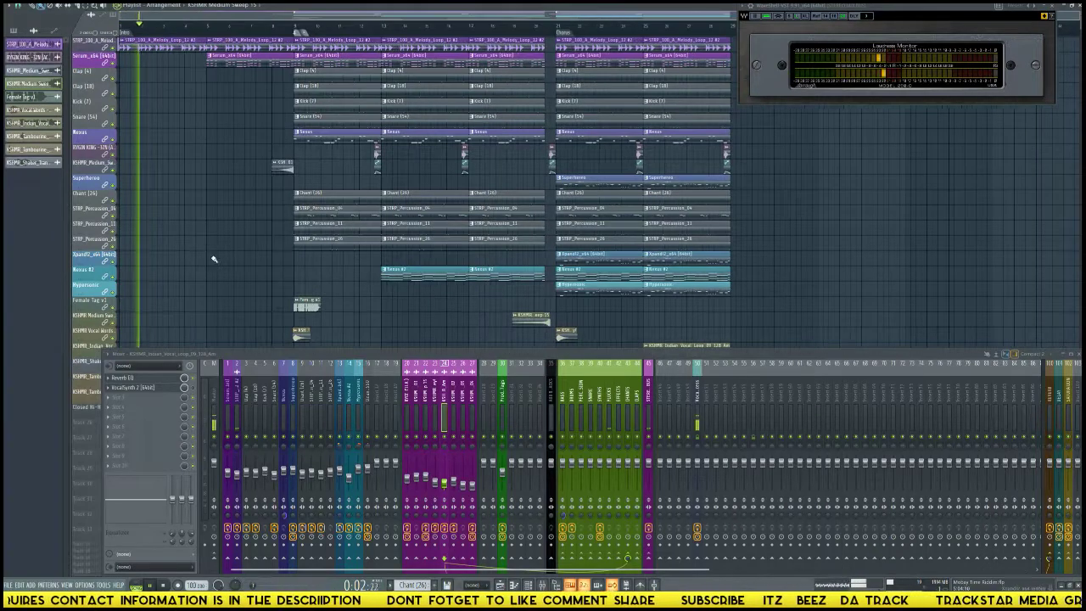